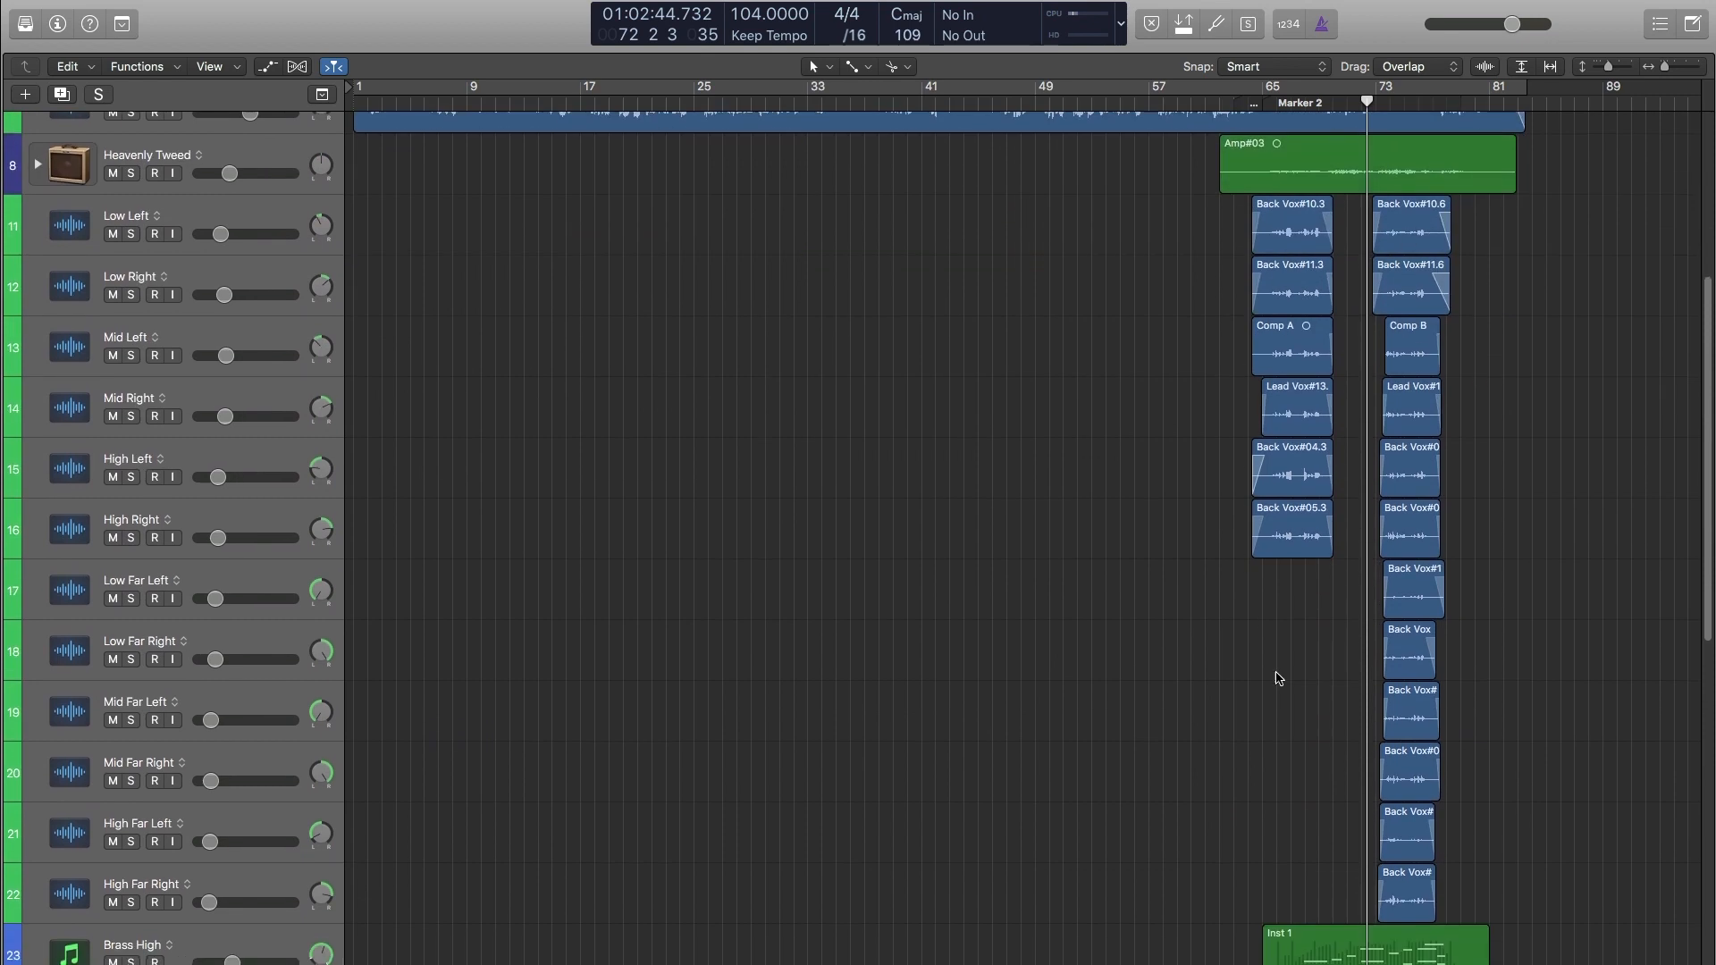
Play the song from the beginning and enlarge the opening bars in the arrangement.
{"action": "scroll", "coordinate": [1073, 270], "scroll_direction": "up", "scroll_amount": 10}
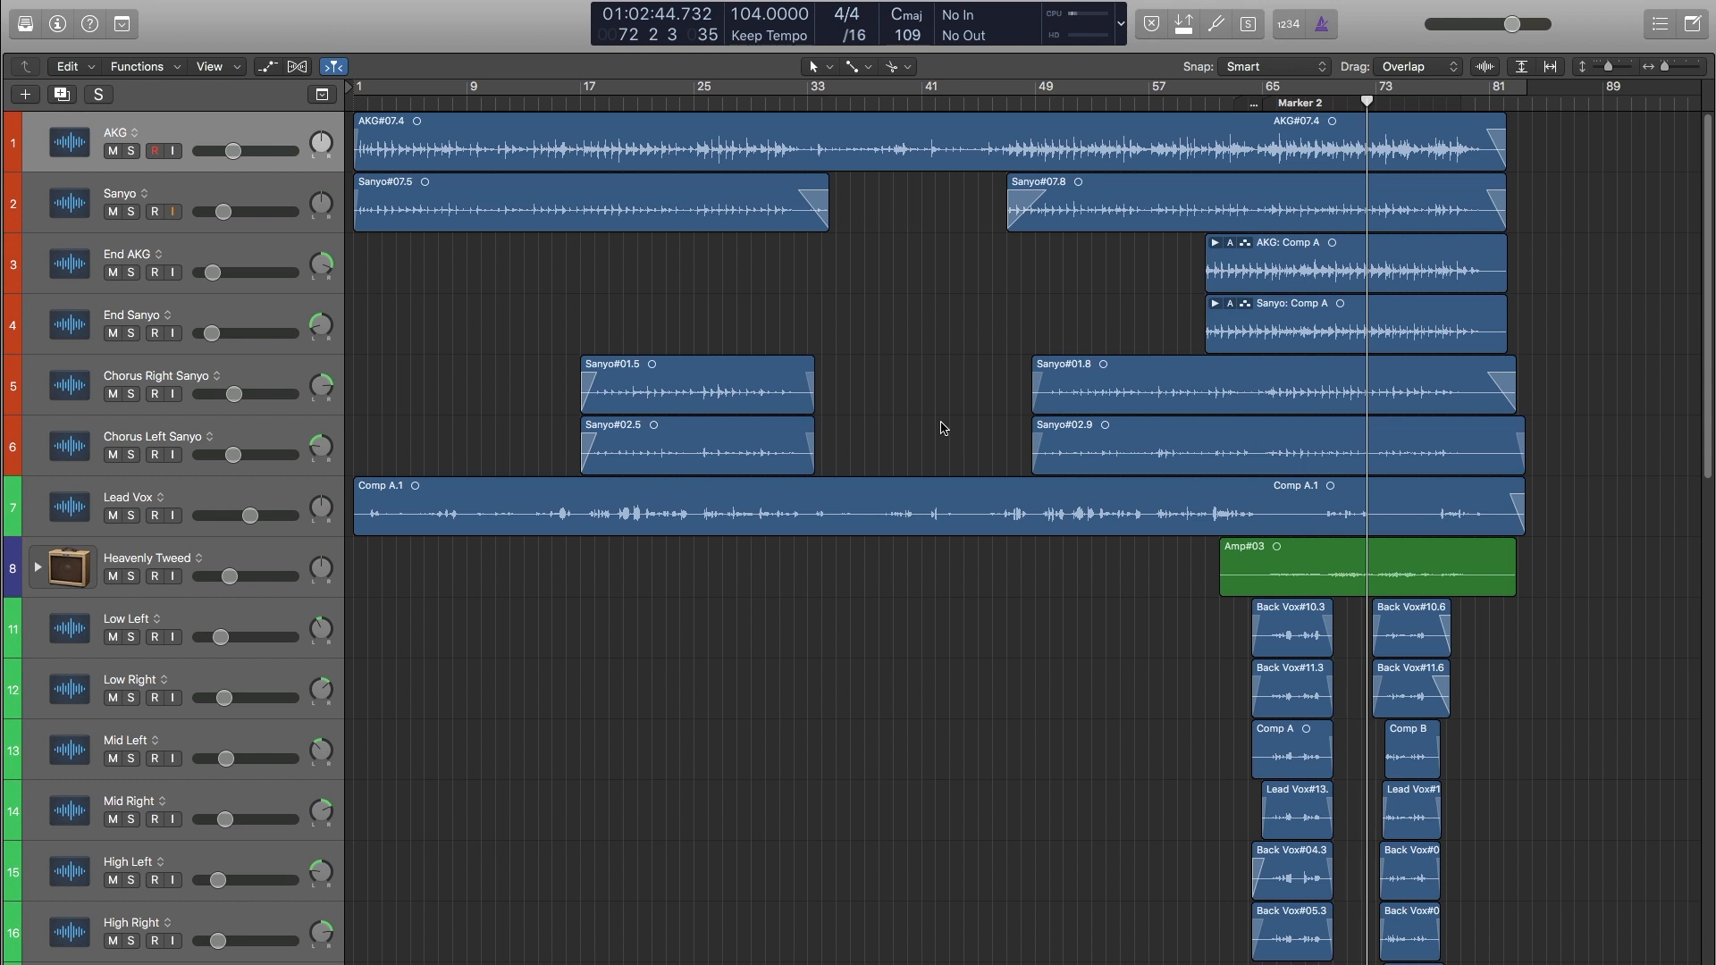
{"action": "key", "text": "Return"}
{"action": "key", "text": "space"}
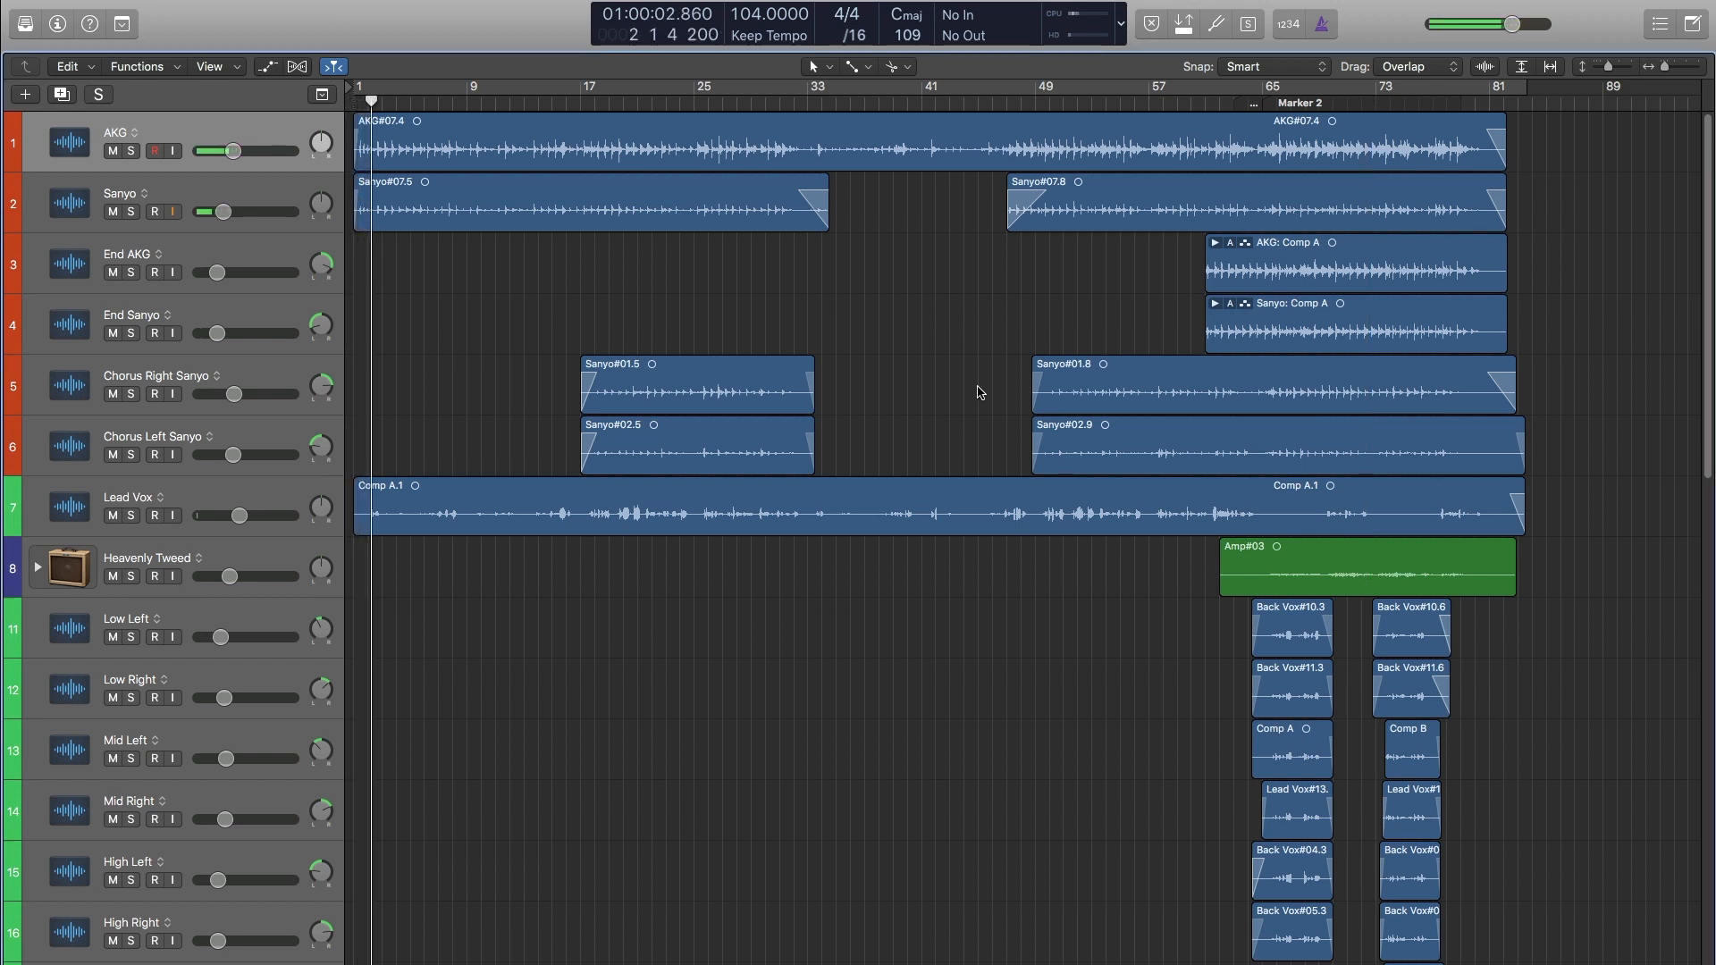
{"action": "scroll", "coordinate": [542, 319], "scroll_direction": "up", "scroll_amount": 1}
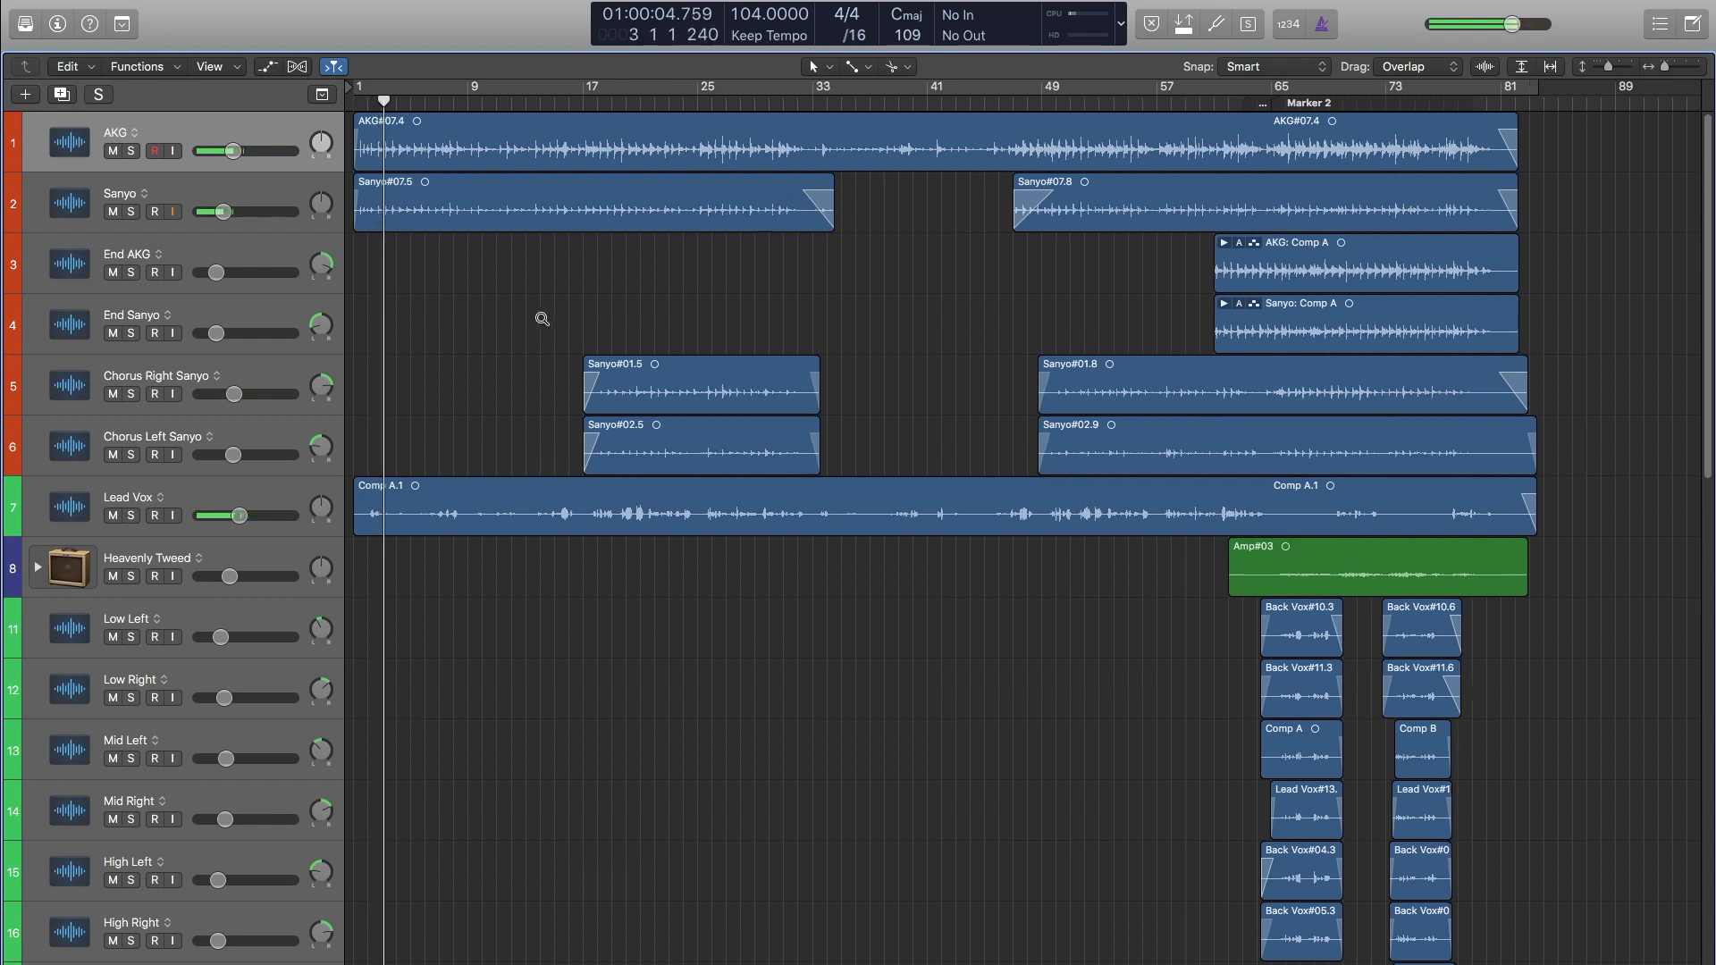
{"action": "scroll", "coordinate": [540, 319], "scroll_direction": "up", "scroll_amount": 3}
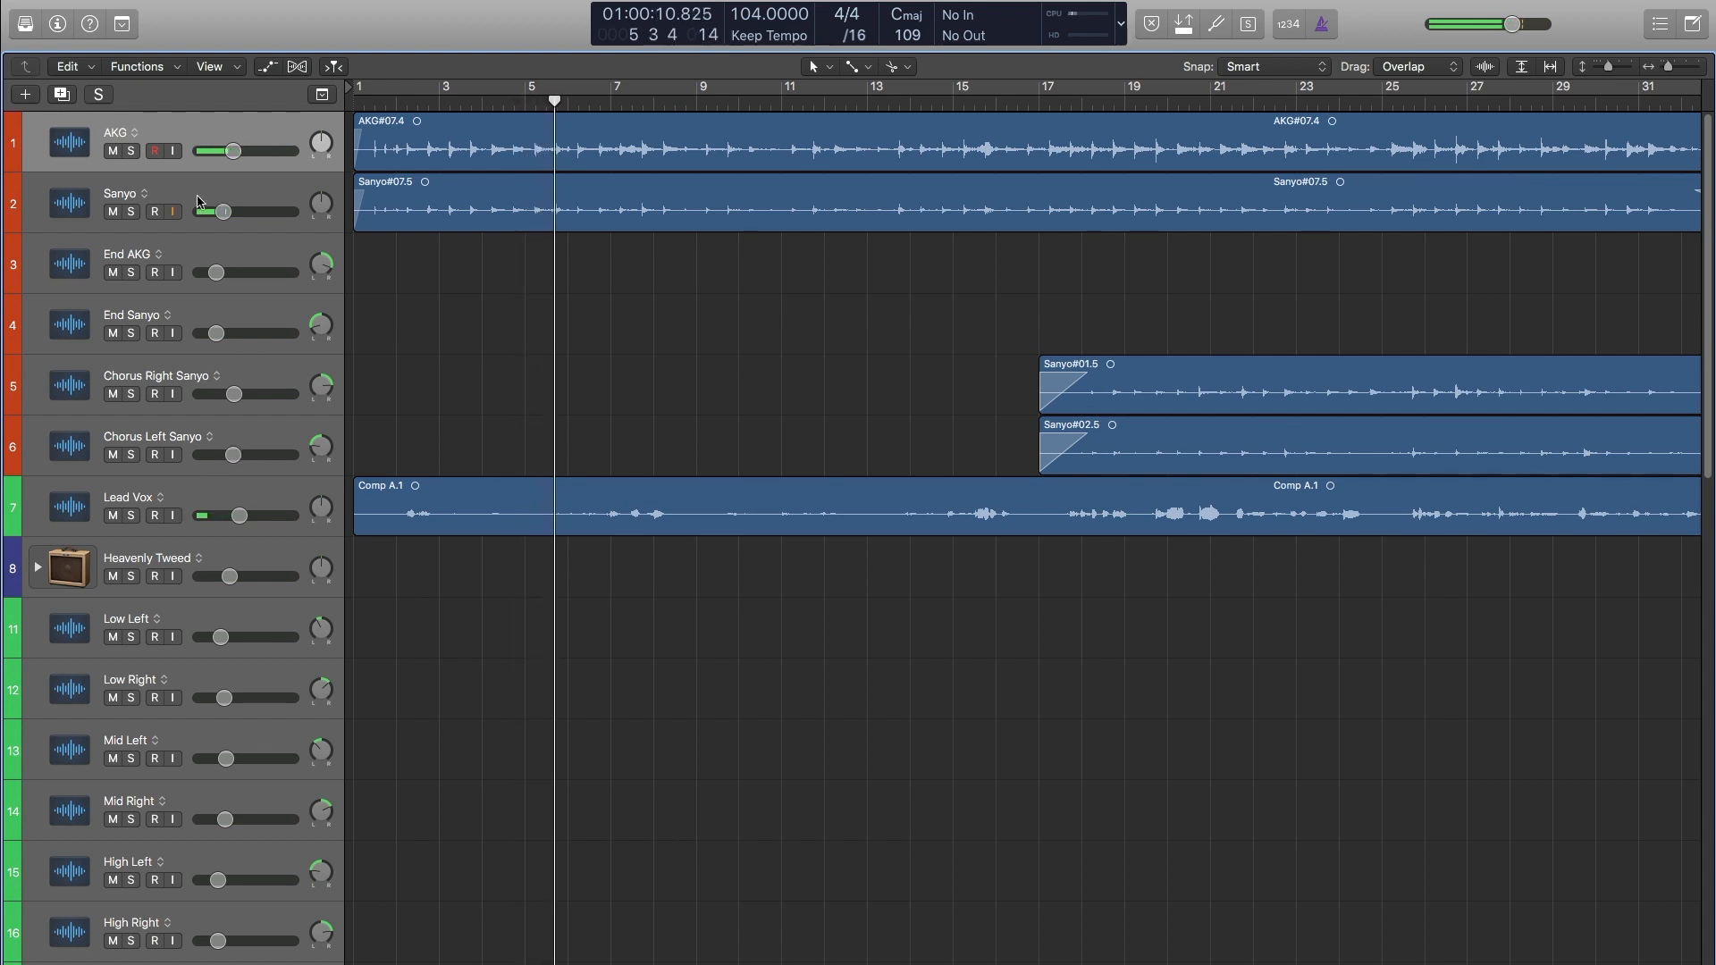
Solo the AKG and Sanyo tracks and listen to the two together during playback.
{"action": "left_click", "coordinate": [131, 151]}
{"action": "left_click", "coordinate": [132, 212]}
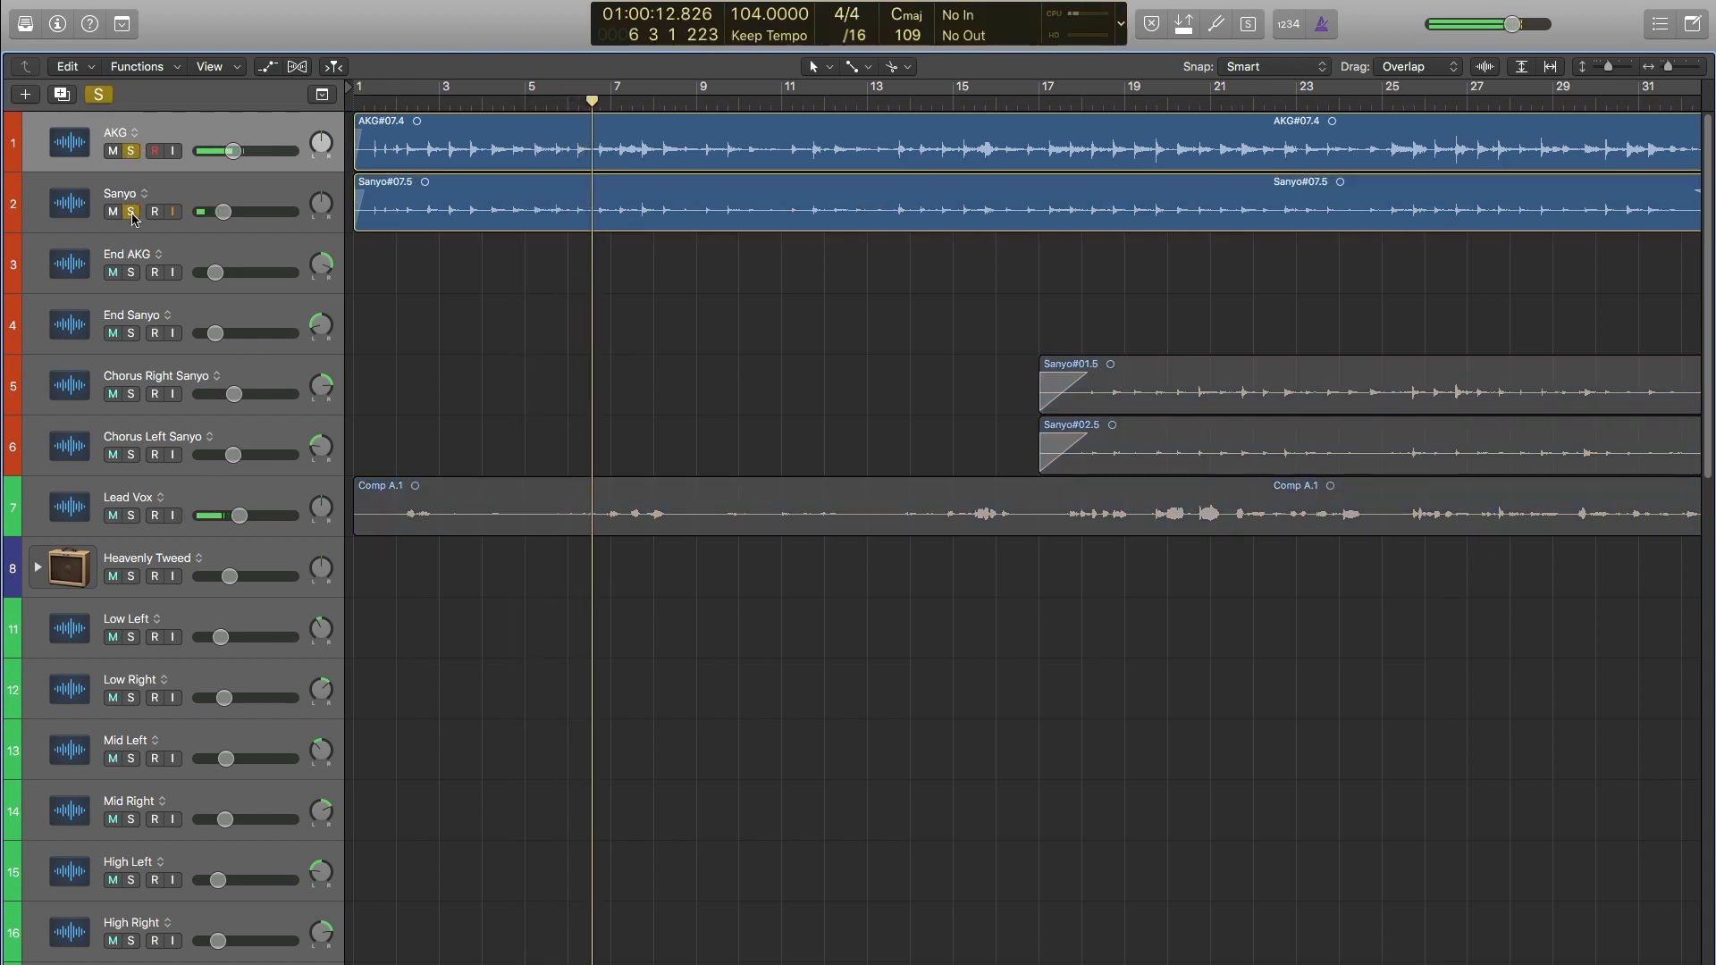
{"action": "scroll", "coordinate": [853, 380], "scroll_direction": "right", "scroll_amount": 1}
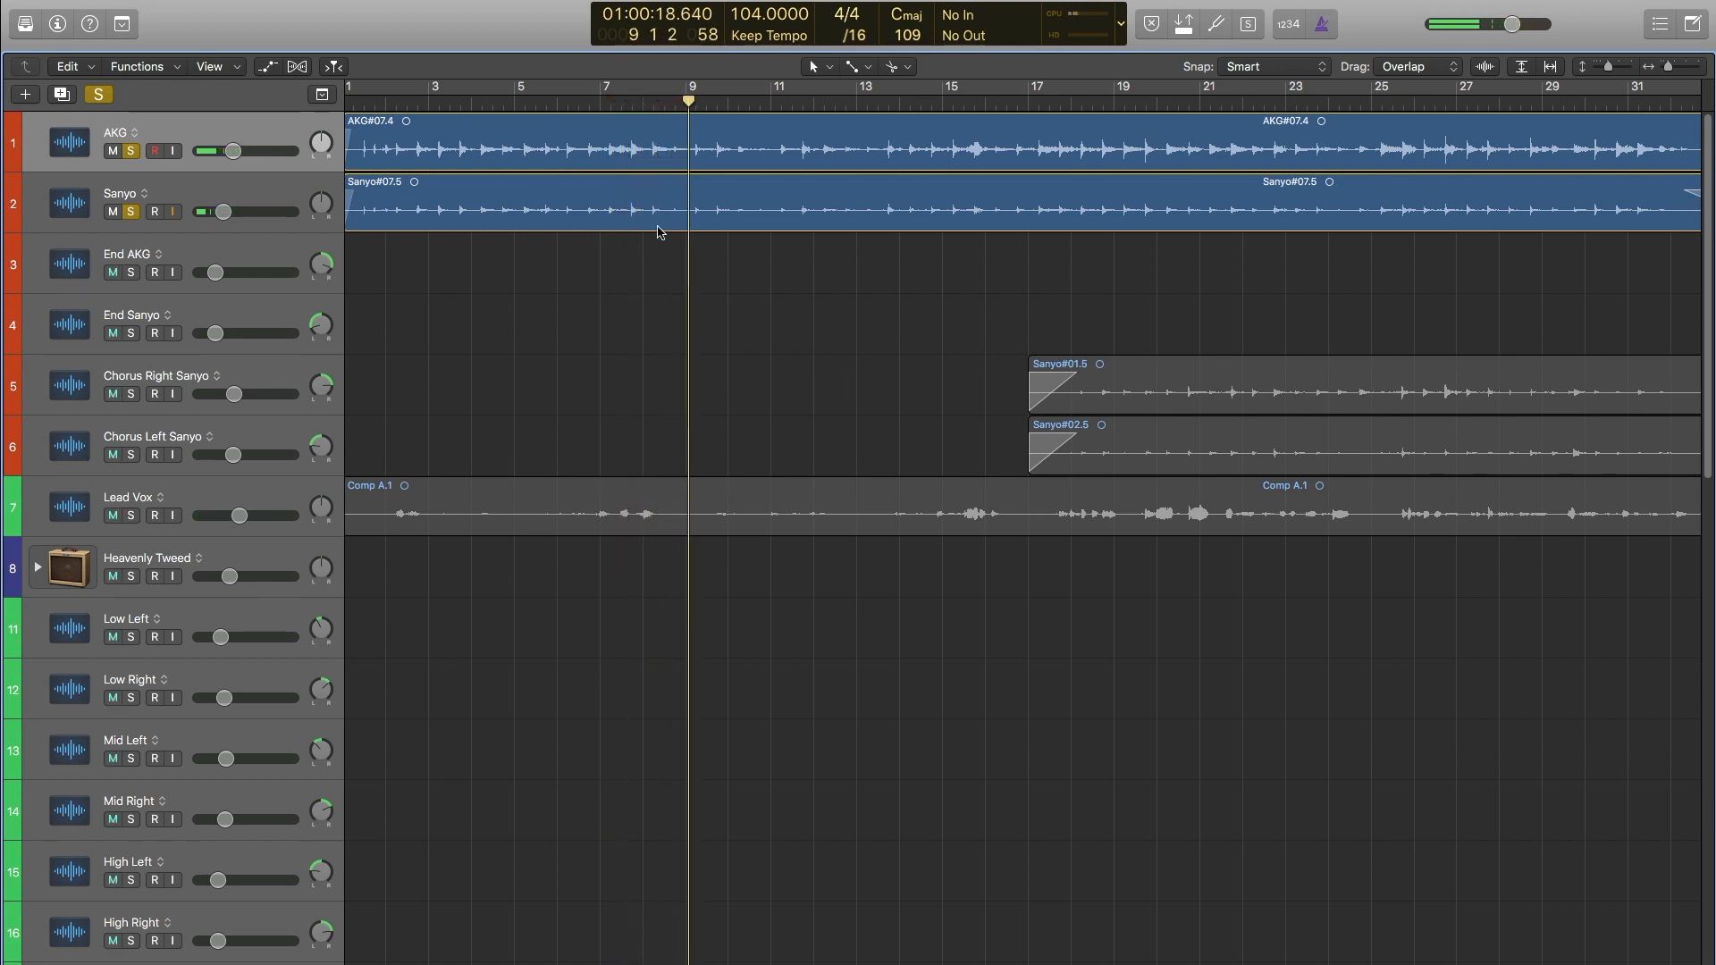
{"action": "scroll", "coordinate": [563, 242], "scroll_direction": "left", "scroll_amount": 1}
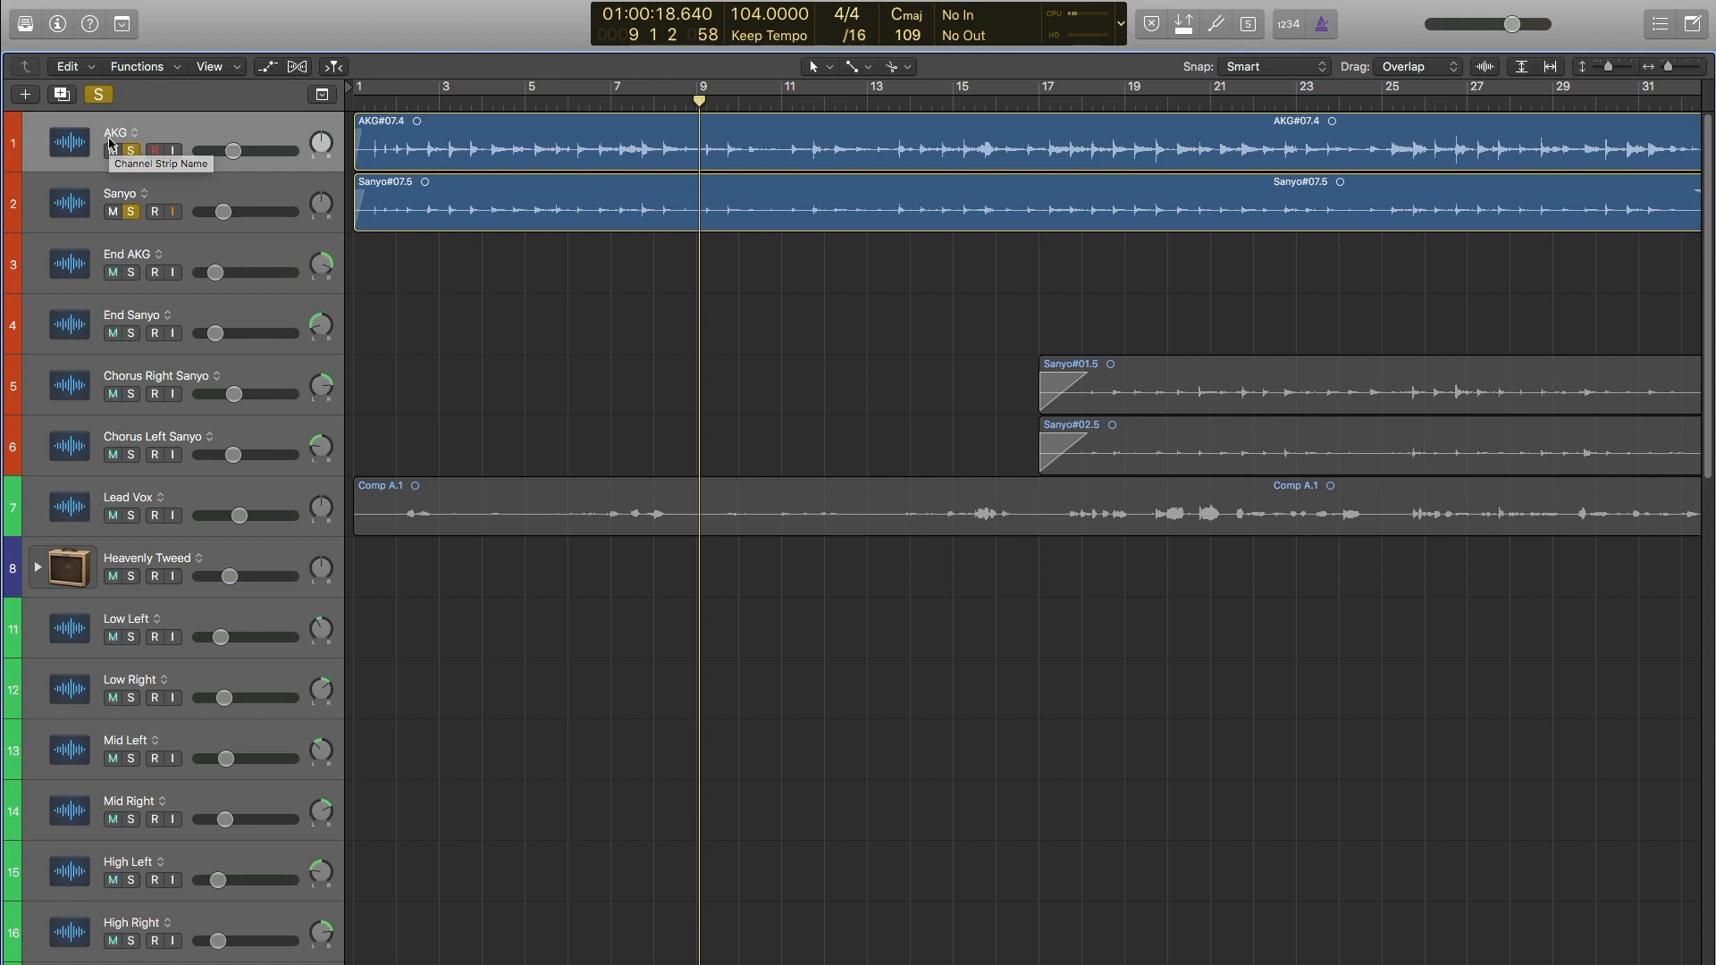
Turn off solo on the Sanyo and AKG tracks, leaving the AKG track selected.
{"action": "left_click", "coordinate": [176, 193]}
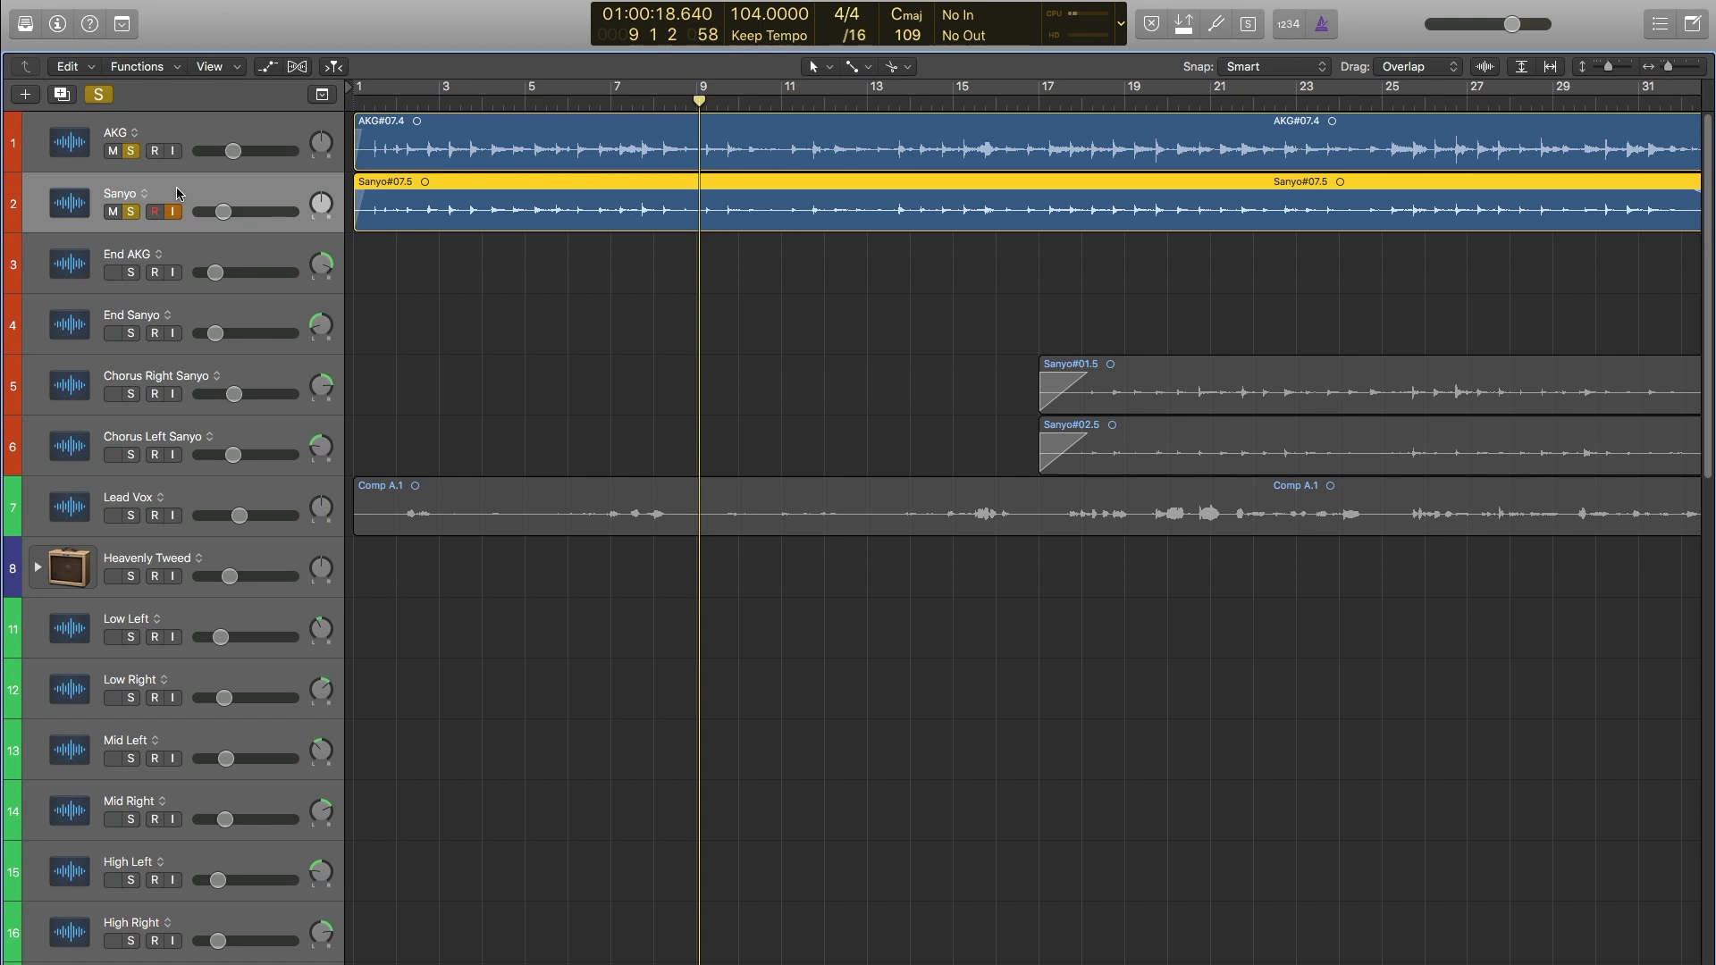
{"action": "key", "text": "Up"}
{"action": "key", "text": "Down"}
{"action": "key", "text": "Up"}
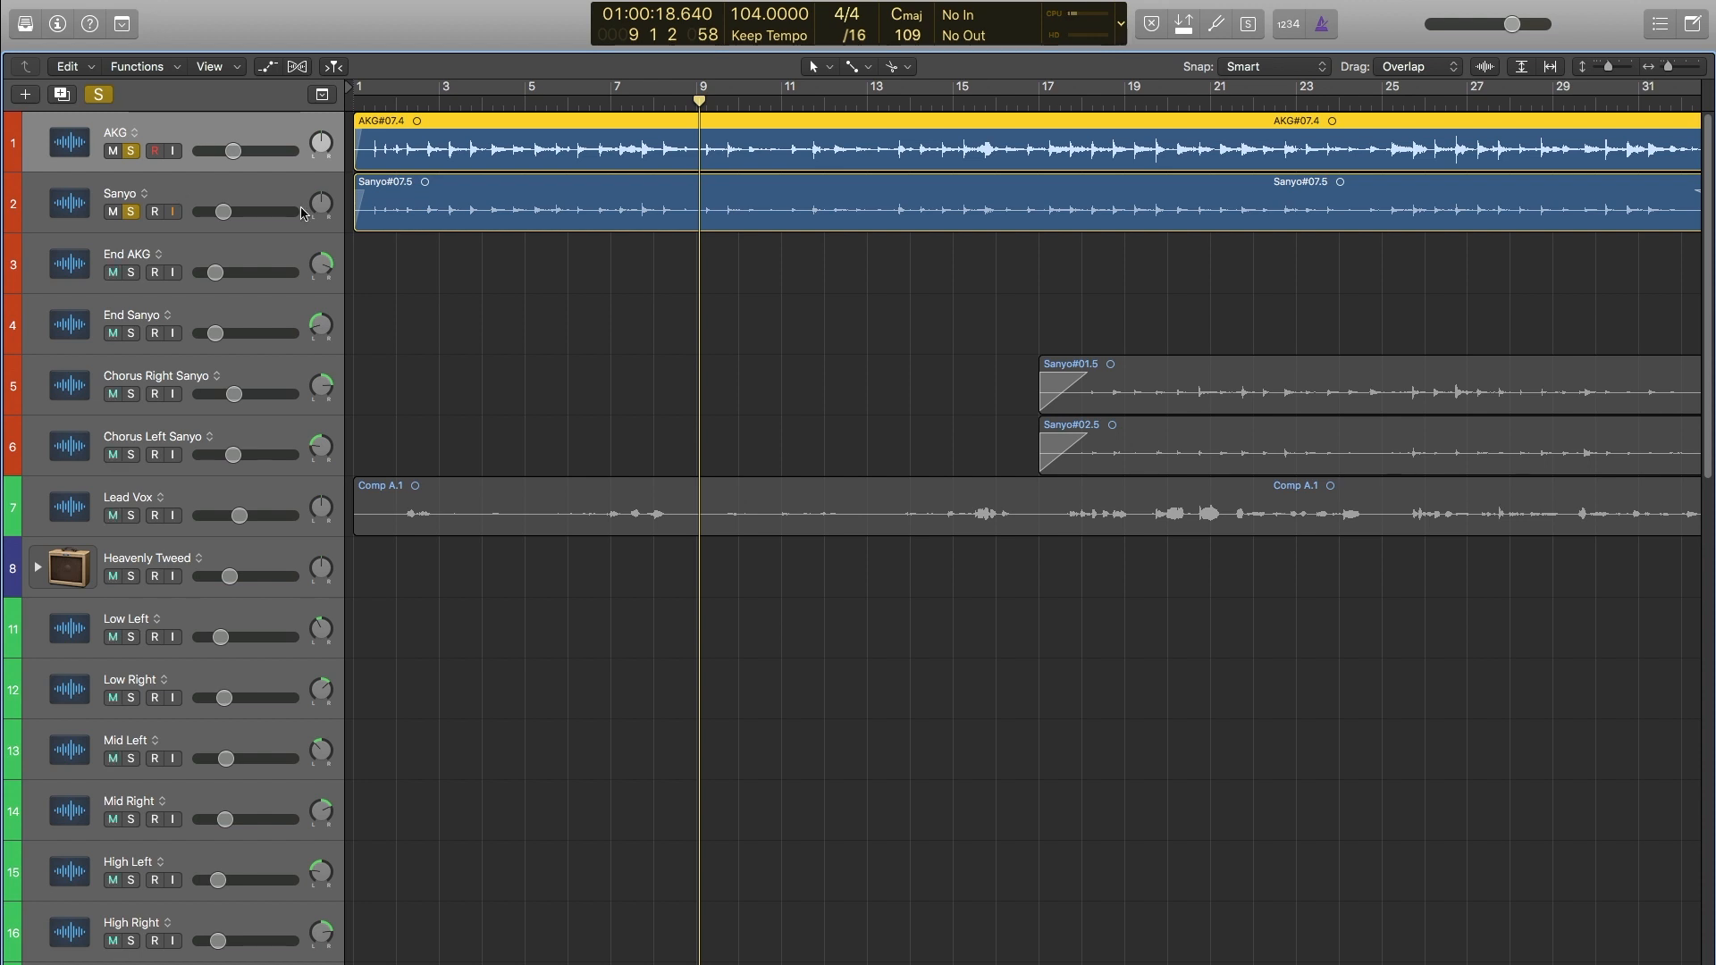
{"action": "left_click", "coordinate": [130, 211]}
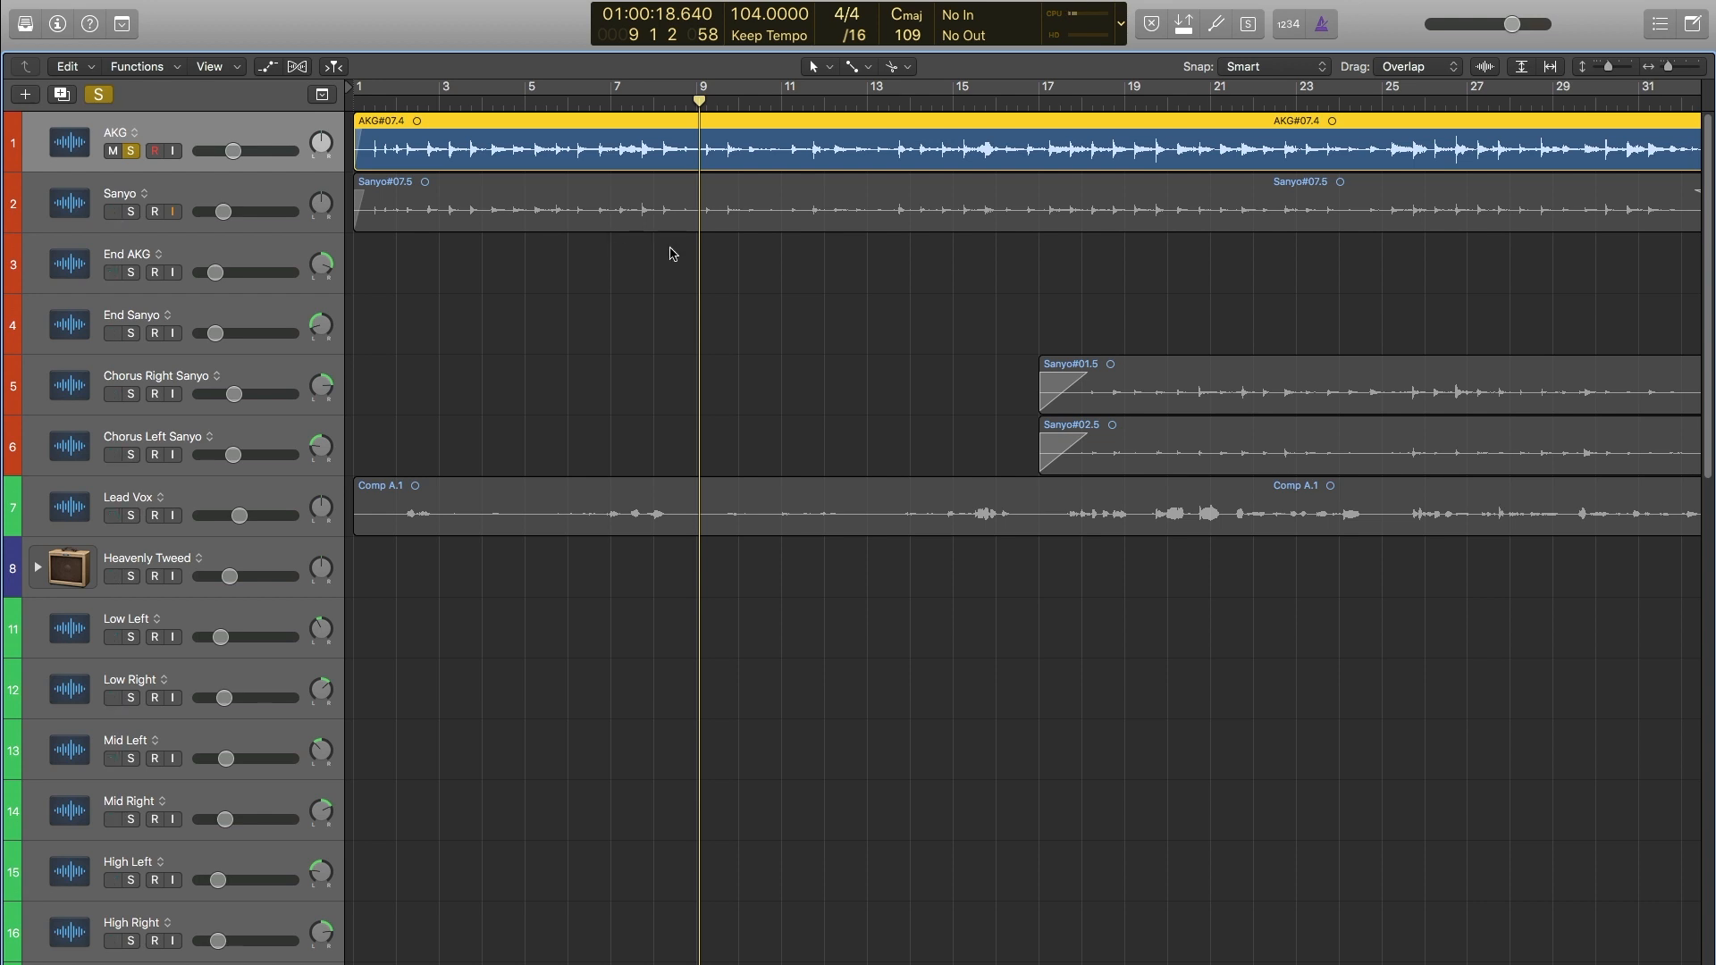
{"action": "key", "text": "super+Left"}
{"action": "key", "text": "super+Left"}
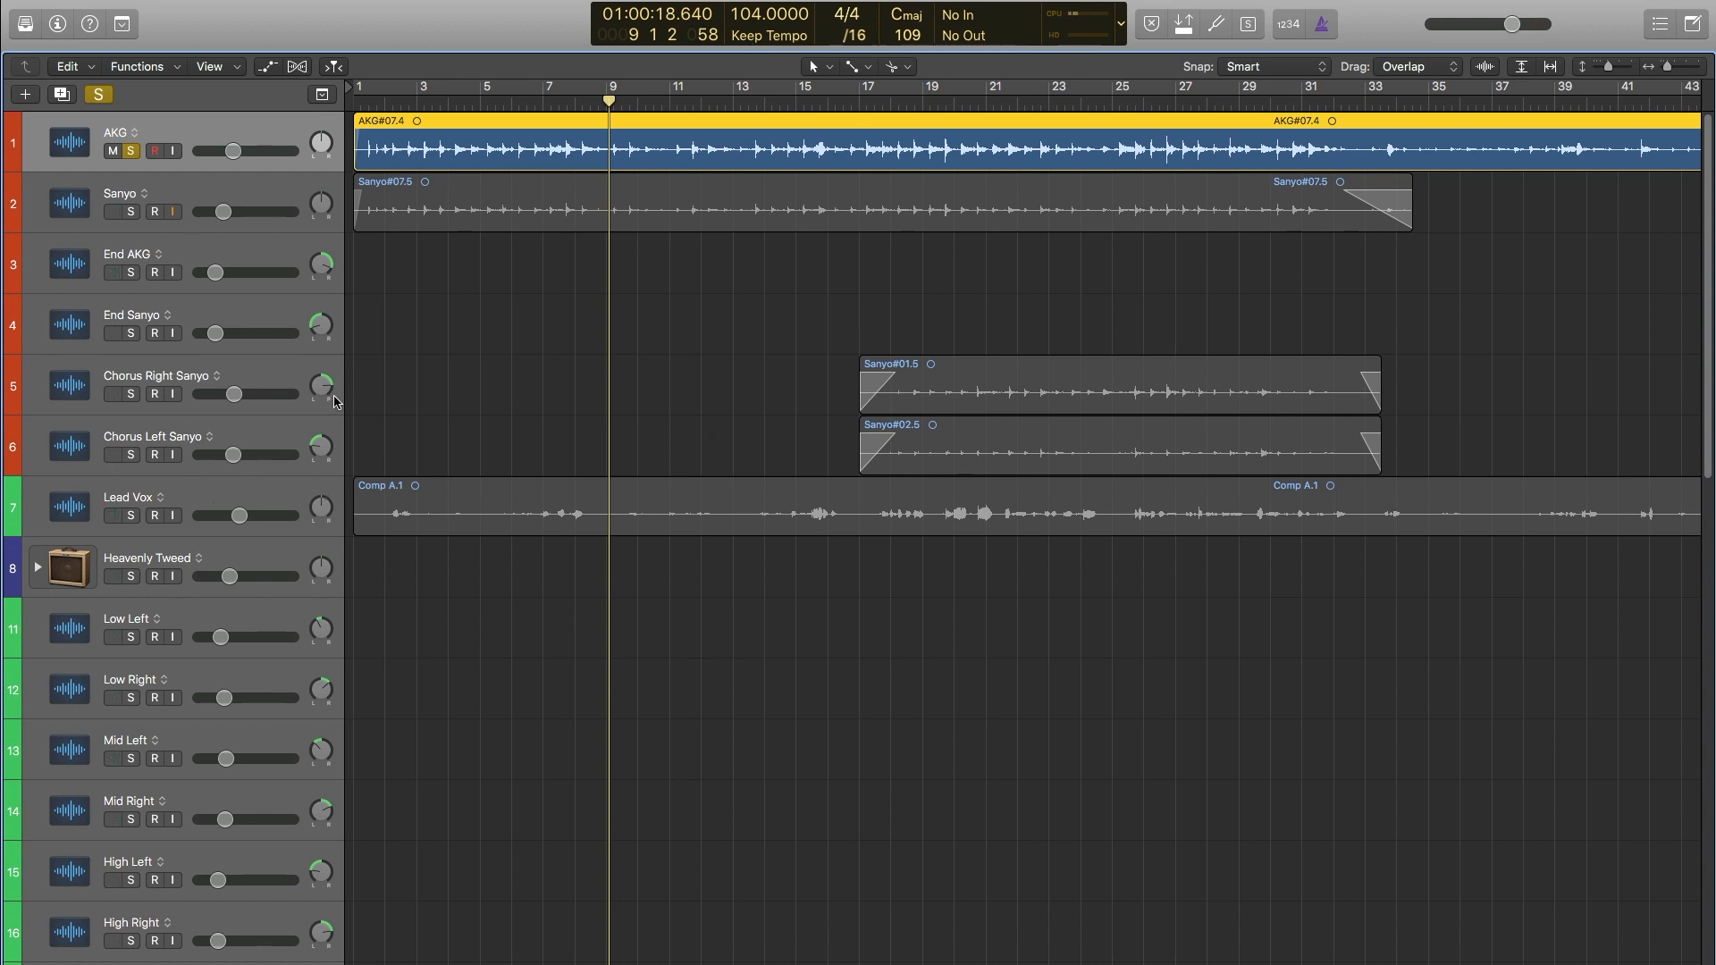
{"action": "left_click", "coordinate": [131, 151]}
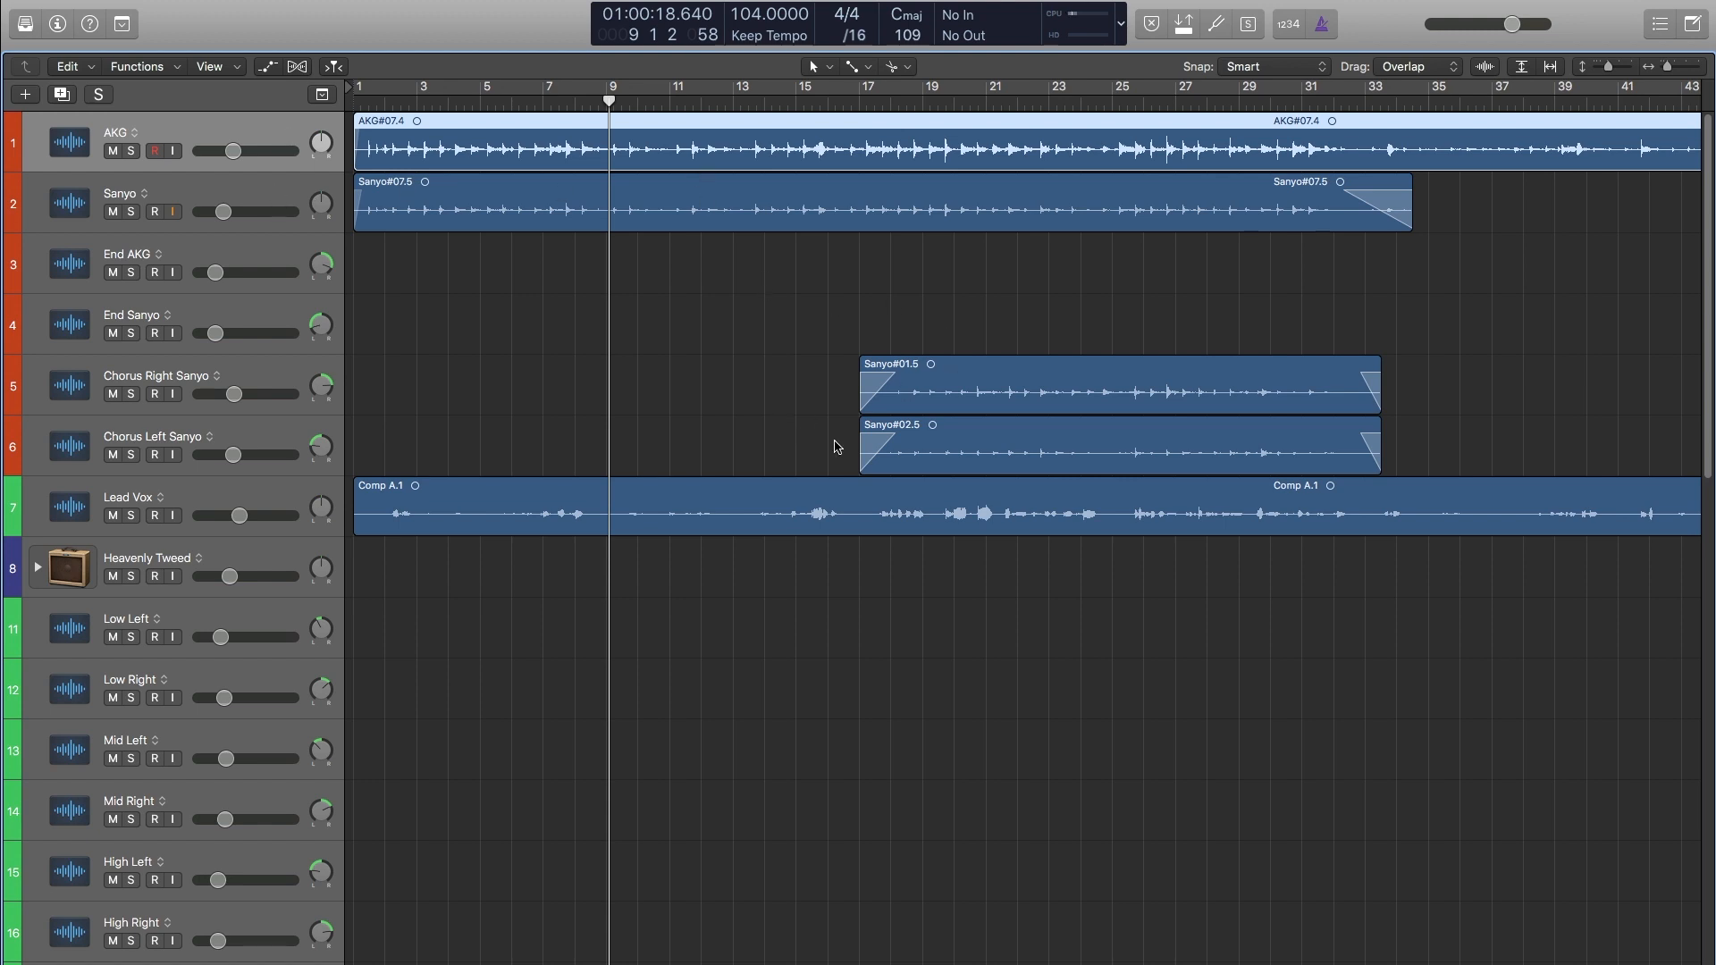
Solo the AKG and Sanyo tracks and start playback just before bar 17.
{"action": "left_click", "coordinate": [853, 102]}
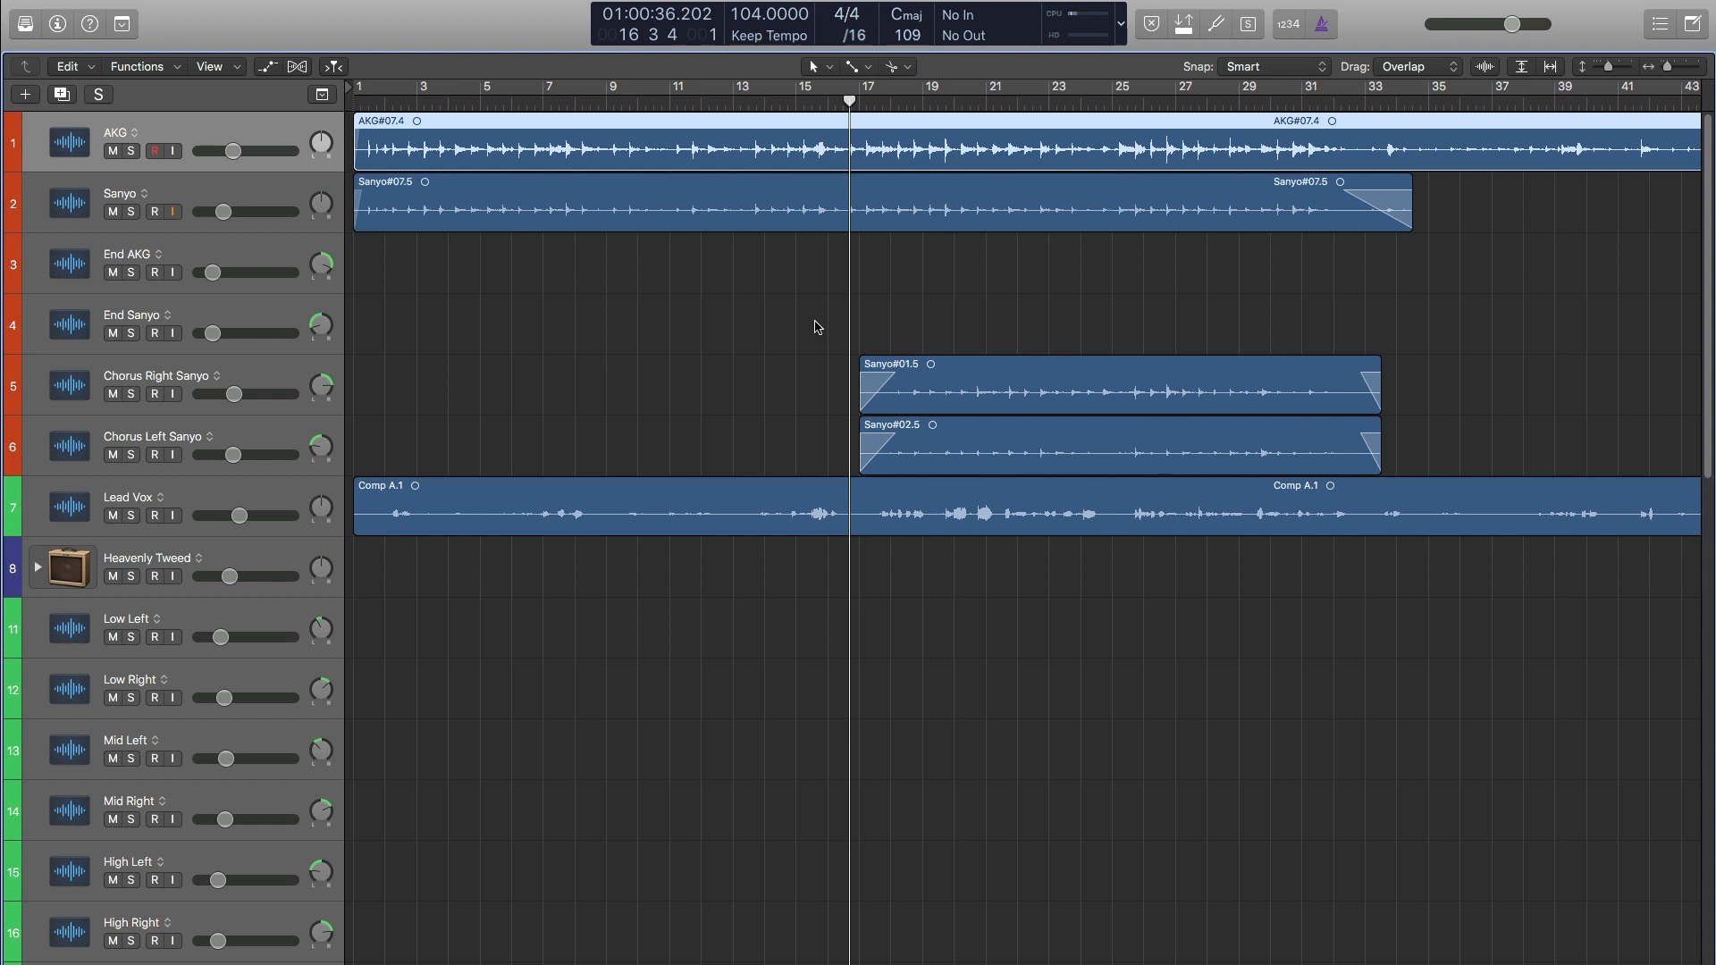
{"action": "key", "text": "s"}
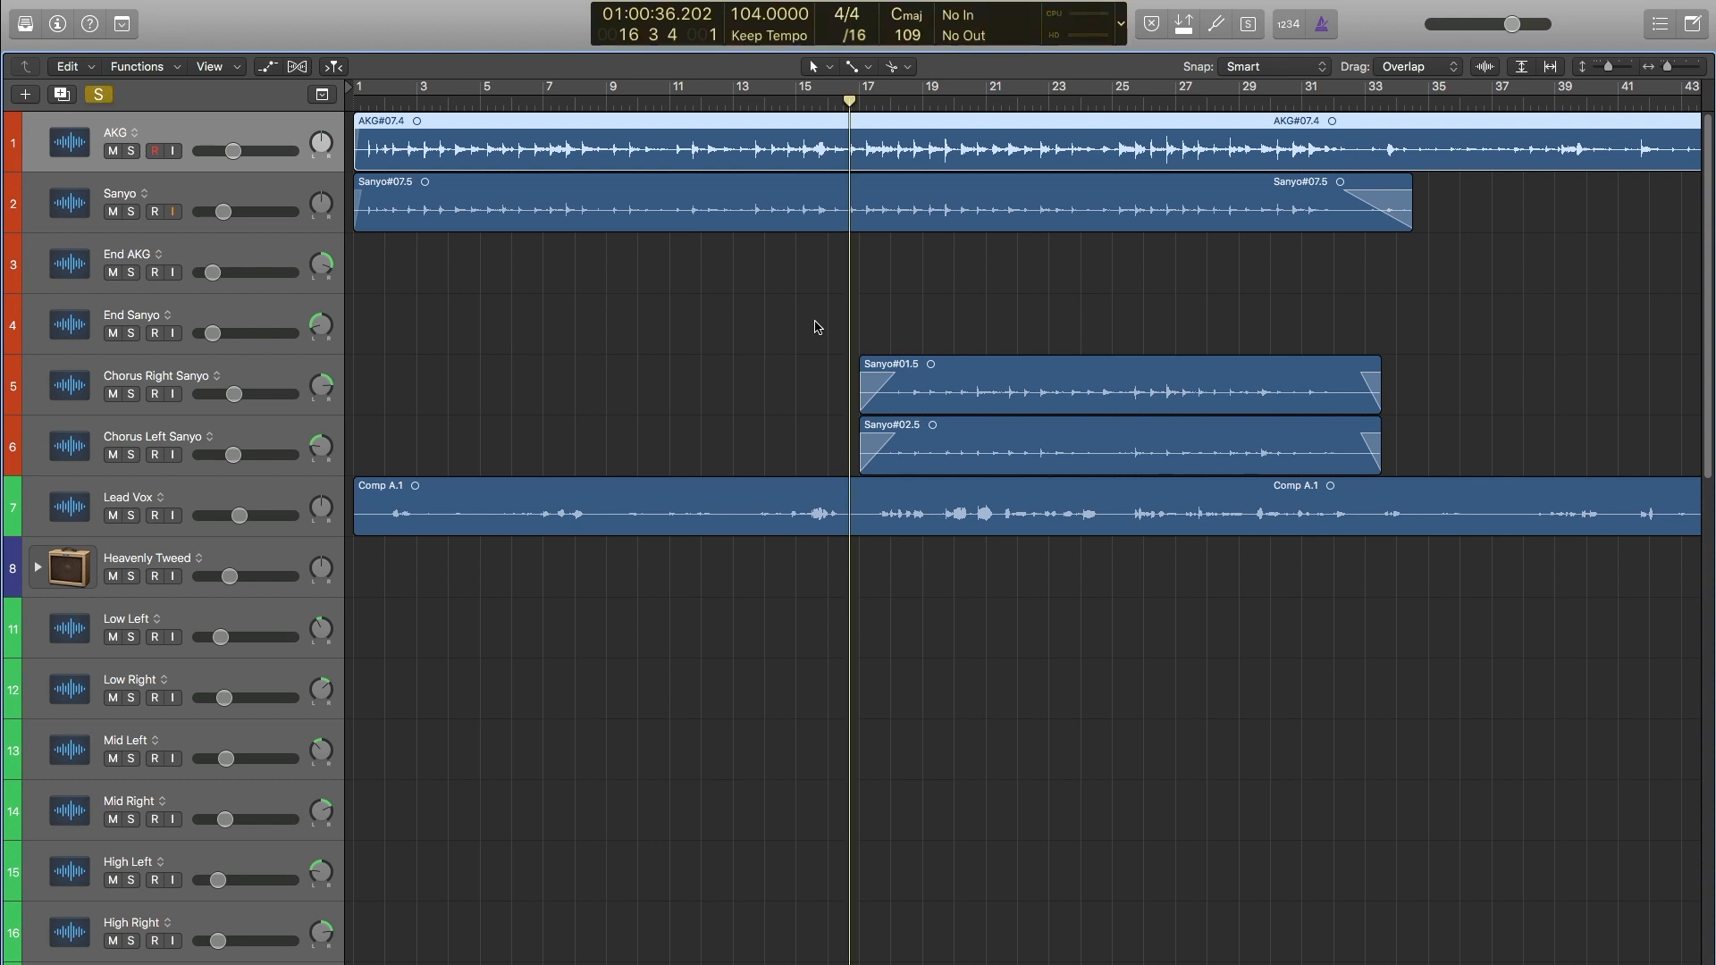
{"action": "key", "text": "Down"}
{"action": "key", "text": "s"}
{"action": "key", "text": "space"}
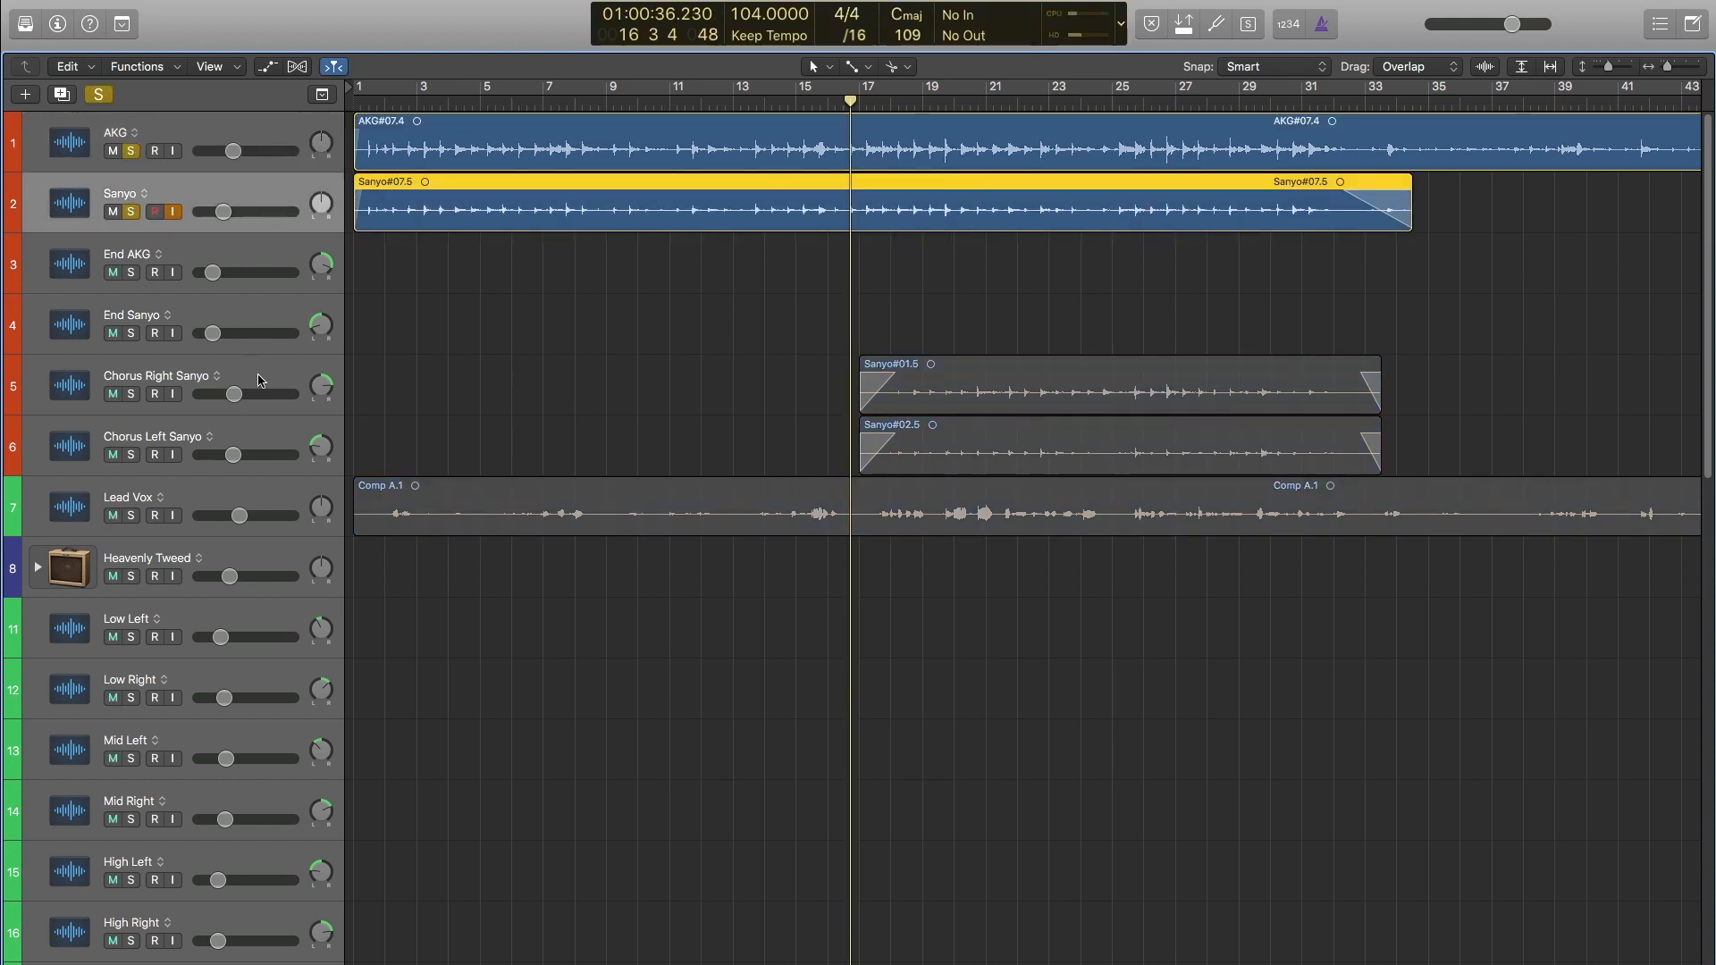
Solo the Chorus Right Sanyo and Chorus Left Sanyo tracks as well.
{"action": "left_click", "coordinate": [257, 374]}
{"action": "key", "text": "s"}
{"action": "left_click", "coordinate": [239, 429]}
{"action": "key", "text": "s"}
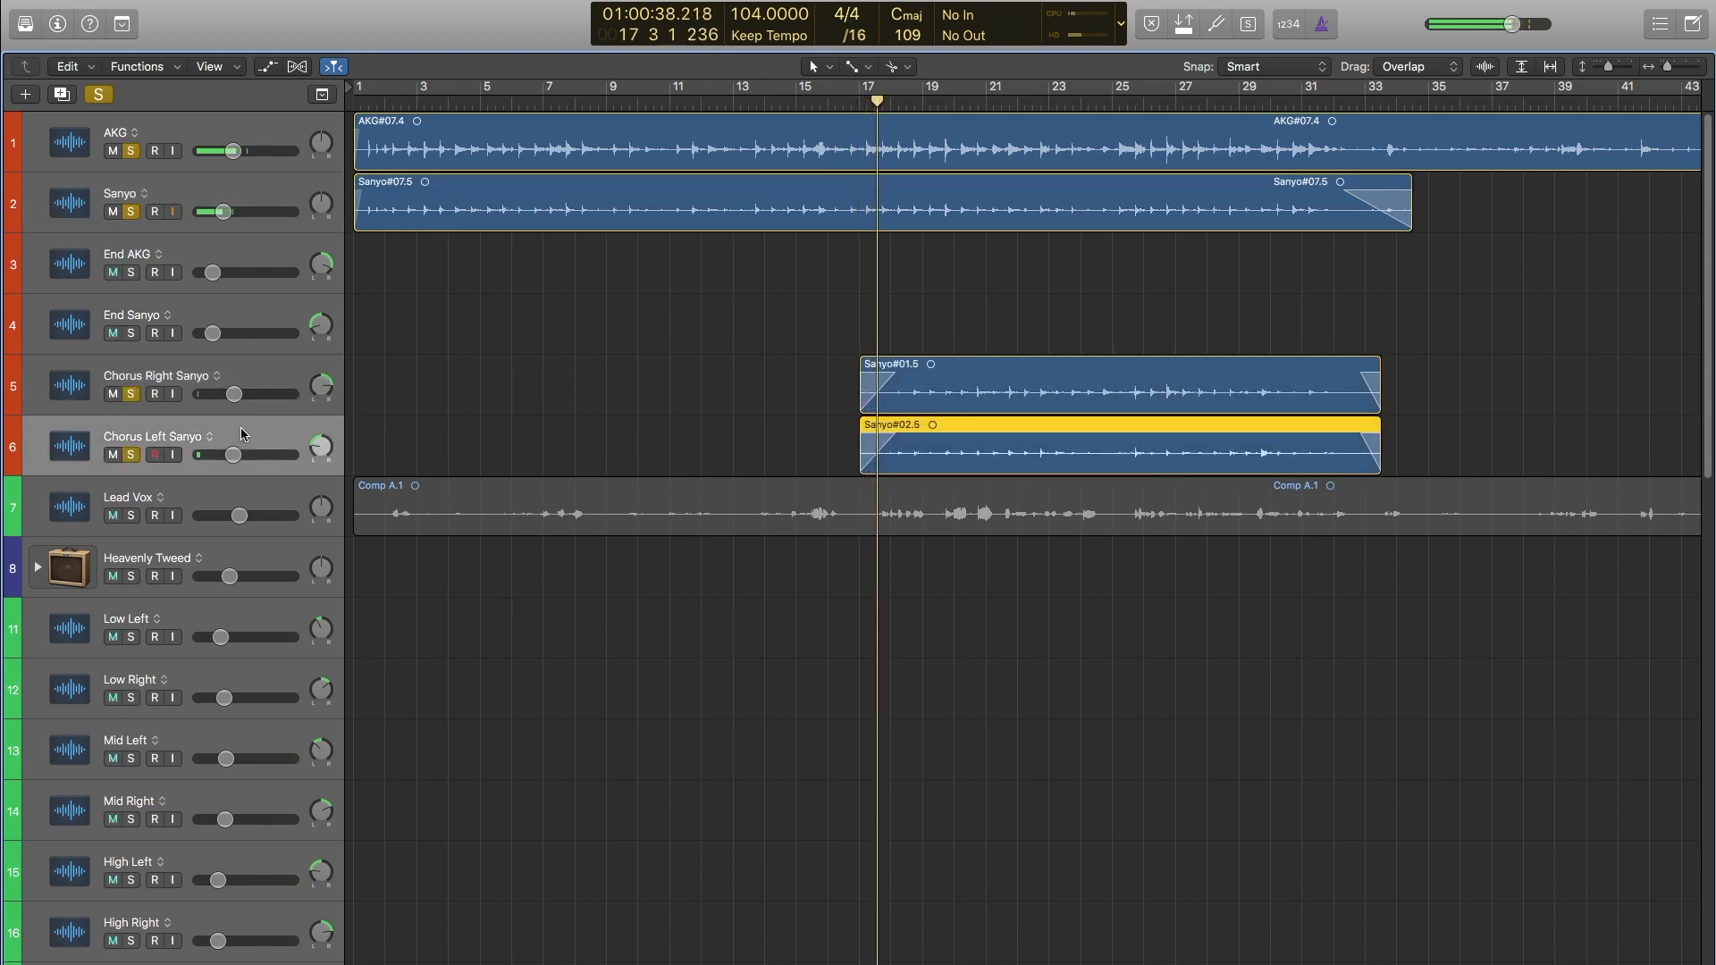
Replay the soloed tracks from about bar 11 and follow the transition into the chorus Sanyo regions at bar 17.
{"action": "scroll", "coordinate": [674, 391], "scroll_direction": "right", "scroll_amount": 2}
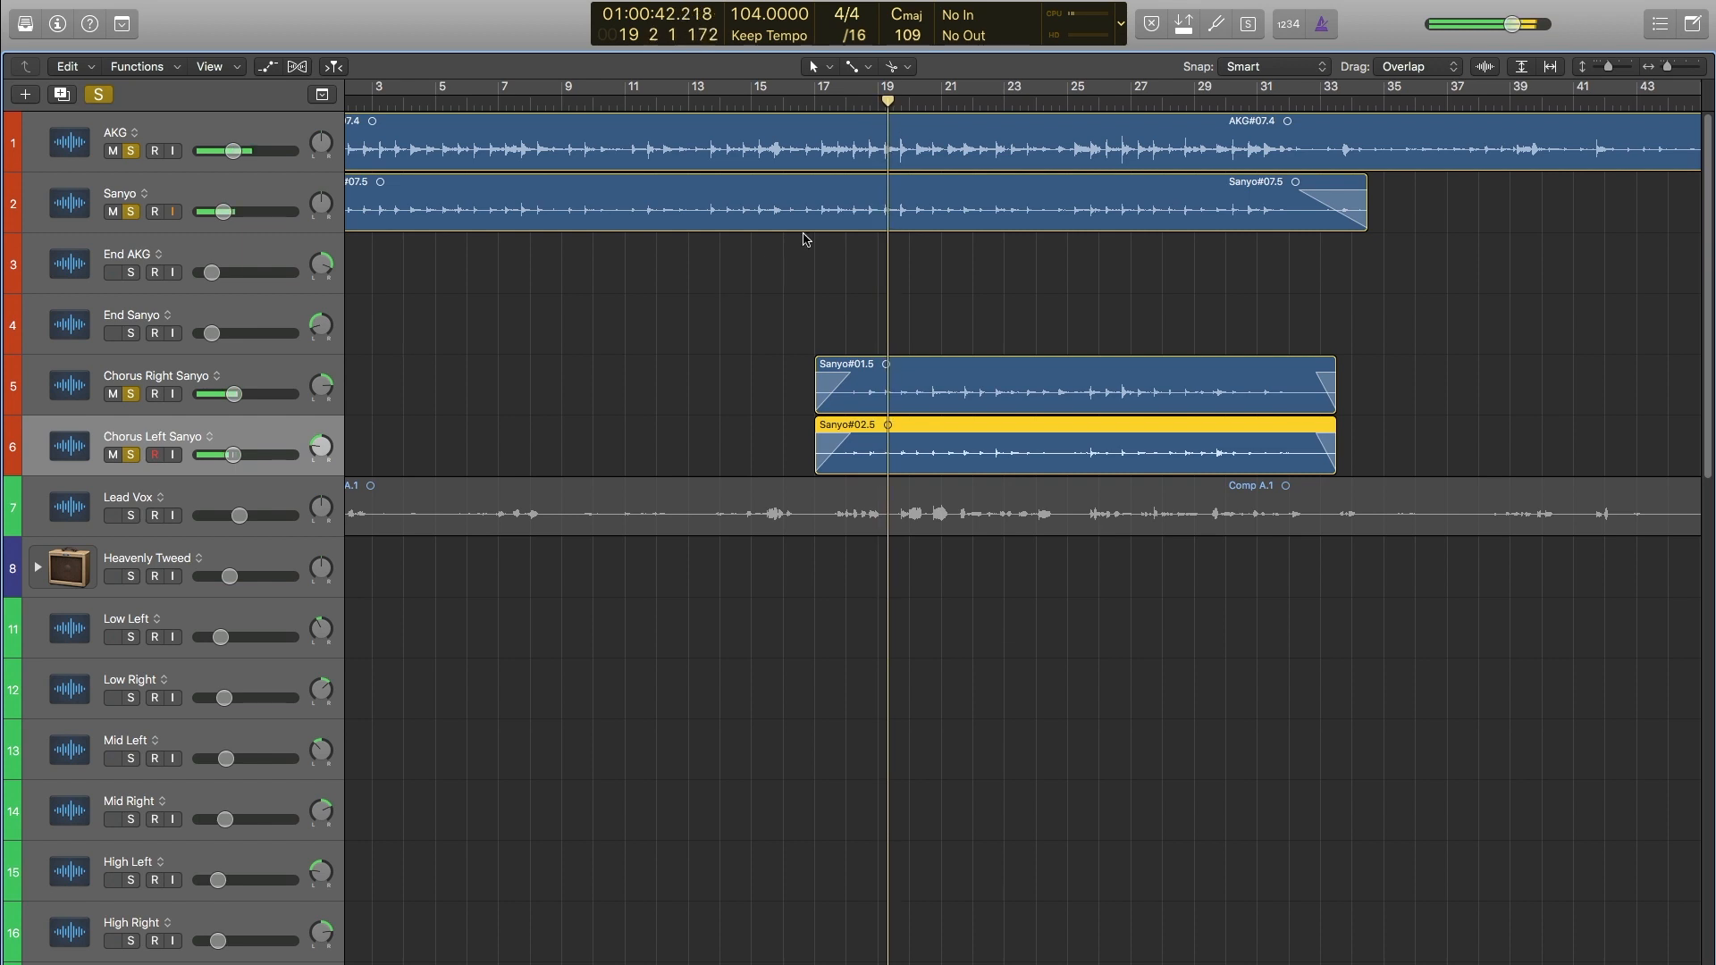
{"action": "left_click", "coordinate": [643, 101]}
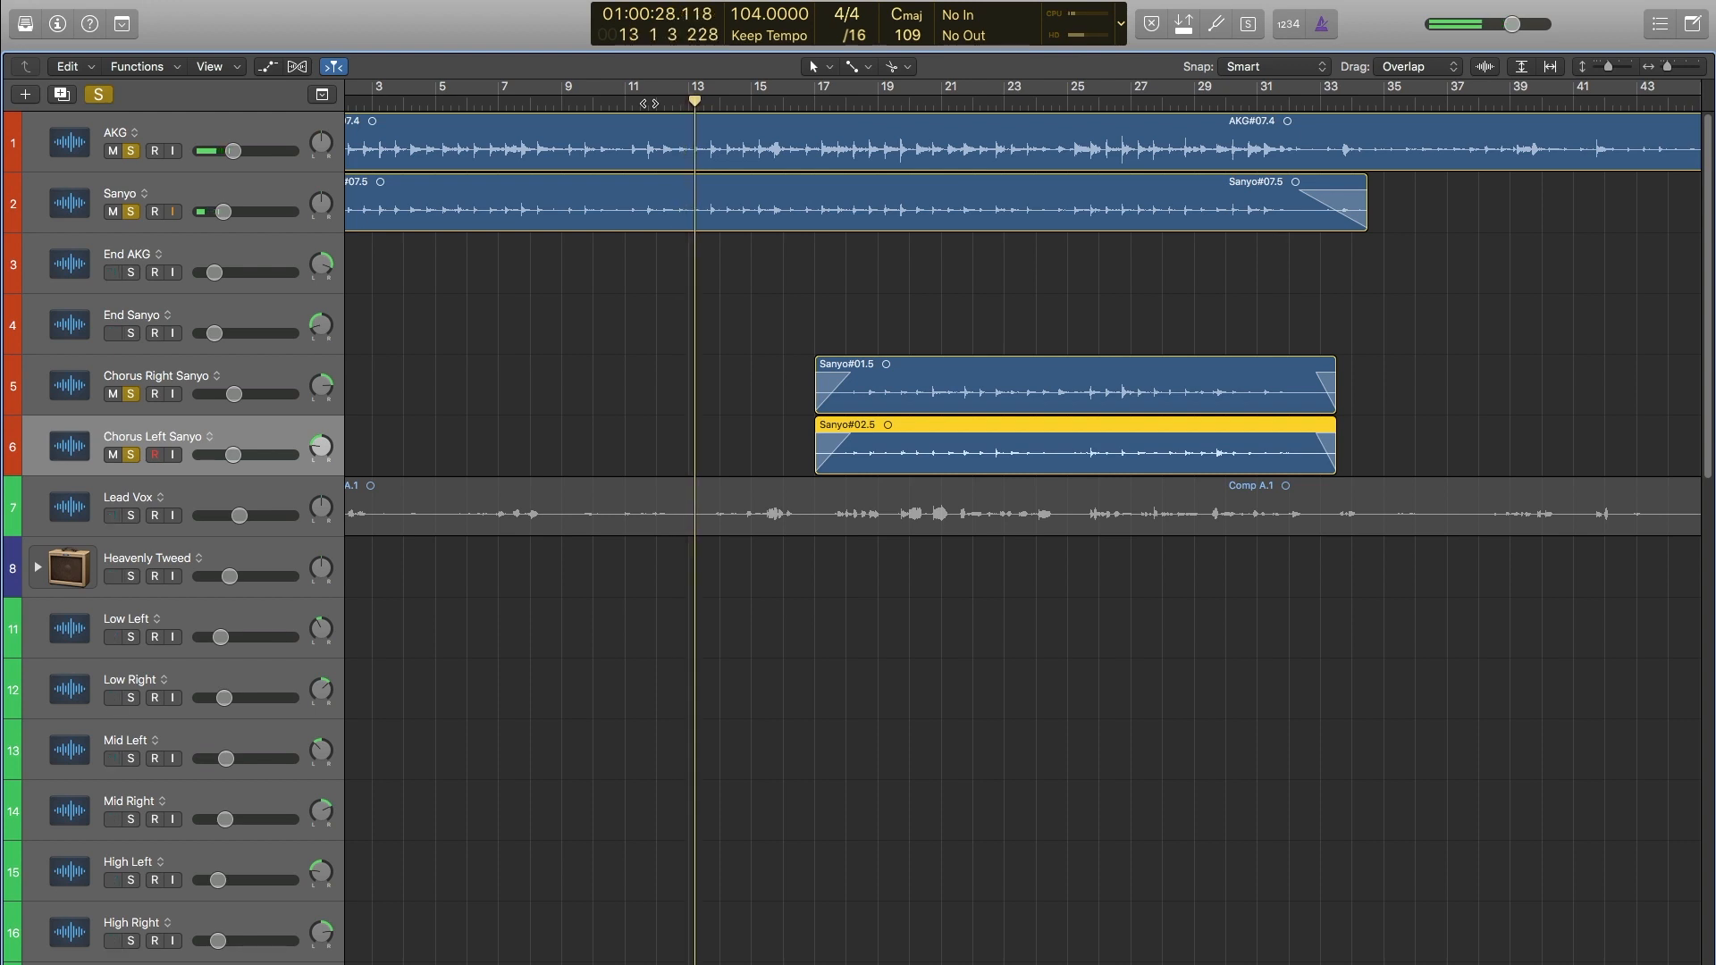
{"action": "scroll", "coordinate": [1055, 551], "scroll_direction": "down", "scroll_amount": 2}
{"action": "scroll", "coordinate": [1050, 549], "scroll_direction": "down", "scroll_amount": 1}
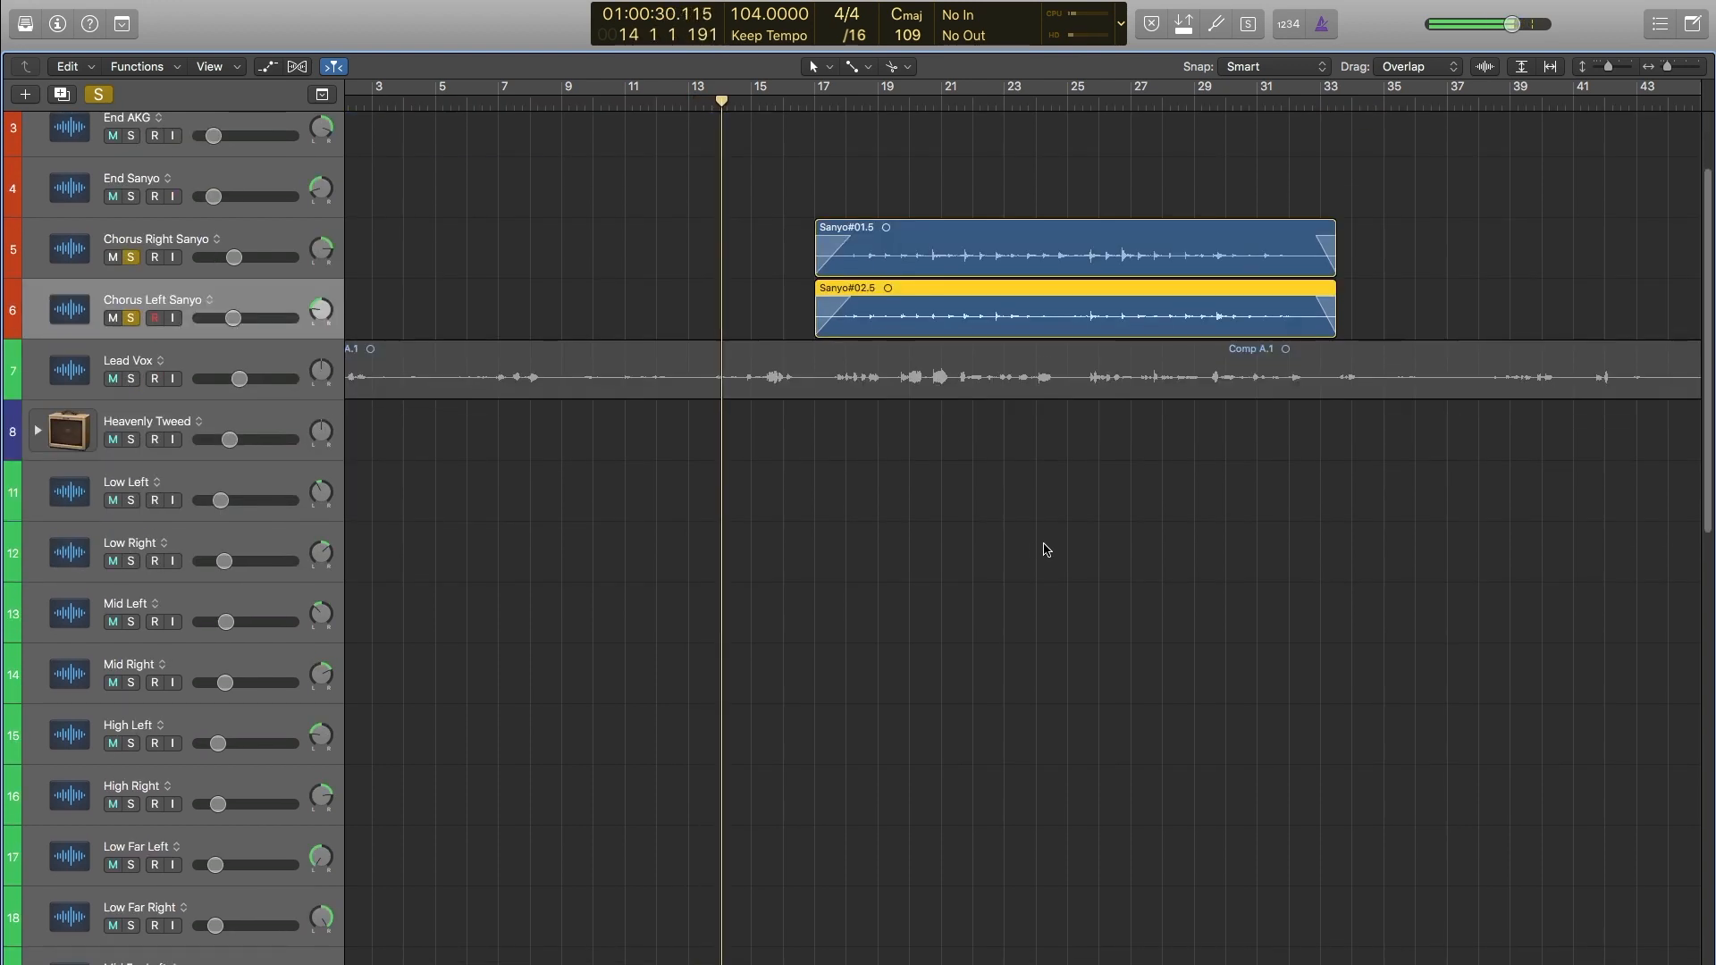
{"action": "scroll", "coordinate": [1037, 536], "scroll_direction": "up", "scroll_amount": 2}
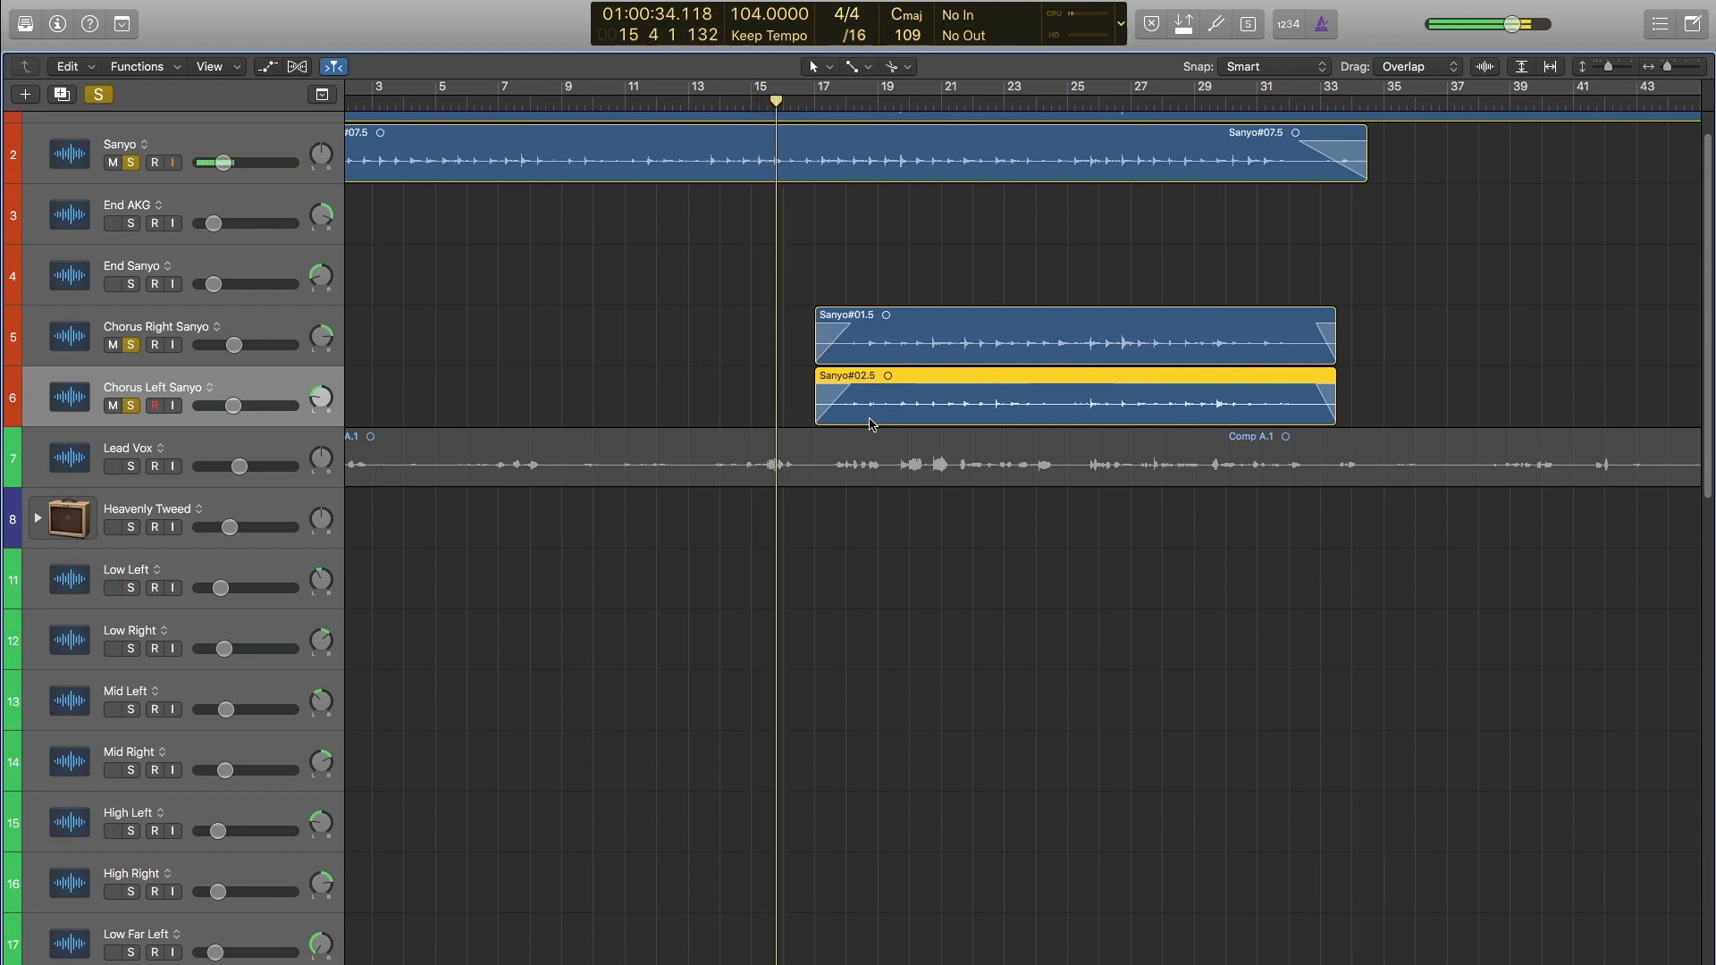
{"action": "scroll", "coordinate": [662, 394], "scroll_direction": "right", "scroll_amount": 4}
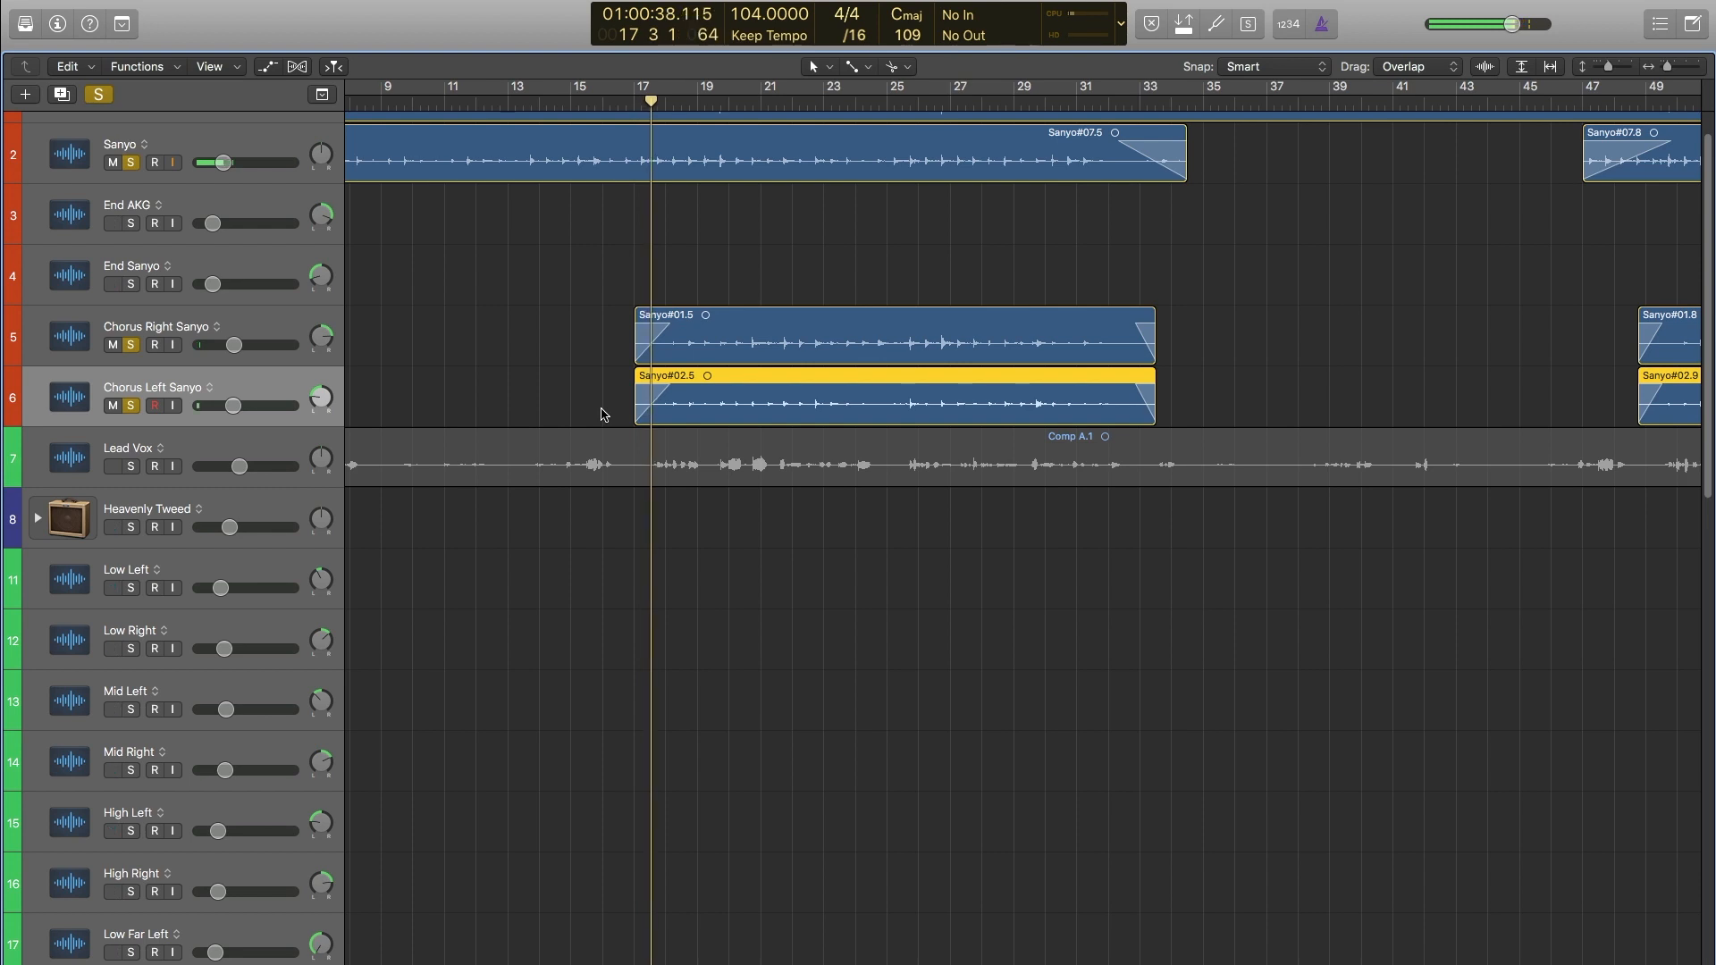
{"action": "scroll", "coordinate": [590, 407], "scroll_direction": "right", "scroll_amount": 2}
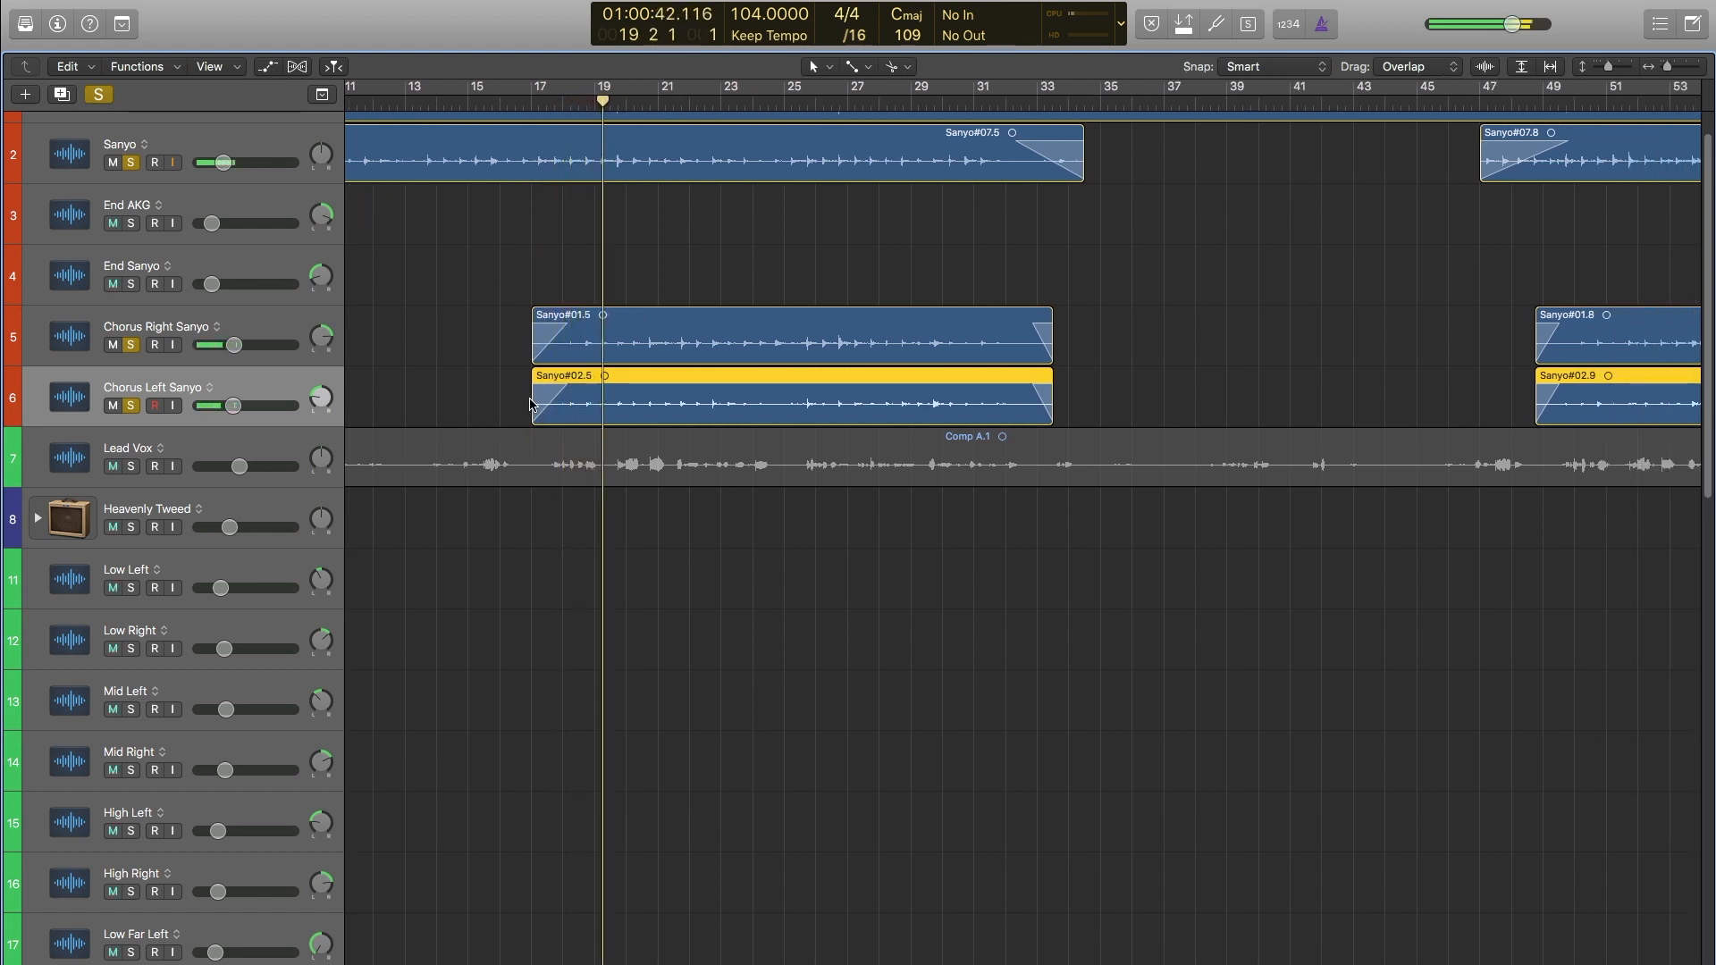
{"action": "scroll", "coordinate": [375, 327], "scroll_direction": "down", "scroll_amount": 1}
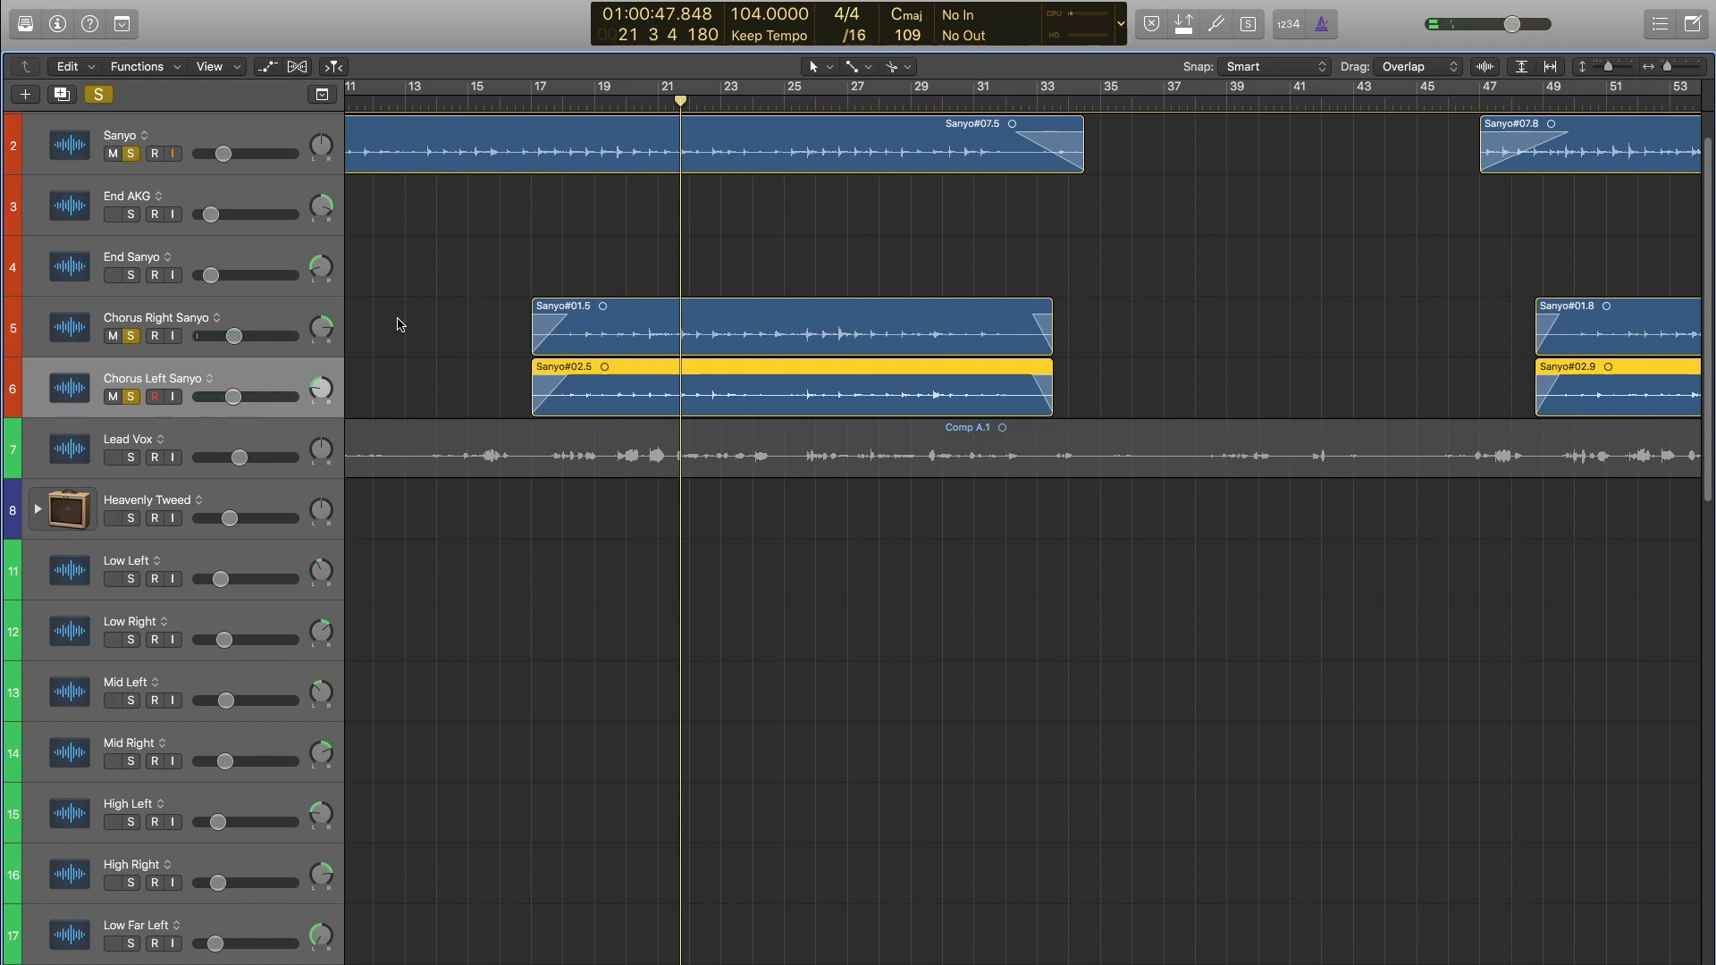
Show the mixer and open the SilverVerb on the Chorus Right Sanyo channel, placing its window clear of that strip.
{"action": "key", "text": "x"}
{"action": "left_click", "coordinate": [349, 447]}
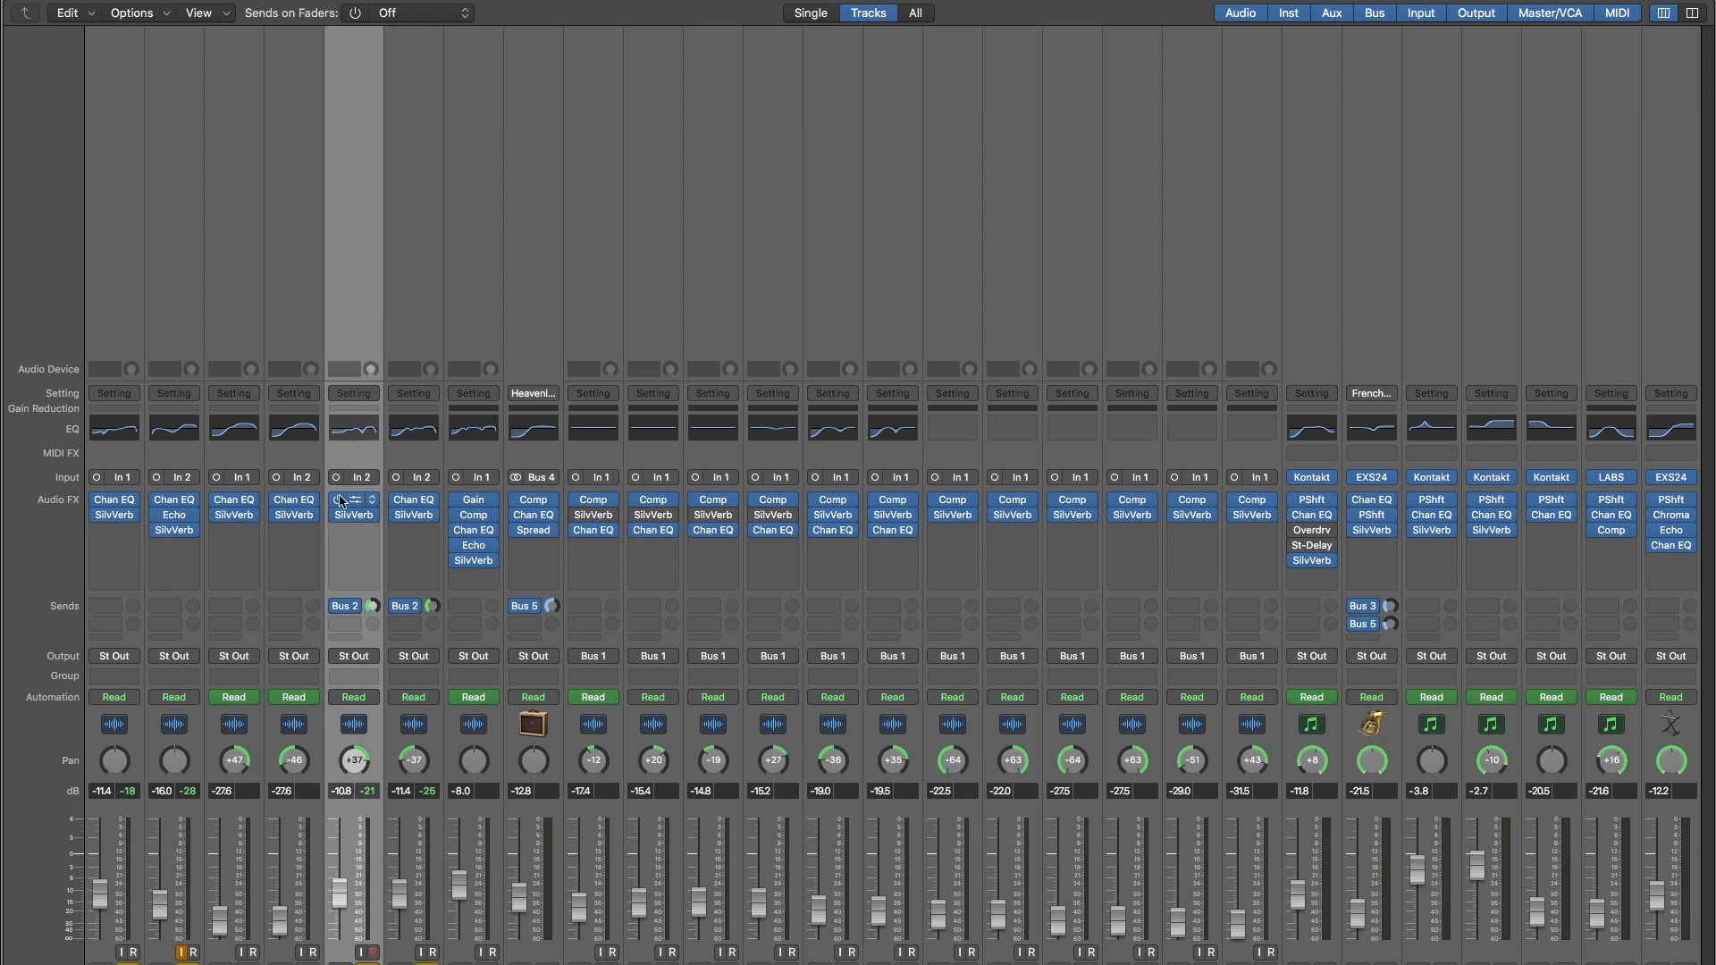
{"action": "left_click", "coordinate": [353, 517]}
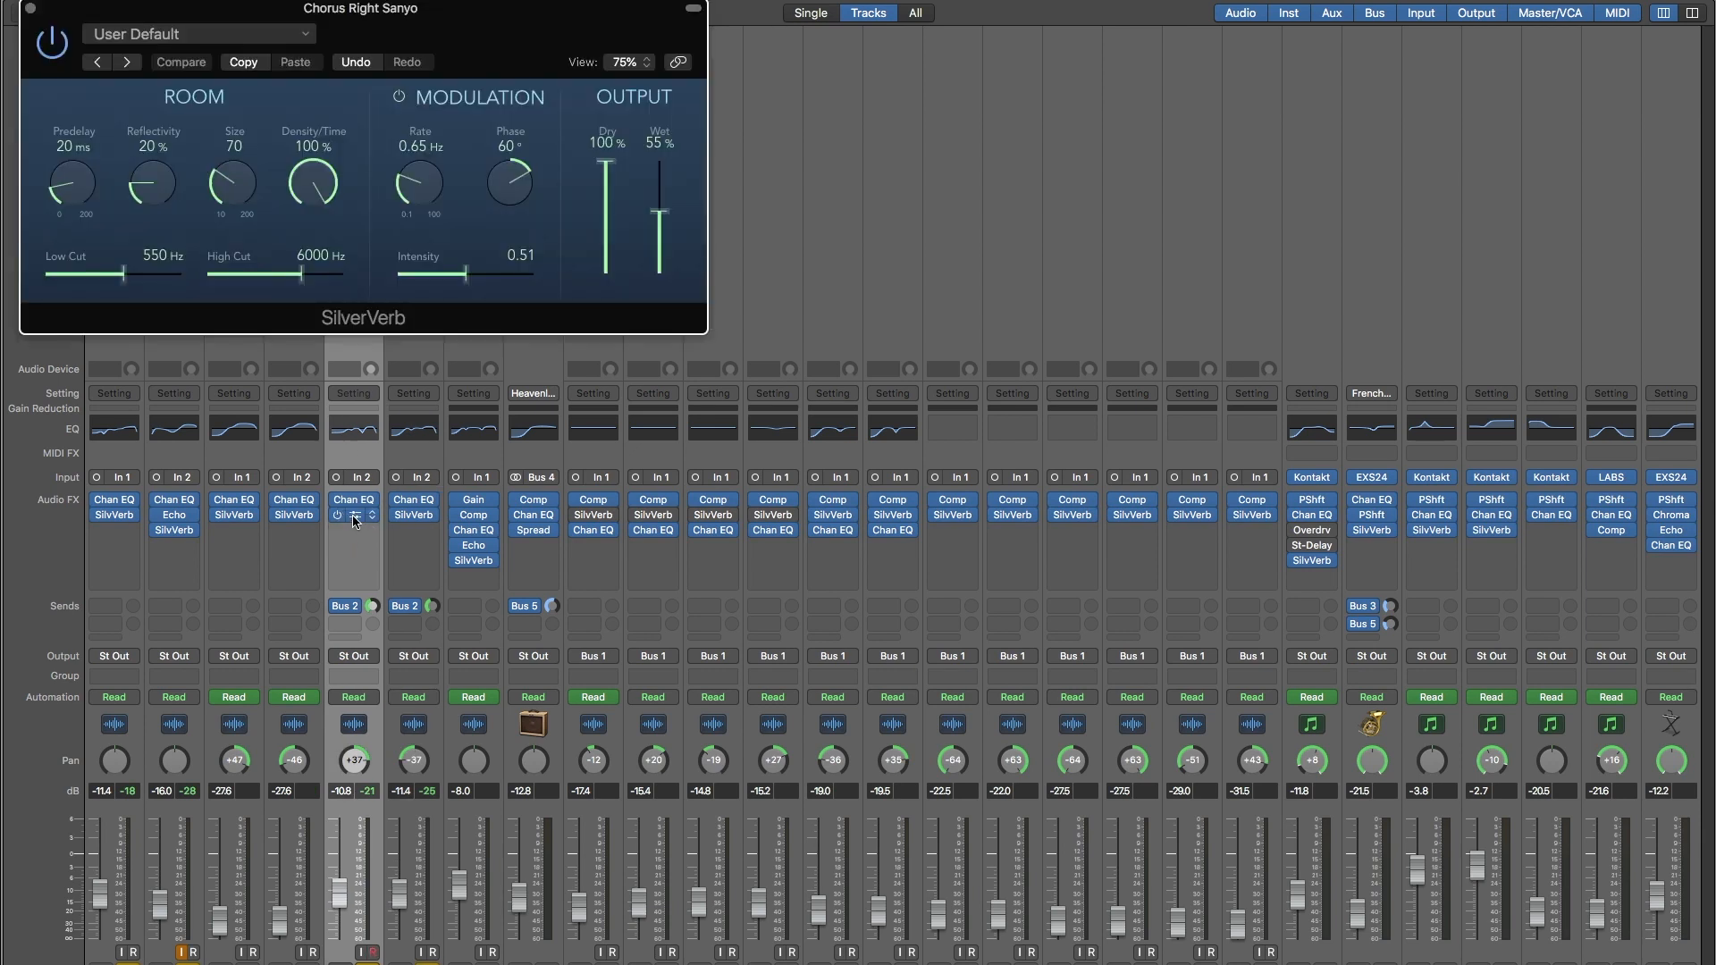
{"action": "left_click_drag", "start_coordinate": [547, 30], "coordinate": [831, 417]}
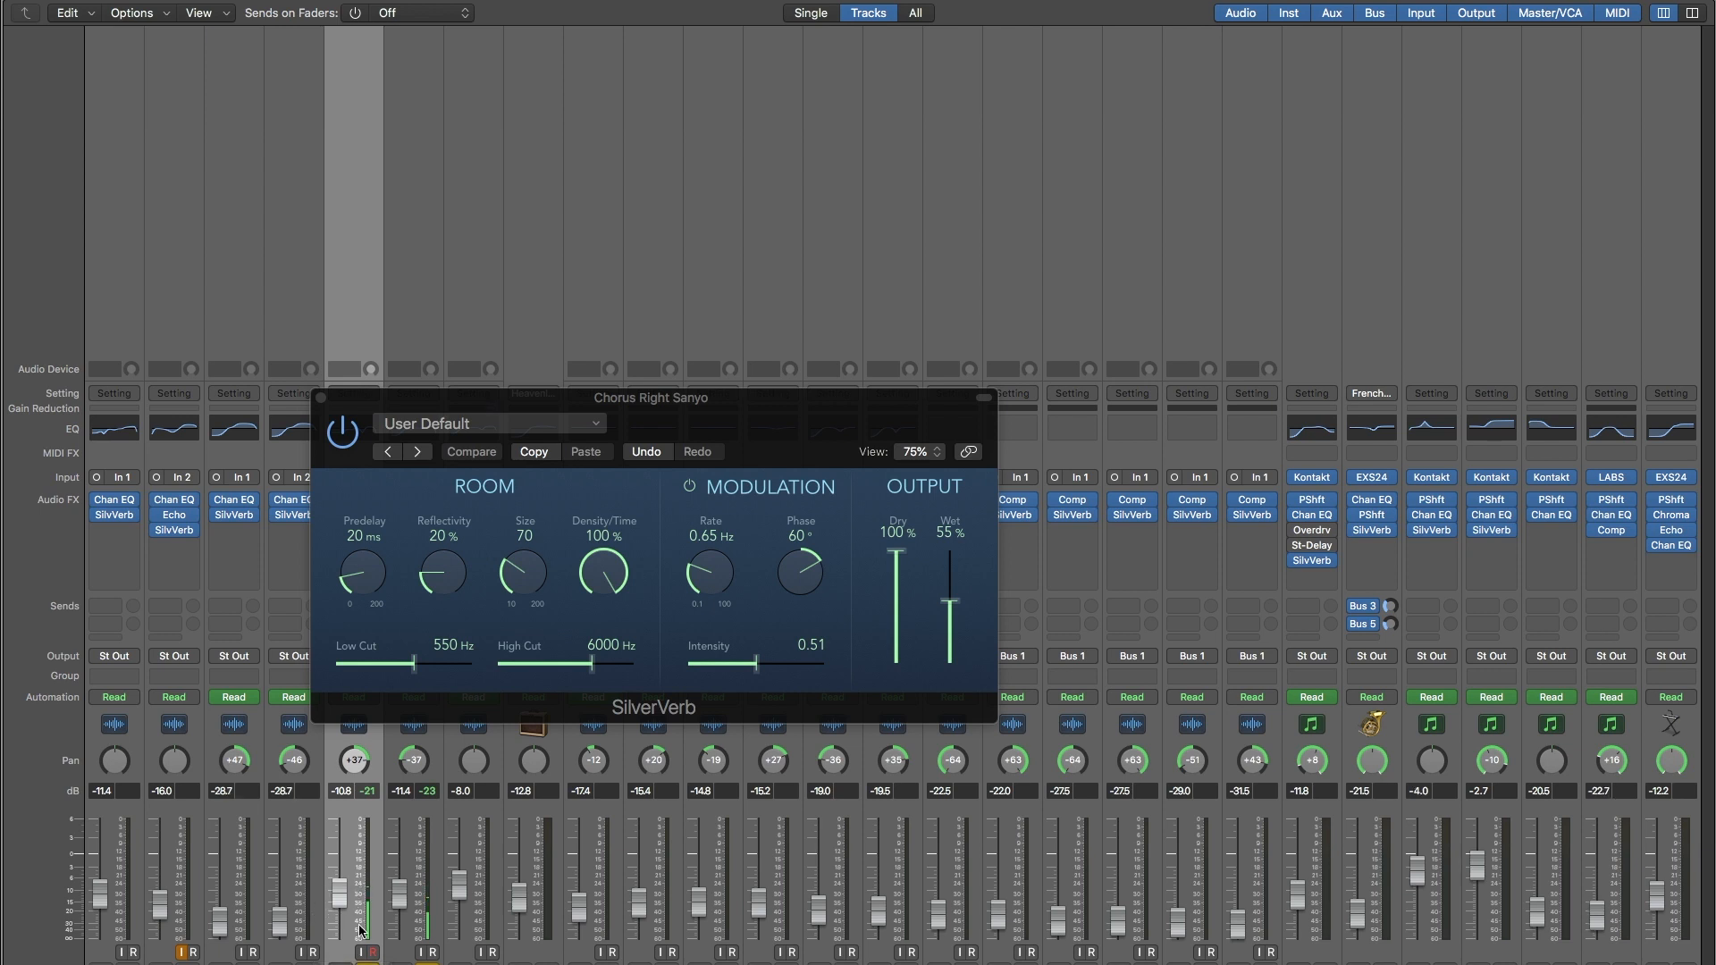
{"action": "left_click_drag", "start_coordinate": [417, 411], "coordinate": [742, 247]}
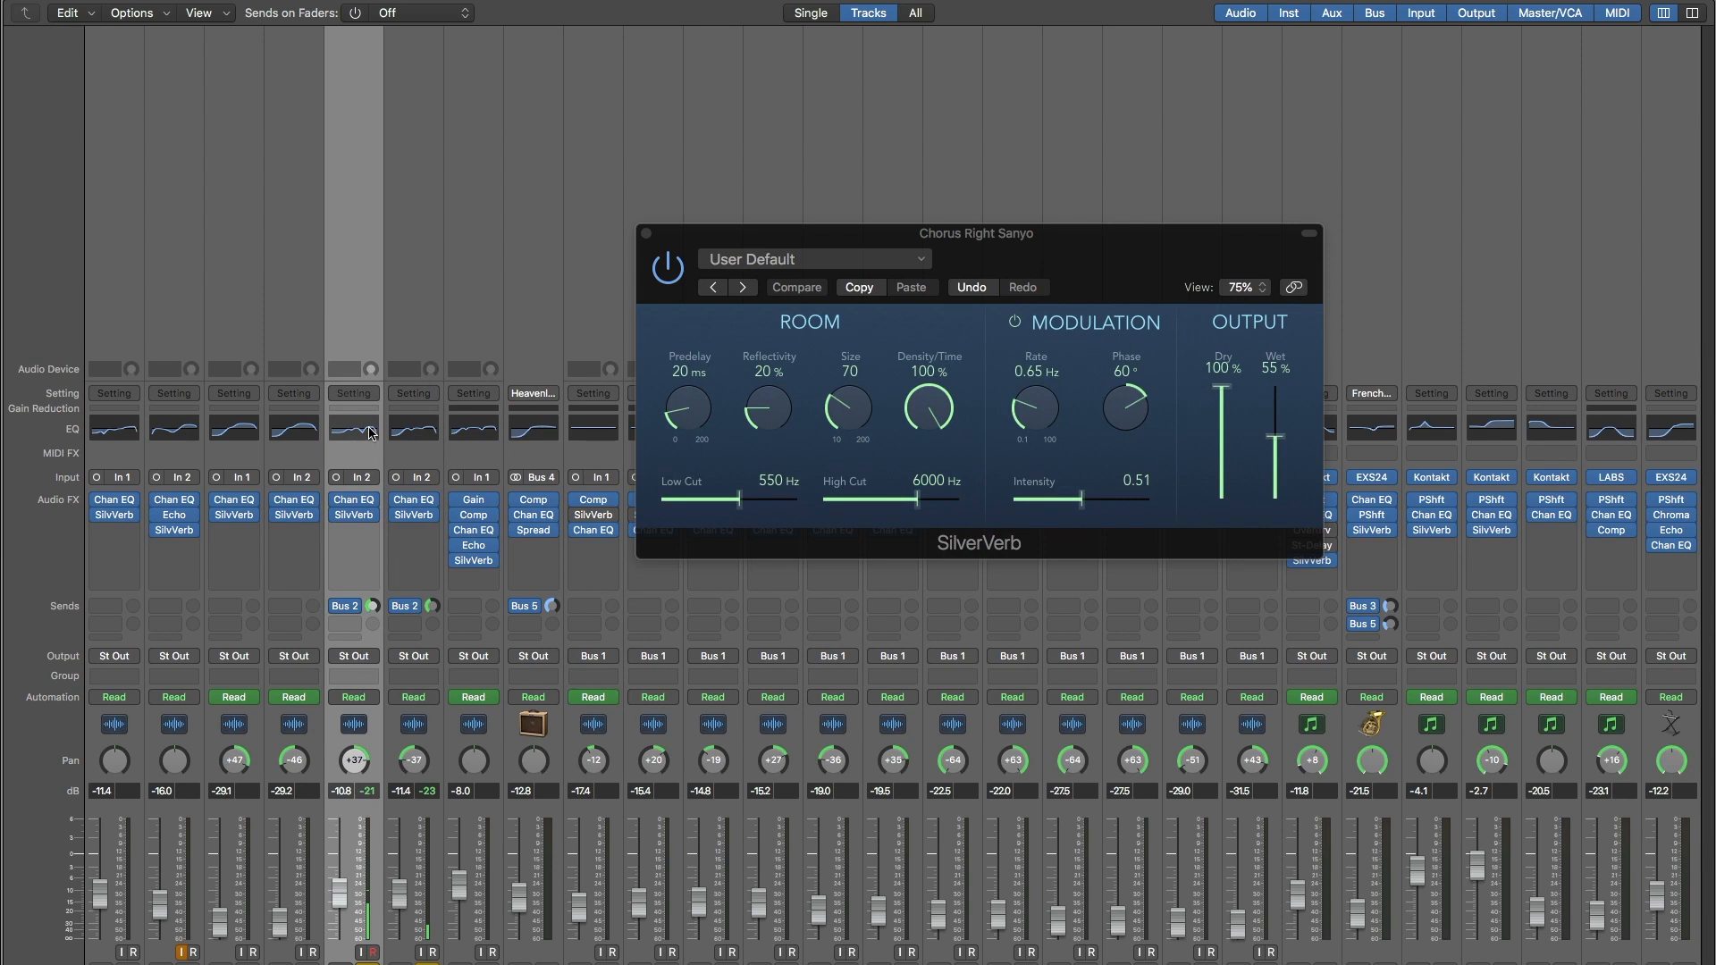
Review the Channel EQ curve on the Chorus Right Sanyo channel and close it.
{"action": "left_click", "coordinate": [351, 436]}
{"action": "left_click", "coordinate": [351, 435]}
{"action": "left_click", "coordinate": [348, 429]}
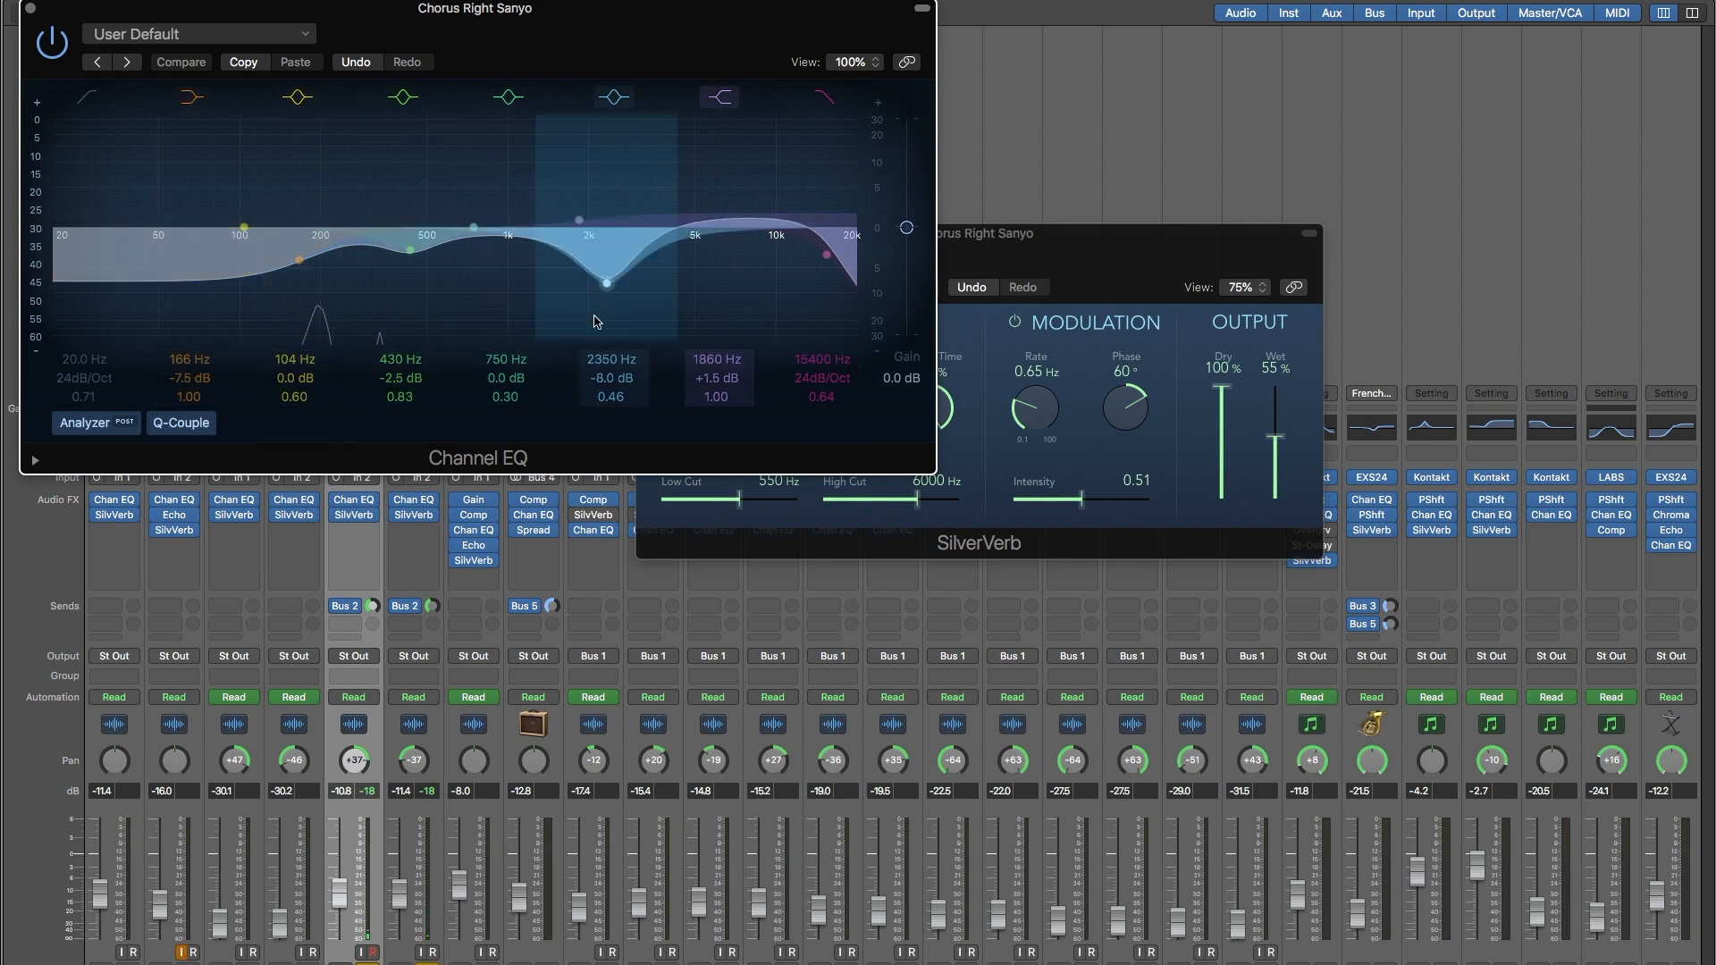
{"action": "left_click_drag", "start_coordinate": [400, 24], "coordinate": [424, 141]}
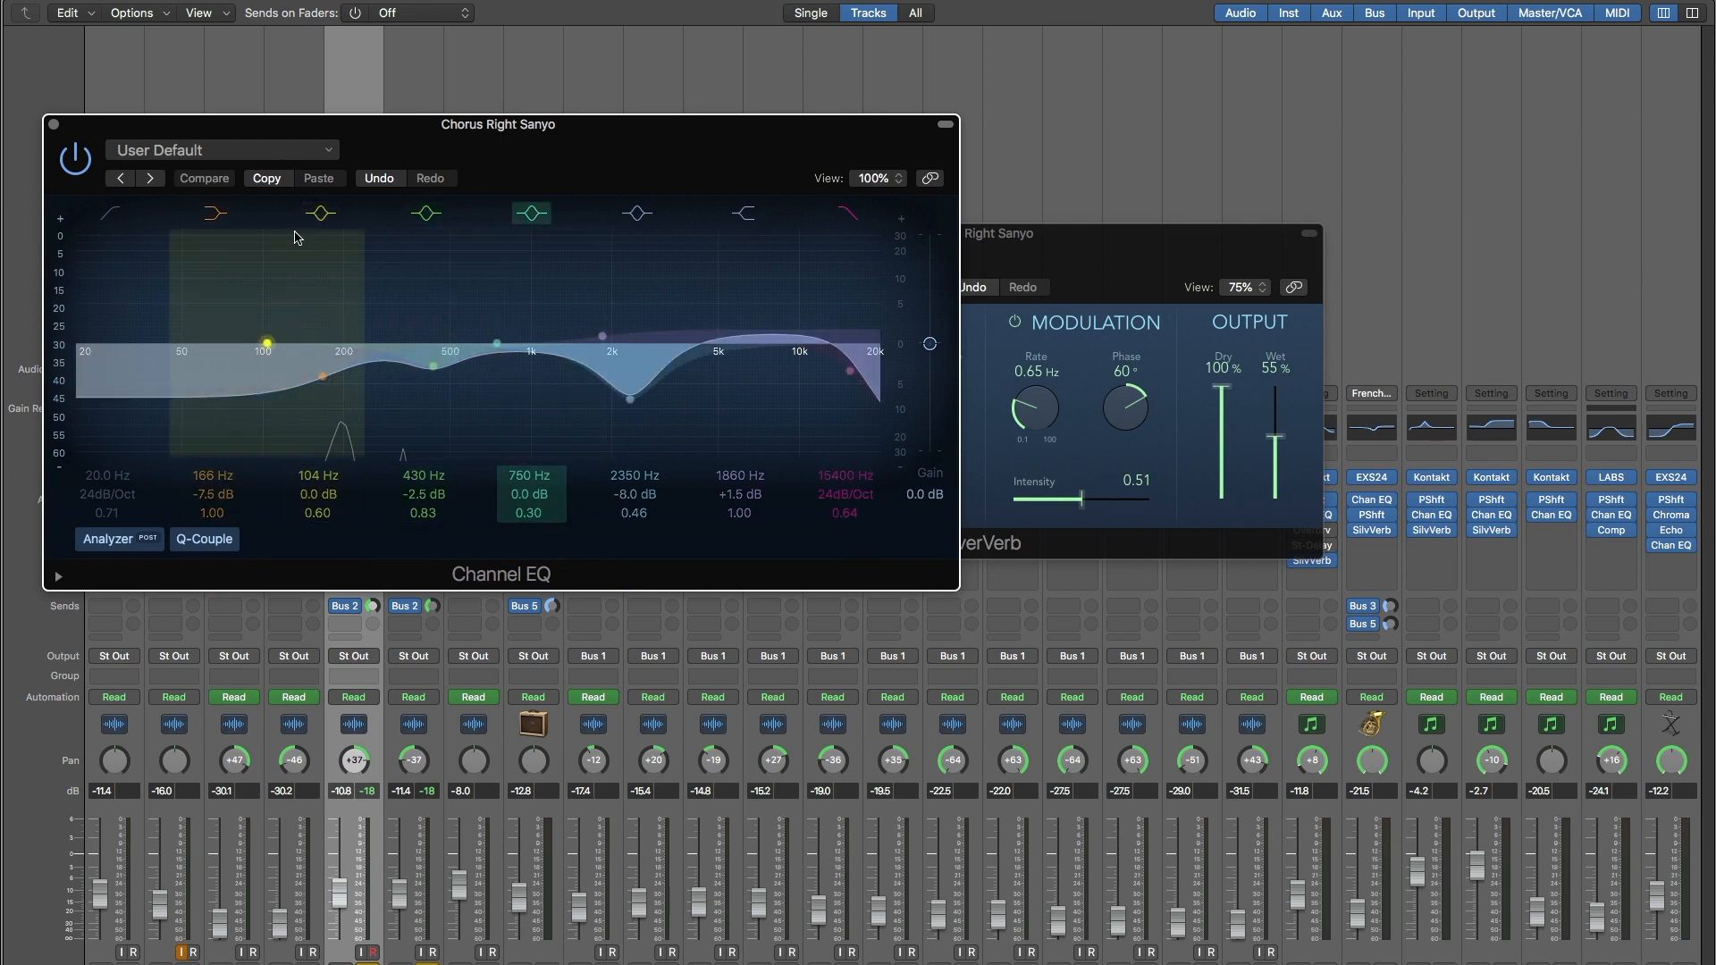
{"action": "left_click", "coordinate": [54, 125]}
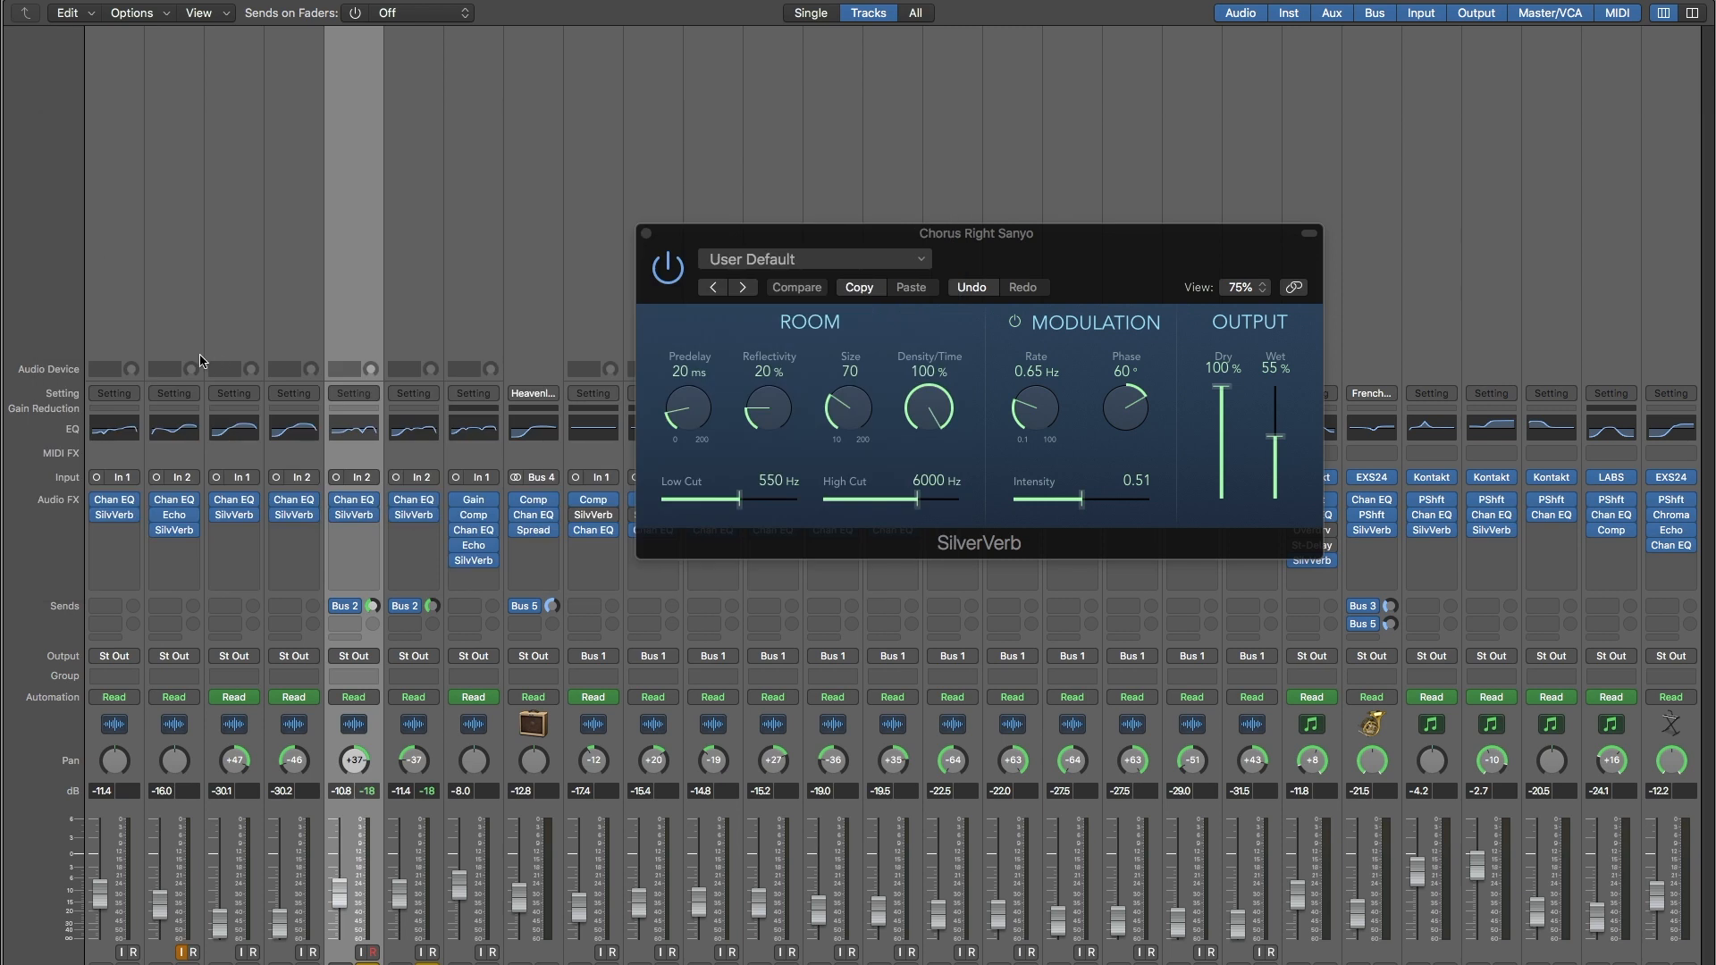
Examine the AKG channel's Channel EQ settings, and close the open plug-in windows and the mixer.
{"action": "left_click", "coordinate": [108, 293]}
{"action": "left_click", "coordinate": [173, 284]}
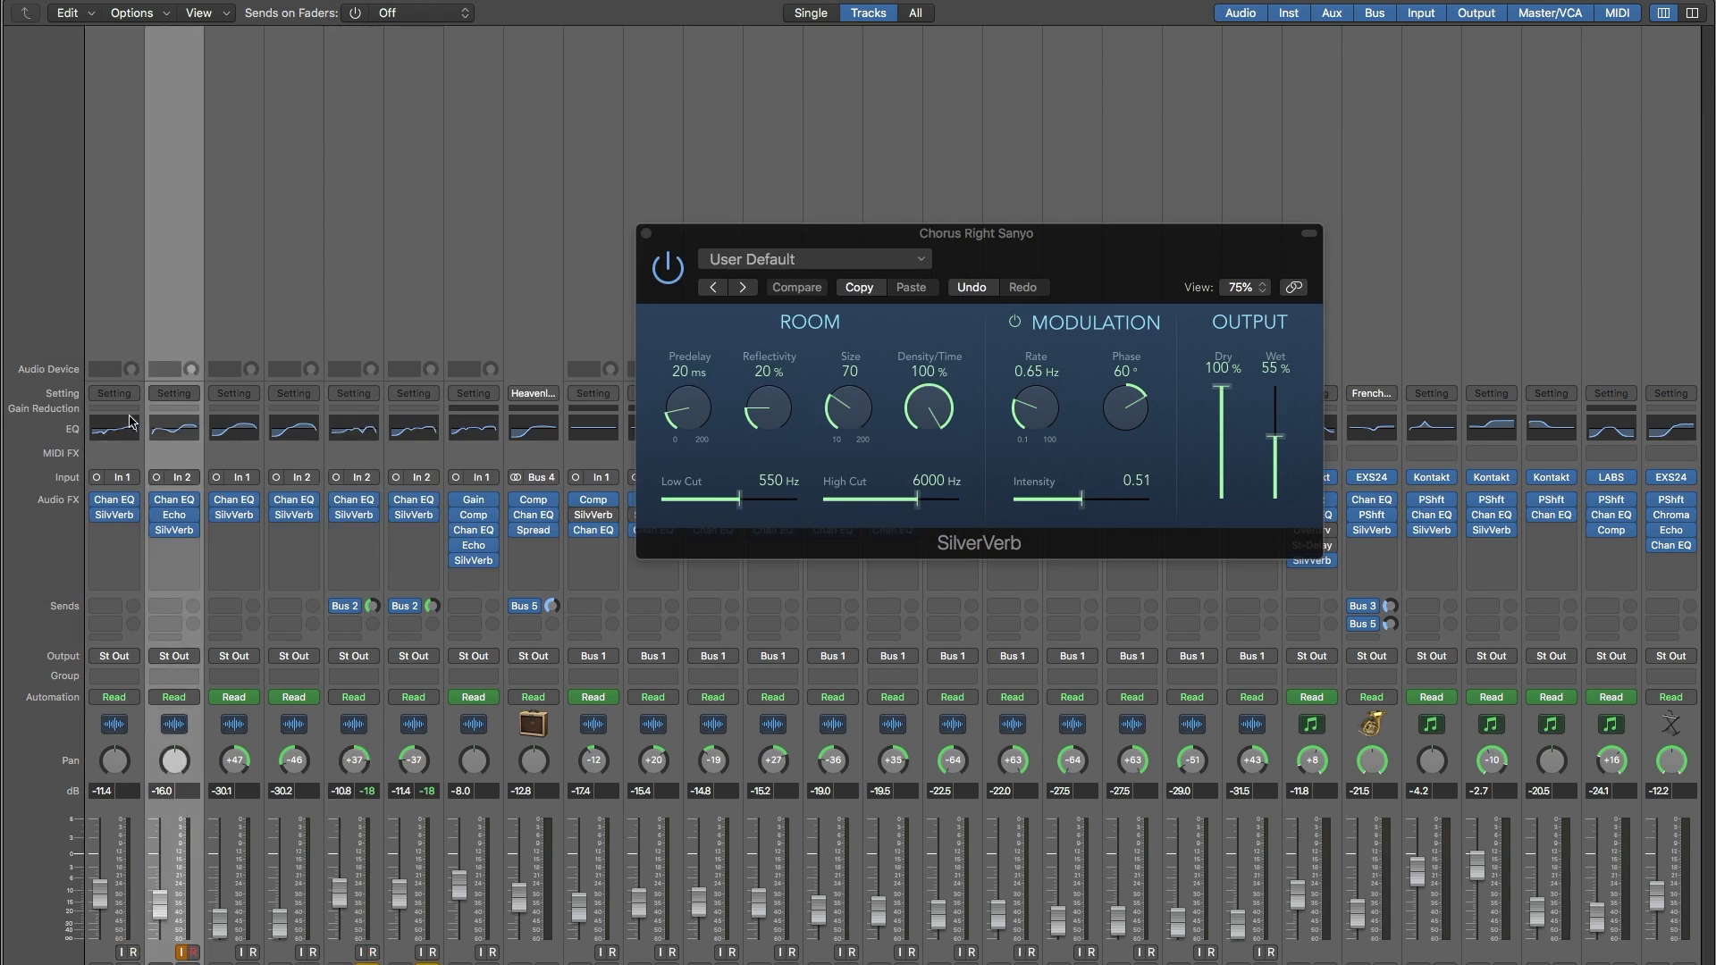
{"action": "left_click", "coordinate": [113, 433]}
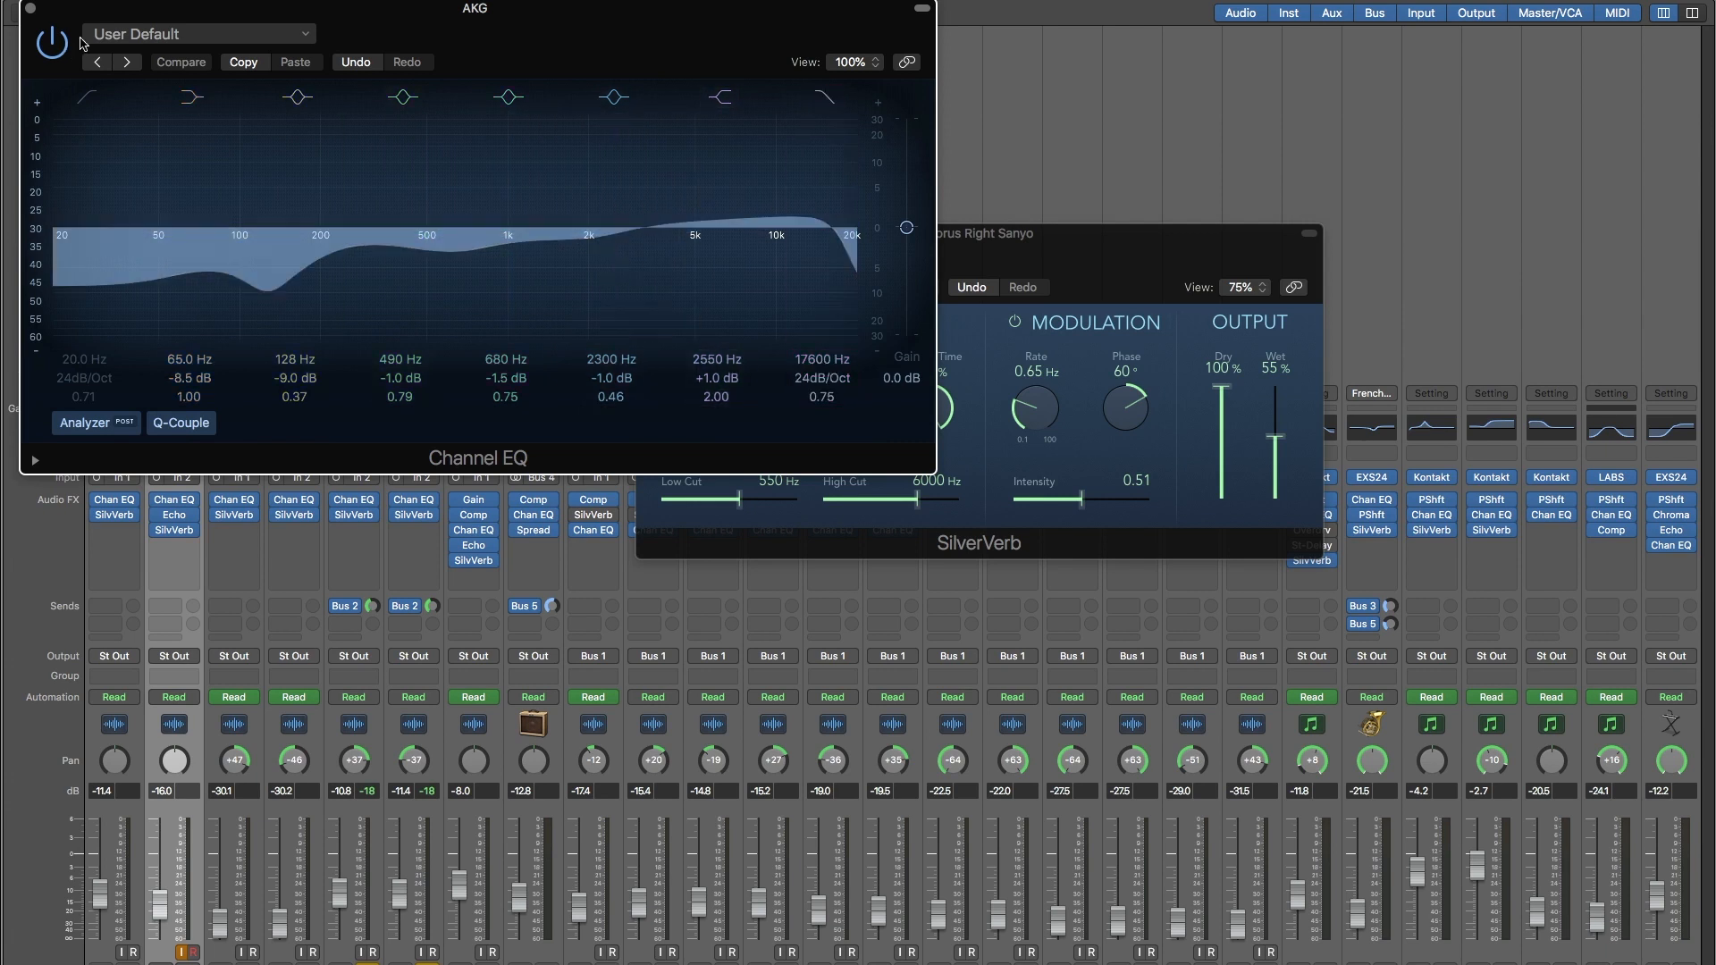
{"action": "left_click", "coordinate": [31, 9]}
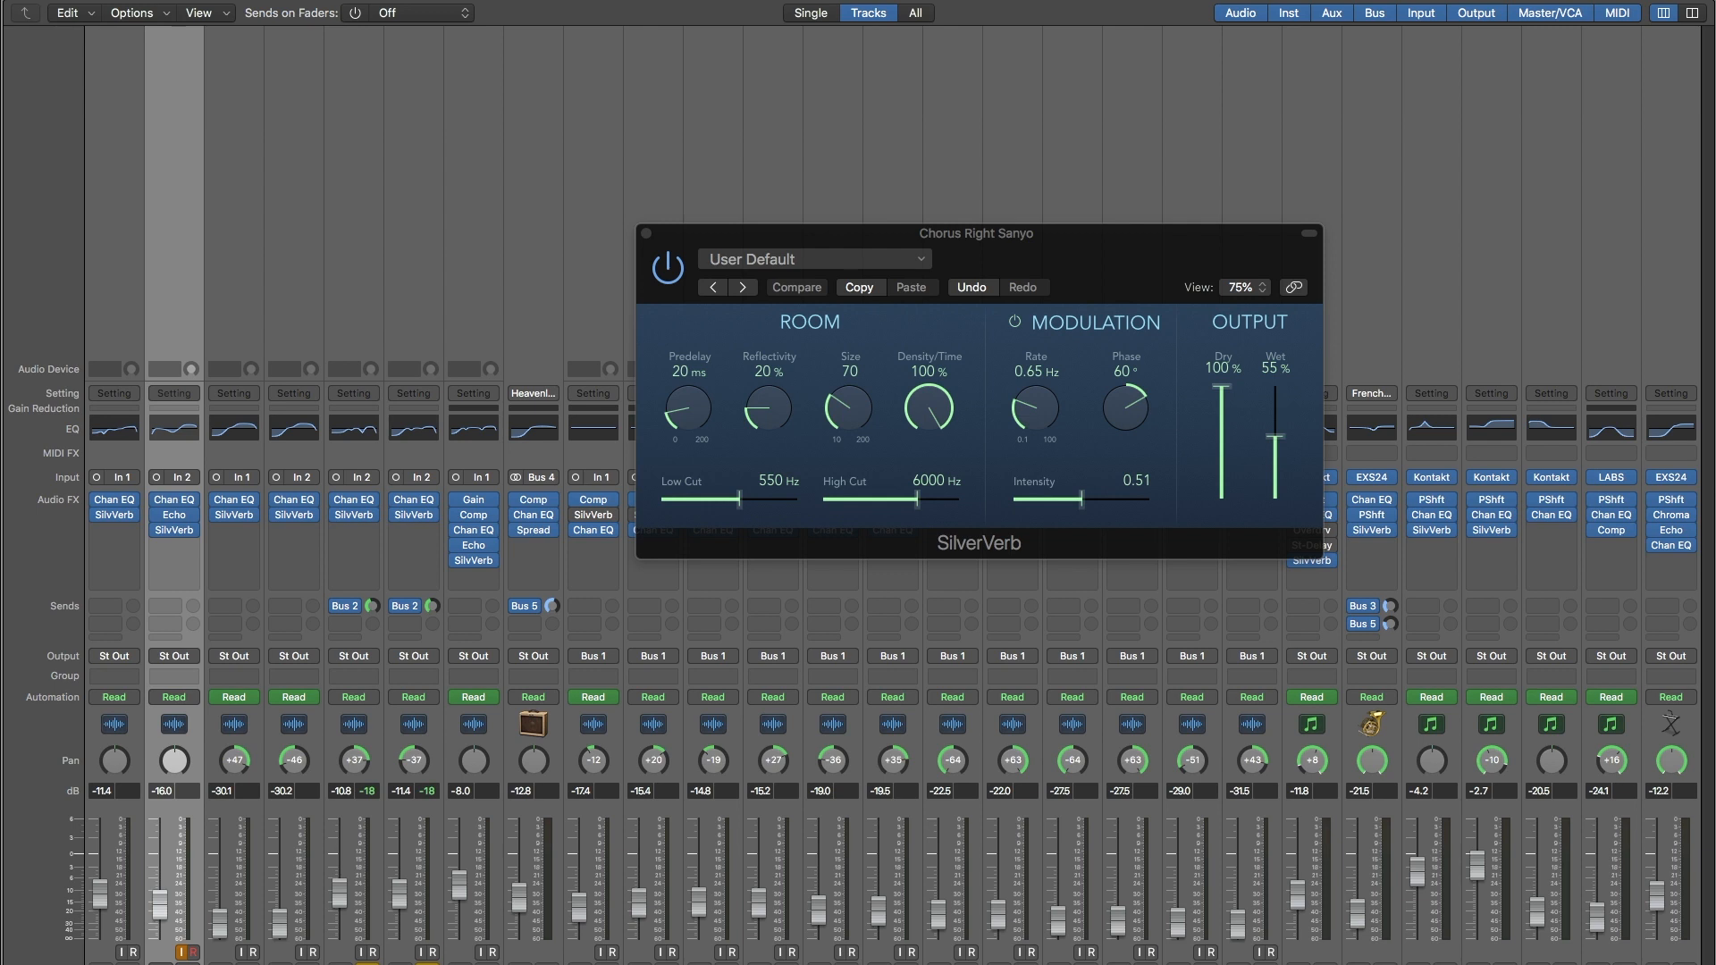
{"action": "left_click", "coordinate": [18, 0]}
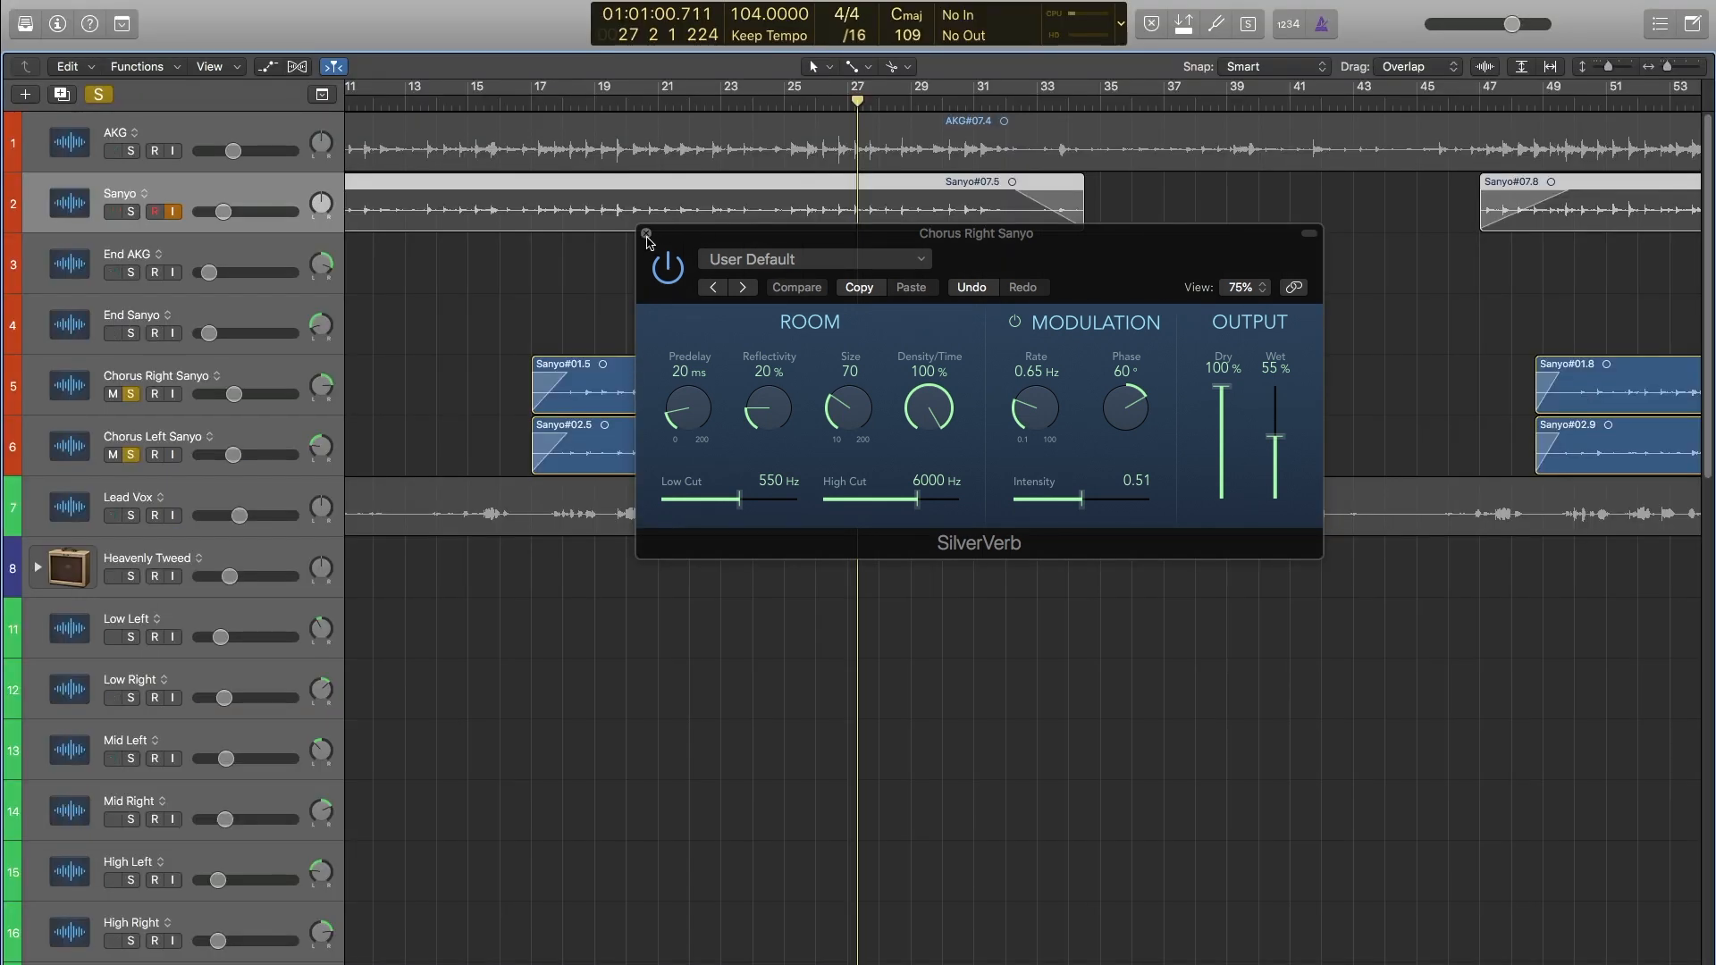
{"action": "left_click", "coordinate": [646, 234]}
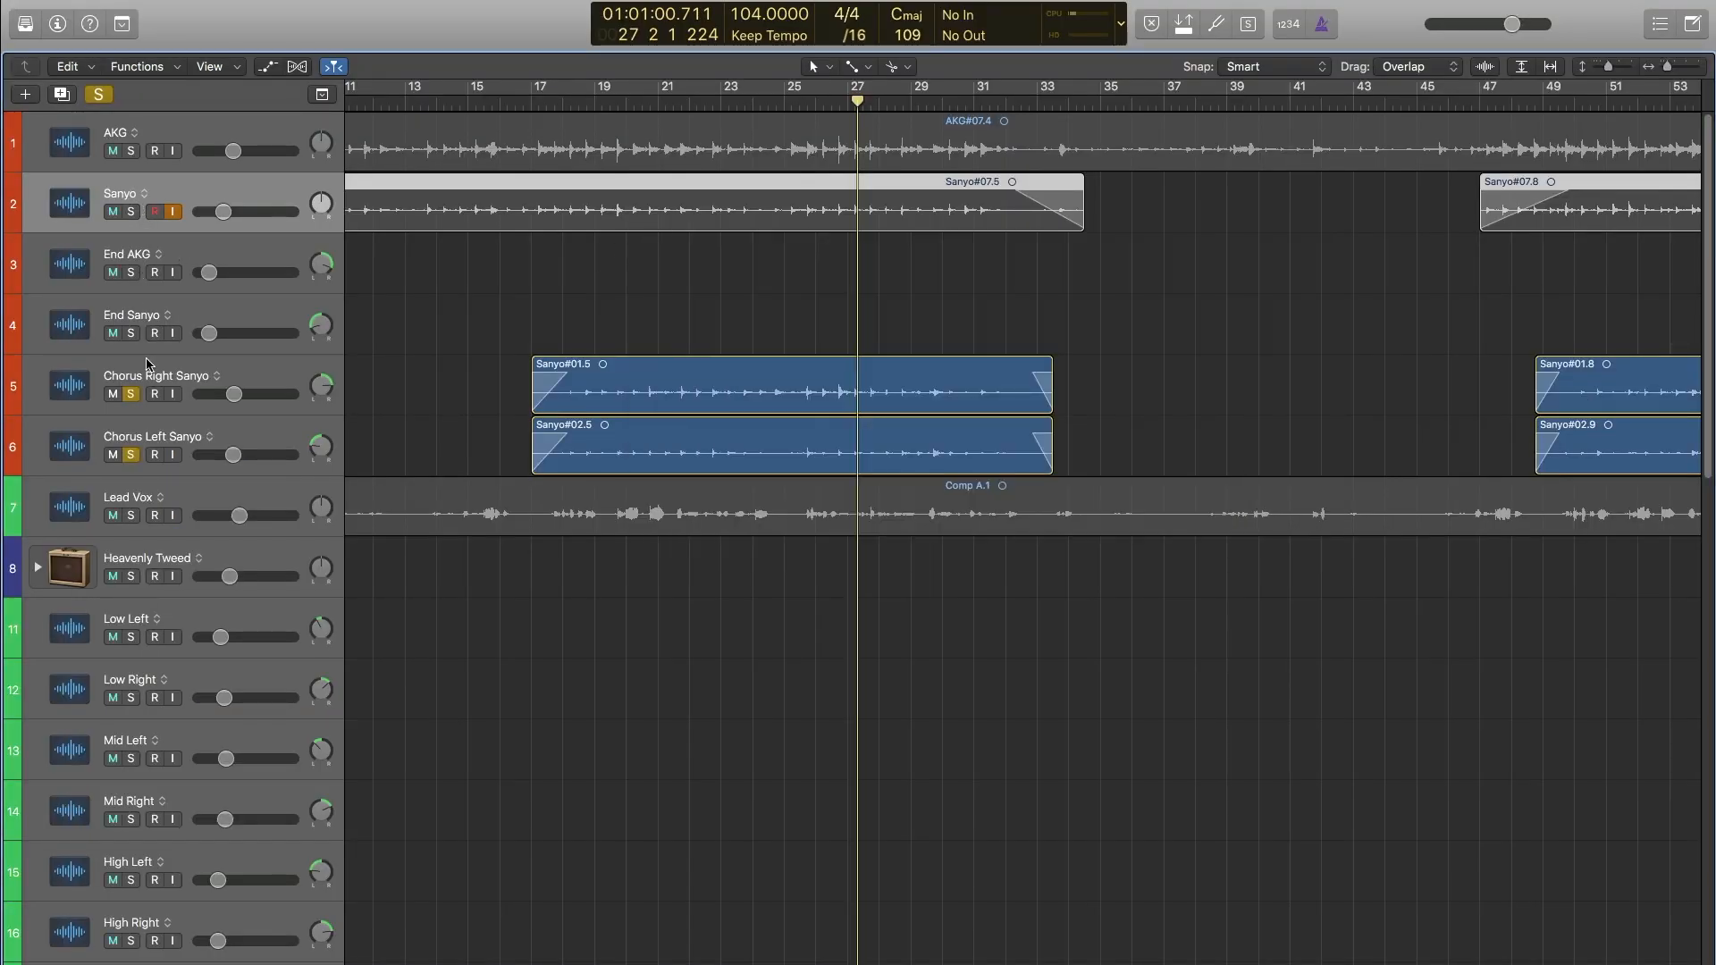
Turn off solo on the Chorus Right Sanyo and Chorus Left Sanyo tracks and play the full mix from bar 27.
{"action": "left_click", "coordinate": [129, 399]}
{"action": "left_click", "coordinate": [130, 455]}
{"action": "key", "text": "space"}
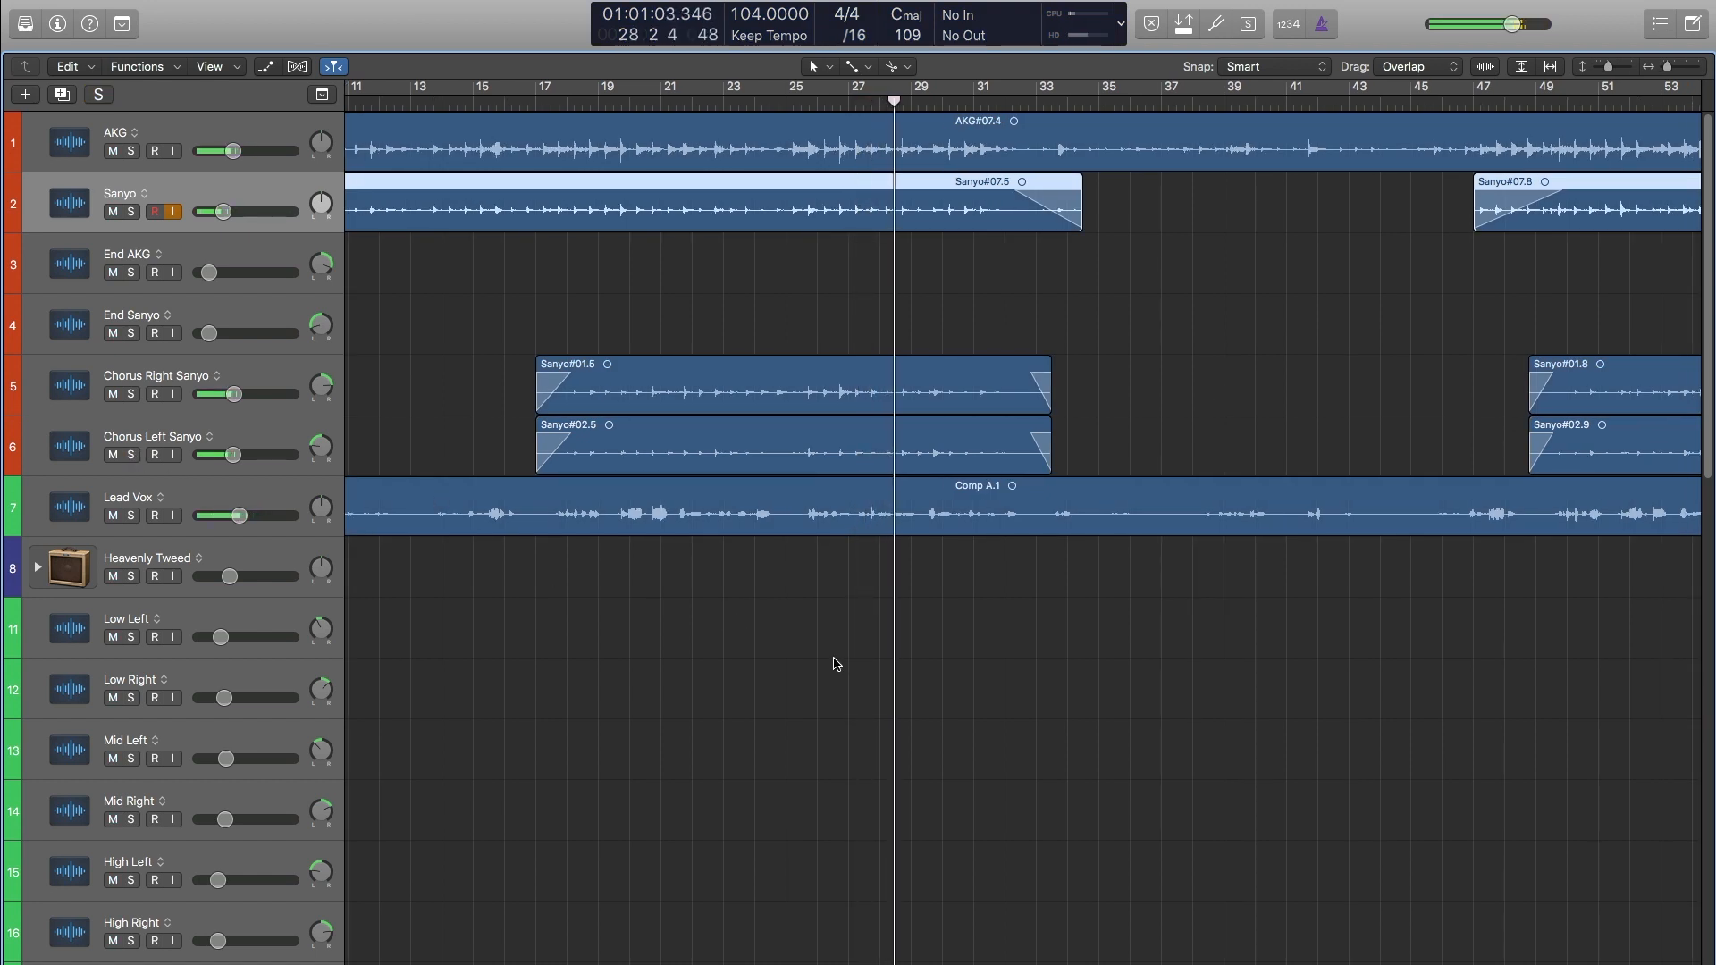
{"action": "scroll", "coordinate": [831, 663], "scroll_direction": "right", "scroll_amount": 10}
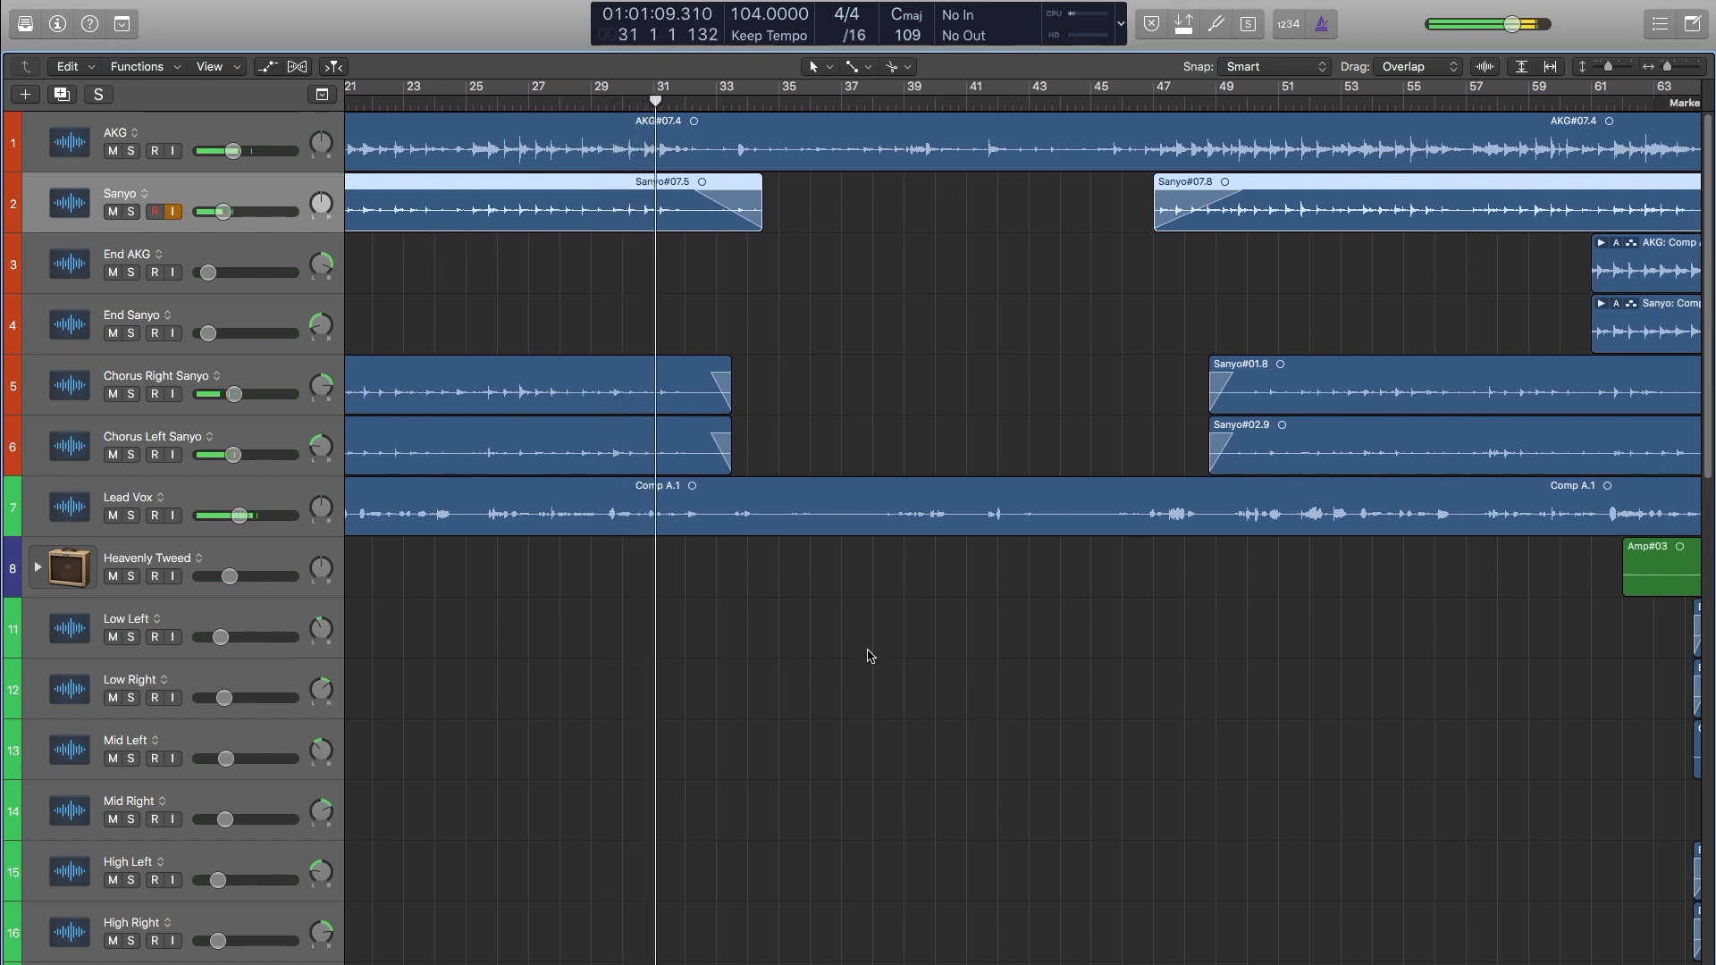
{"action": "scroll", "coordinate": [870, 655], "scroll_direction": "right", "scroll_amount": 4}
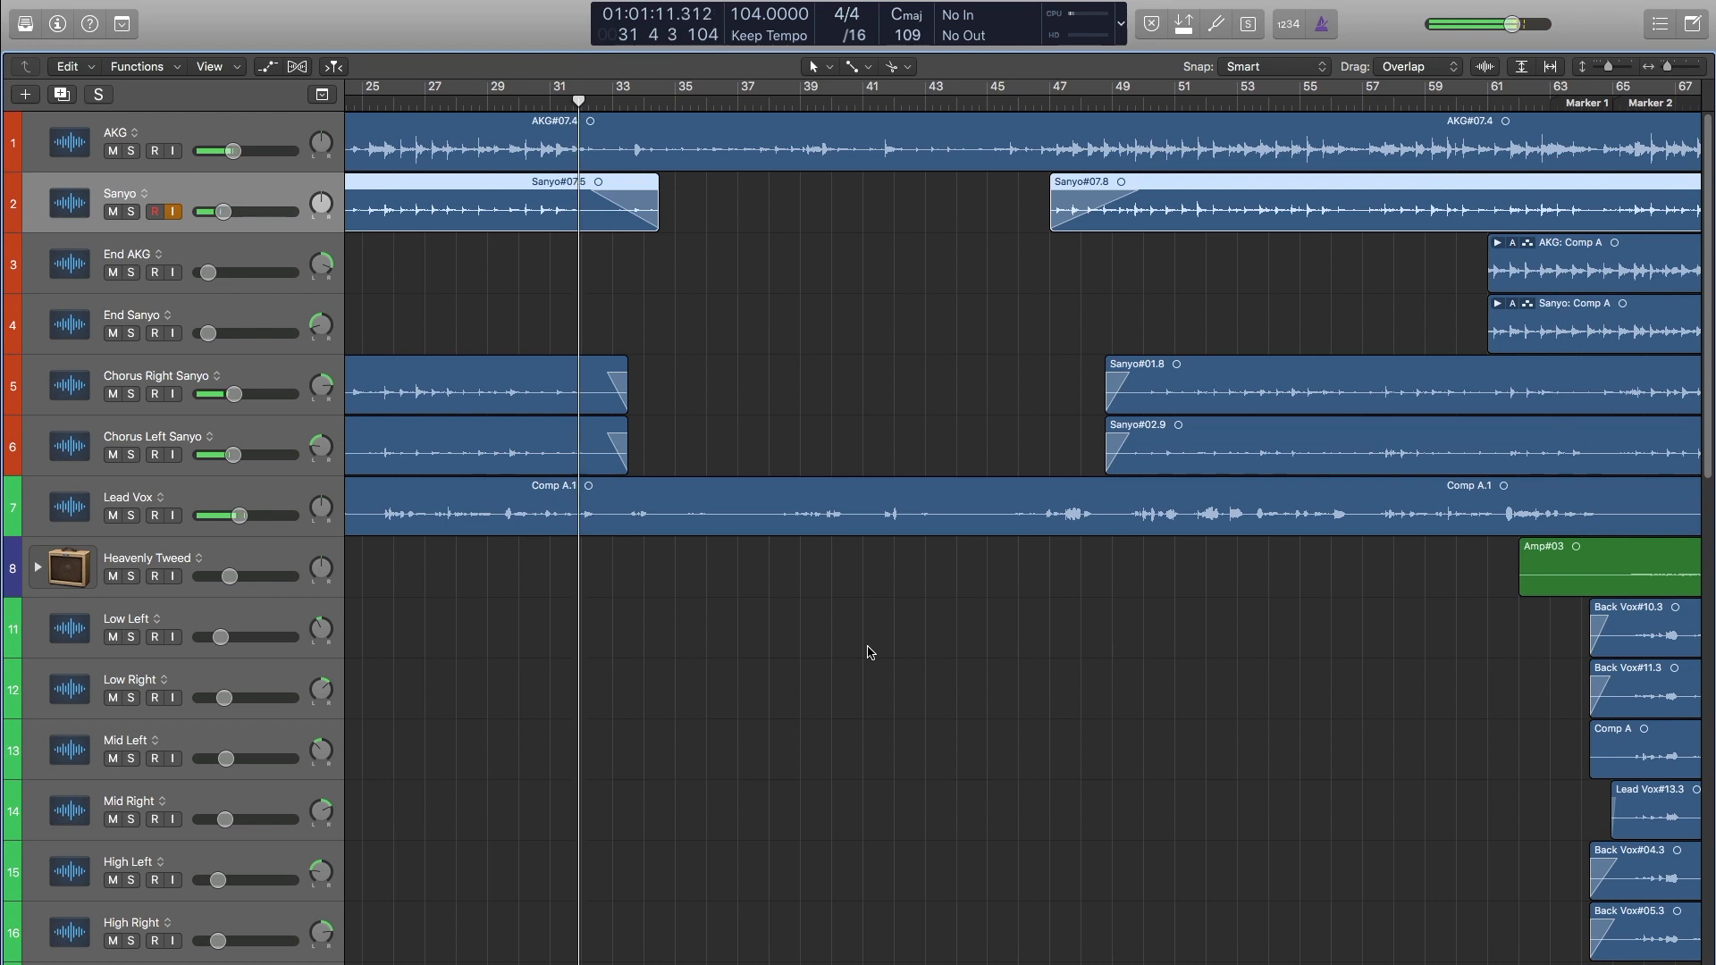
{"action": "scroll", "coordinate": [806, 674], "scroll_direction": "down", "scroll_amount": 5}
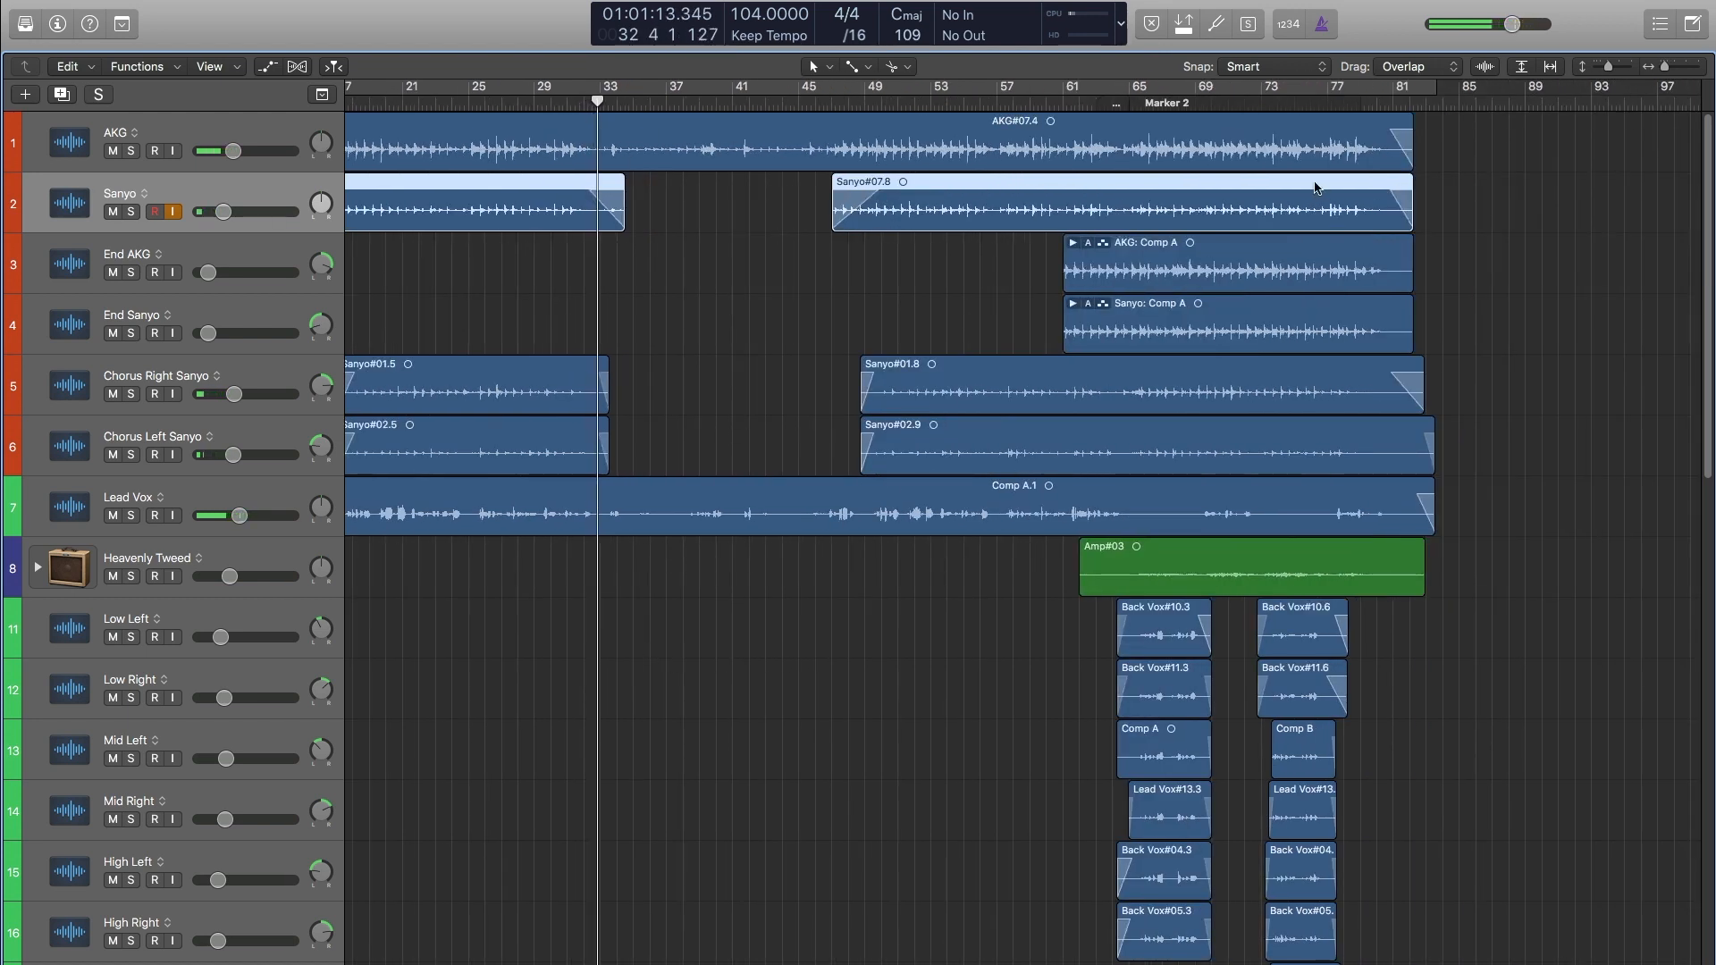
Lower the master volume, look over the arrangement from the Sanyo regions down to the backing vocals, and restore the volume.
{"action": "left_click_drag", "start_coordinate": [1515, 27], "coordinate": [1462, 27]}
{"action": "scroll", "coordinate": [641, 424], "scroll_direction": "left", "scroll_amount": 2}
{"action": "scroll", "coordinate": [641, 423], "scroll_direction": "left", "scroll_amount": 6}
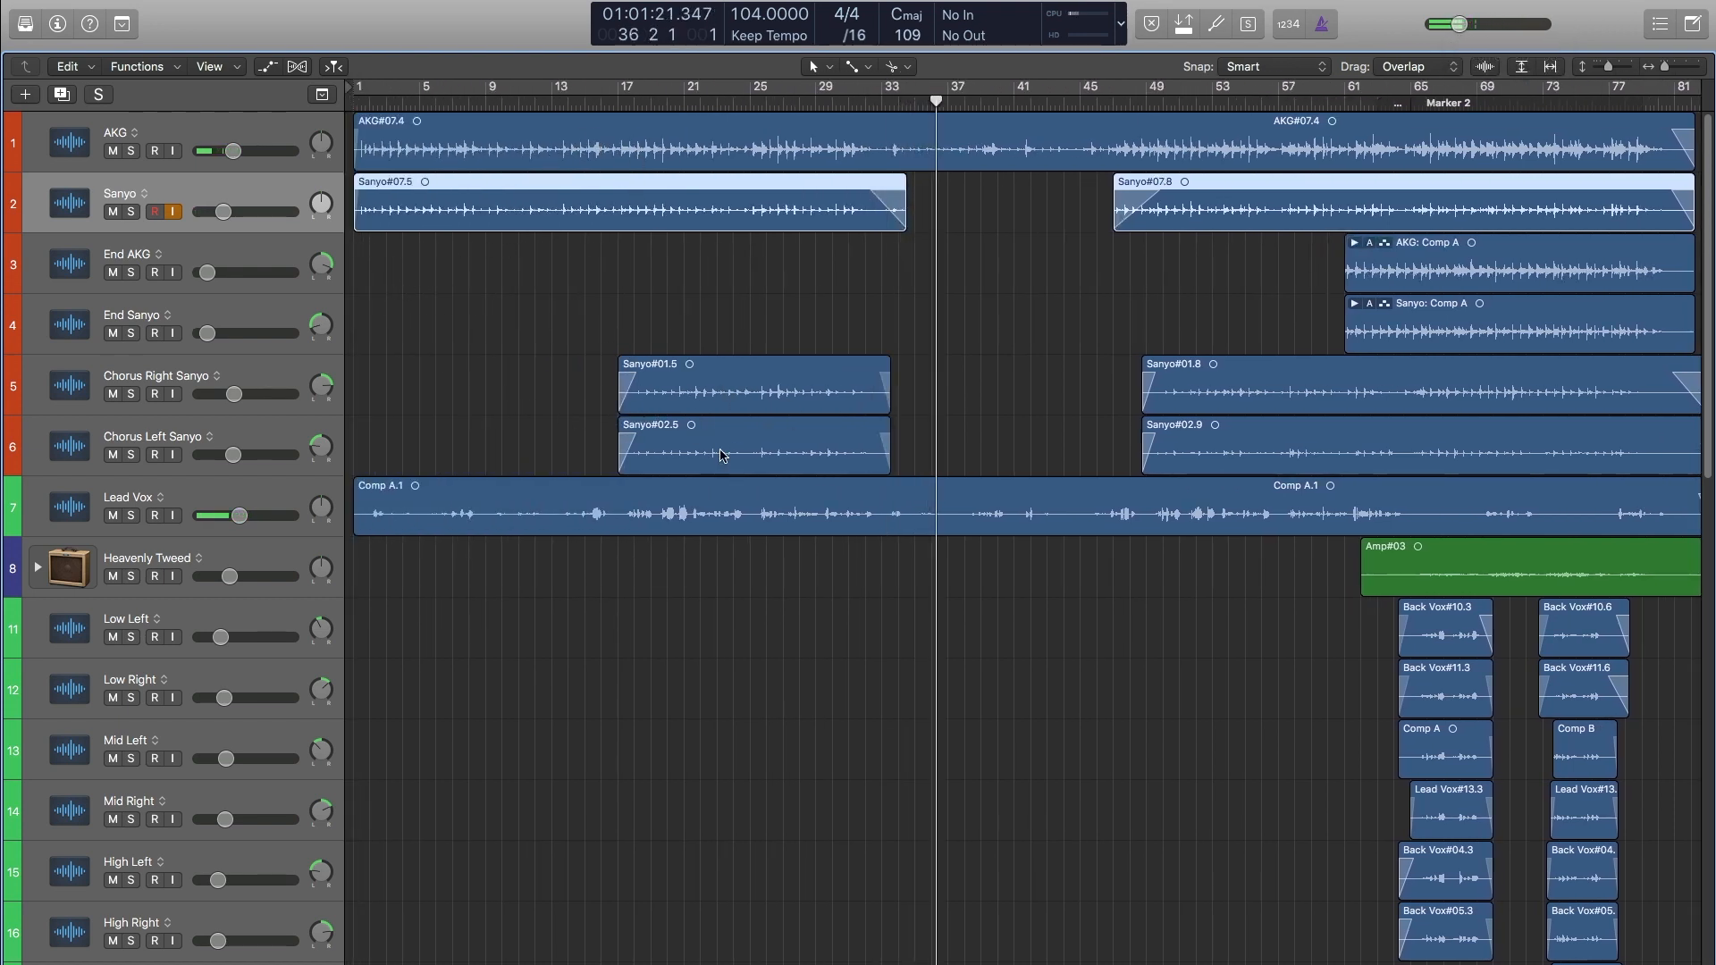
{"action": "scroll", "coordinate": [722, 457], "scroll_direction": "down", "scroll_amount": 3}
{"action": "scroll", "coordinate": [885, 435], "scroll_direction": "up", "scroll_amount": 2}
{"action": "scroll", "coordinate": [983, 384], "scroll_direction": "right", "scroll_amount": 3}
{"action": "scroll", "coordinate": [921, 461], "scroll_direction": "down", "scroll_amount": 6}
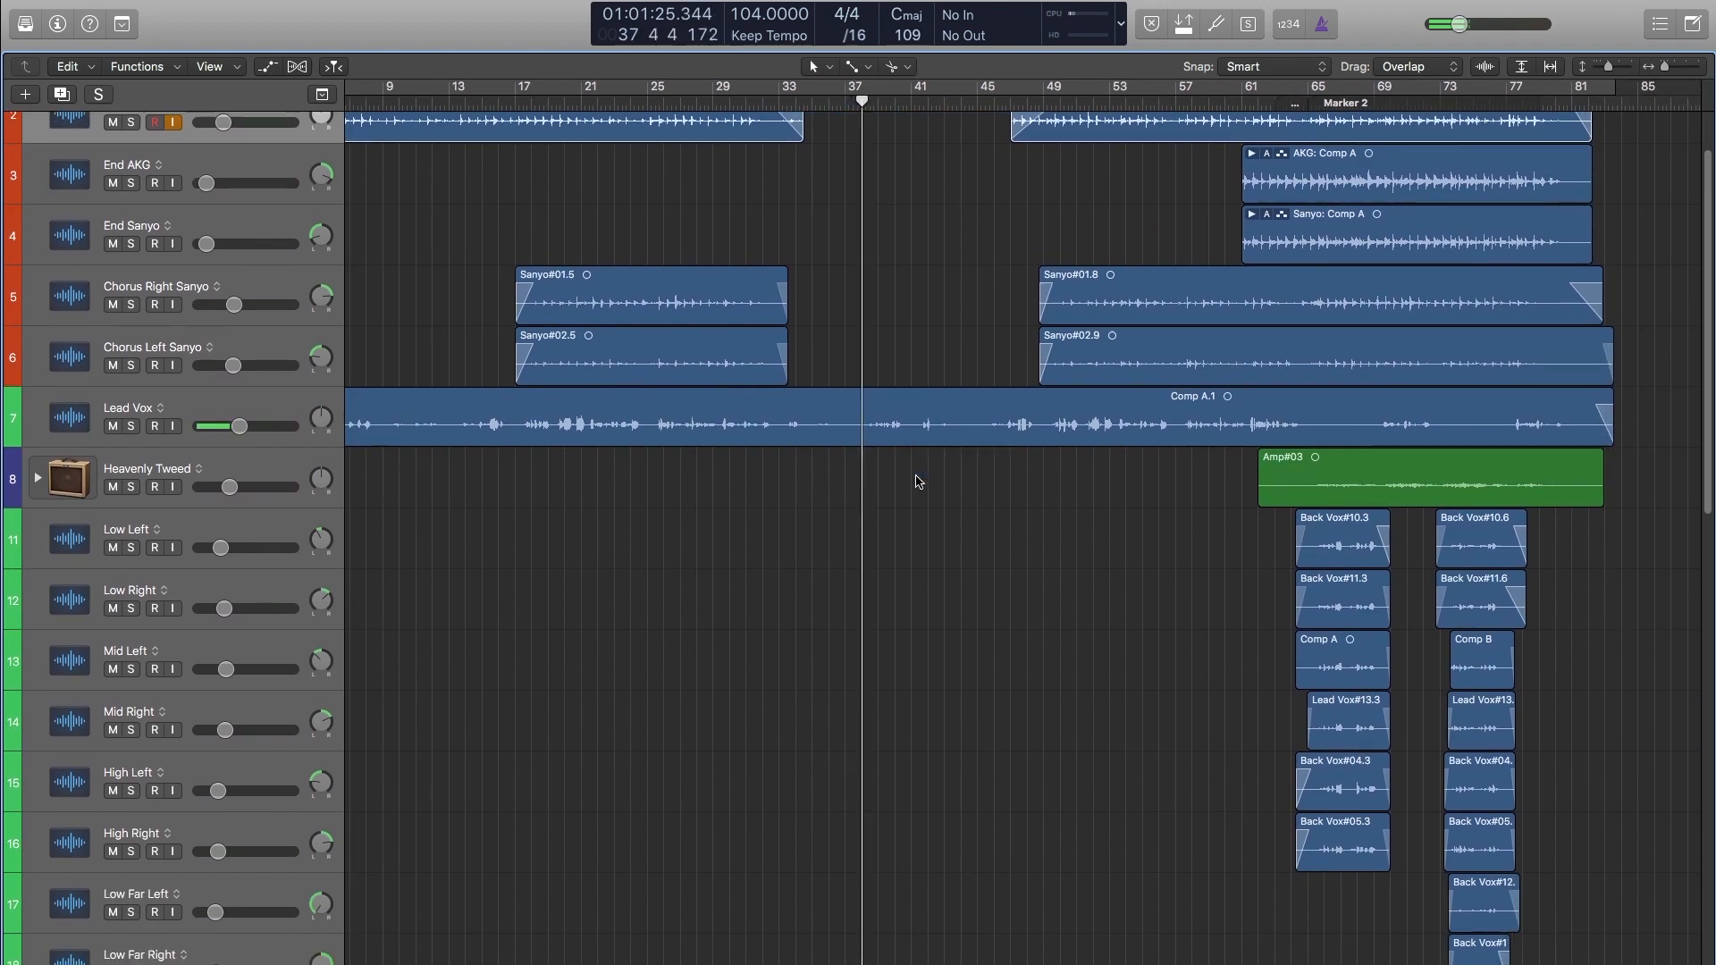
{"action": "scroll", "coordinate": [924, 485], "scroll_direction": "down", "scroll_amount": 6}
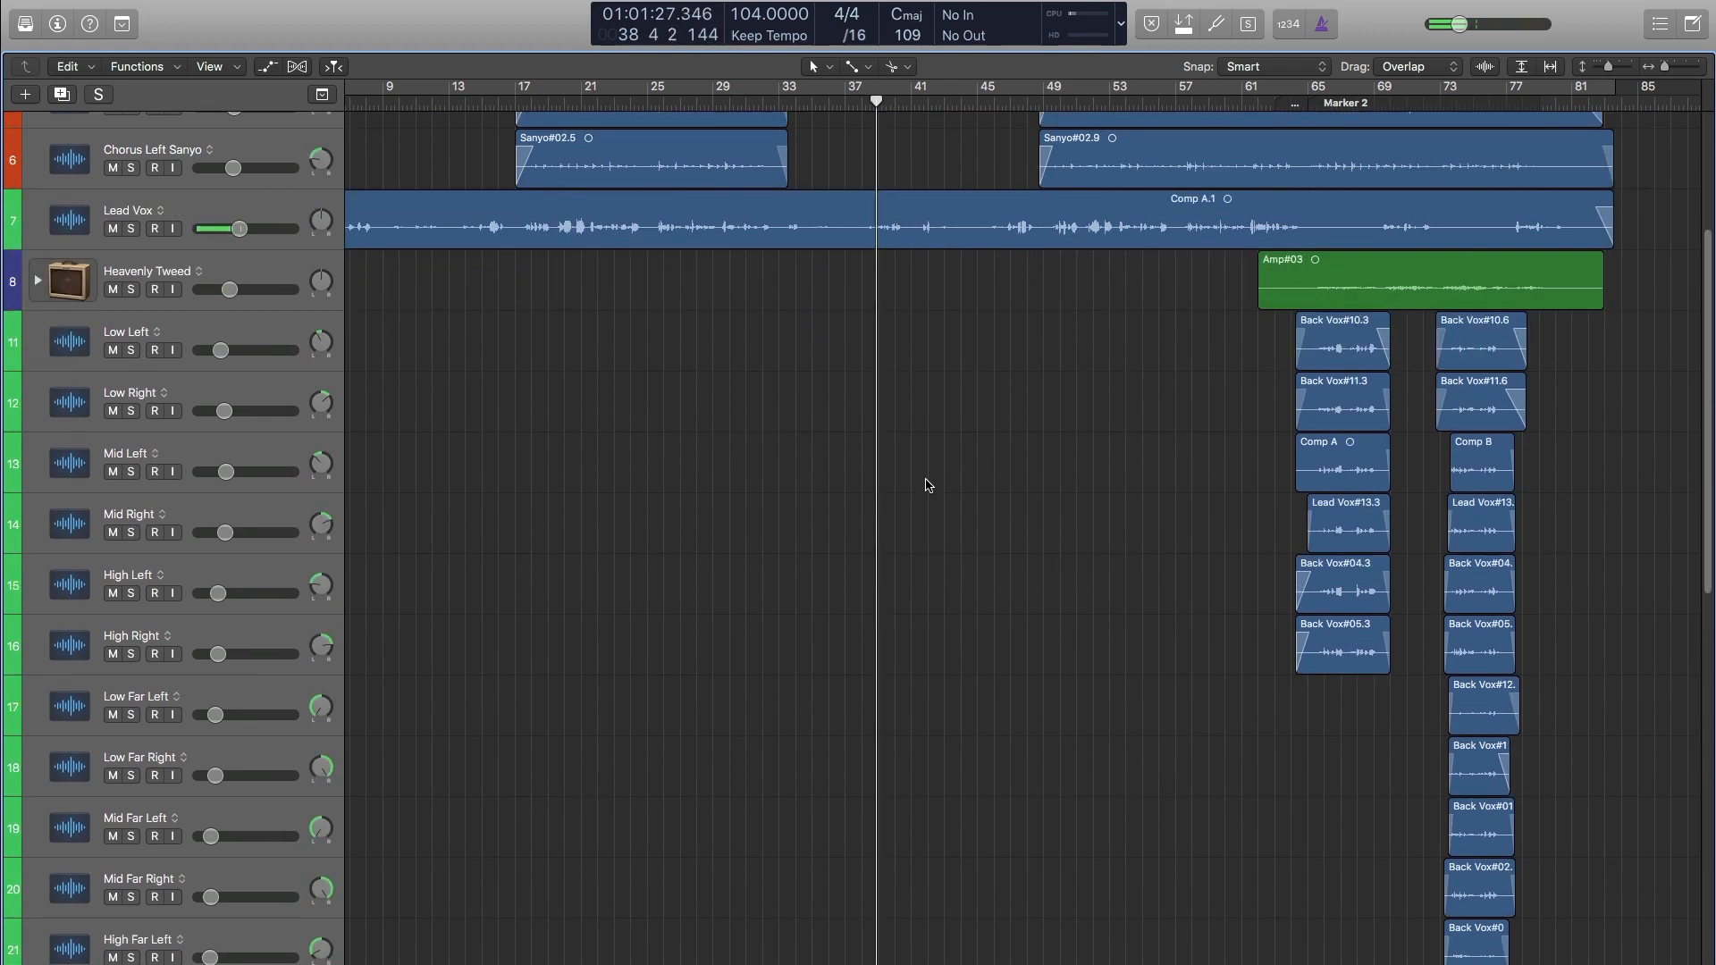
{"action": "scroll", "coordinate": [927, 487], "scroll_direction": "up", "scroll_amount": 10}
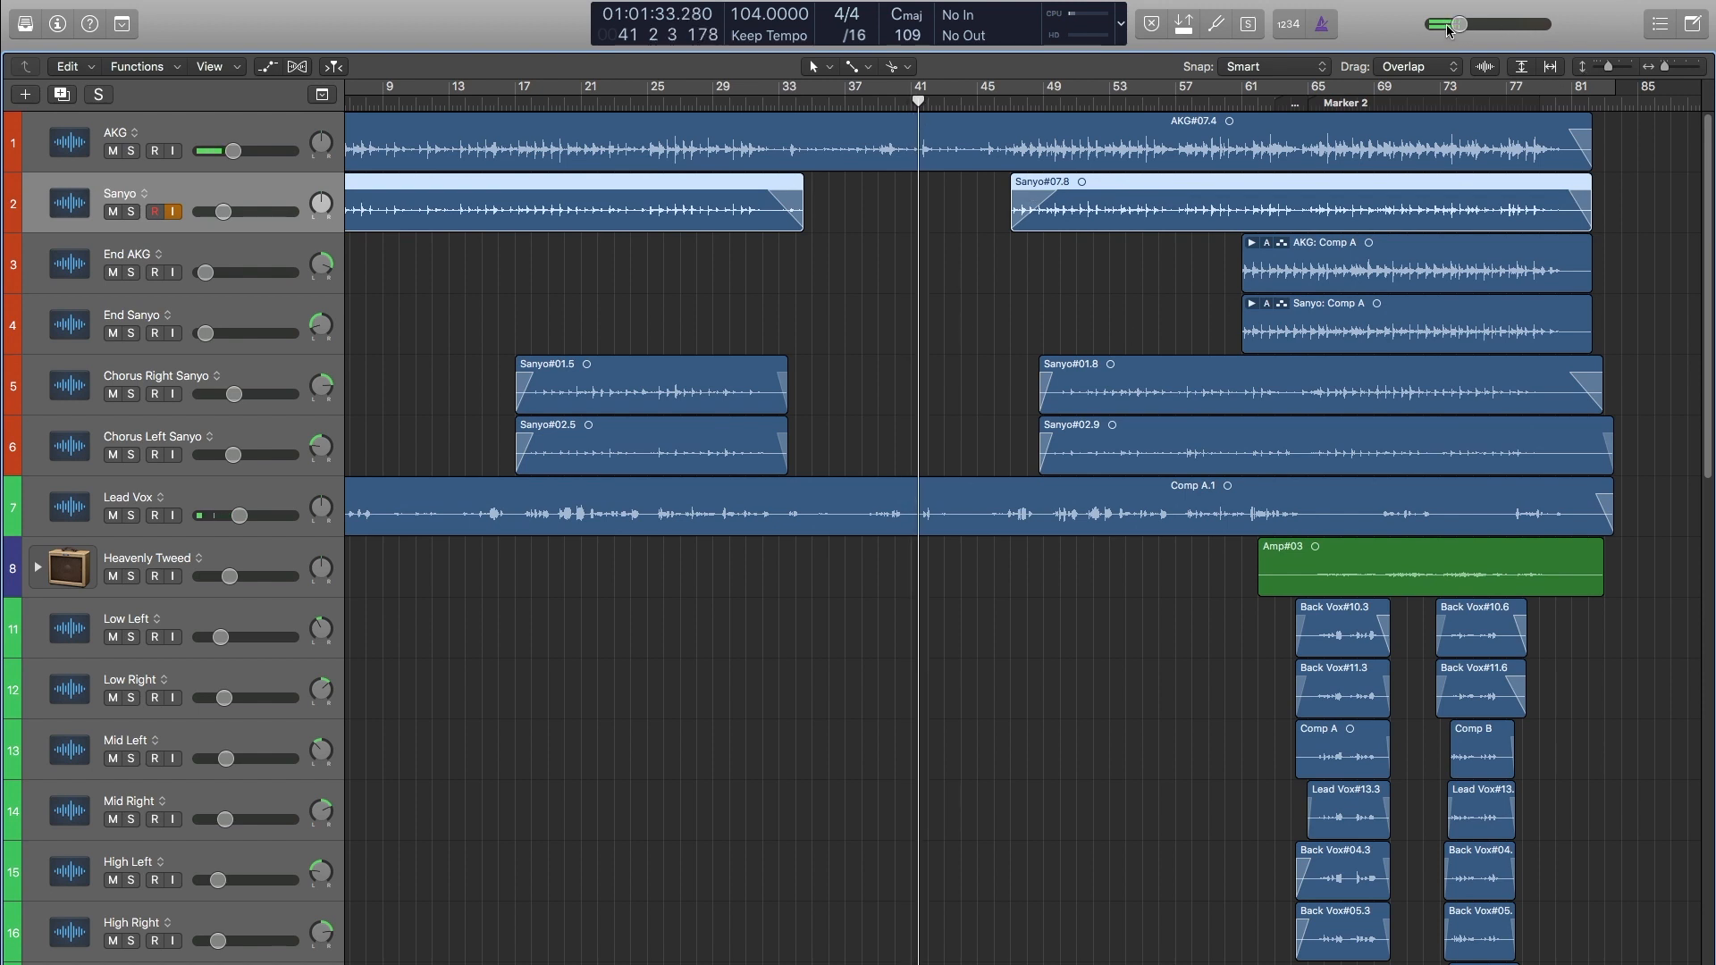
{"action": "left_click_drag", "start_coordinate": [1458, 24], "coordinate": [1512, 24]}
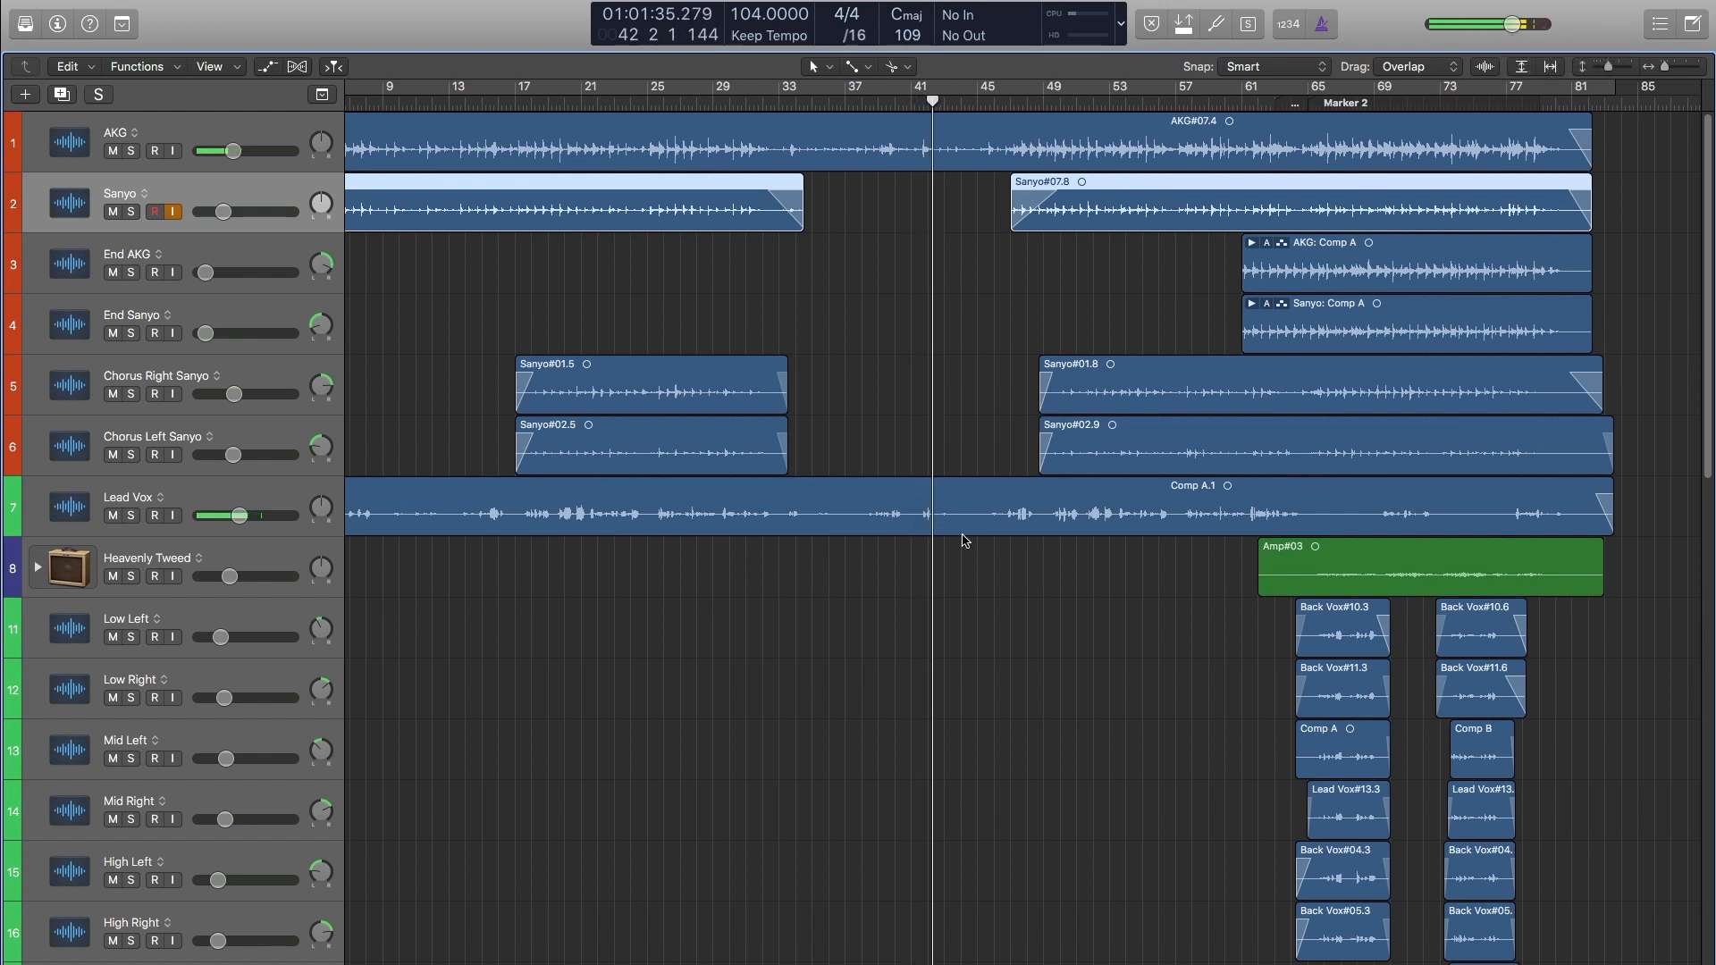
Select the Lead Vox track and solo it during playback.
{"action": "left_click", "coordinate": [883, 498]}
{"action": "key", "text": "s"}
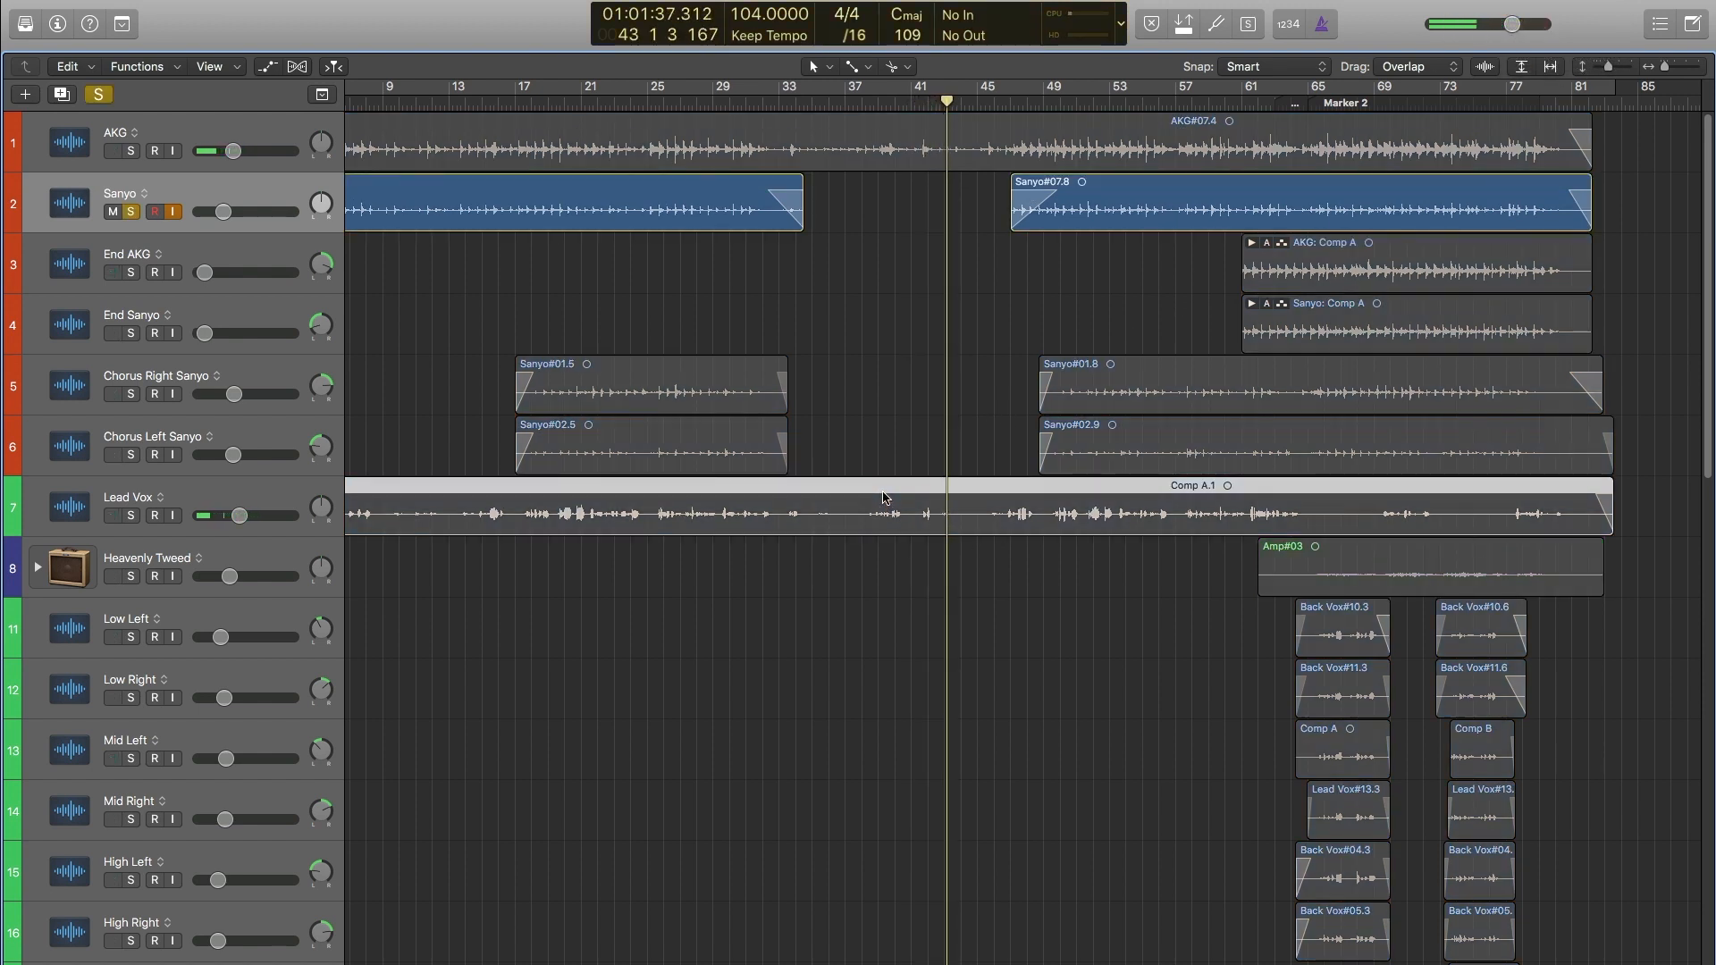
{"action": "key", "text": "s"}
{"action": "left_click", "coordinate": [272, 501]}
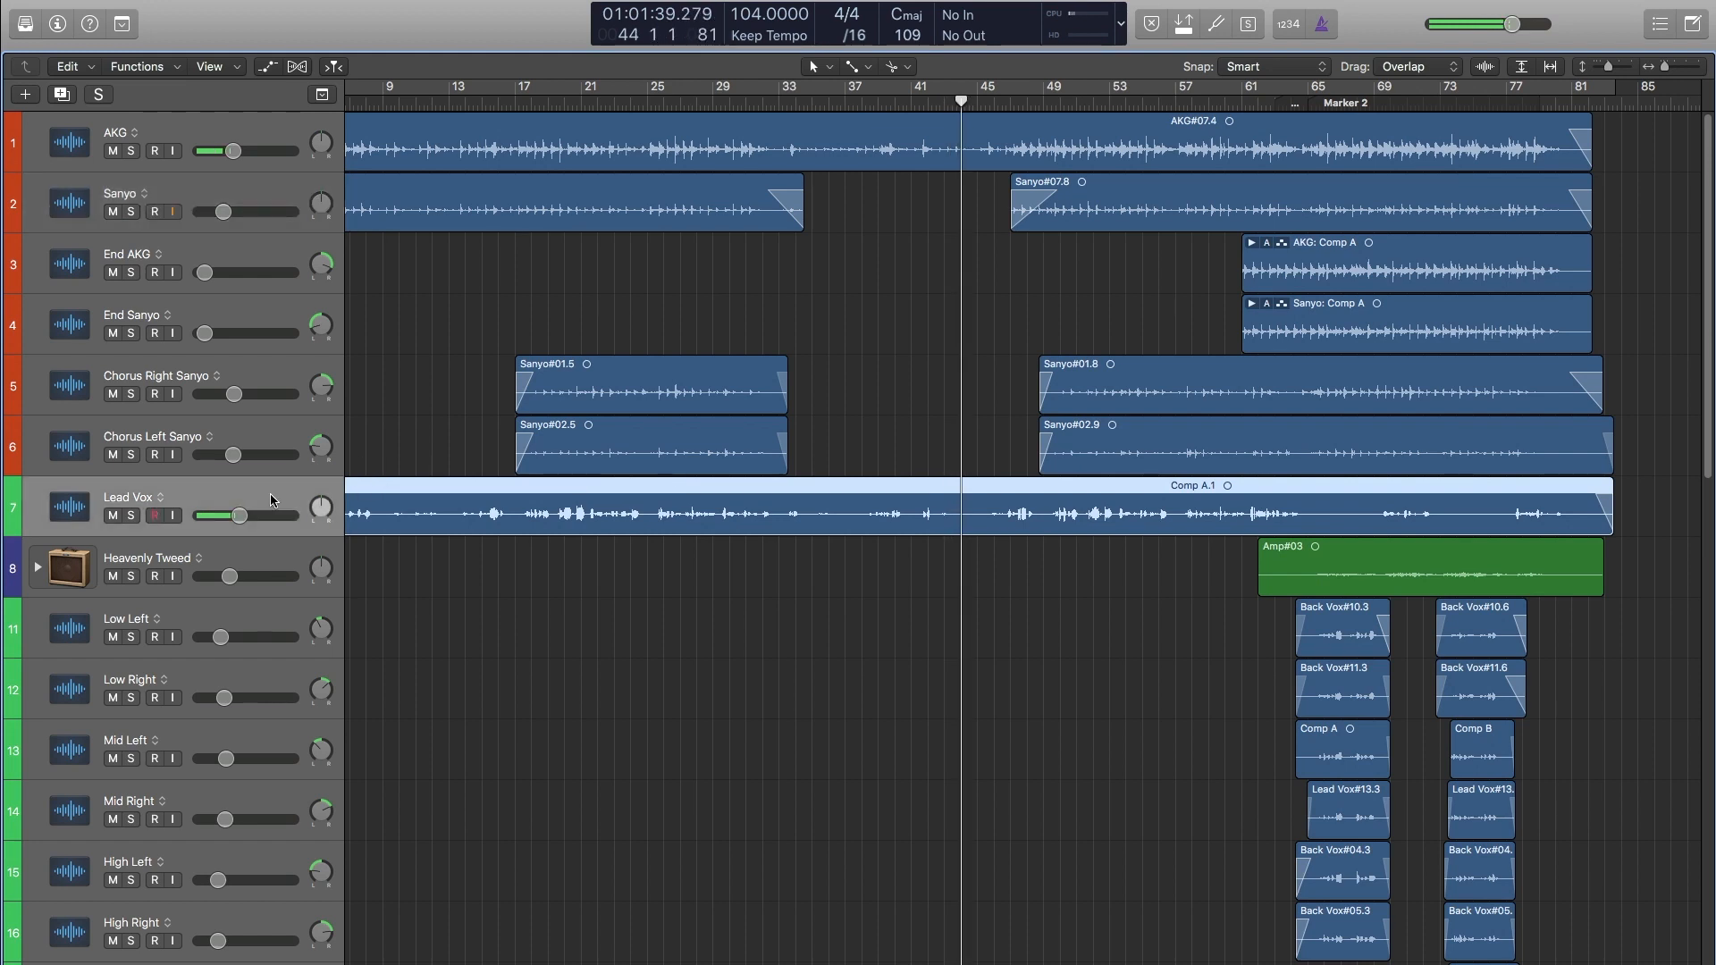
{"action": "key", "text": "s"}
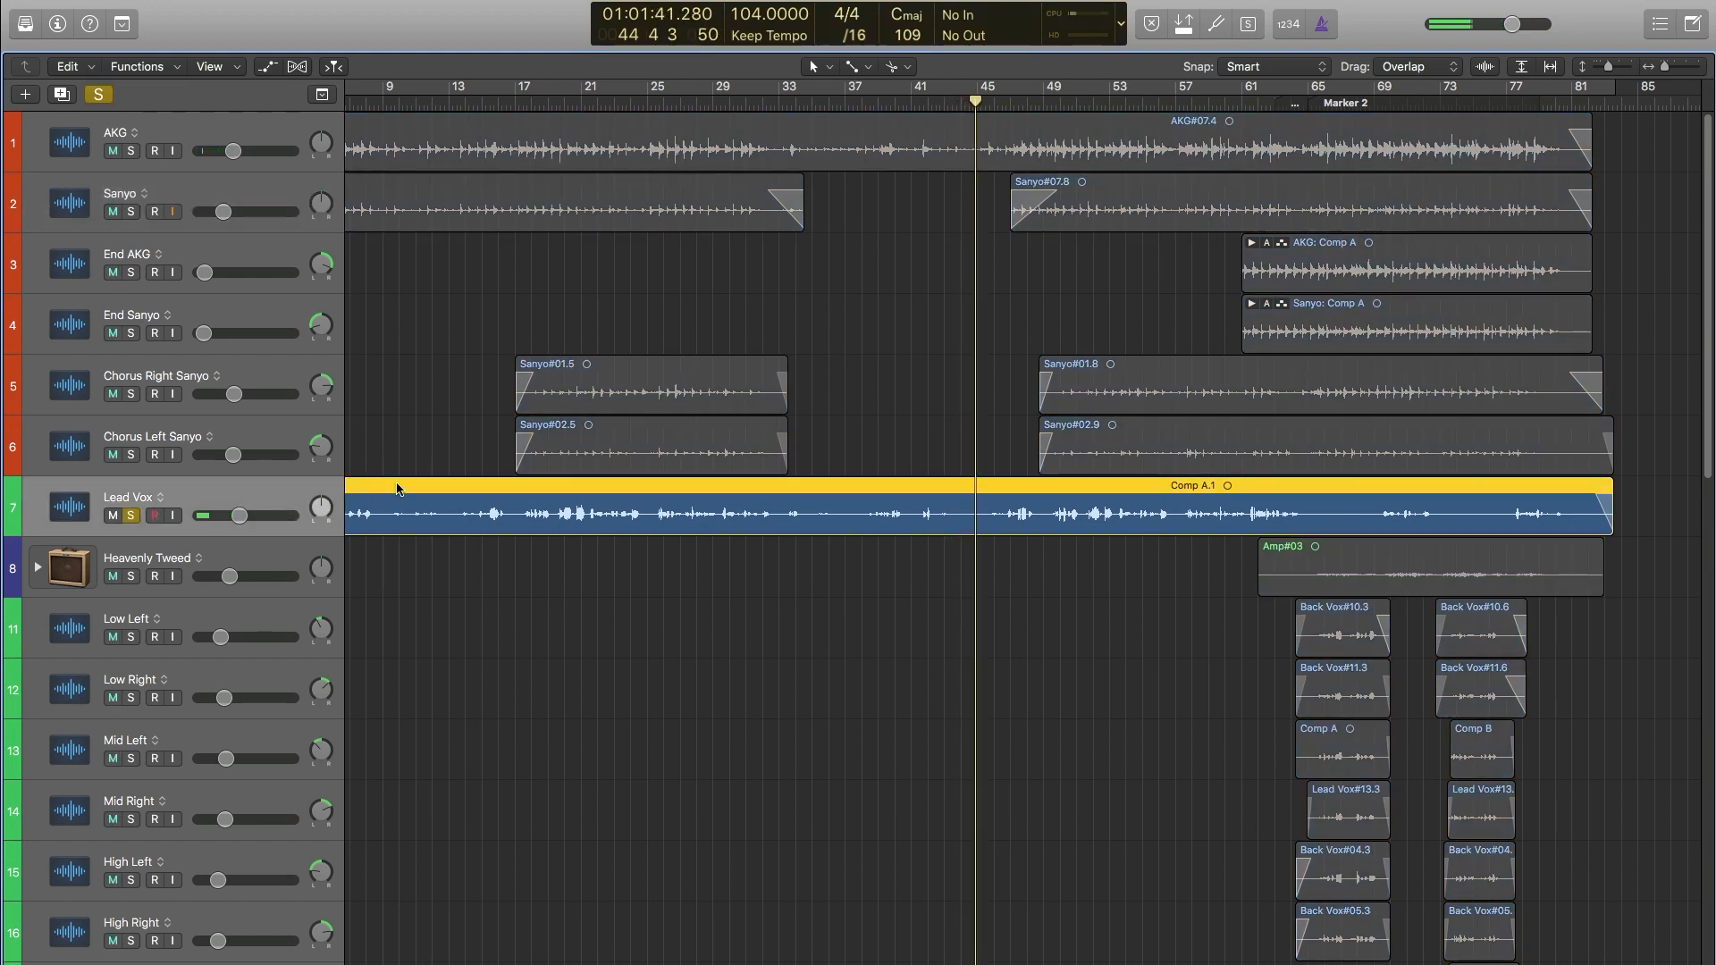
Follow the soloed Lead Vox region from about bar 45 and check its channel strip in the mixer, closing the mixer again.
{"action": "scroll", "coordinate": [709, 498], "scroll_direction": "right", "scroll_amount": 5}
{"action": "key", "text": "super+Right"}
{"action": "key", "text": "super+Right"}
{"action": "key", "text": "super+Right"}
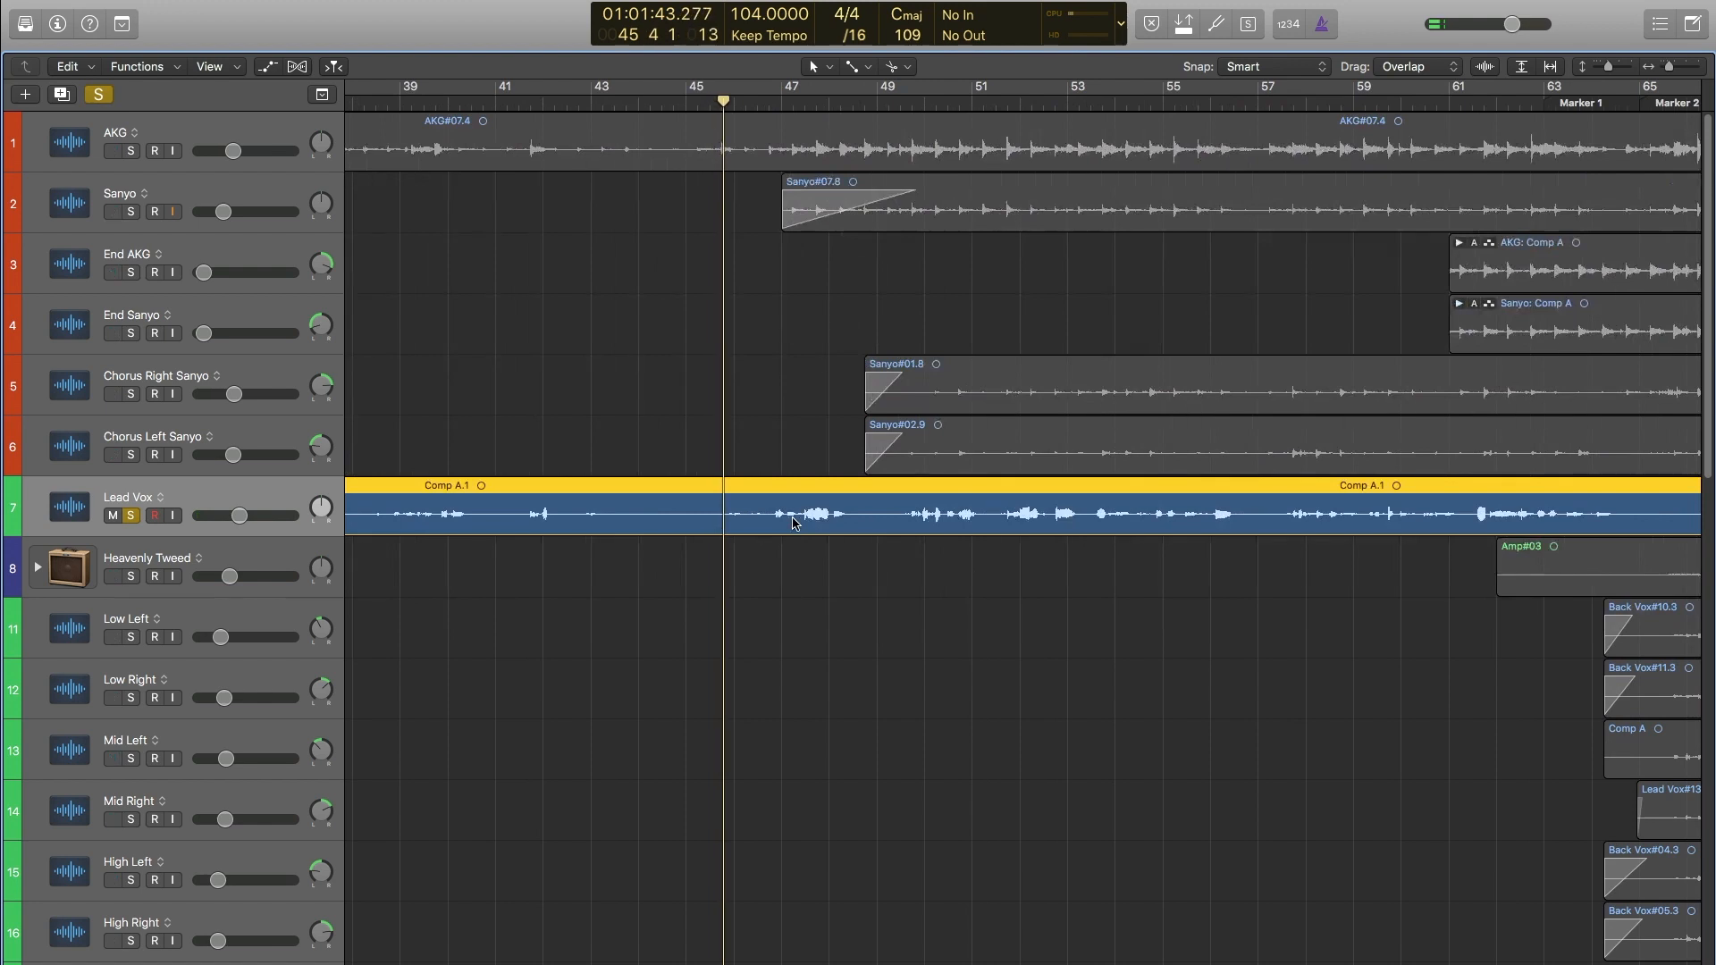
{"action": "key", "text": "x"}
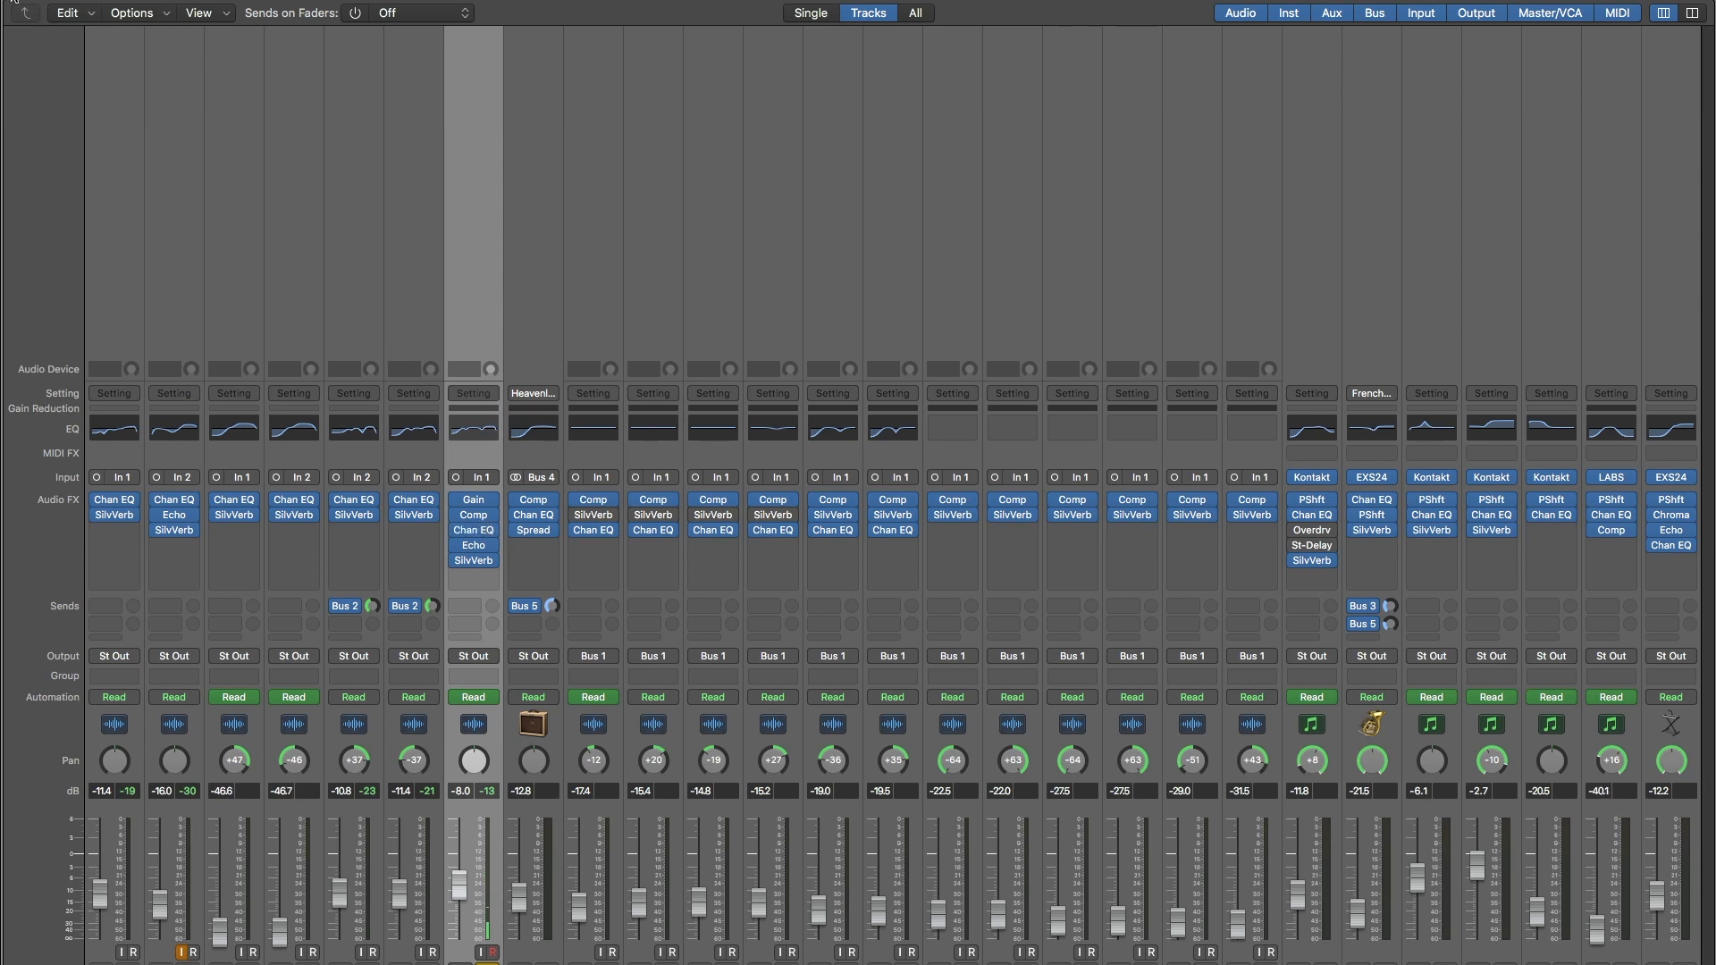
{"action": "key", "text": "x"}
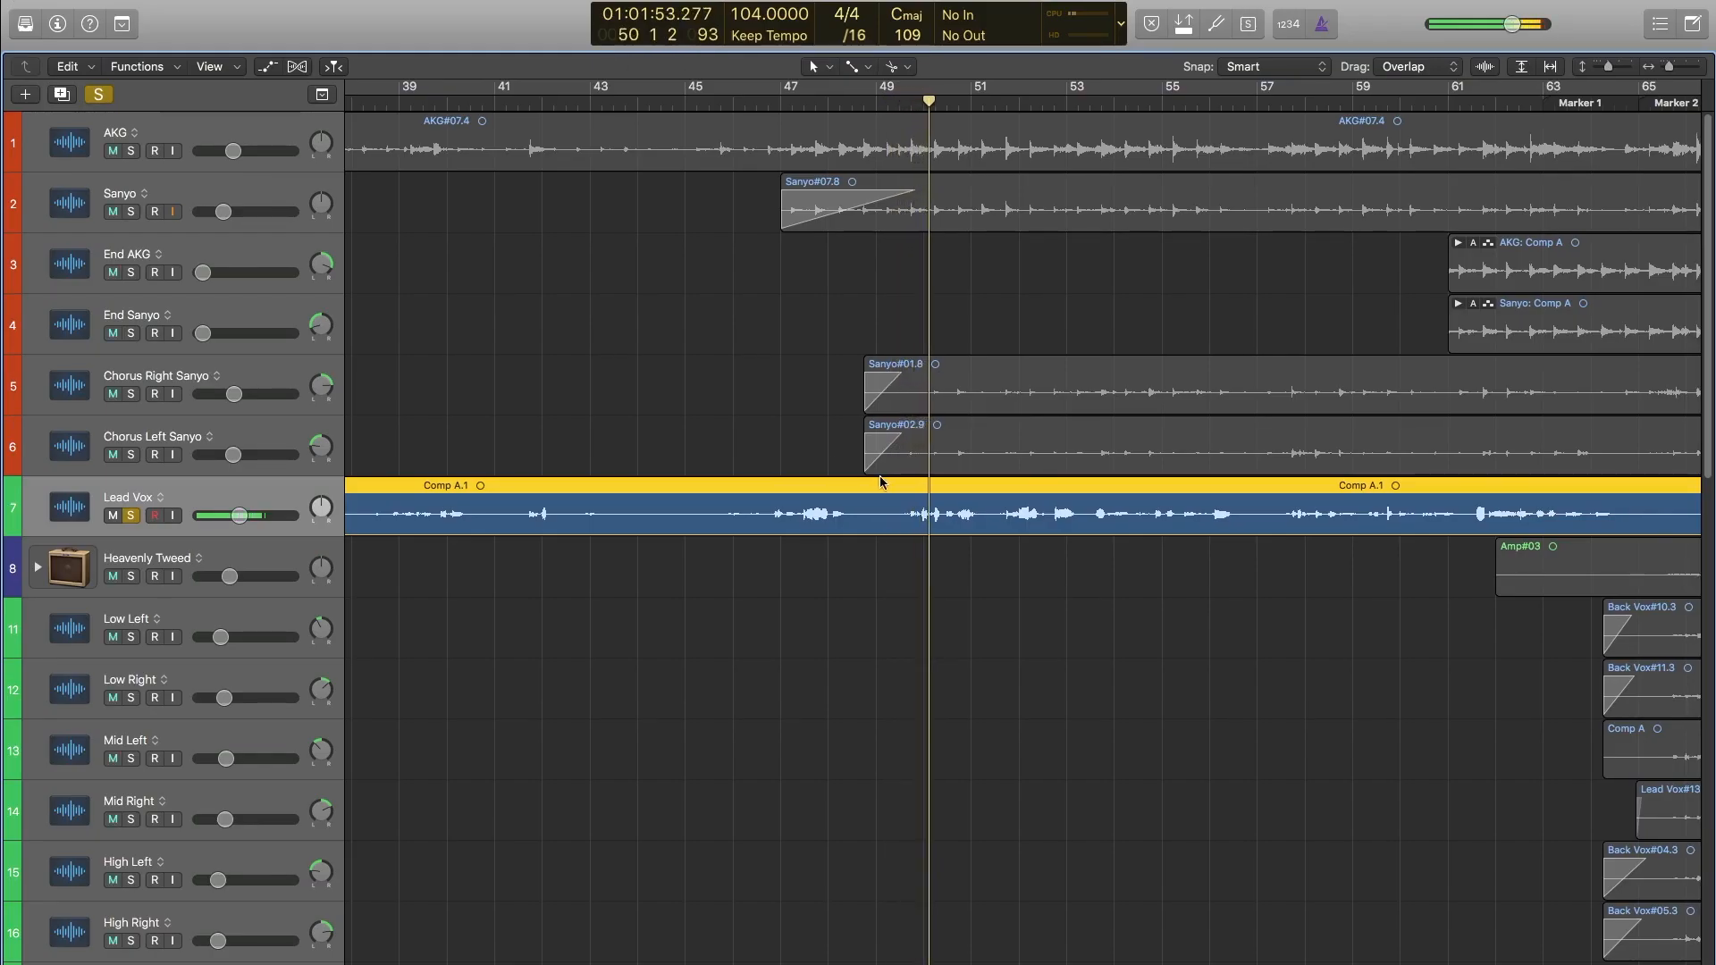
Survey the whole arrangement, and show the mixer to compare the Chorus Left Sanyo and Lead Vox channel strips.
{"action": "scroll", "coordinate": [883, 485], "scroll_direction": "right", "scroll_amount": 1}
{"action": "scroll", "coordinate": [778, 479], "scroll_direction": "down", "scroll_amount": 5}
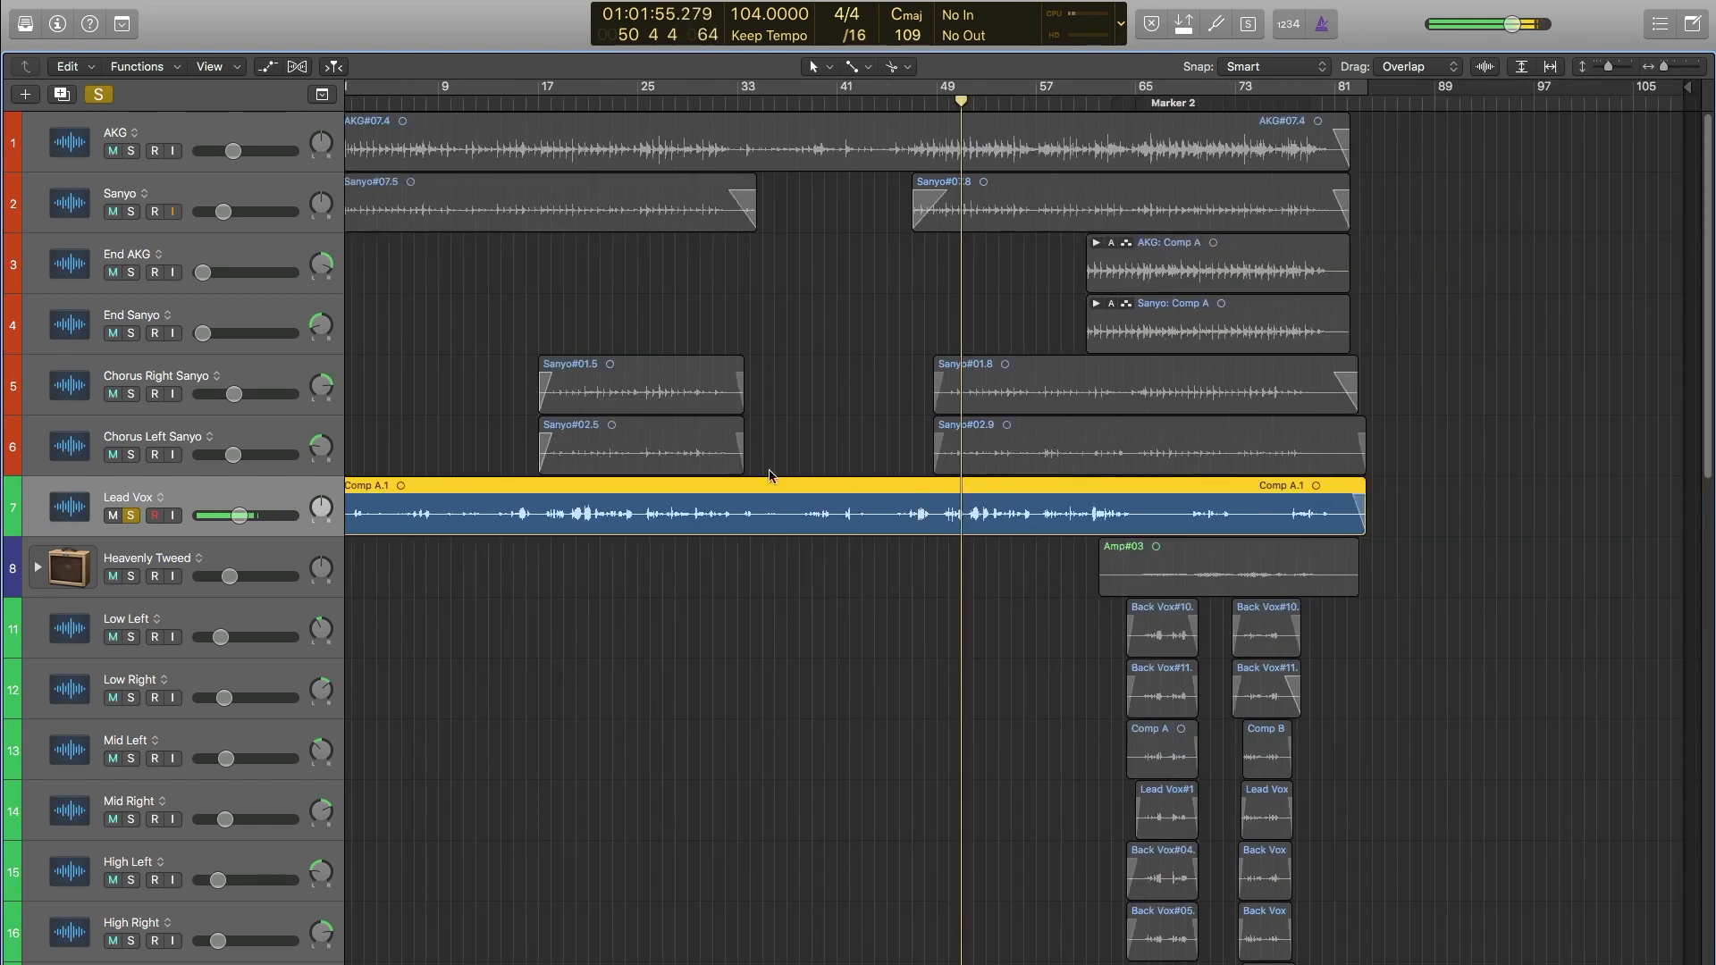
{"action": "scroll", "coordinate": [807, 433], "scroll_direction": "left", "scroll_amount": 1}
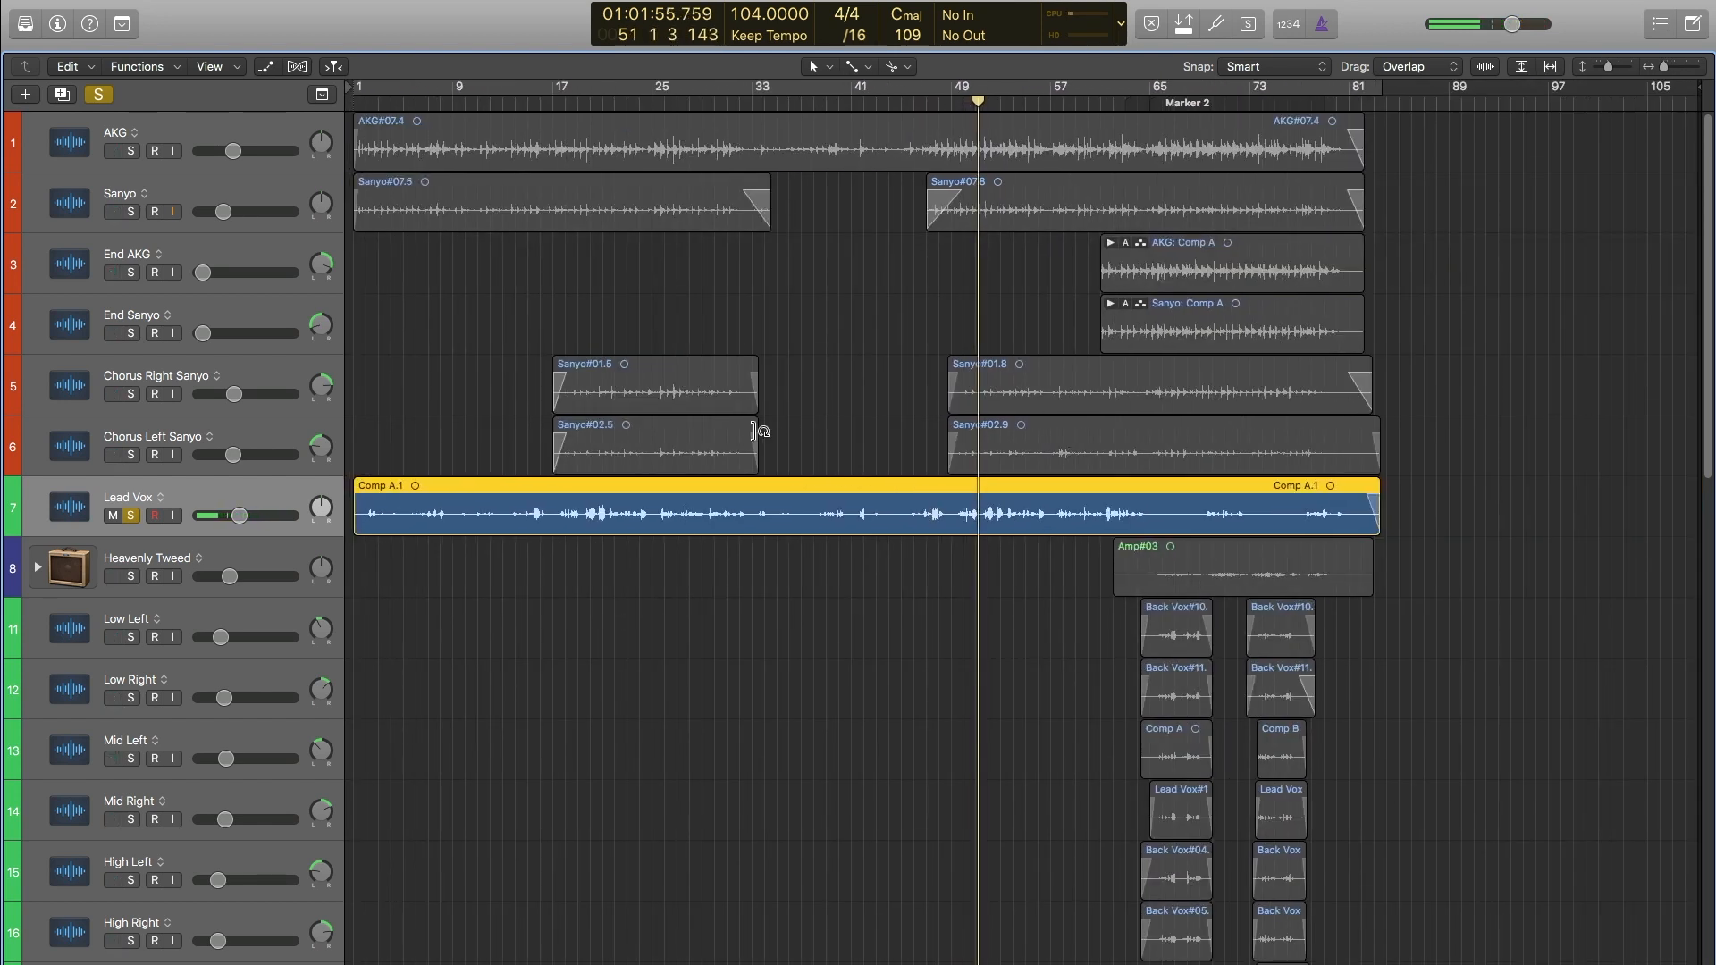
{"action": "key", "text": "super+2"}
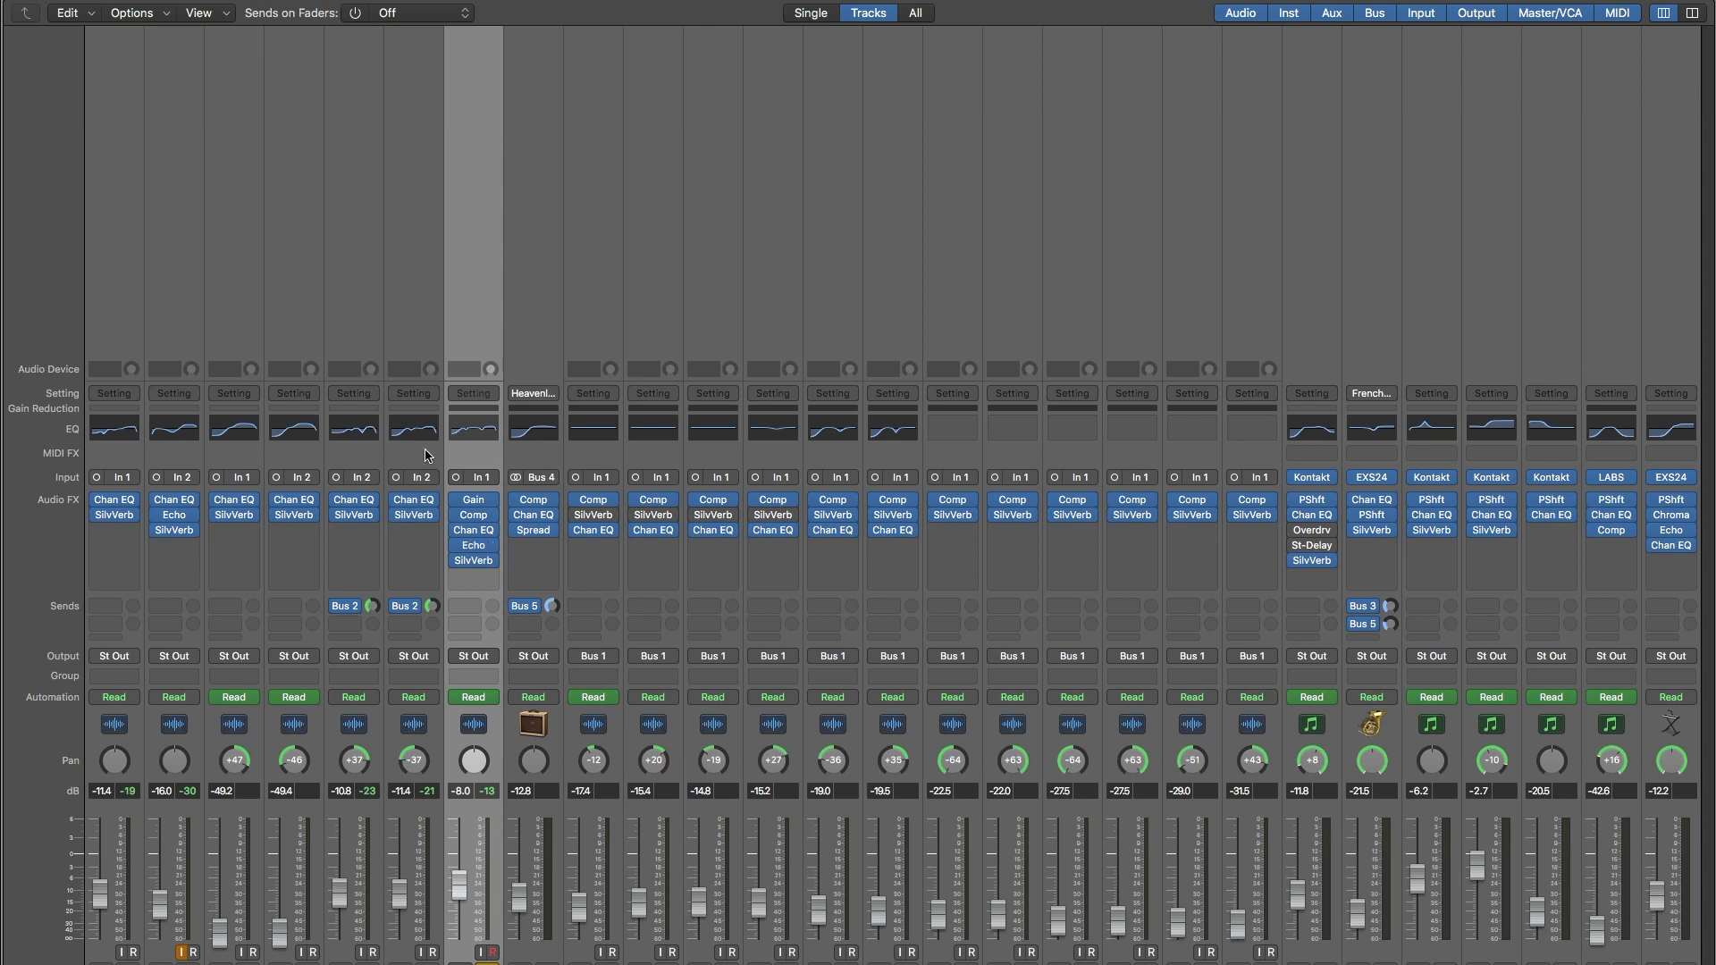
{"action": "left_click", "coordinate": [373, 303]}
{"action": "left_click", "coordinate": [426, 295]}
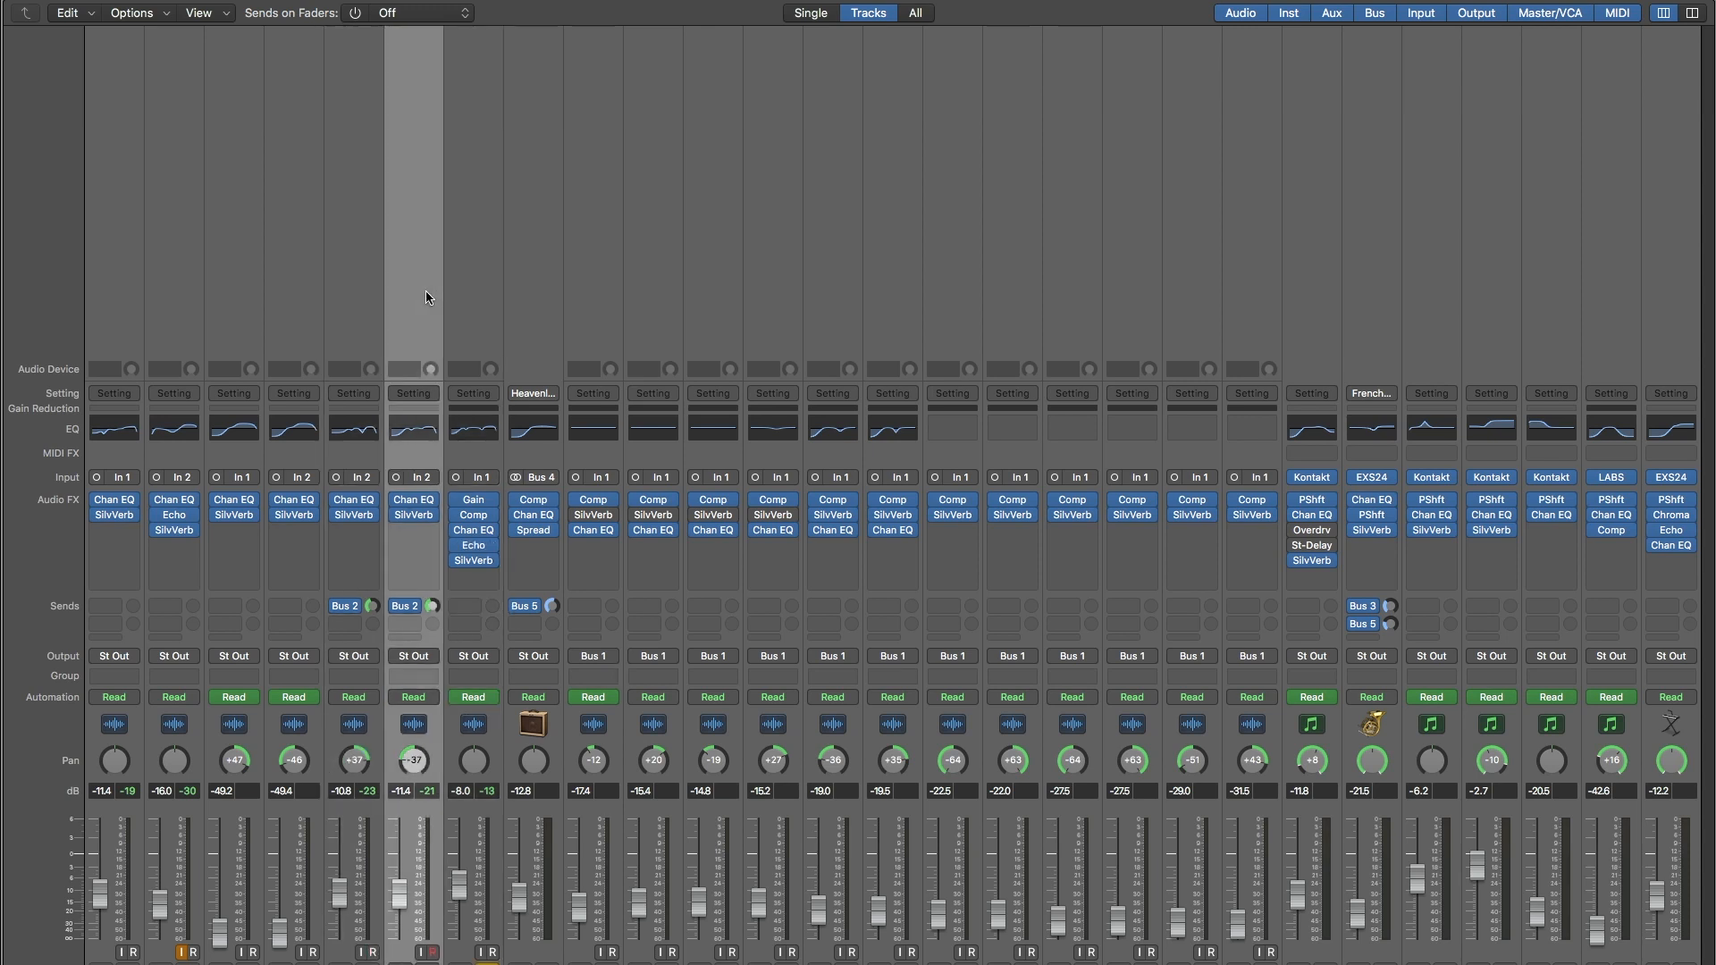
{"action": "left_click", "coordinate": [471, 295]}
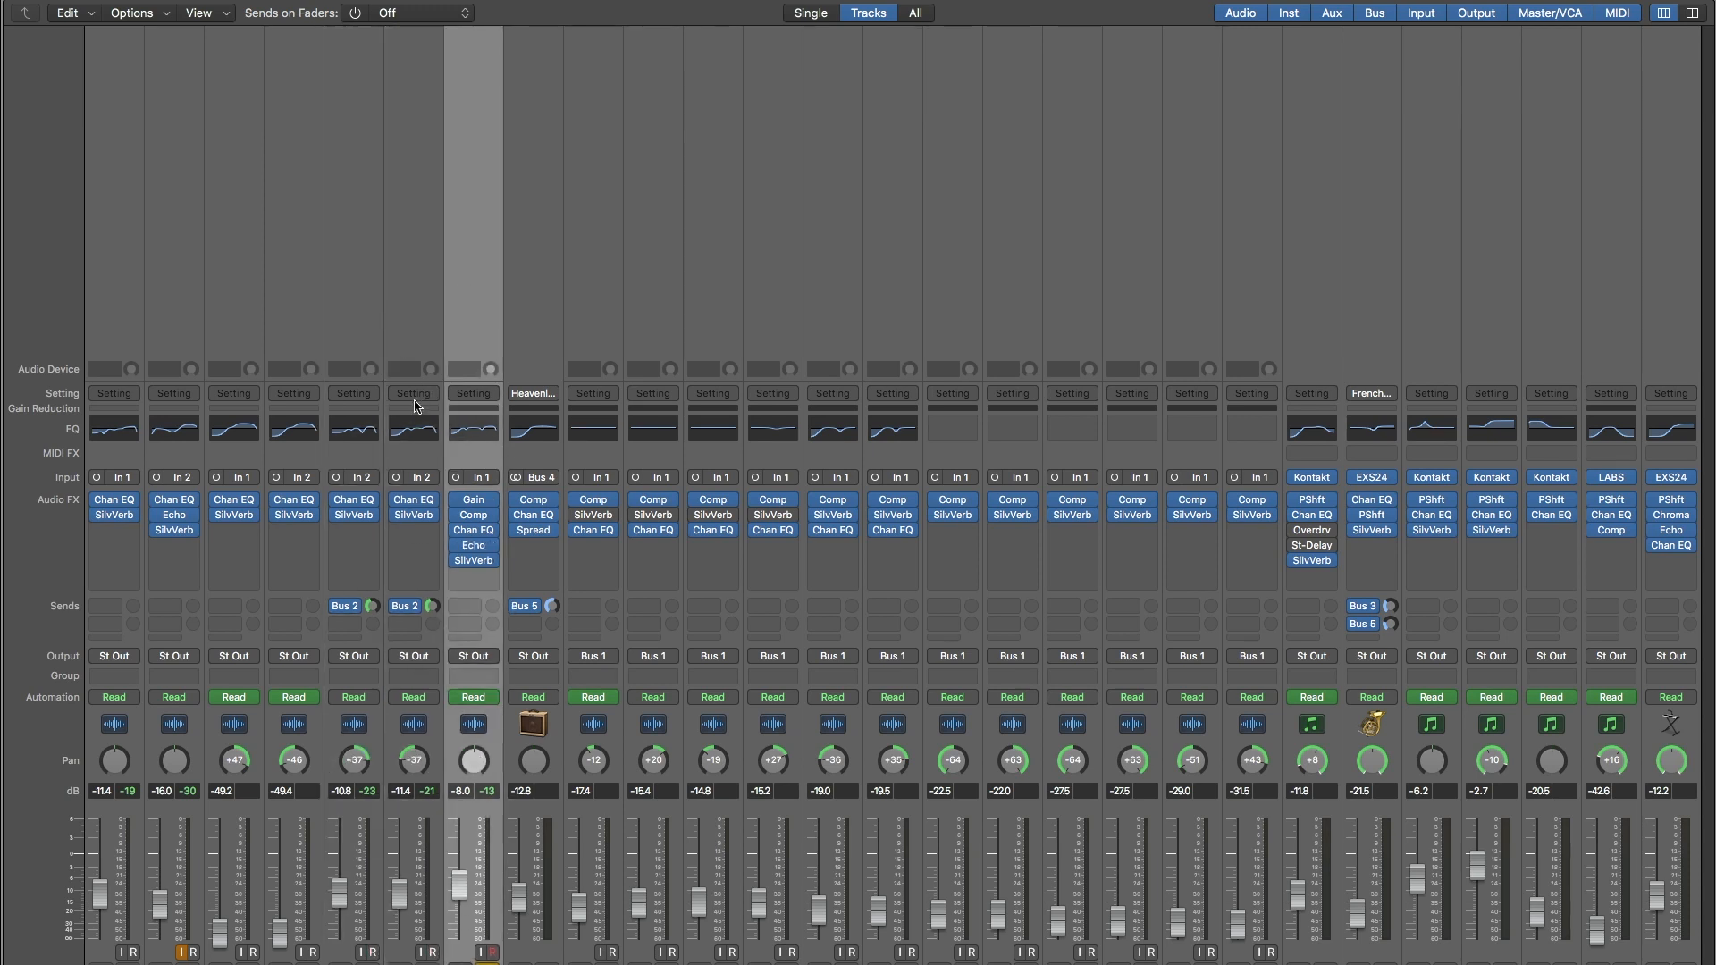
Look through the remaining channel strips in the mixer and select the AKG through Chorus Left Sanyo channels.
{"action": "scroll", "coordinate": [706, 463], "scroll_direction": "right", "scroll_amount": 10}
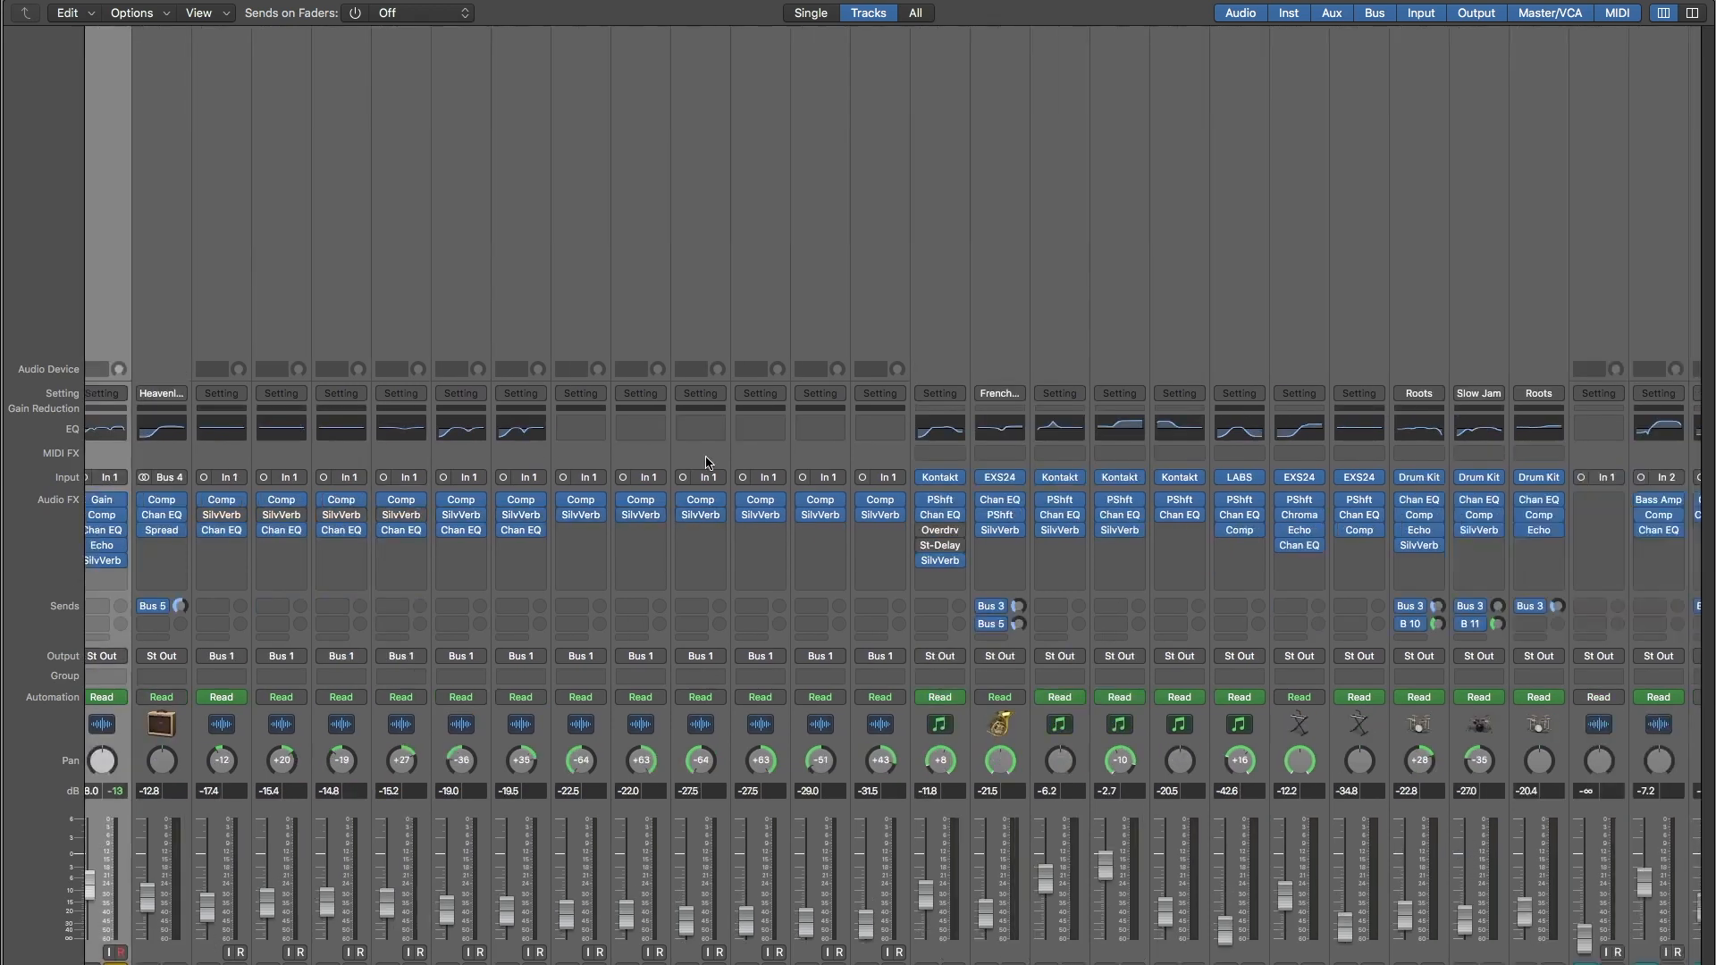
{"action": "scroll", "coordinate": [633, 469], "scroll_direction": "left", "scroll_amount": 10}
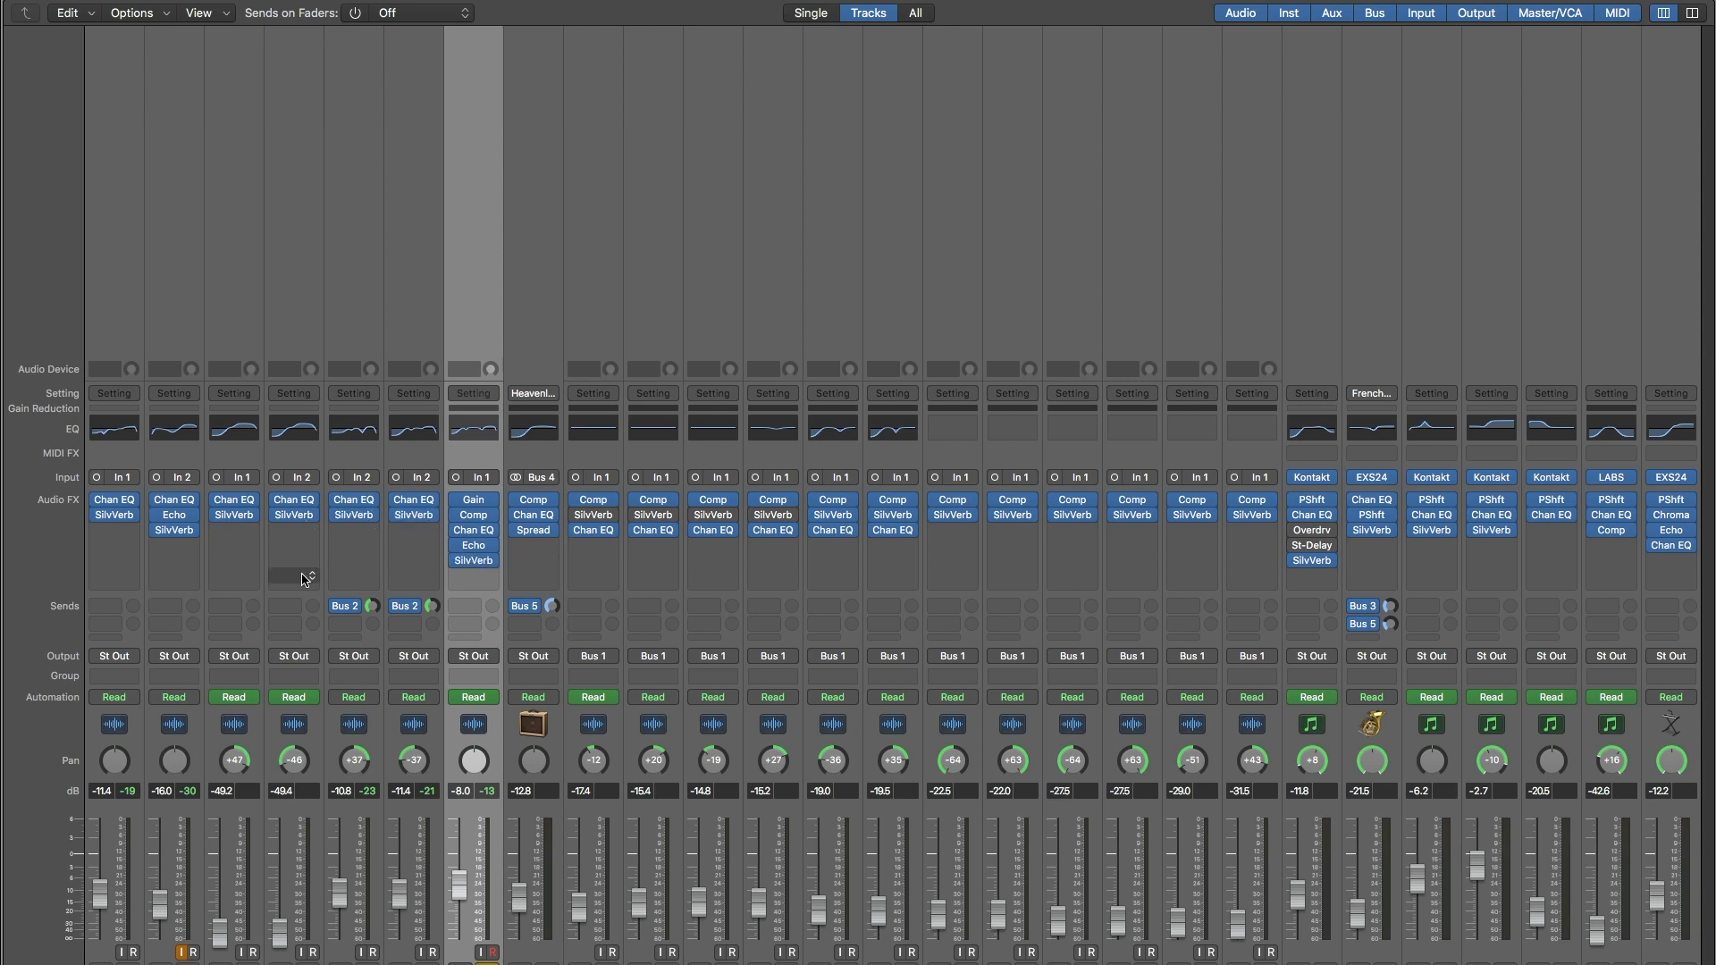
{"action": "left_click", "coordinate": [122, 295]}
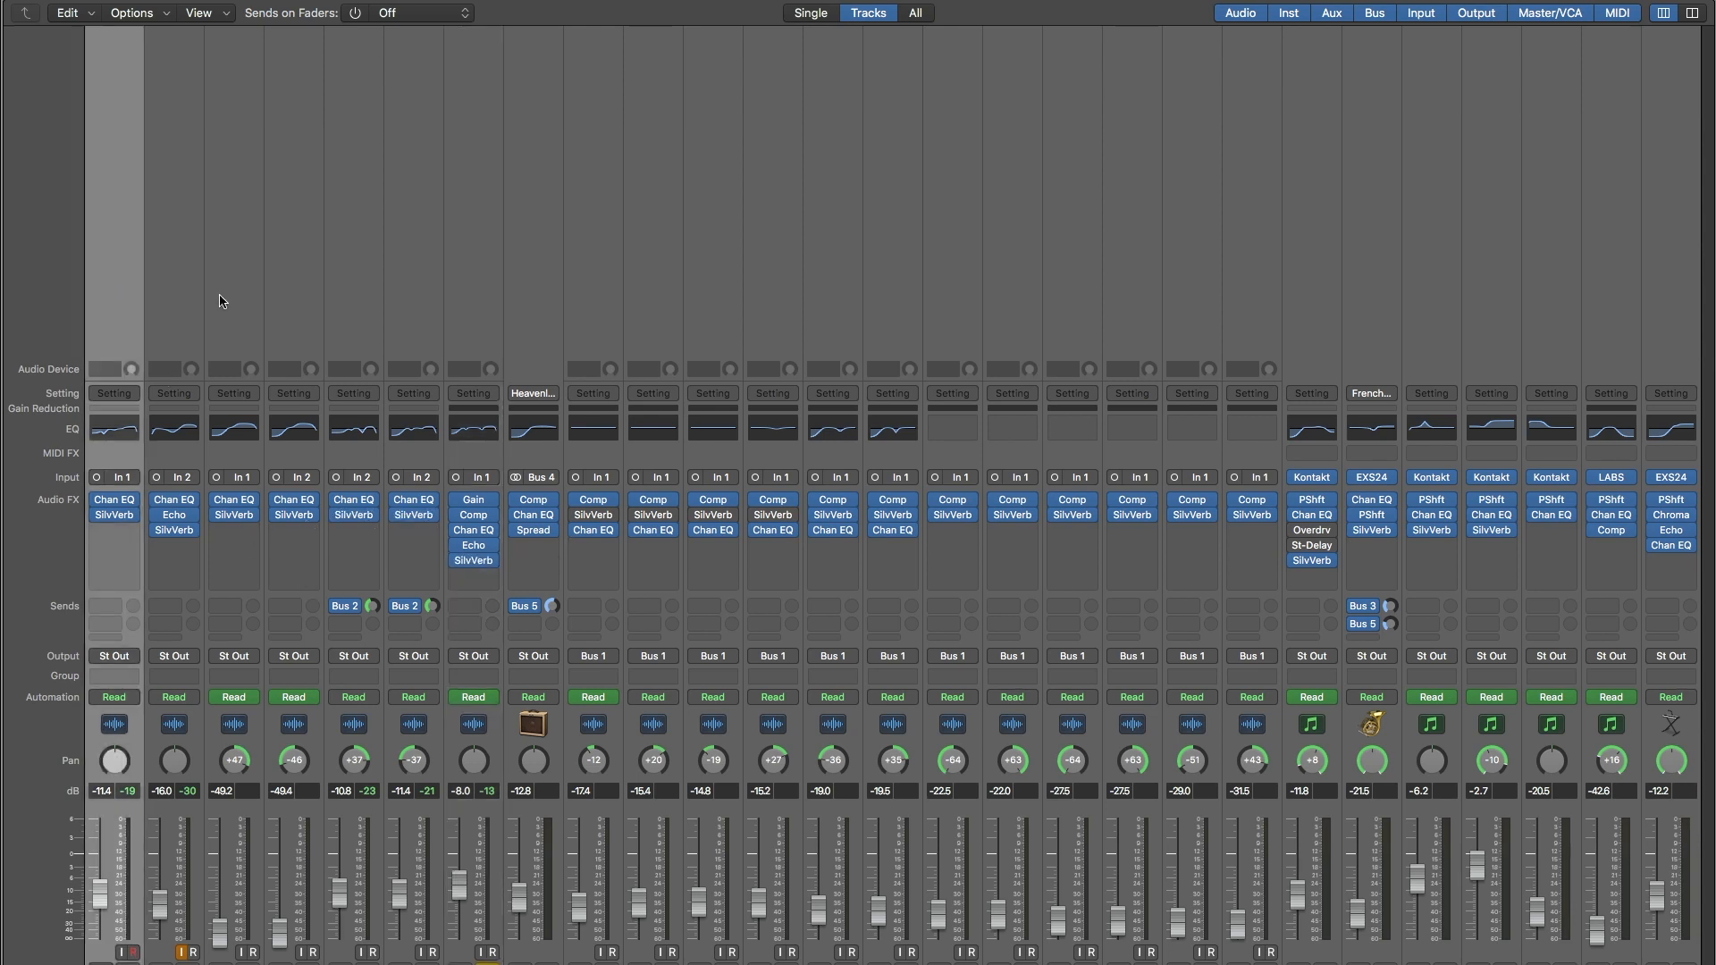
{"action": "left_click", "coordinate": [423, 289], "text": "shift"}
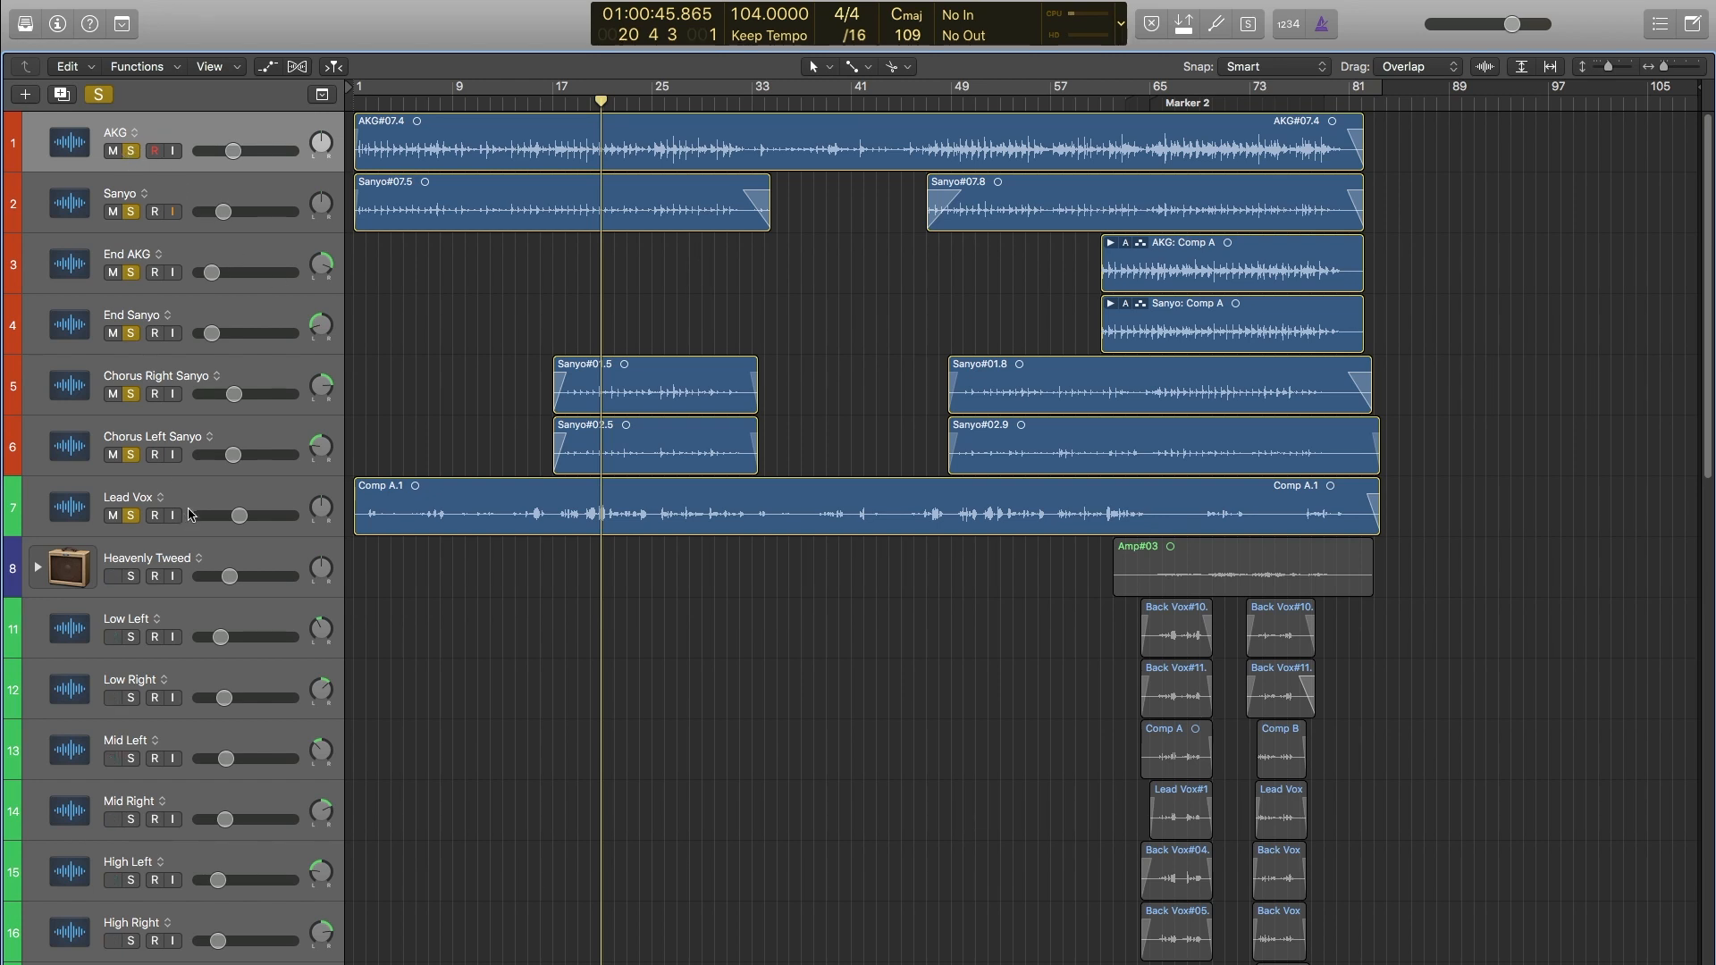
Turn off solo on all tracks from AKG through Lead Vox, and deselect their regions.
{"action": "left_click", "coordinate": [152, 500], "text": "shift"}
{"action": "left_click", "coordinate": [131, 516]}
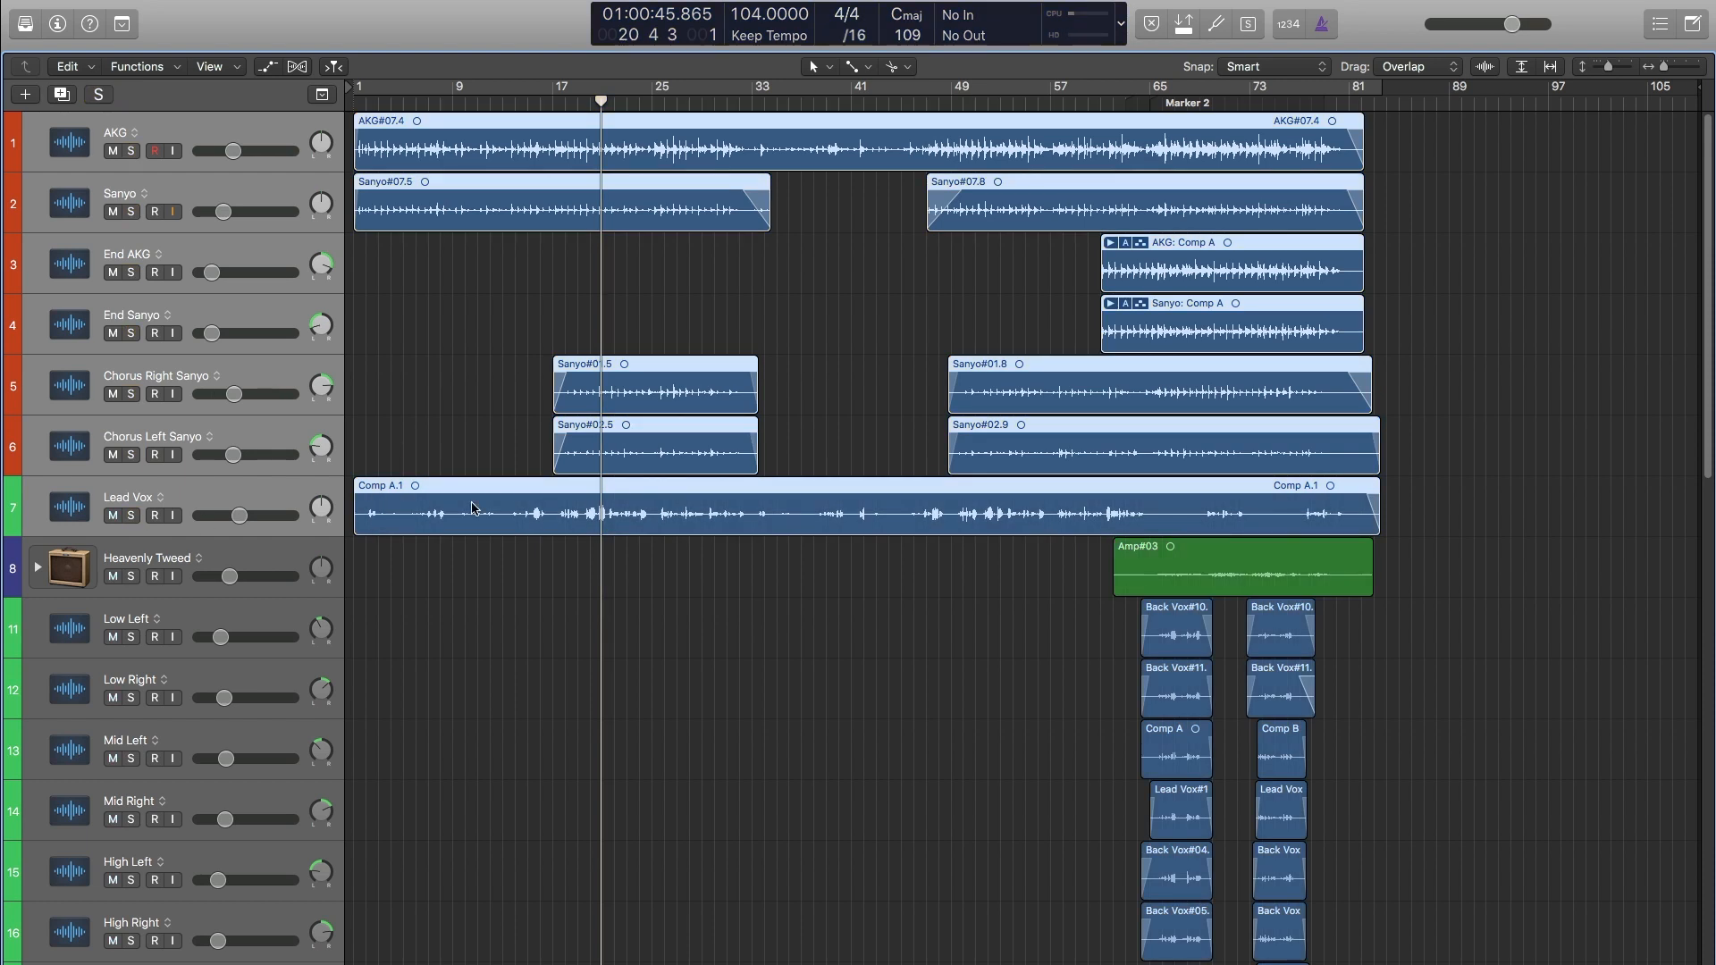
{"action": "left_click", "coordinate": [756, 648]}
Examine the backing vocal regions on the Low Left through High Far Right tracks from about bar 64 onward.
{"action": "scroll", "coordinate": [887, 608], "scroll_direction": "right", "scroll_amount": 1}
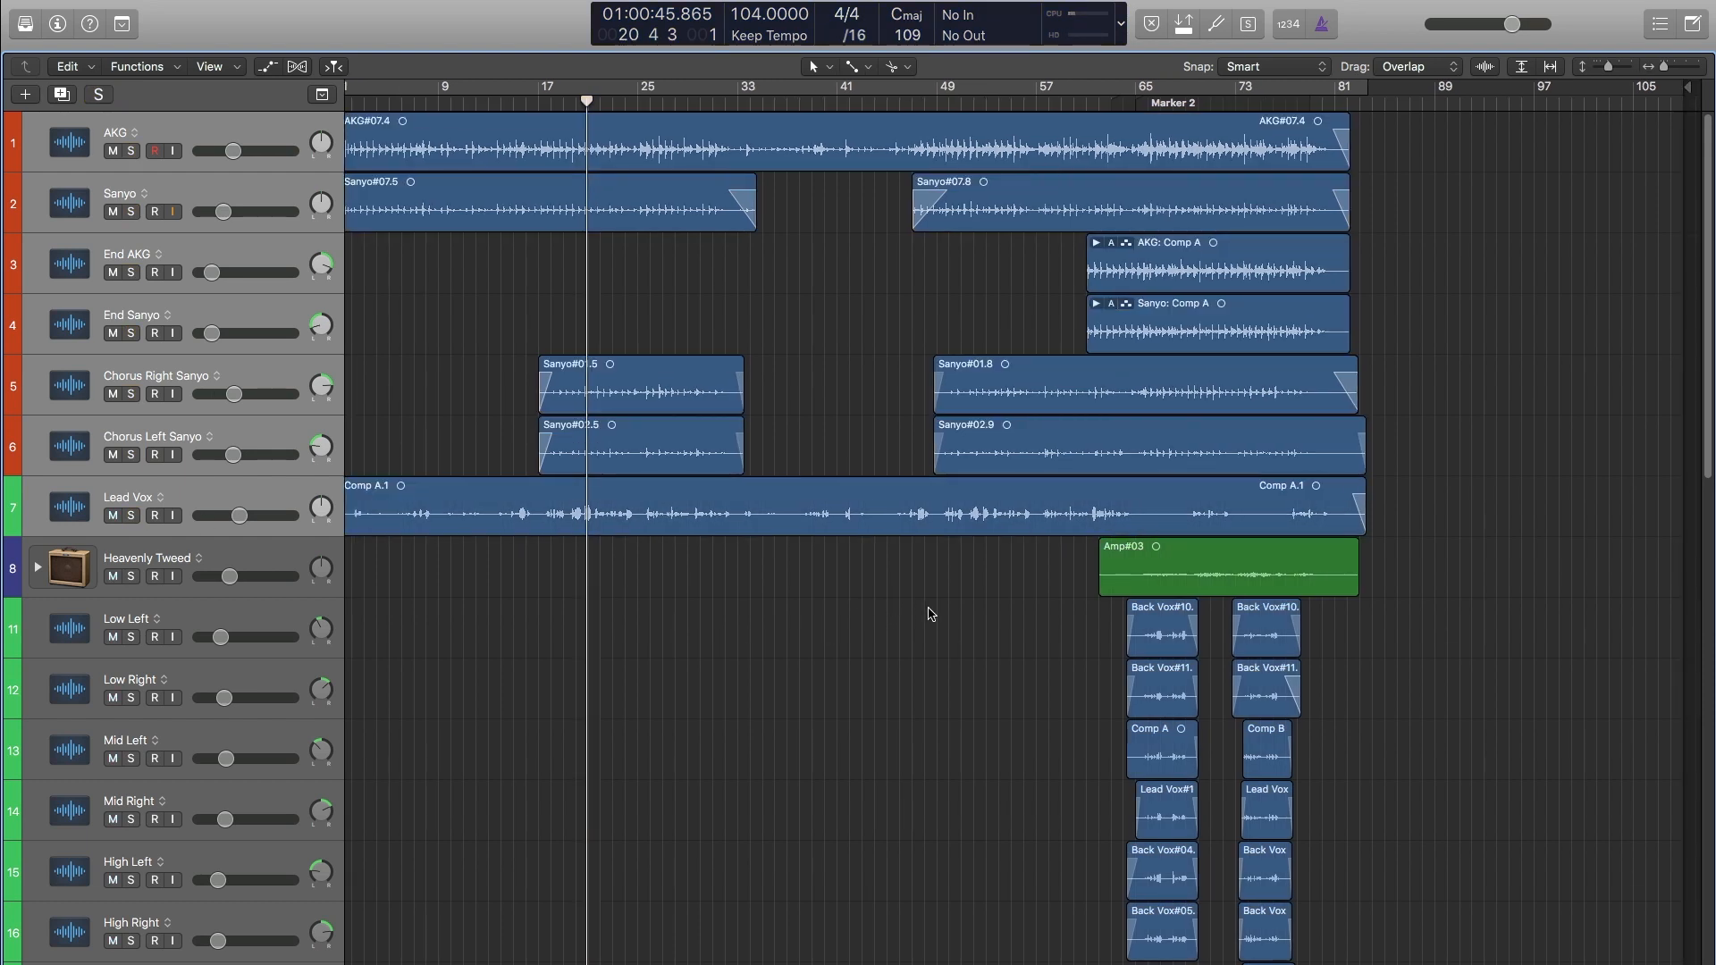
{"action": "scroll", "coordinate": [929, 613], "scroll_direction": "down", "scroll_amount": 2}
{"action": "scroll", "coordinate": [920, 604], "scroll_direction": "up", "scroll_amount": 2}
{"action": "scroll", "coordinate": [1064, 605], "scroll_direction": "down", "scroll_amount": 5}
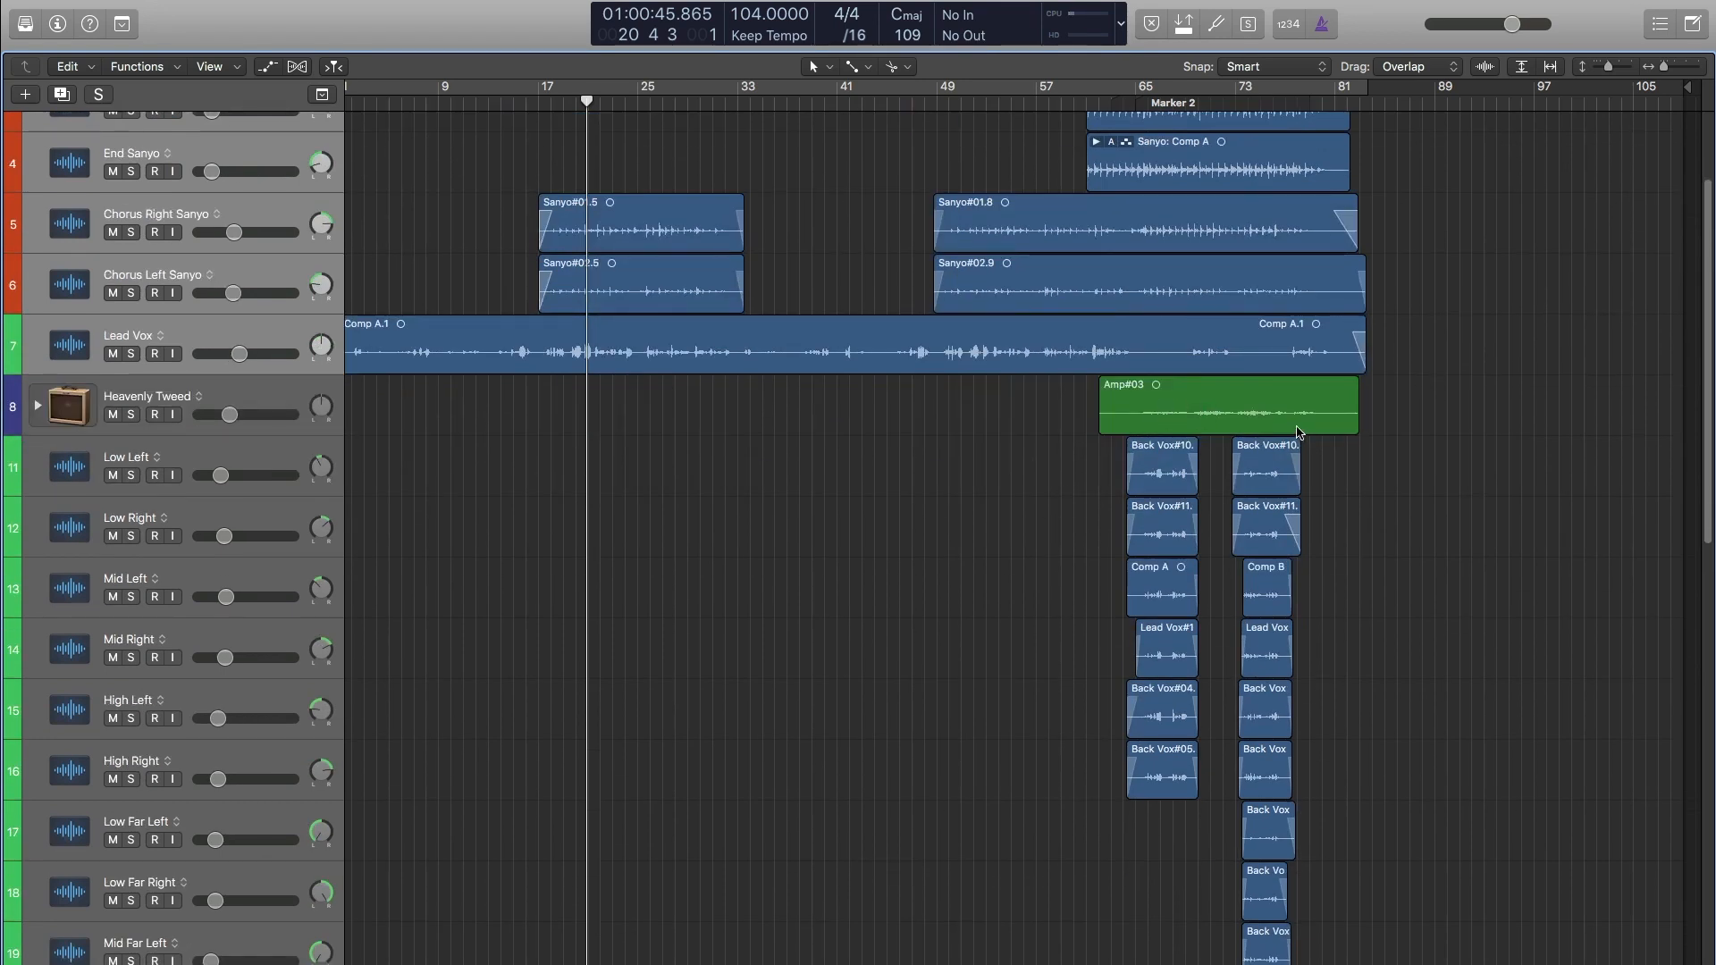
{"action": "scroll", "coordinate": [1278, 436], "scroll_direction": "down", "scroll_amount": 6}
{"action": "scroll", "coordinate": [1057, 903], "scroll_direction": "down", "scroll_amount": 6}
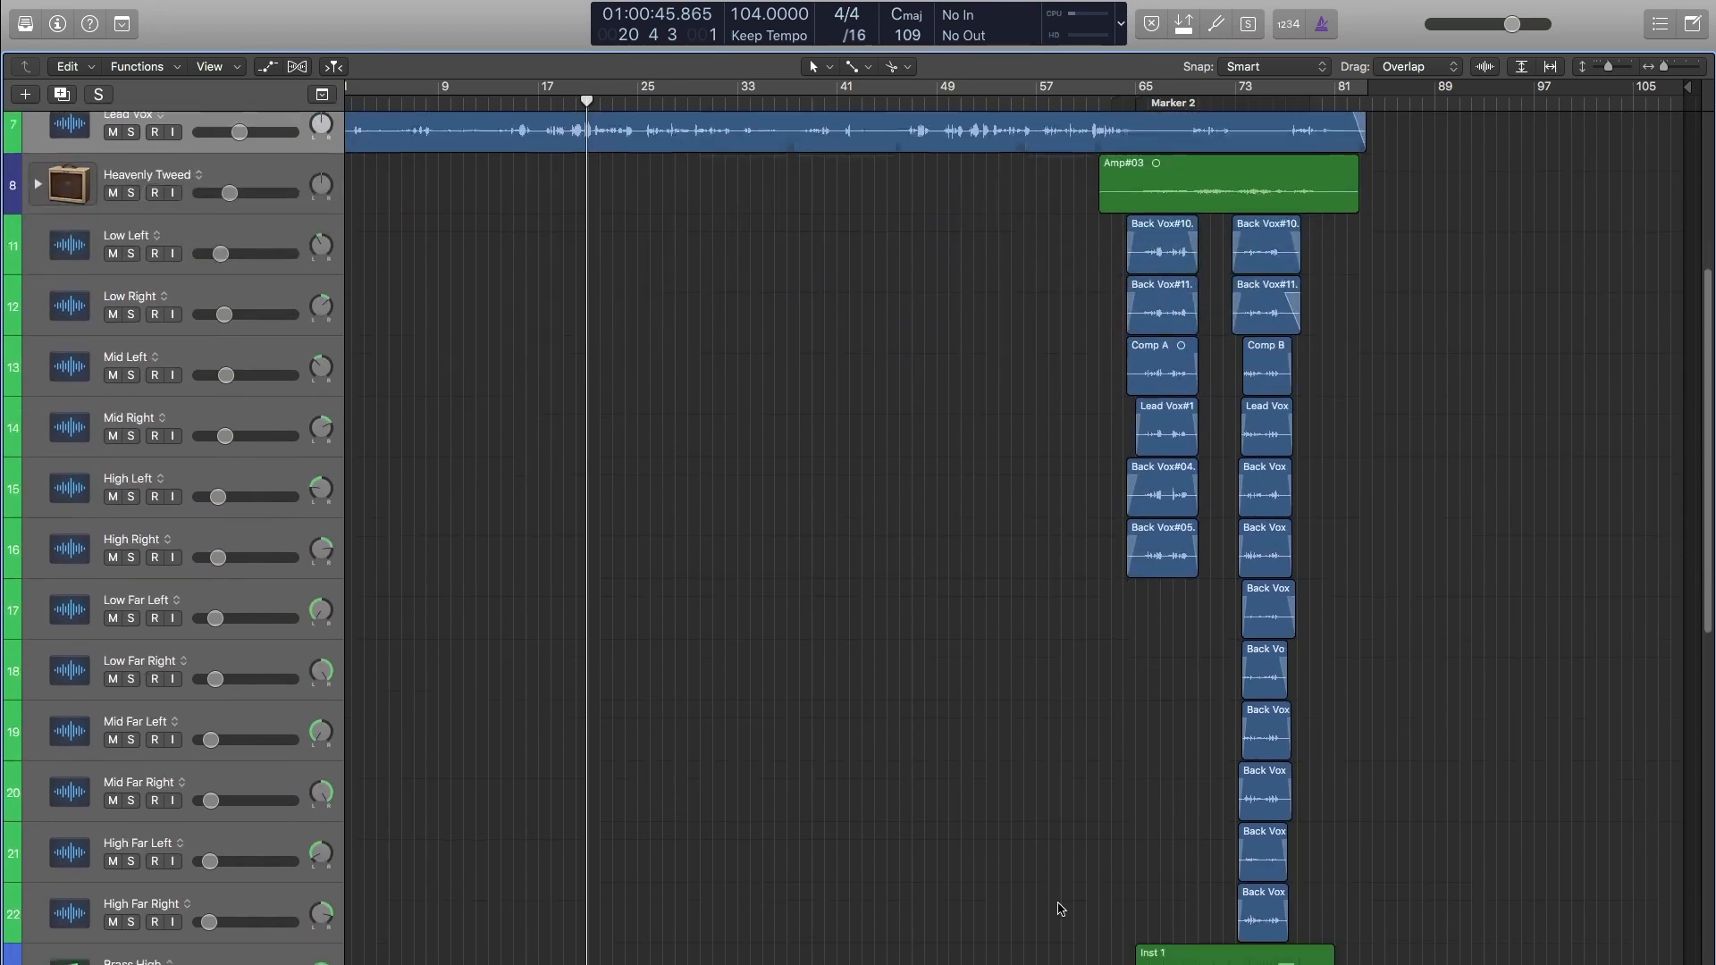
{"action": "scroll", "coordinate": [1147, 509], "scroll_direction": "up", "scroll_amount": 6}
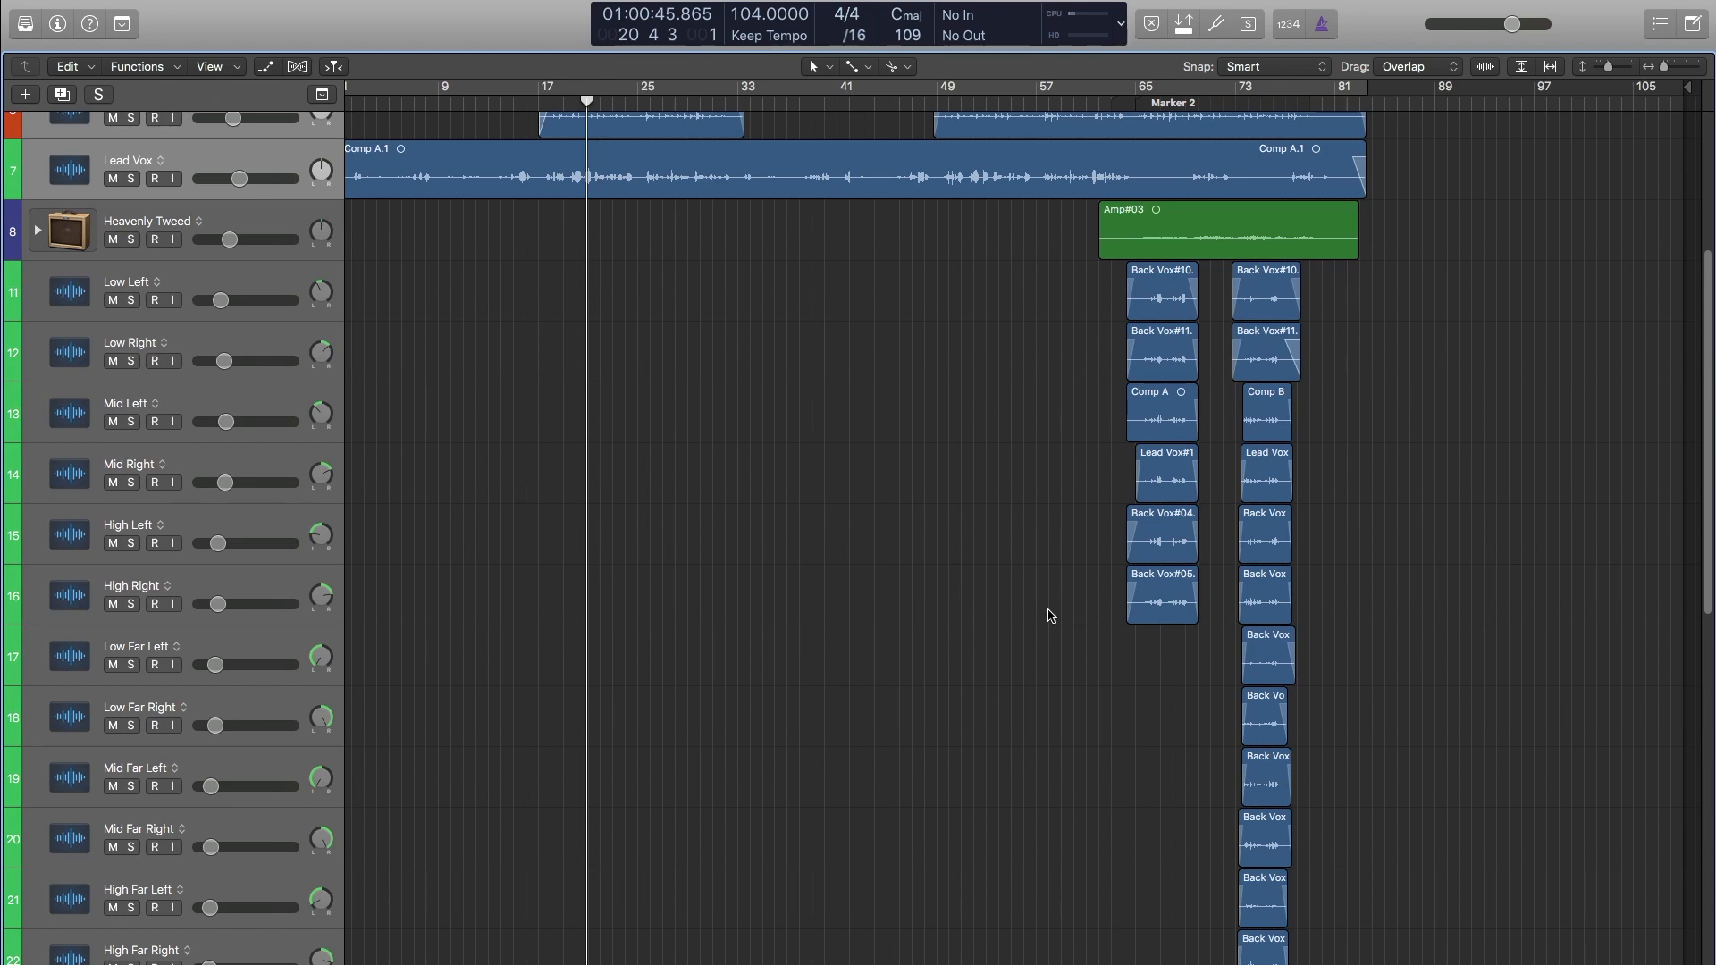
{"action": "scroll", "coordinate": [1054, 616], "scroll_direction": "down", "scroll_amount": 3}
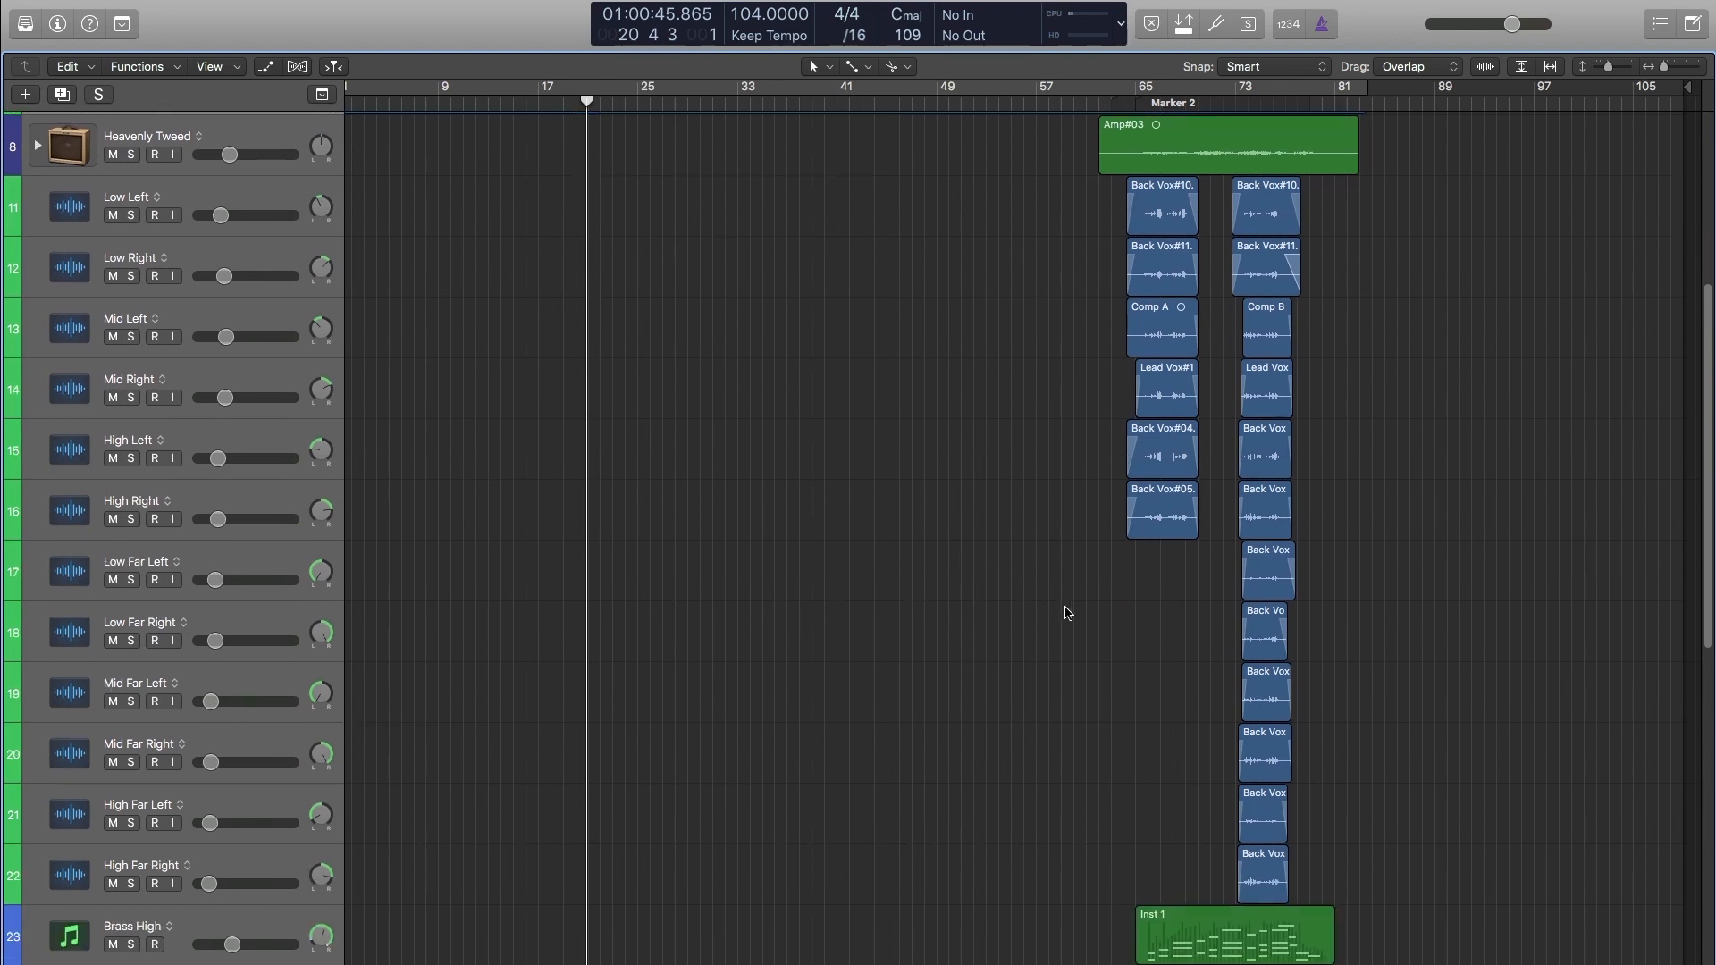
Examine the brass, French horn, strings, piano and drum tracks below the backing vocals in the song's ending.
{"action": "scroll", "coordinate": [1068, 613], "scroll_direction": "down", "scroll_amount": 3}
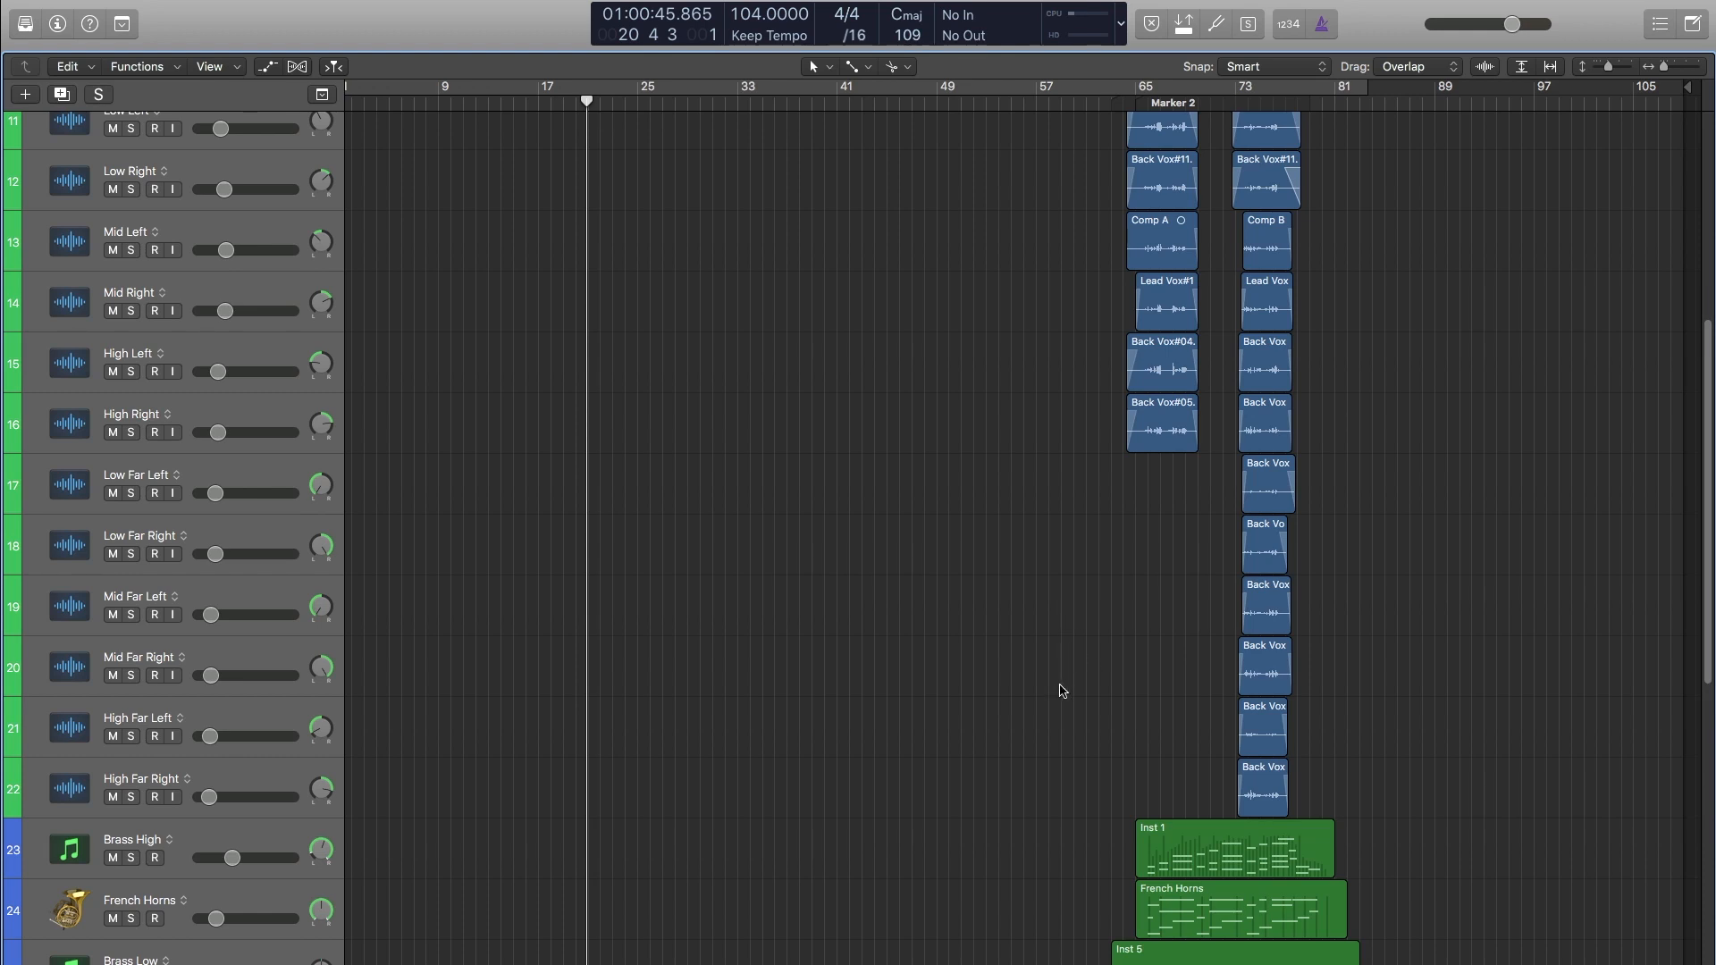
{"action": "scroll", "coordinate": [1055, 686], "scroll_direction": "down", "scroll_amount": 5}
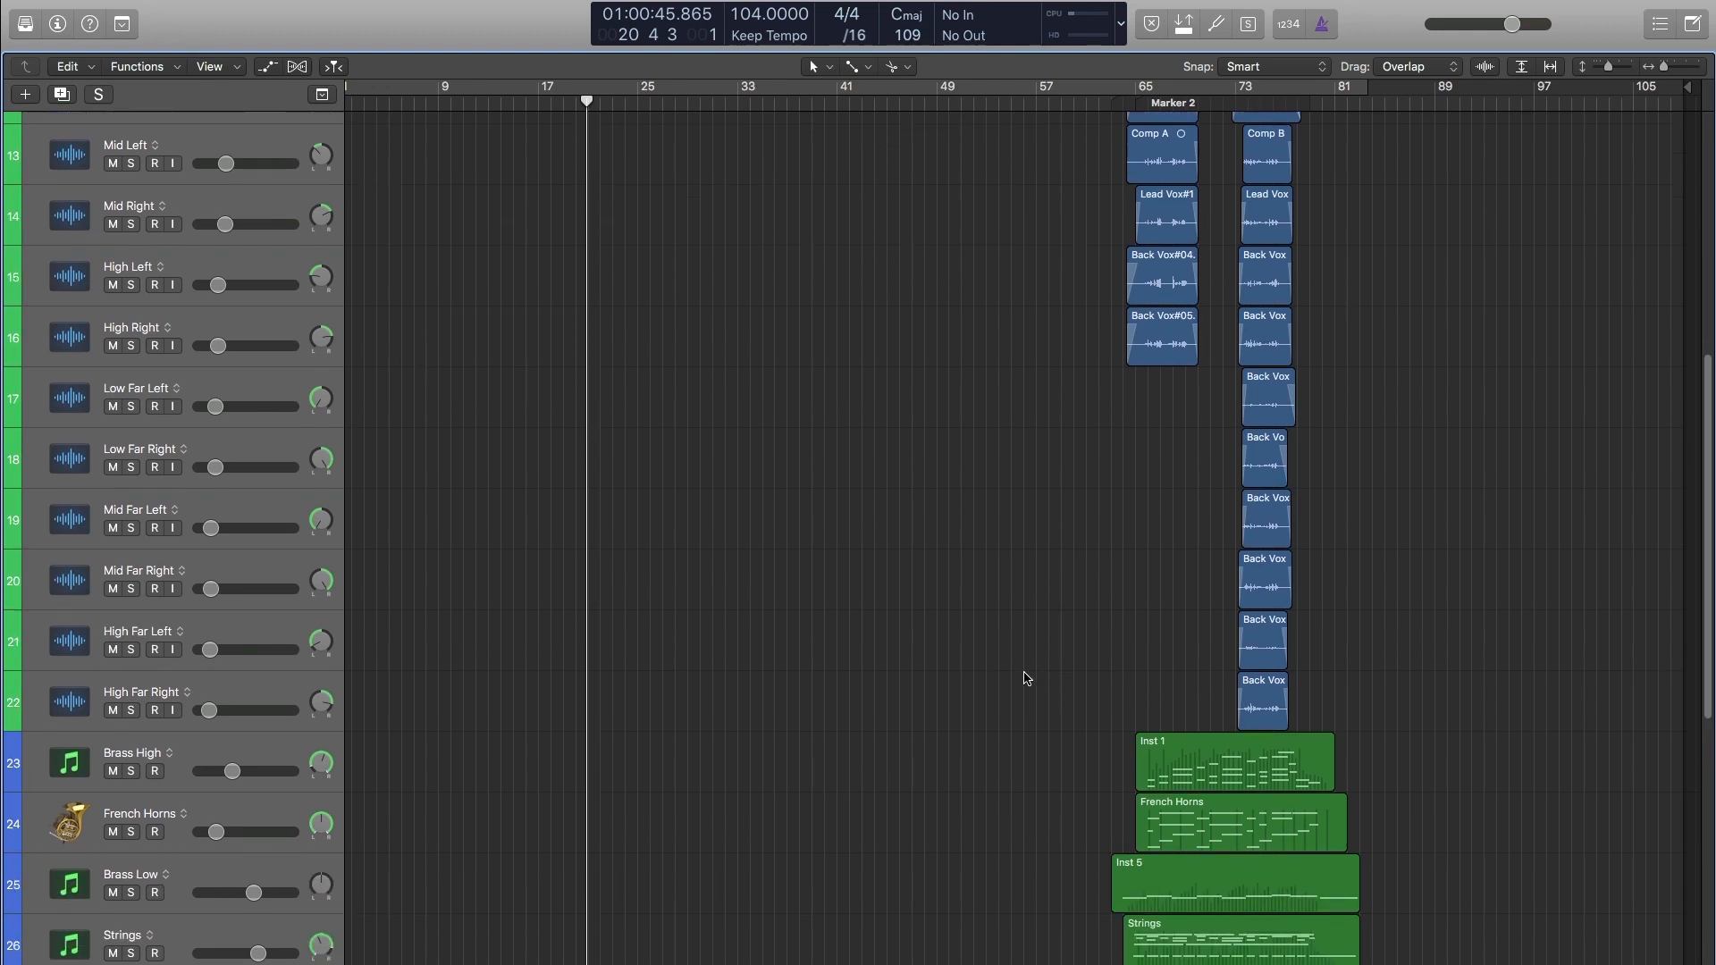
{"action": "scroll", "coordinate": [1023, 676], "scroll_direction": "down", "scroll_amount": 10}
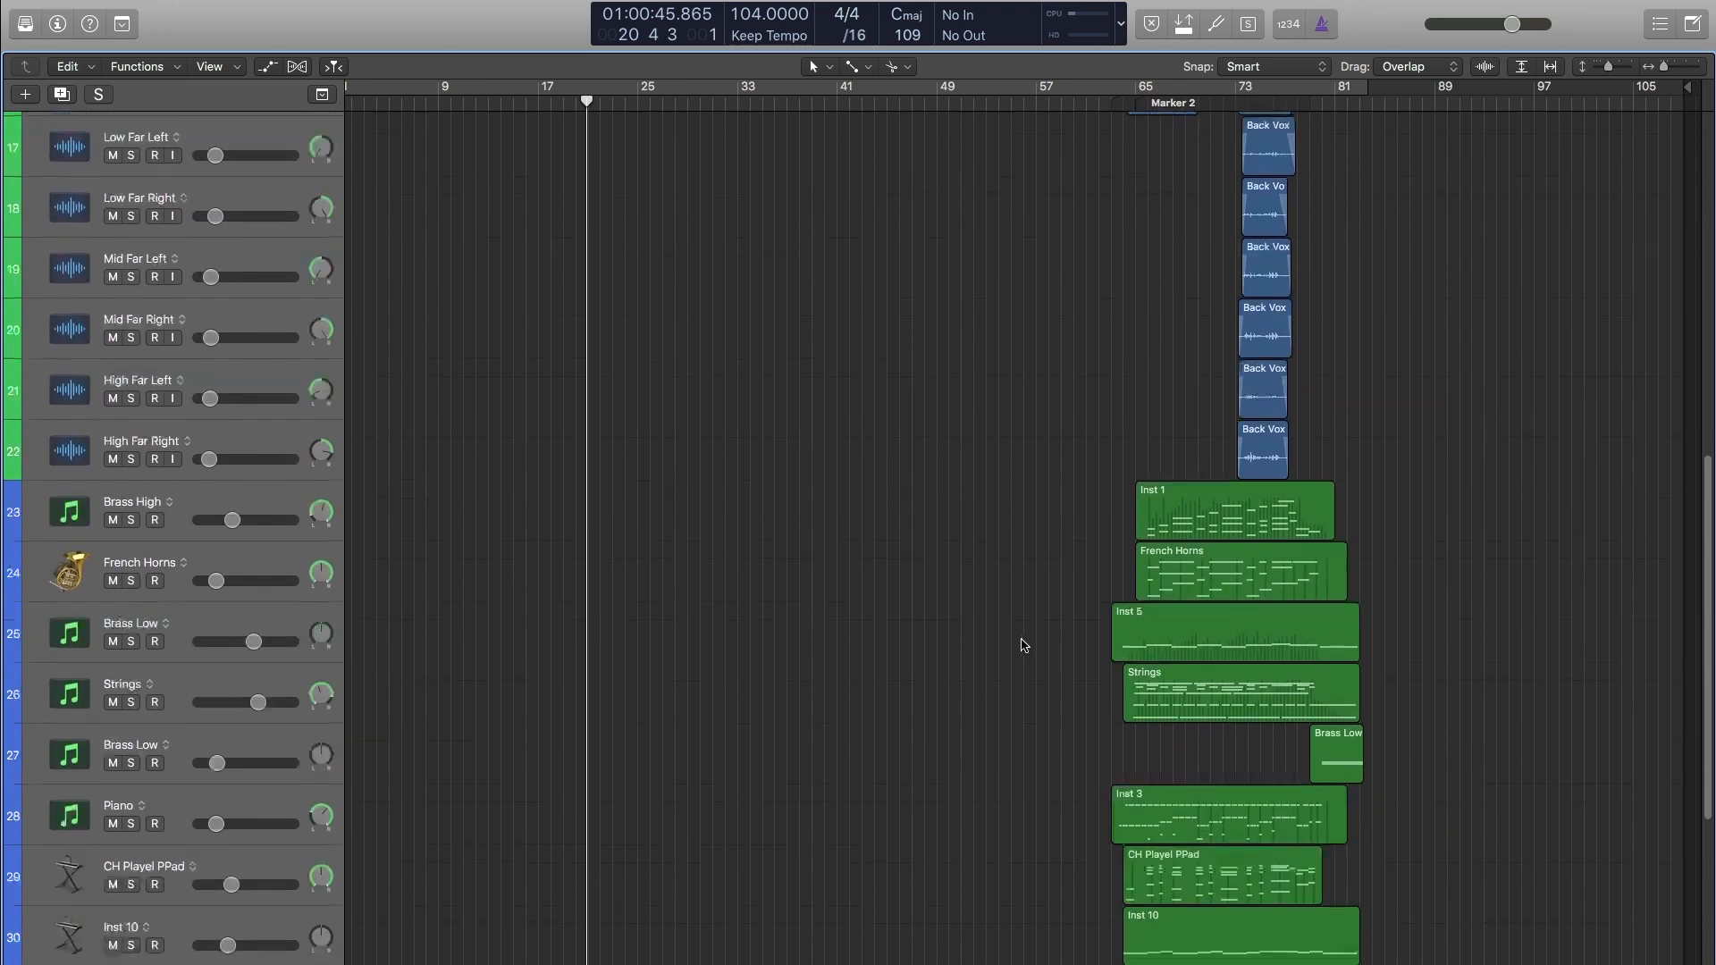
{"action": "left_click_drag", "start_coordinate": [1050, 331], "coordinate": [1381, 910]}
{"action": "scroll", "coordinate": [1190, 490], "scroll_direction": "up", "scroll_amount": 18}
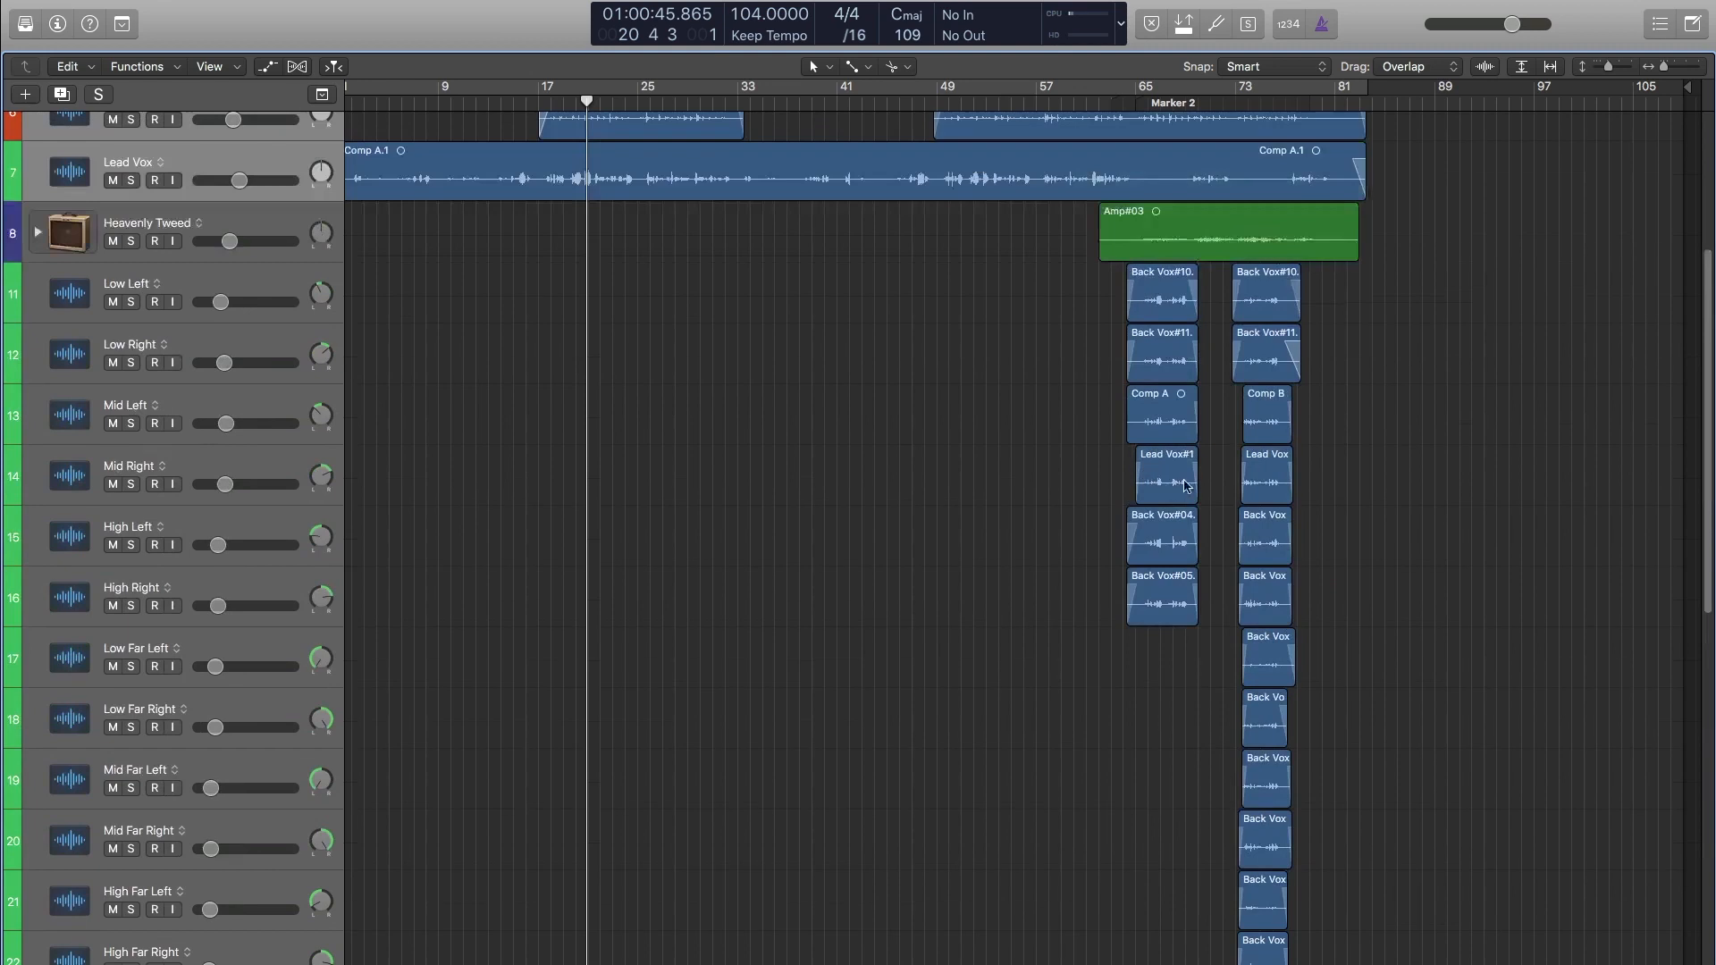
{"action": "scroll", "coordinate": [1061, 816], "scroll_direction": "down", "scroll_amount": 20}
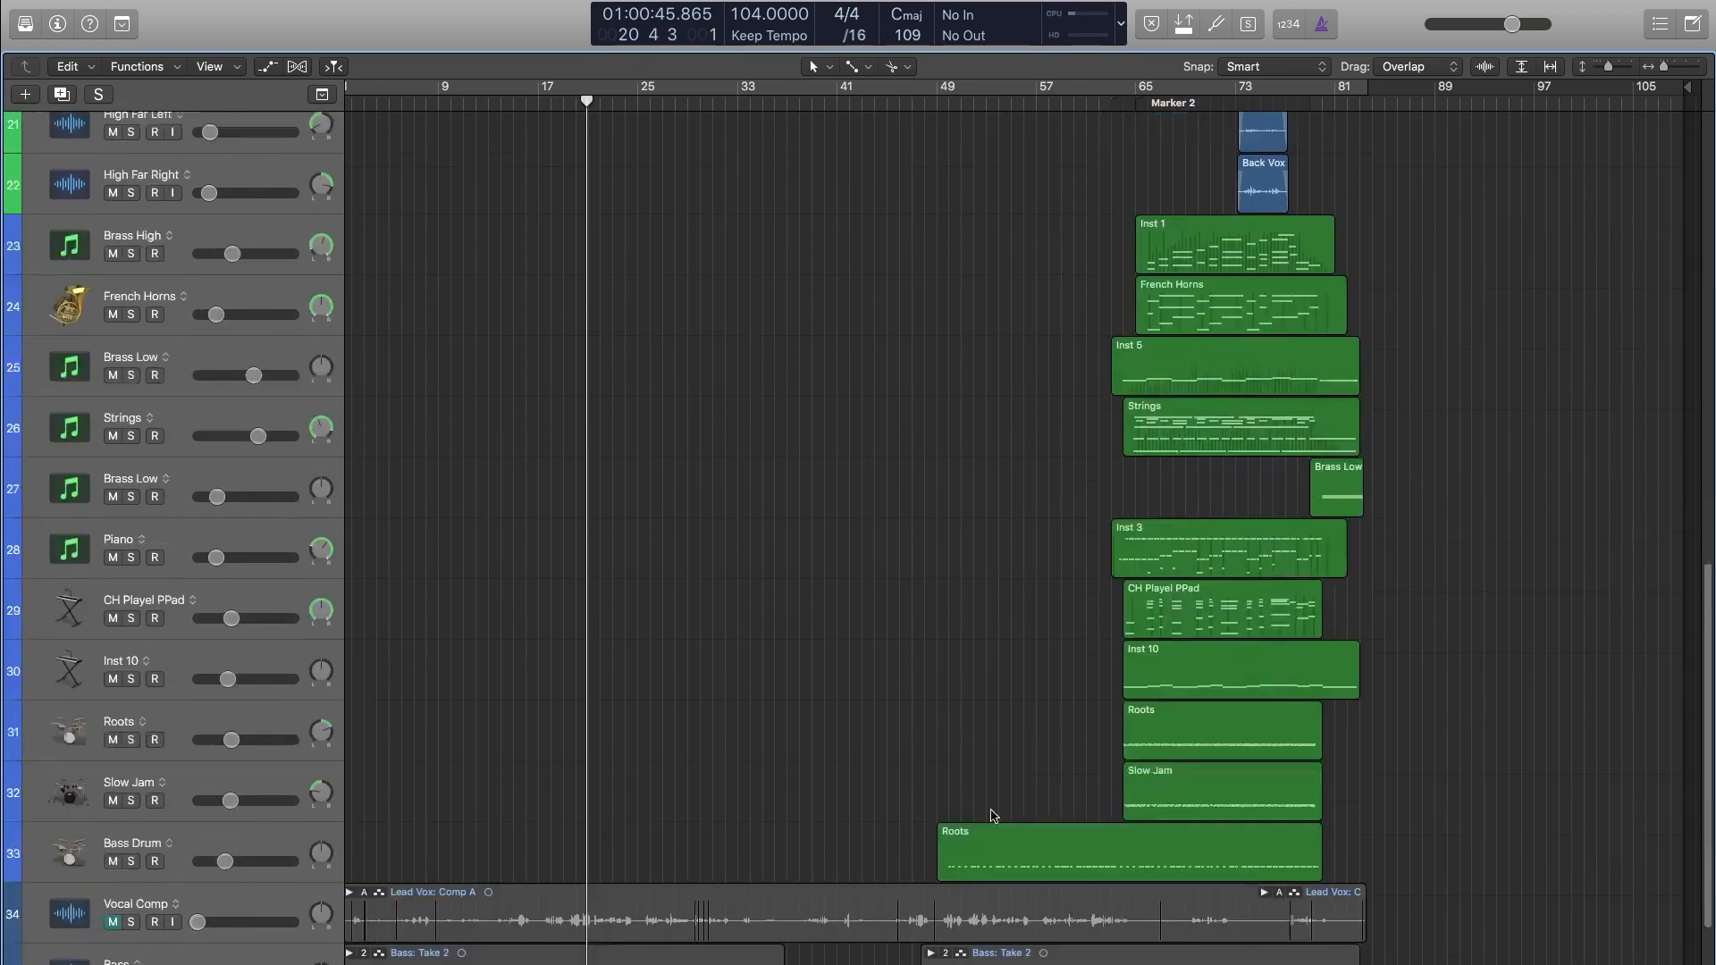
Play the song from about bar 48 with the guitar and lead vocal tracks in view.
{"action": "scroll", "coordinate": [1015, 679], "scroll_direction": "up", "scroll_amount": 14}
{"action": "scroll", "coordinate": [1015, 552], "scroll_direction": "up", "scroll_amount": 18}
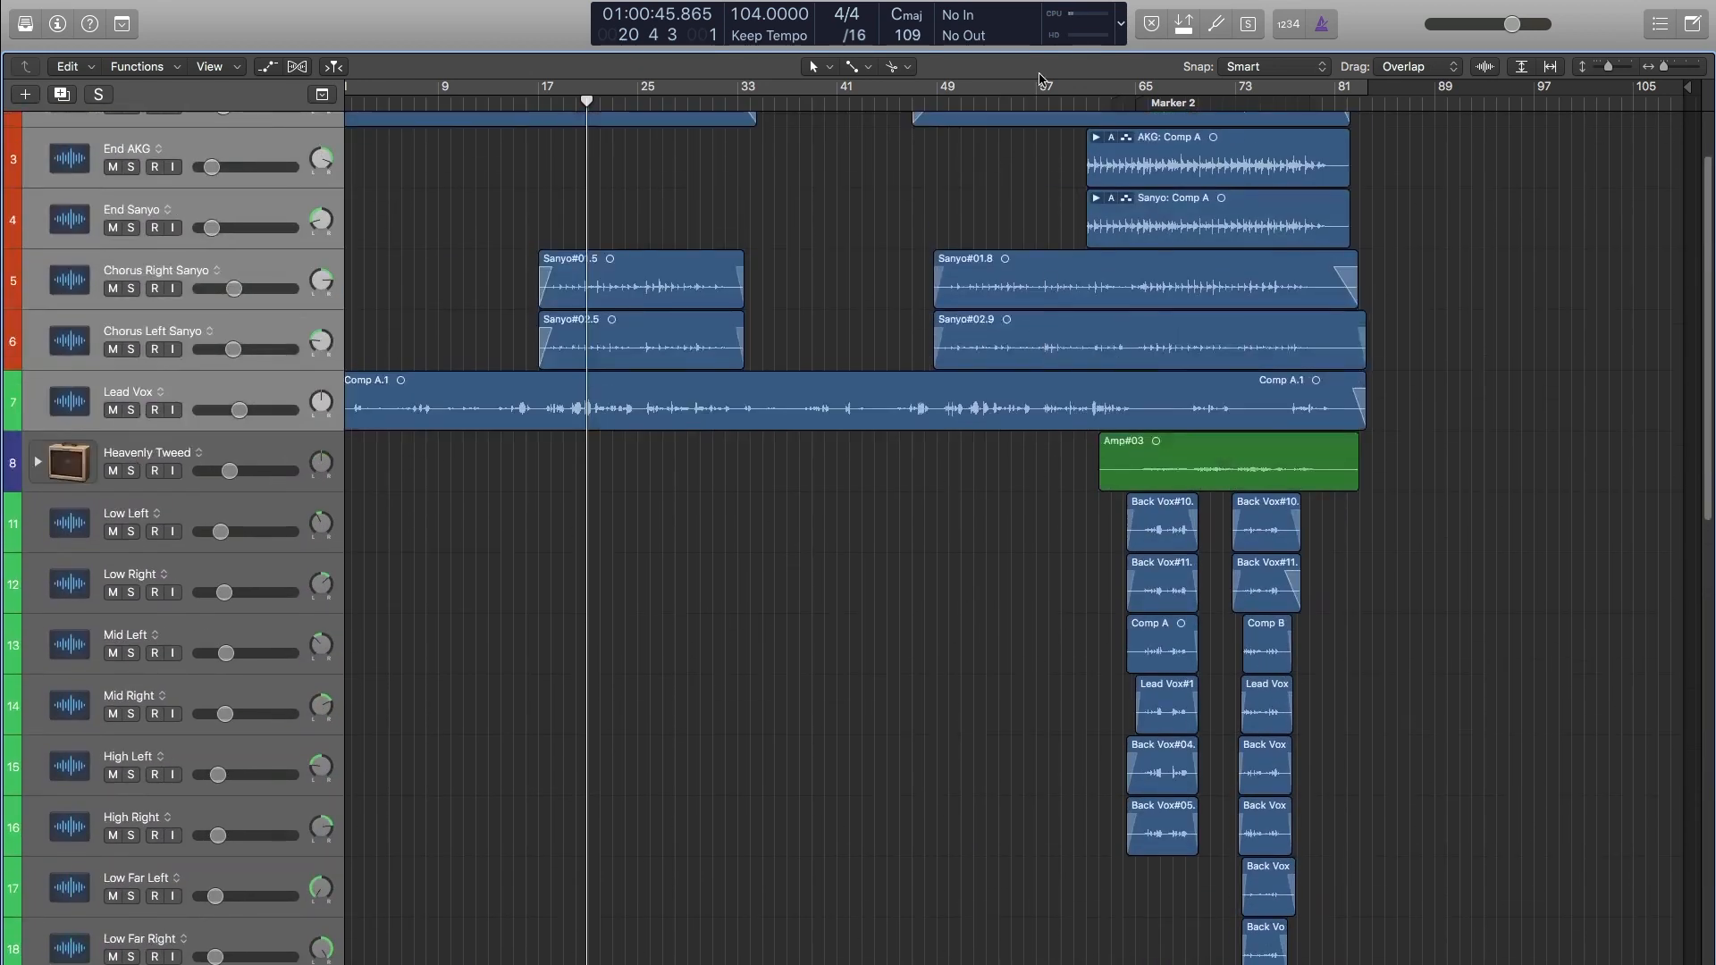
{"action": "left_click", "coordinate": [936, 105]}
{"action": "scroll", "coordinate": [877, 243], "scroll_direction": "up", "scroll_amount": 3}
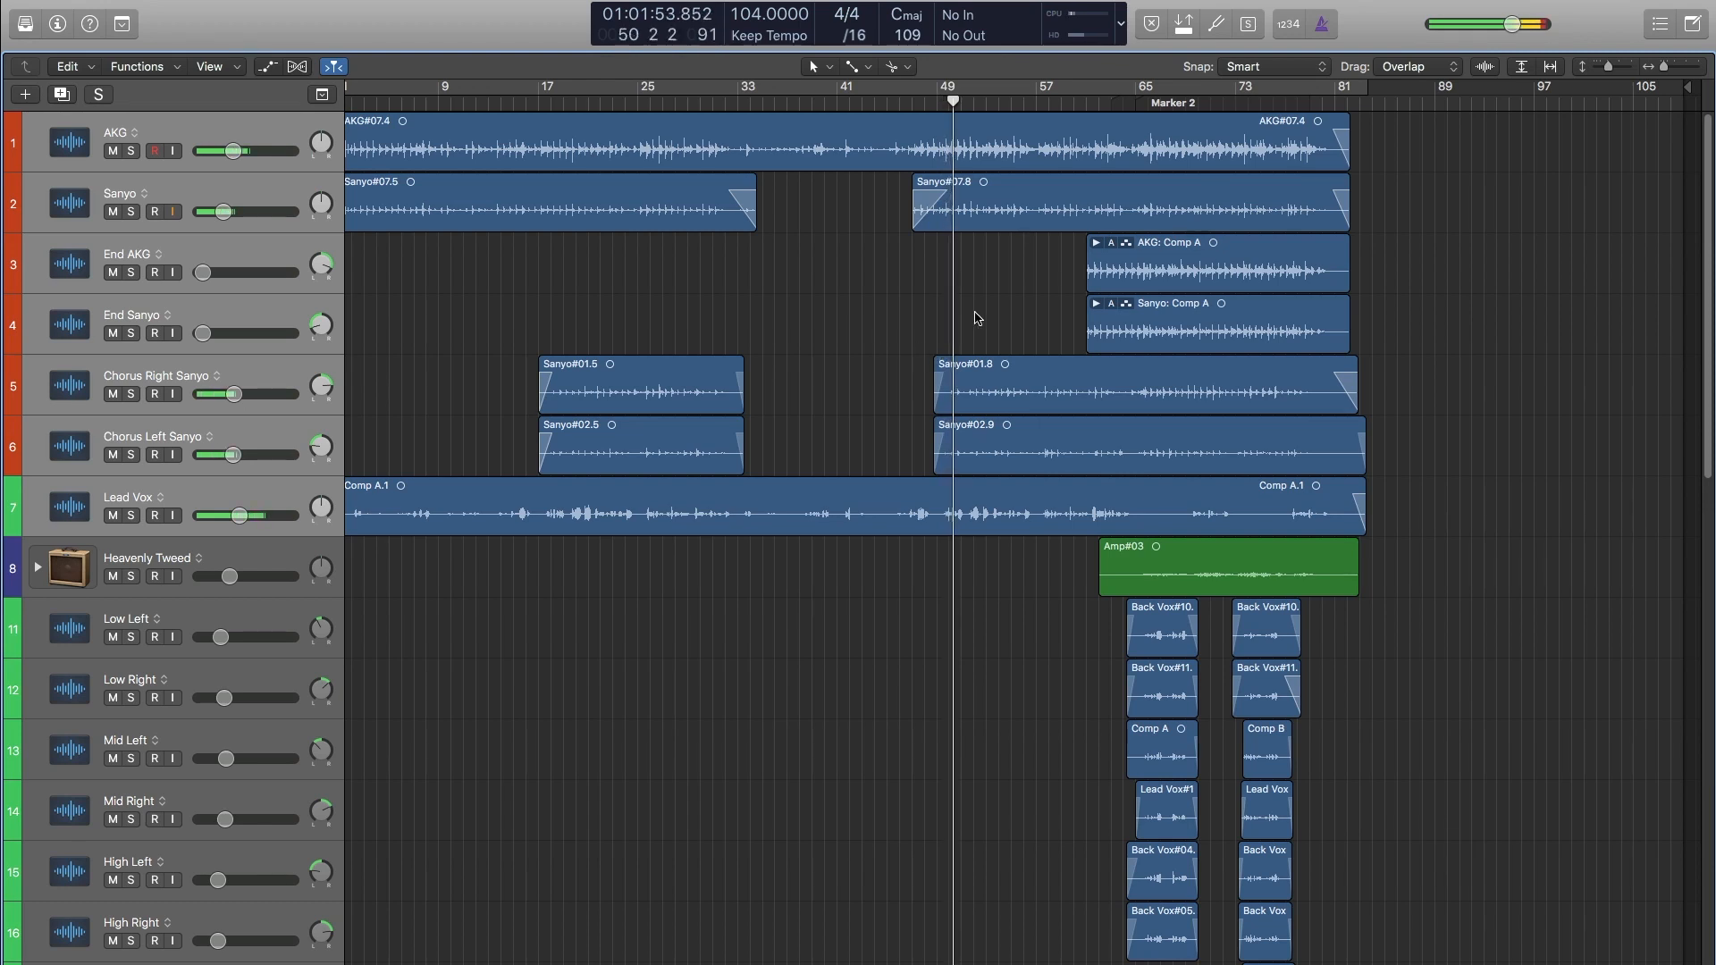
Select the Roots region on the Bass Drum track and examine it up close from about bar 49 to the ending.
{"action": "scroll", "coordinate": [963, 421], "scroll_direction": "down", "scroll_amount": 15}
{"action": "scroll", "coordinate": [962, 421], "scroll_direction": "down", "scroll_amount": 10}
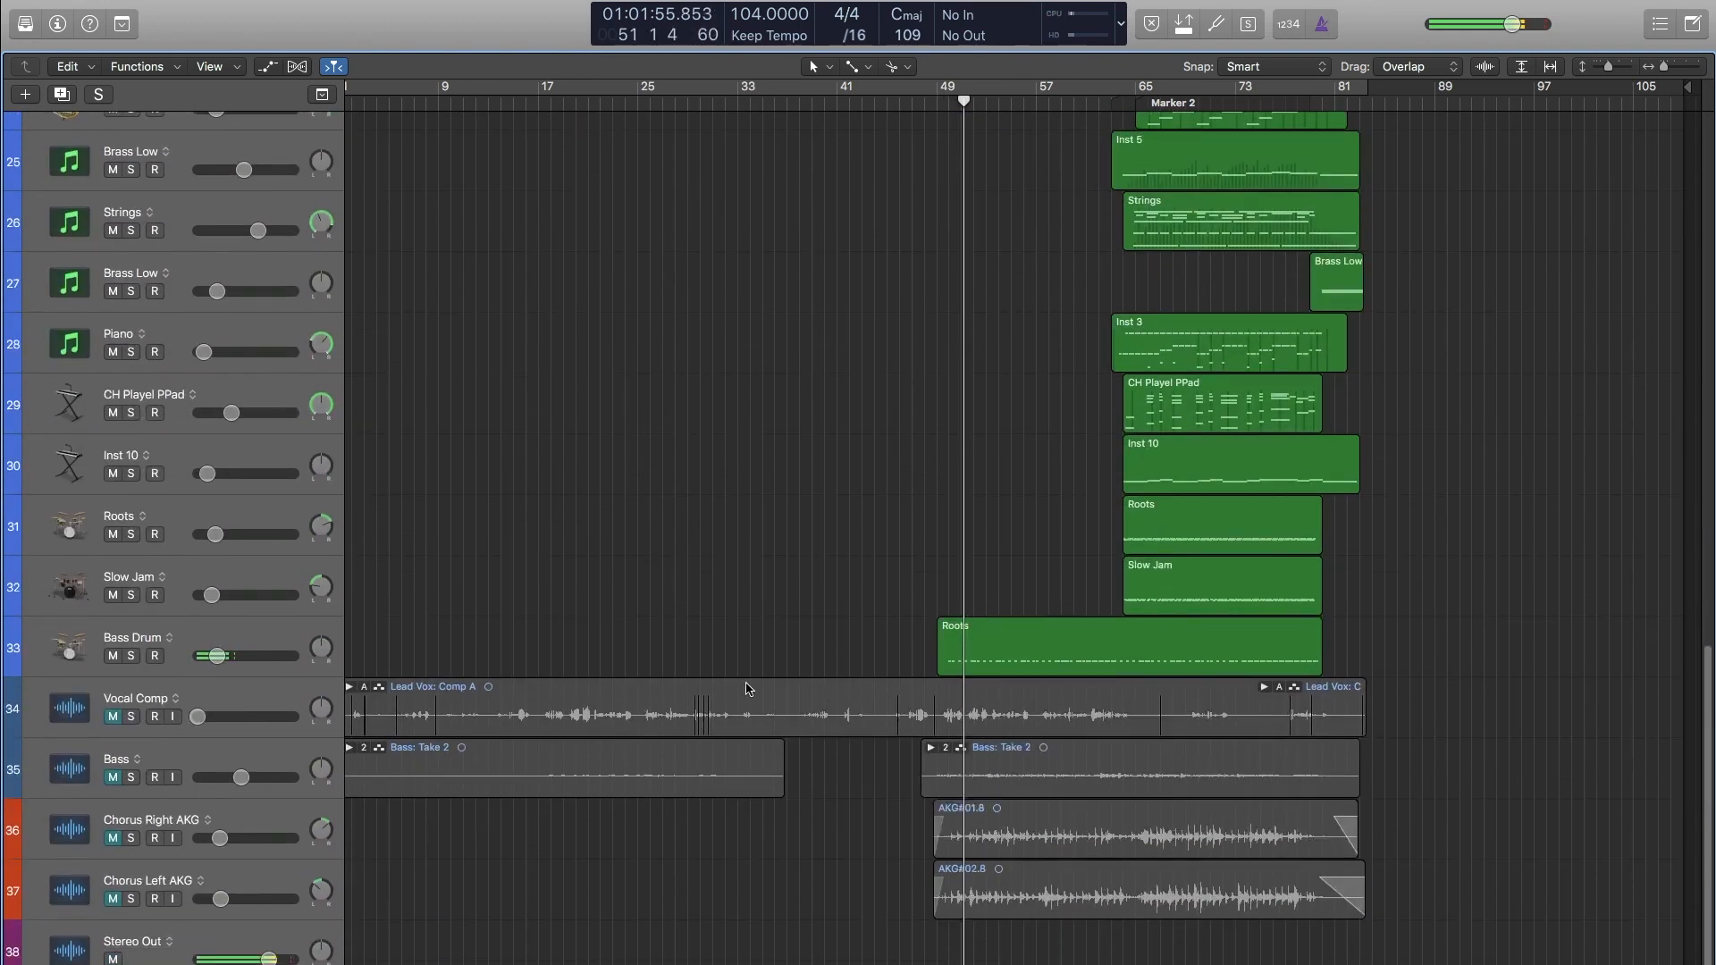
{"action": "left_click", "coordinate": [360, 626]}
{"action": "scroll", "coordinate": [1068, 659], "scroll_direction": "up", "scroll_amount": 5}
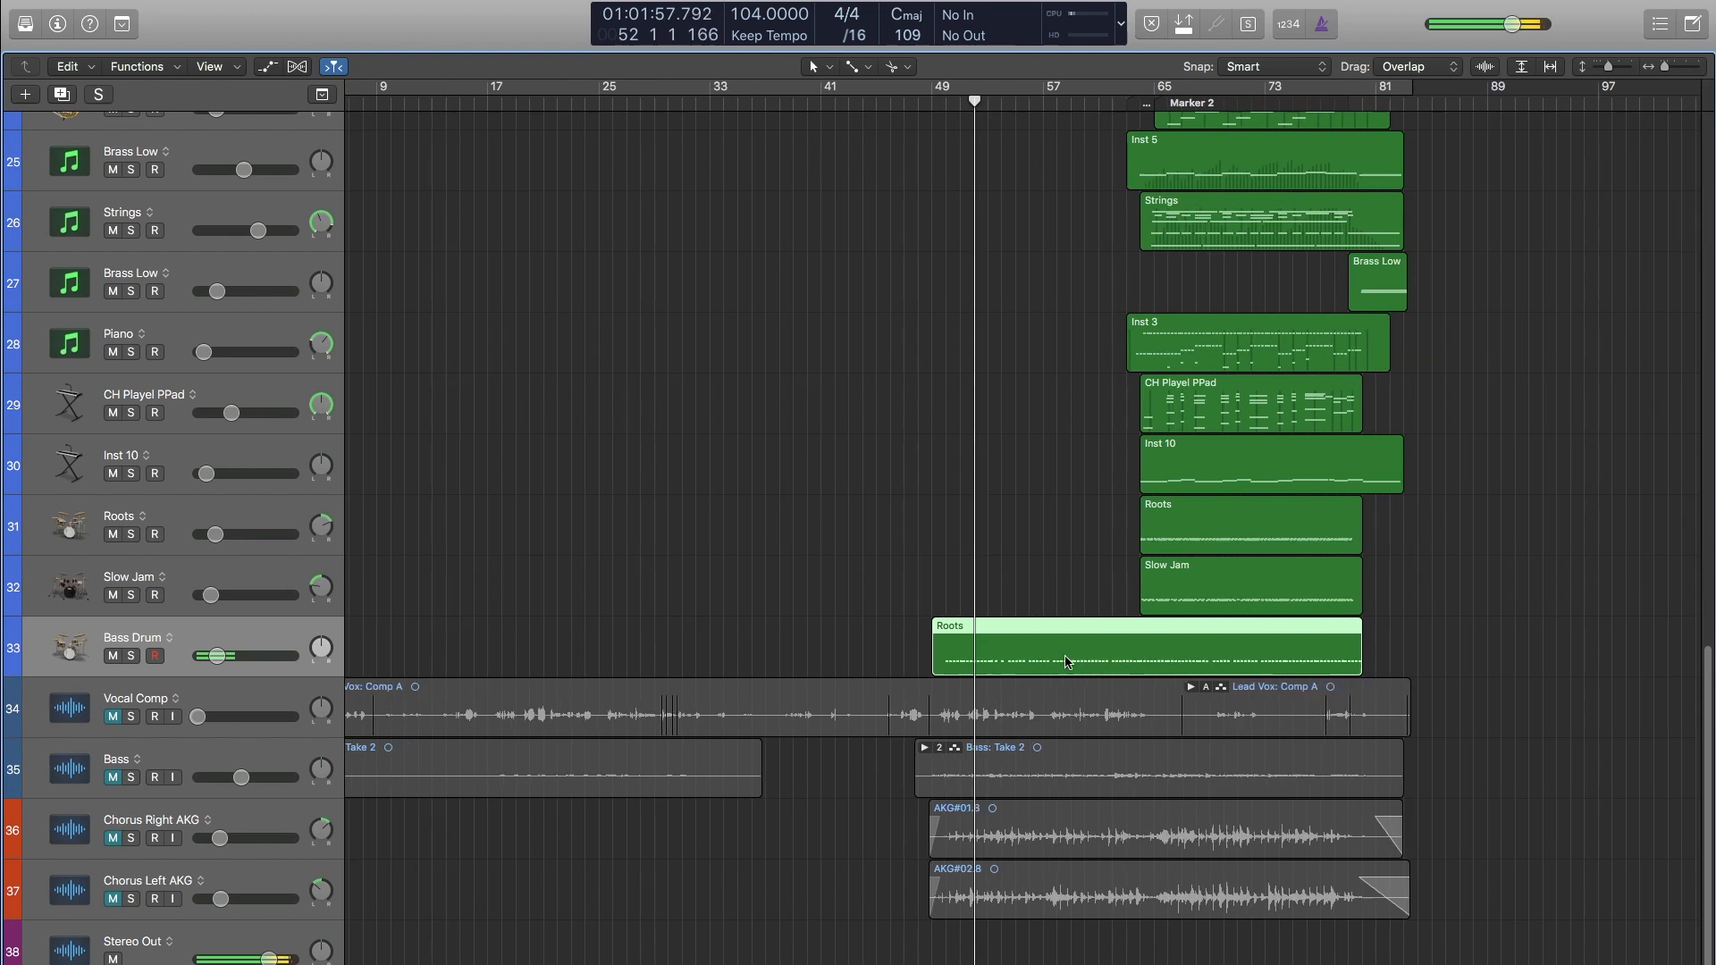
{"action": "scroll", "coordinate": [1088, 613], "scroll_direction": "right", "scroll_amount": 3}
{"action": "scroll", "coordinate": [1089, 613], "scroll_direction": "right", "scroll_amount": 6}
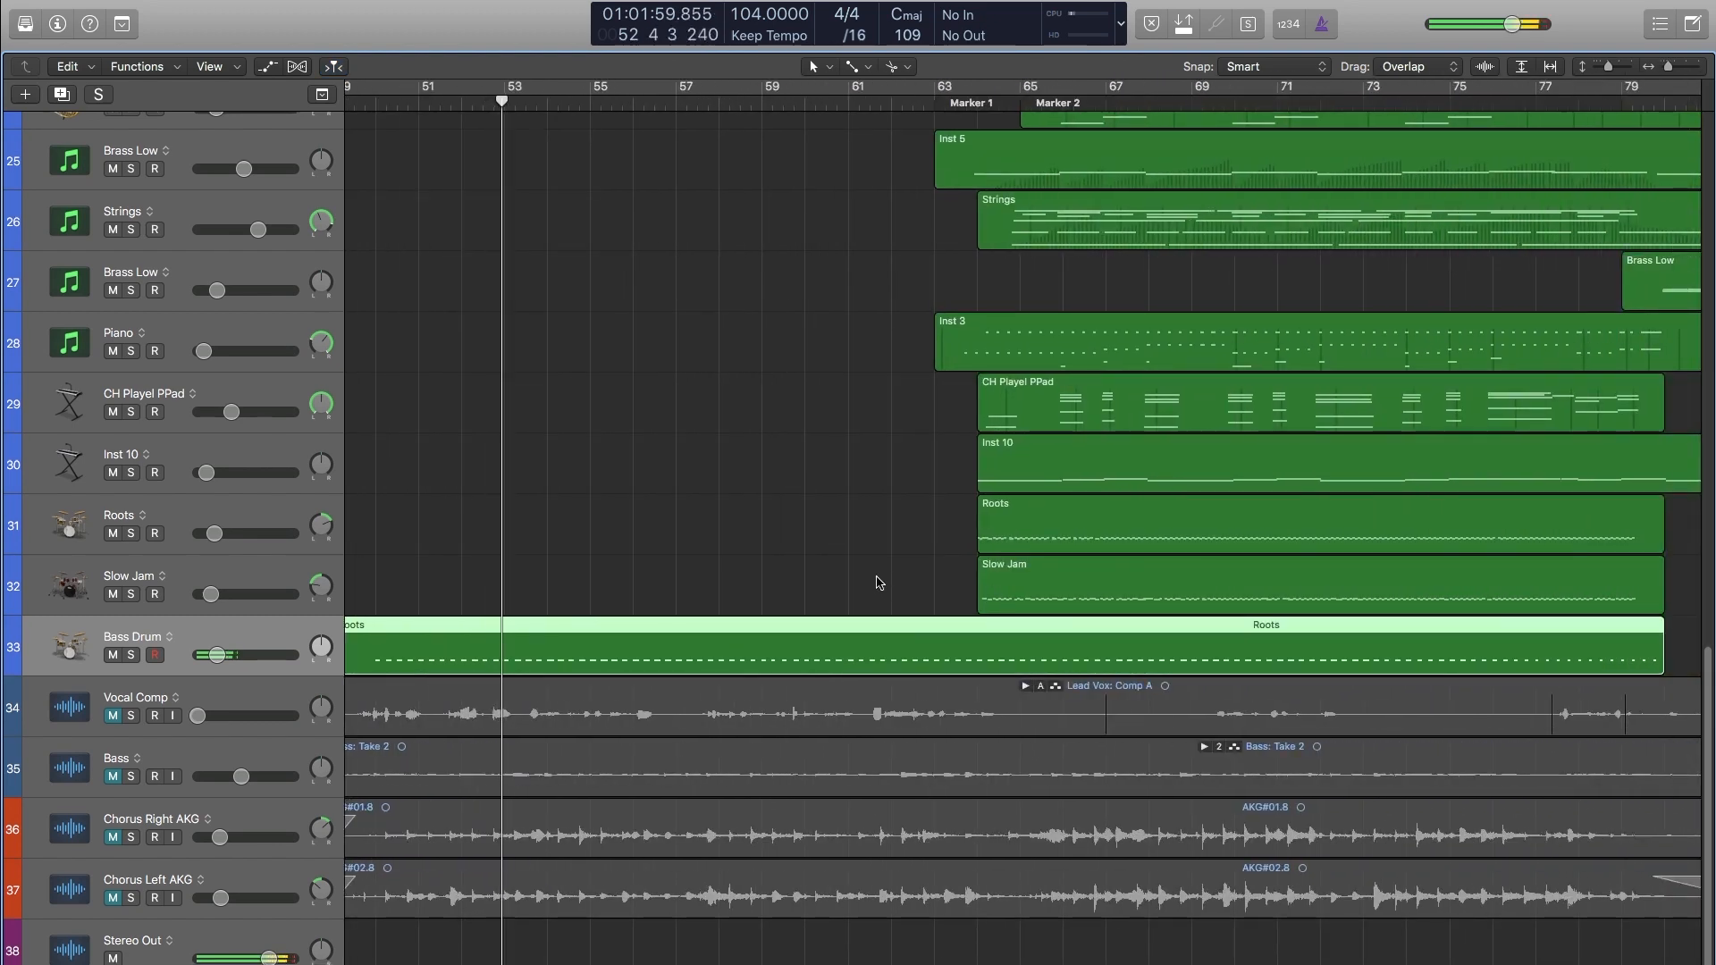
Follow the playback across the guitar, lead vocal and first backing vocal tracks from about bar 55 toward the ending.
{"action": "scroll", "coordinate": [738, 536], "scroll_direction": "up", "scroll_amount": 5}
{"action": "scroll", "coordinate": [738, 542], "scroll_direction": "up", "scroll_amount": 15}
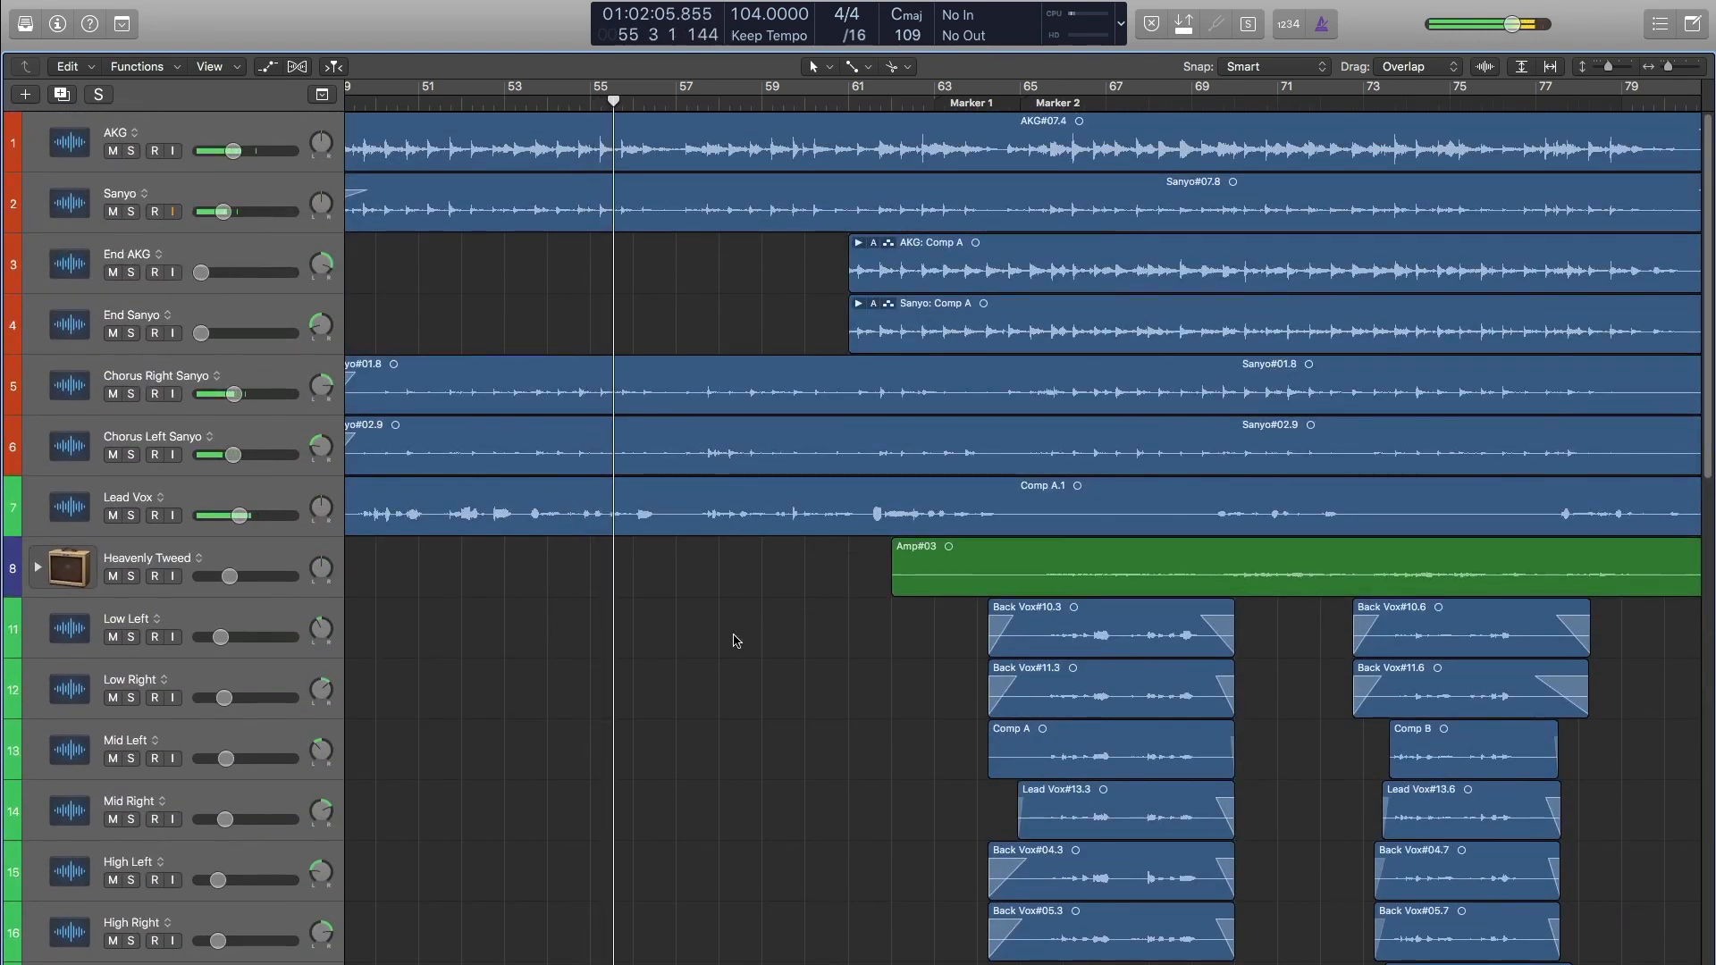
{"action": "scroll", "coordinate": [639, 603], "scroll_direction": "left", "scroll_amount": 10}
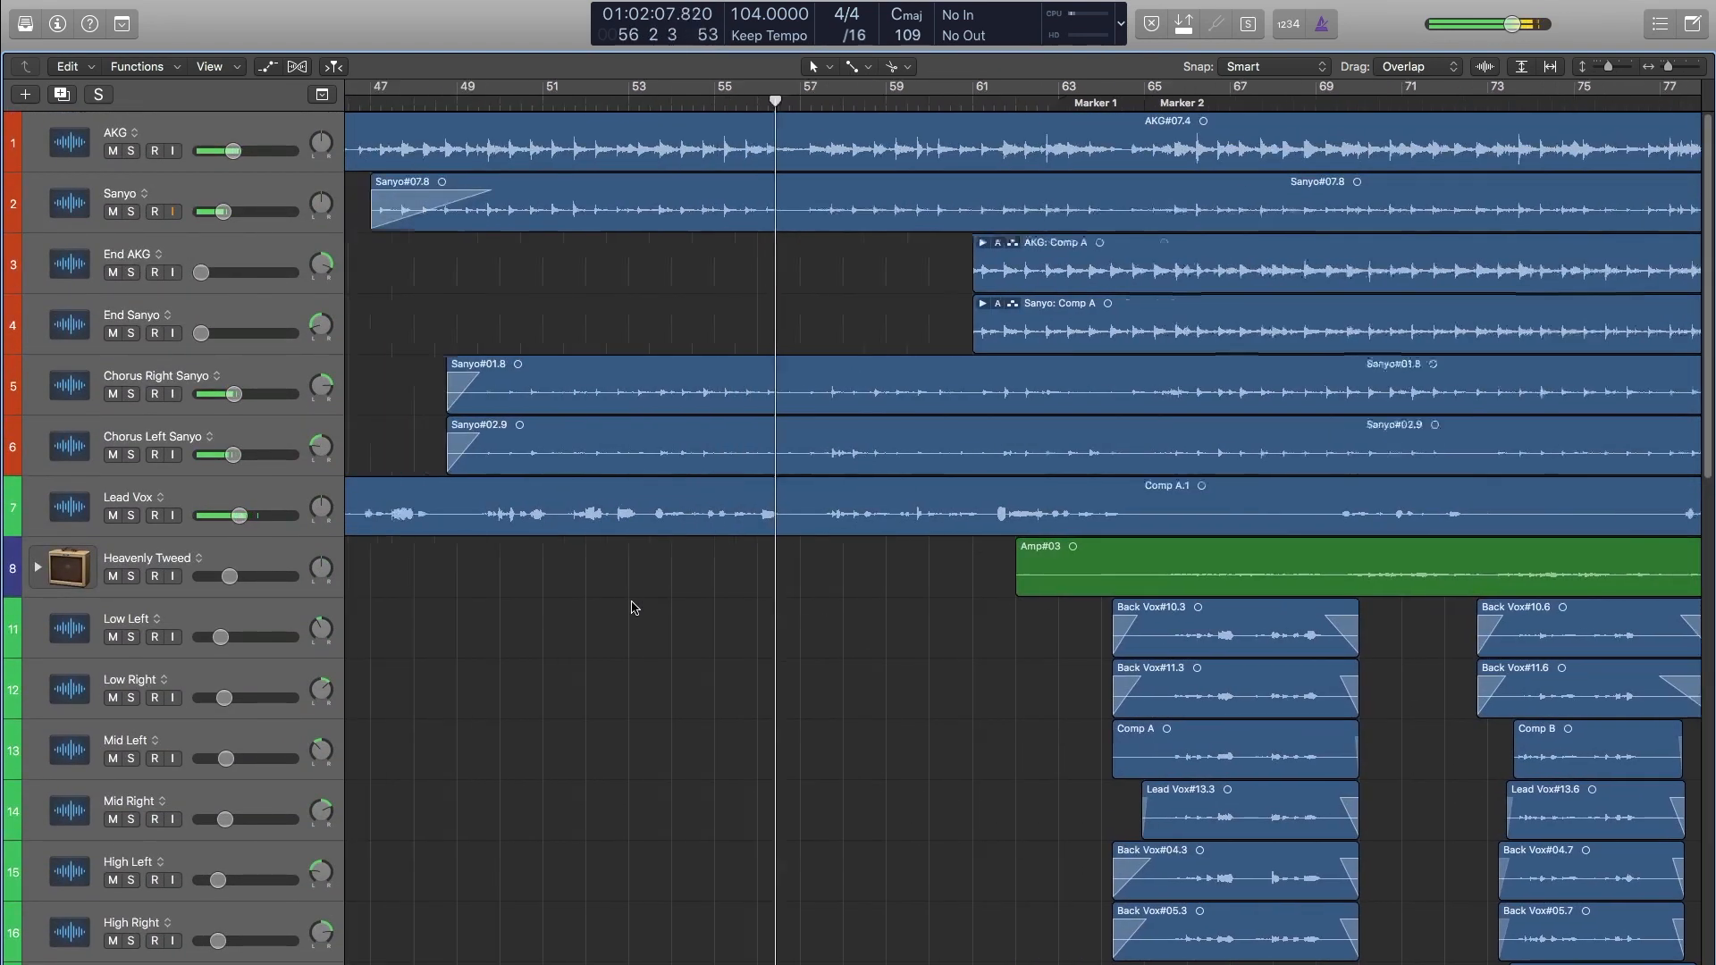
{"action": "scroll", "coordinate": [881, 594], "scroll_direction": "down", "scroll_amount": 8}
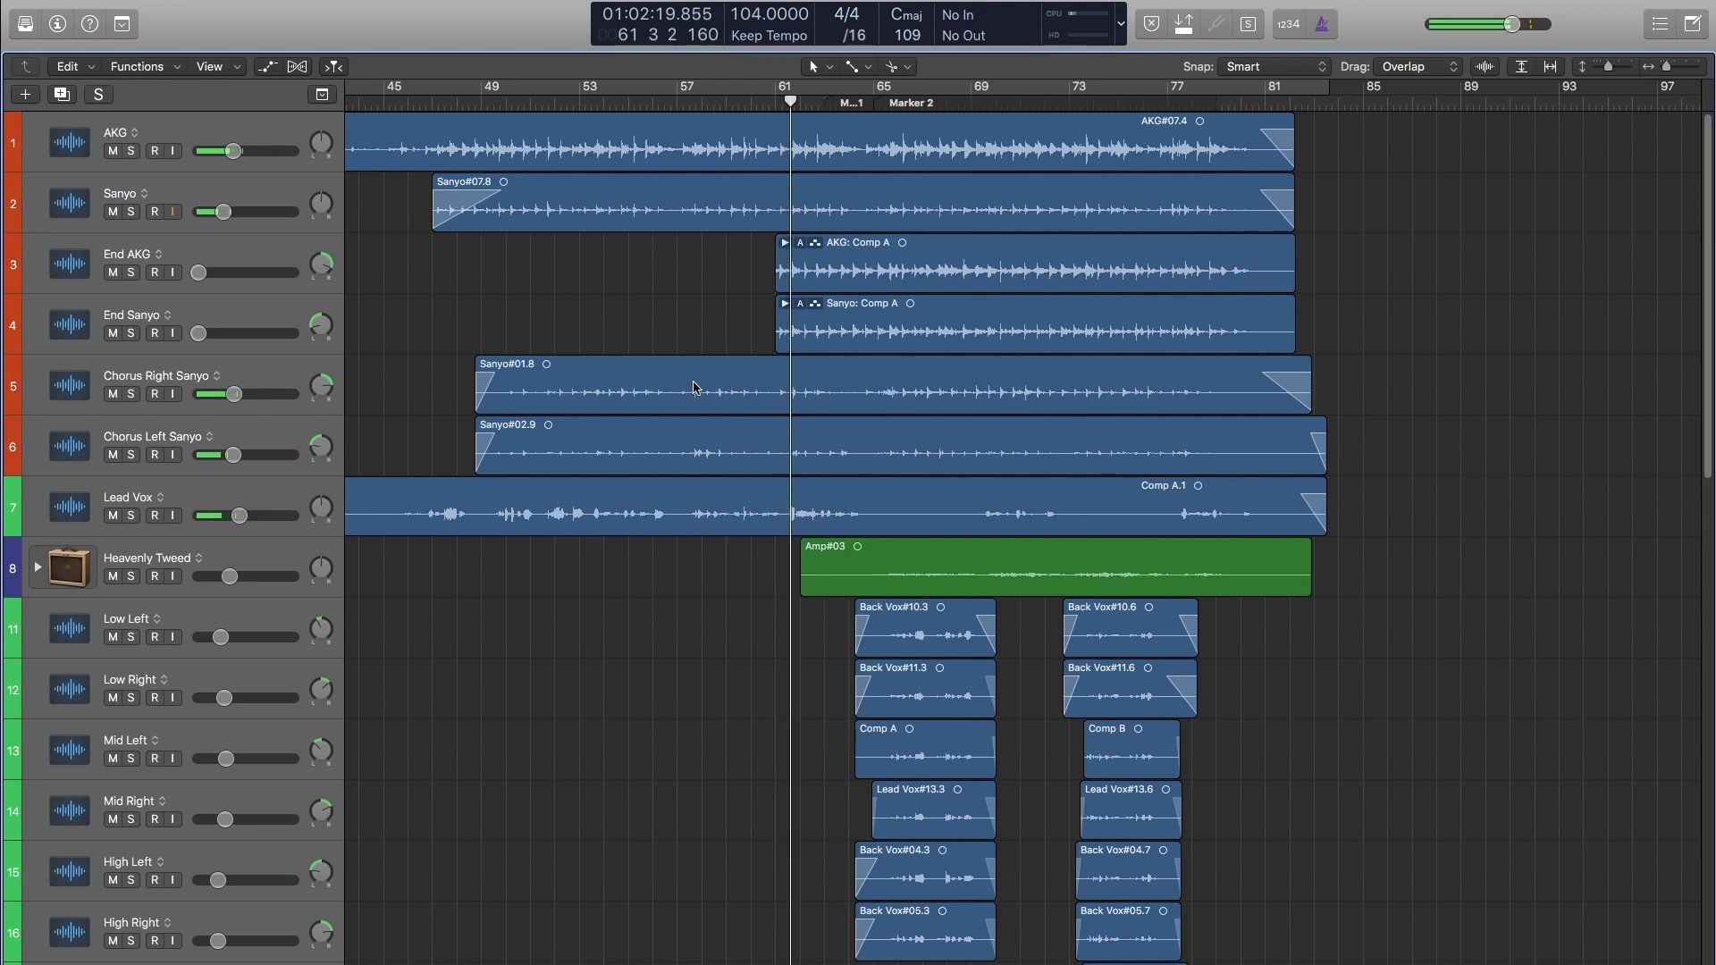
Select the End AKG track and briefly show track automation to inspect the End AKG and End Sanyo volume fade-ins.
{"action": "left_click", "coordinate": [221, 256]}
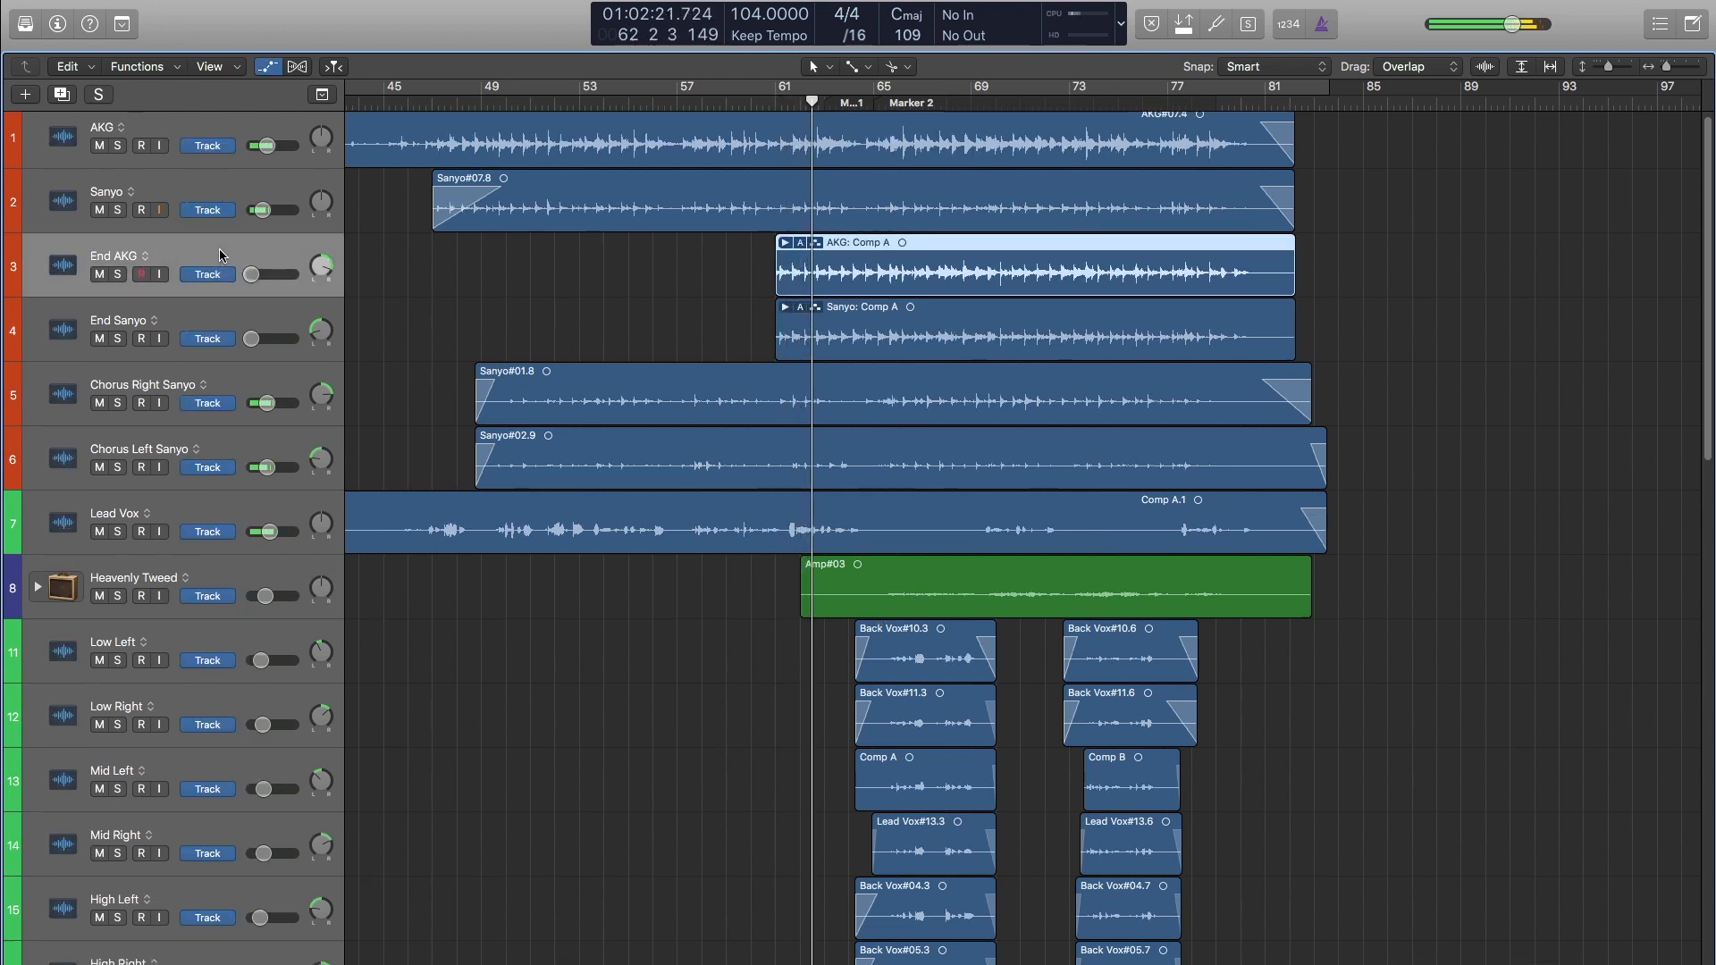
{"action": "key", "text": "a"}
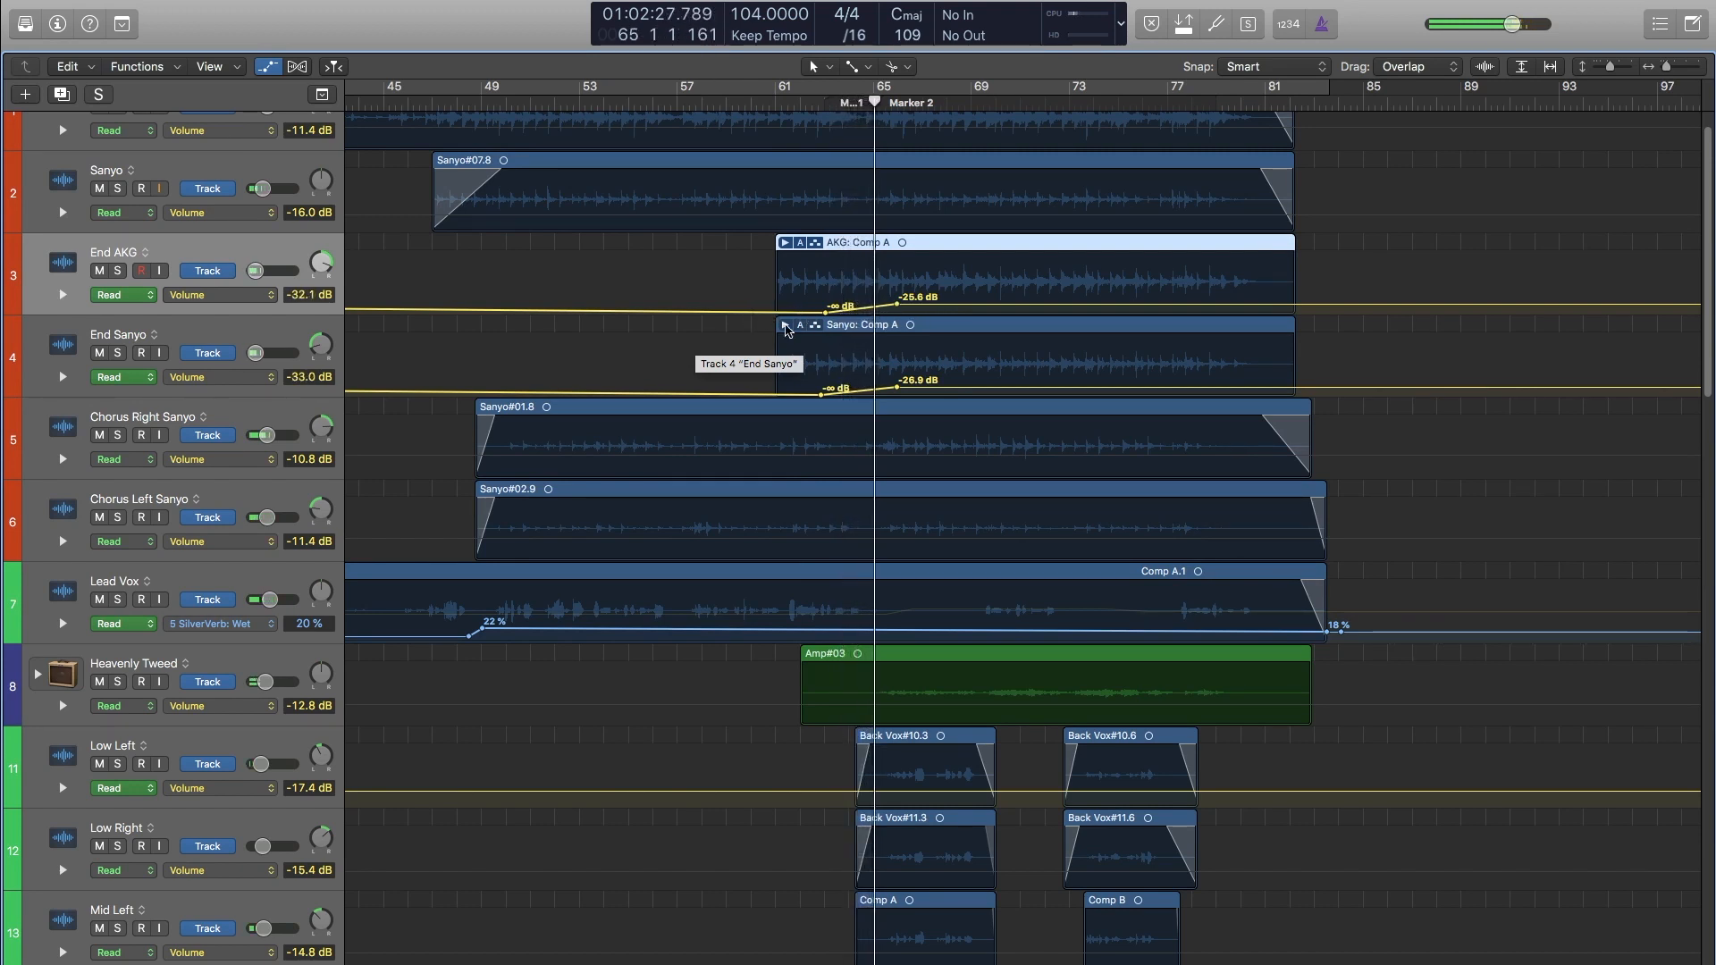
{"action": "key", "text": "a"}
Examine the ending instruments, first backing vocal group and end guitars during playback from about bar 66 to bar 71.
{"action": "scroll", "coordinate": [762, 454], "scroll_direction": "down", "scroll_amount": 10}
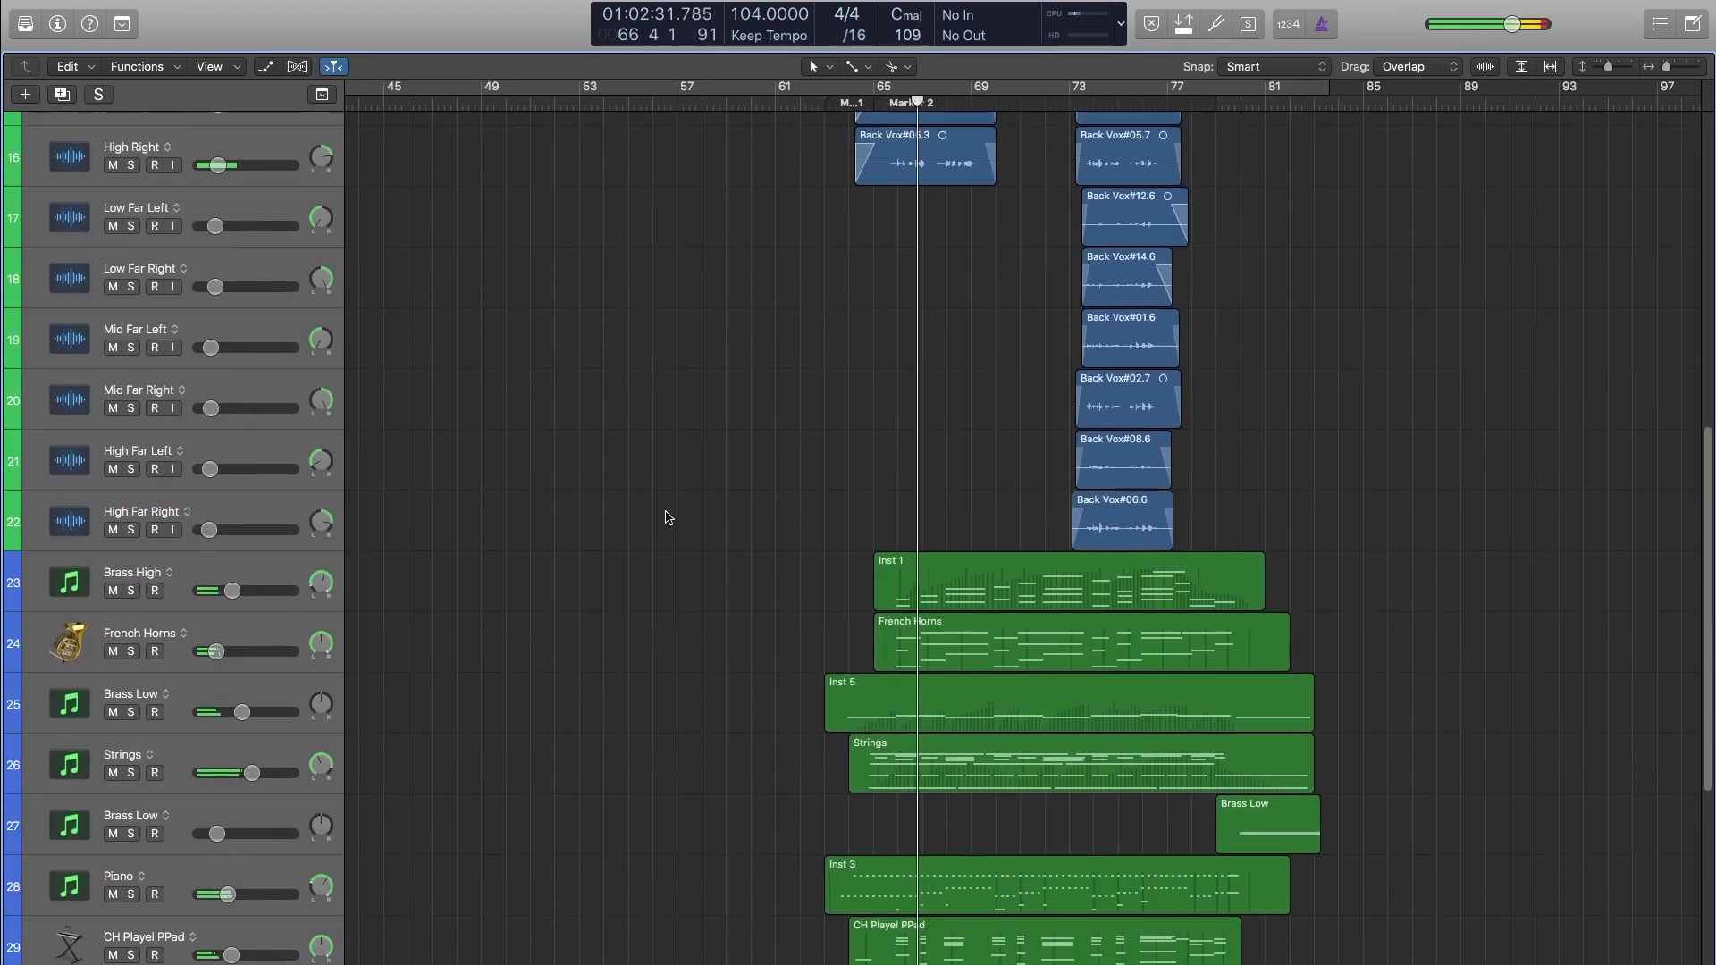
{"action": "scroll", "coordinate": [670, 520], "scroll_direction": "up", "scroll_amount": 10}
{"action": "scroll", "coordinate": [675, 522], "scroll_direction": "up", "scroll_amount": 1}
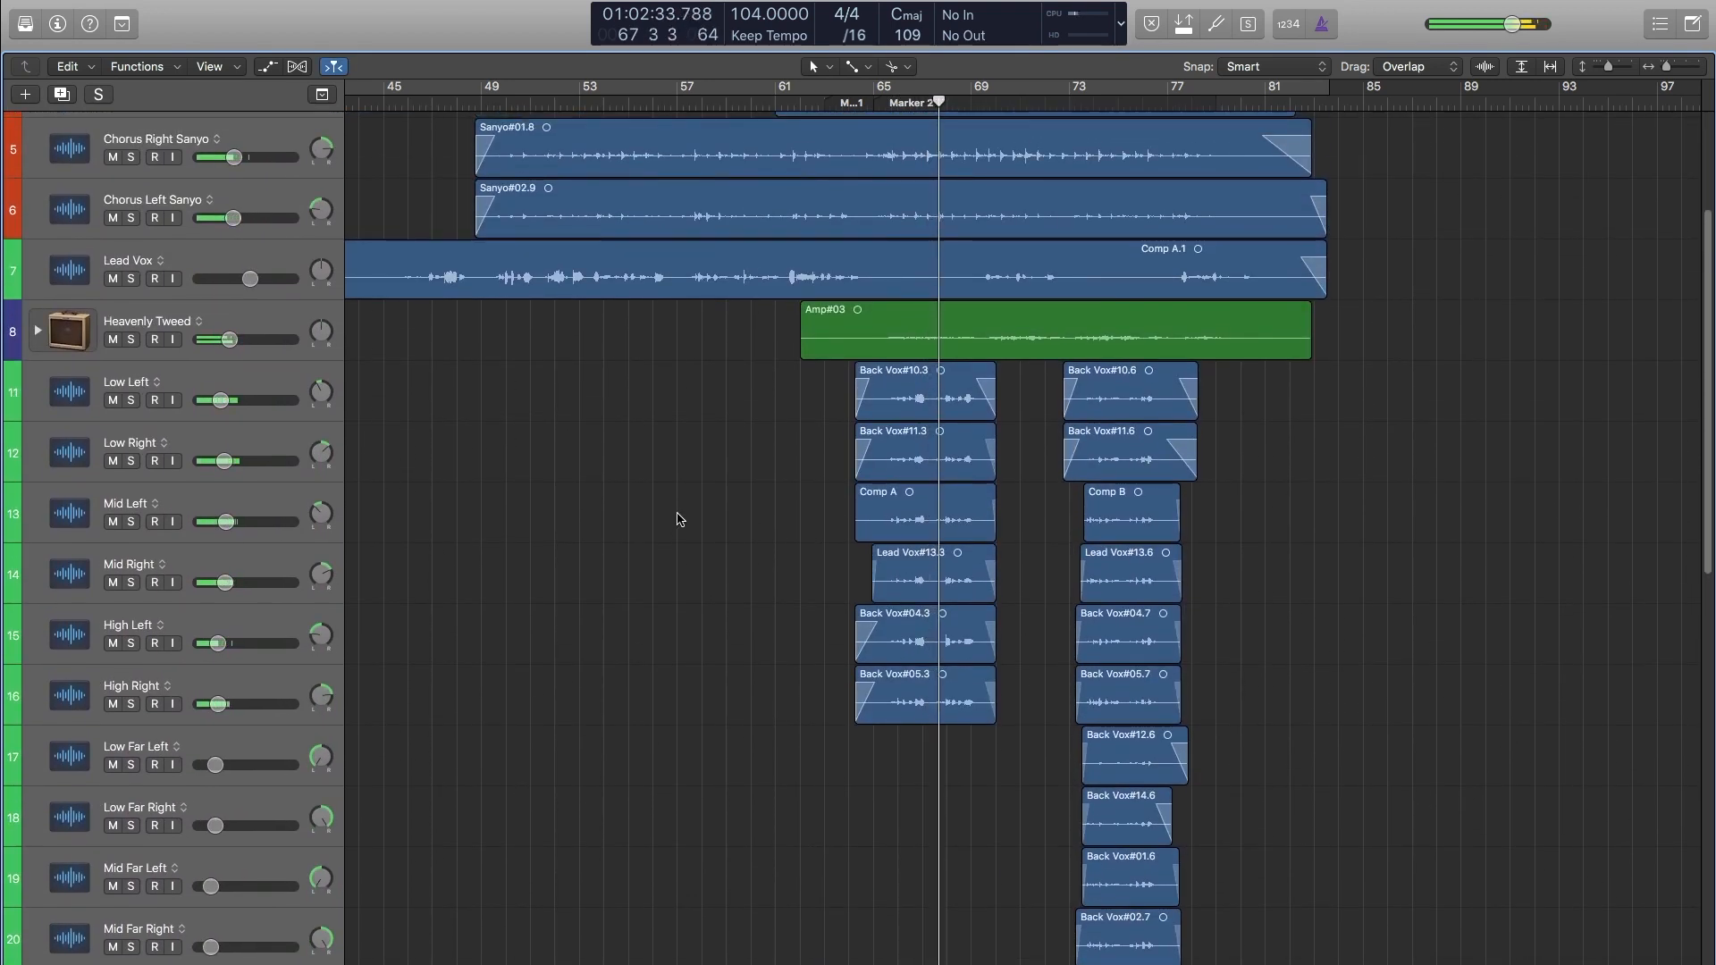
{"action": "scroll", "coordinate": [679, 519], "scroll_direction": "up", "scroll_amount": 4}
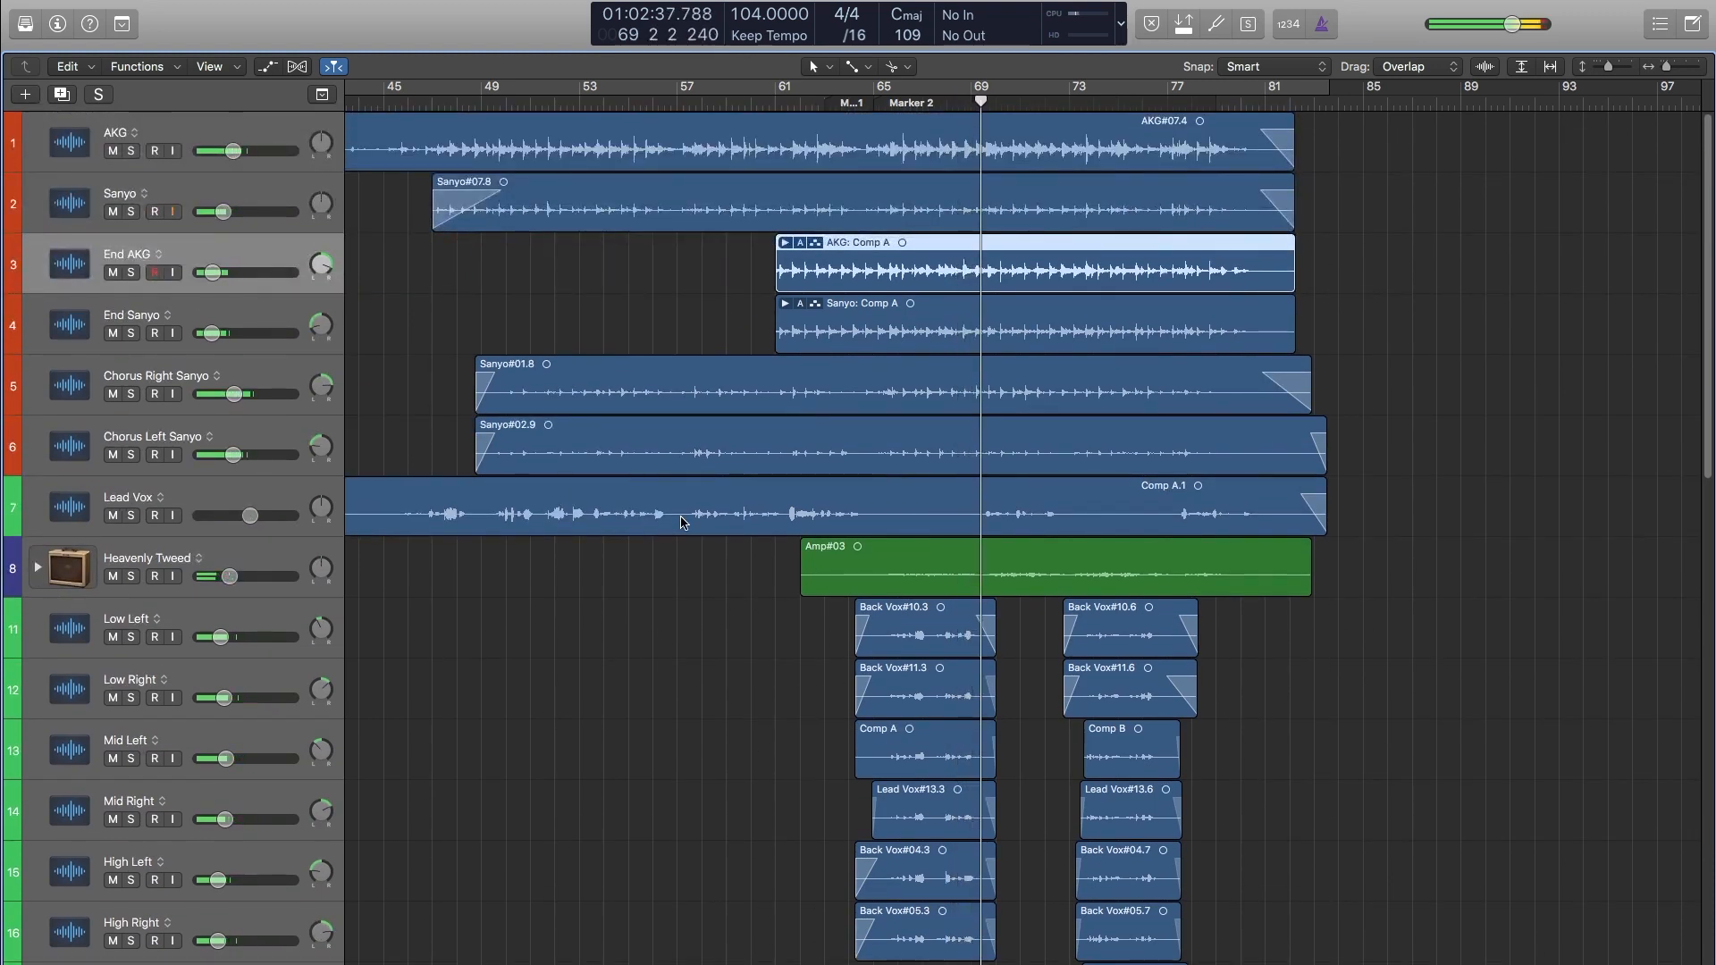
{"action": "scroll", "coordinate": [678, 689], "scroll_direction": "right", "scroll_amount": 5}
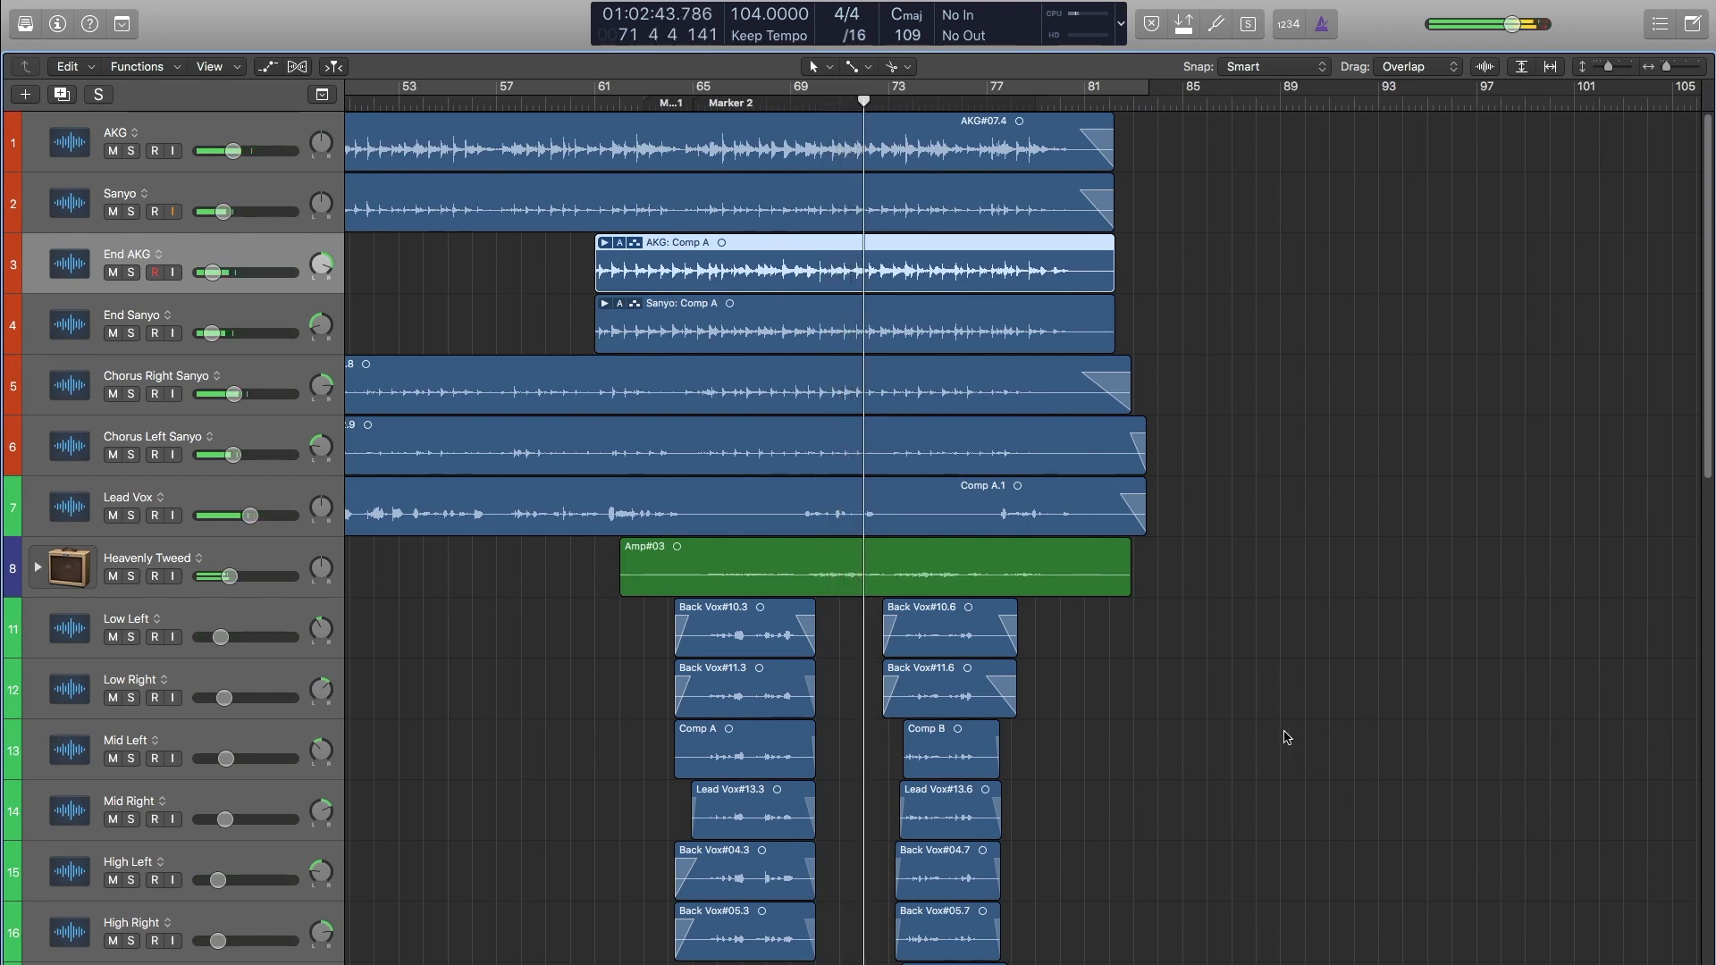
Follow the second backing vocal group down to the brass, strings, piano and drum tracks during playback from bar 72 to 77.
{"action": "scroll", "coordinate": [1288, 736], "scroll_direction": "down", "scroll_amount": 8}
{"action": "scroll", "coordinate": [1287, 745], "scroll_direction": "down", "scroll_amount": 2}
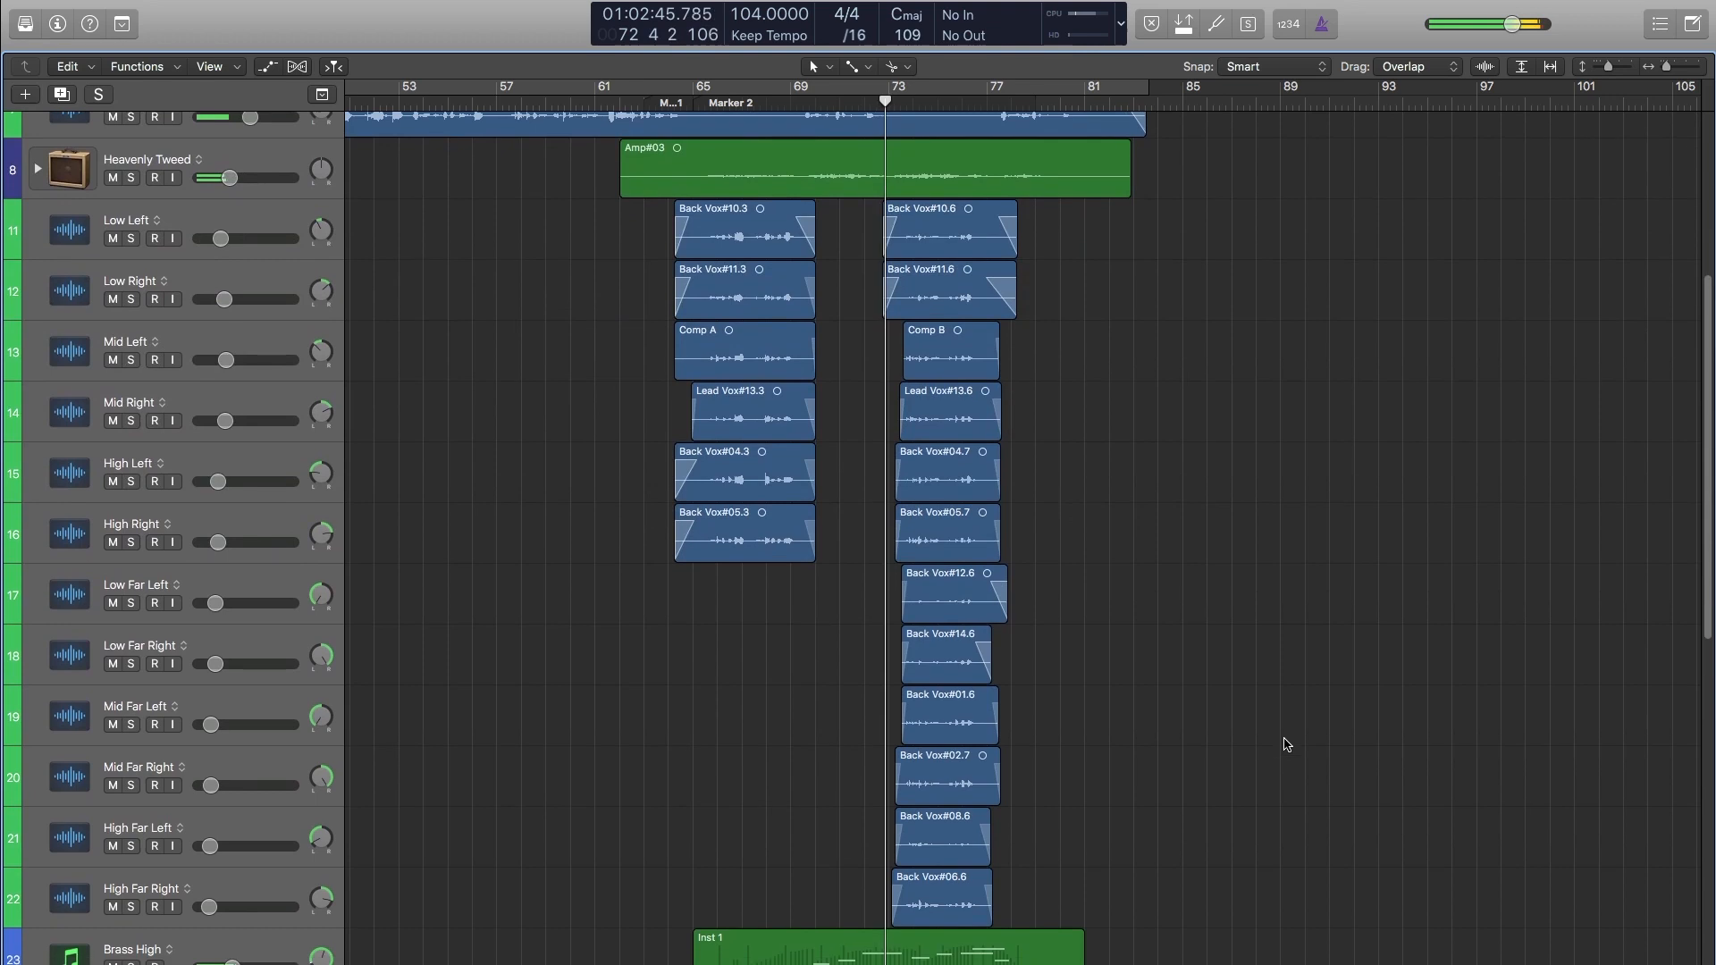
{"action": "scroll", "coordinate": [1287, 744], "scroll_direction": "down", "scroll_amount": 5}
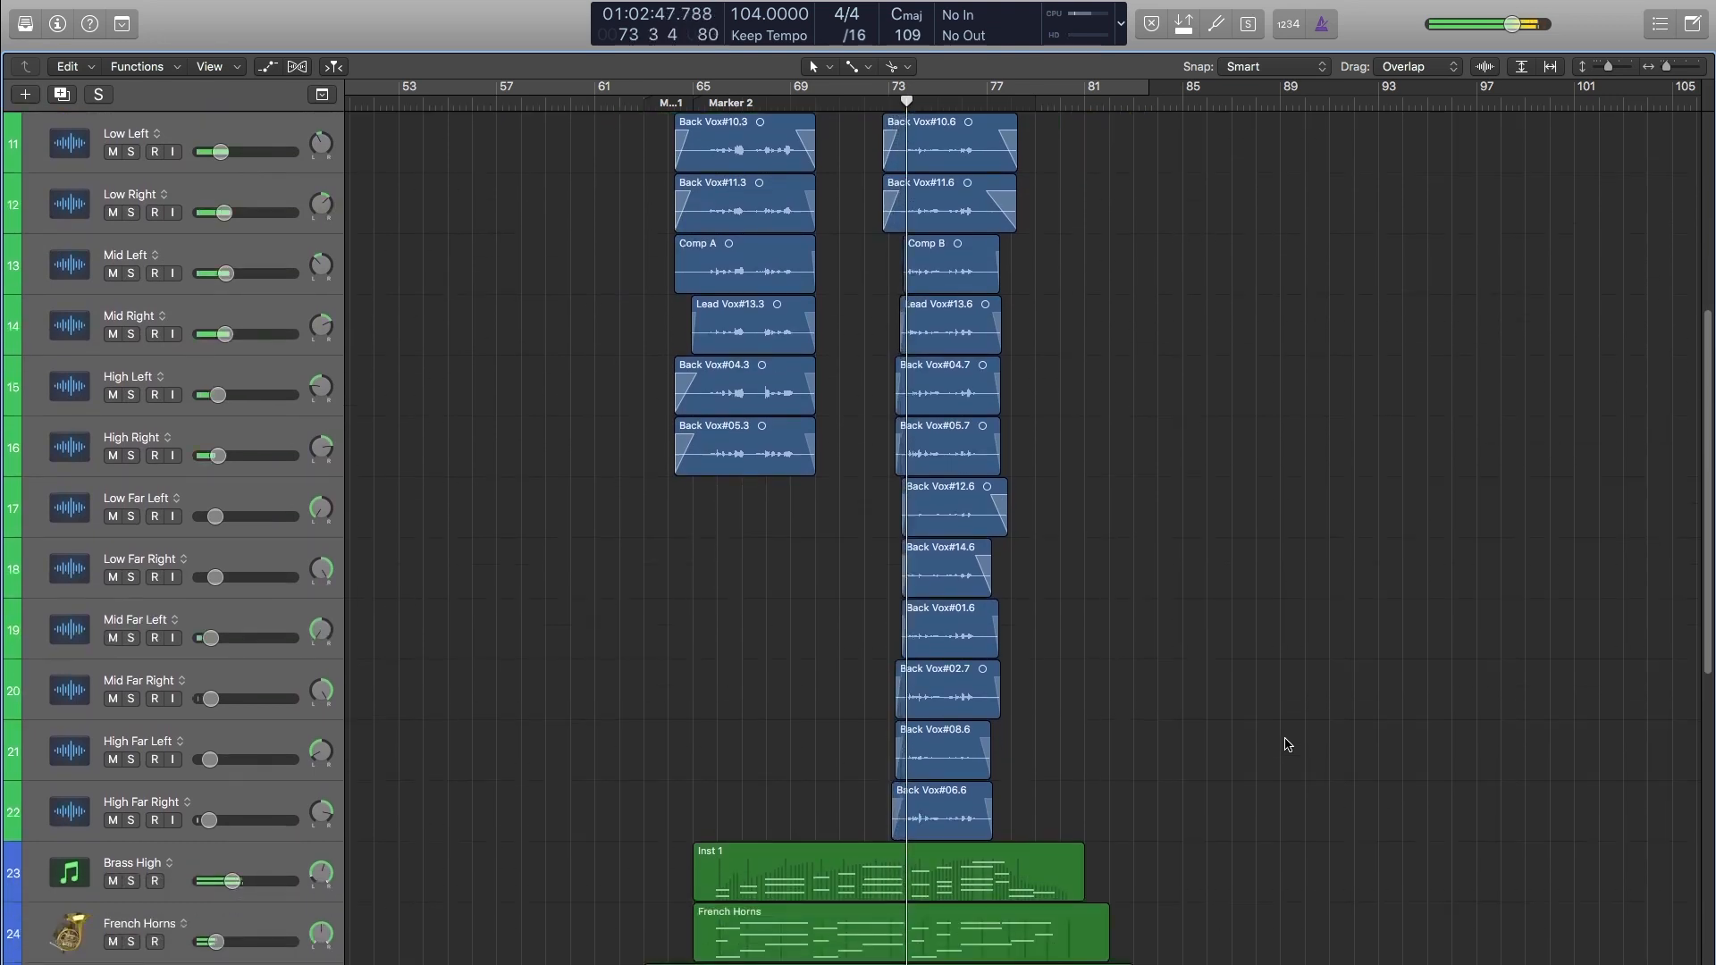
{"action": "scroll", "coordinate": [1287, 744], "scroll_direction": "down", "scroll_amount": 2}
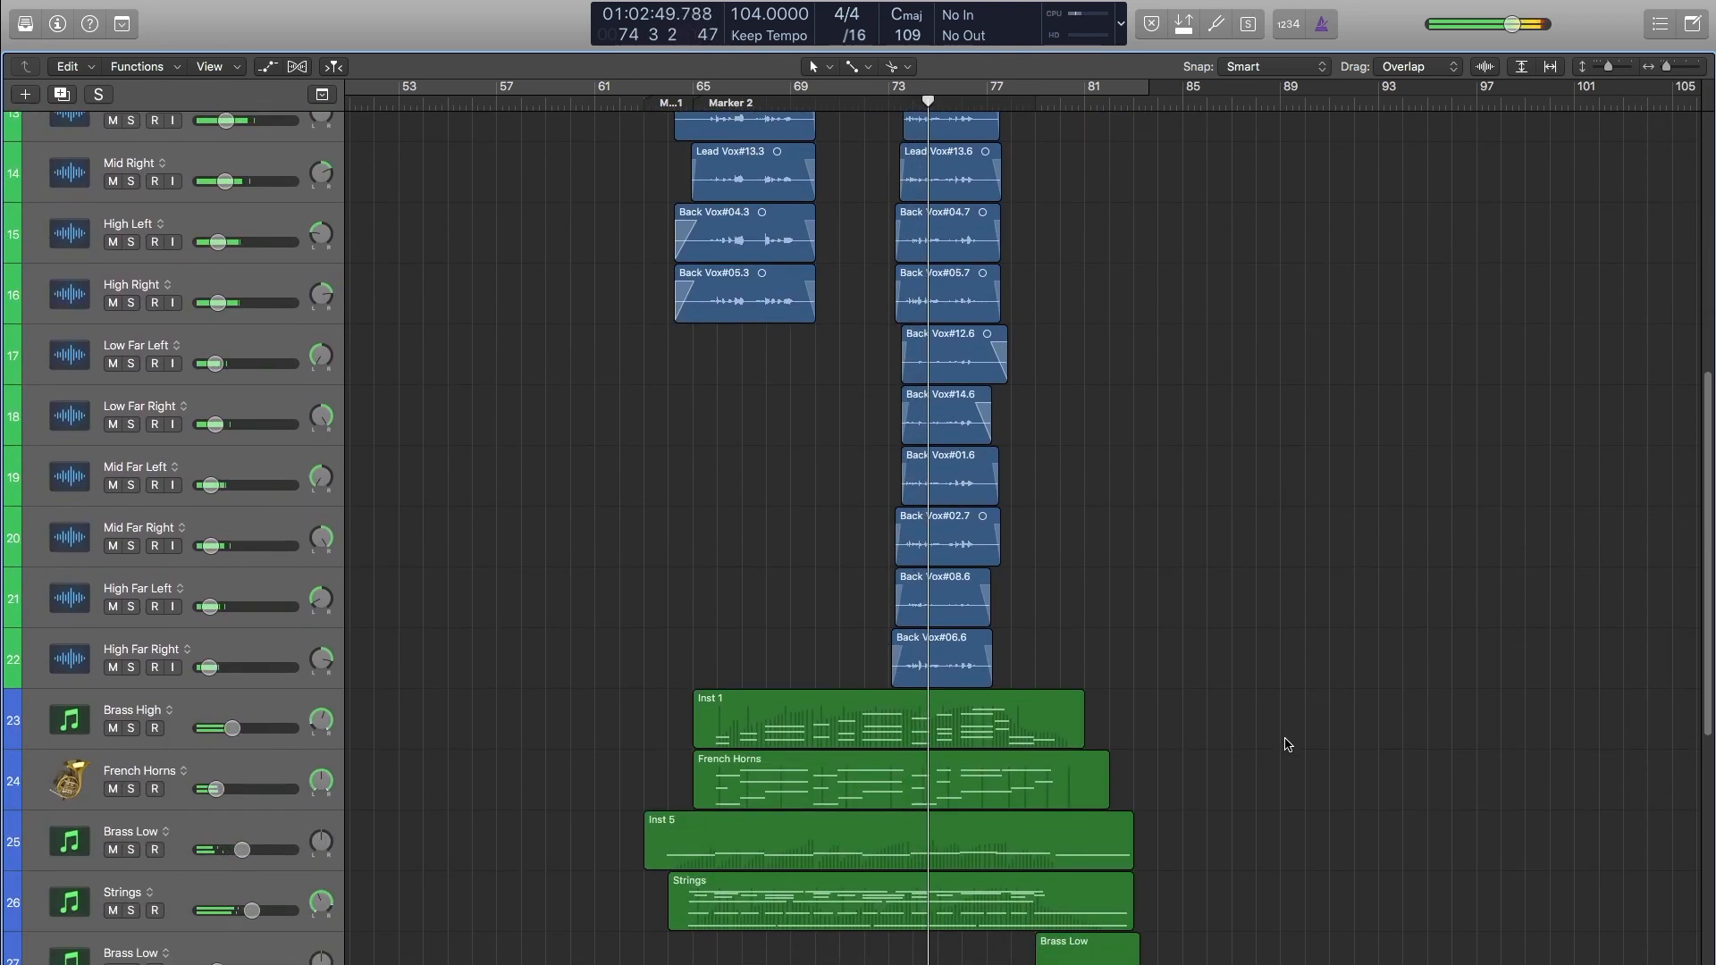
{"action": "scroll", "coordinate": [1287, 745], "scroll_direction": "down", "scroll_amount": 7}
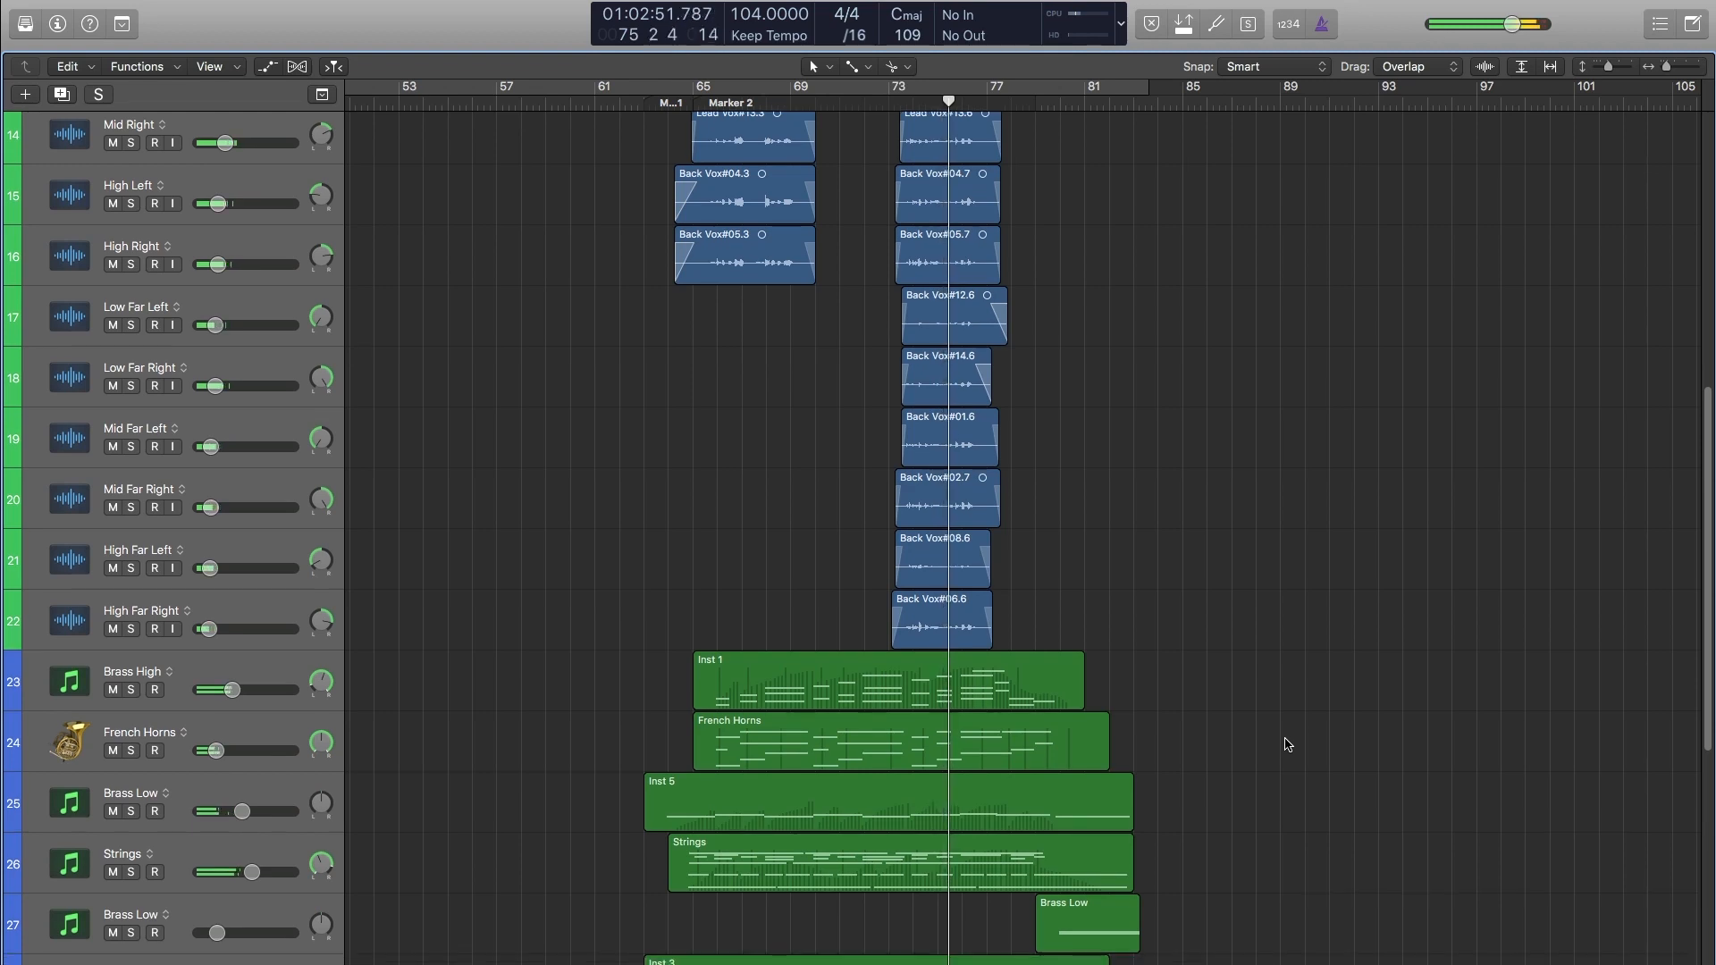
{"action": "scroll", "coordinate": [1287, 745], "scroll_direction": "down", "scroll_amount": 4}
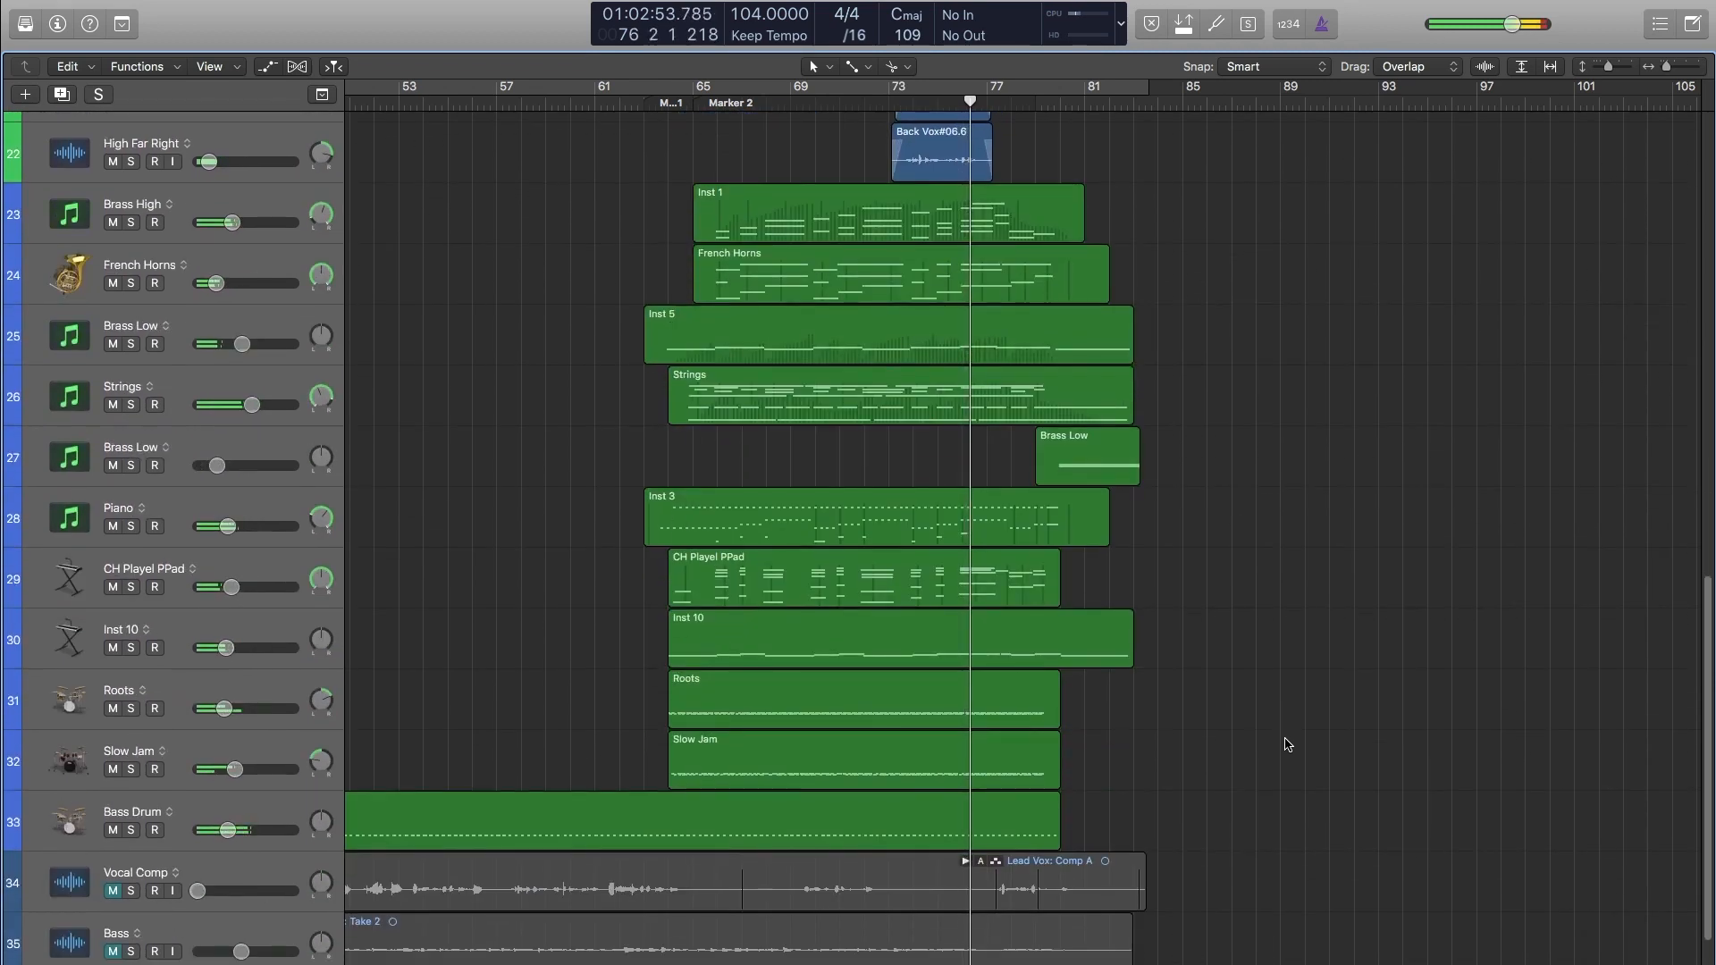
{"action": "scroll", "coordinate": [1287, 744], "scroll_direction": "down", "scroll_amount": 1}
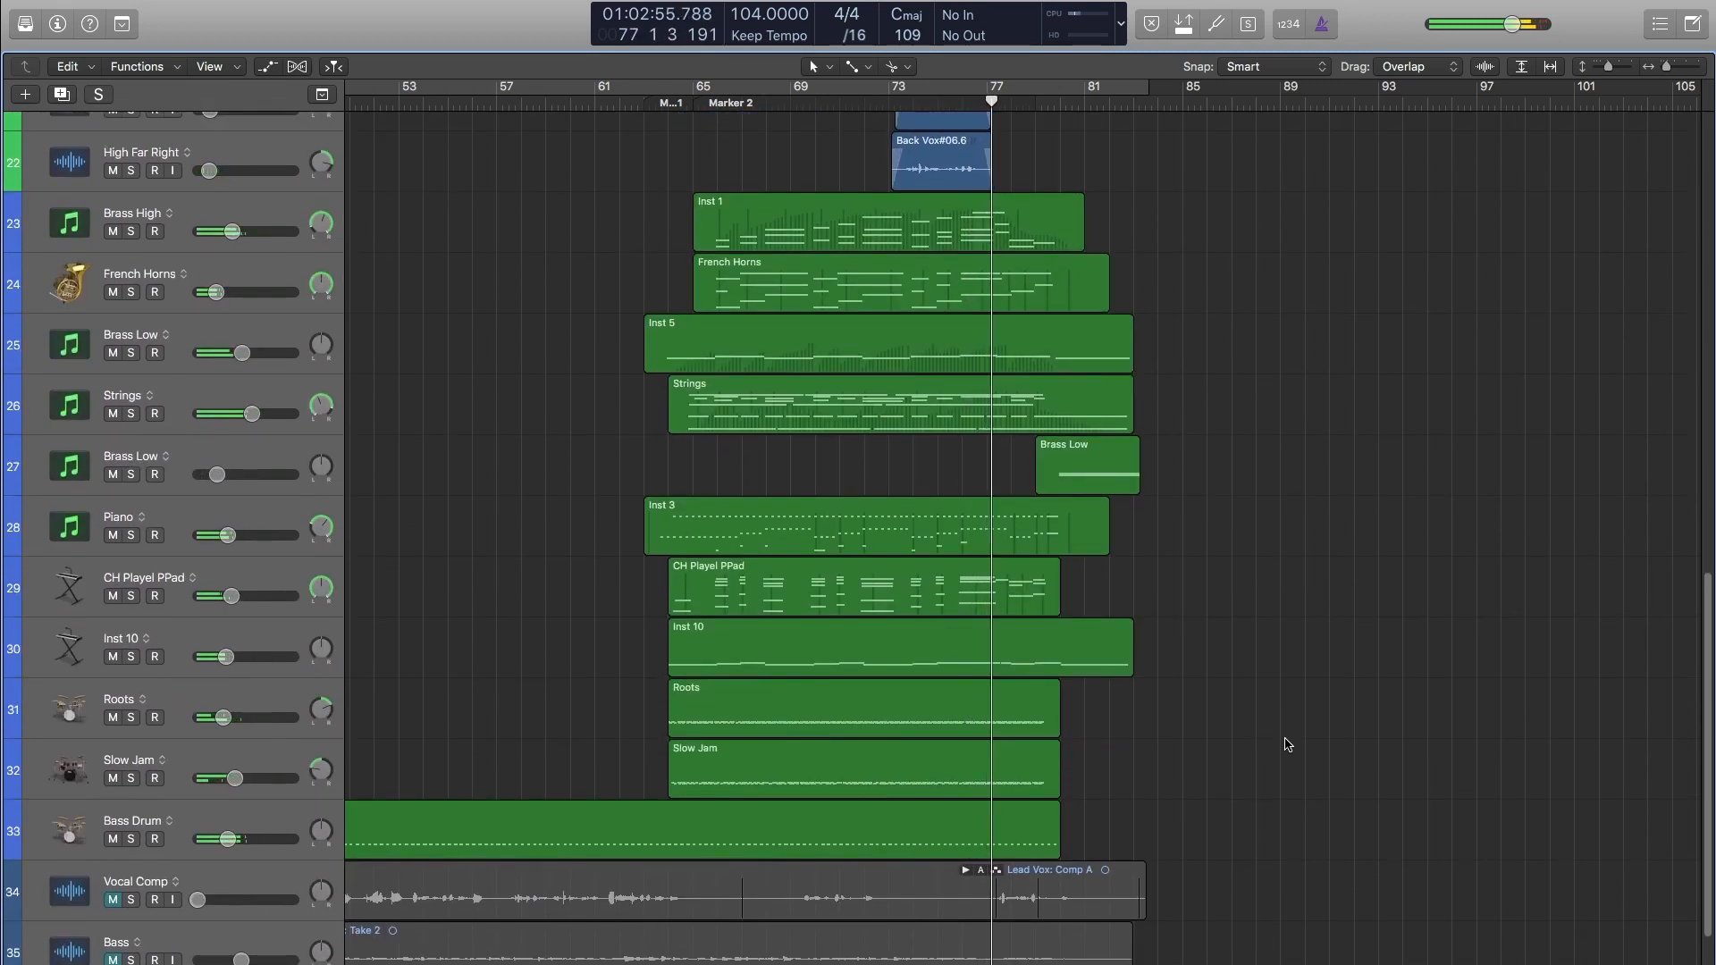
Follow the final bars from the ending instruments back up to the guitar tracks and stop playback at bar 82.
{"action": "scroll", "coordinate": [1287, 745], "scroll_direction": "up", "scroll_amount": 2}
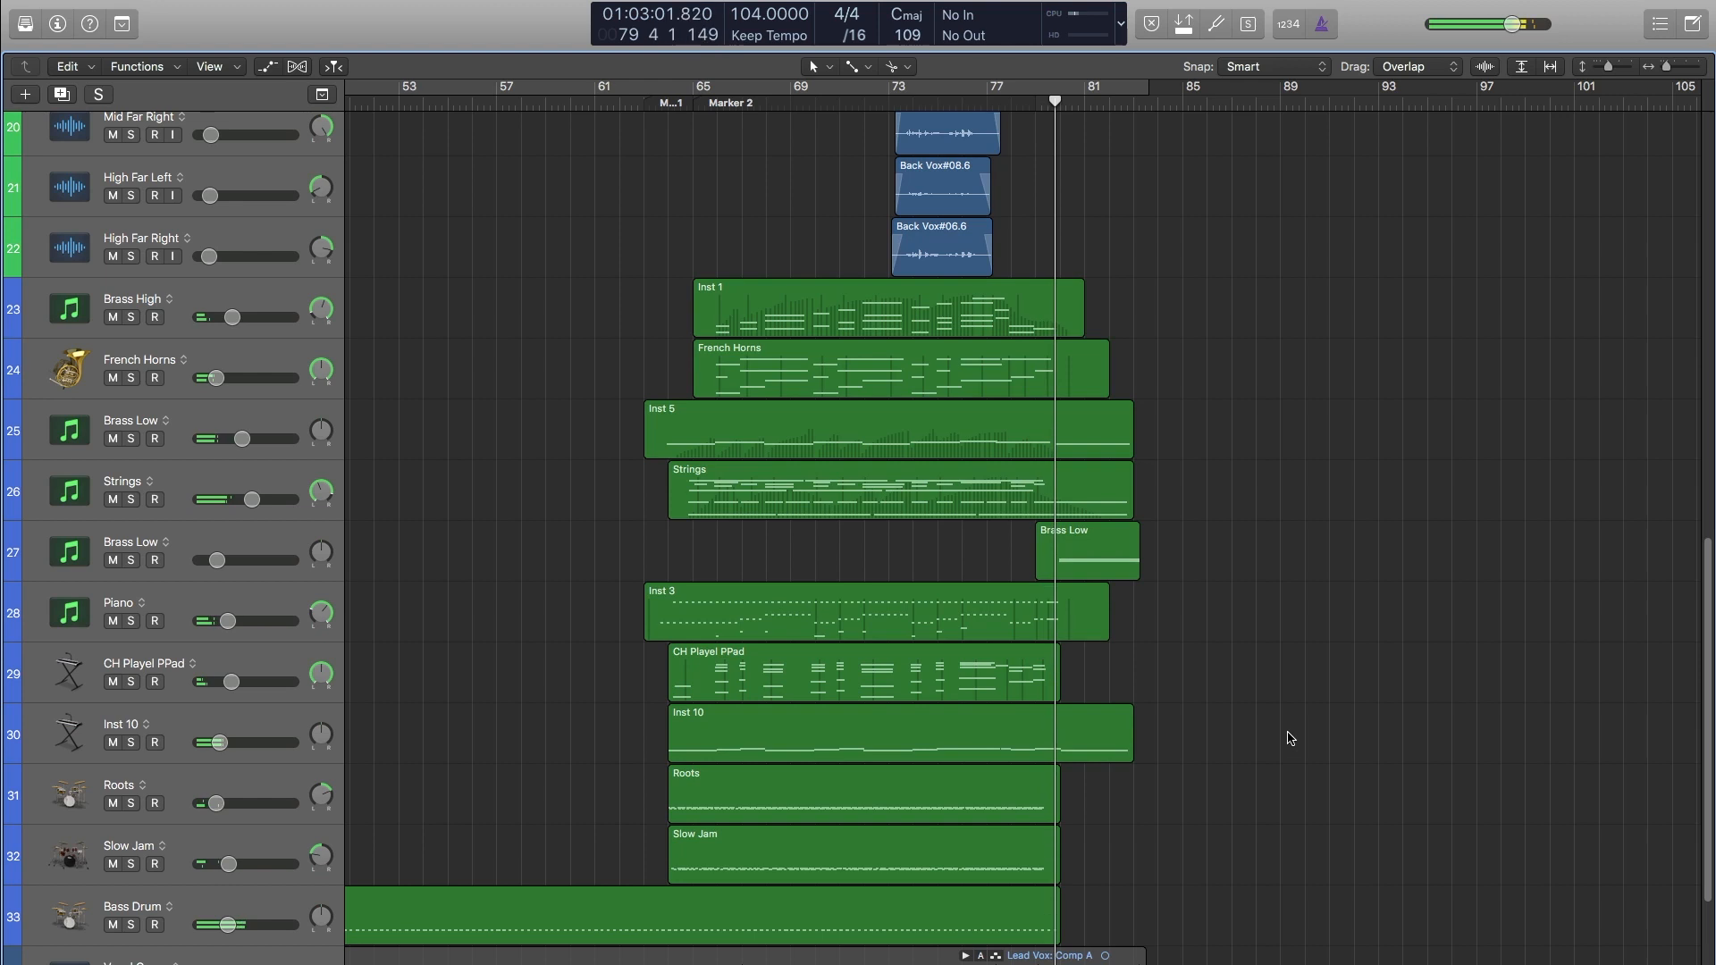
{"action": "scroll", "coordinate": [1294, 728], "scroll_direction": "up", "scroll_amount": 2}
{"action": "scroll", "coordinate": [1294, 728], "scroll_direction": "up", "scroll_amount": 15}
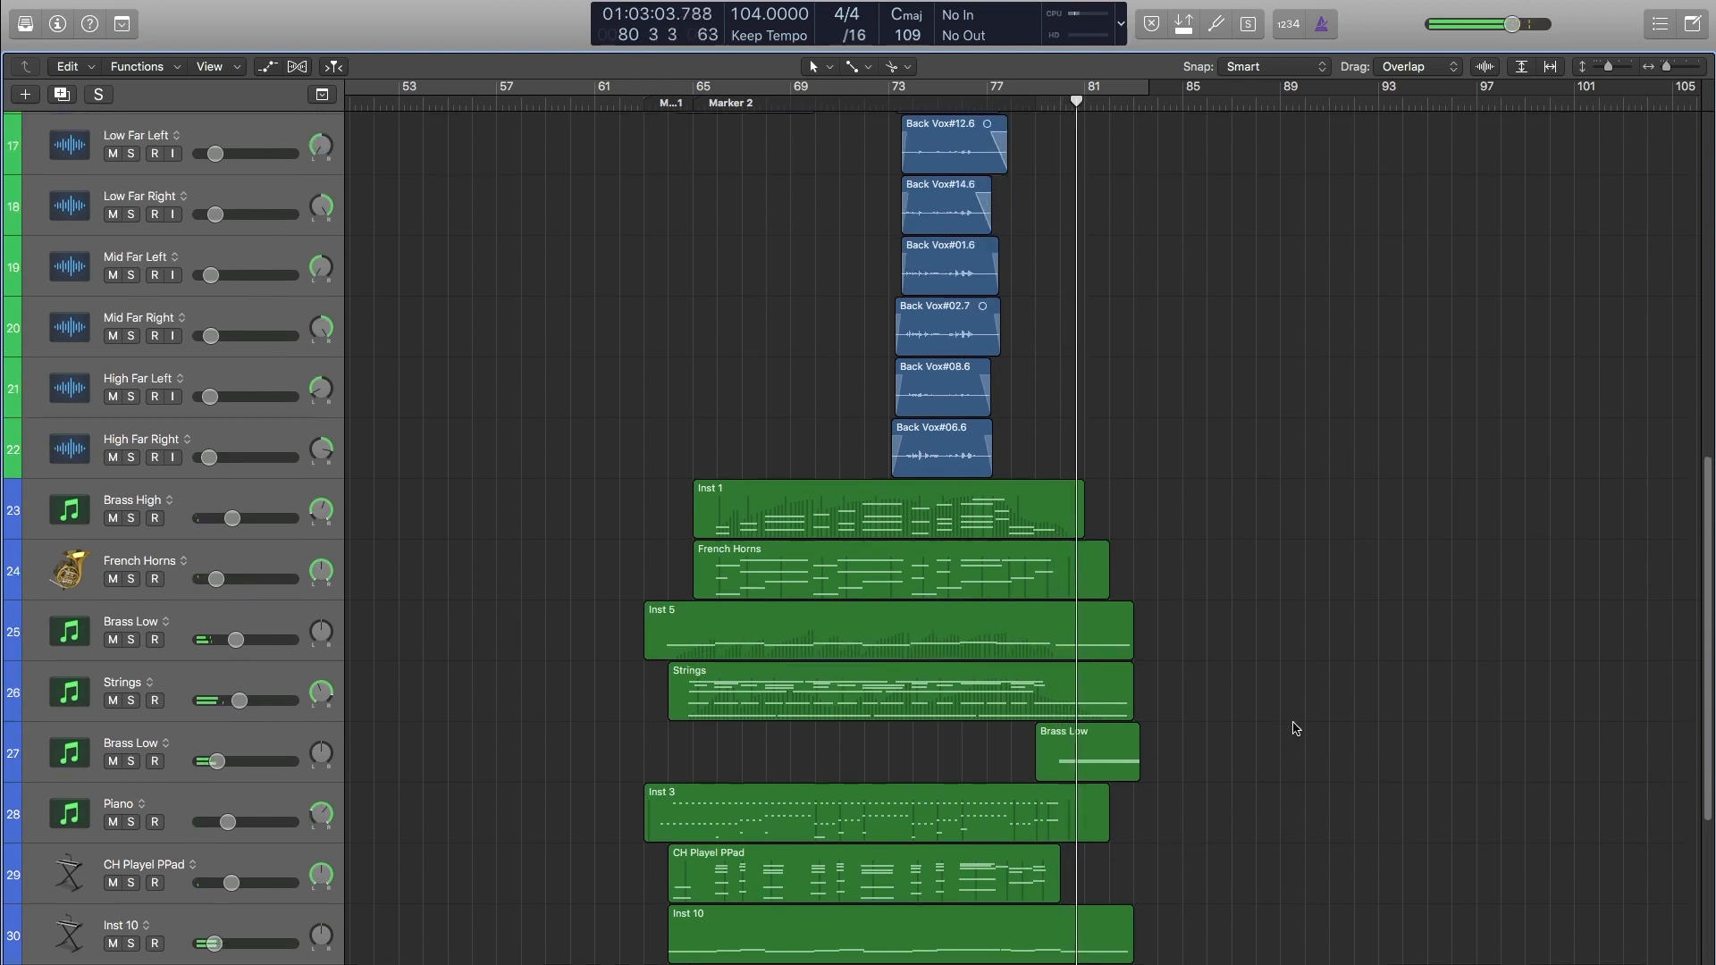
{"action": "scroll", "coordinate": [1287, 679], "scroll_direction": "up", "scroll_amount": 1}
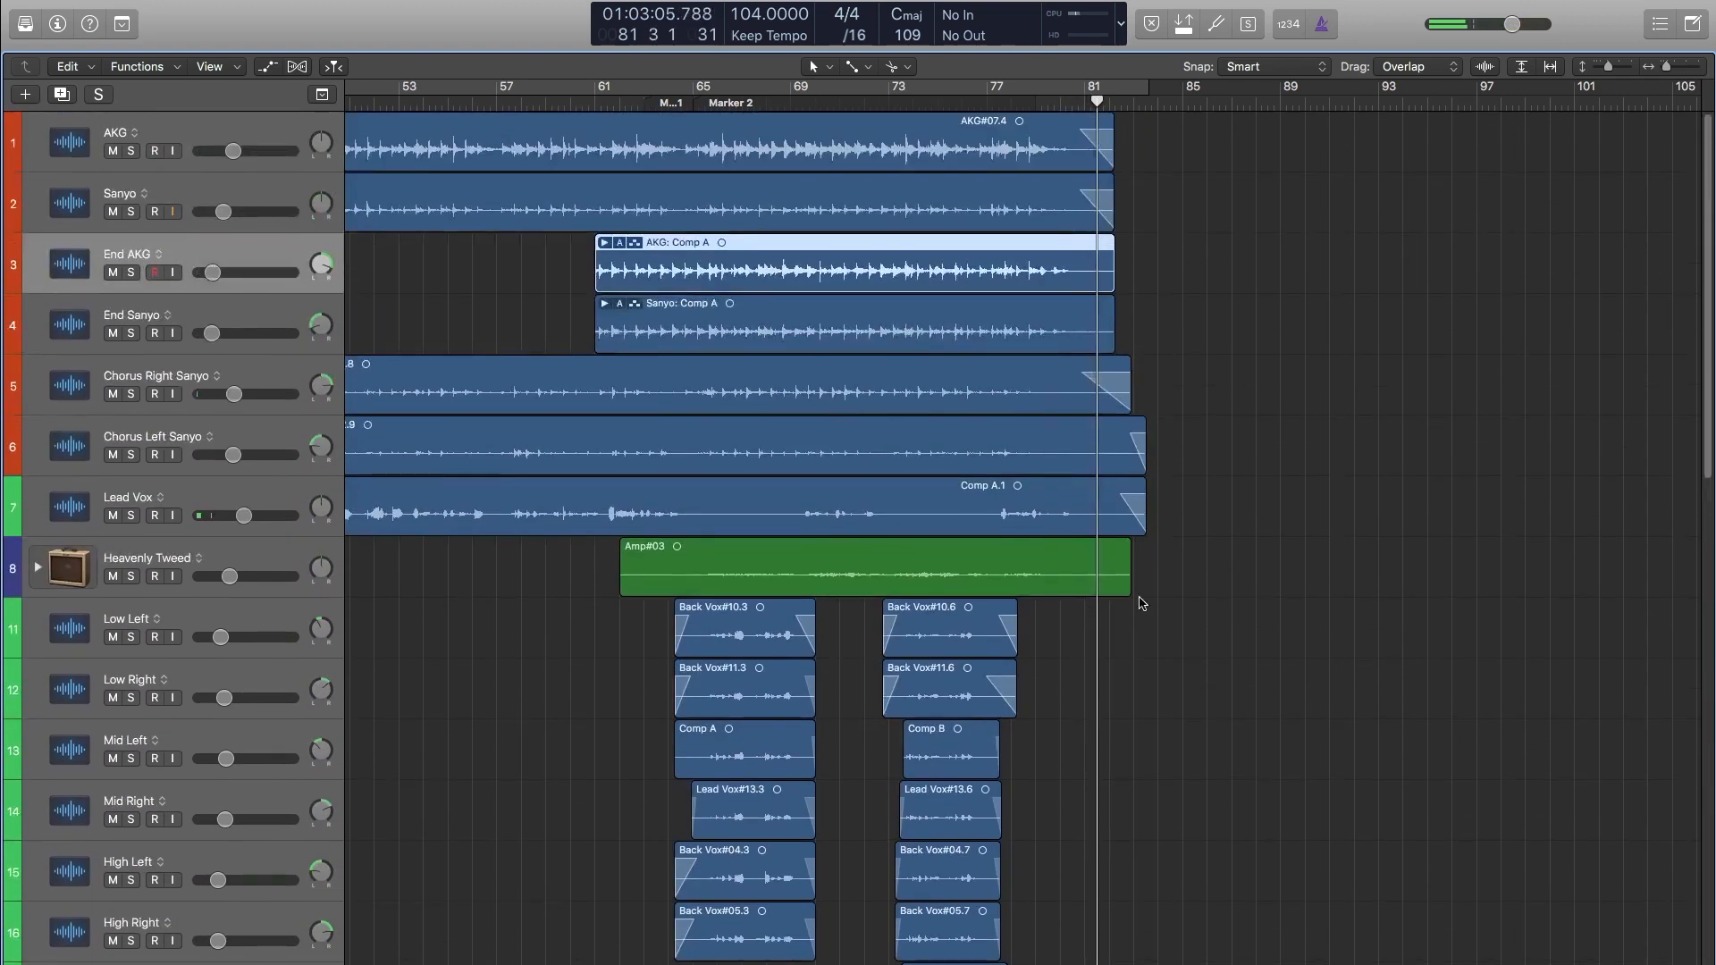
{"action": "scroll", "coordinate": [495, 789], "scroll_direction": "left", "scroll_amount": 2}
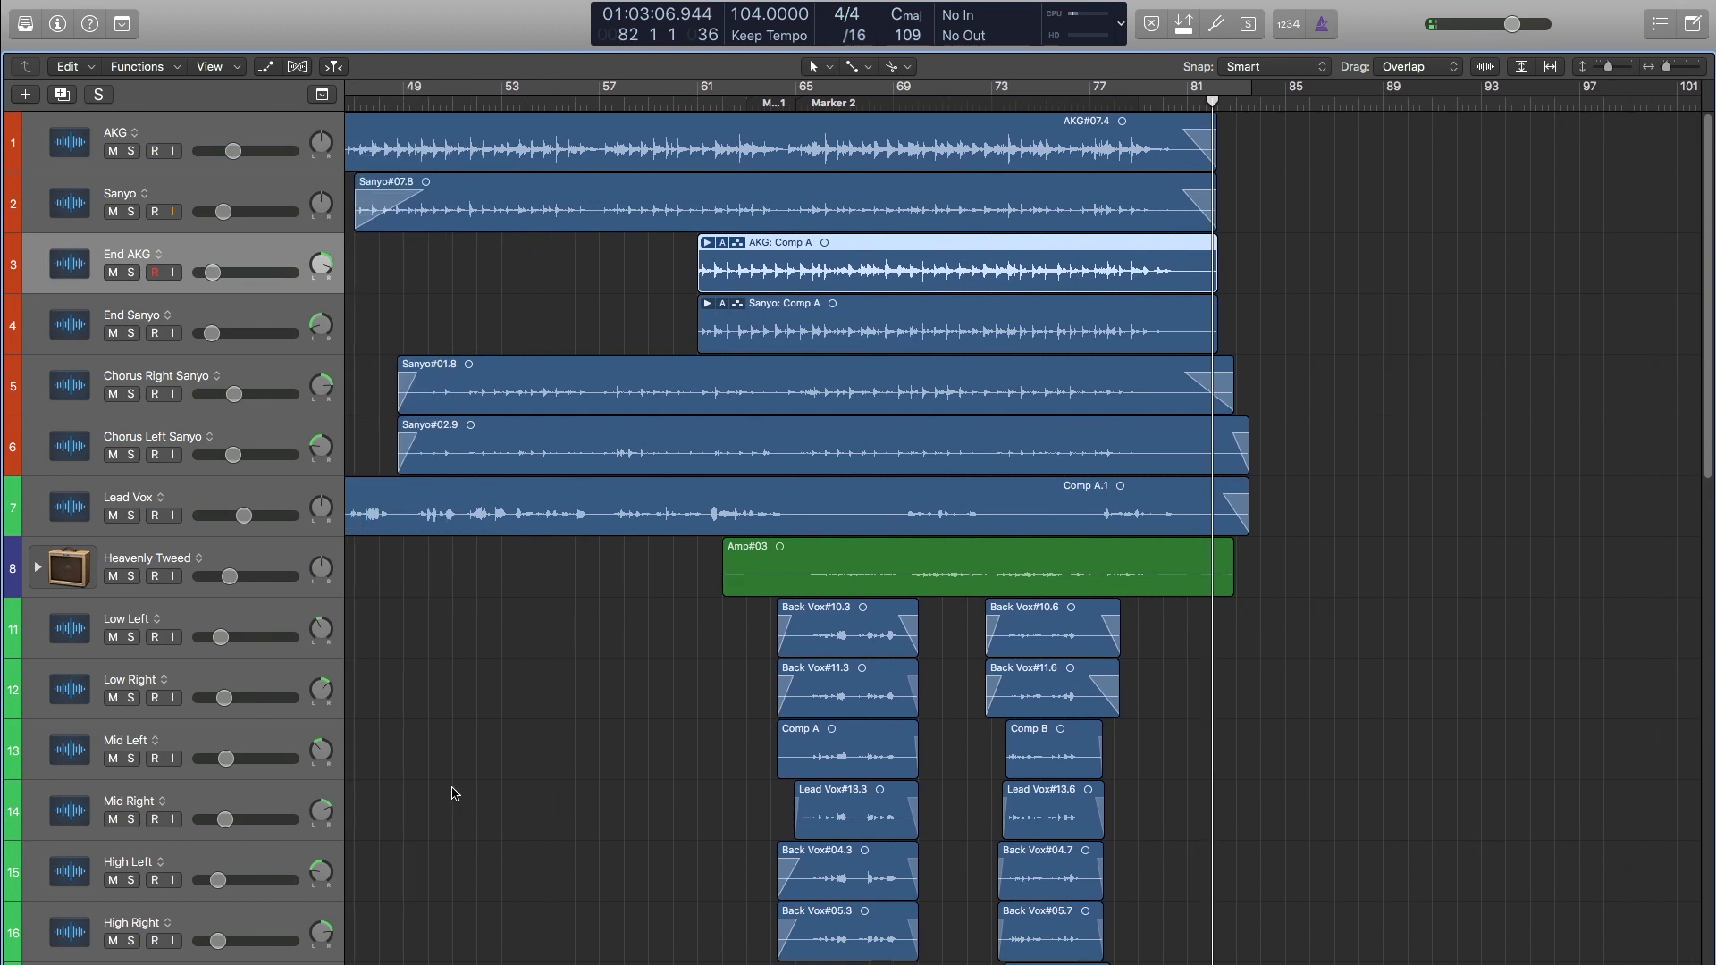
{"action": "scroll", "coordinate": [456, 788], "scroll_direction": "left", "scroll_amount": 3}
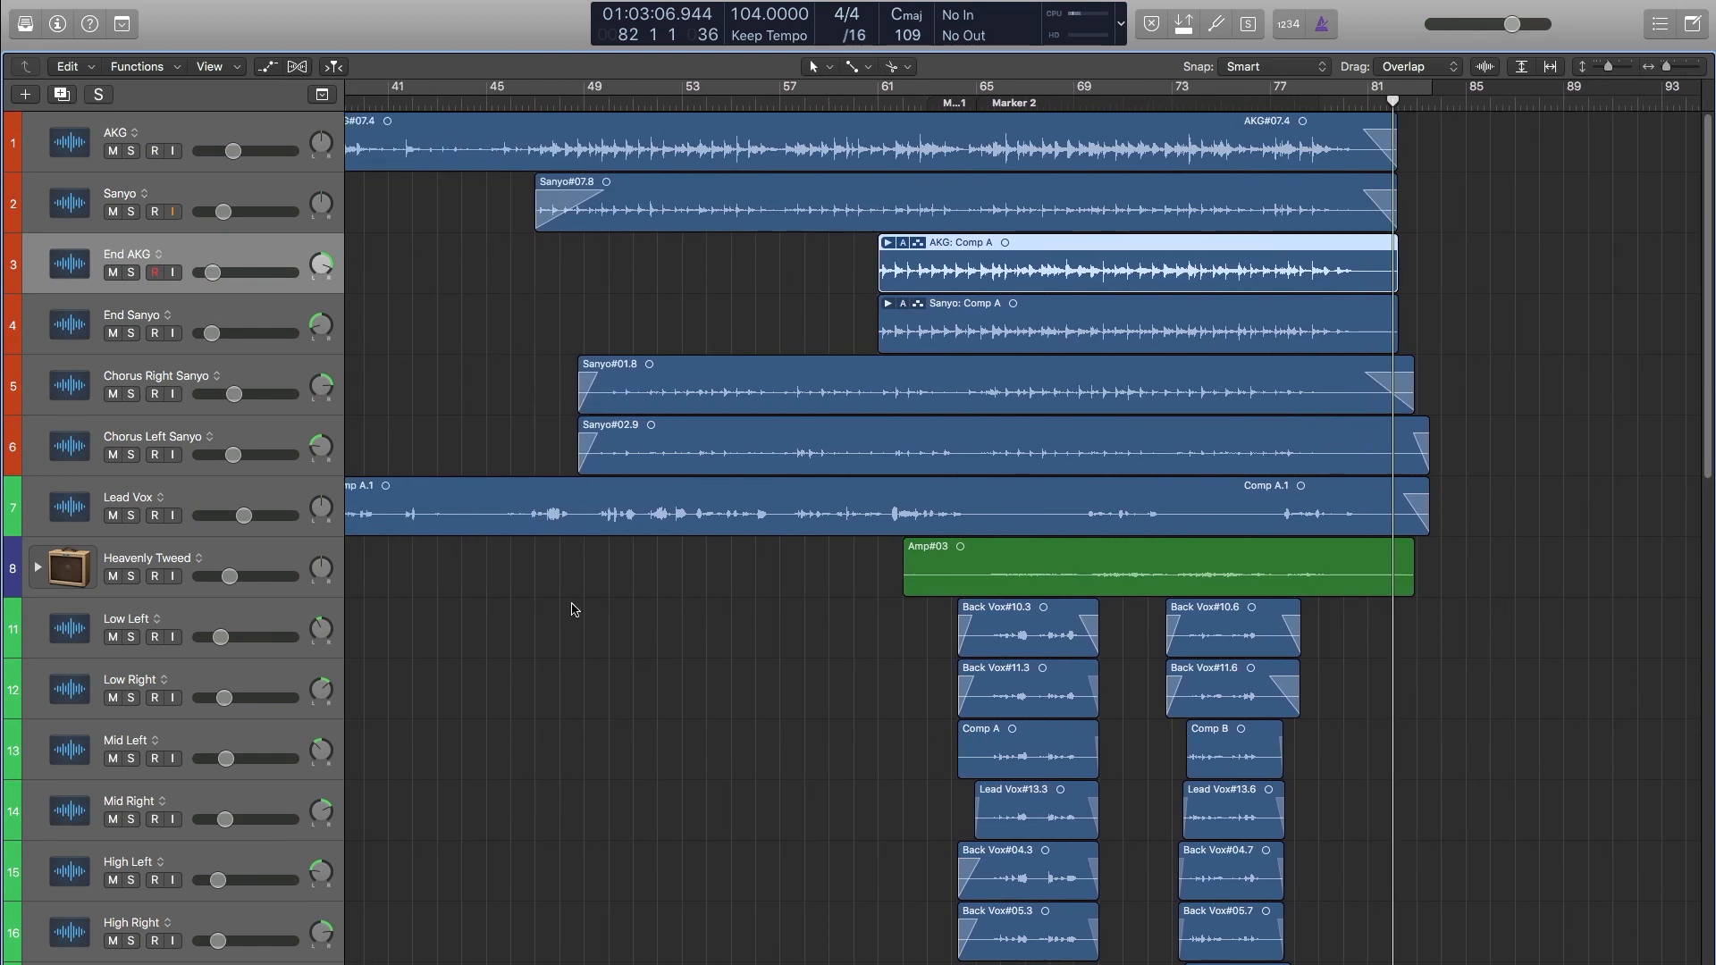
Move the playhead to bar 67 and look through the guitar, backing vocal and ending instrument tracks.
{"action": "left_click", "coordinate": [1032, 102]}
{"action": "scroll", "coordinate": [836, 400], "scroll_direction": "down", "scroll_amount": 8}
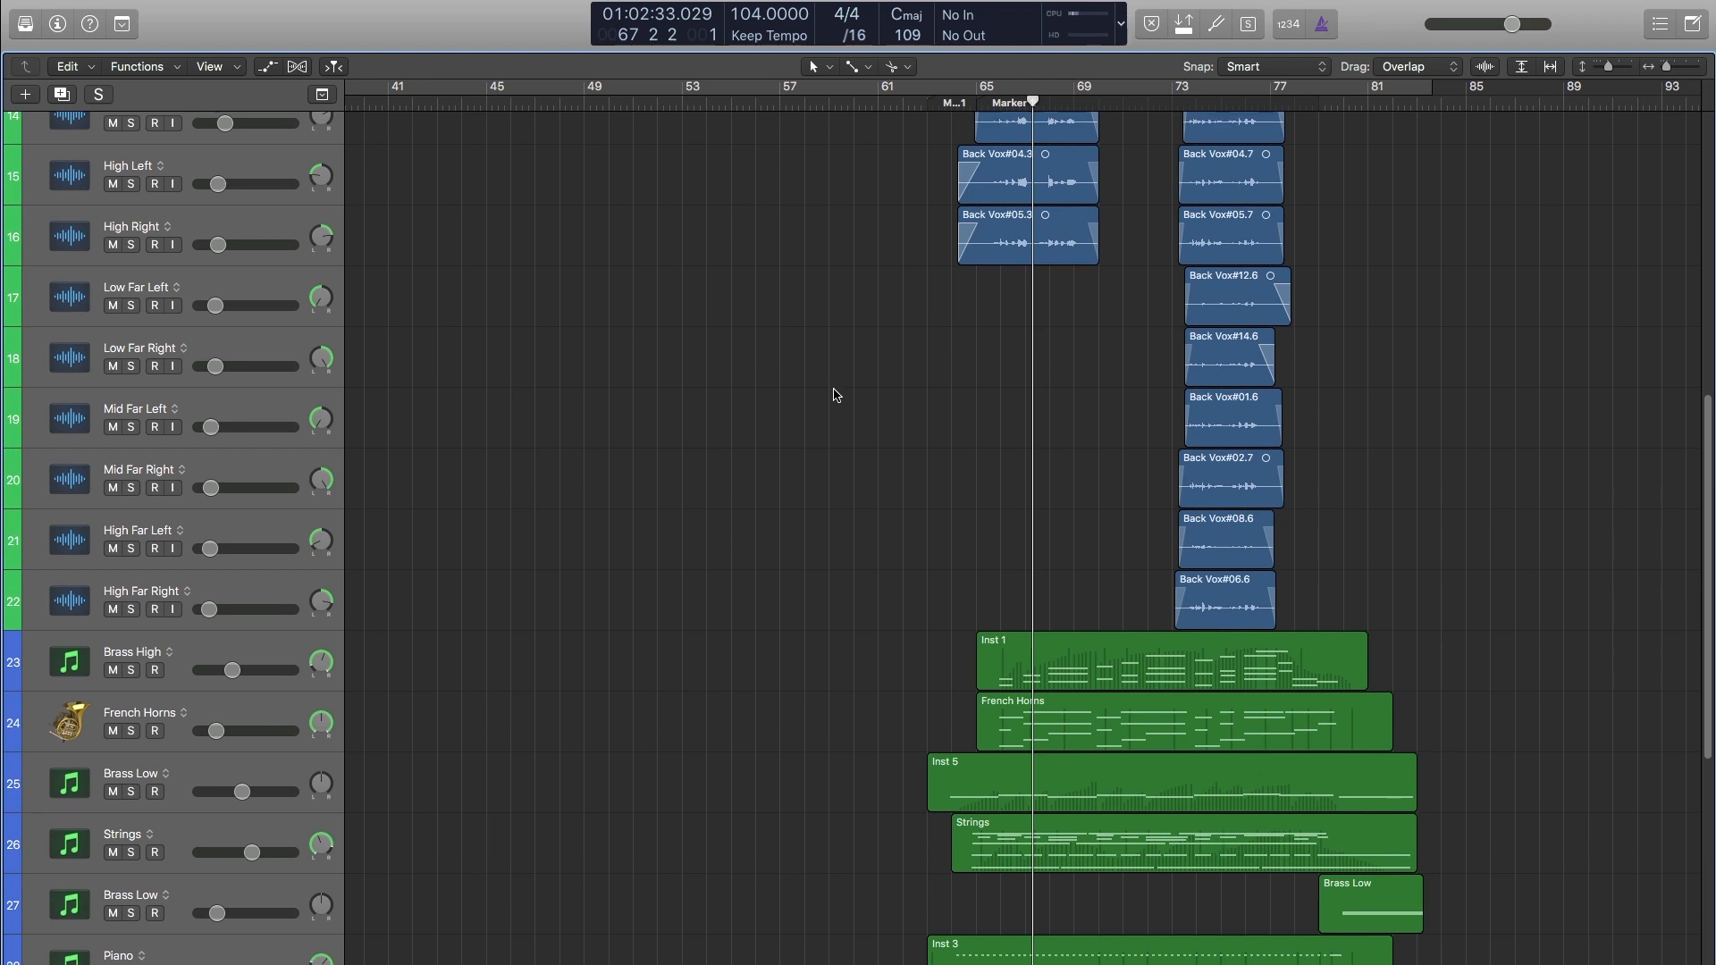
{"action": "scroll", "coordinate": [818, 389], "scroll_direction": "up", "scroll_amount": 10}
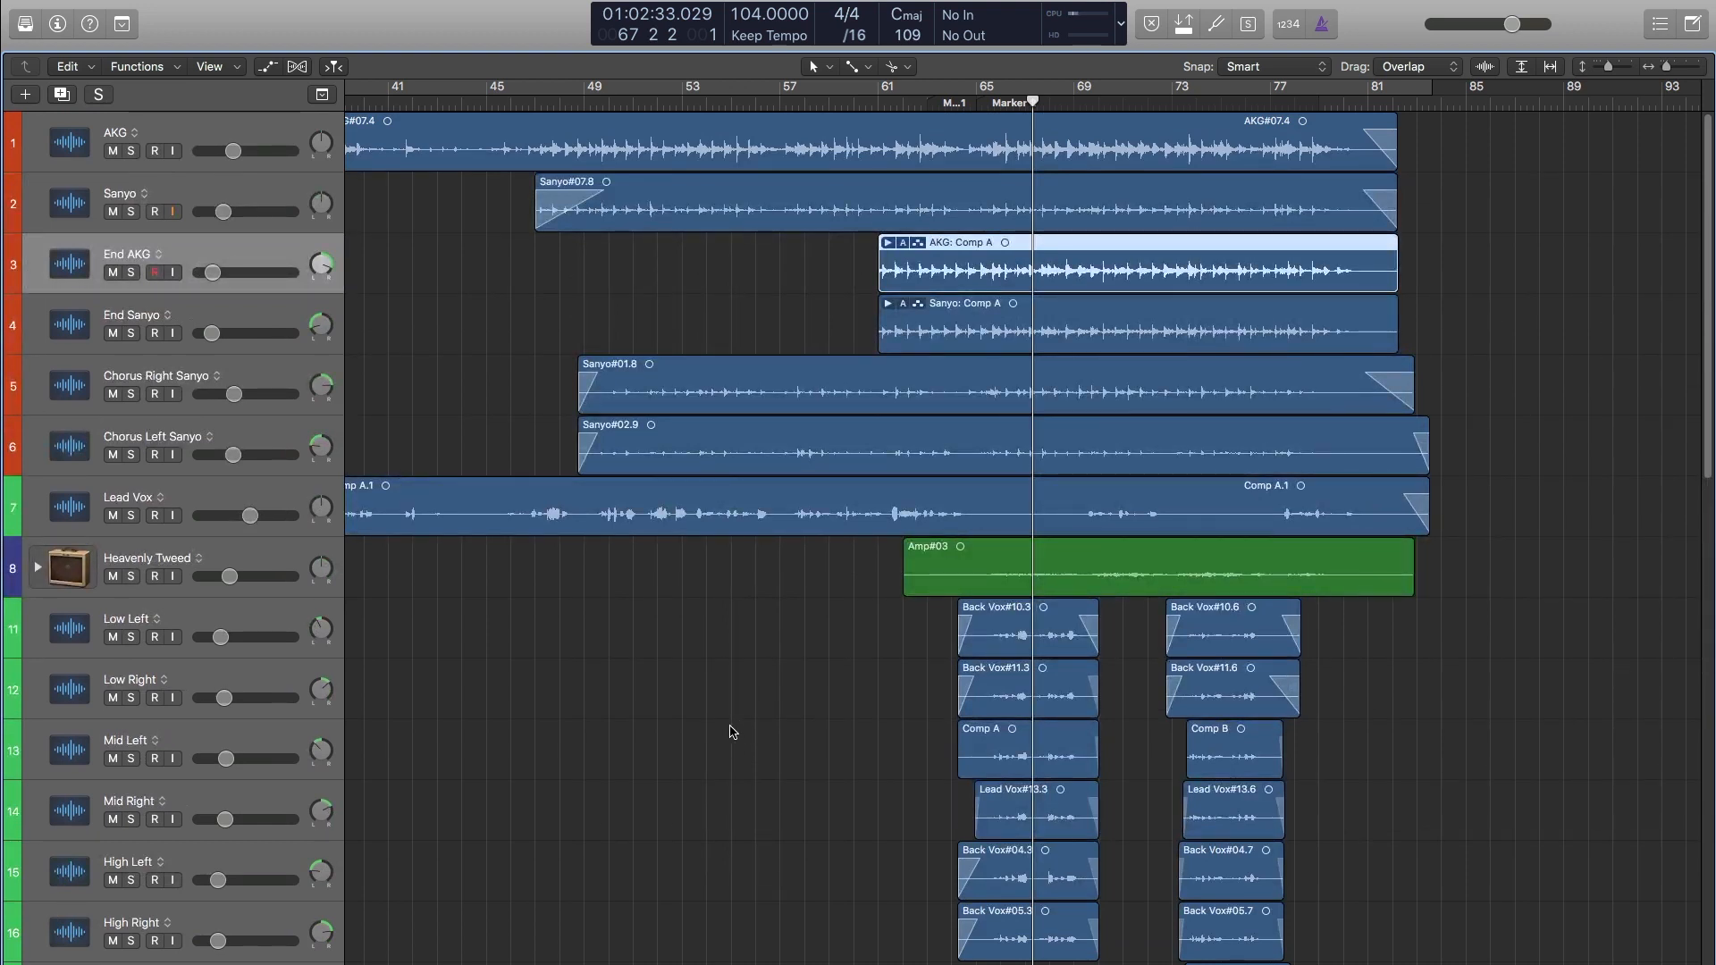
{"action": "scroll", "coordinate": [737, 724], "scroll_direction": "down", "scroll_amount": 5}
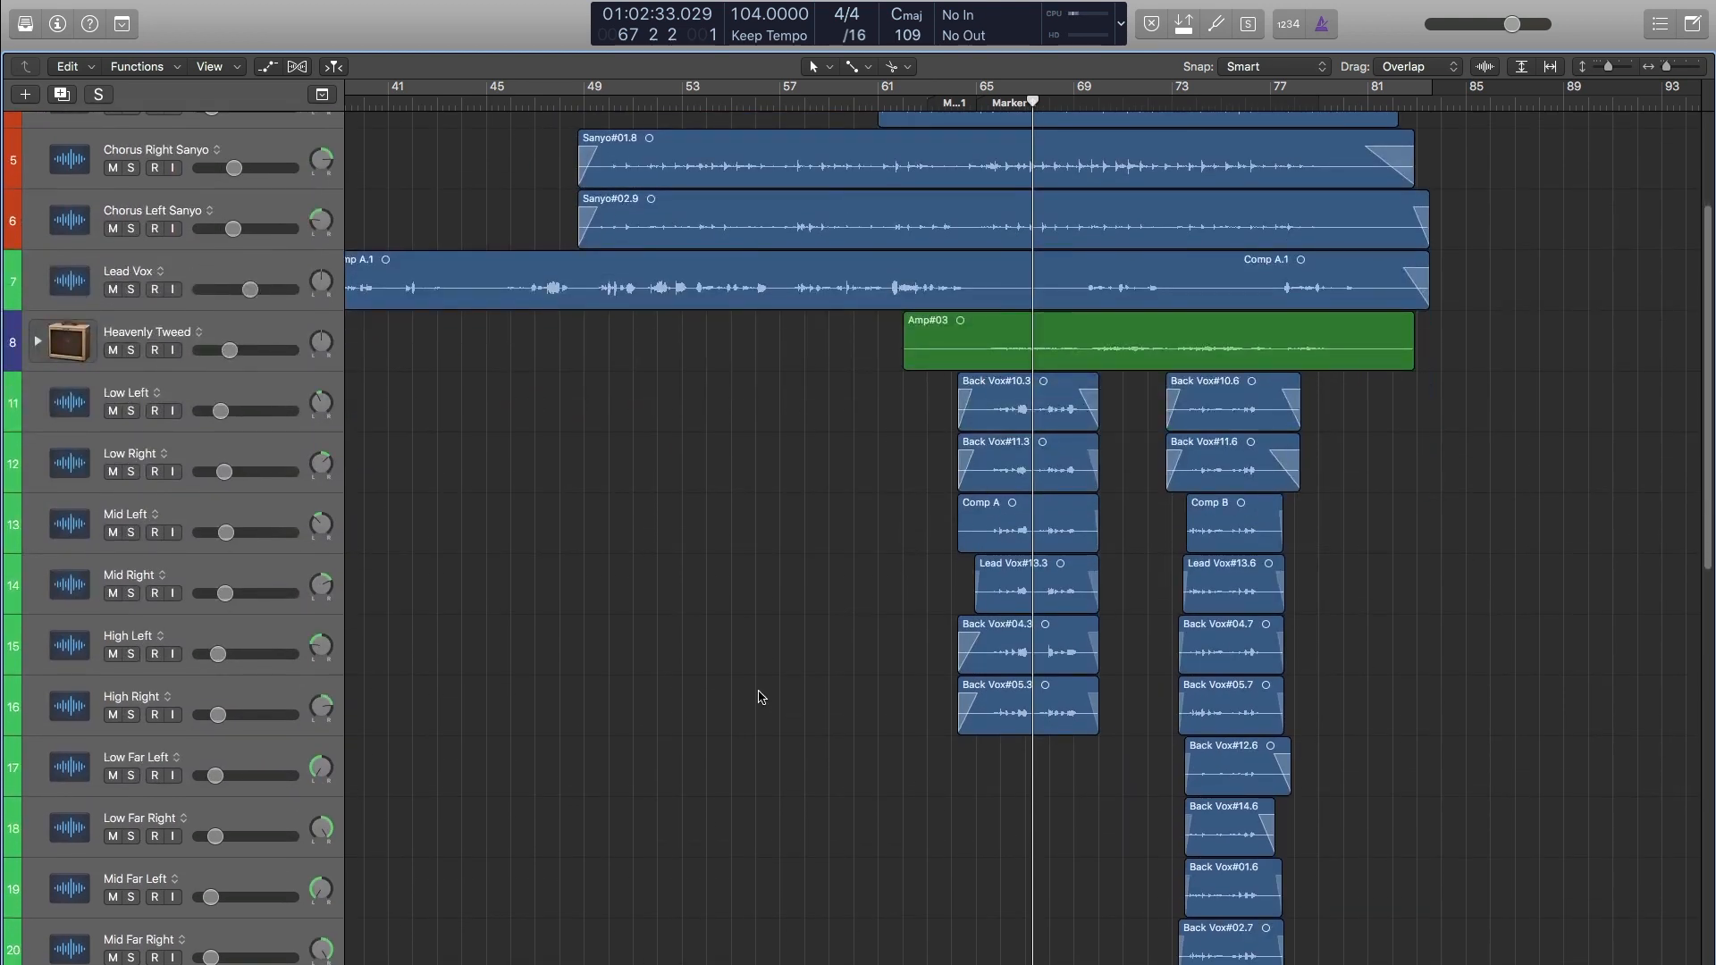
{"action": "scroll", "coordinate": [760, 697], "scroll_direction": "down", "scroll_amount": 9}
{"action": "scroll", "coordinate": [780, 685], "scroll_direction": "down", "scroll_amount": 7}
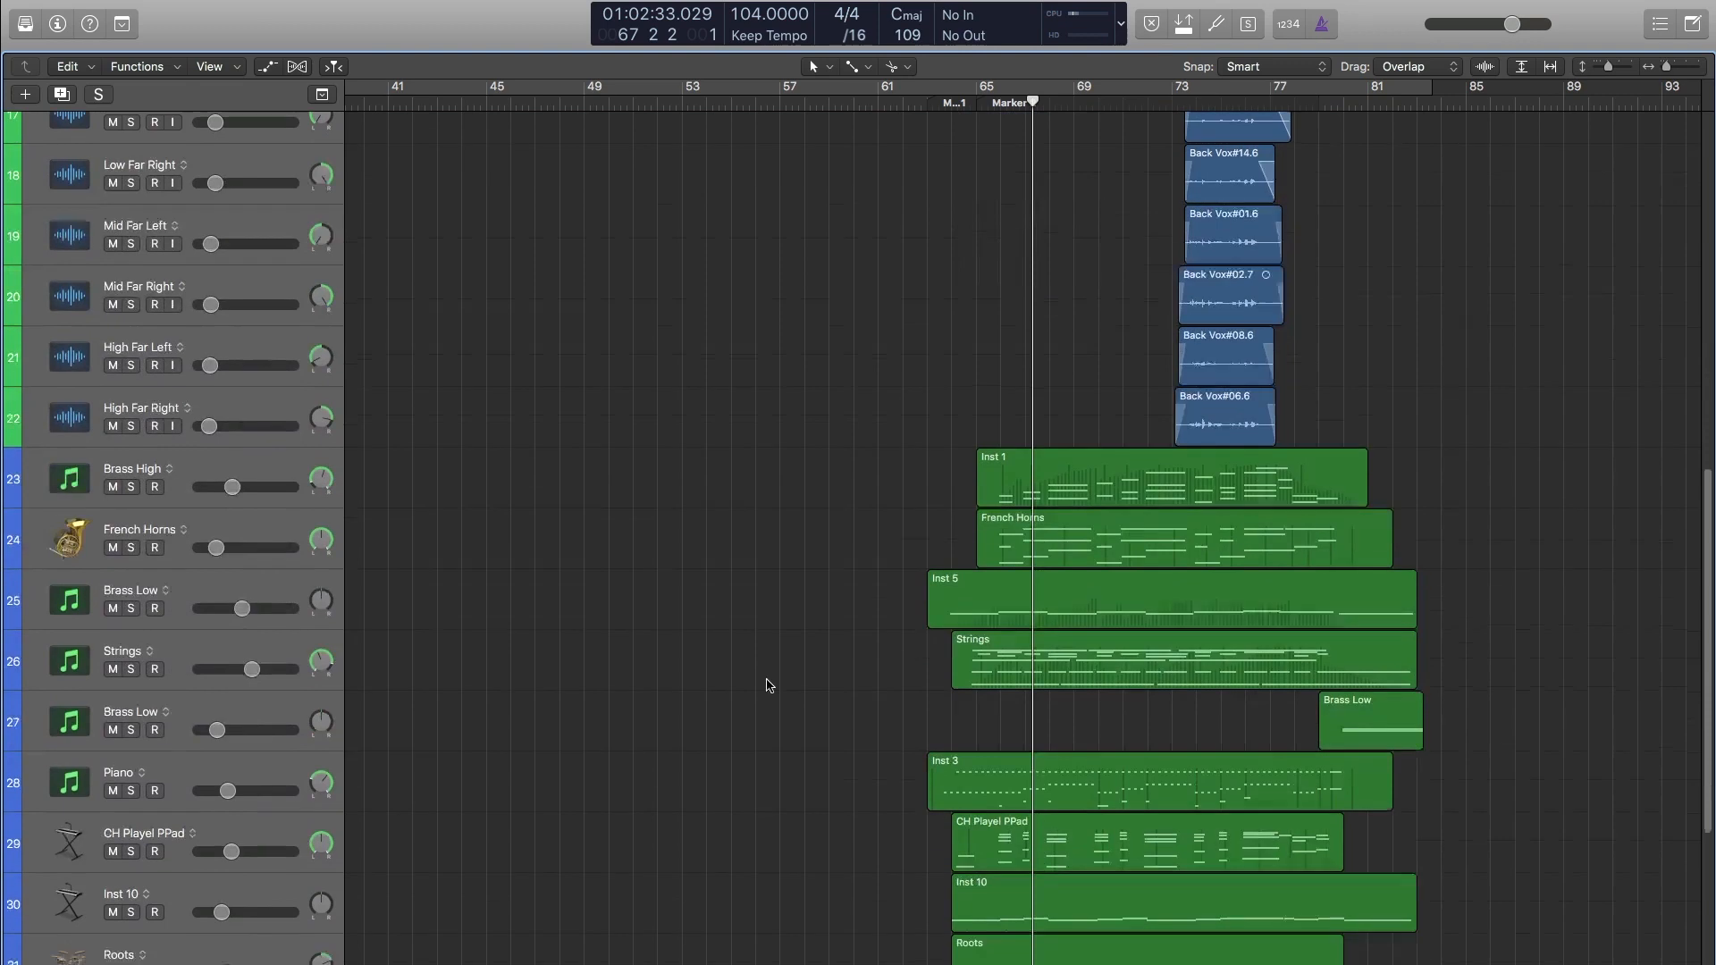
Marquee-select the ending instrument regions, clear the selection, and look over the full stack of ending tracks again.
{"action": "left_click_drag", "start_coordinate": [780, 384], "coordinate": [1542, 901]}
{"action": "left_click", "coordinate": [815, 550]}
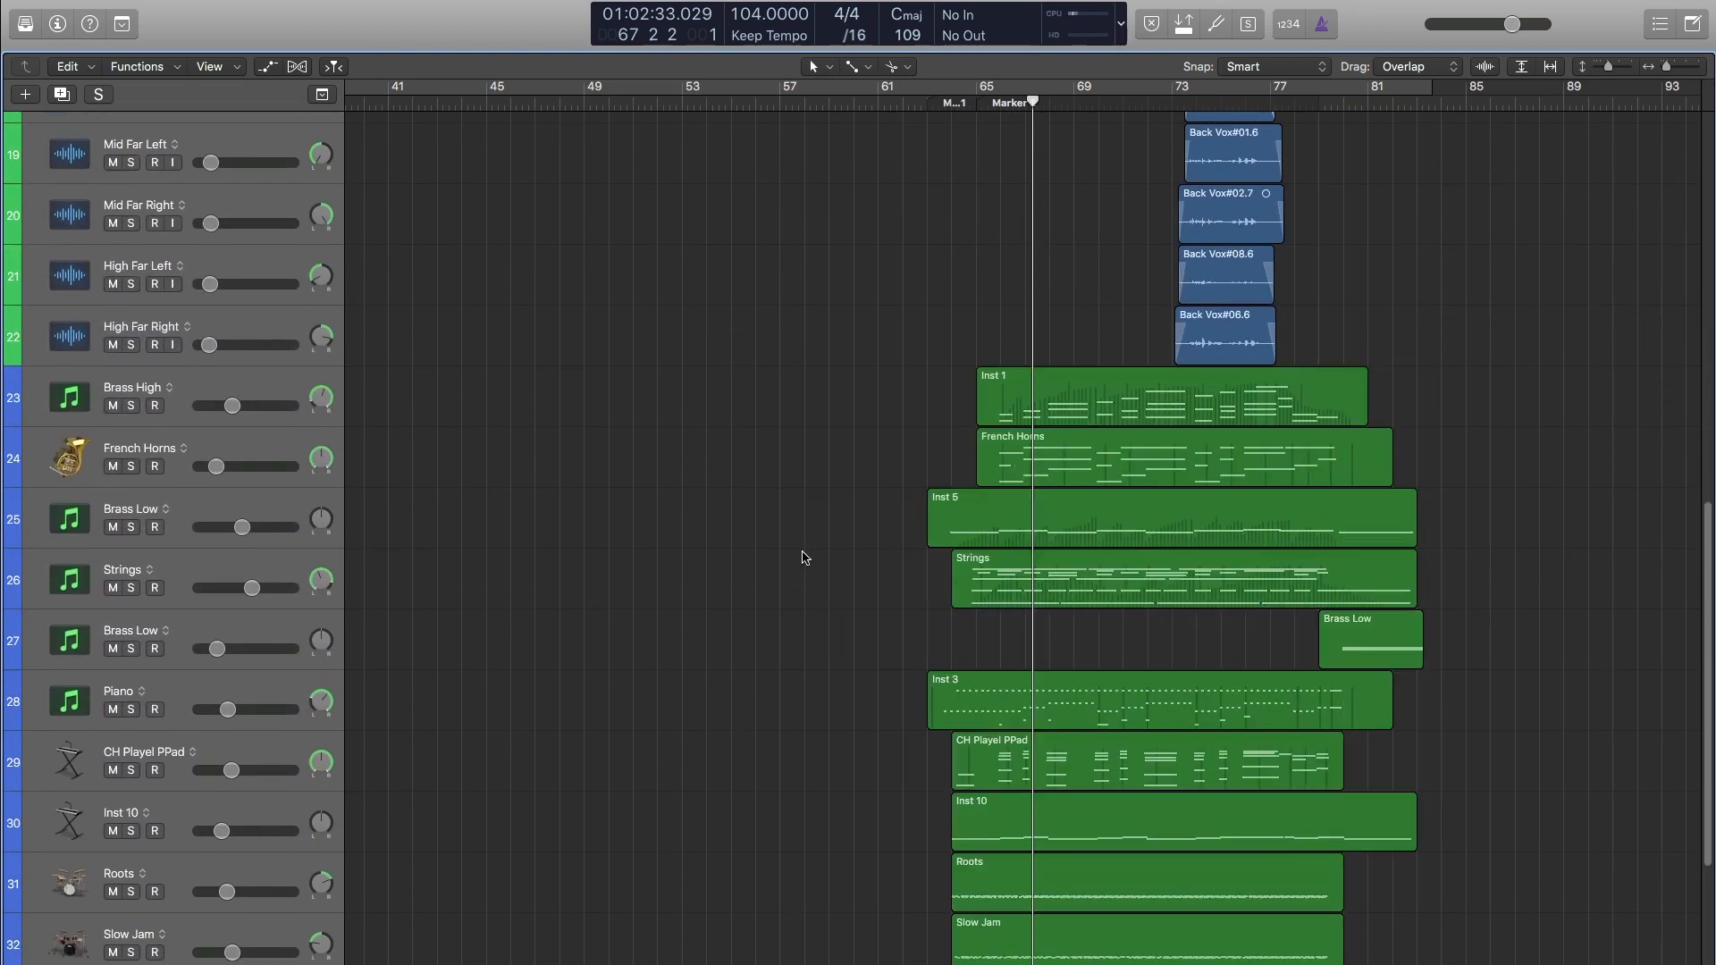
{"action": "scroll", "coordinate": [850, 543], "scroll_direction": "up", "scroll_amount": 20}
{"action": "scroll", "coordinate": [1075, 827], "scroll_direction": "down", "scroll_amount": 15}
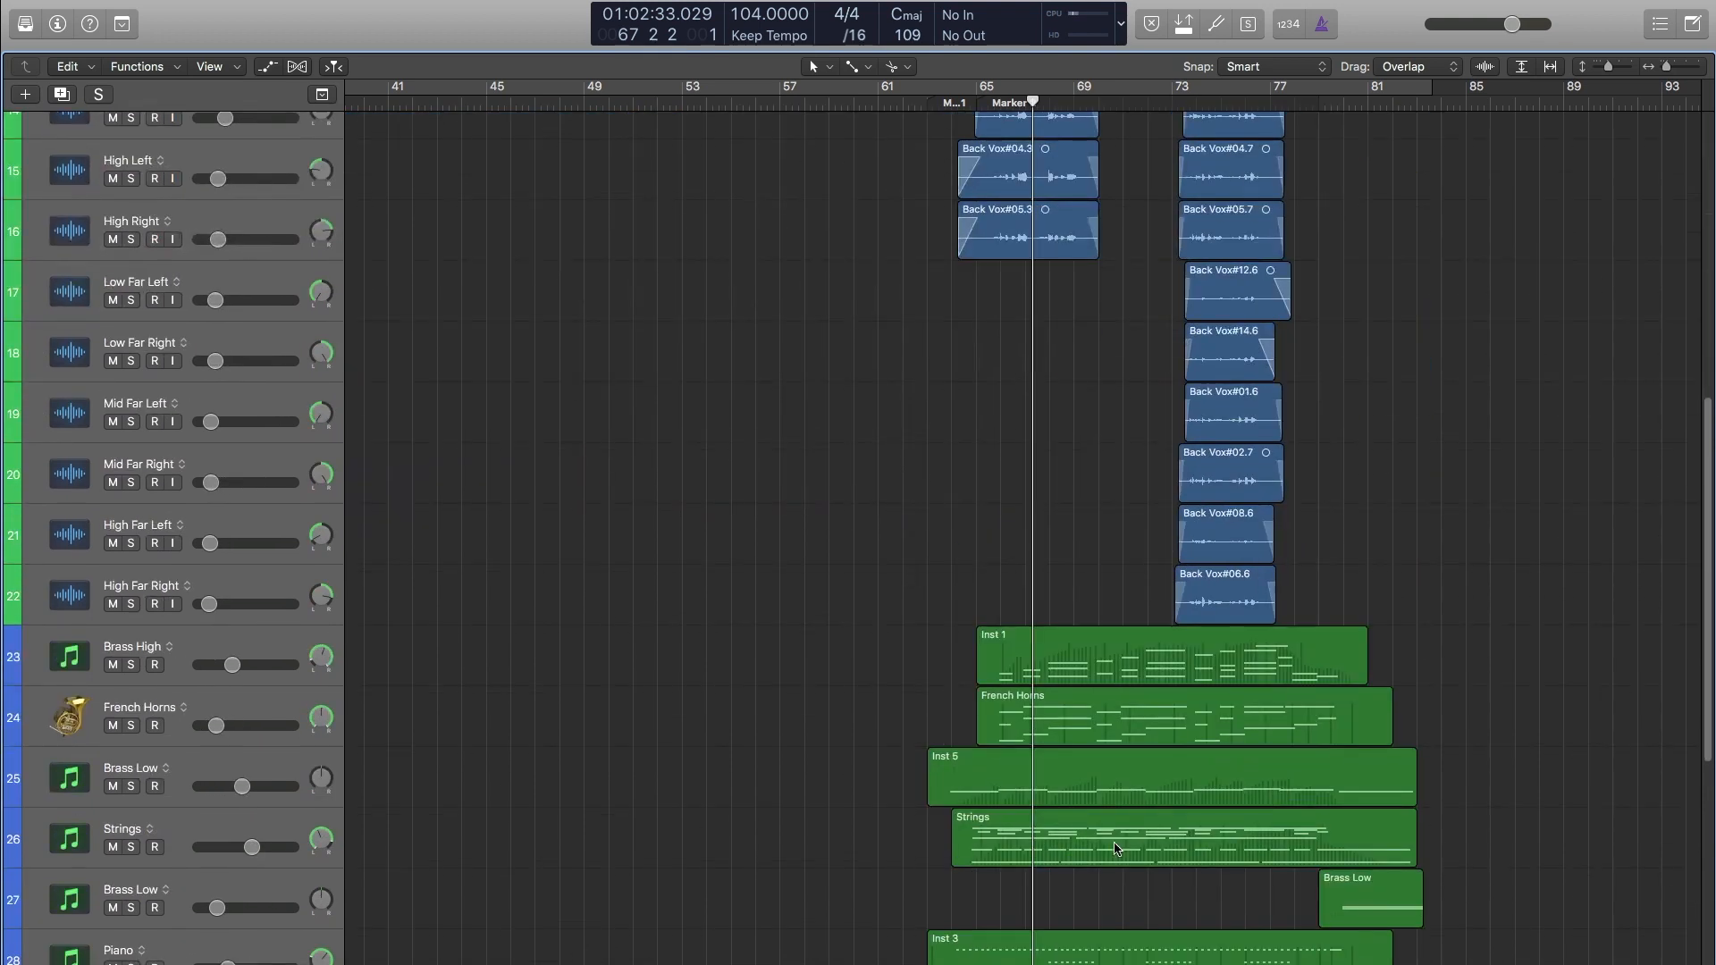
{"action": "scroll", "coordinate": [908, 498], "scroll_direction": "down", "scroll_amount": 10}
{"action": "scroll", "coordinate": [748, 572], "scroll_direction": "up", "scroll_amount": 15}
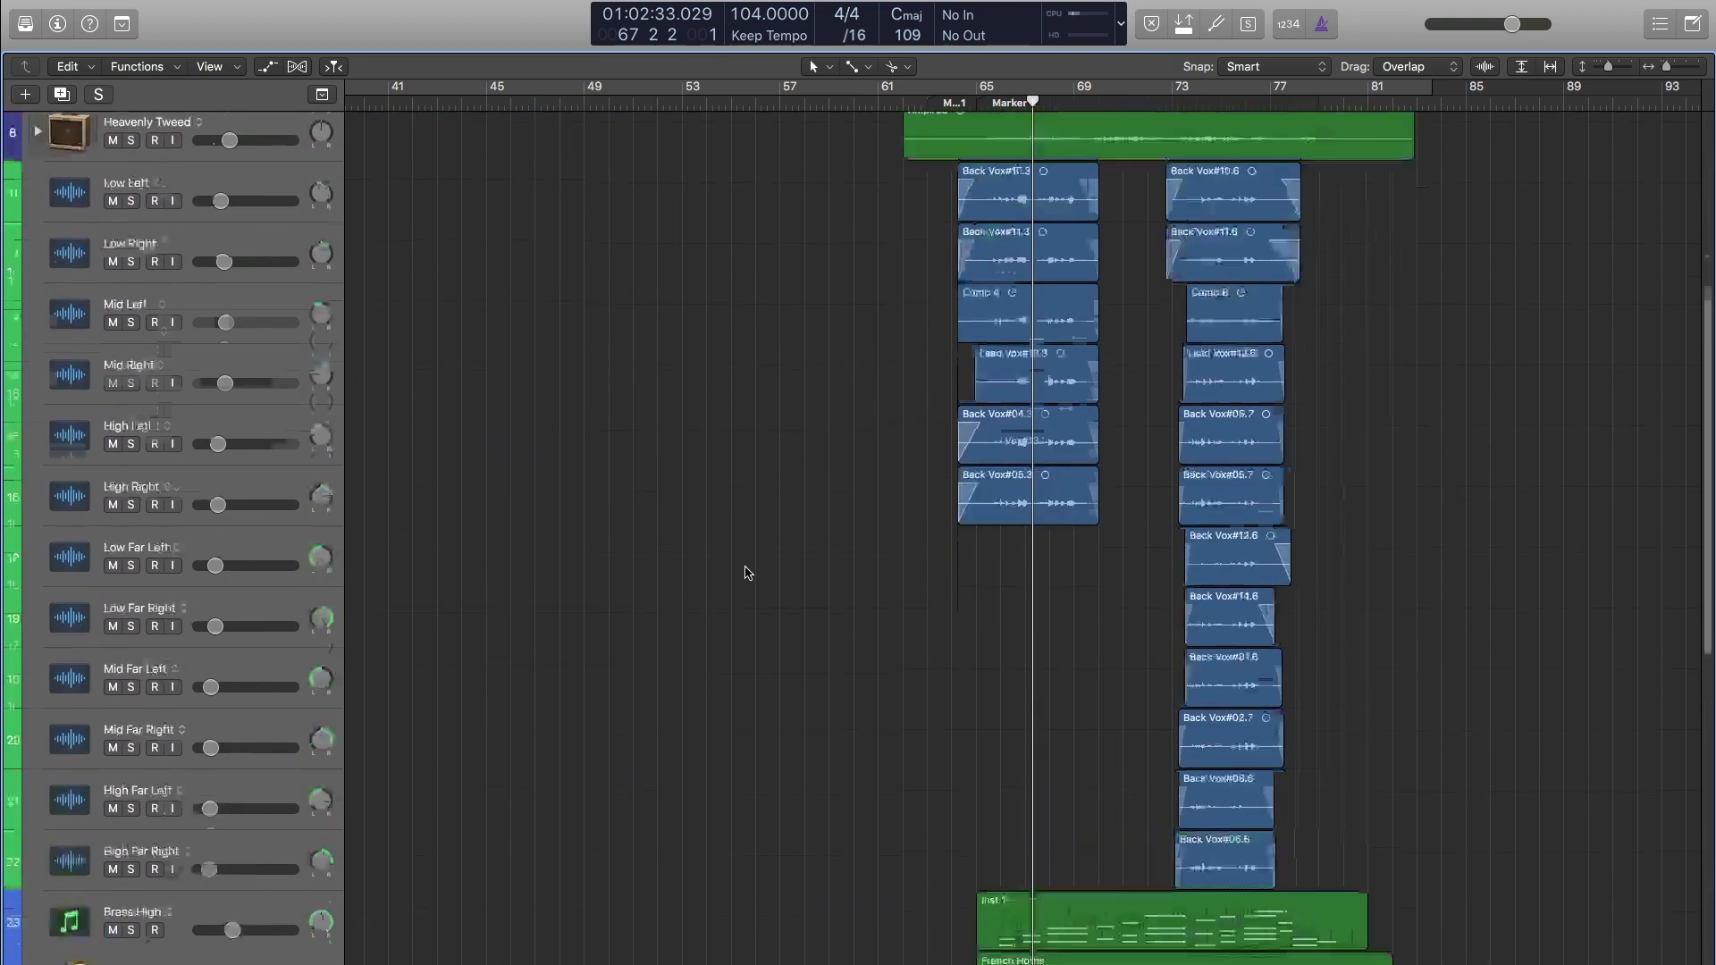
Move the playhead to bar 48 and compare the Chorus Right and Left Sanyo regions at bar 17 with those at bar 49.
{"action": "scroll", "coordinate": [748, 573], "scroll_direction": "up", "scroll_amount": 8}
{"action": "left_click_drag", "start_coordinate": [558, 102], "coordinate": [633, 102]}
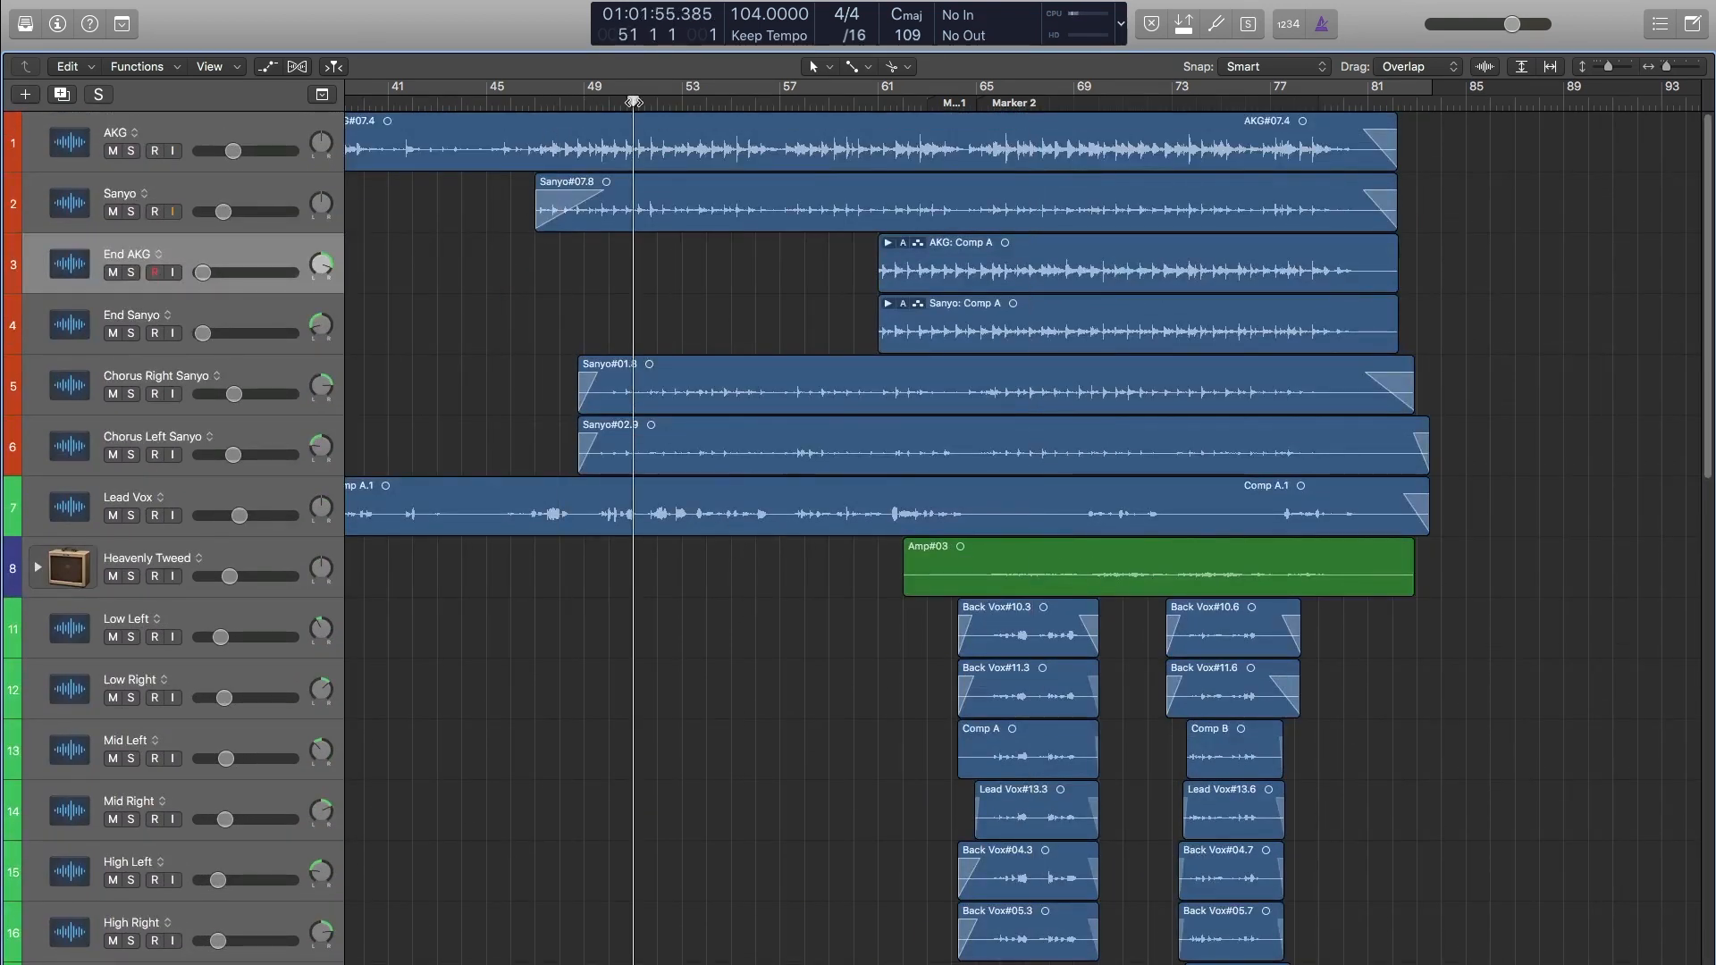
{"action": "left_click", "coordinate": [561, 106]}
{"action": "scroll", "coordinate": [532, 246], "scroll_direction": "left", "scroll_amount": 10}
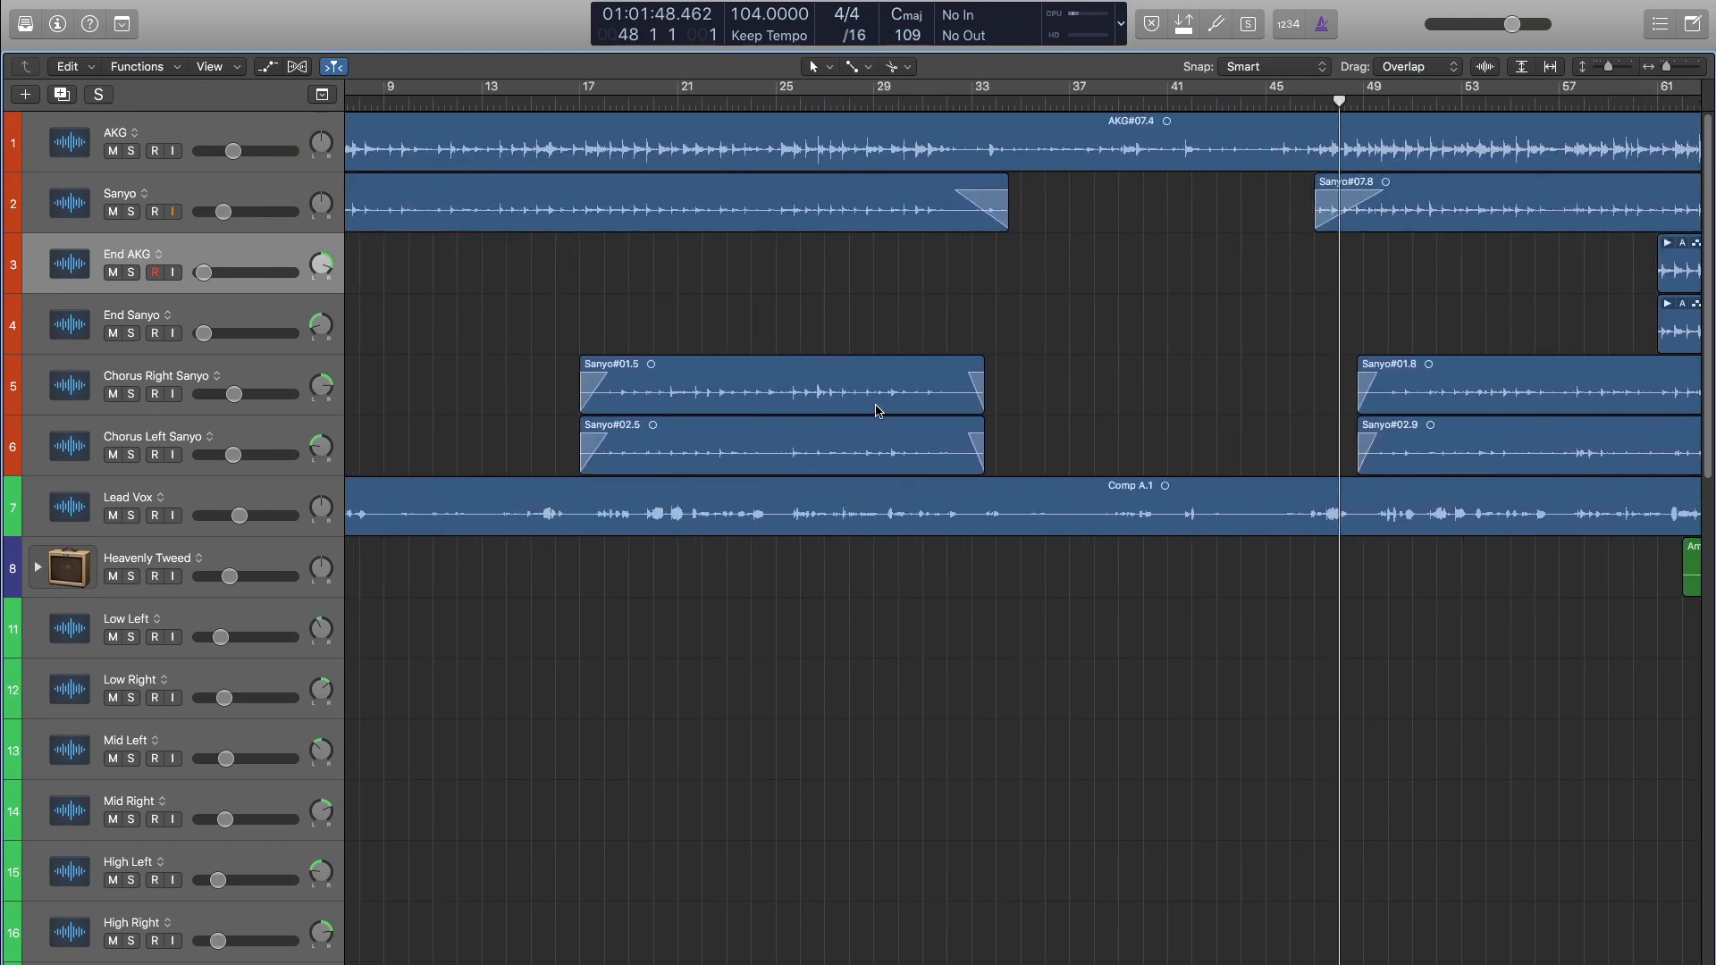
{"action": "scroll", "coordinate": [863, 410], "scroll_direction": "right", "scroll_amount": 10}
{"action": "scroll", "coordinate": [1037, 375], "scroll_direction": "right", "scroll_amount": 4}
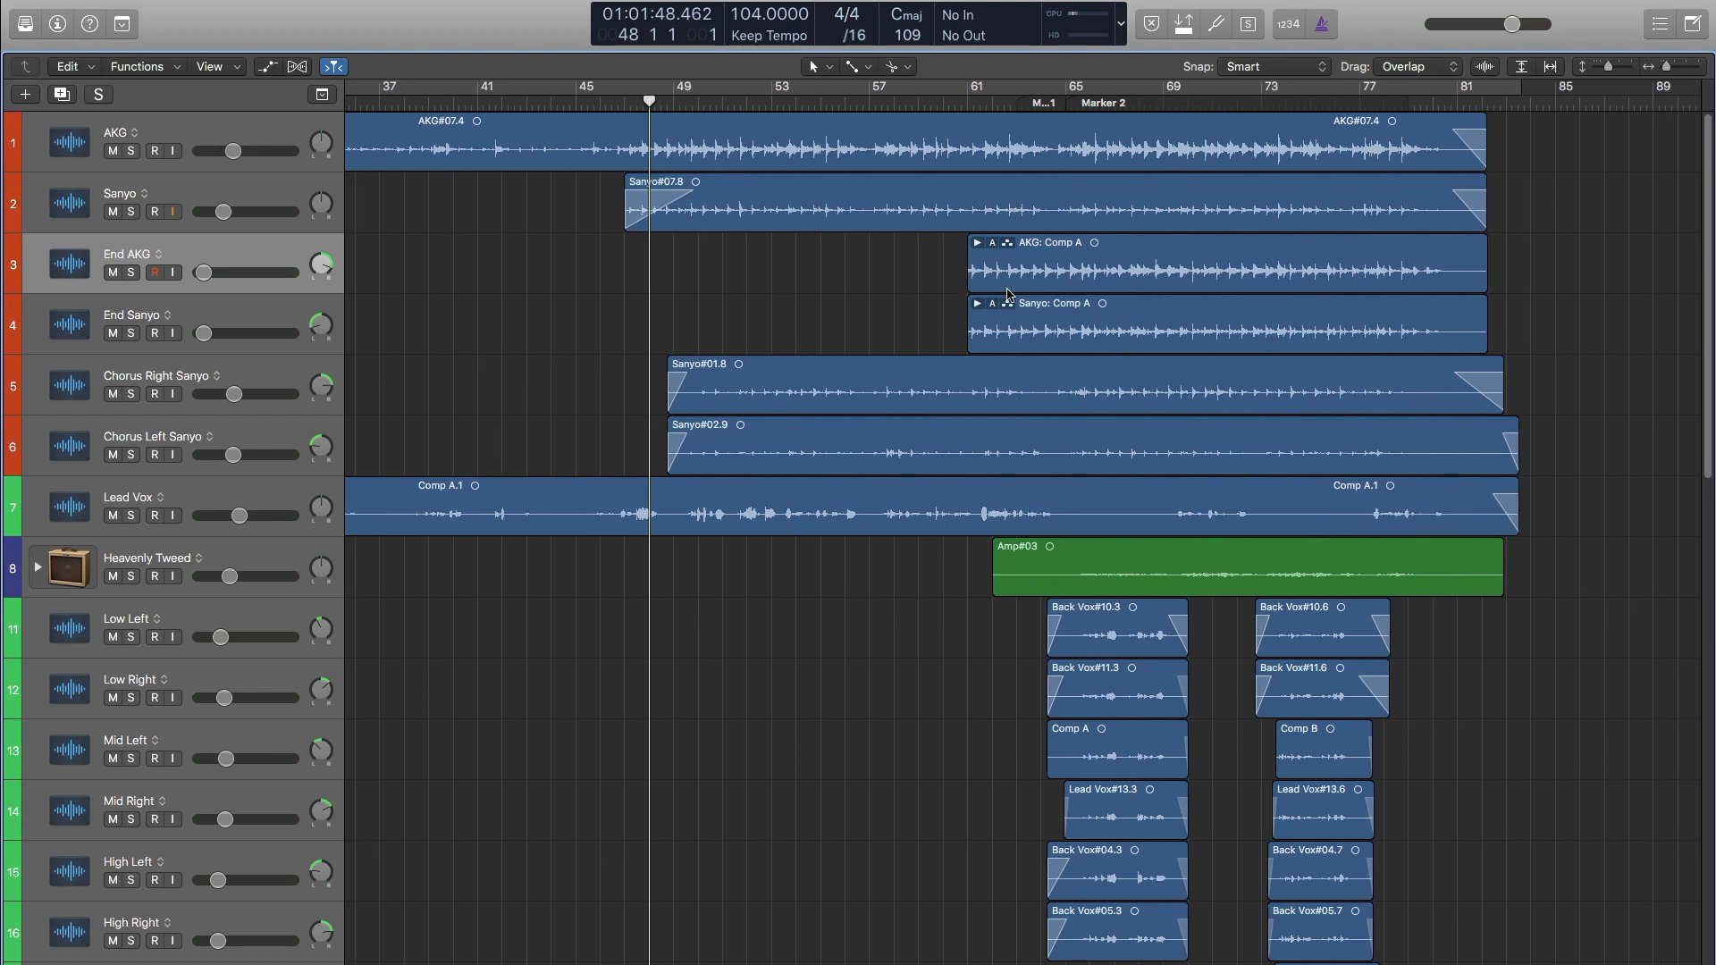
Play the End AKG and End Sanyo tracks soloed from bar 61 and check their volume automation.
{"action": "left_click", "coordinate": [961, 101]}
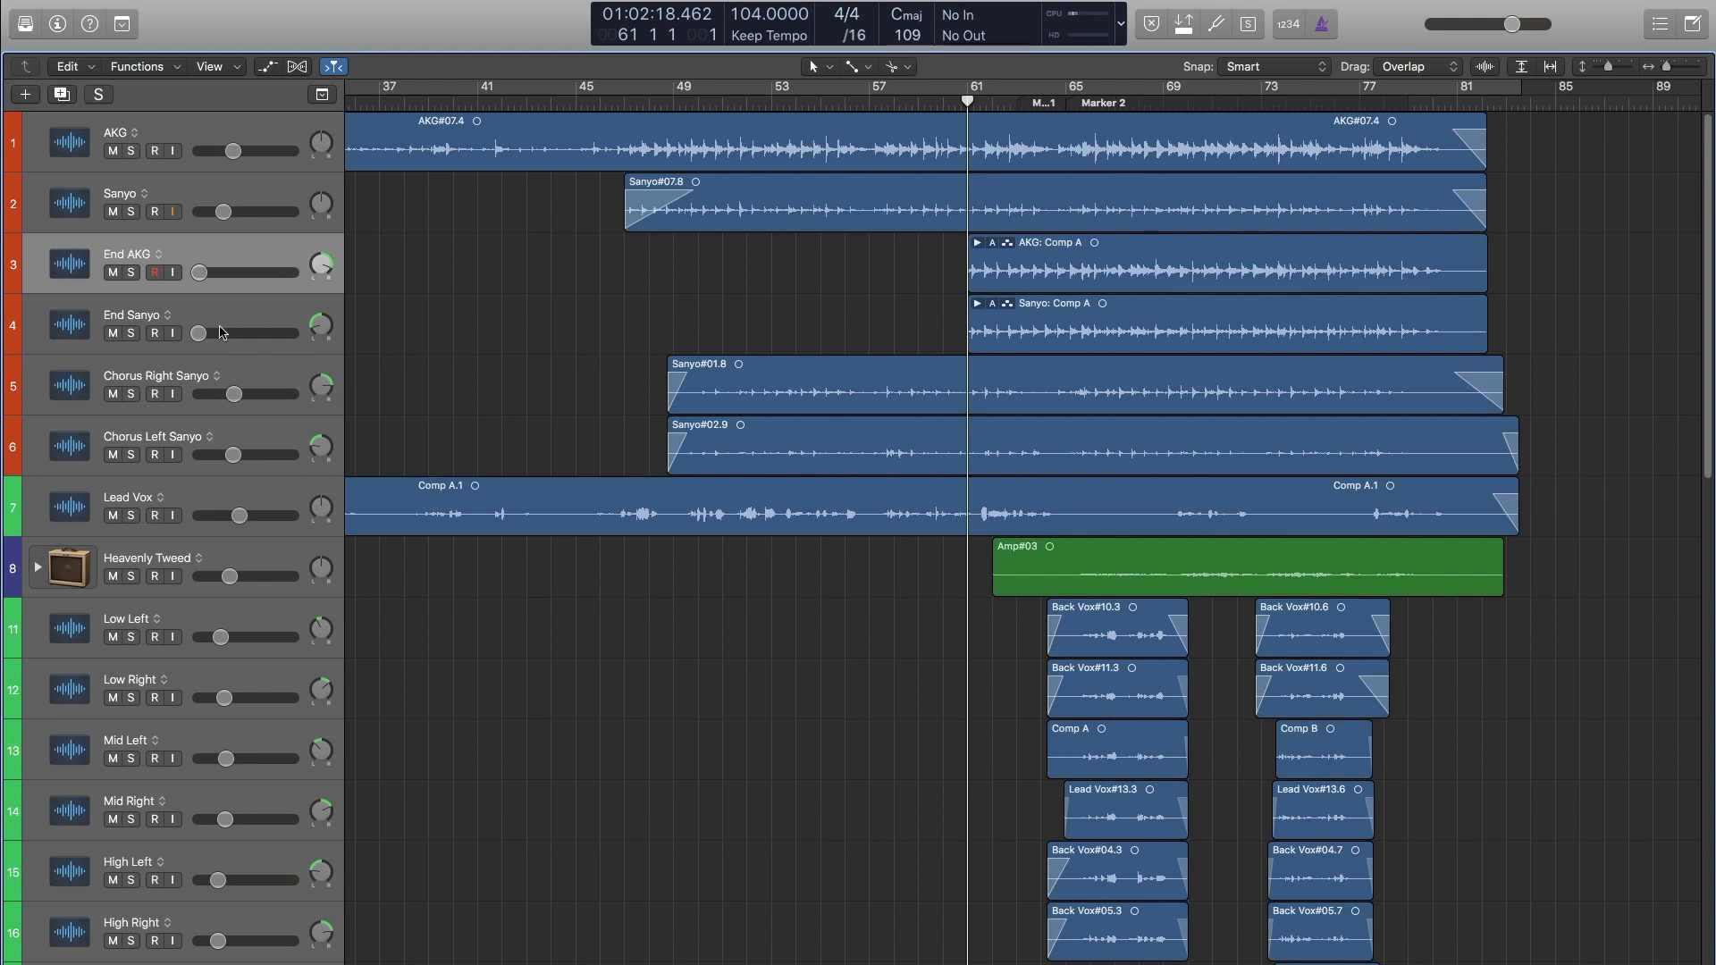
{"action": "left_click", "coordinate": [247, 314], "text": "shift"}
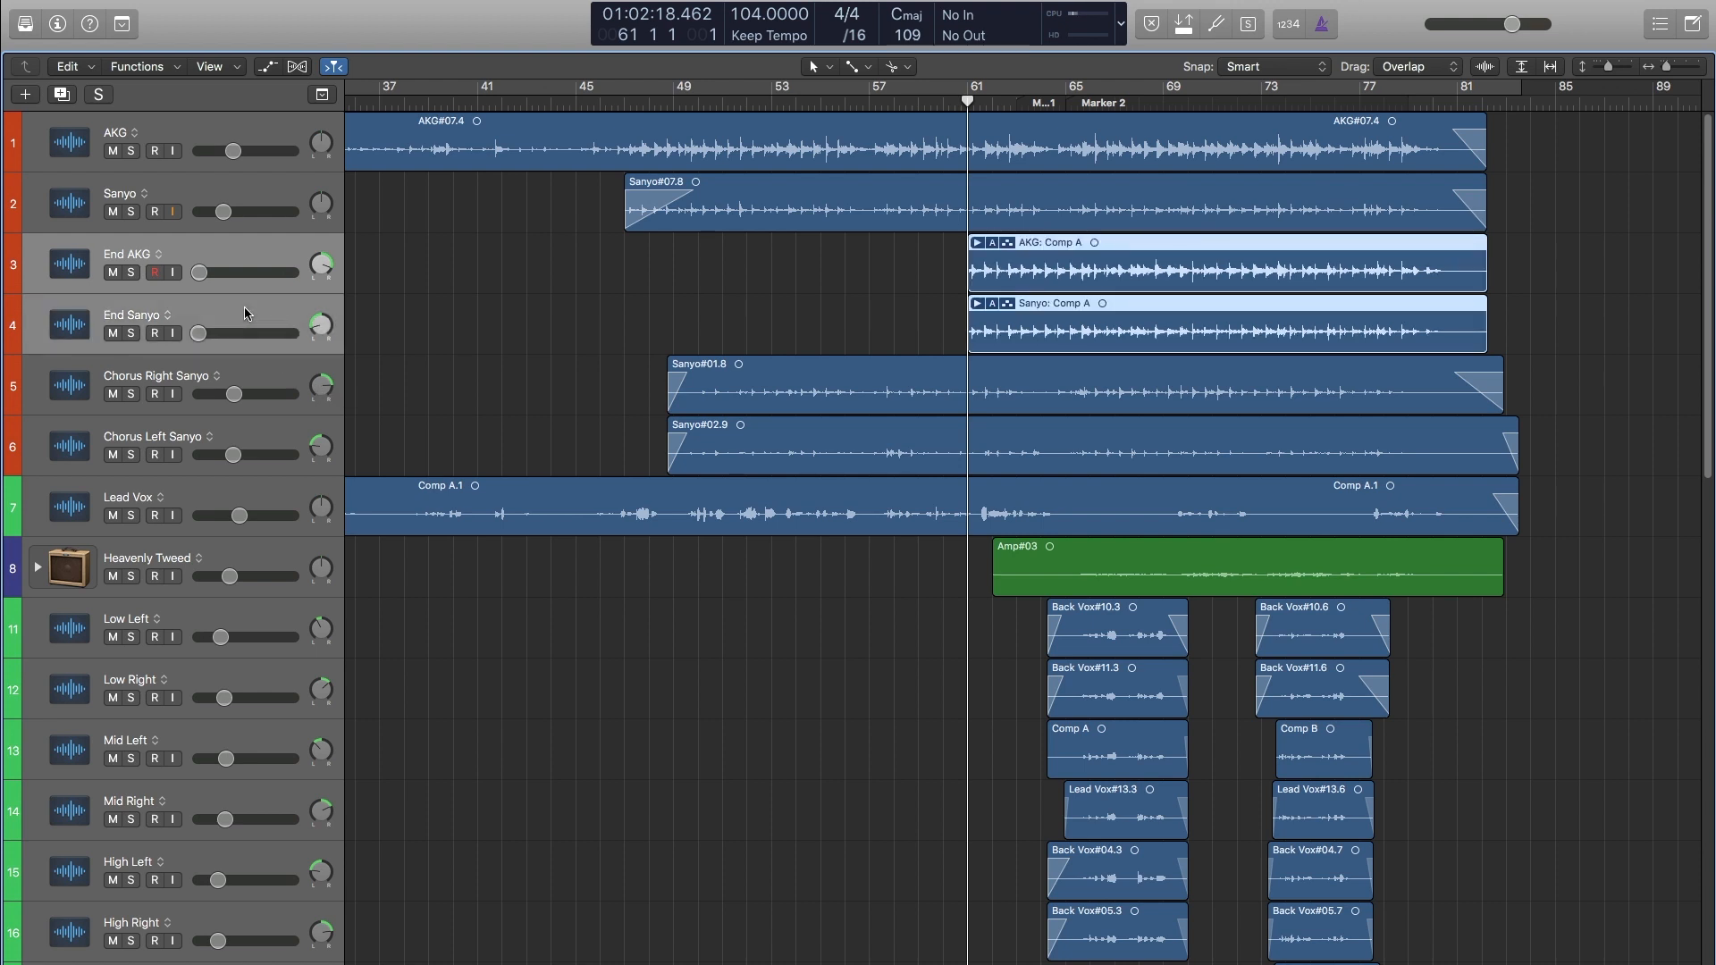
{"action": "key", "text": "s"}
{"action": "key", "text": "space"}
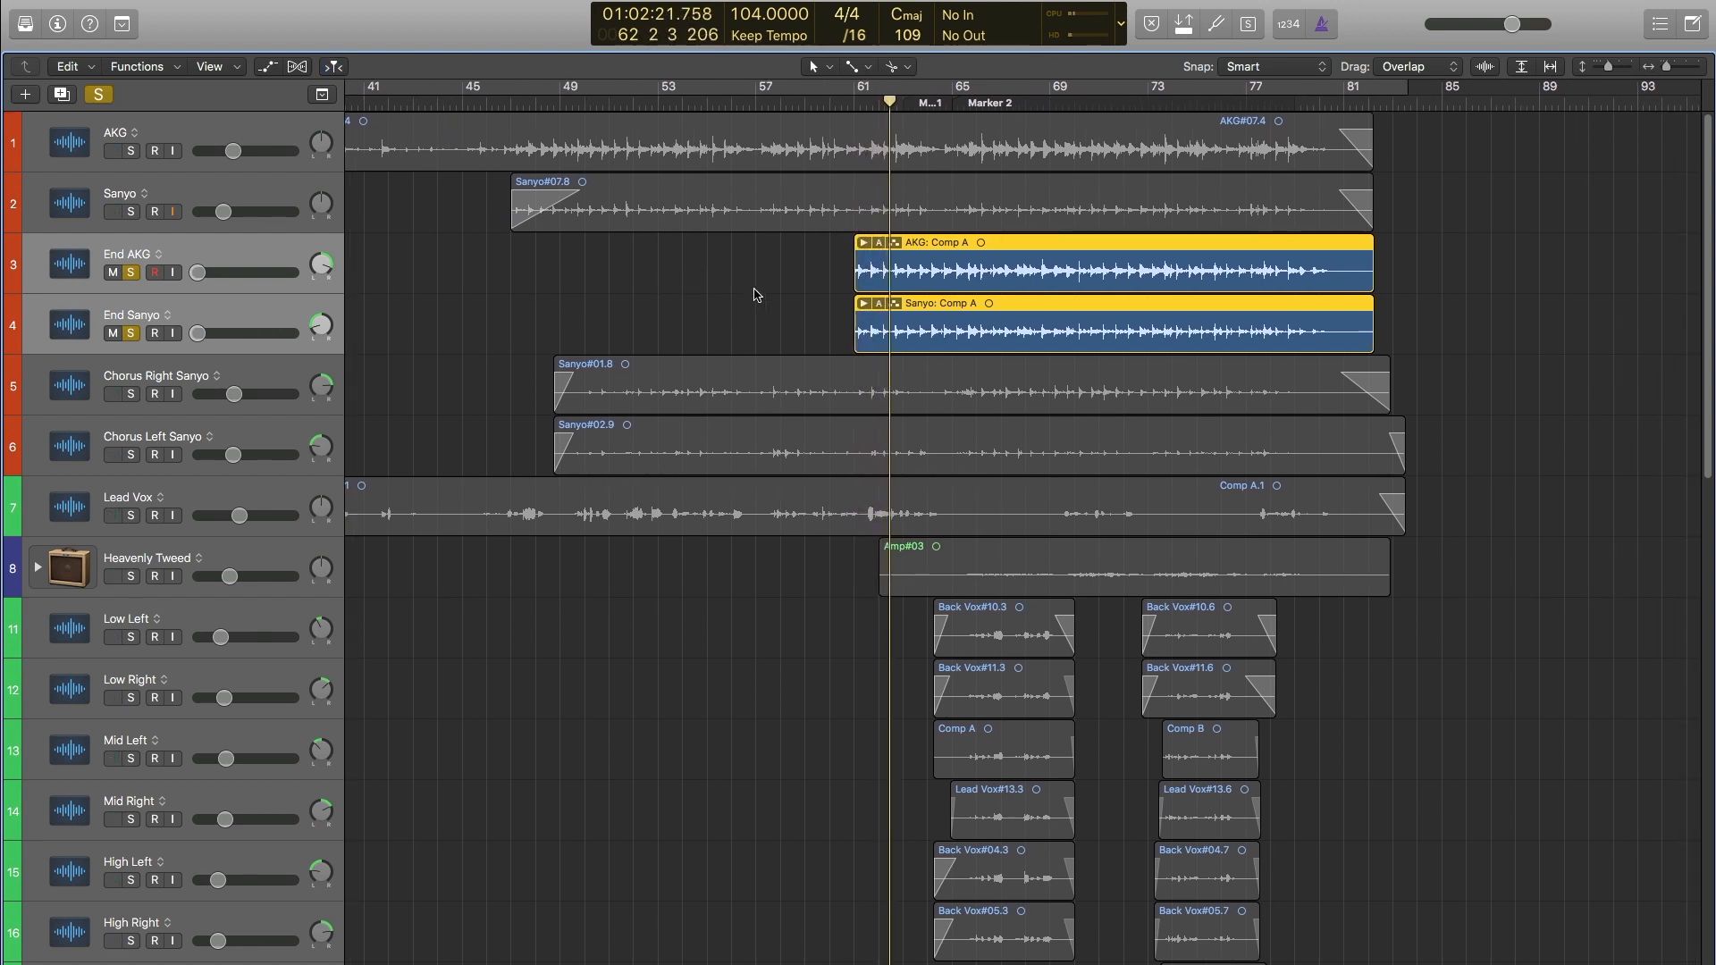
{"action": "key", "text": "a"}
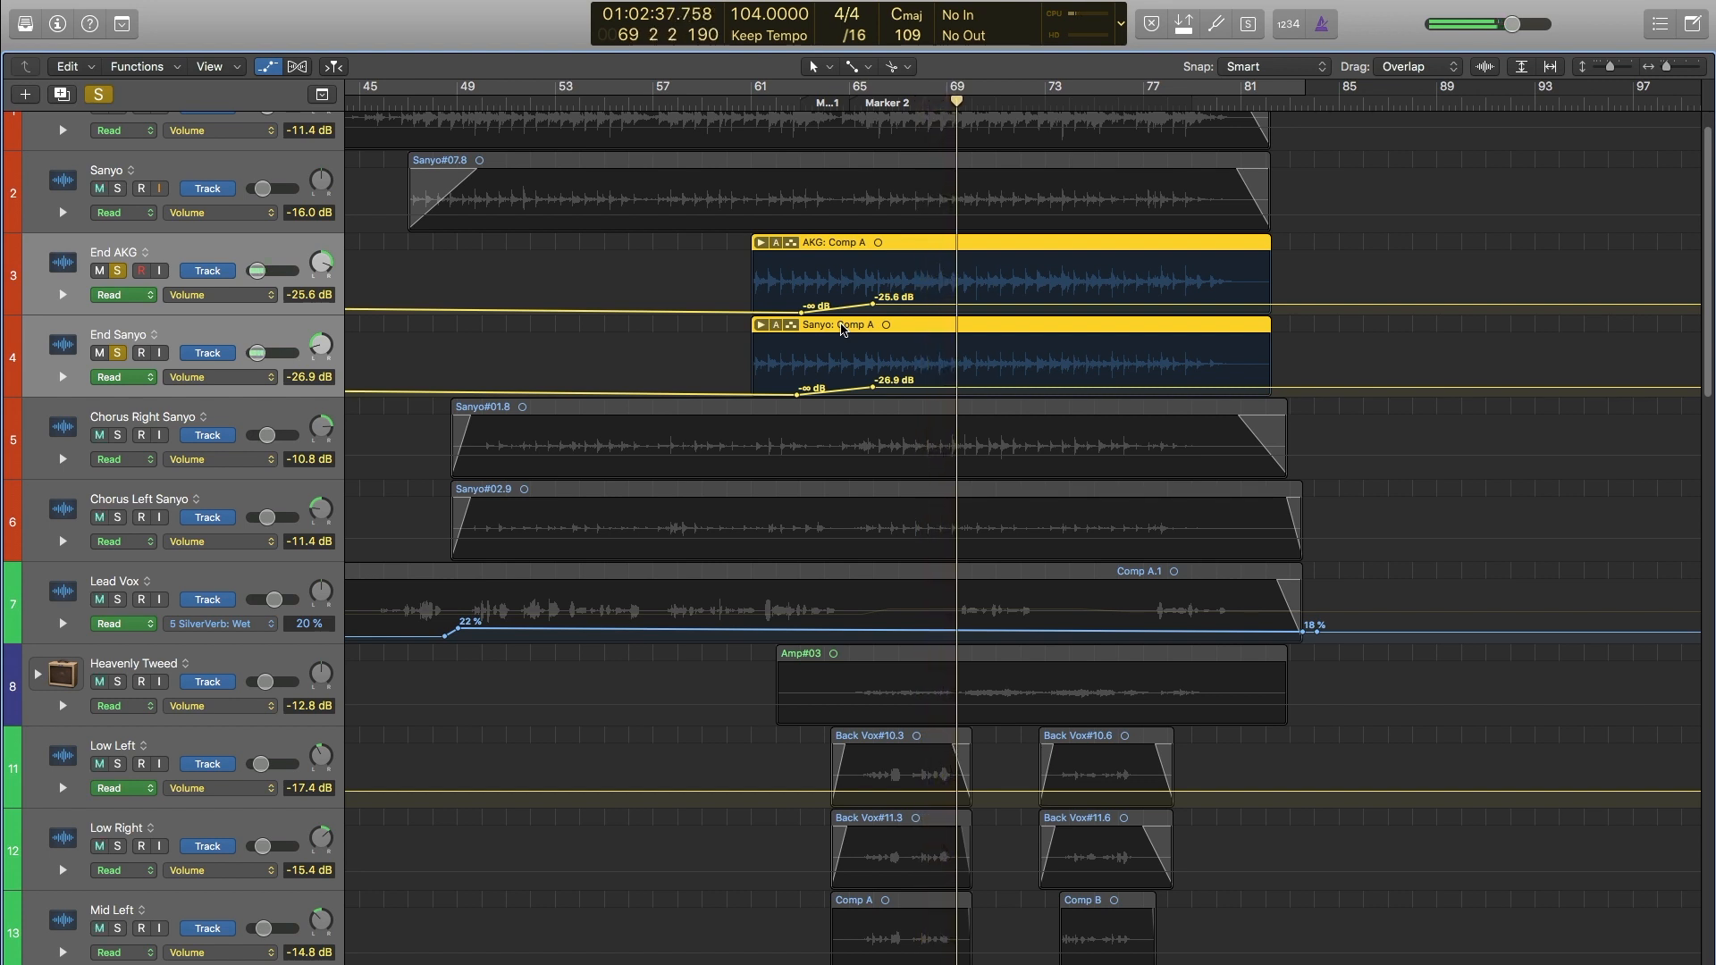
{"action": "key", "text": "a"}
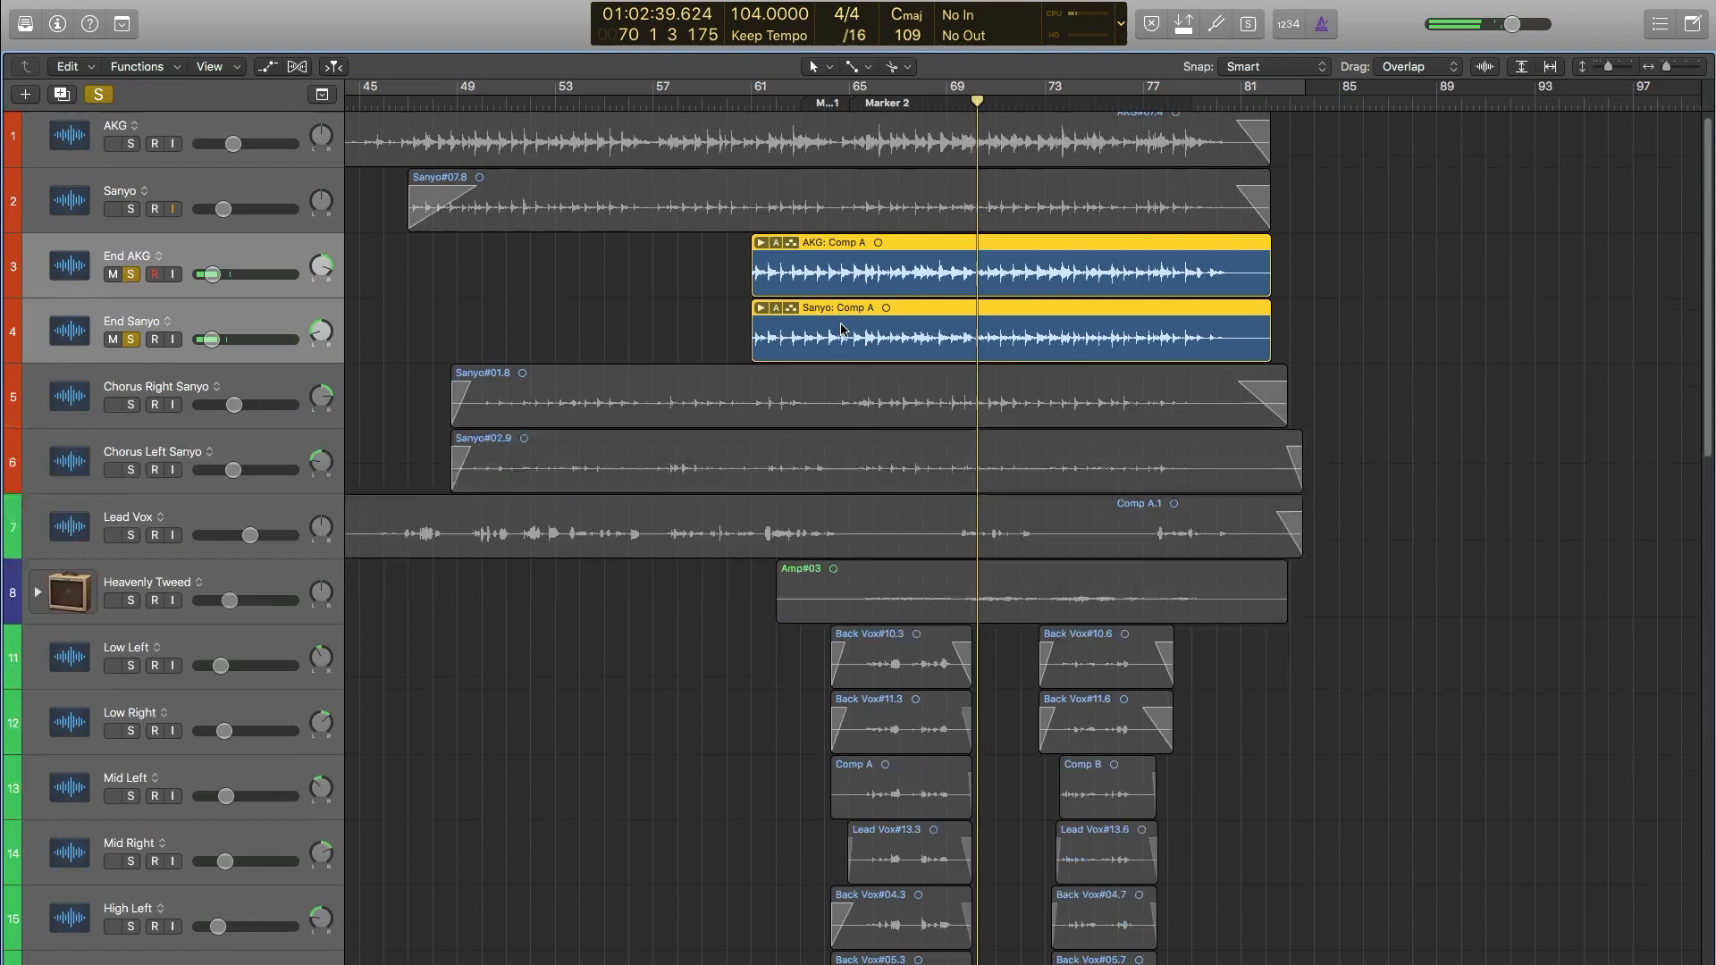
Add the Chorus Right Sanyo, Chorus Left Sanyo, Sanyo and AKG tracks to the solo during playback.
{"action": "left_click", "coordinate": [131, 394]}
{"action": "left_click", "coordinate": [131, 455]}
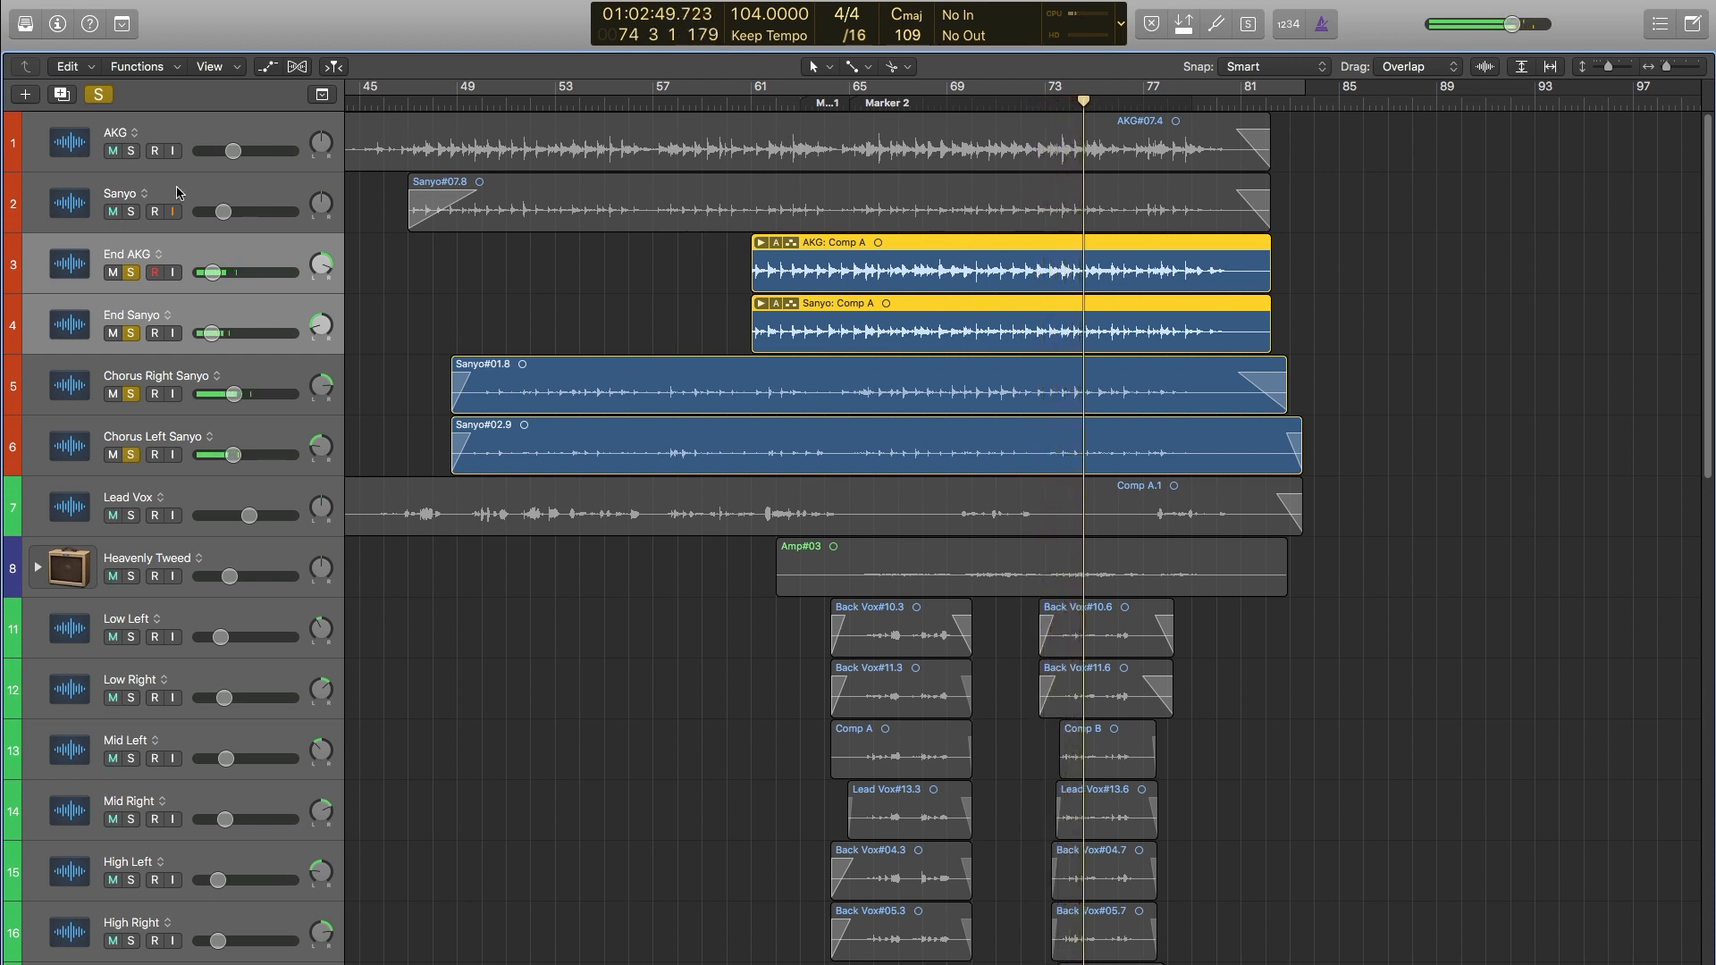
{"action": "left_click", "coordinate": [131, 212]}
{"action": "left_click", "coordinate": [132, 151]}
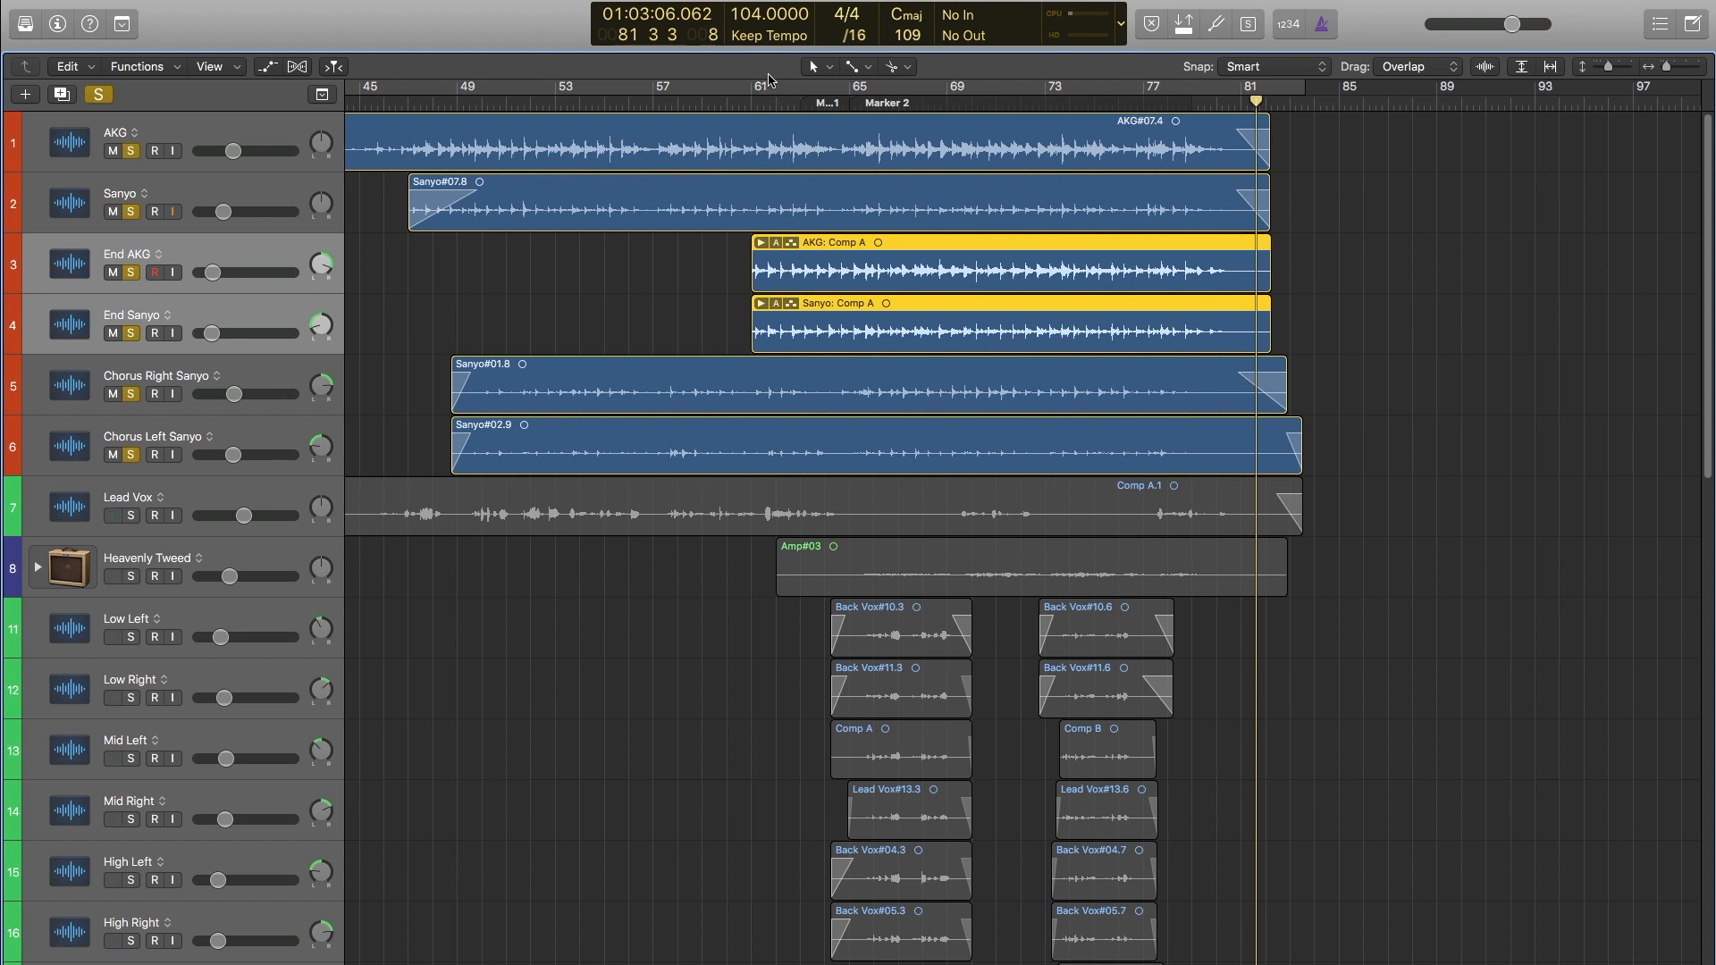
Move the playhead to bar 62 and step through the guitar tracks from AKG down to Chorus Left Sanyo.
{"action": "left_click", "coordinate": [783, 107]}
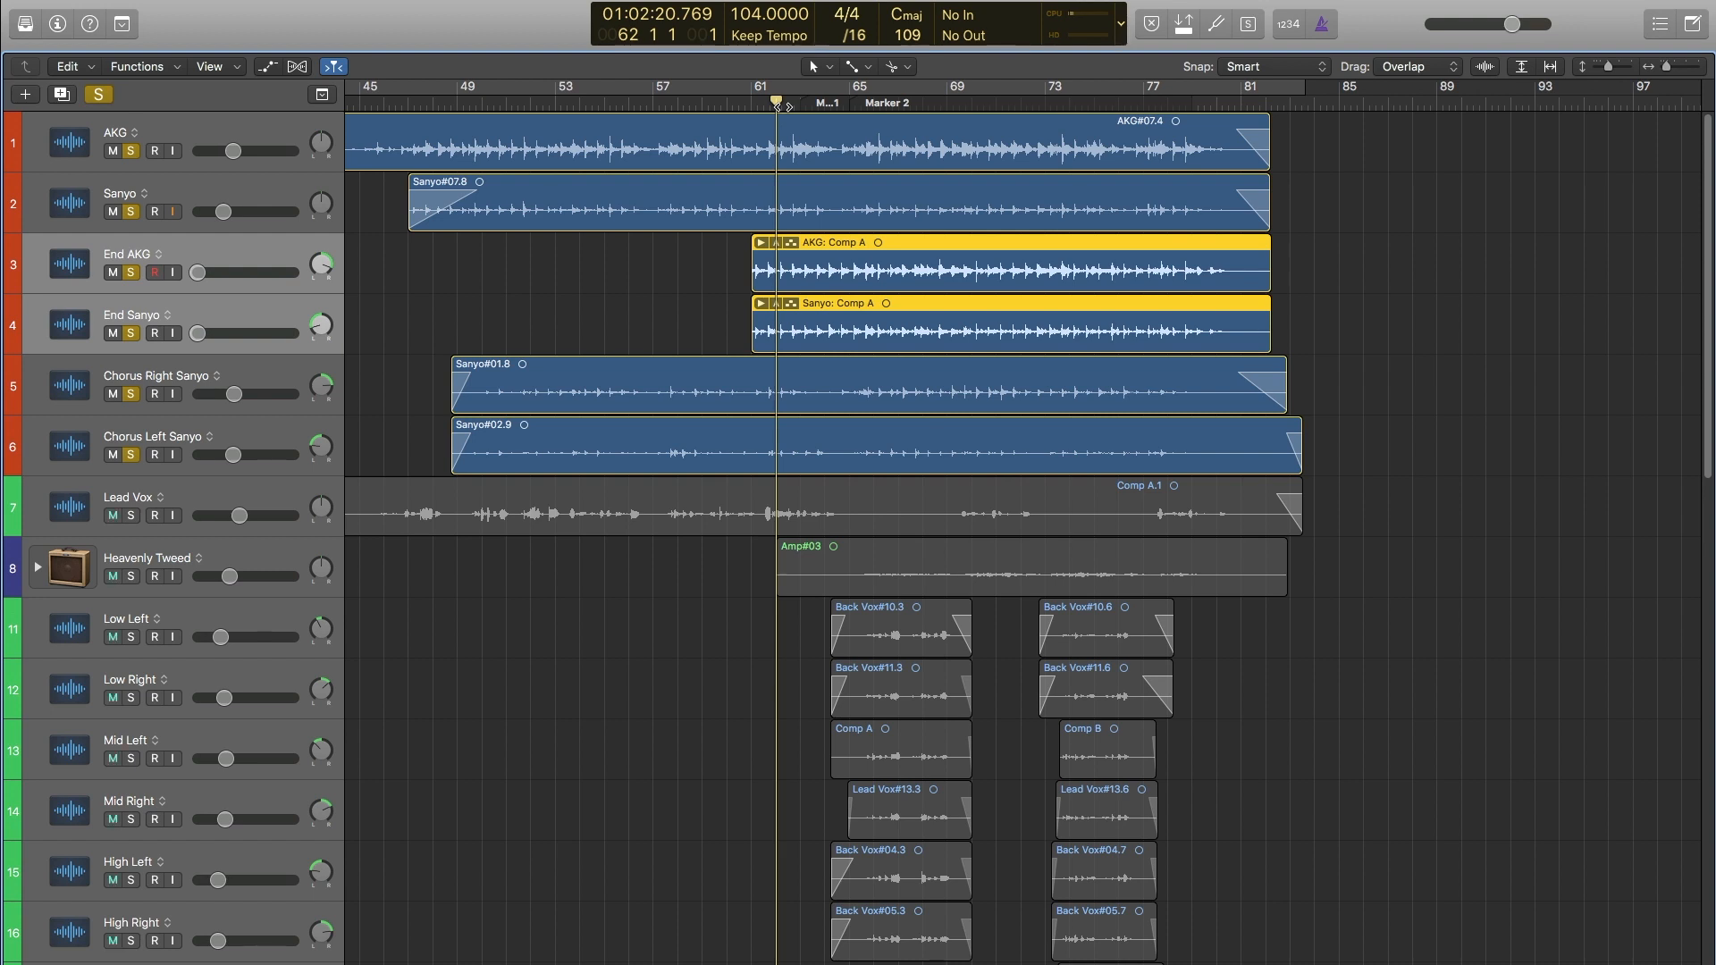
{"action": "left_click", "coordinate": [192, 120]}
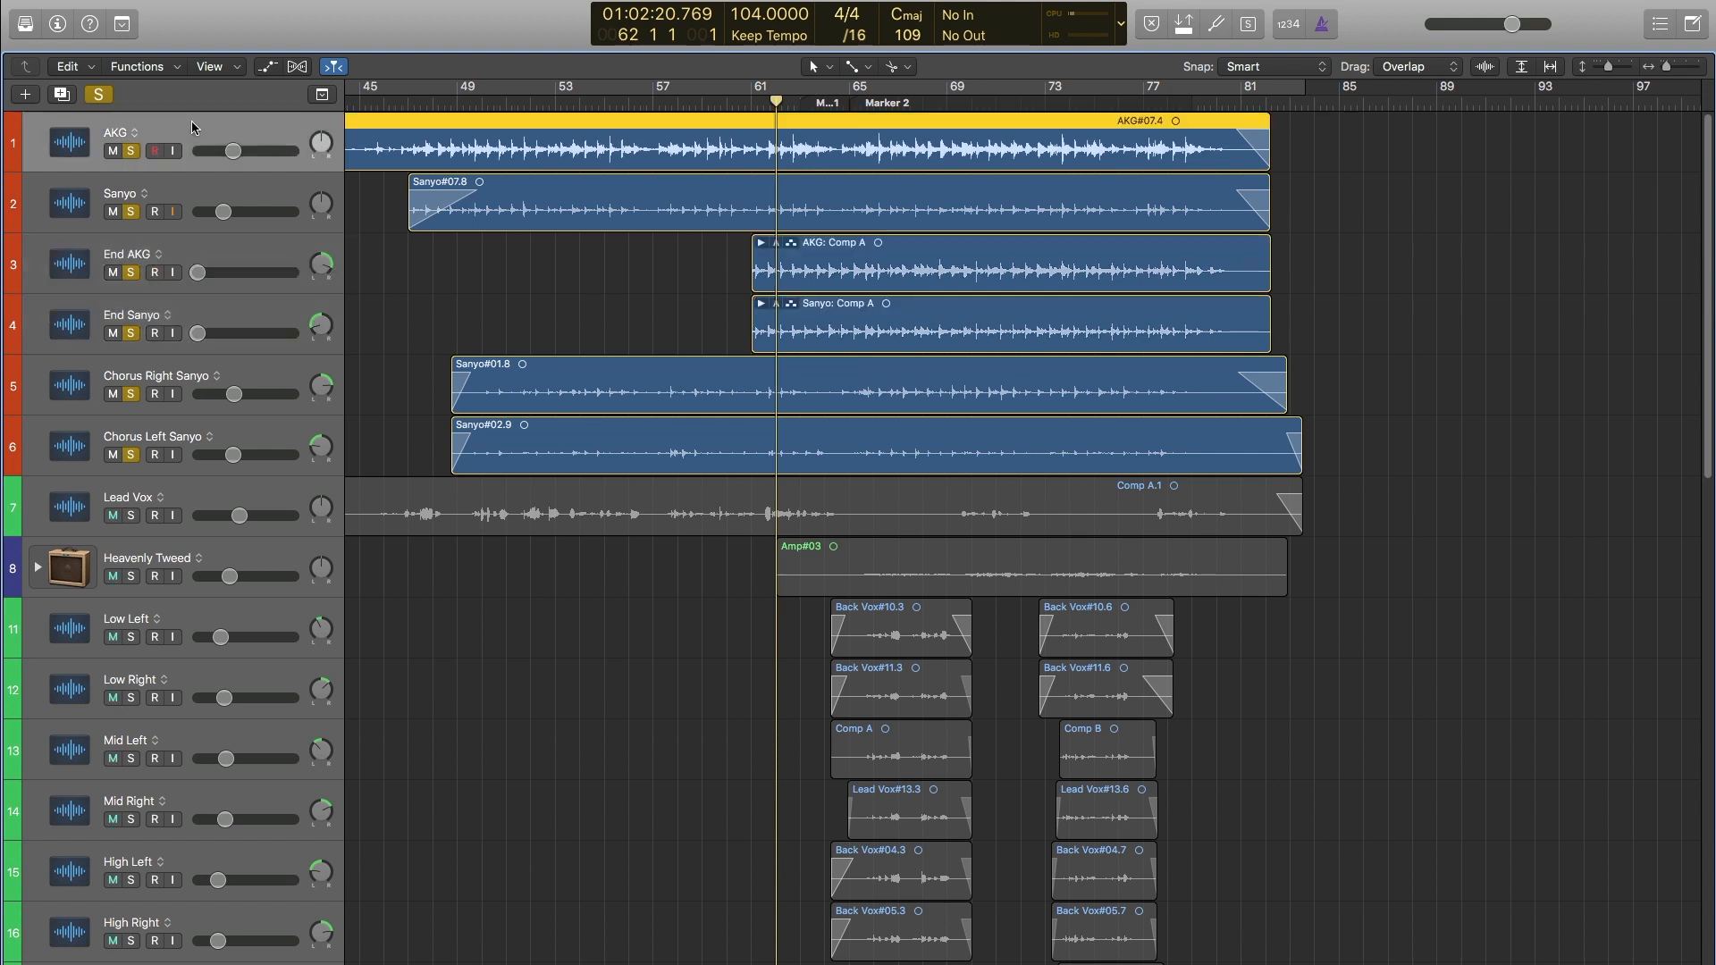
{"action": "key", "text": "Down"}
{"action": "key", "text": "Down"}
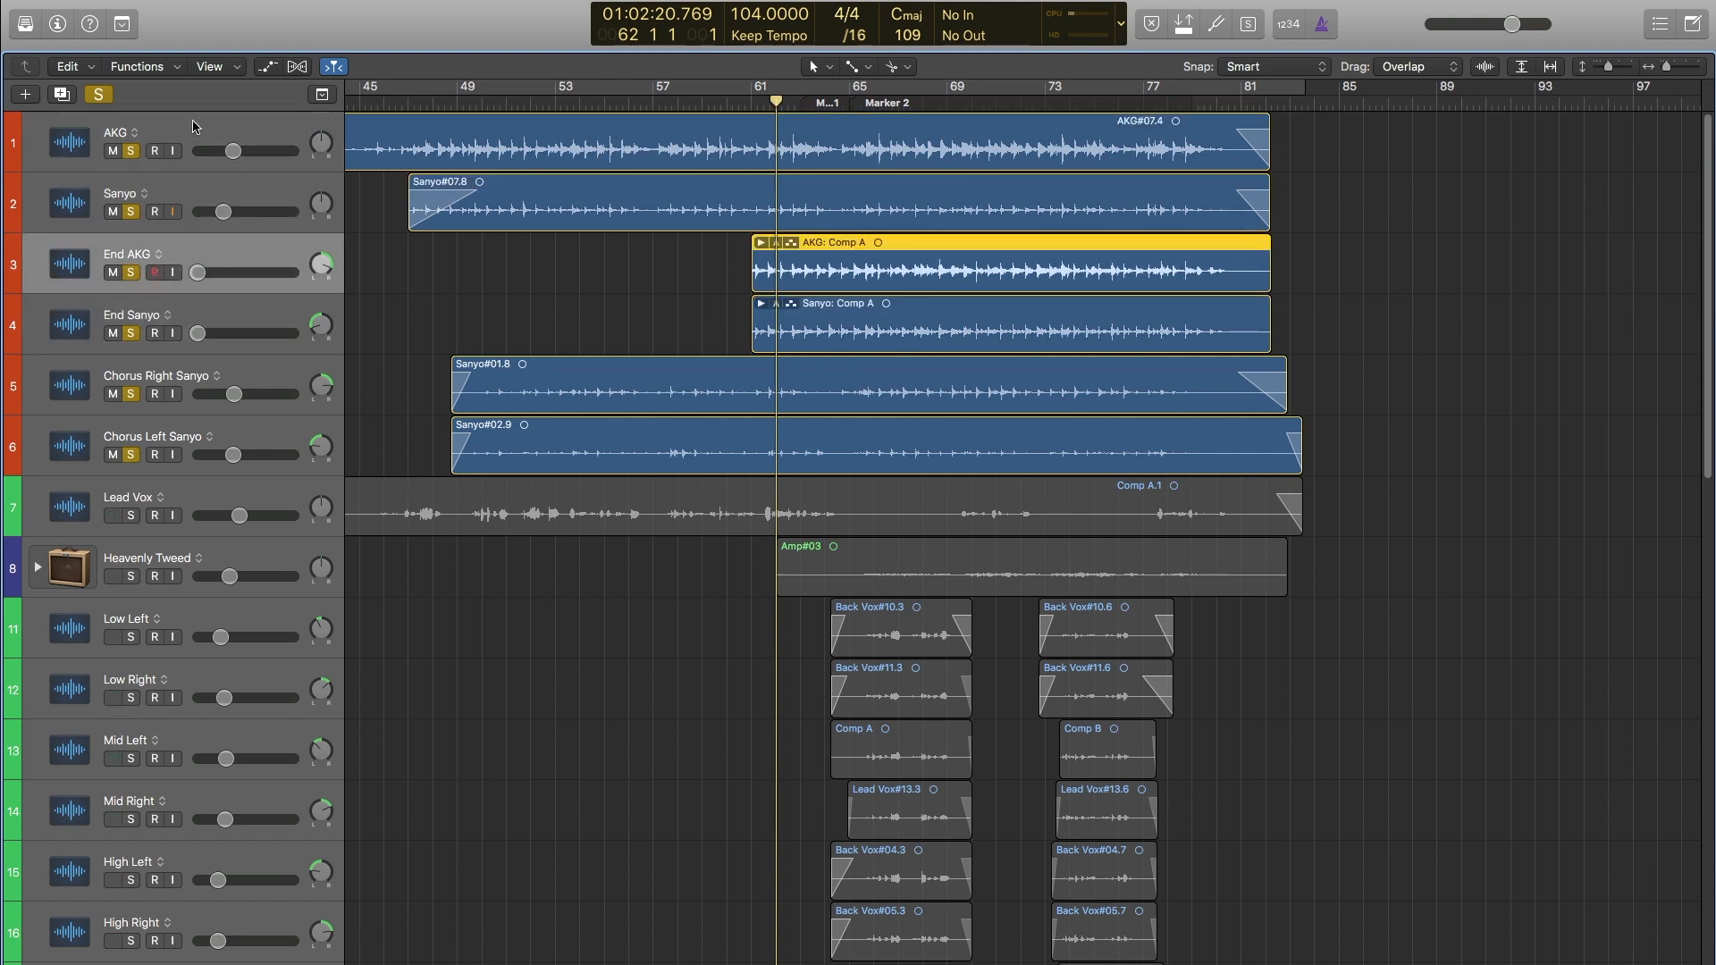
{"action": "key", "text": "Down"}
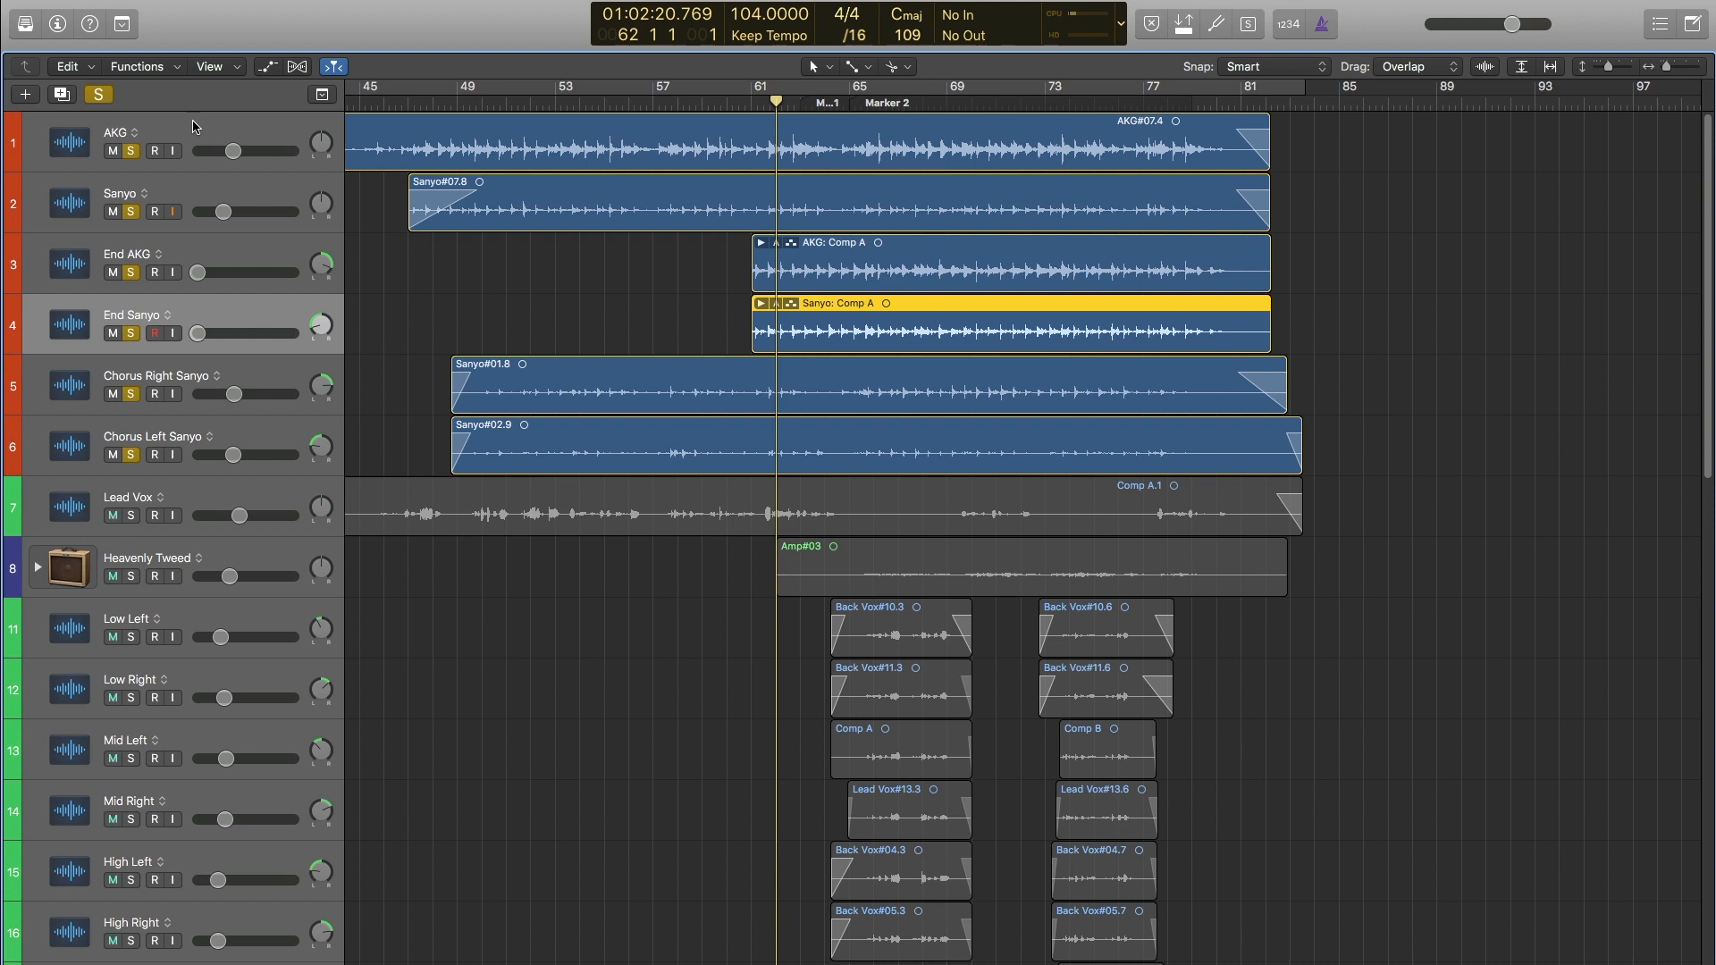
{"action": "key", "text": "Down"}
{"action": "key", "text": "Down"}
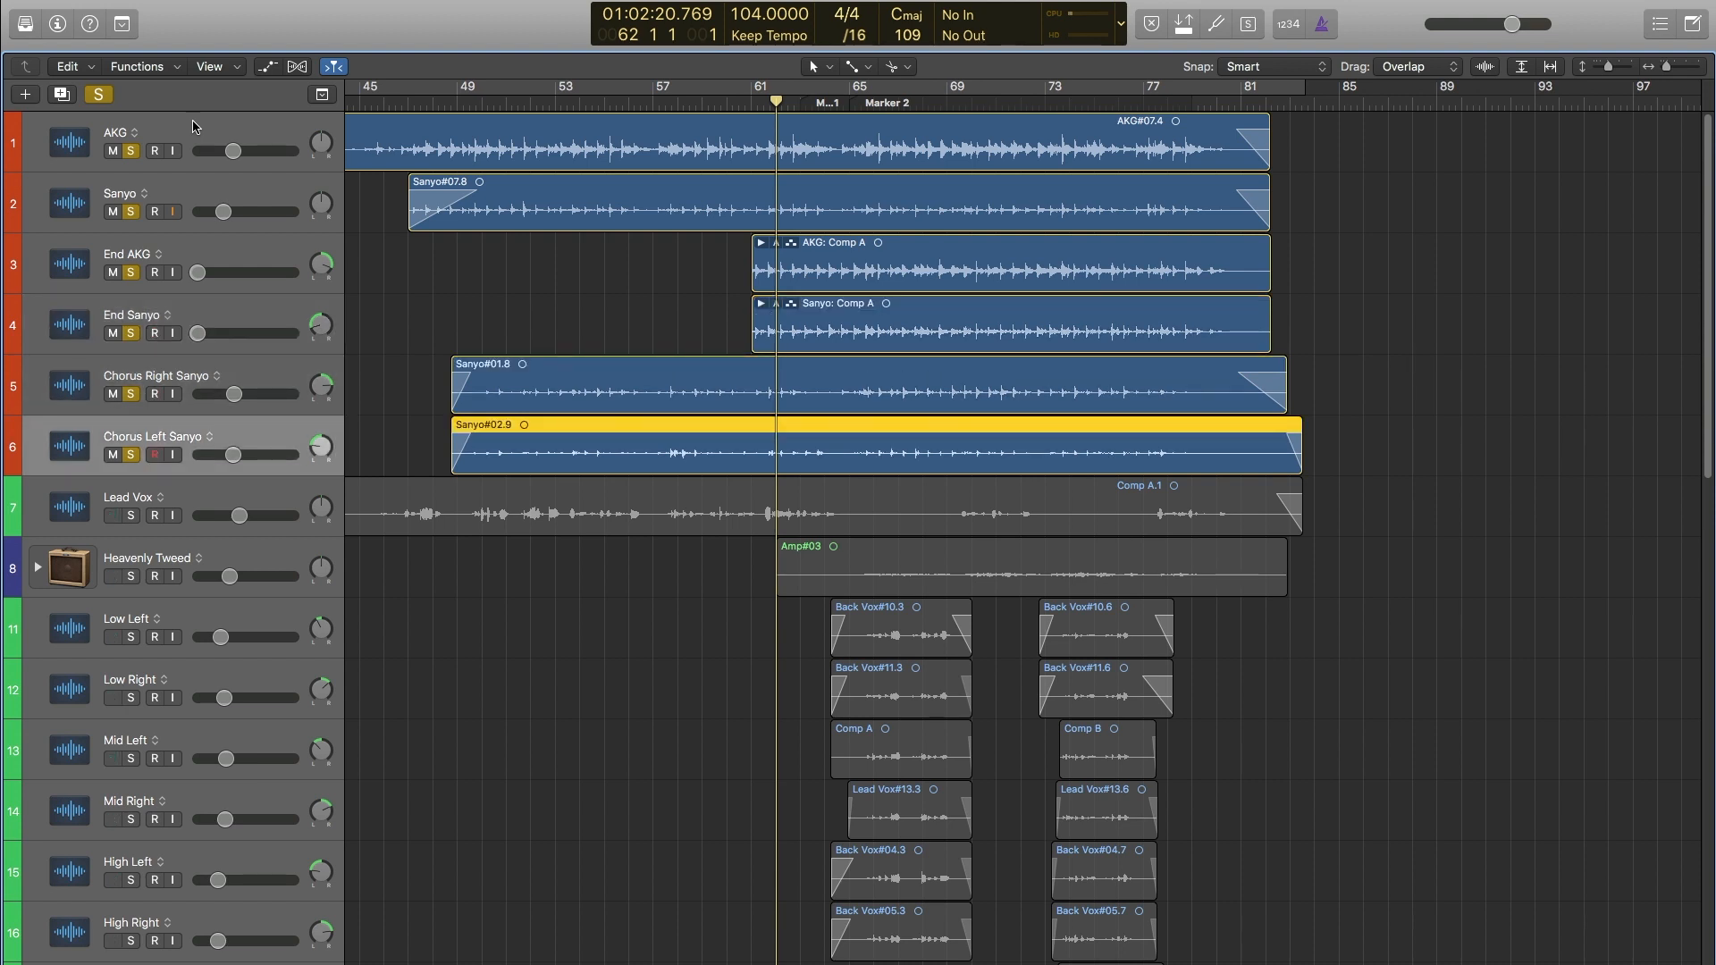
Select all six guitar tracks from AKG to Chorus Left Sanyo and turn off their solo.
{"action": "left_click", "coordinate": [198, 125], "text": "shift"}
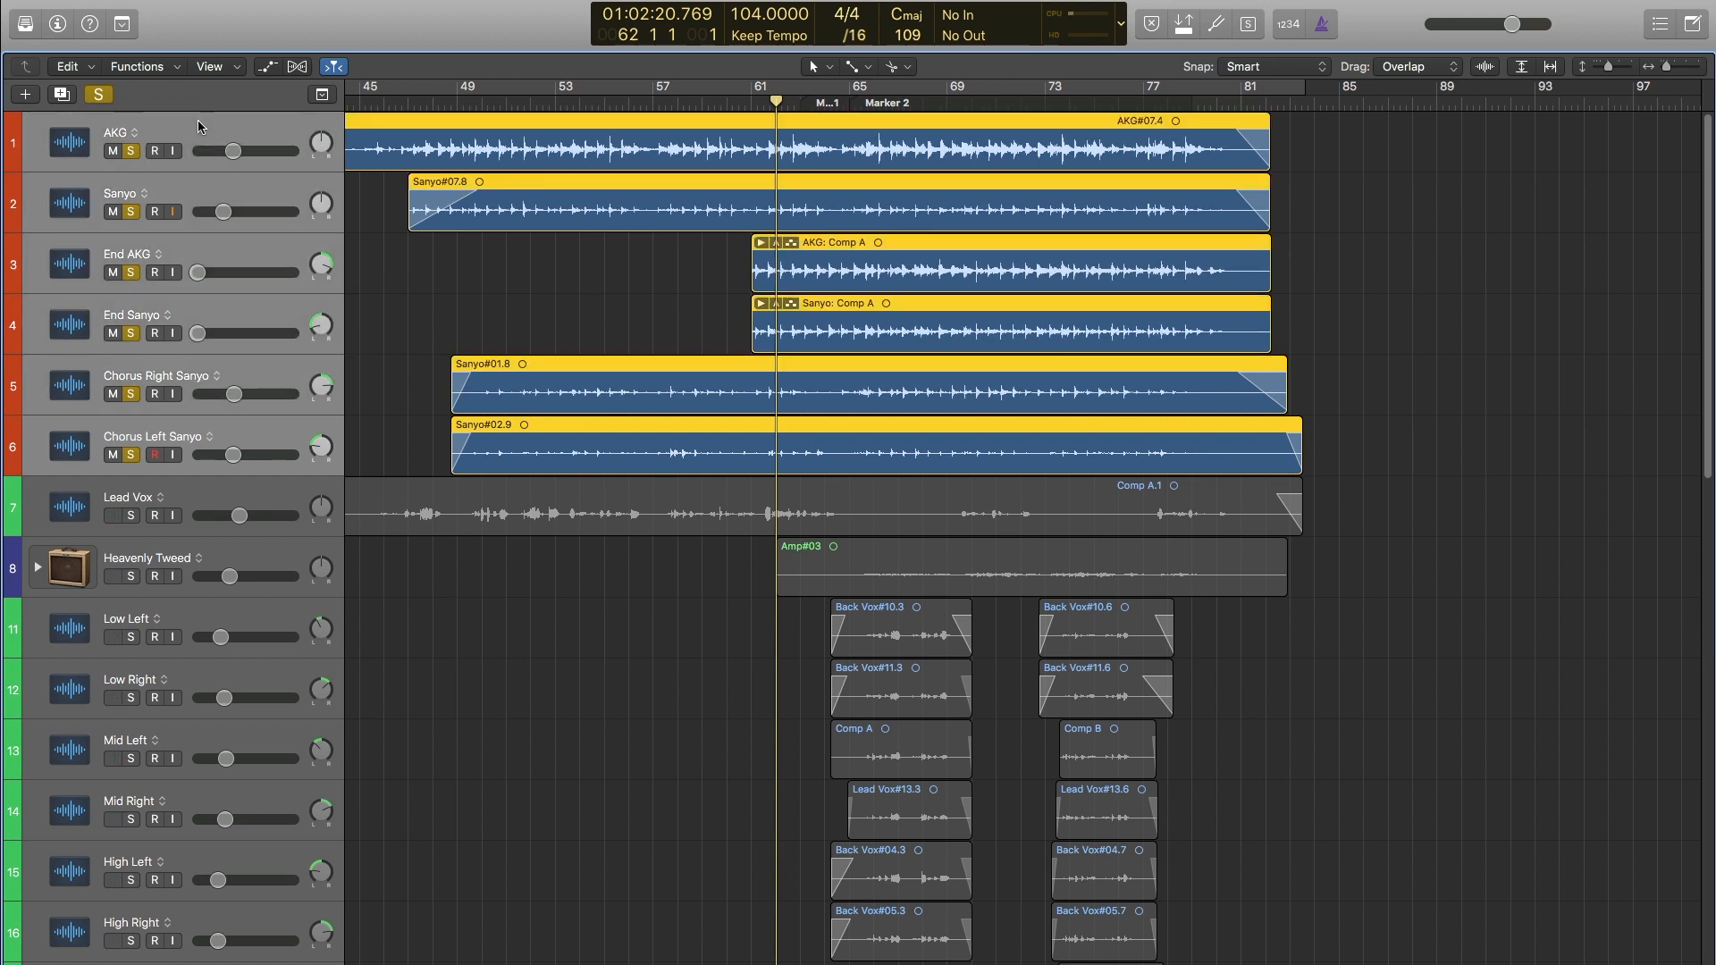
{"action": "key", "text": "s"}
Solo the Heavenly Tweed track and play it from bar 65.
{"action": "scroll", "coordinate": [629, 583], "scroll_direction": "down", "scroll_amount": 1}
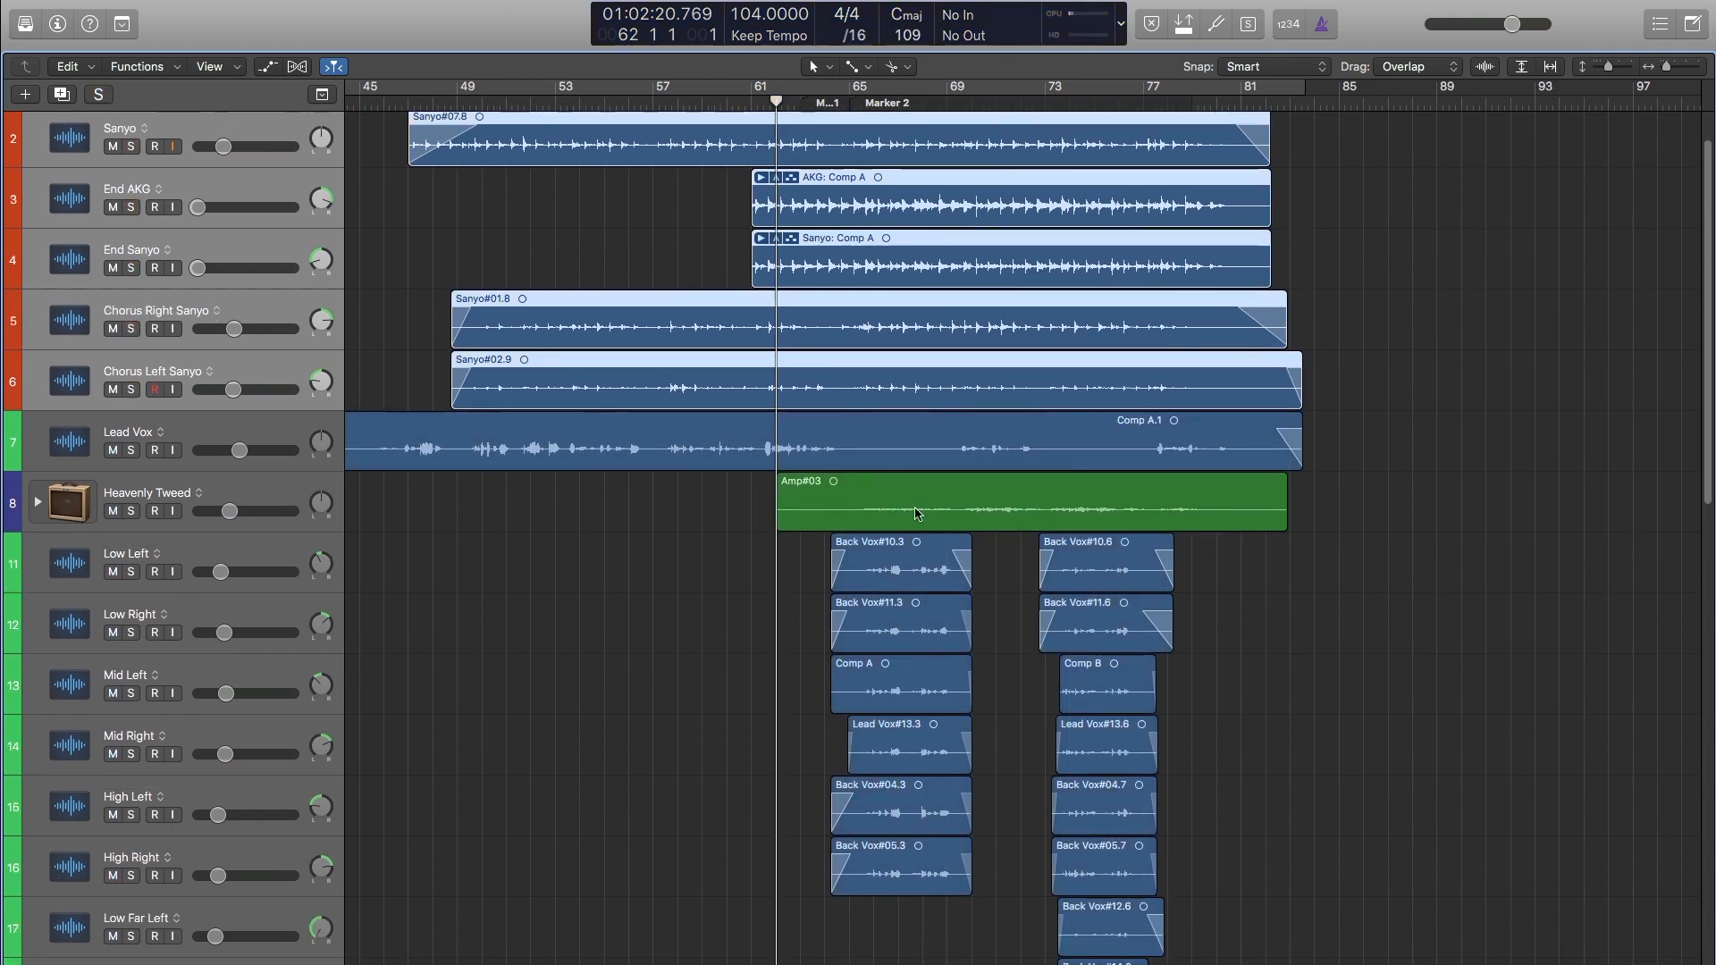
{"action": "left_click", "coordinate": [143, 489]}
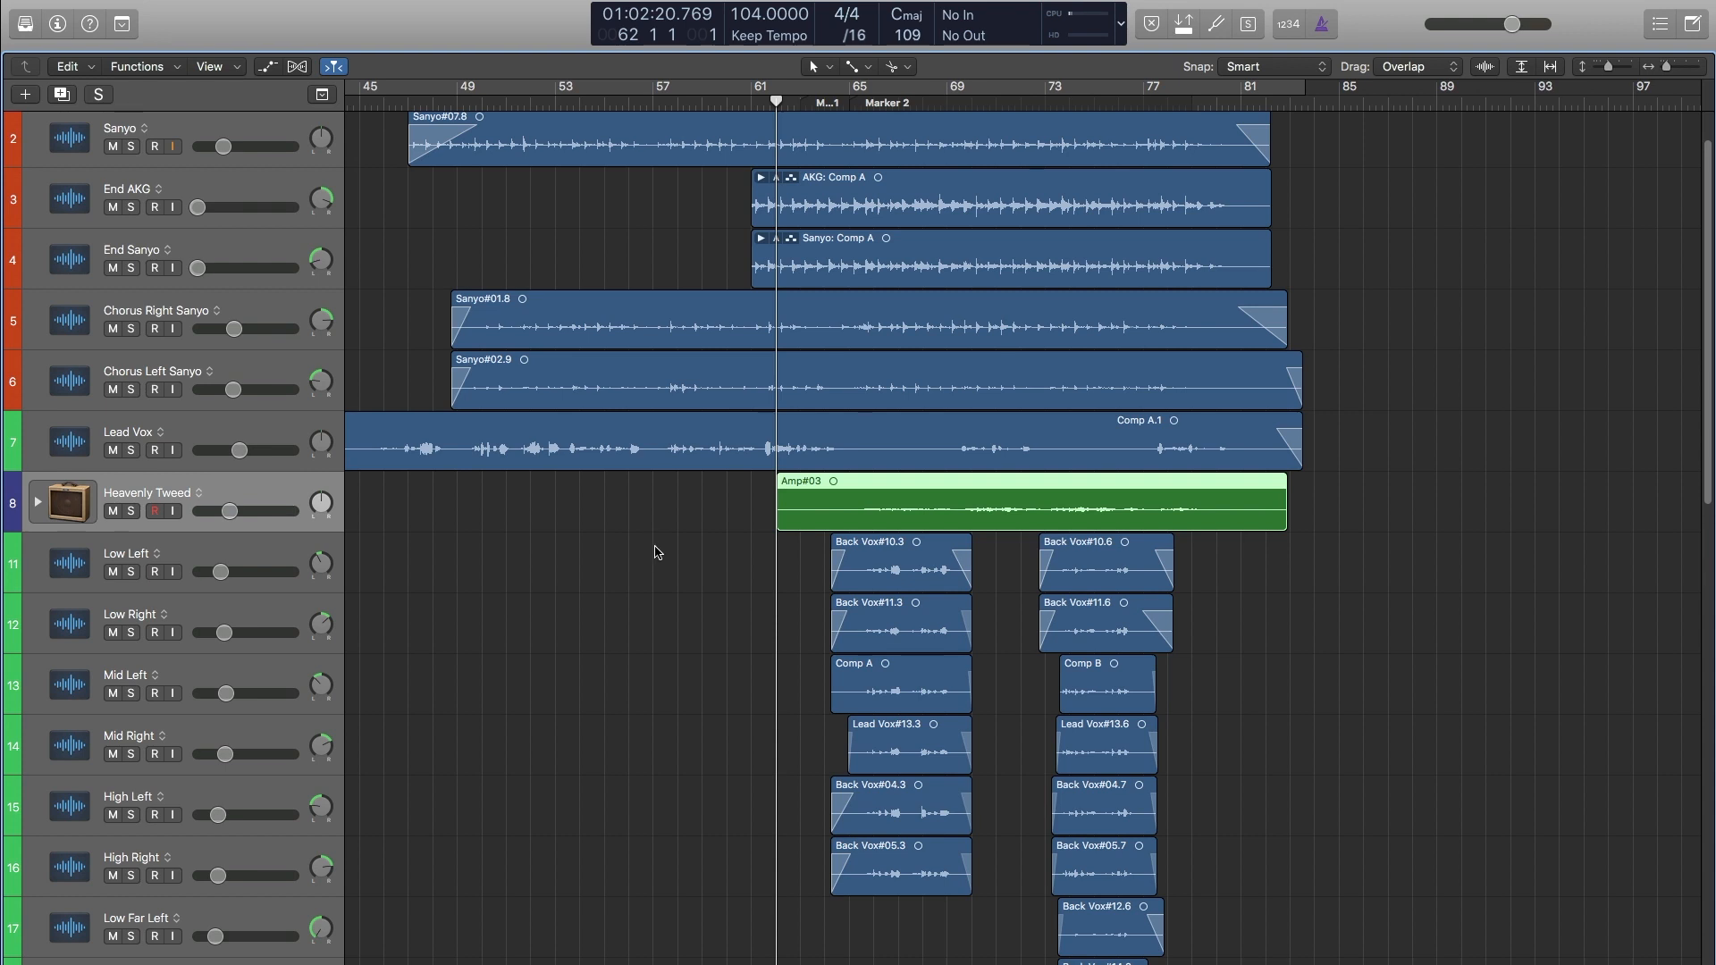
{"action": "scroll", "coordinate": [534, 594], "scroll_direction": "right", "scroll_amount": 3}
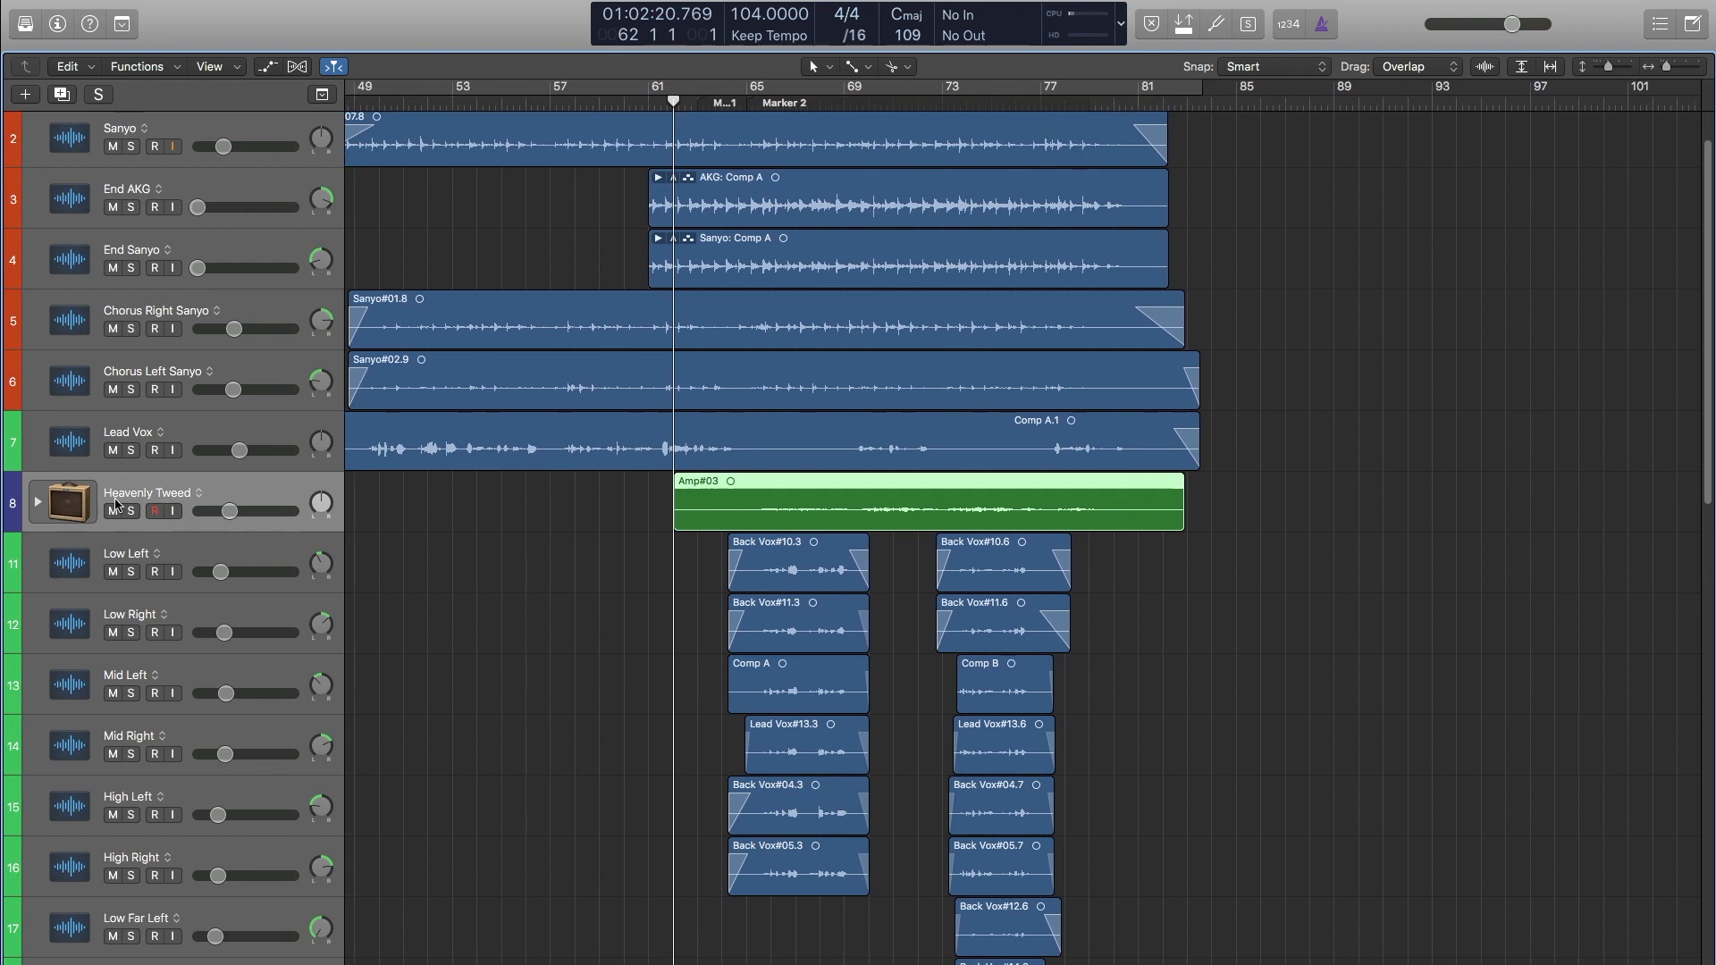
{"action": "left_click", "coordinate": [740, 103]}
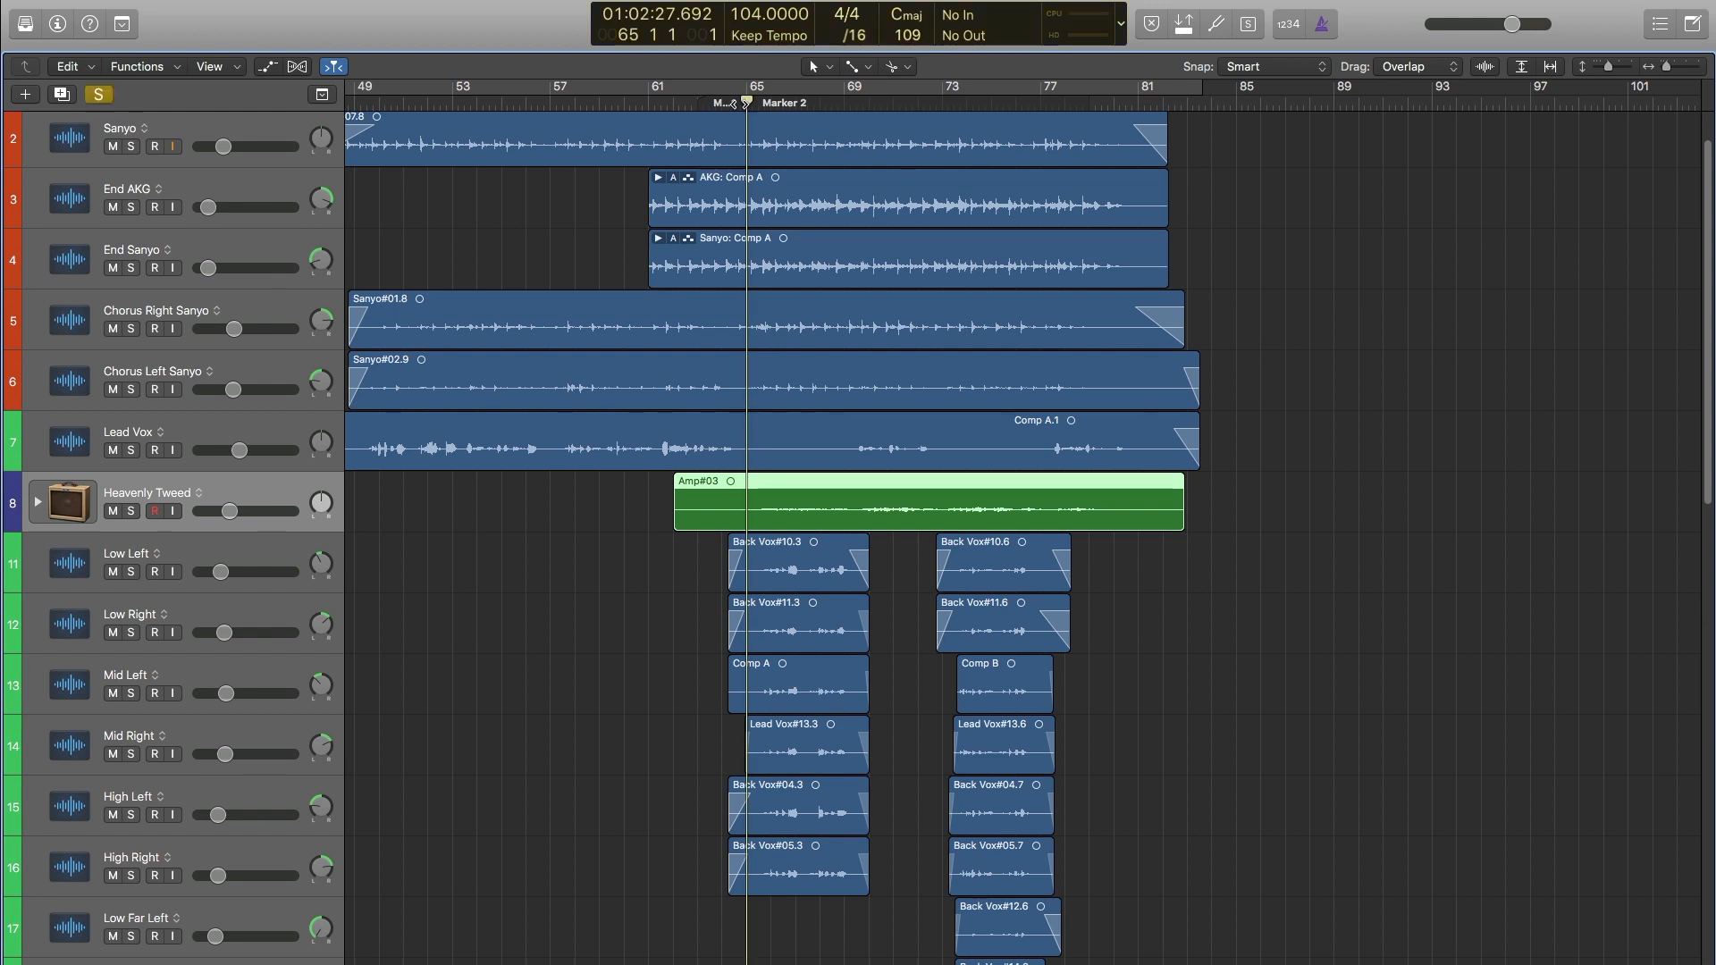
{"action": "key", "text": "s"}
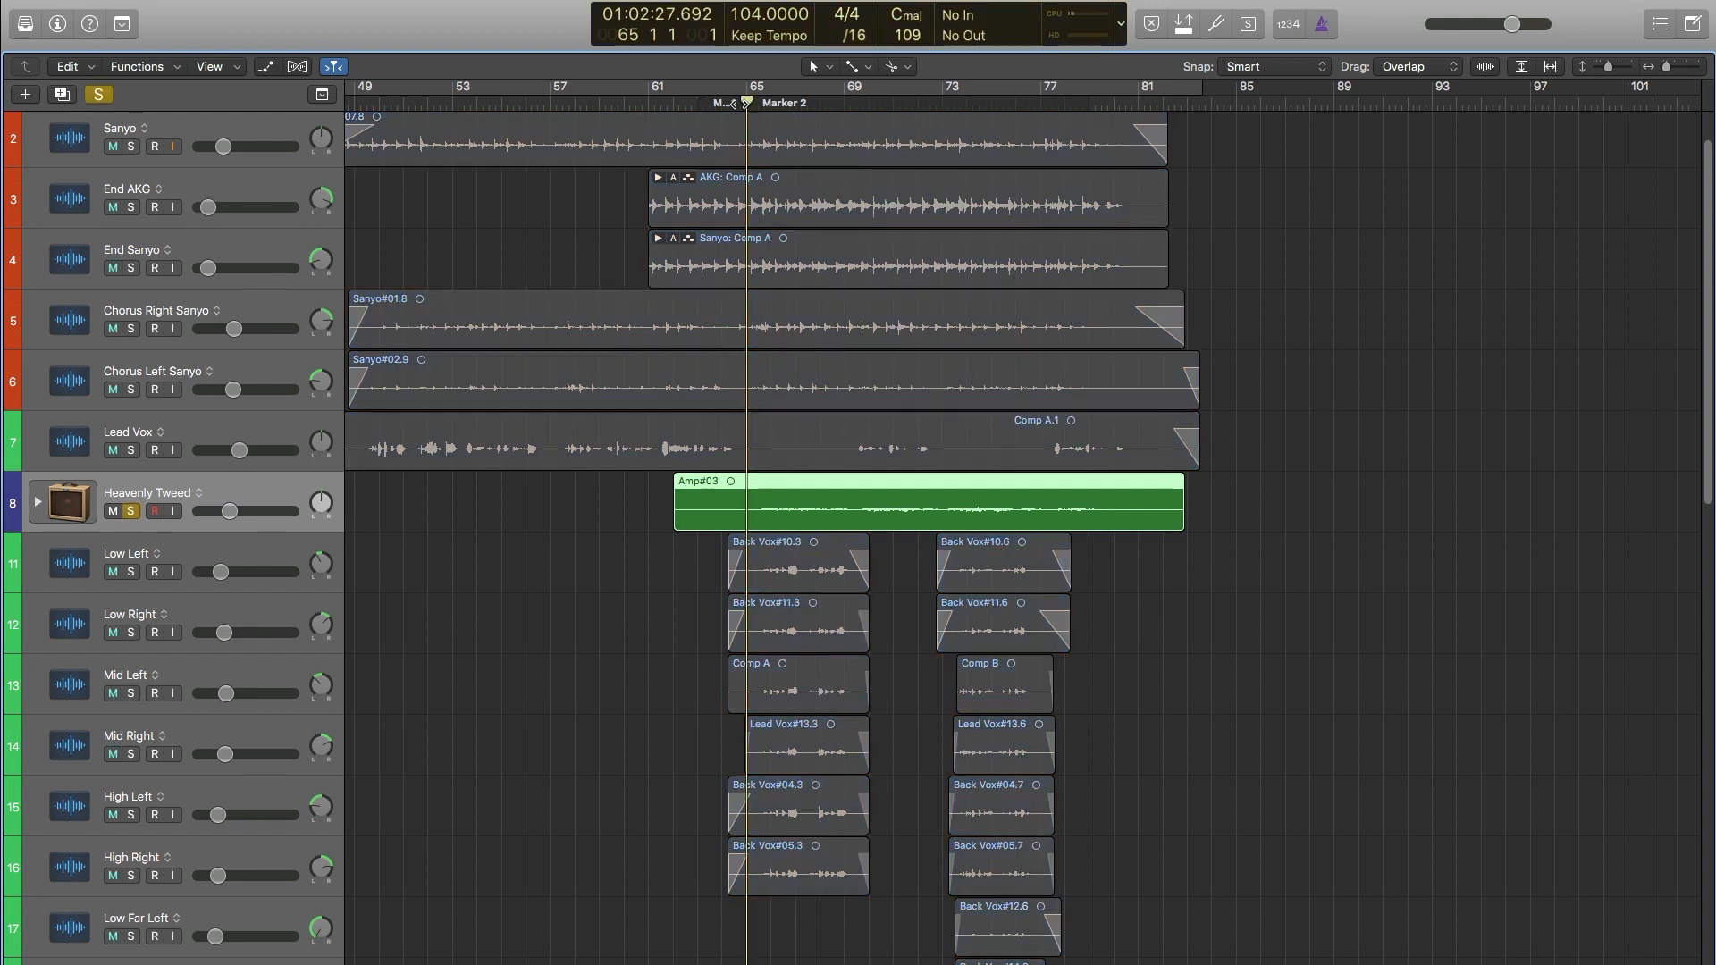
{"action": "key", "text": "space"}
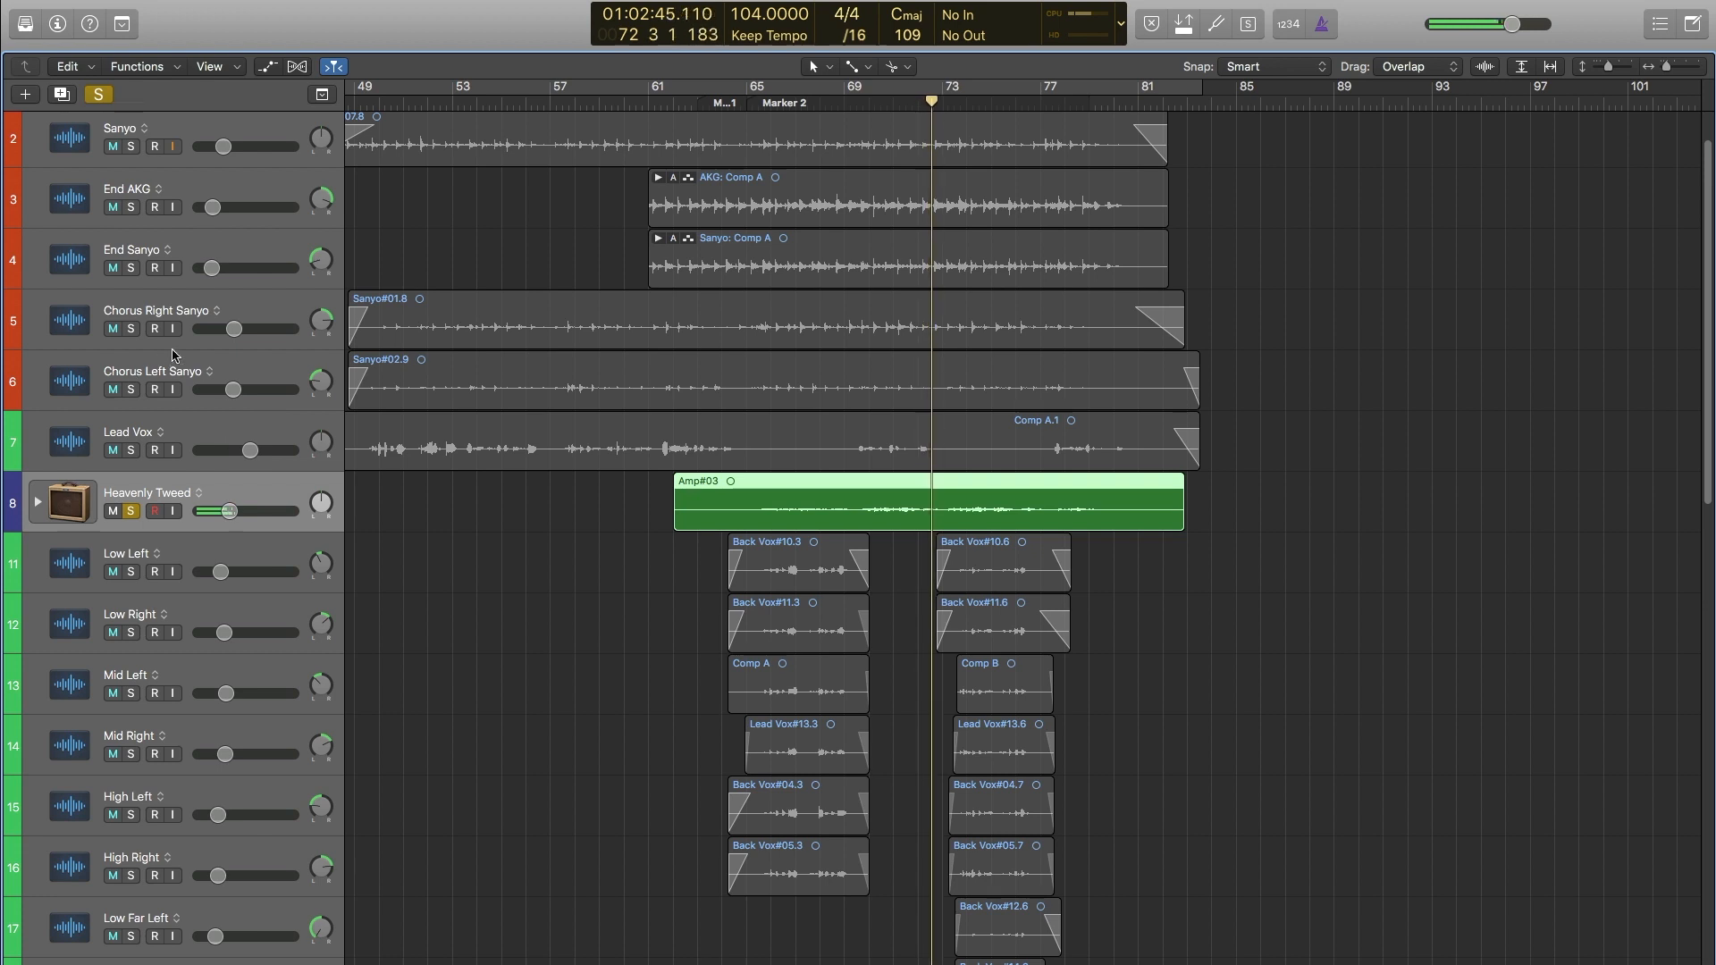
Add all six acoustic guitar tracks, from Chorus Left Sanyo up to AKG, to the solo alongside Heavenly Tweed.
{"action": "left_click", "coordinate": [133, 366]}
{"action": "left_click", "coordinate": [134, 336], "text": "shift"}
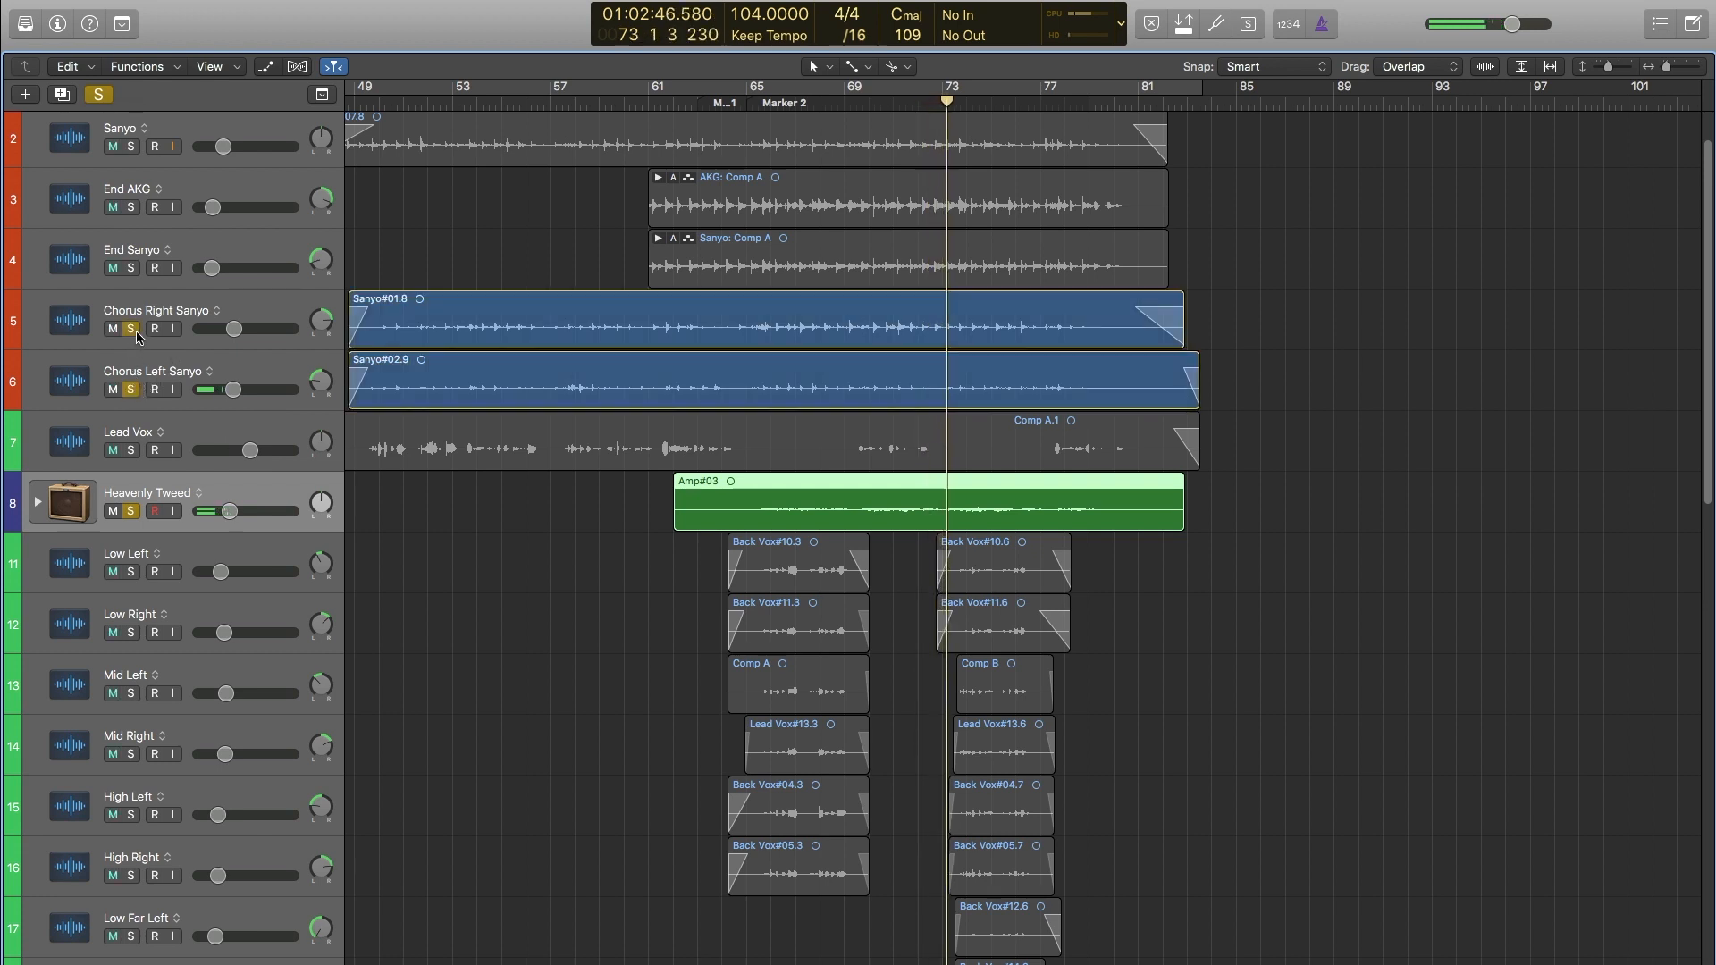
{"action": "left_click", "coordinate": [131, 270], "text": "shift"}
{"action": "left_click", "coordinate": [132, 207], "text": "shift"}
{"action": "left_click", "coordinate": [131, 146], "text": "shift"}
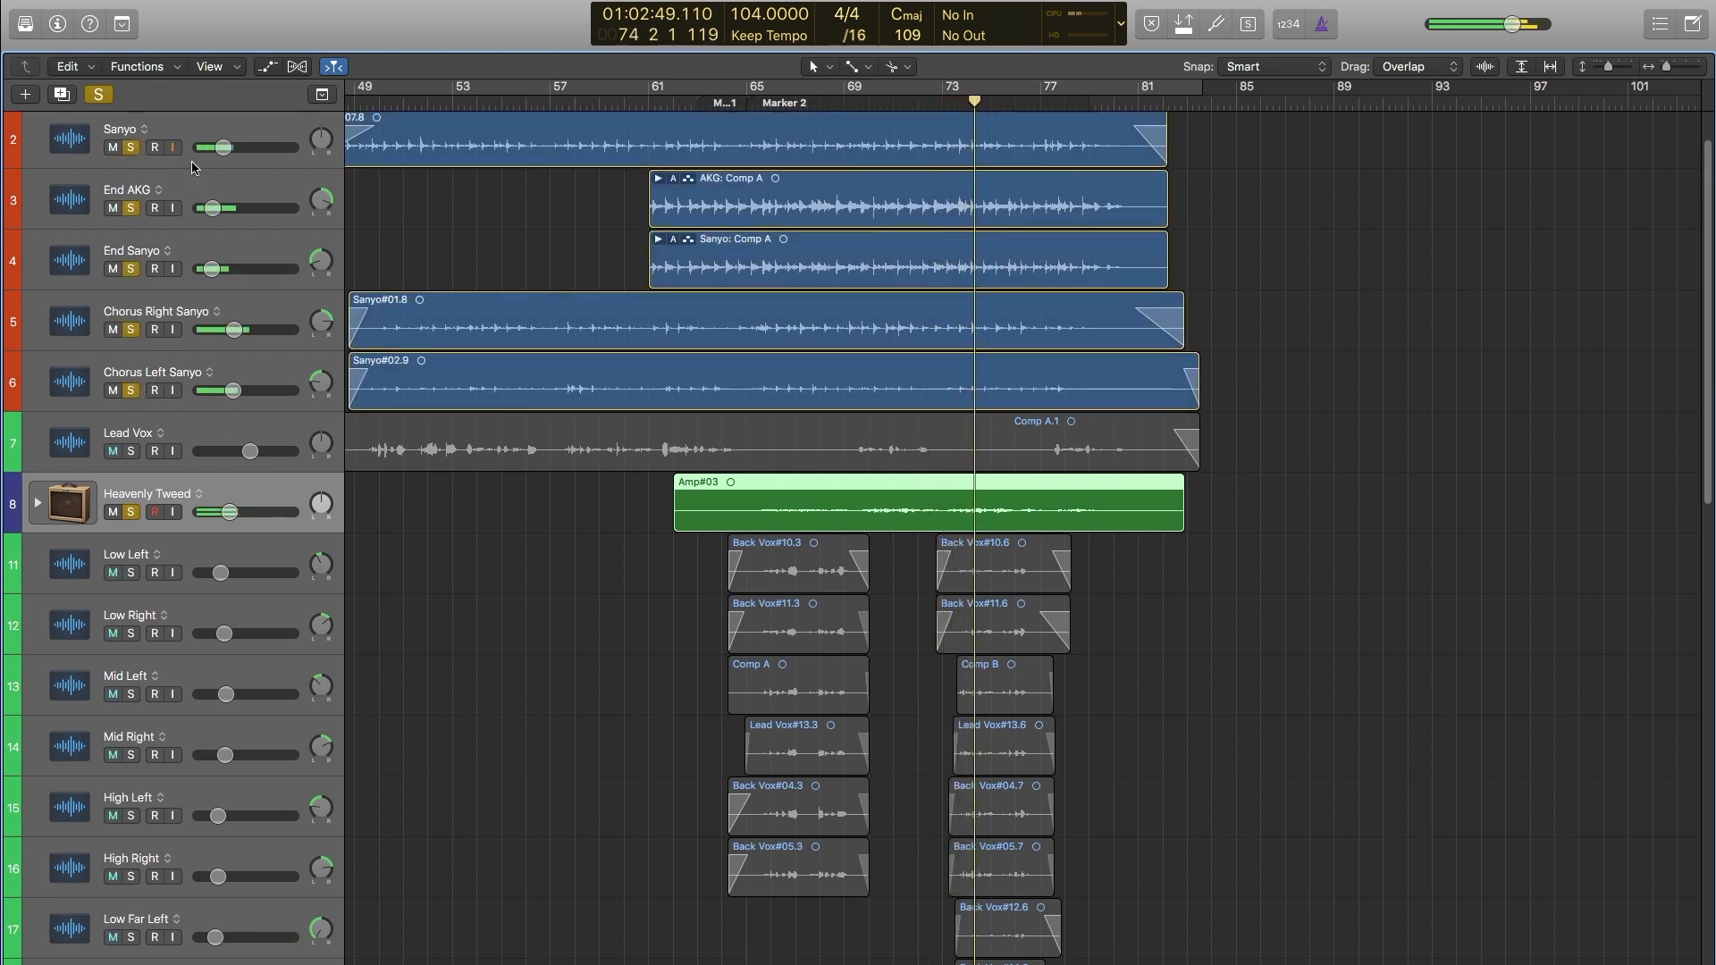
{"action": "scroll", "coordinate": [129, 149], "scroll_direction": "up", "scroll_amount": 2}
{"action": "left_click", "coordinate": [130, 152], "text": "shift"}
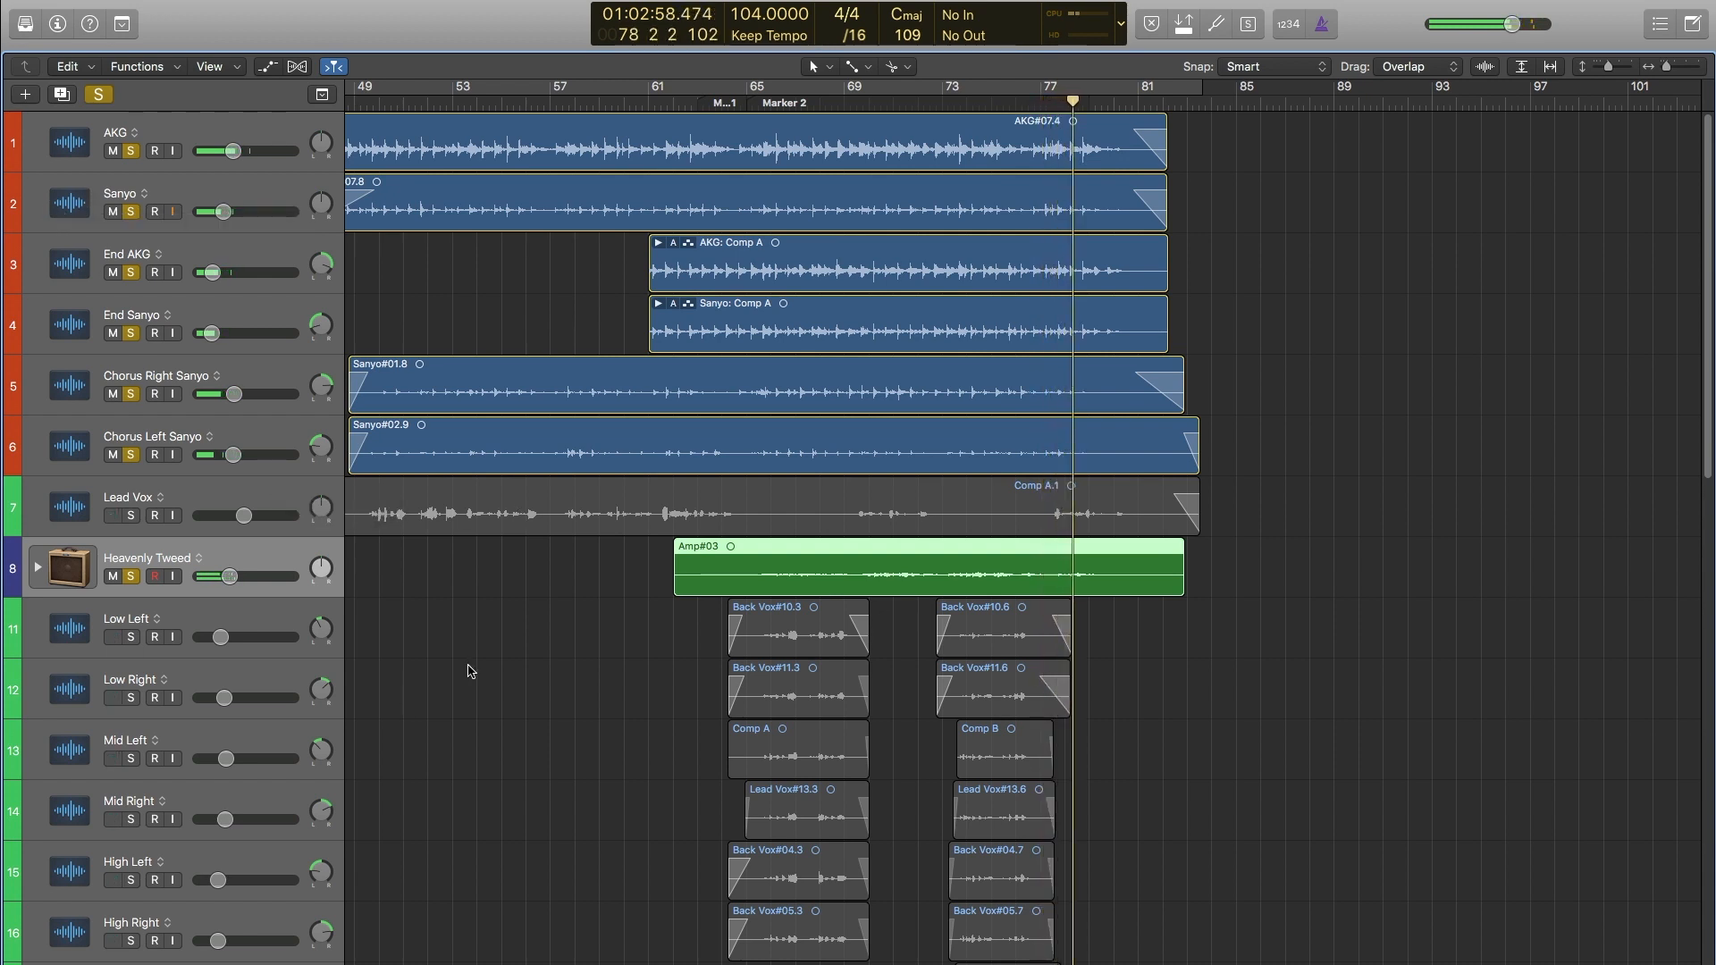
Turn off the solo on Heavenly Tweed and on all six acoustic guitar tracks.
{"action": "left_click", "coordinate": [132, 576]}
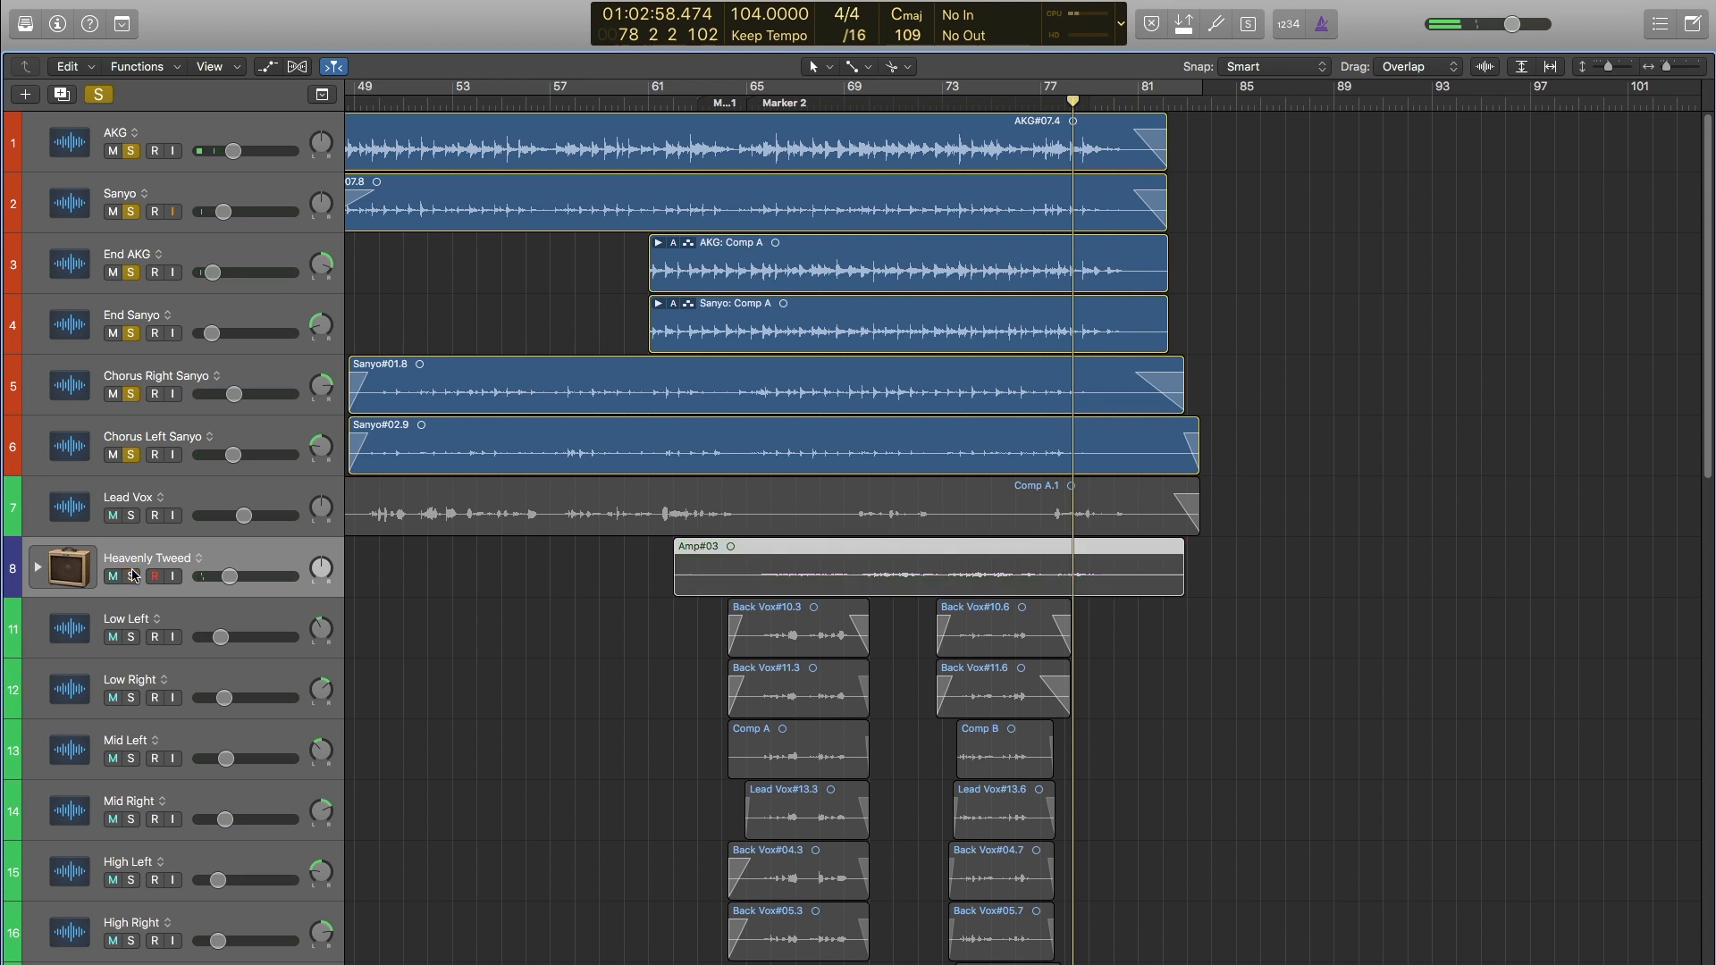
{"action": "left_click", "coordinate": [176, 437]}
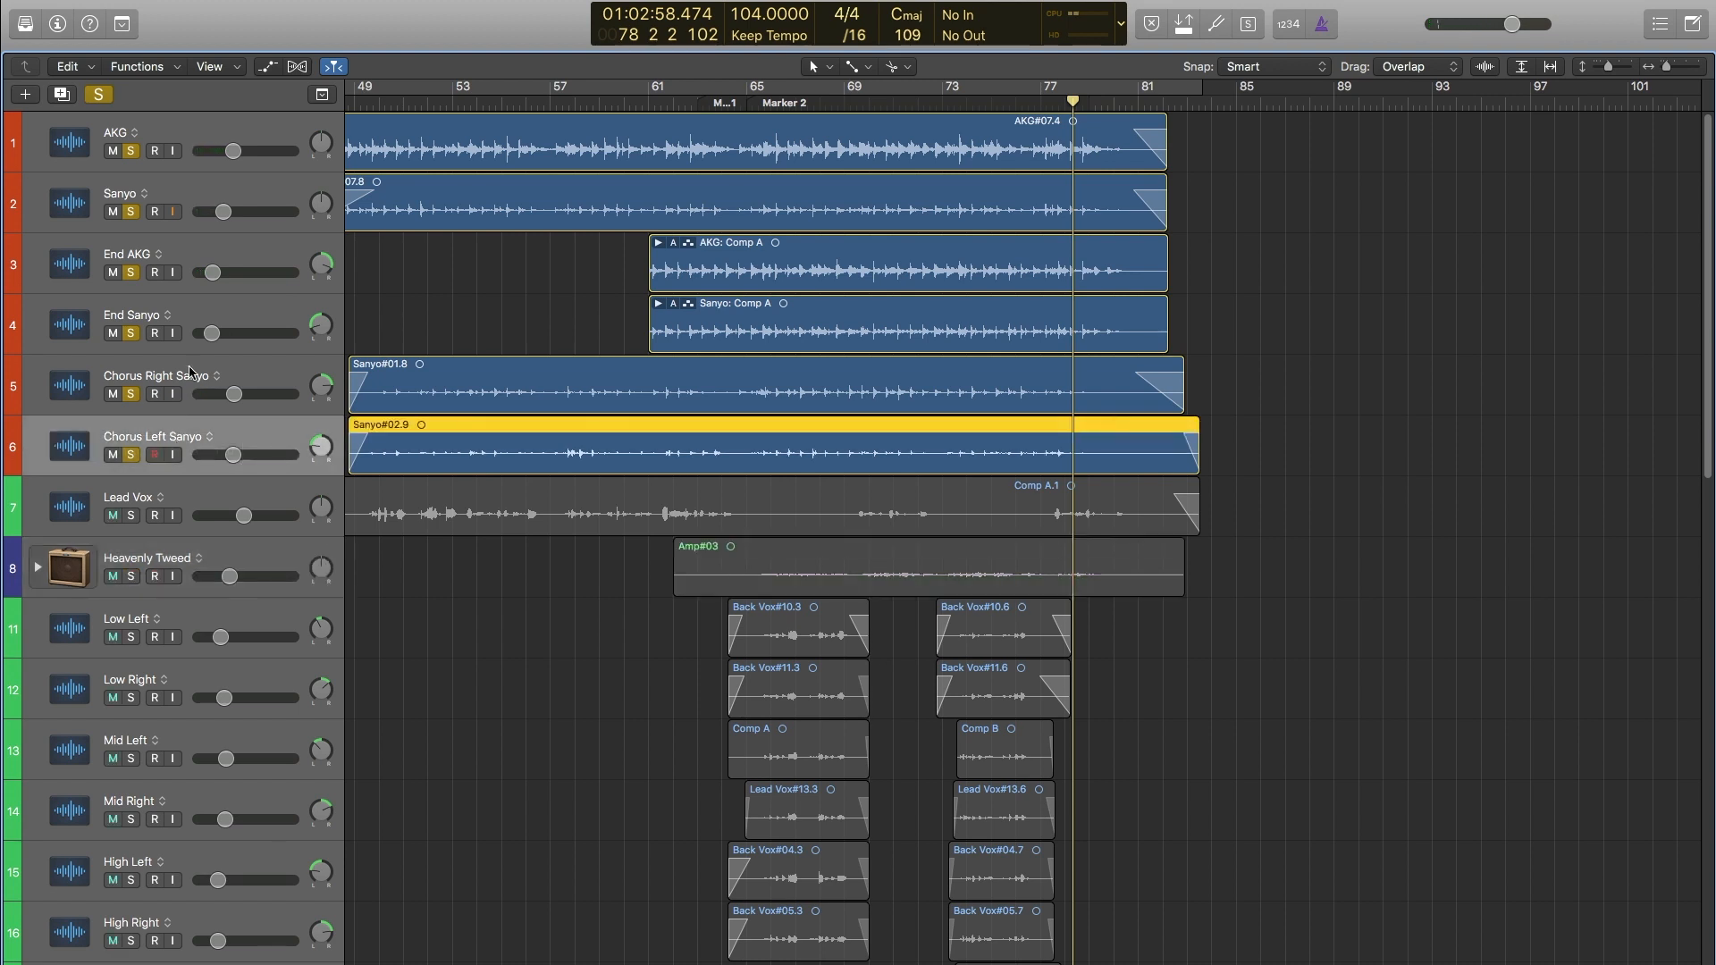
{"action": "left_click", "coordinate": [206, 116], "text": "shift"}
{"action": "left_click", "coordinate": [136, 152]}
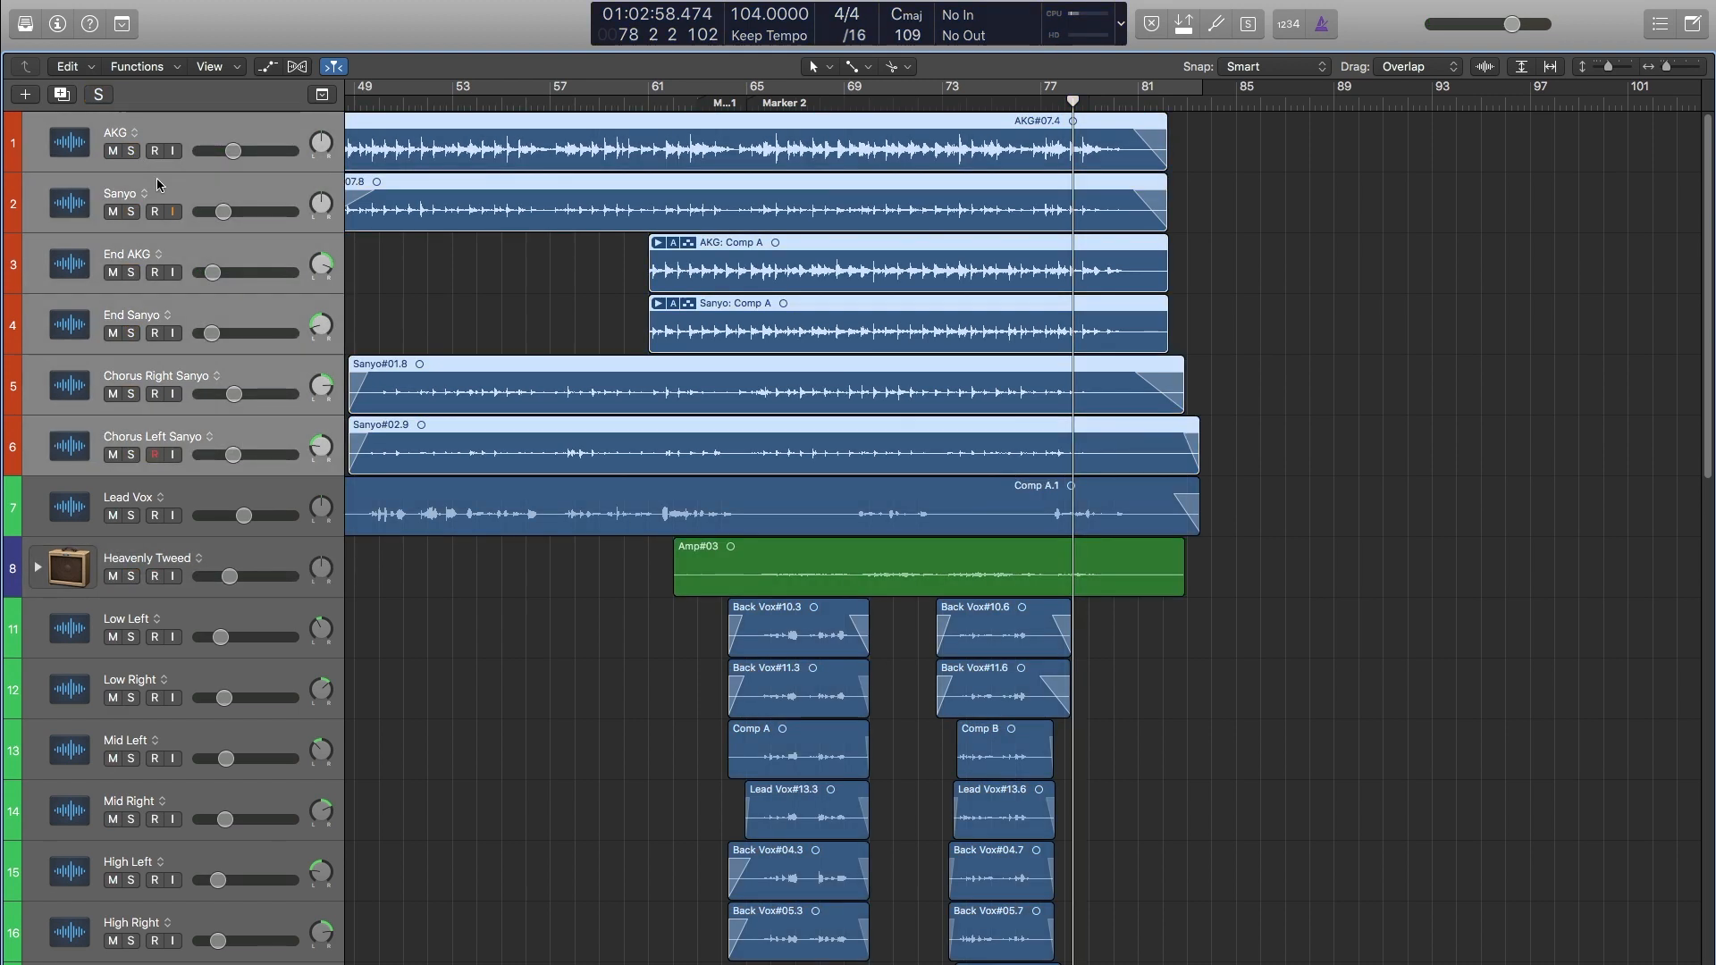
Select the Lead Vox region and look over the lead vocal from its earlier bars through to the ending.
{"action": "scroll", "coordinate": [573, 721], "scroll_direction": "down", "scroll_amount": 2}
{"action": "scroll", "coordinate": [635, 635], "scroll_direction": "down", "scroll_amount": 4}
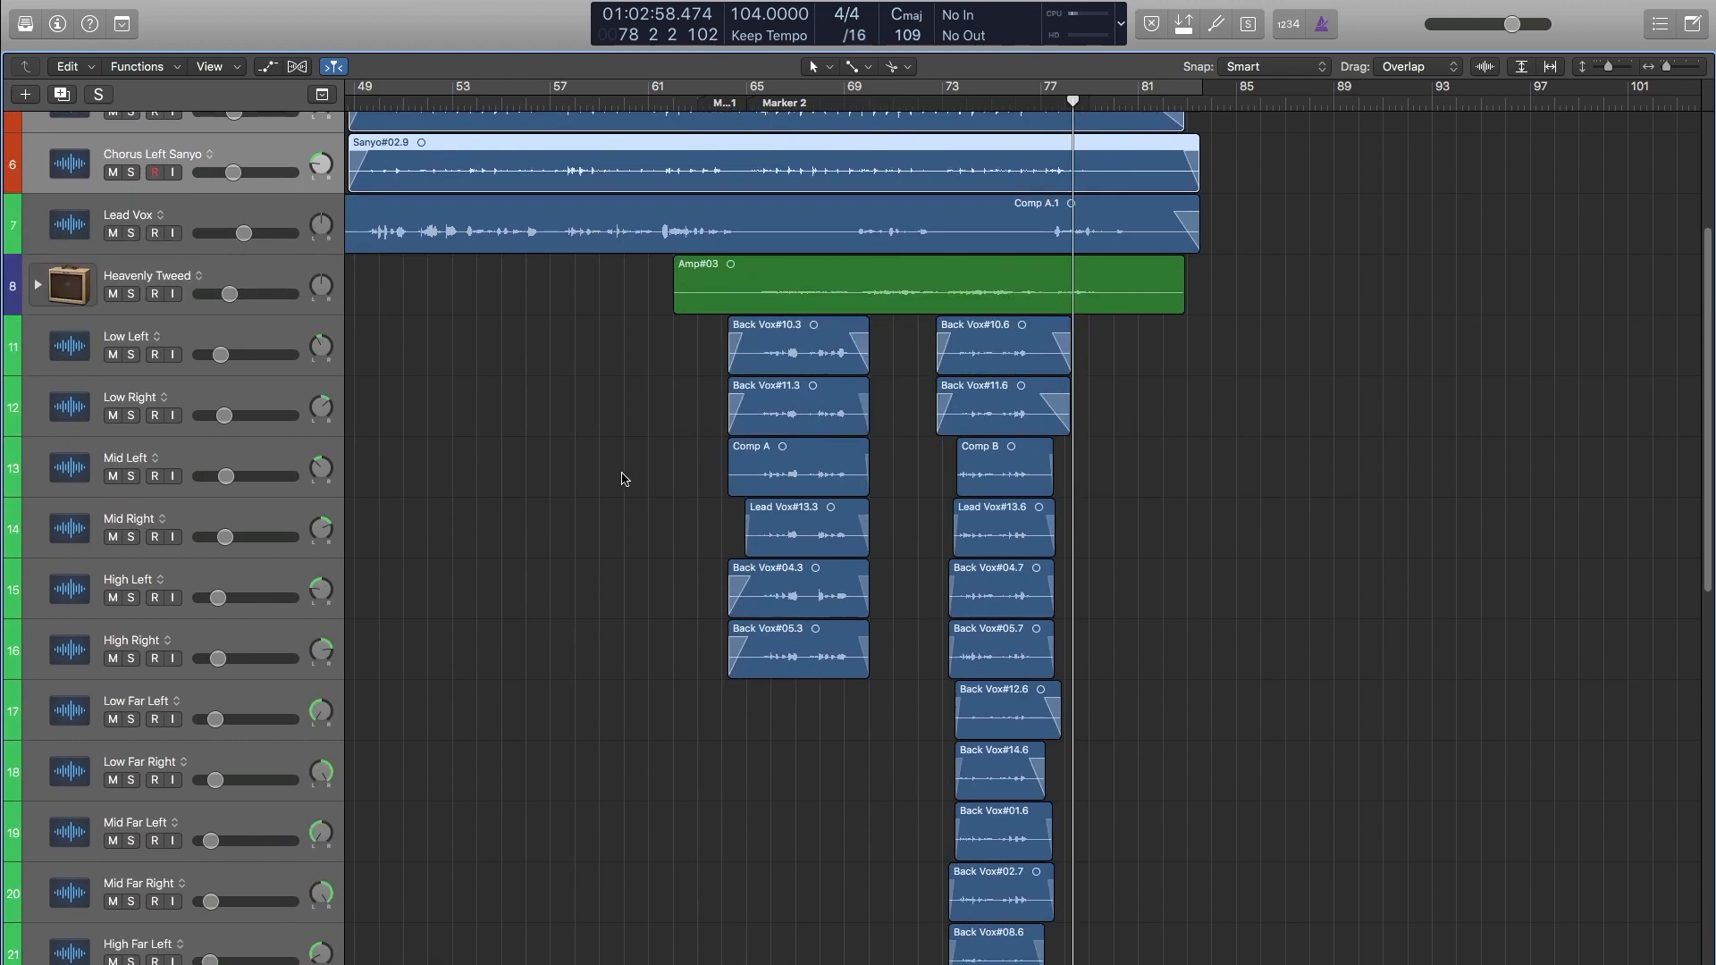
{"action": "scroll", "coordinate": [613, 479], "scroll_direction": "left", "scroll_amount": 3}
{"action": "scroll", "coordinate": [607, 427], "scroll_direction": "up", "scroll_amount": 4}
{"action": "left_click", "coordinate": [485, 422]}
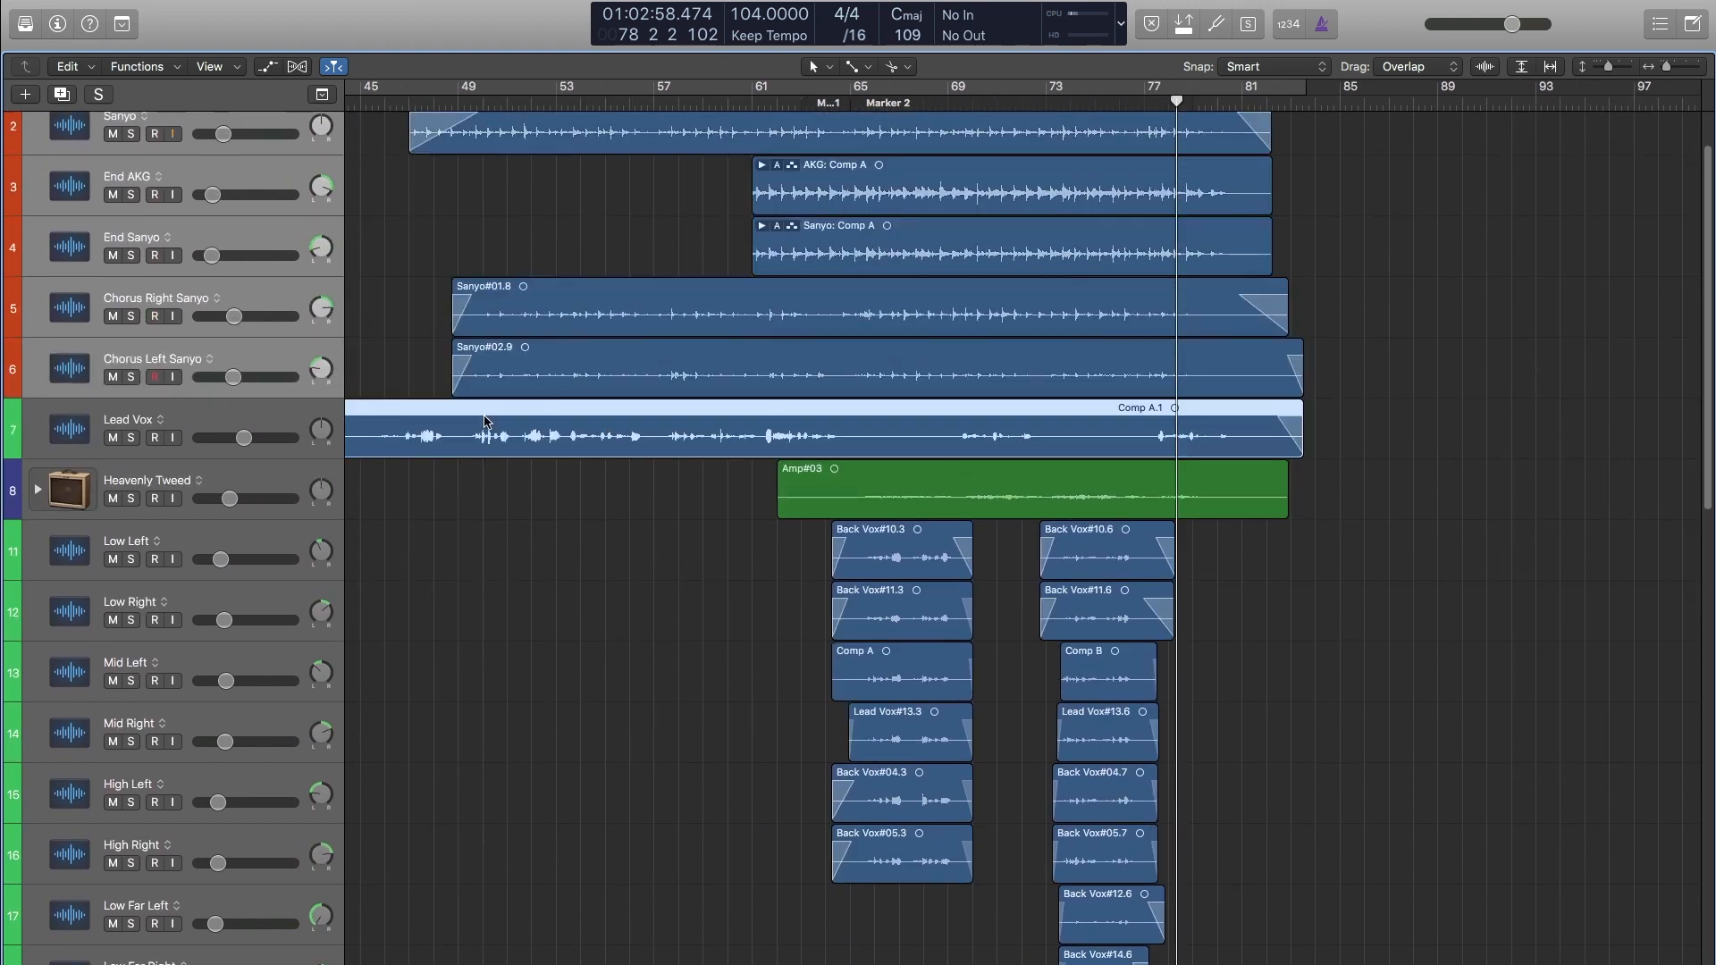
{"action": "scroll", "coordinate": [487, 510], "scroll_direction": "left", "scroll_amount": 3}
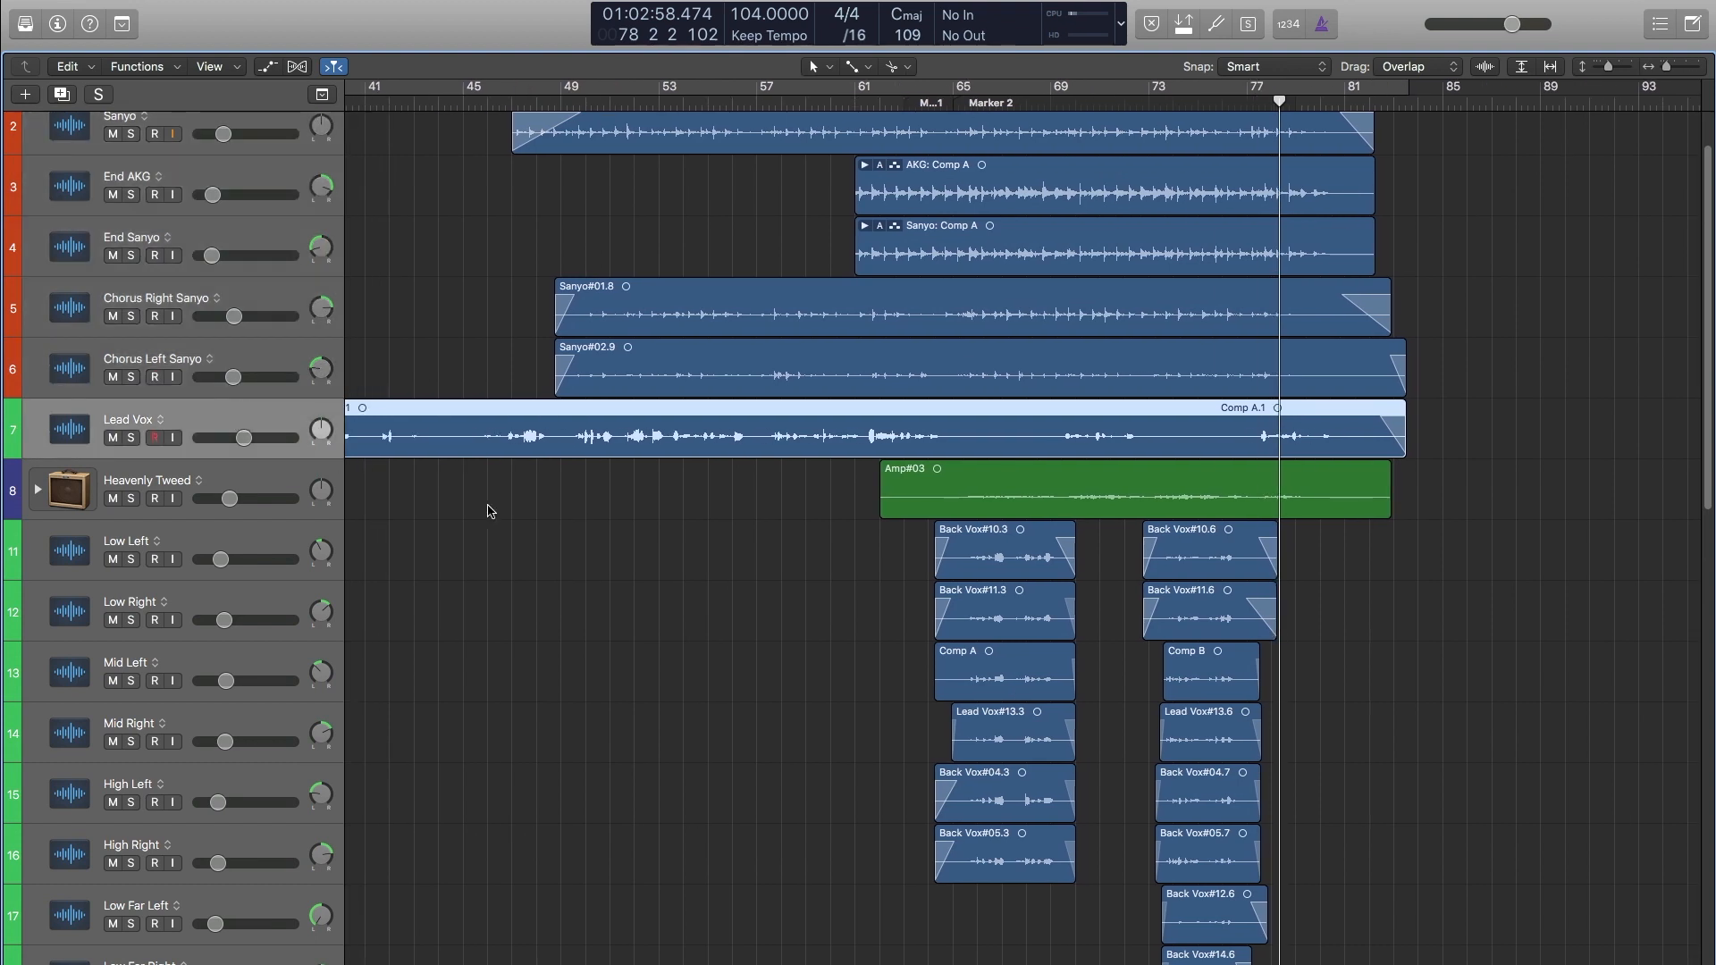
{"action": "scroll", "coordinate": [487, 511], "scroll_direction": "left", "scroll_amount": 1}
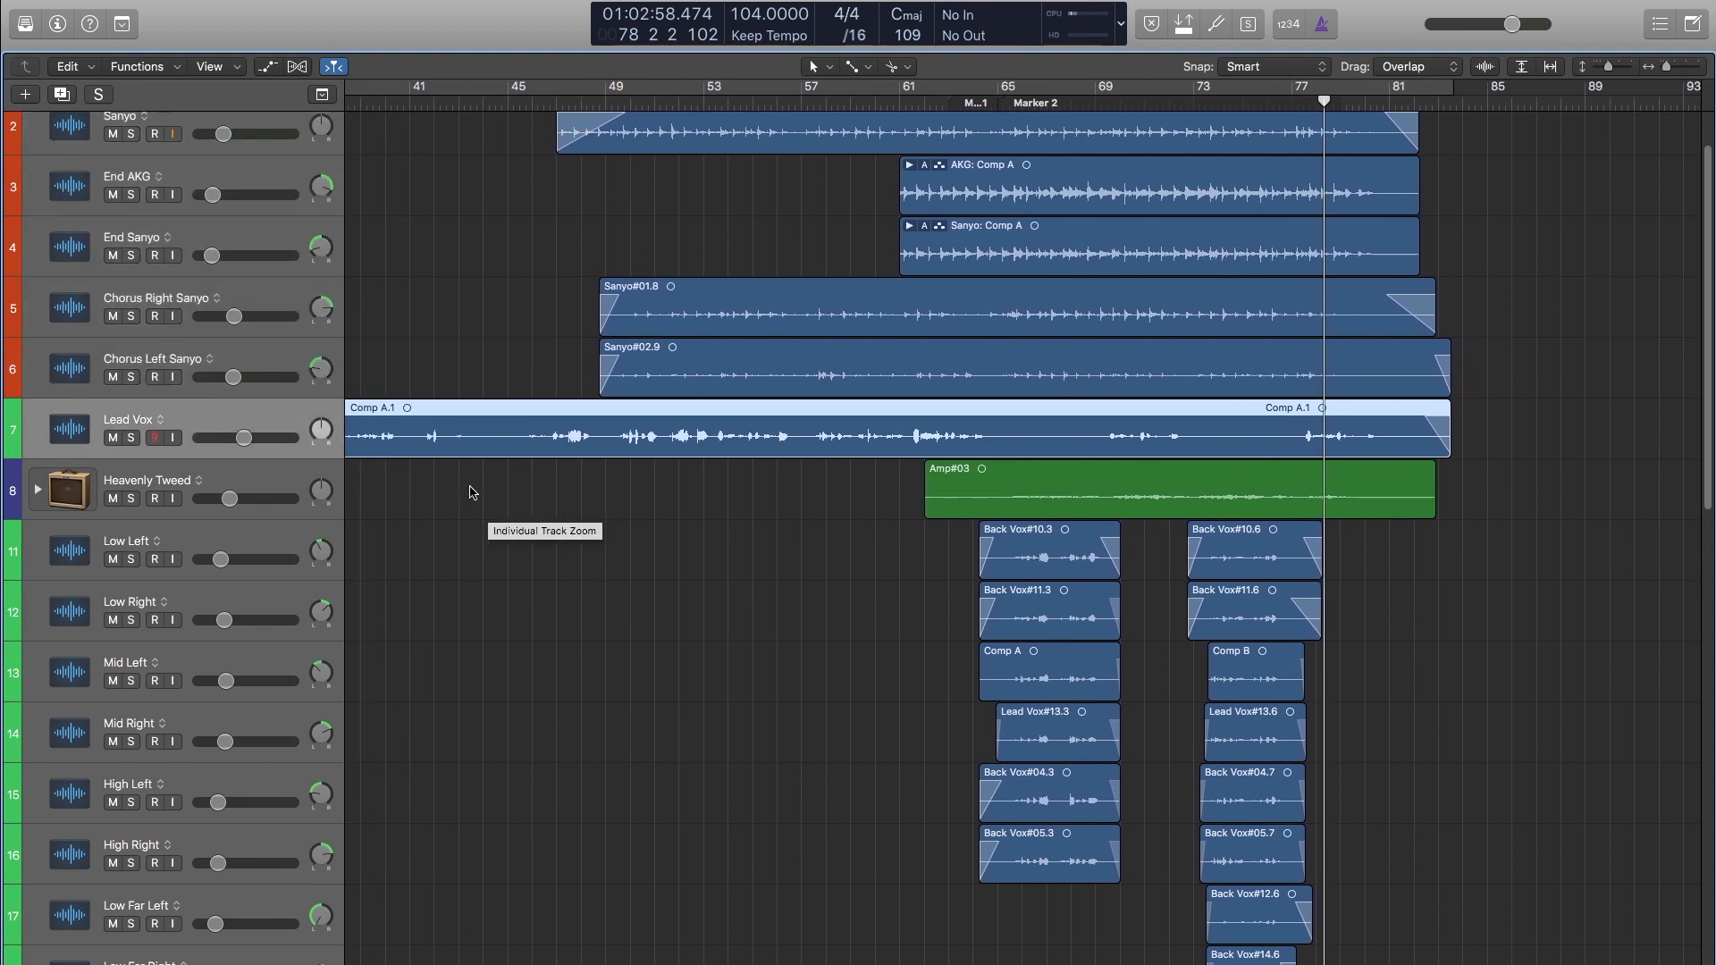
{"action": "scroll", "coordinate": [473, 492], "scroll_direction": "left", "scroll_amount": 3}
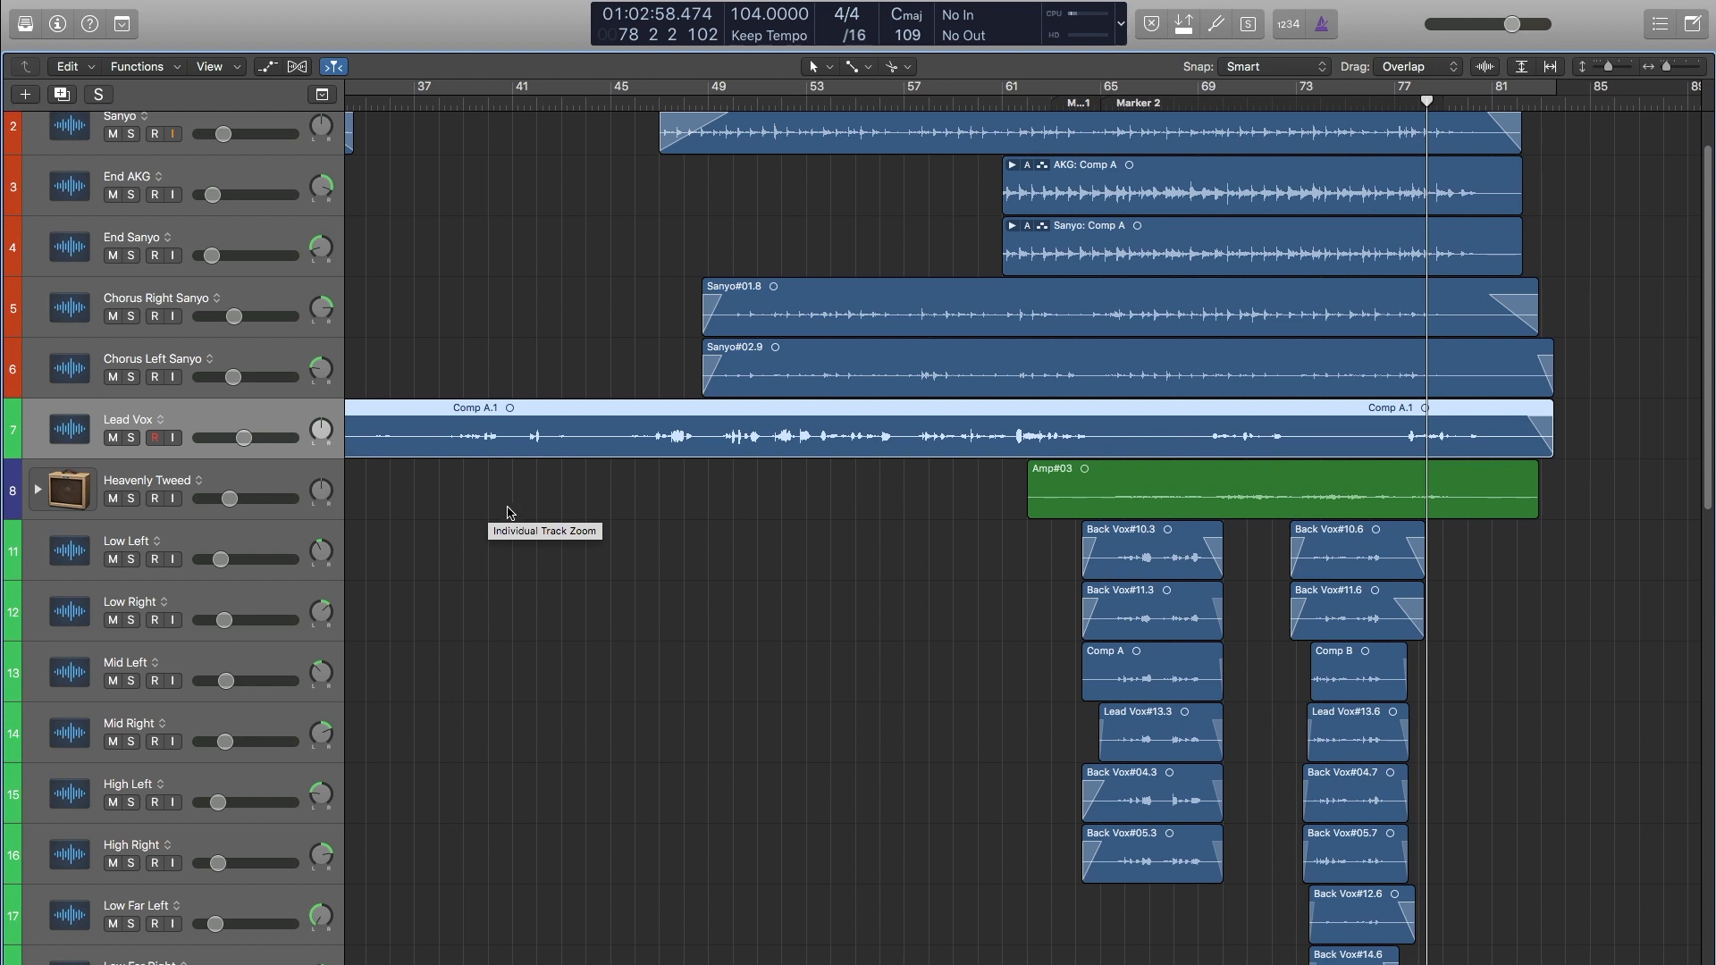
Marquee-select the first group of backing vocal regions on the Low, Mid and High tracks, clear the selection, and select the Lead Vox track.
{"action": "scroll", "coordinate": [517, 508], "scroll_direction": "right", "scroll_amount": 1}
{"action": "scroll", "coordinate": [977, 575], "scroll_direction": "down", "scroll_amount": 4}
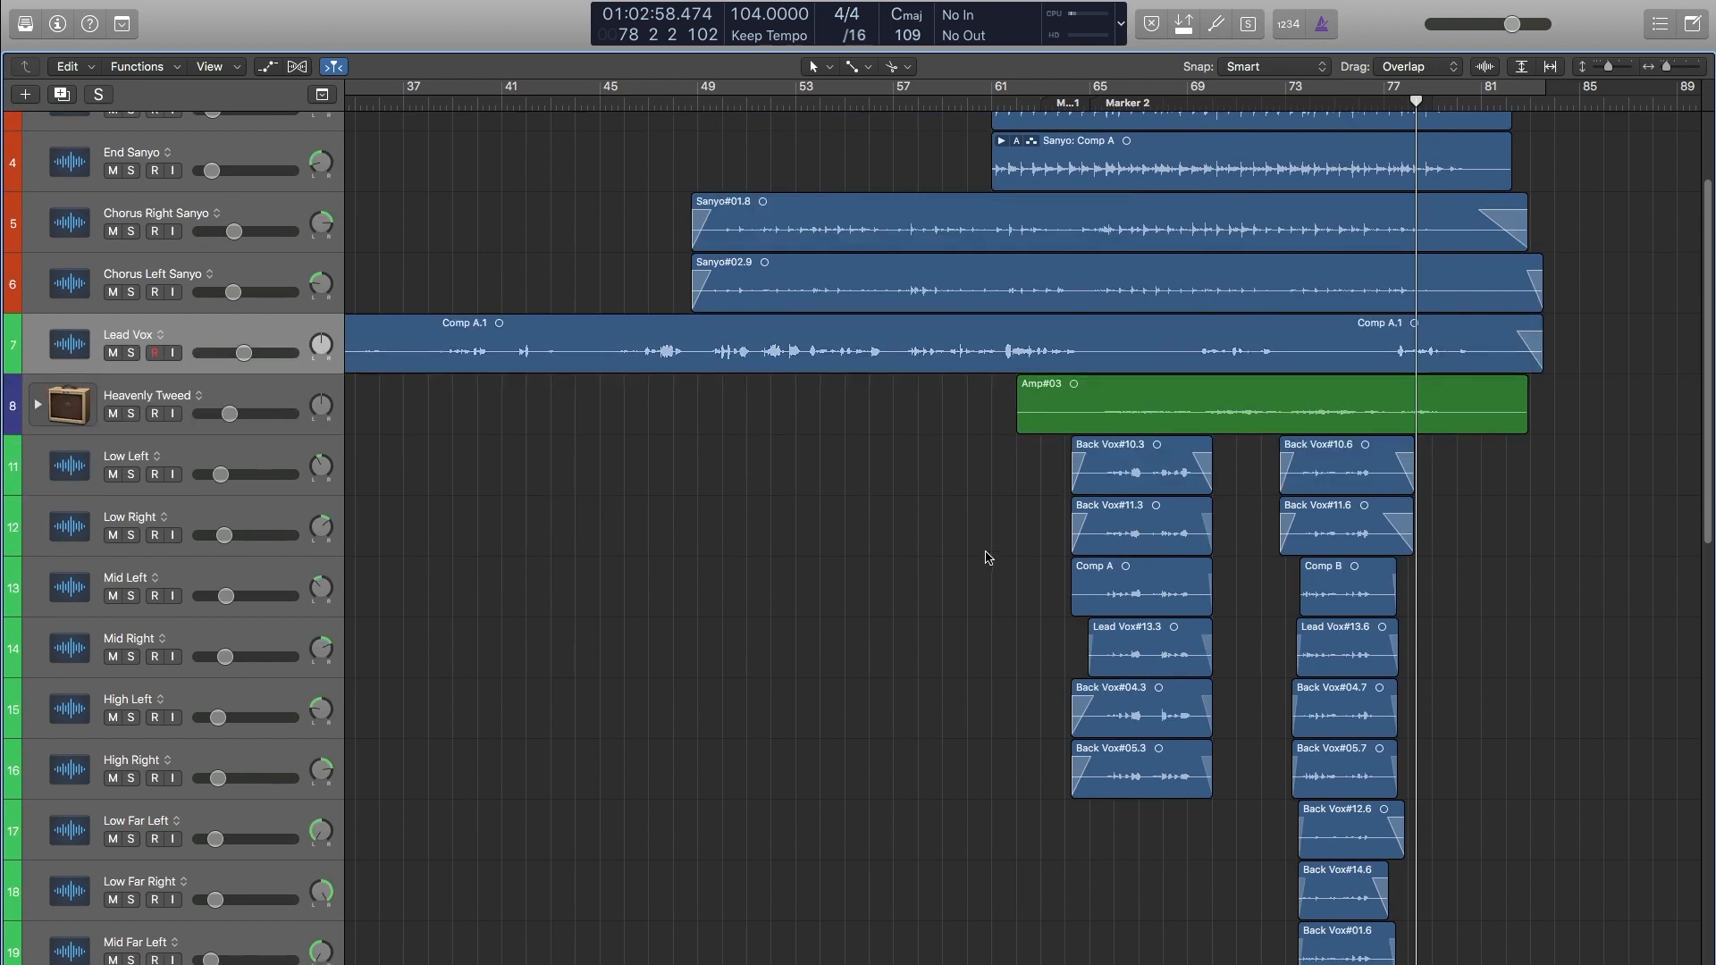
{"action": "scroll", "coordinate": [929, 488], "scroll_direction": "down", "scroll_amount": 1}
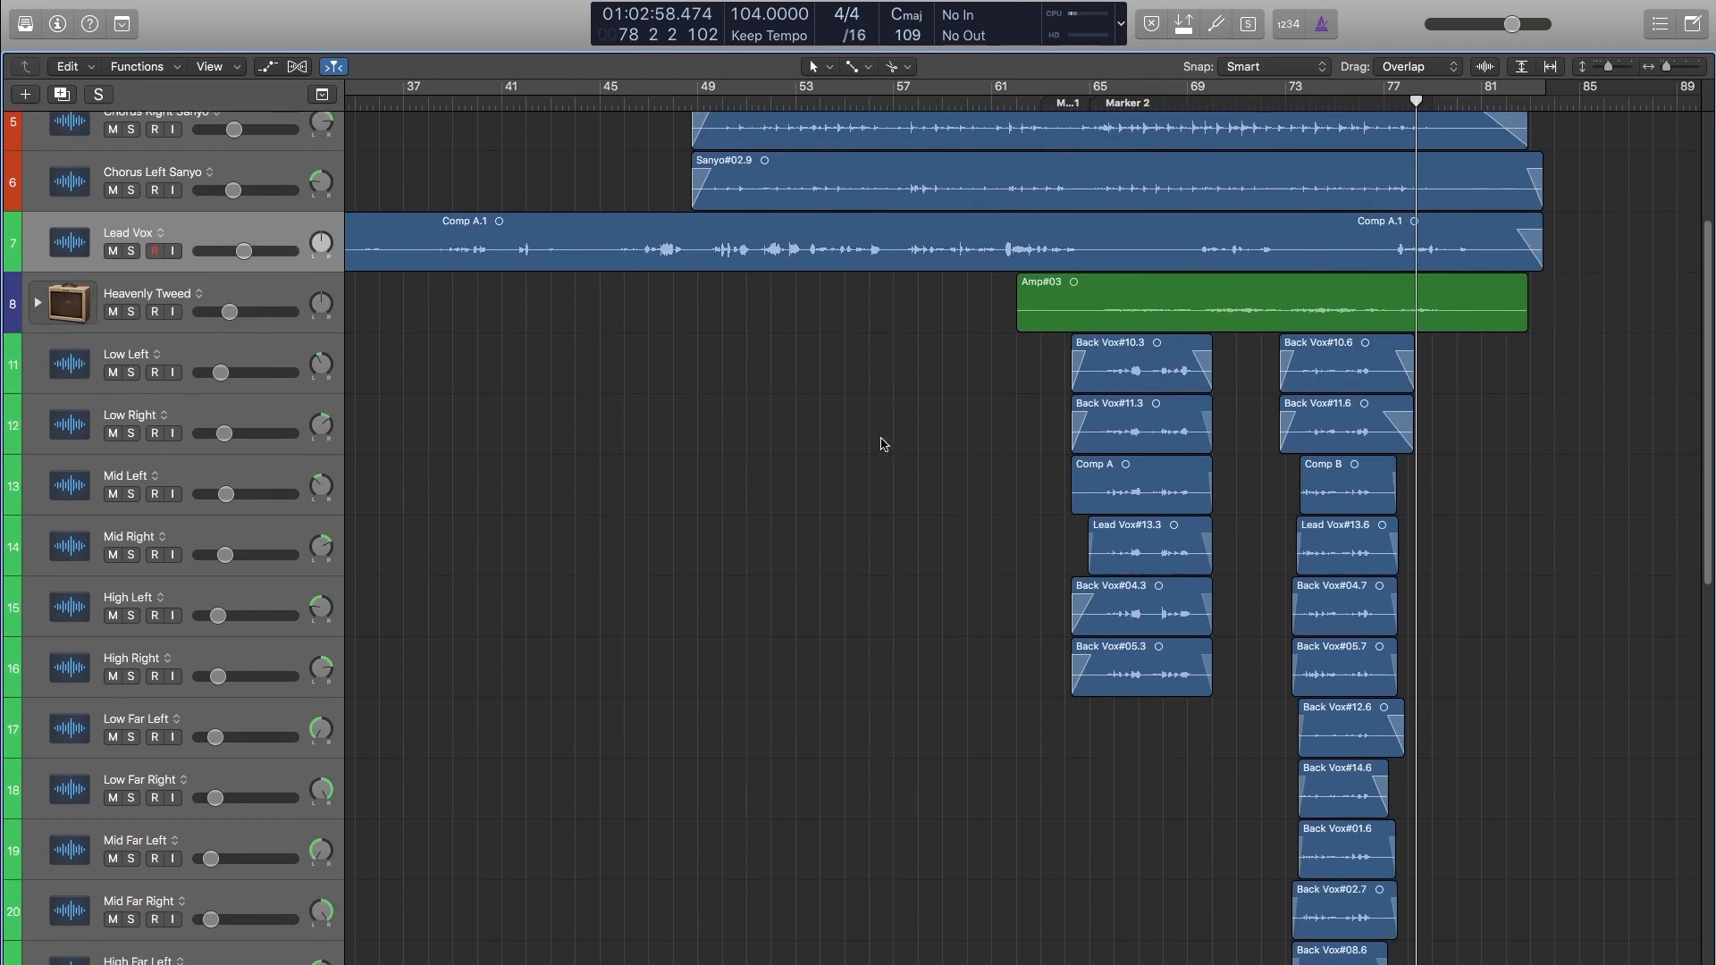
{"action": "left_click", "coordinate": [273, 349]}
{"action": "left_click_drag", "start_coordinate": [979, 368], "coordinate": [1176, 712]}
{"action": "scroll", "coordinate": [988, 640], "scroll_direction": "right", "scroll_amount": 5}
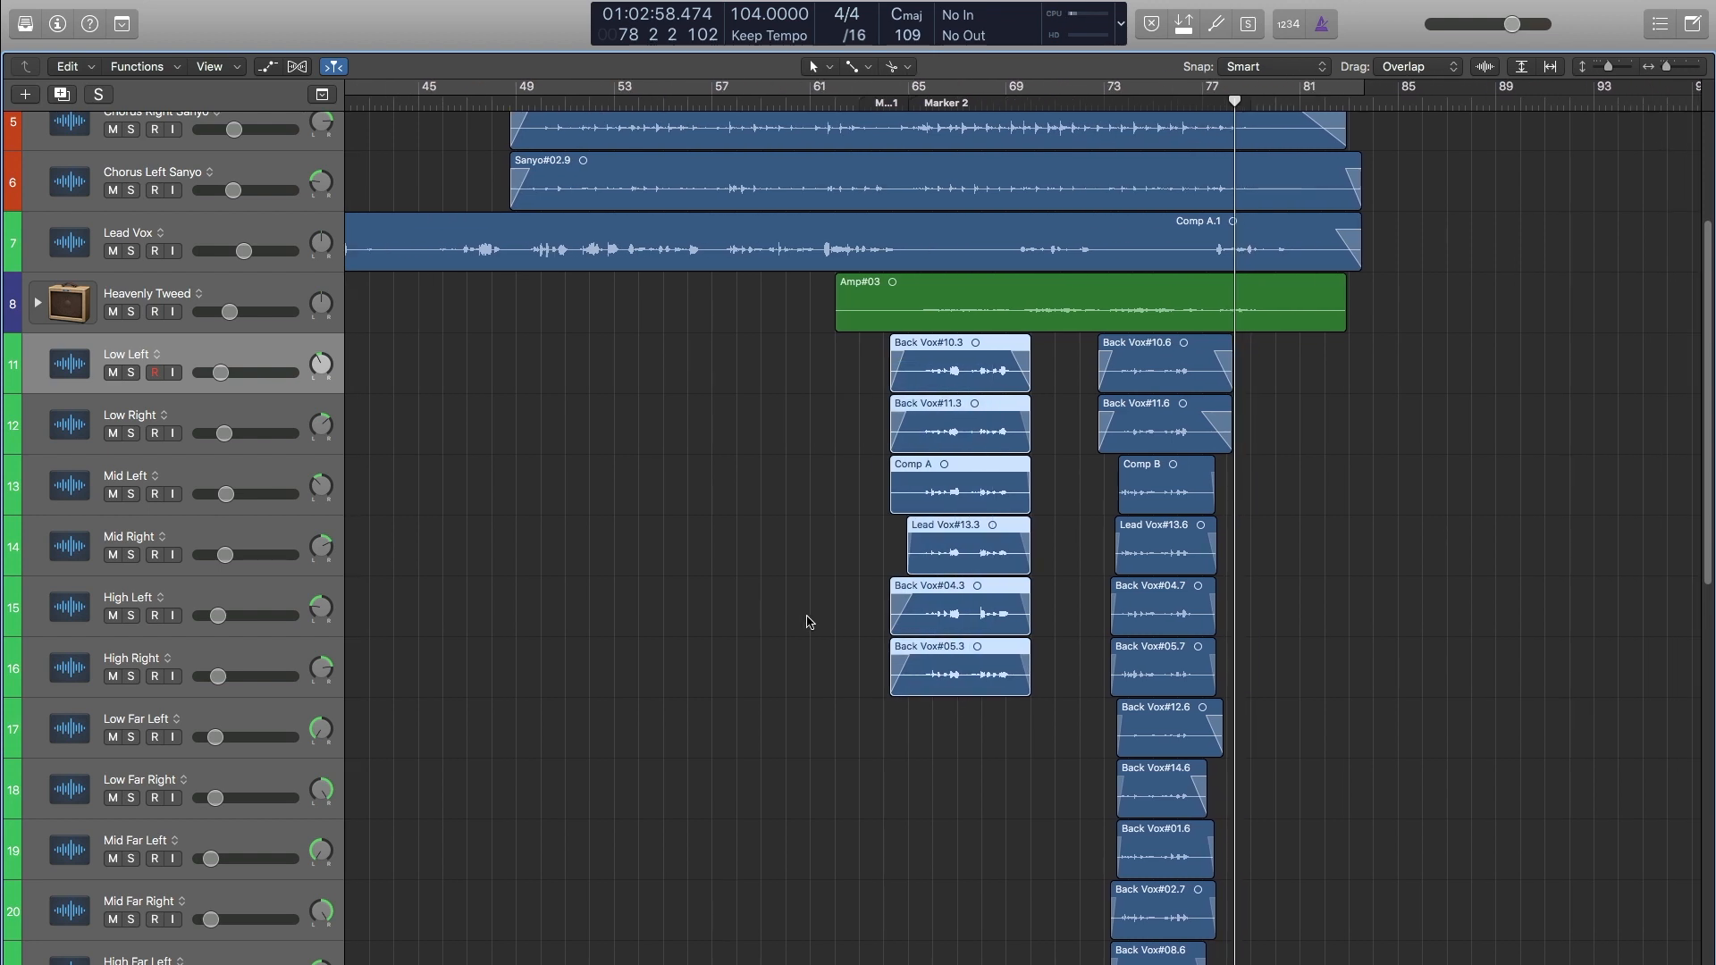
{"action": "left_click", "coordinate": [805, 622]}
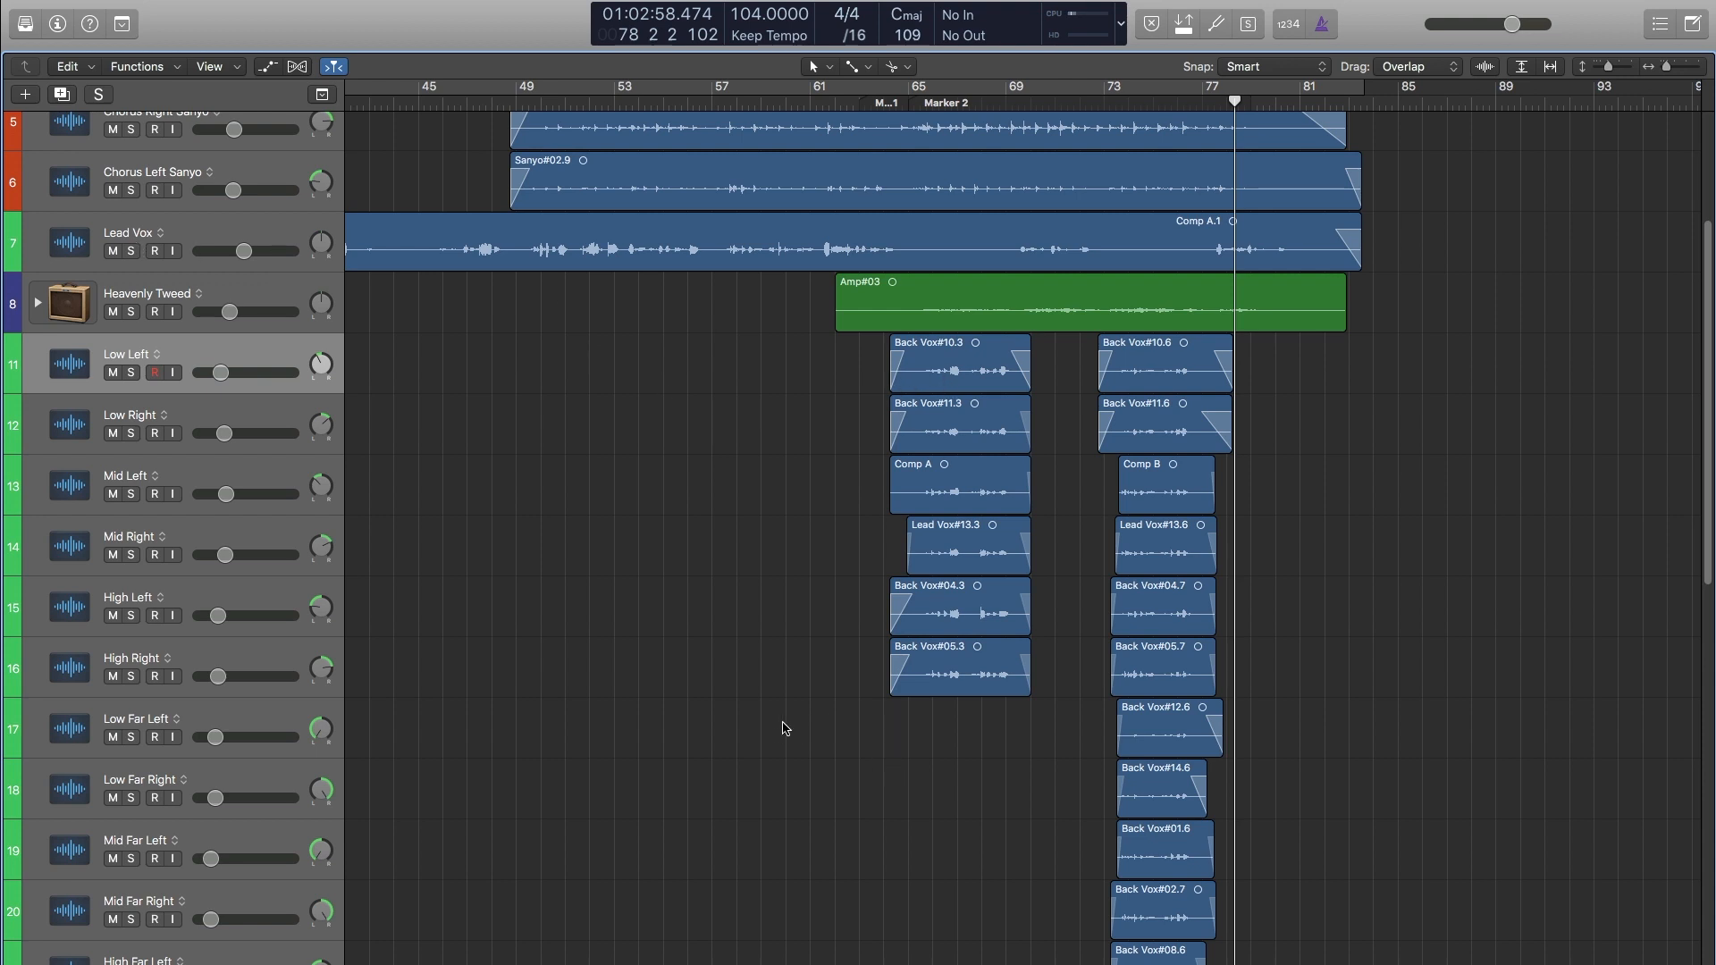
{"action": "left_click", "coordinate": [258, 238]}
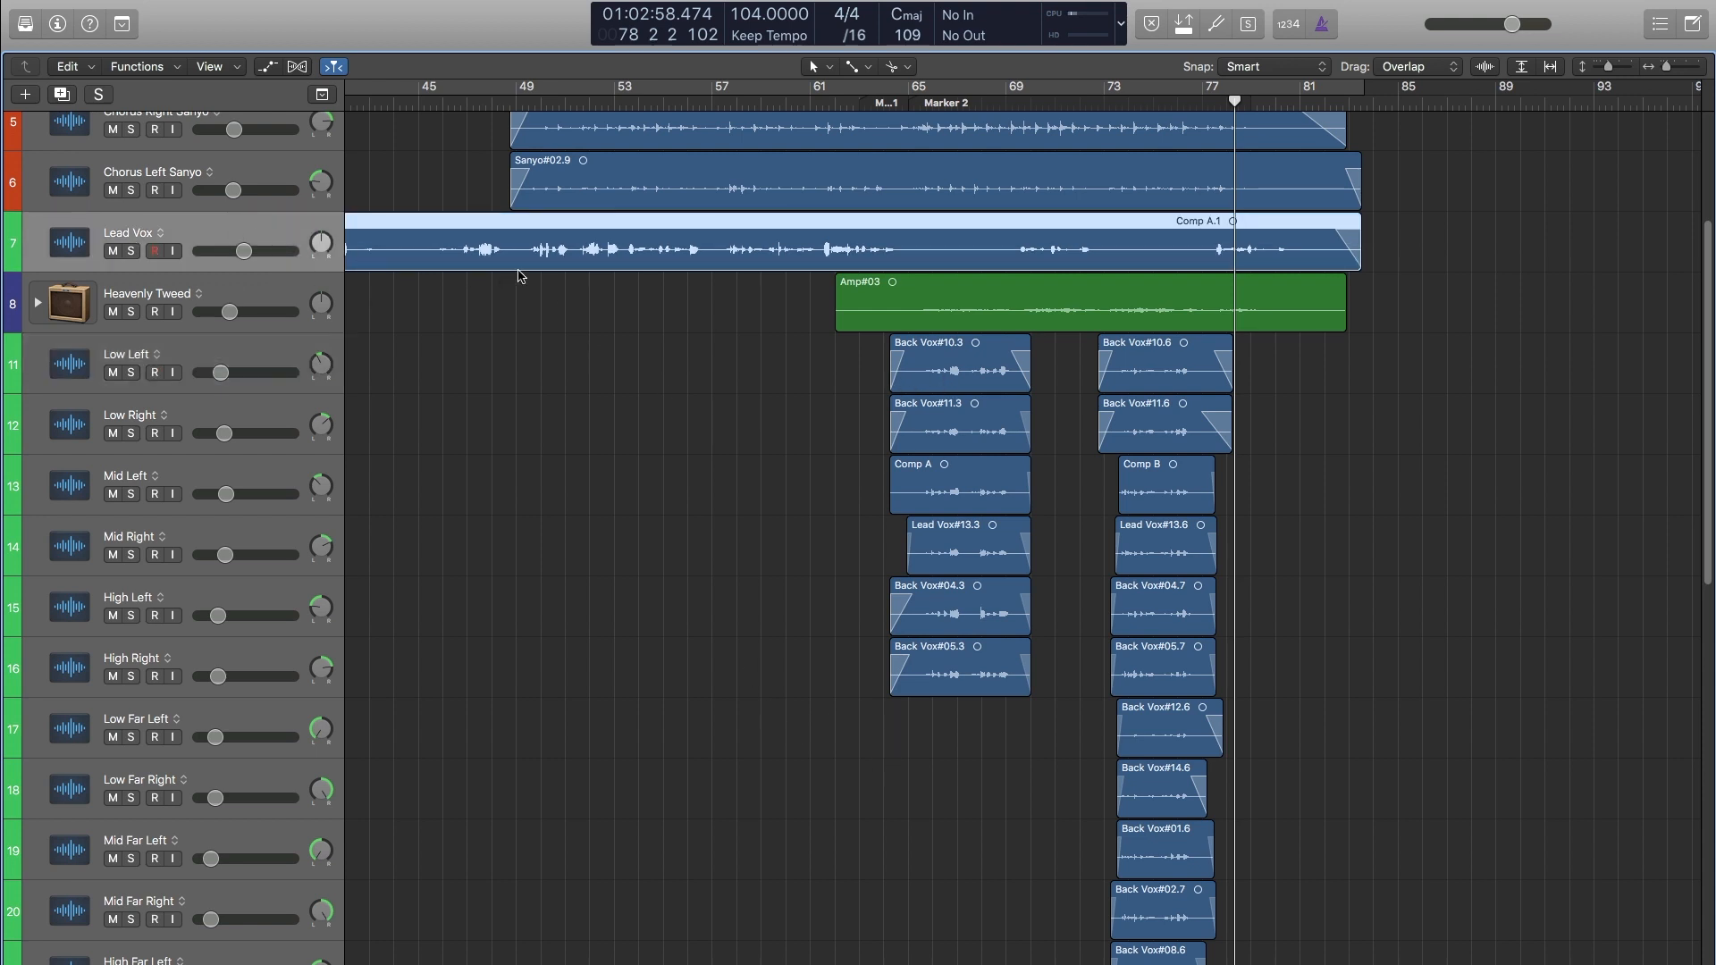
Solo the Lead Vox track and play it from around bar 59.
{"action": "left_click_drag", "start_coordinate": [813, 104], "coordinate": [774, 104]}
{"action": "key", "text": "s"}
{"action": "key", "text": "space"}
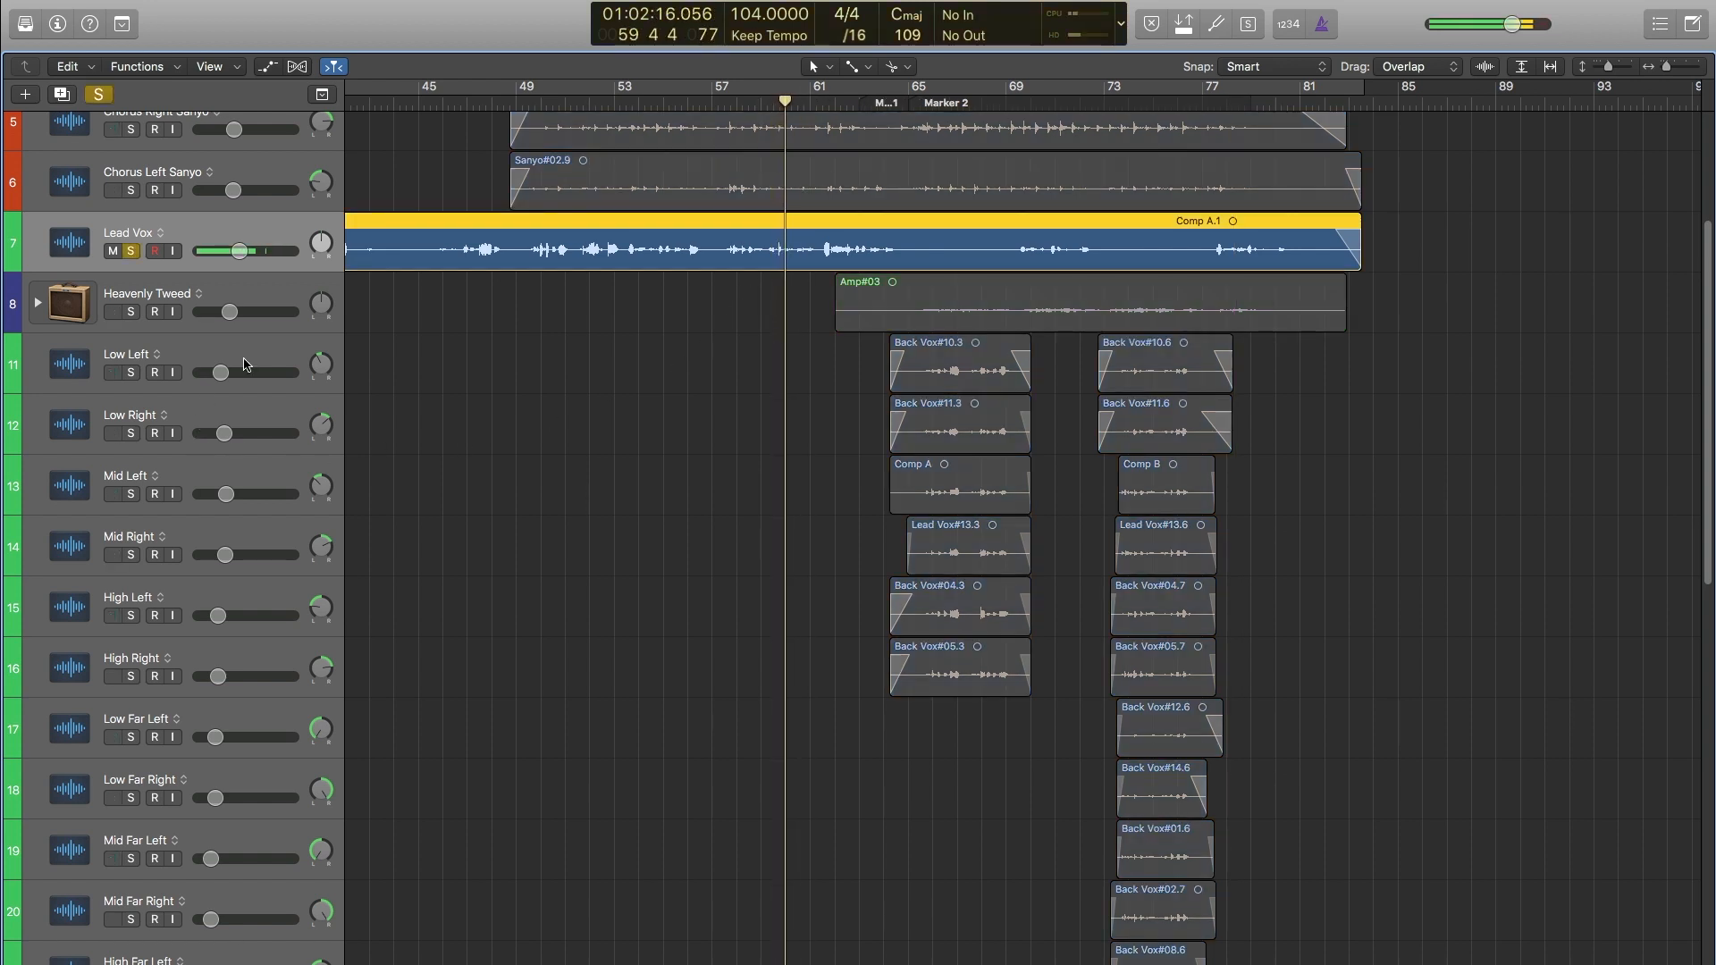
Add the Low Left and Low Right backing vocal tracks to the solo alongside Lead Vox.
{"action": "left_click", "coordinate": [247, 362]}
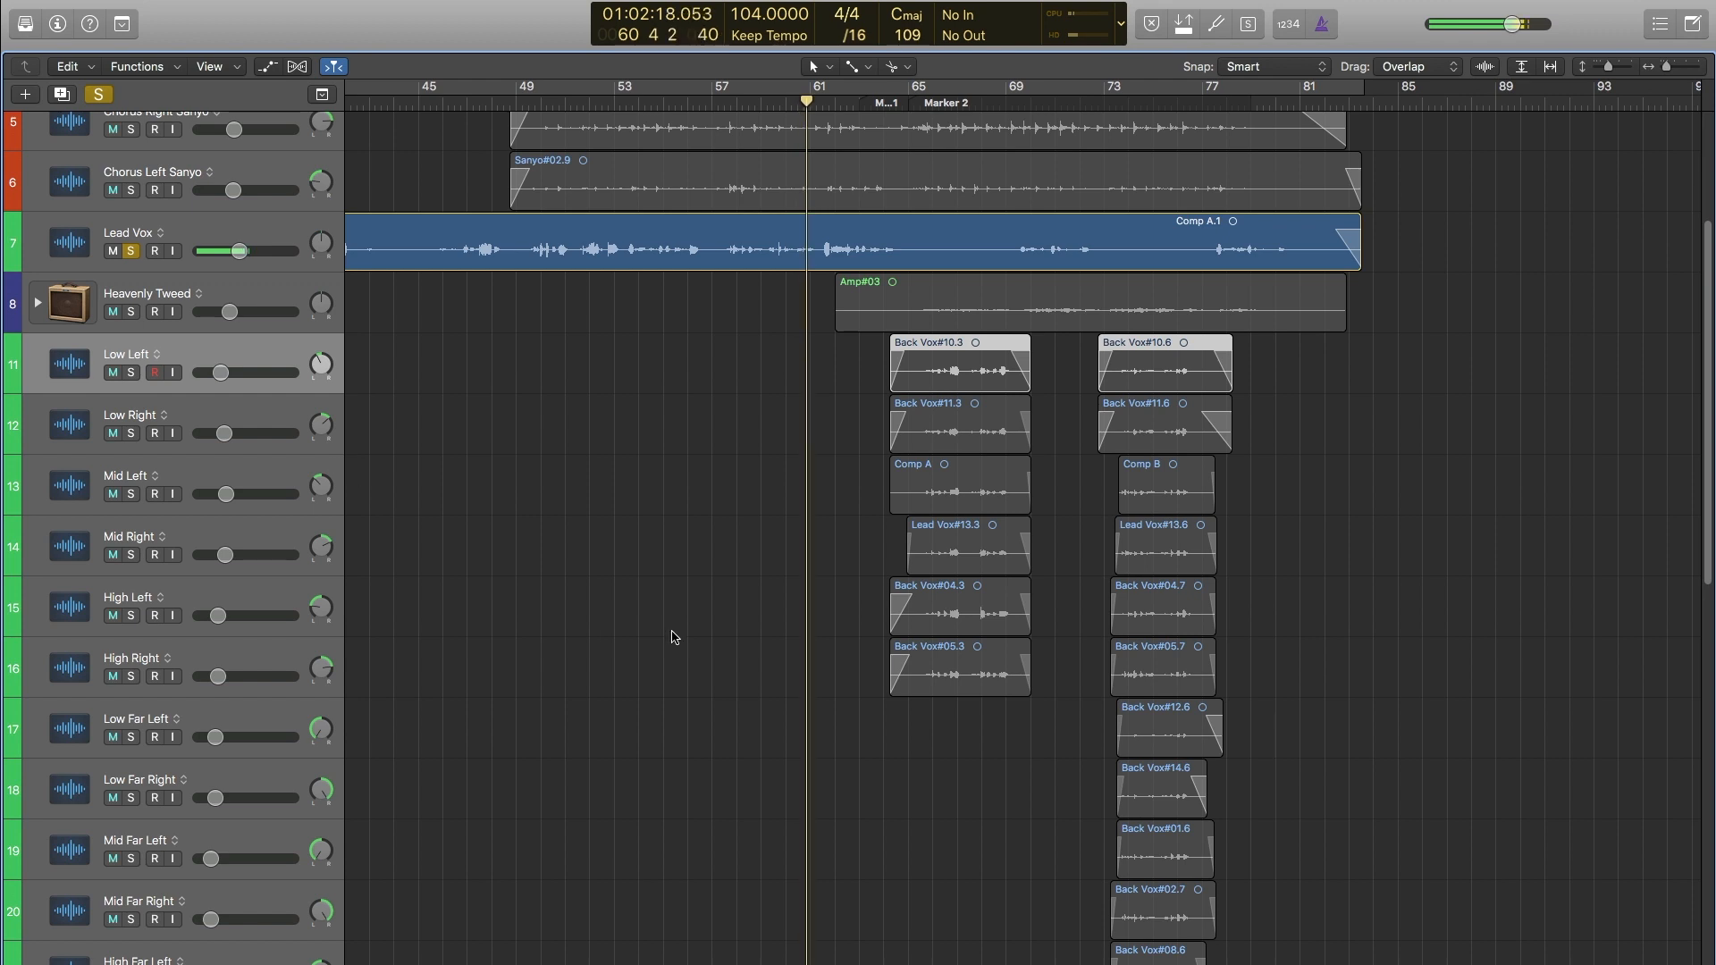
{"action": "key", "text": "s"}
{"action": "left_click", "coordinate": [204, 413]}
{"action": "key", "text": "s"}
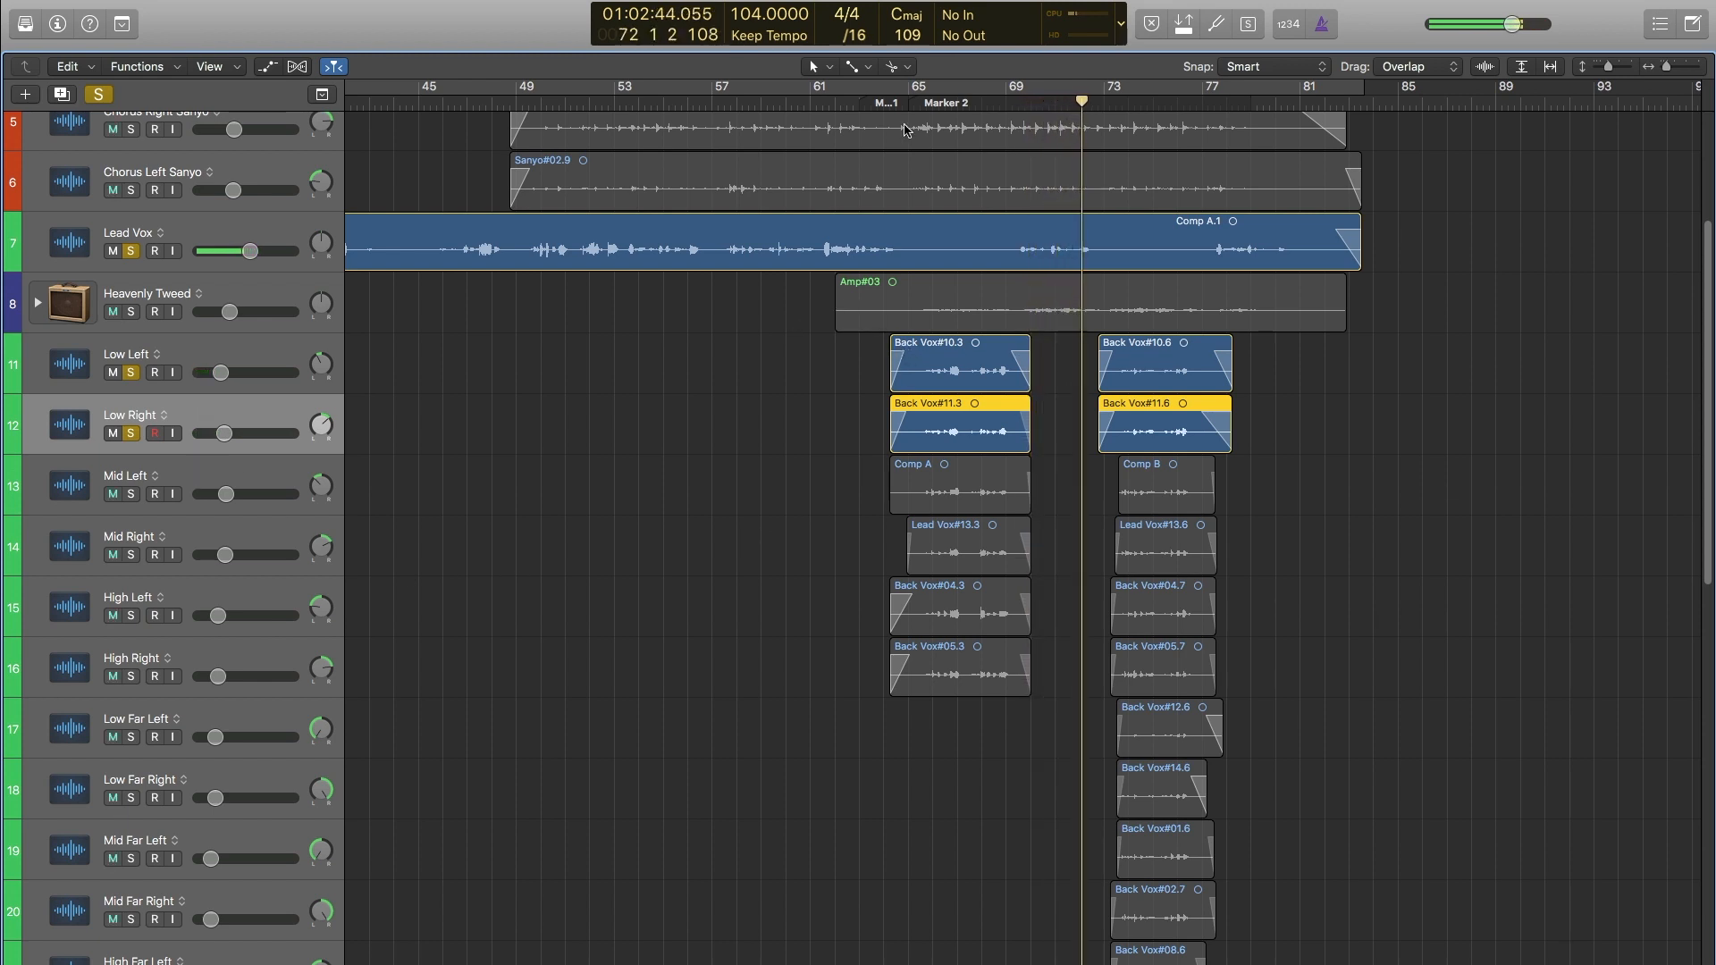
Return the playhead to bar 65, add Mid Left and Mid Right to the solo, and play the combined vocals.
{"action": "left_click", "coordinate": [893, 106]}
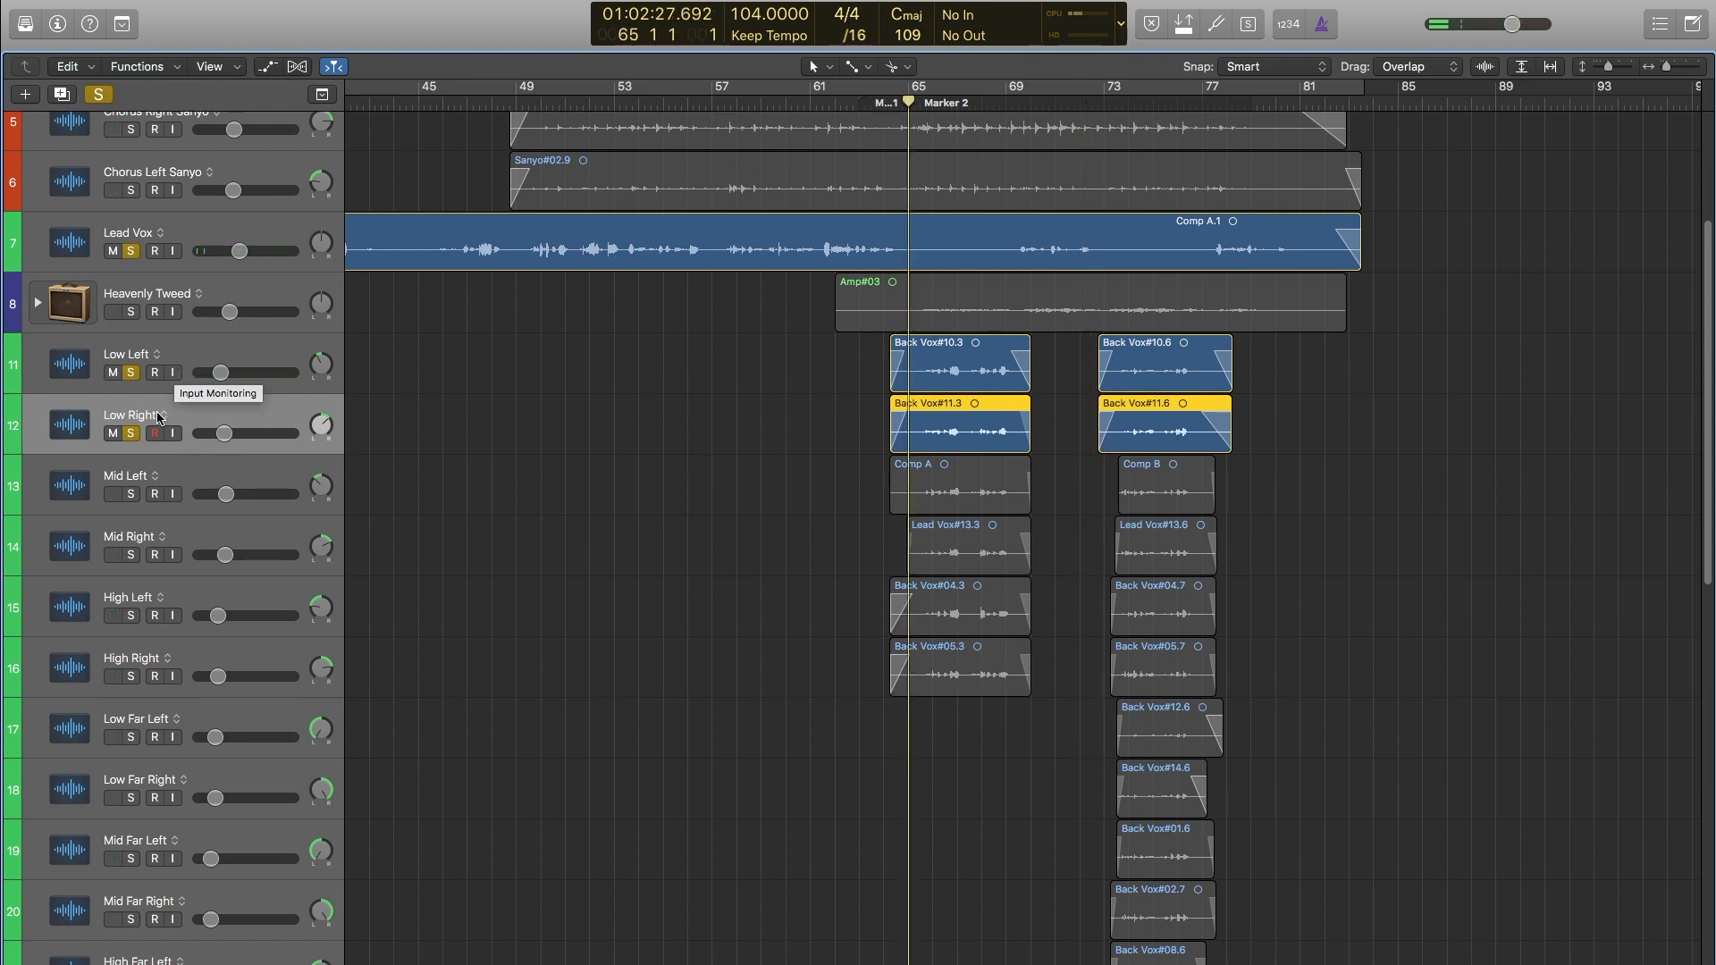
{"action": "left_click", "coordinate": [217, 462]}
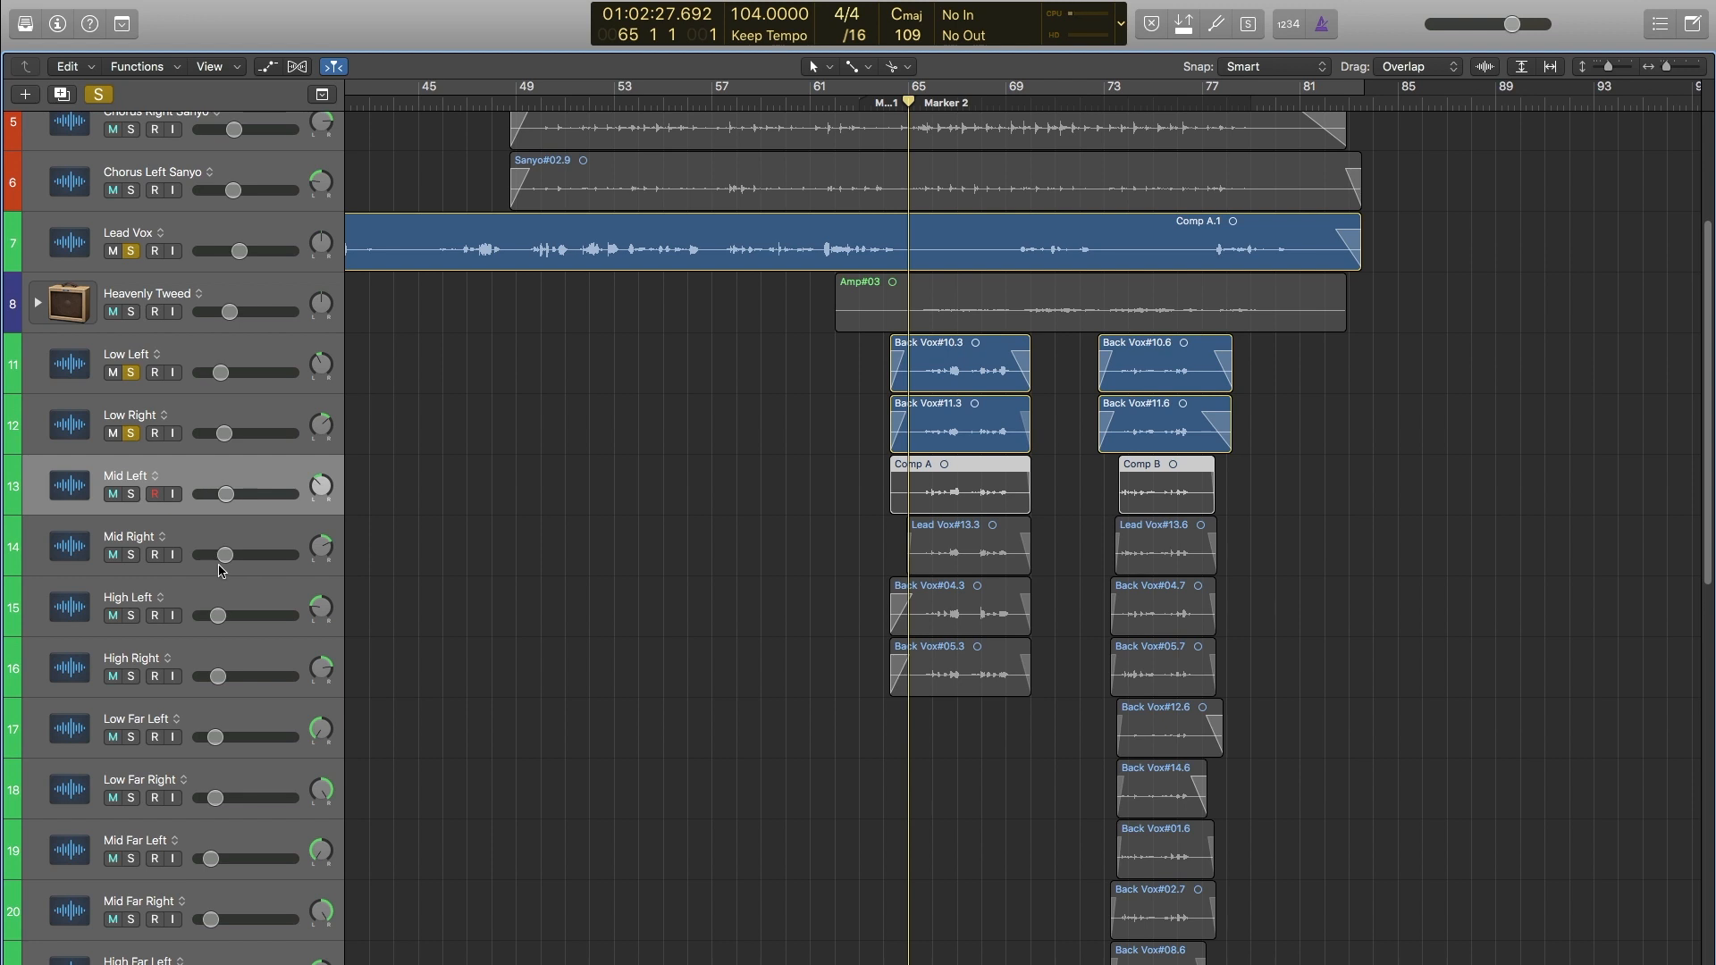
{"action": "left_click", "coordinate": [251, 544]}
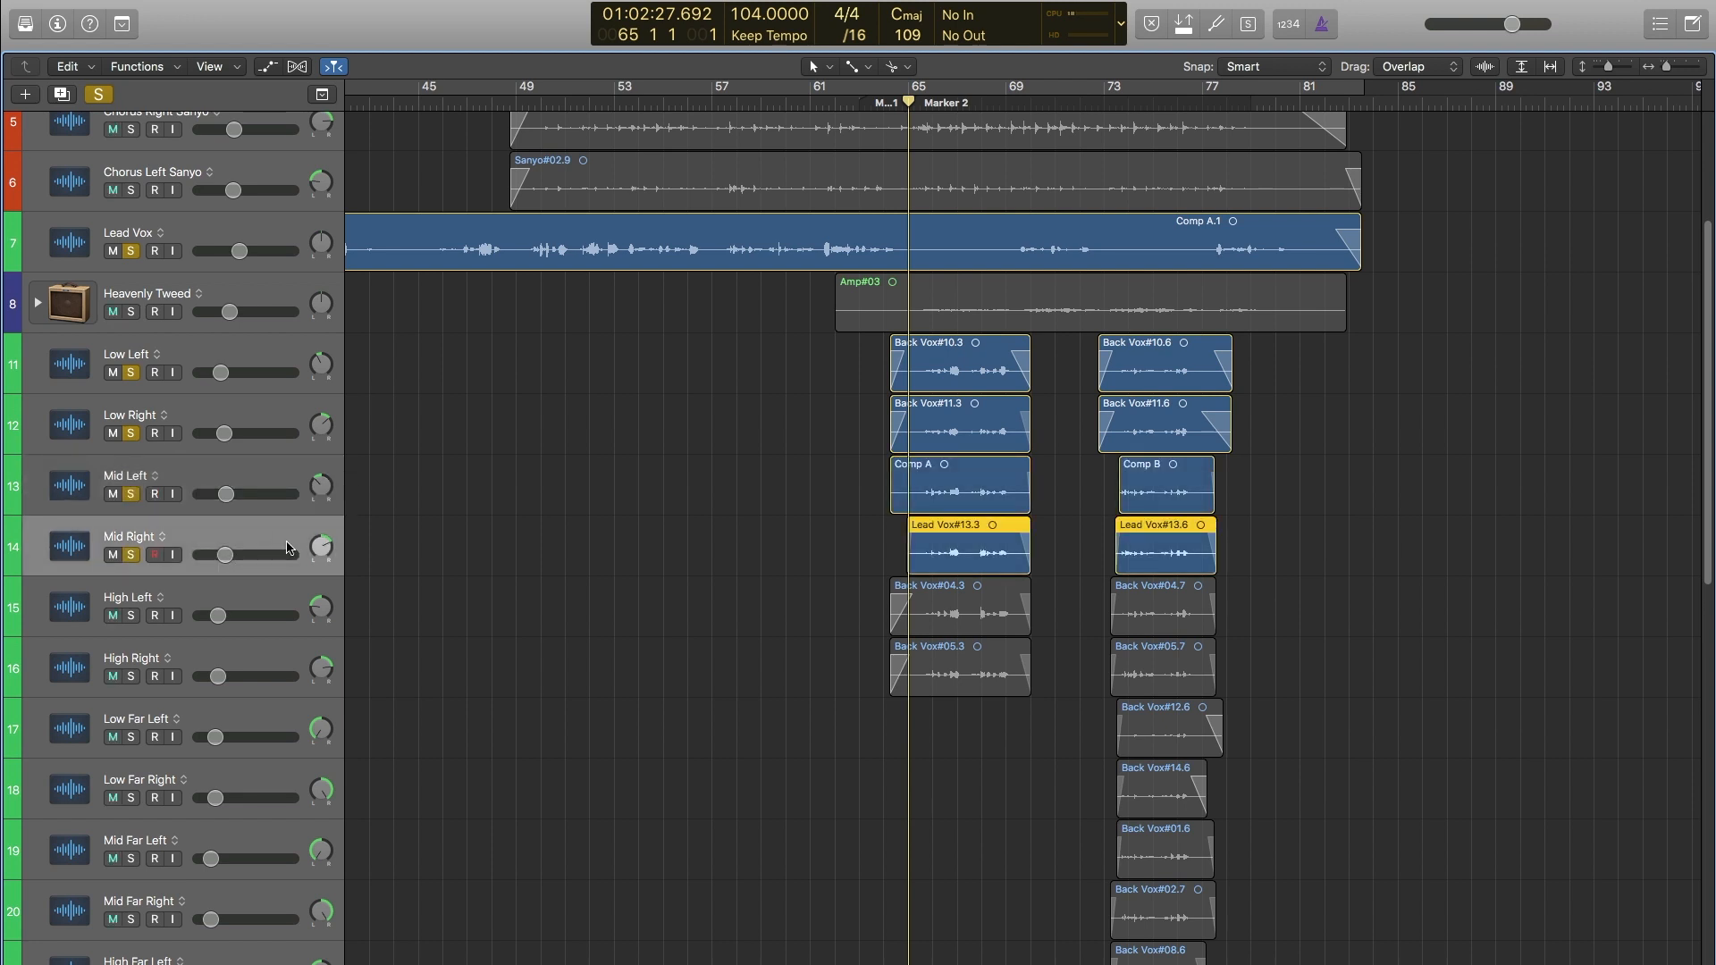
{"action": "key", "text": "space"}
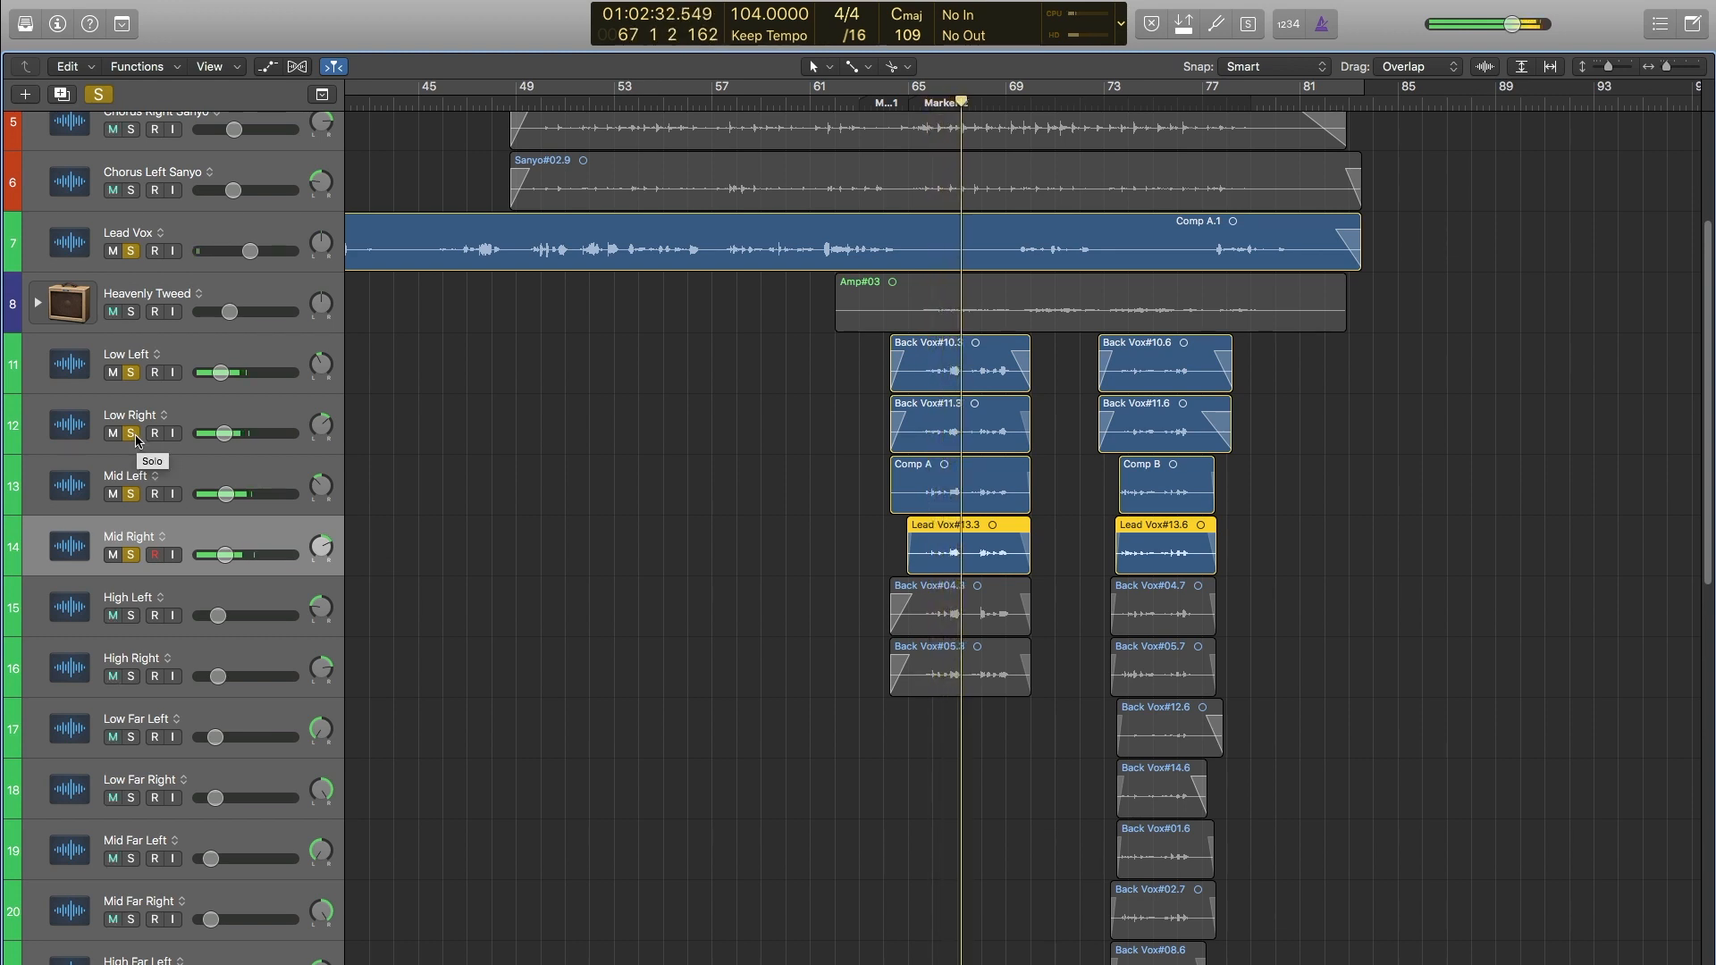
Turn off the solo on Low Right and Low Left to hear the mid harmonies with the lead, and stop playback.
{"action": "left_click", "coordinate": [130, 434]}
{"action": "left_click", "coordinate": [130, 373]}
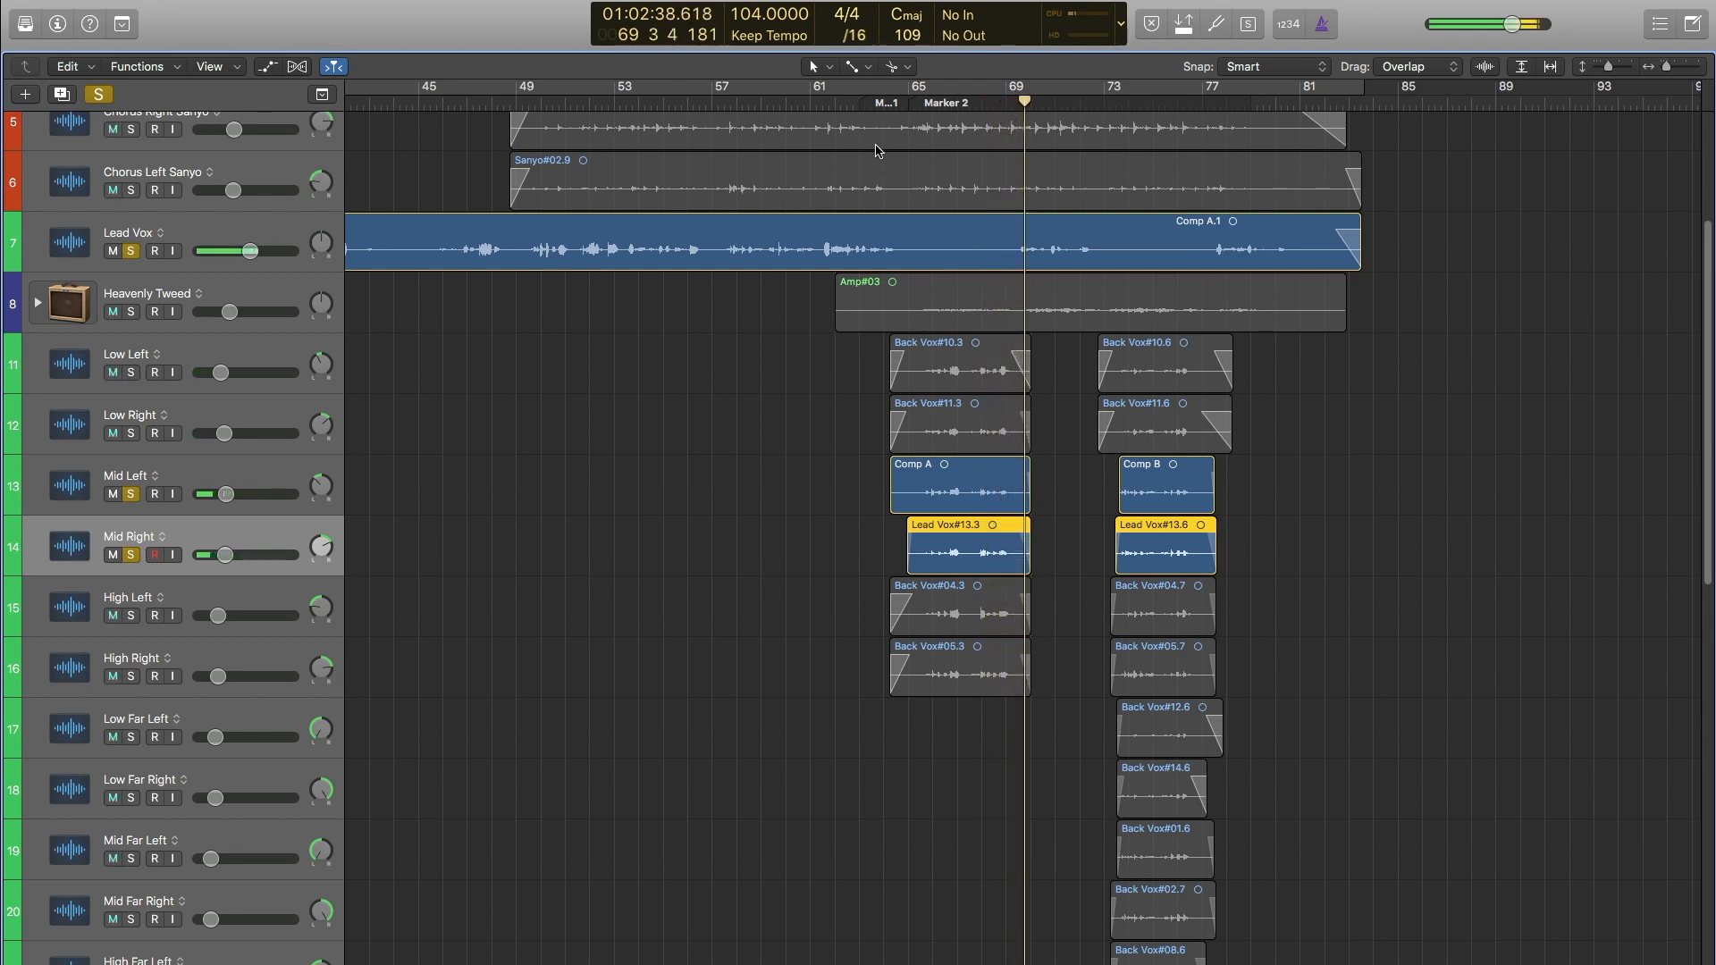
{"action": "key", "text": "space"}
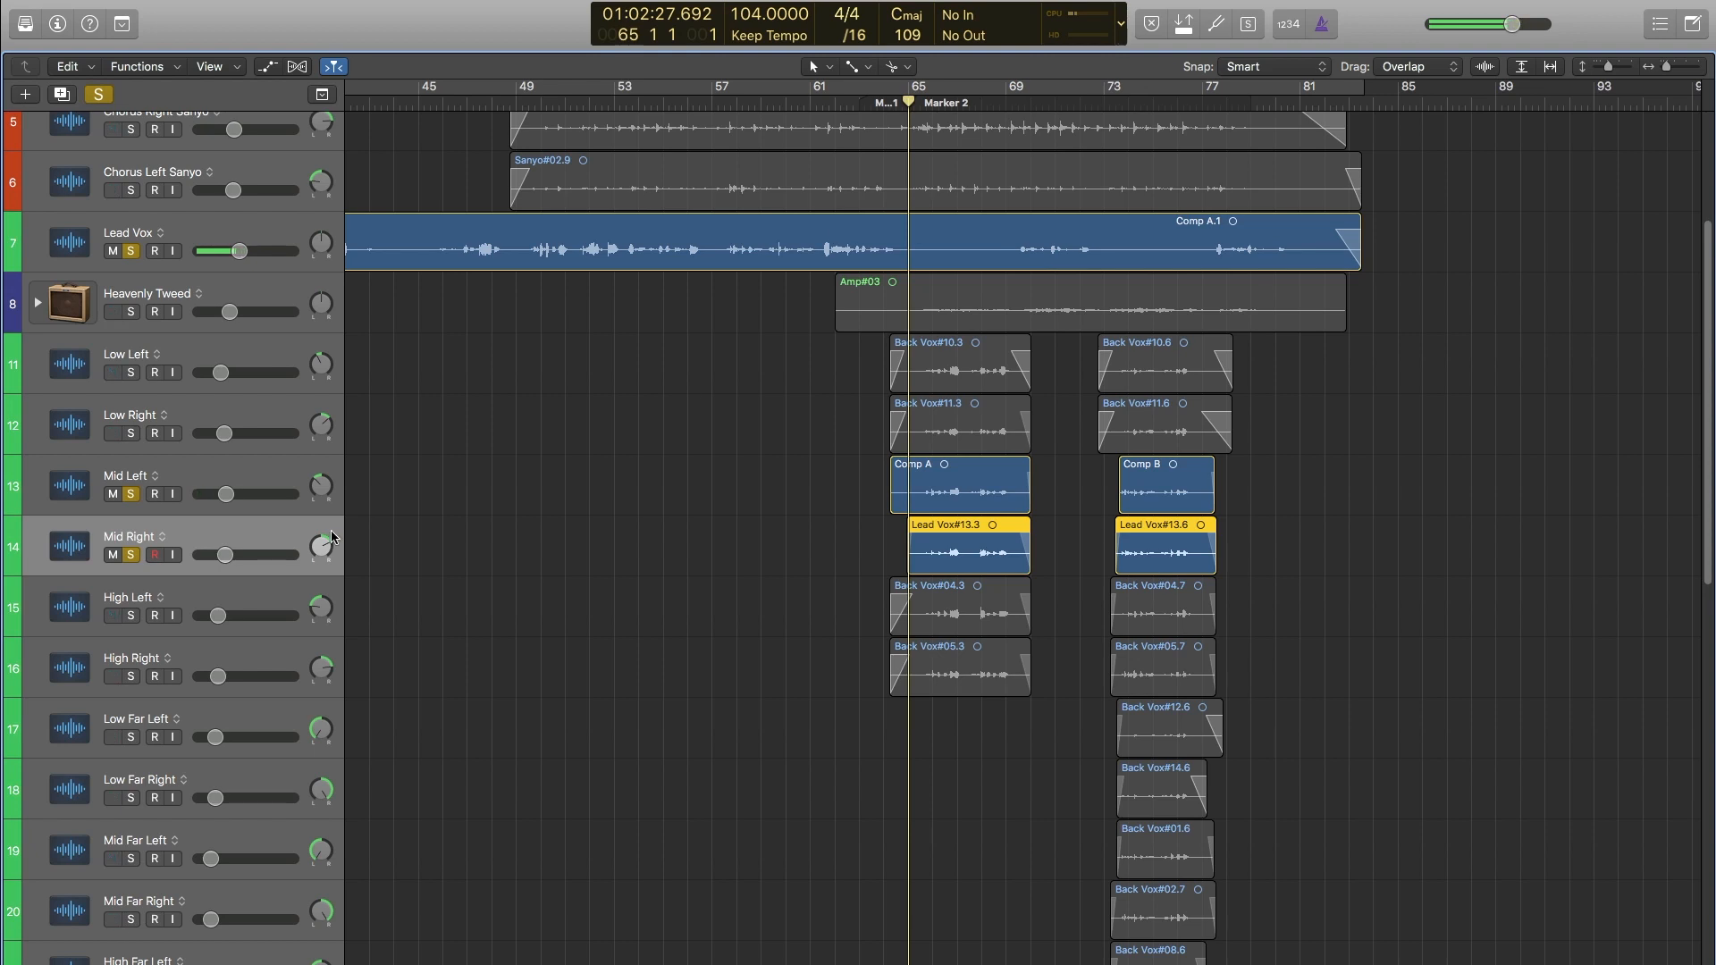
Solo High Left, High Right, Low Right and Low Left with the mid tracks, and play from bar 65.
{"action": "left_click", "coordinate": [131, 615]}
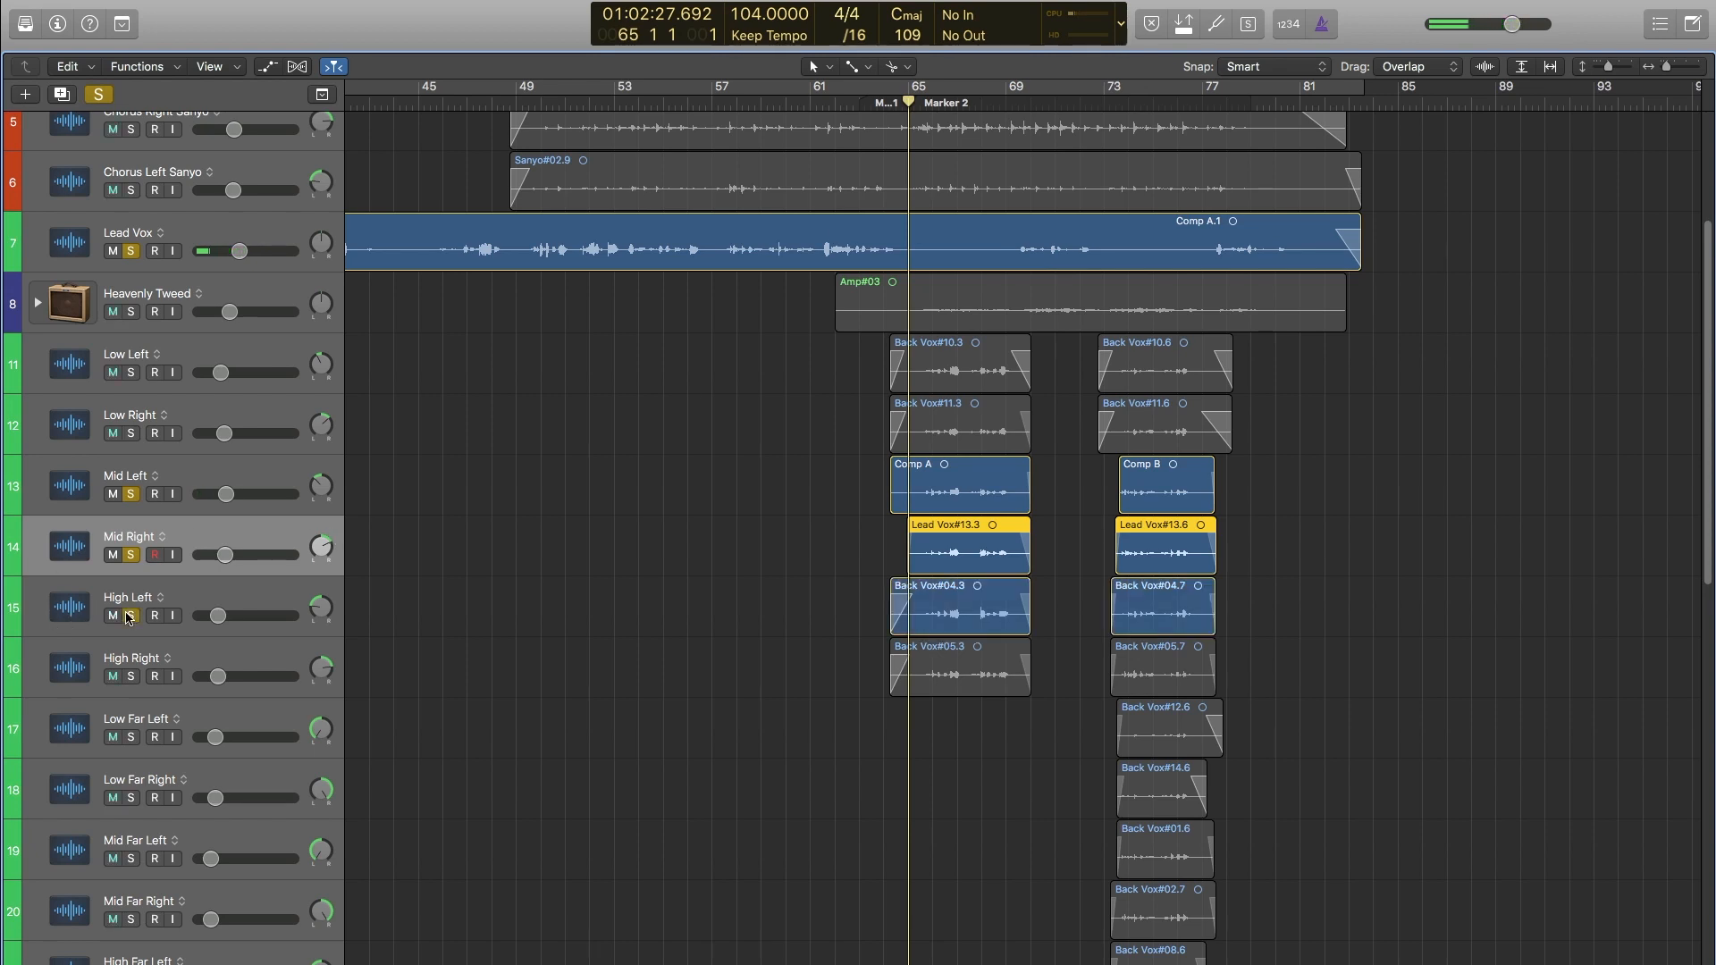
{"action": "left_click", "coordinate": [129, 678]}
{"action": "left_click", "coordinate": [132, 433]}
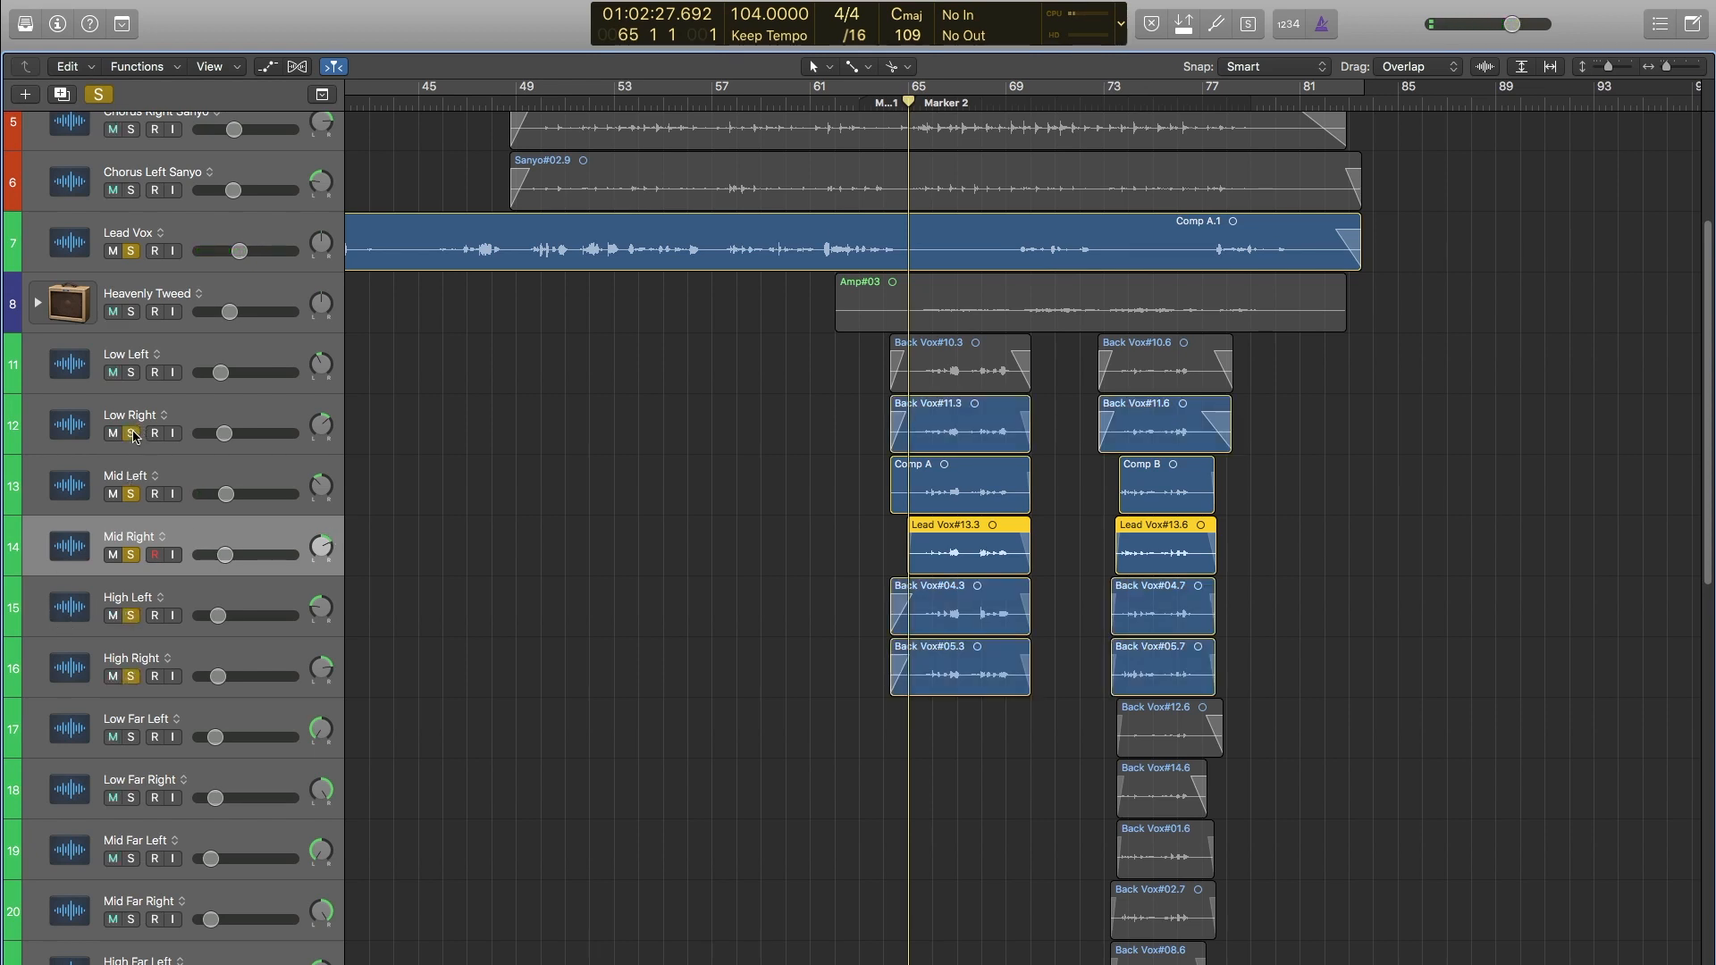
{"action": "left_click", "coordinate": [132, 373]}
{"action": "key", "text": "space"}
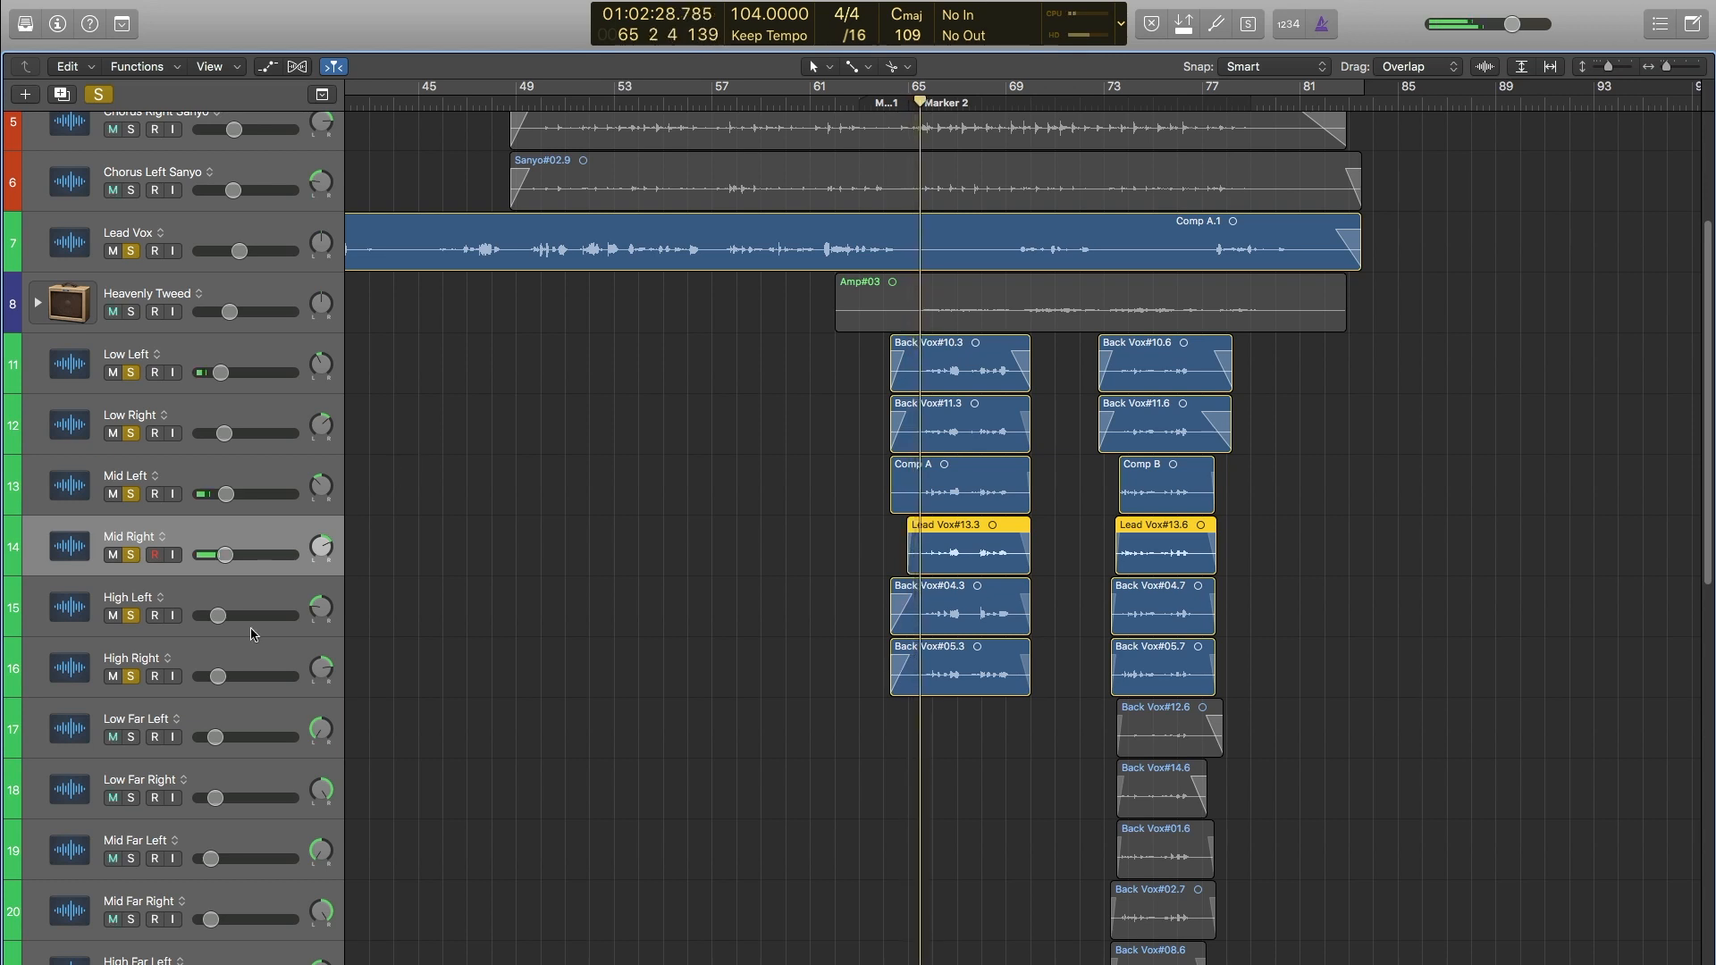
Select Low Left through Mid Right, turn off their solo to isolate the high harmonies, and replay from bar 65.
{"action": "left_click", "coordinate": [179, 362], "text": "shift"}
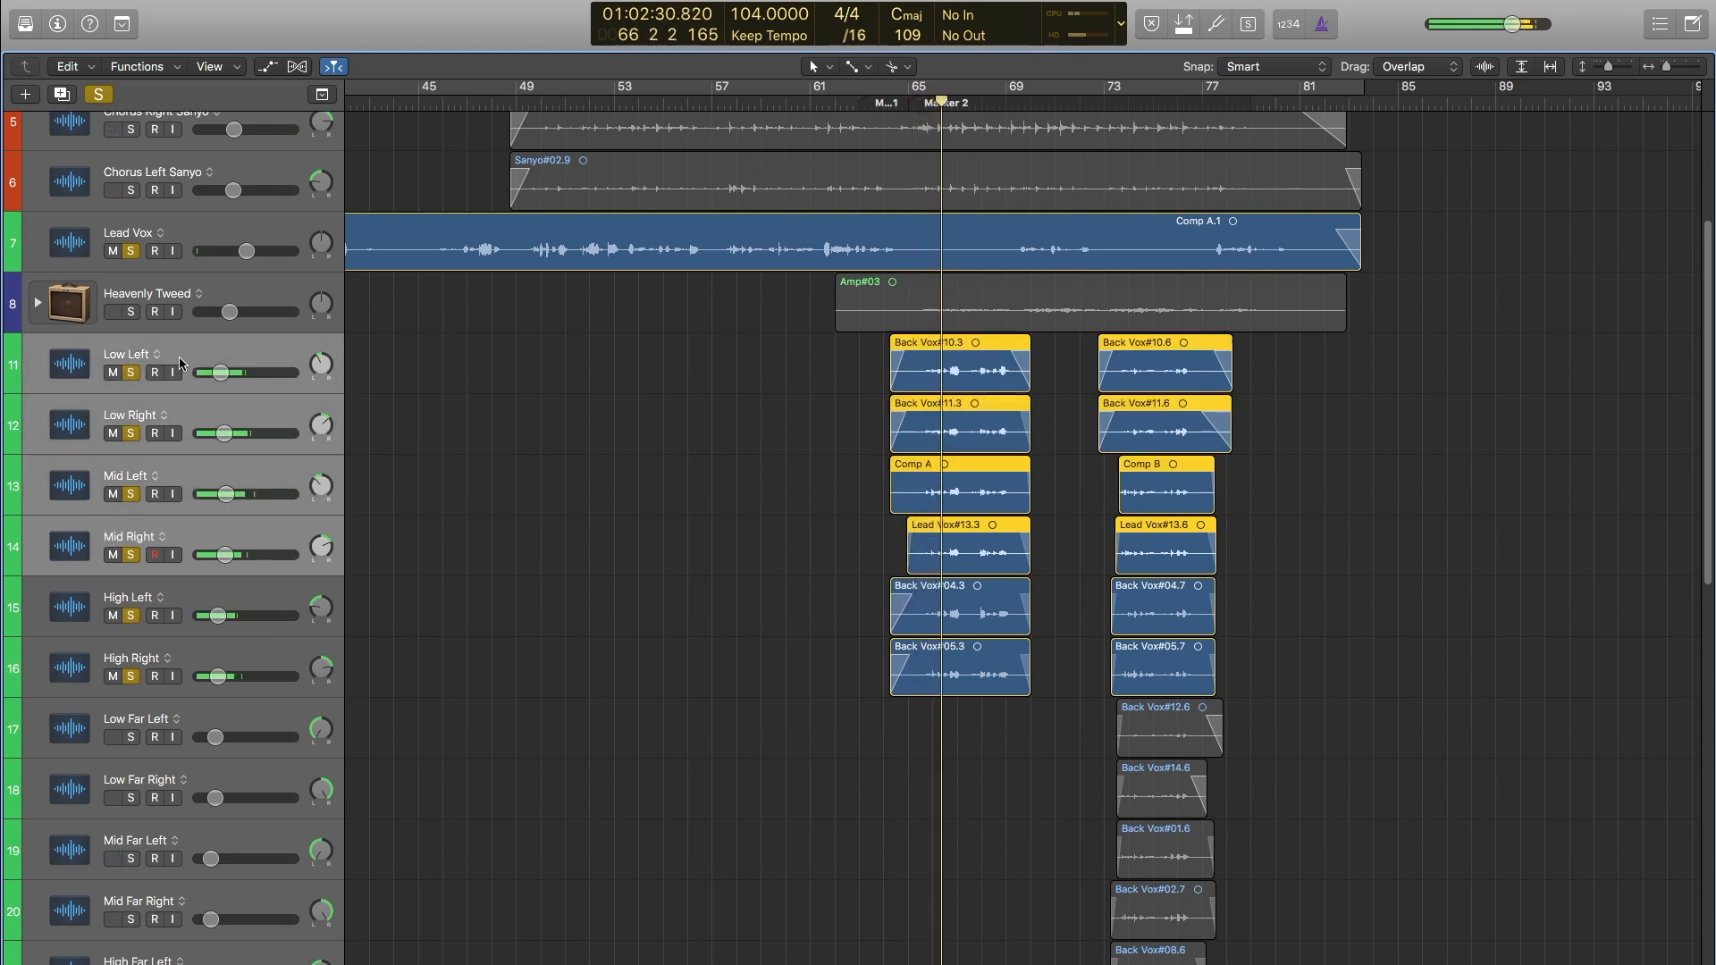
{"action": "left_click", "coordinate": [132, 373]}
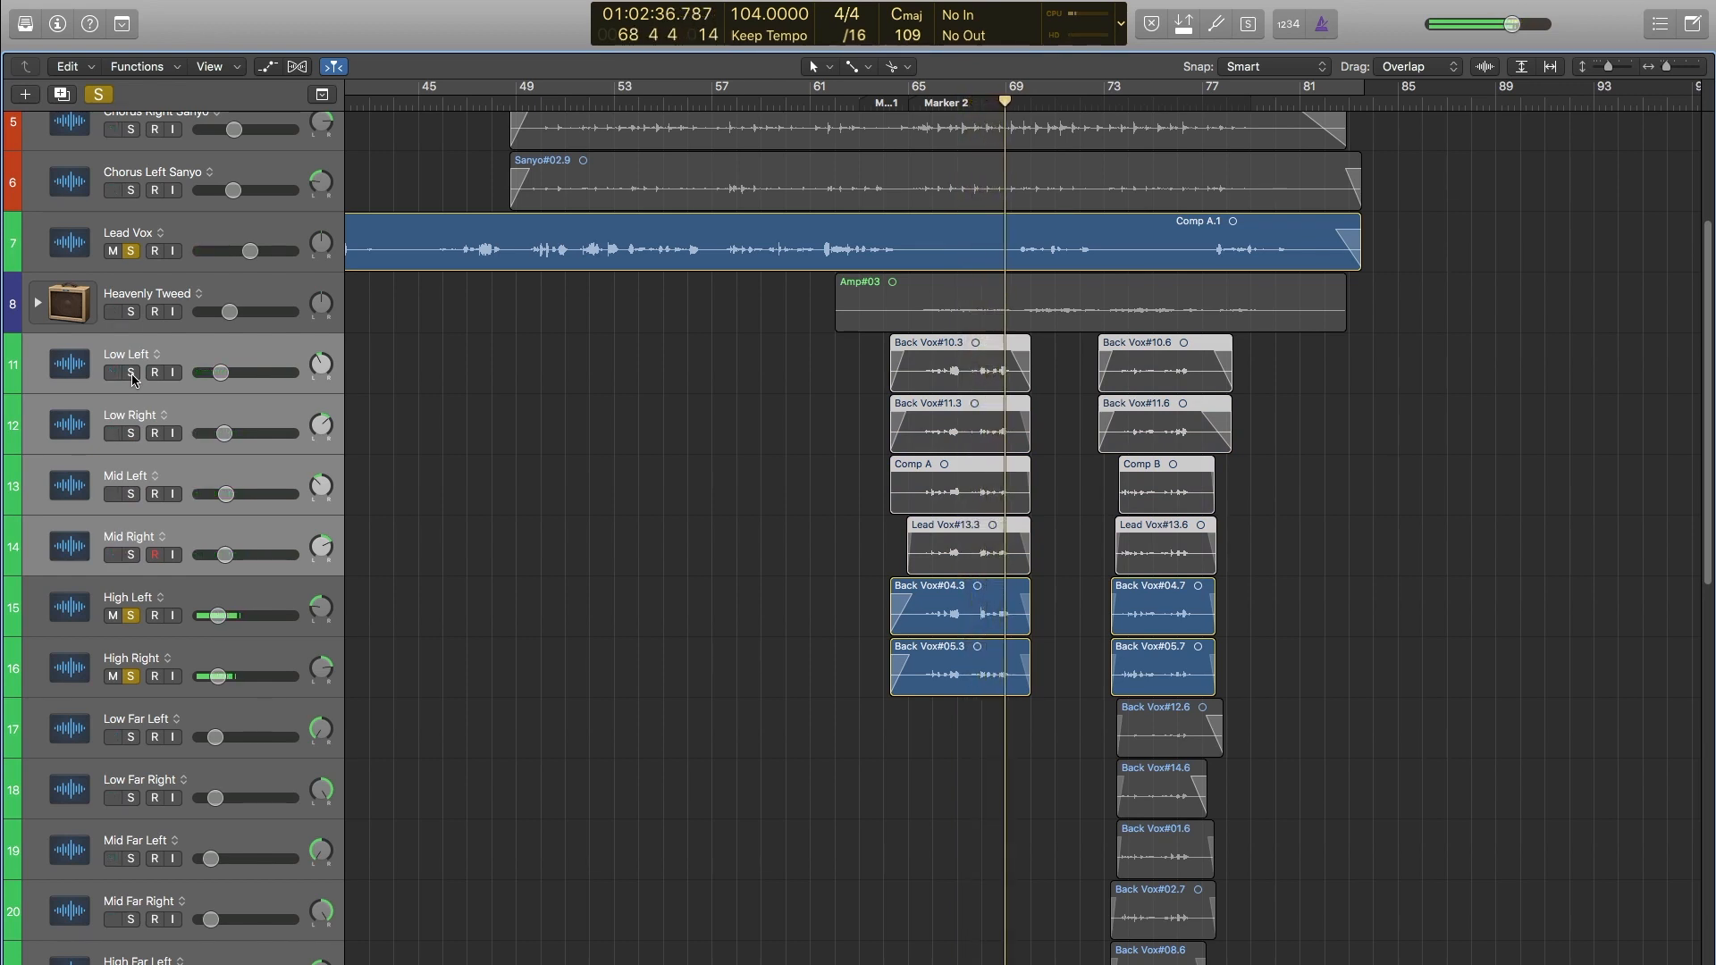
{"action": "left_click", "coordinate": [905, 103]}
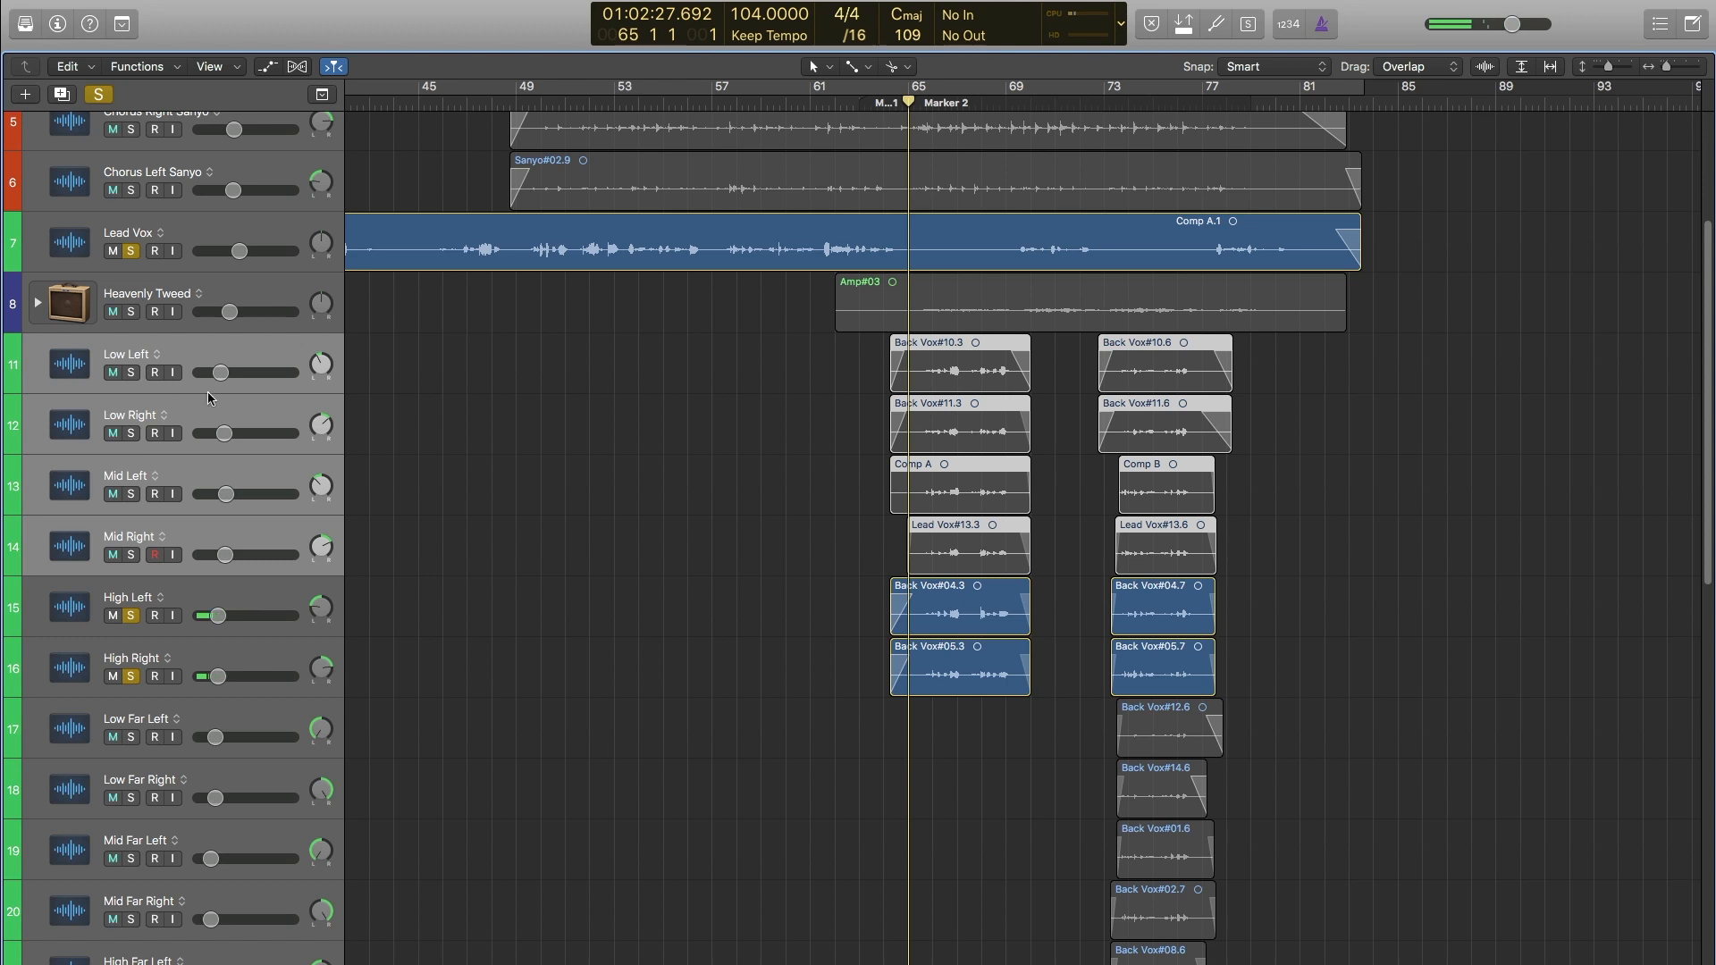
Restore the solo on Low Left through Mid Right and listen to the full first backing vocal group.
{"action": "left_click", "coordinate": [132, 372]}
{"action": "scroll", "coordinate": [522, 572], "scroll_direction": "down", "scroll_amount": 3}
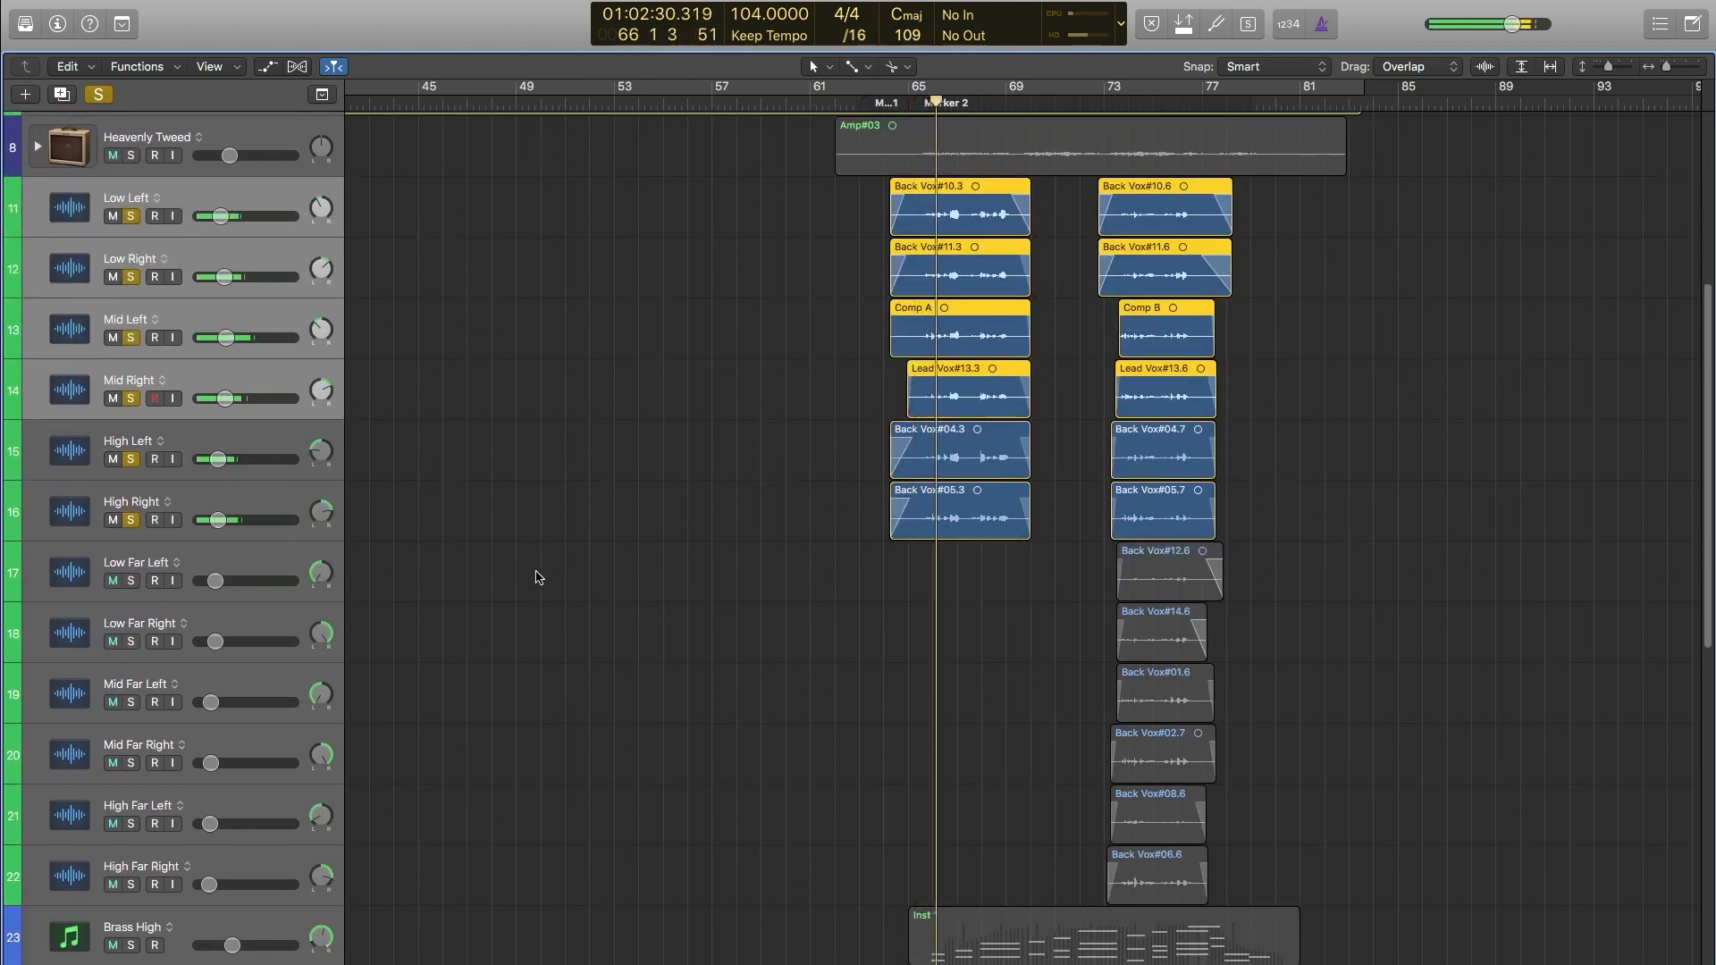
{"action": "scroll", "coordinate": [536, 577], "scroll_direction": "up", "scroll_amount": 2}
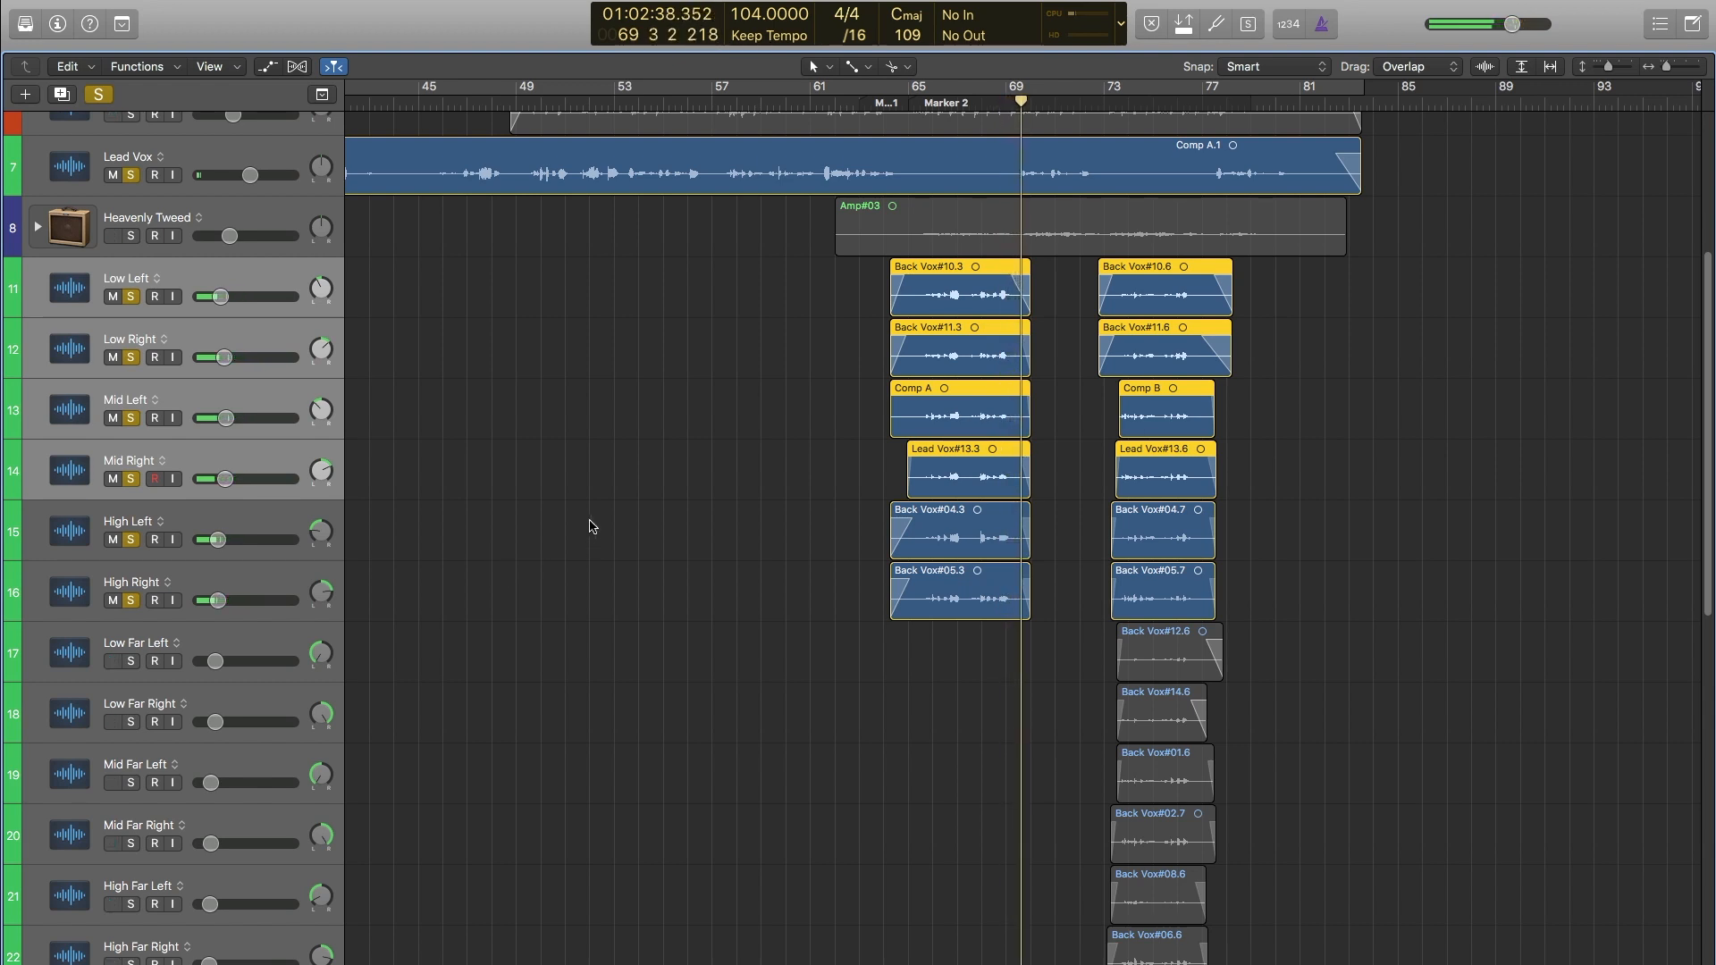
Solo the Low Far Left and Low Far Right tracks and move the playhead to about bar 74.
{"action": "scroll", "coordinate": [719, 458], "scroll_direction": "down", "scroll_amount": 3}
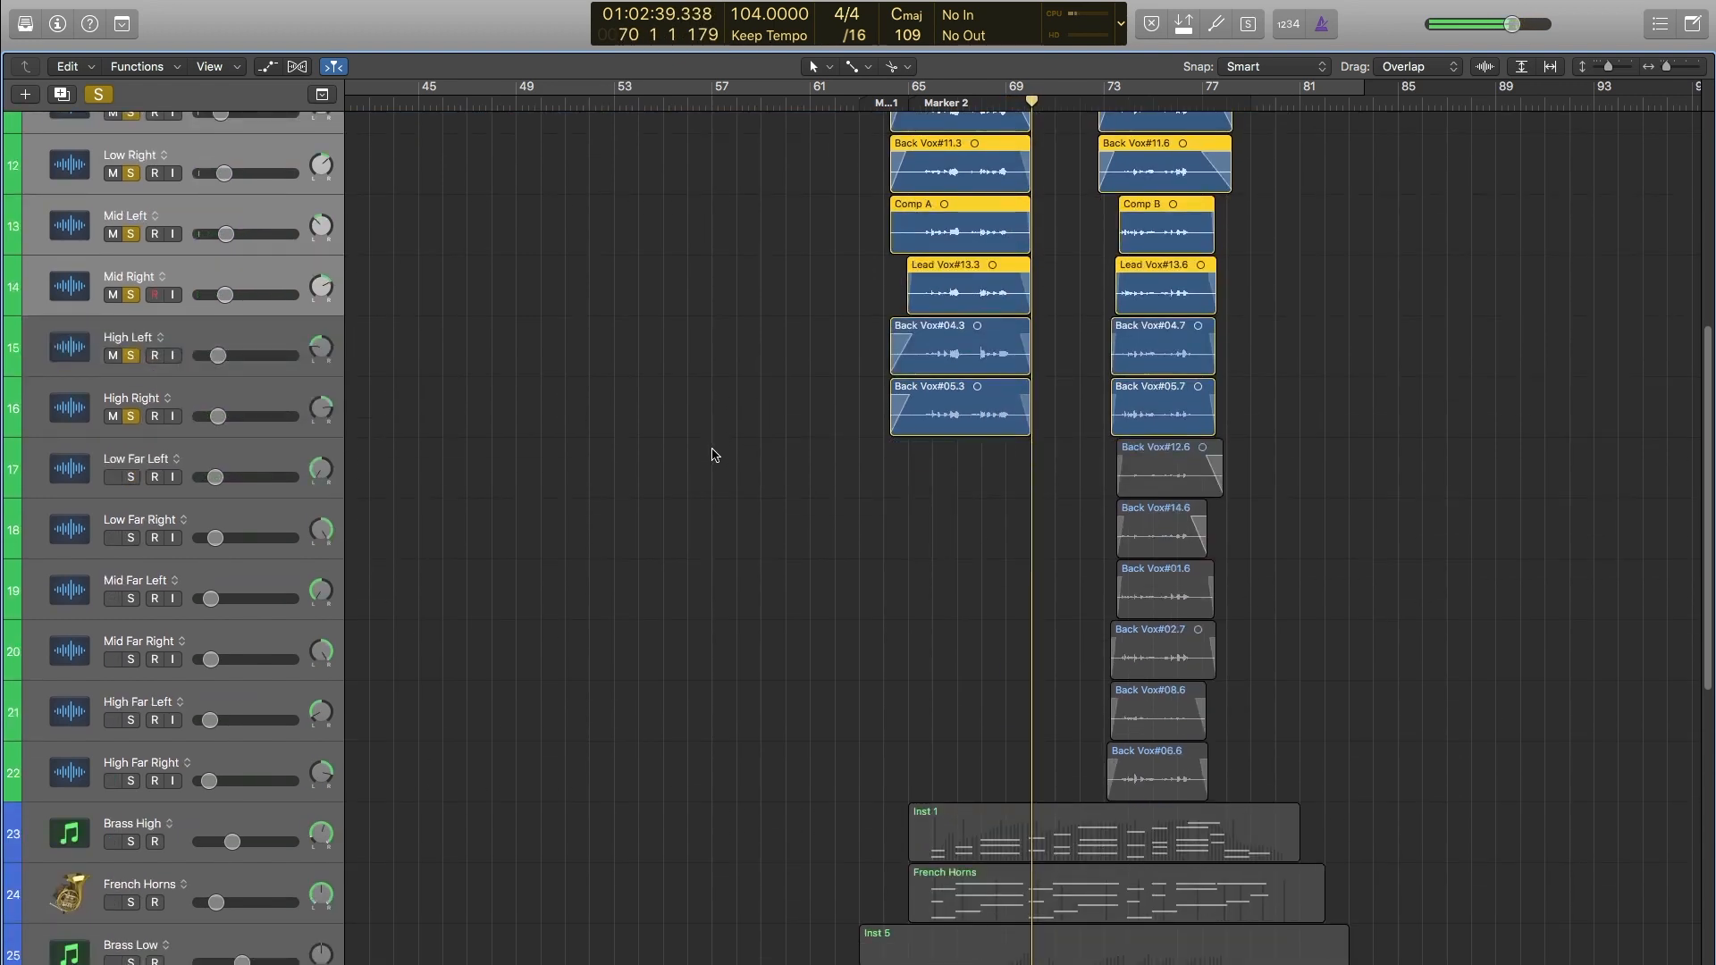
{"action": "scroll", "coordinate": [805, 487], "scroll_direction": "right", "scroll_amount": 5}
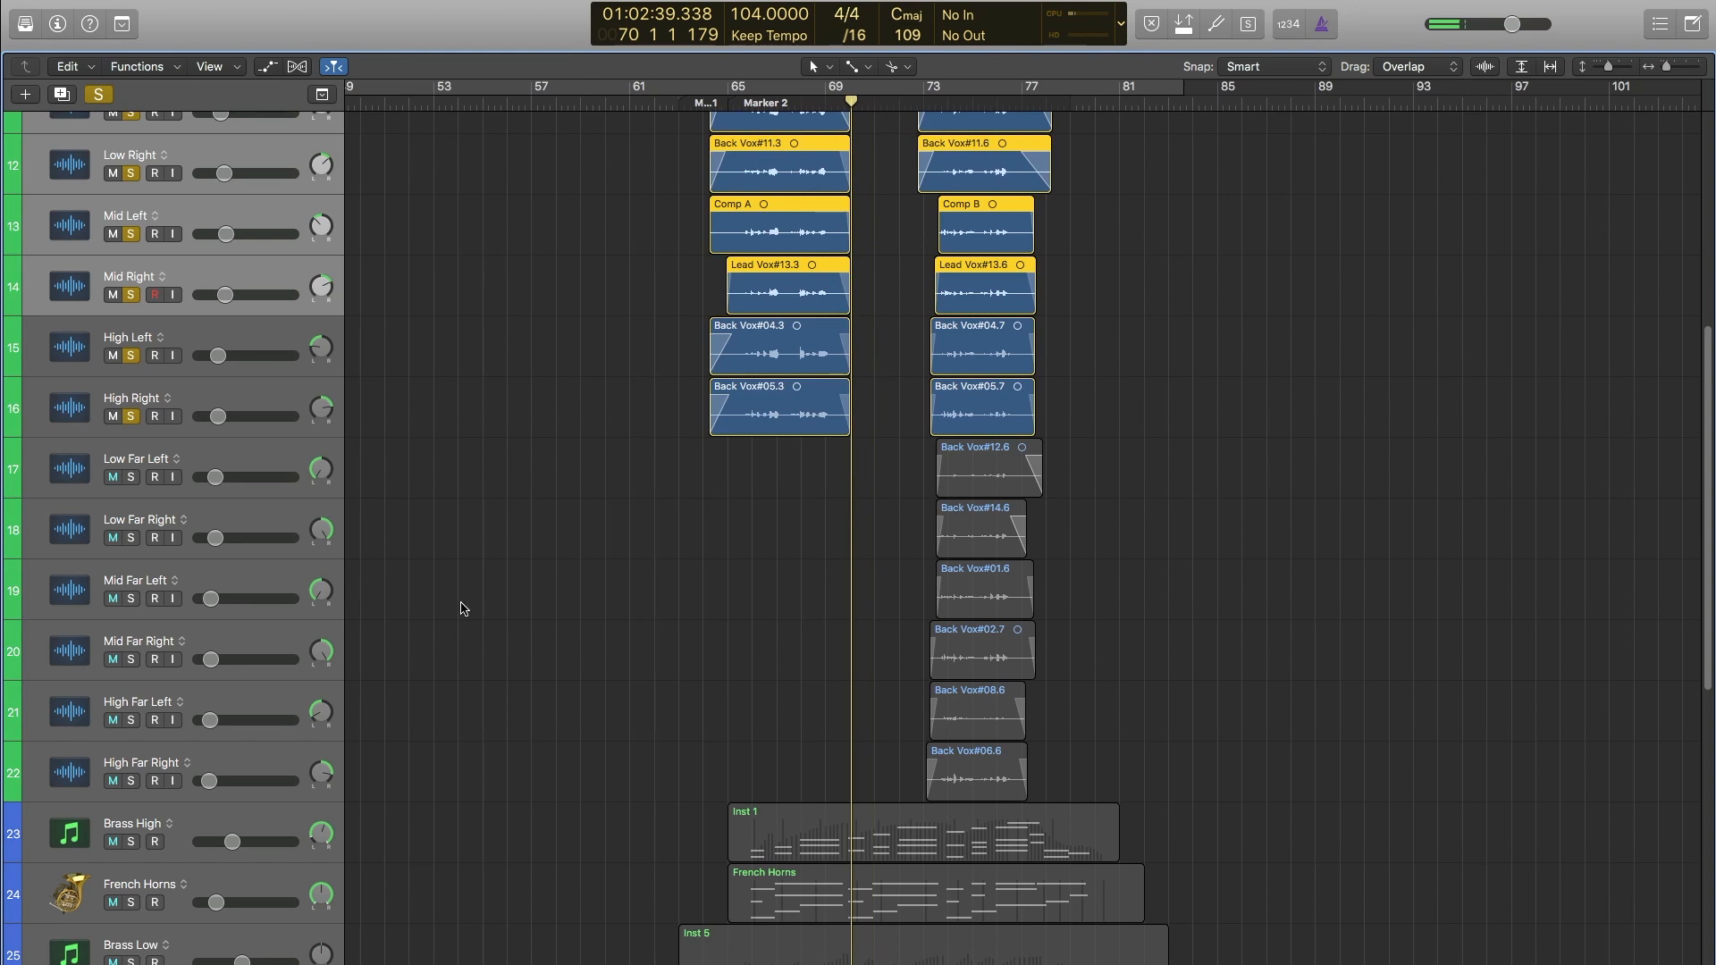
{"action": "left_click", "coordinate": [257, 454]}
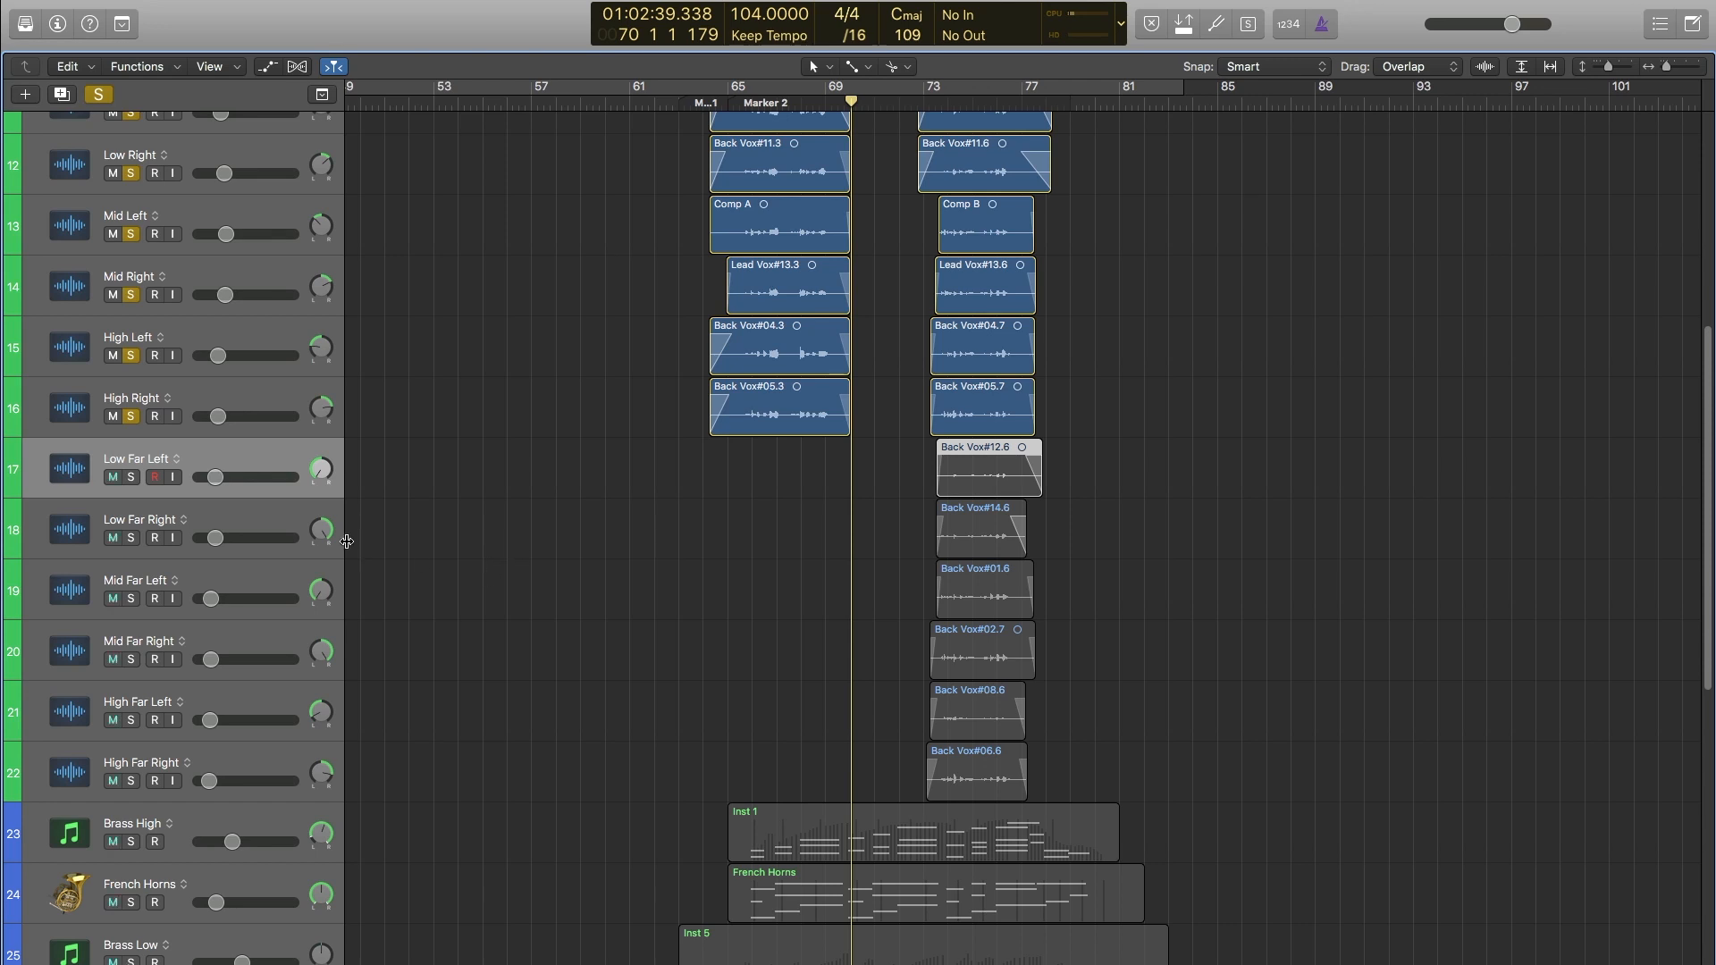
{"action": "left_click", "coordinate": [134, 478]}
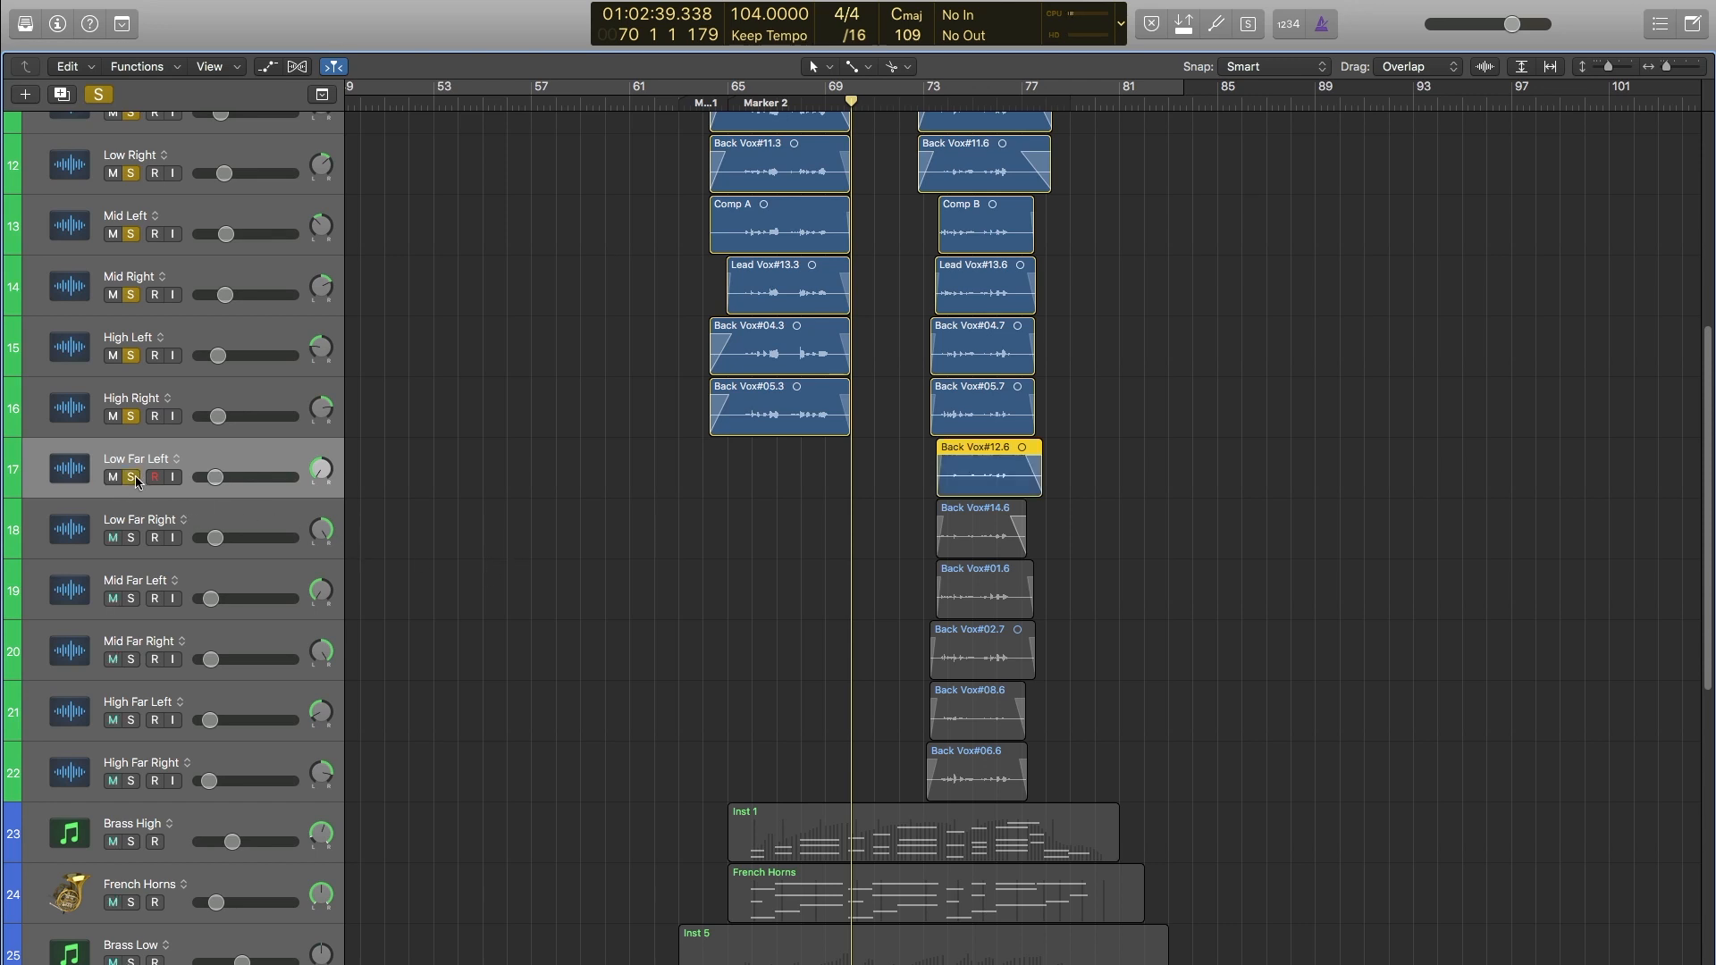
{"action": "left_click", "coordinate": [131, 538]}
{"action": "left_click", "coordinate": [926, 103]}
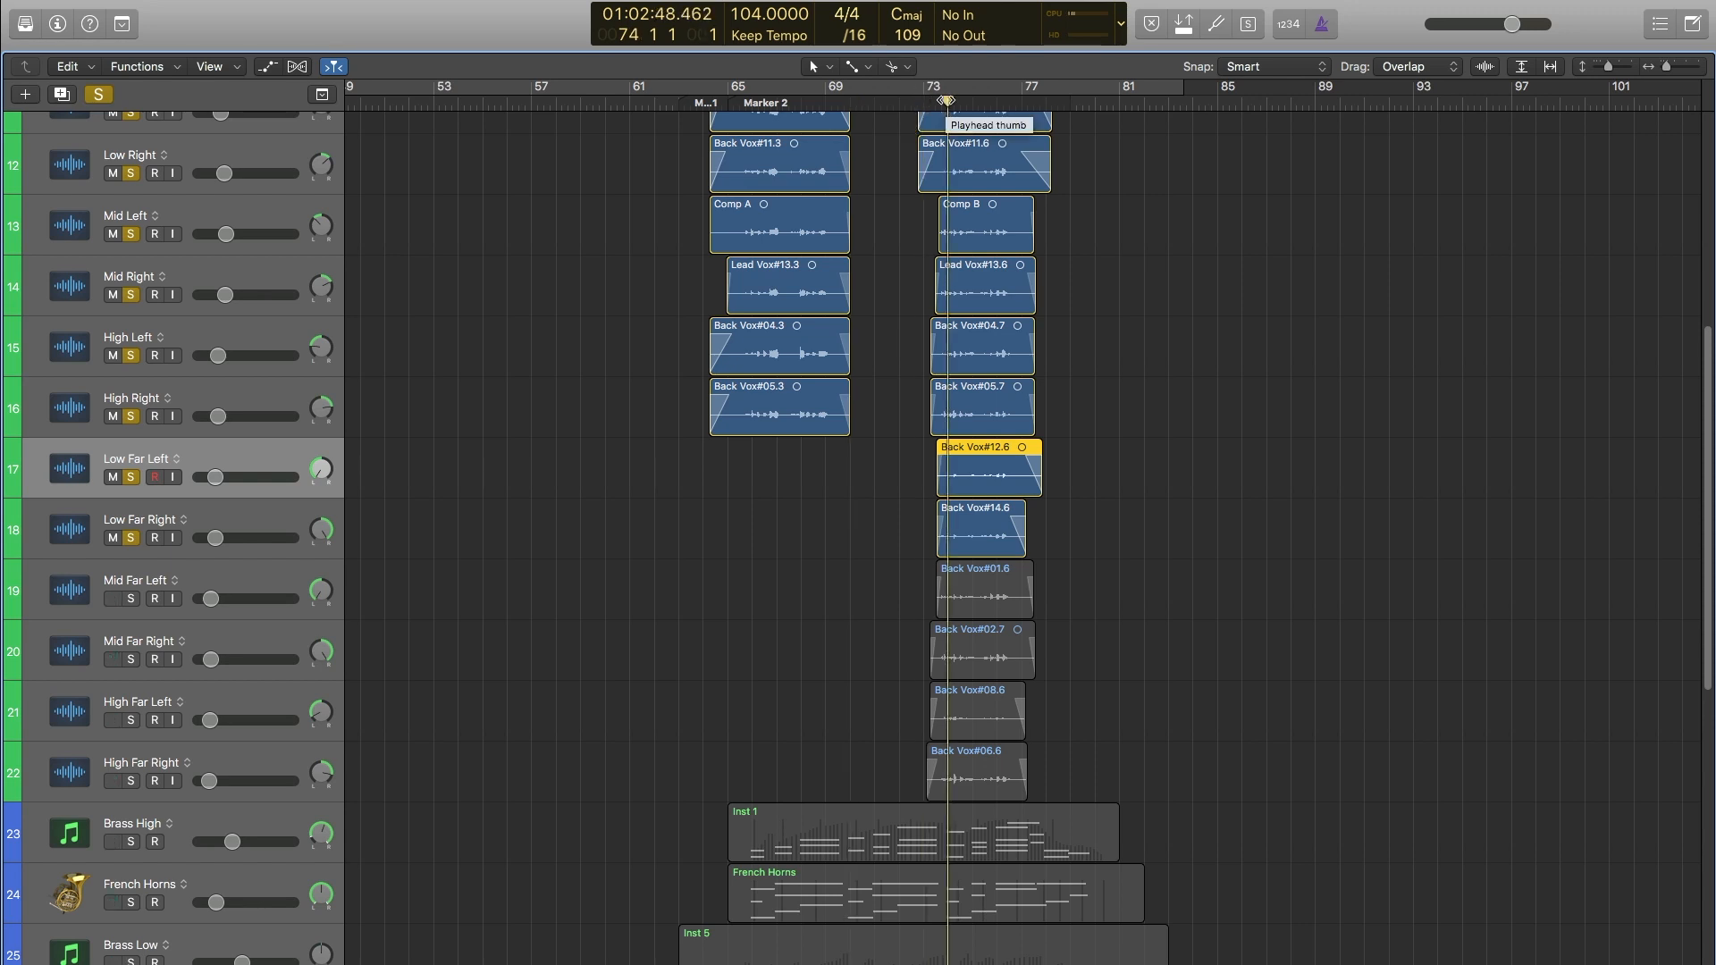
Select all backing vocal tracks from High Right up to Low Left and turn off their solo.
{"action": "left_click", "coordinate": [212, 145]}
{"action": "scroll", "coordinate": [247, 339], "scroll_direction": "up", "scroll_amount": 1}
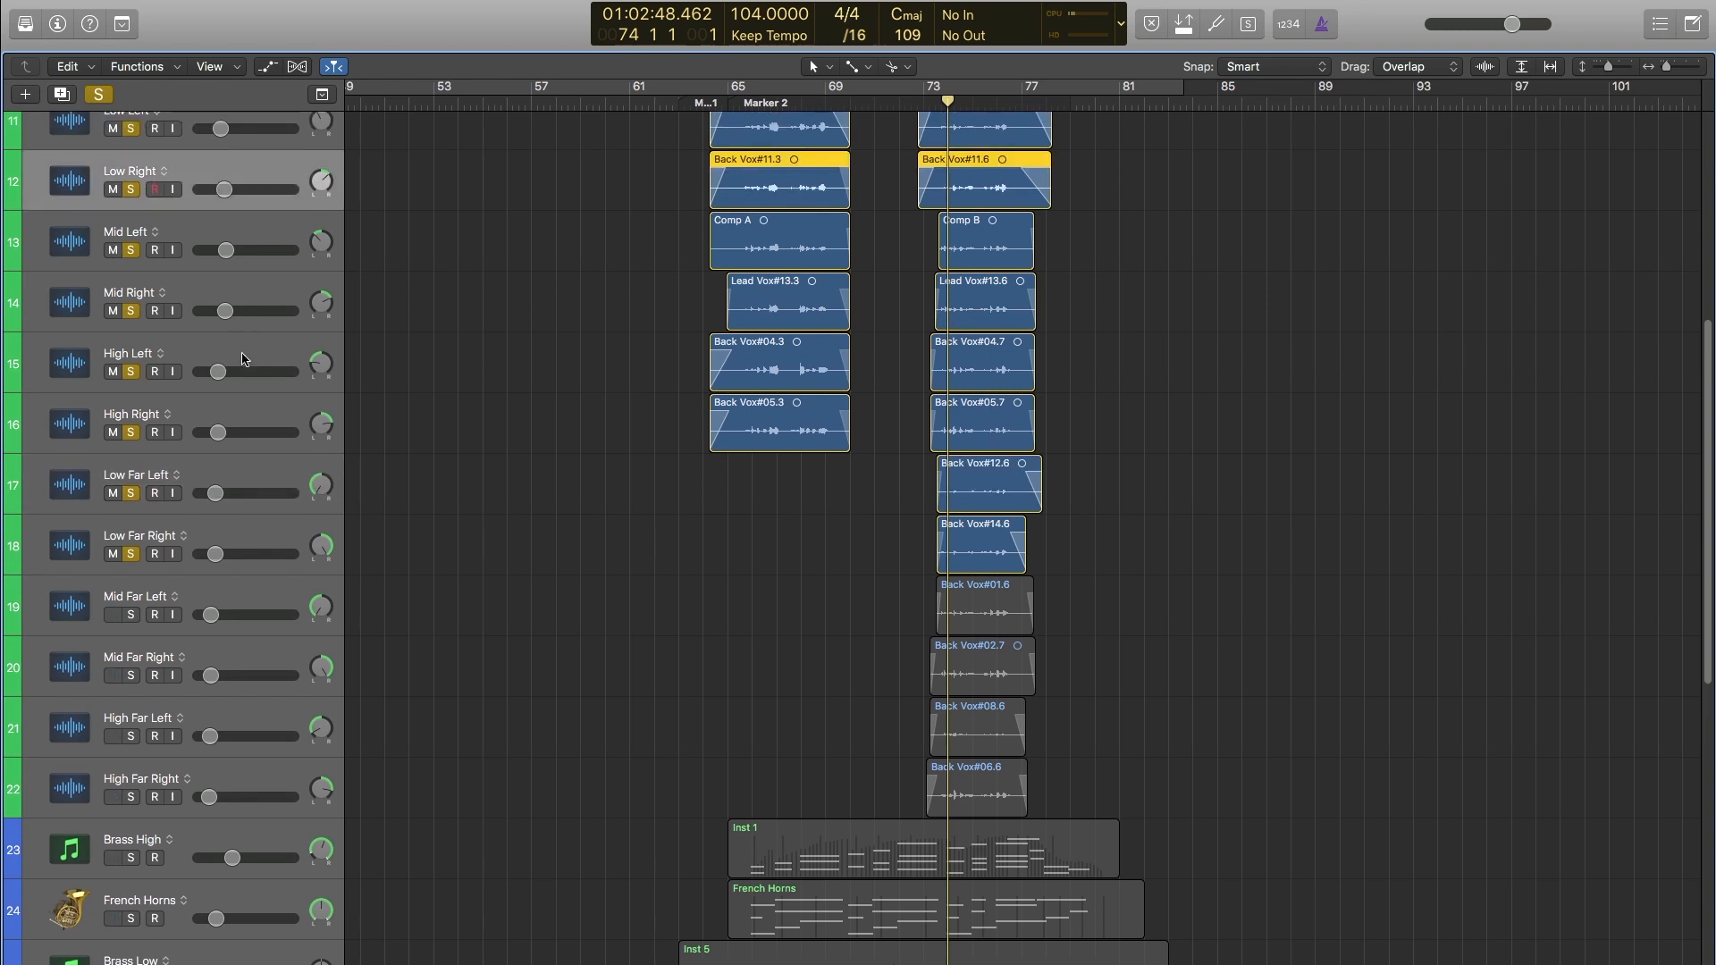
{"action": "left_click", "coordinate": [240, 416]}
{"action": "scroll", "coordinate": [237, 357], "scroll_direction": "up", "scroll_amount": 5}
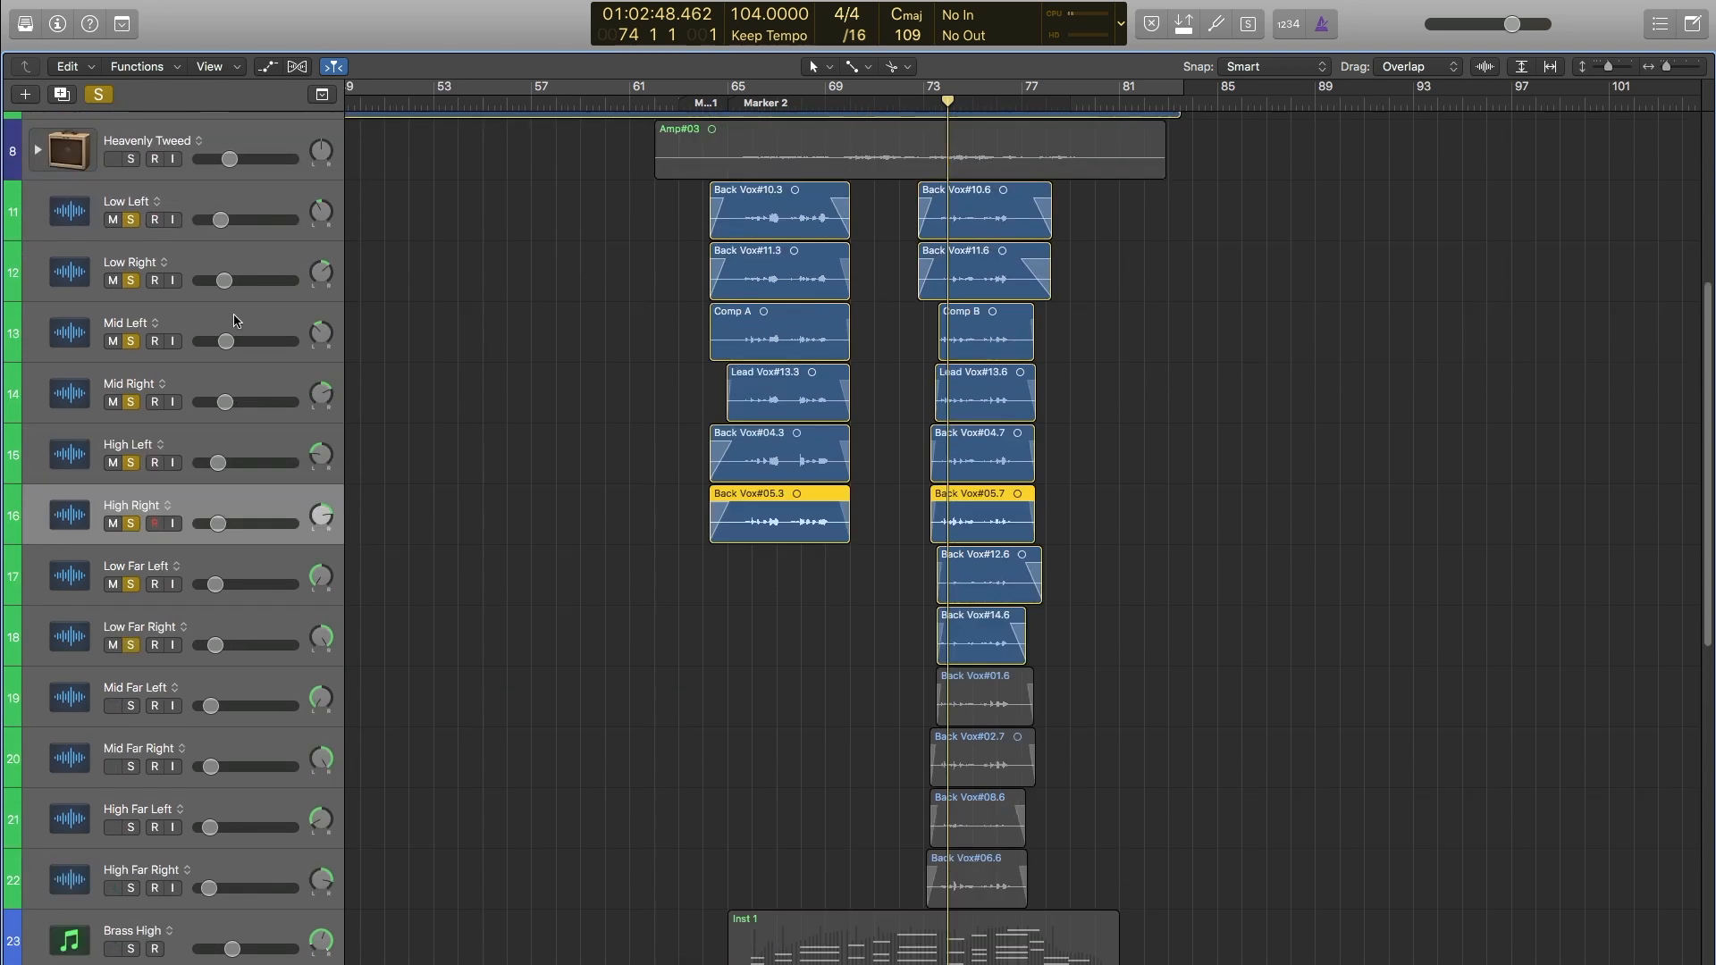
{"action": "left_click", "coordinate": [212, 206], "text": "shift"}
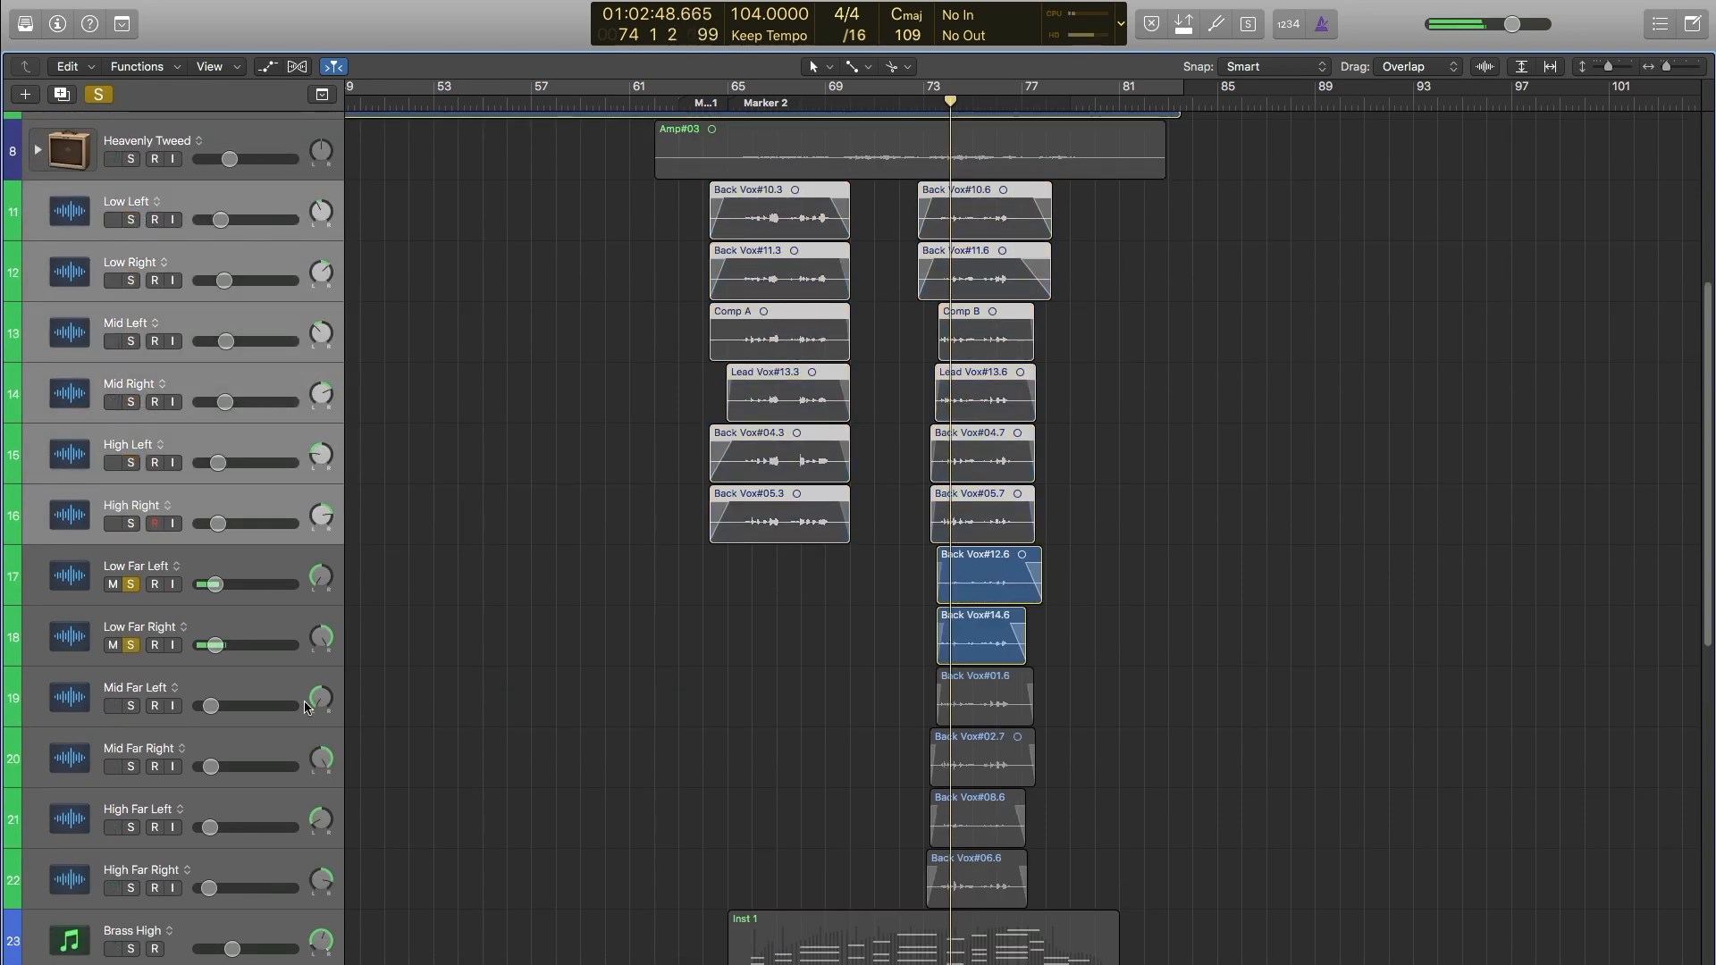
Add Mid Far Left, Mid Far Right, High Far Left and High Far Right to the solo during playback.
{"action": "left_click", "coordinate": [131, 705]}
{"action": "left_click", "coordinate": [130, 766]}
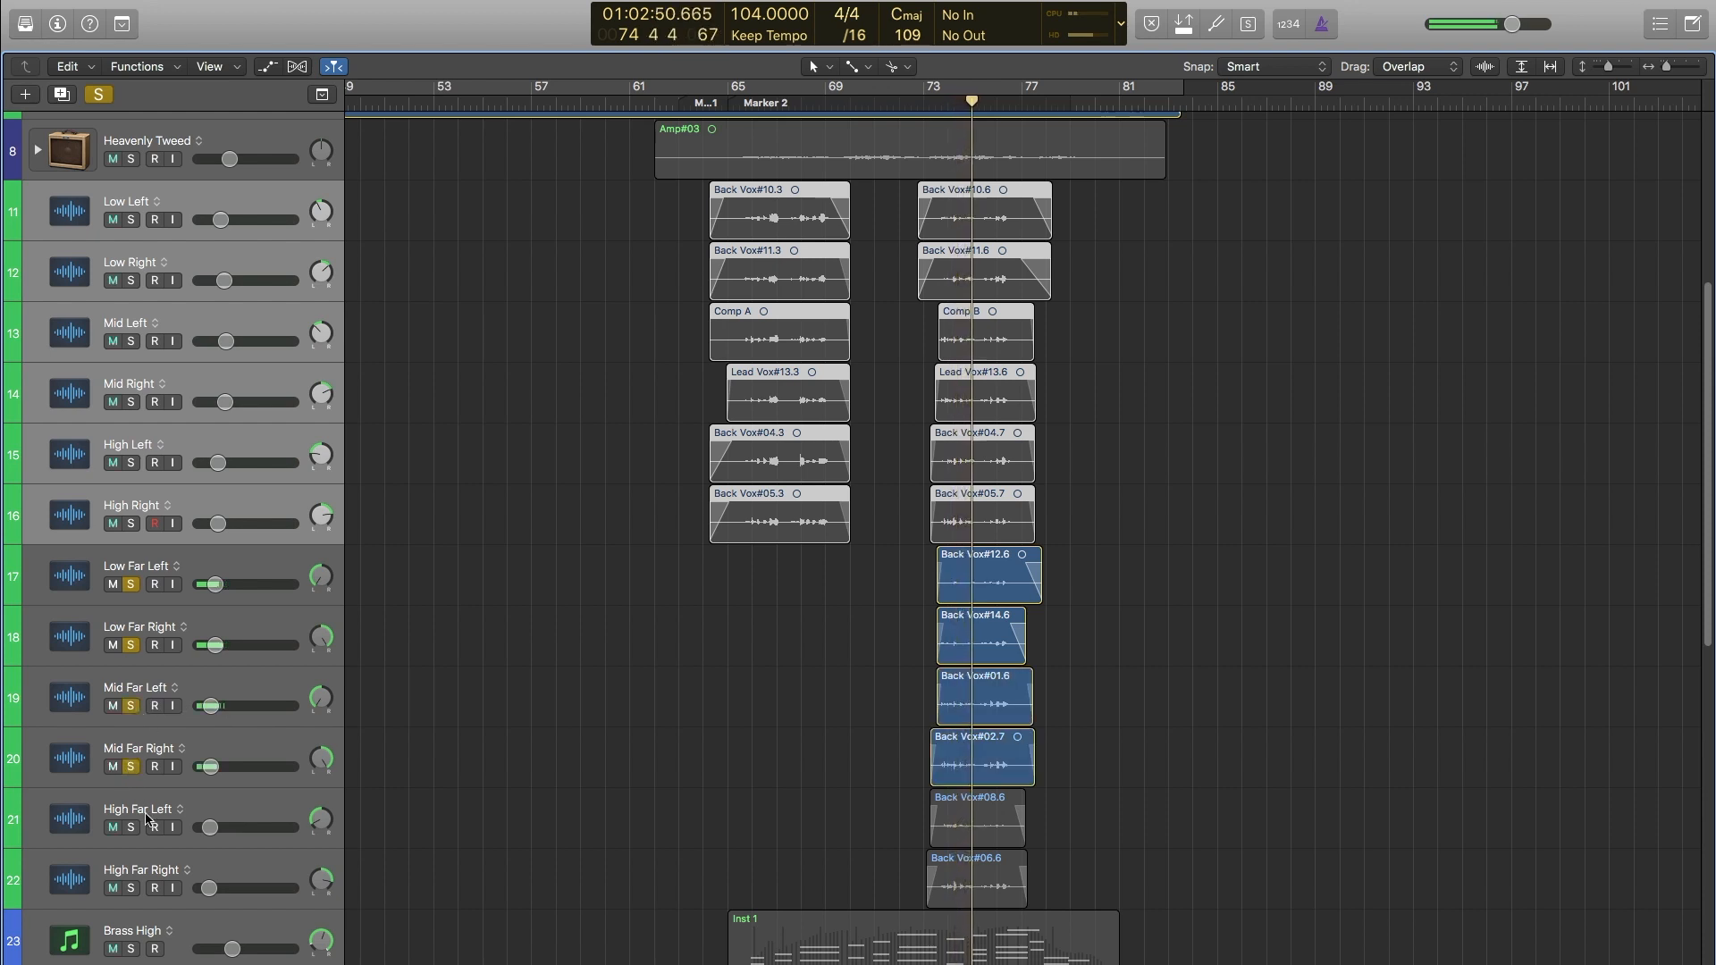
{"action": "left_click", "coordinate": [130, 827]}
{"action": "left_click", "coordinate": [130, 888]}
{"action": "scroll", "coordinate": [502, 784], "scroll_direction": "down", "scroll_amount": 2}
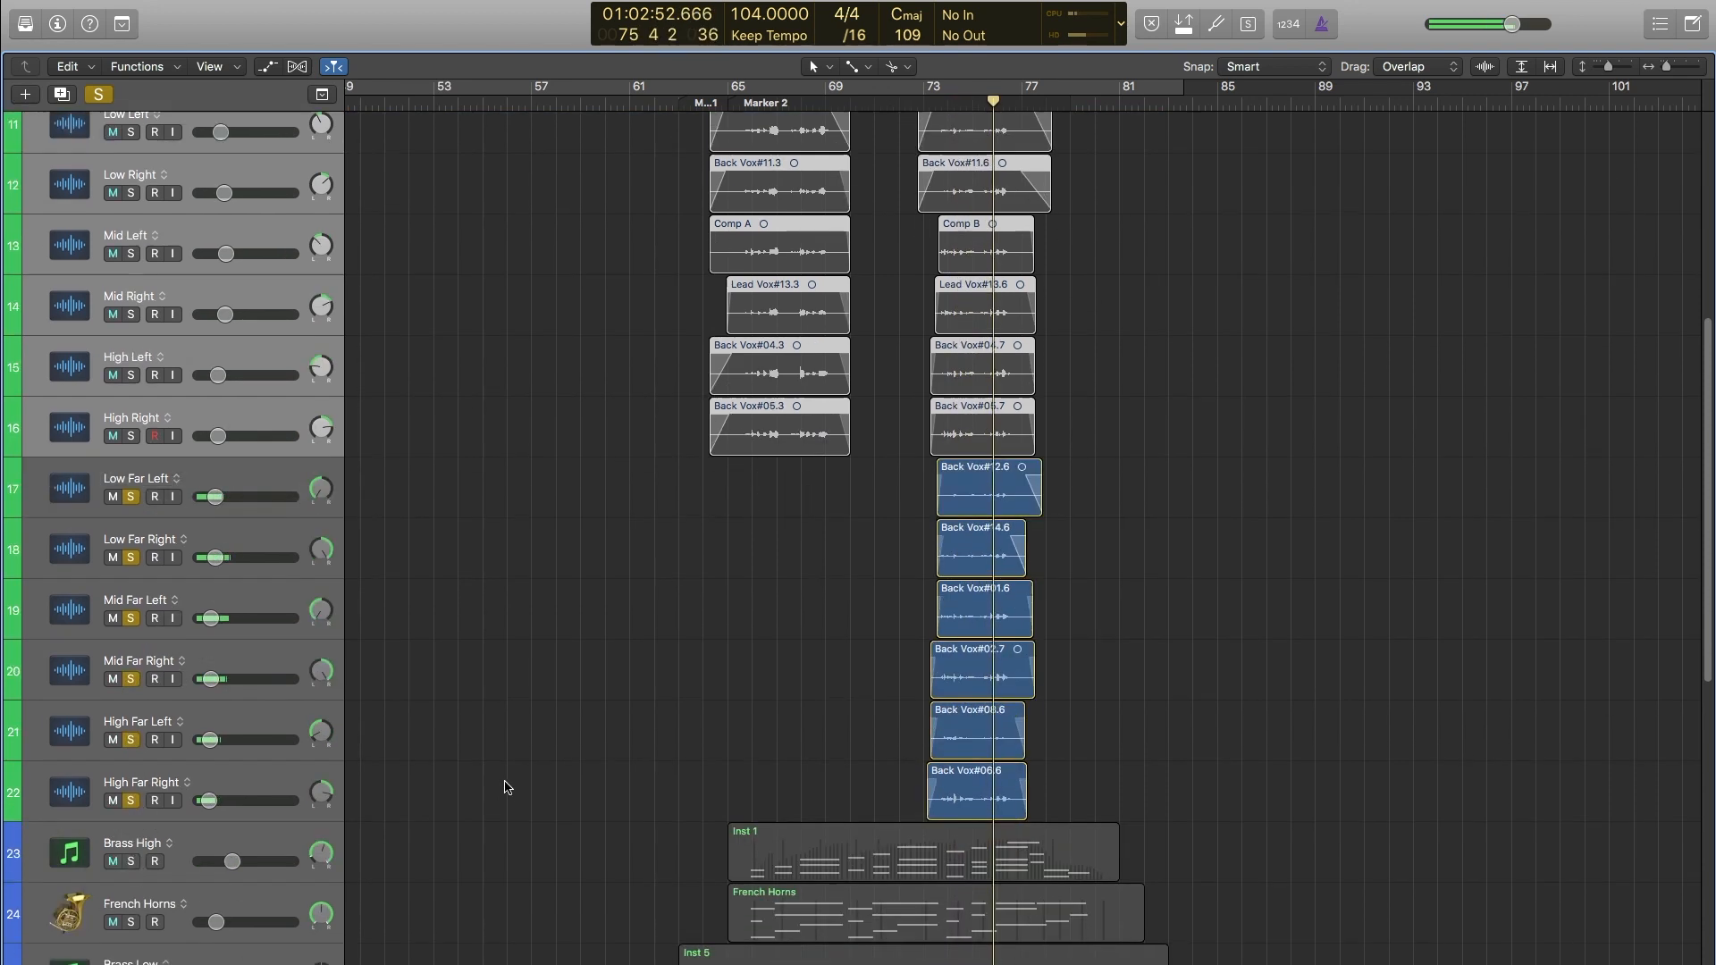
Replay the six soloed far backing vocal tracks from around bar 74.
{"action": "left_click", "coordinate": [947, 104]}
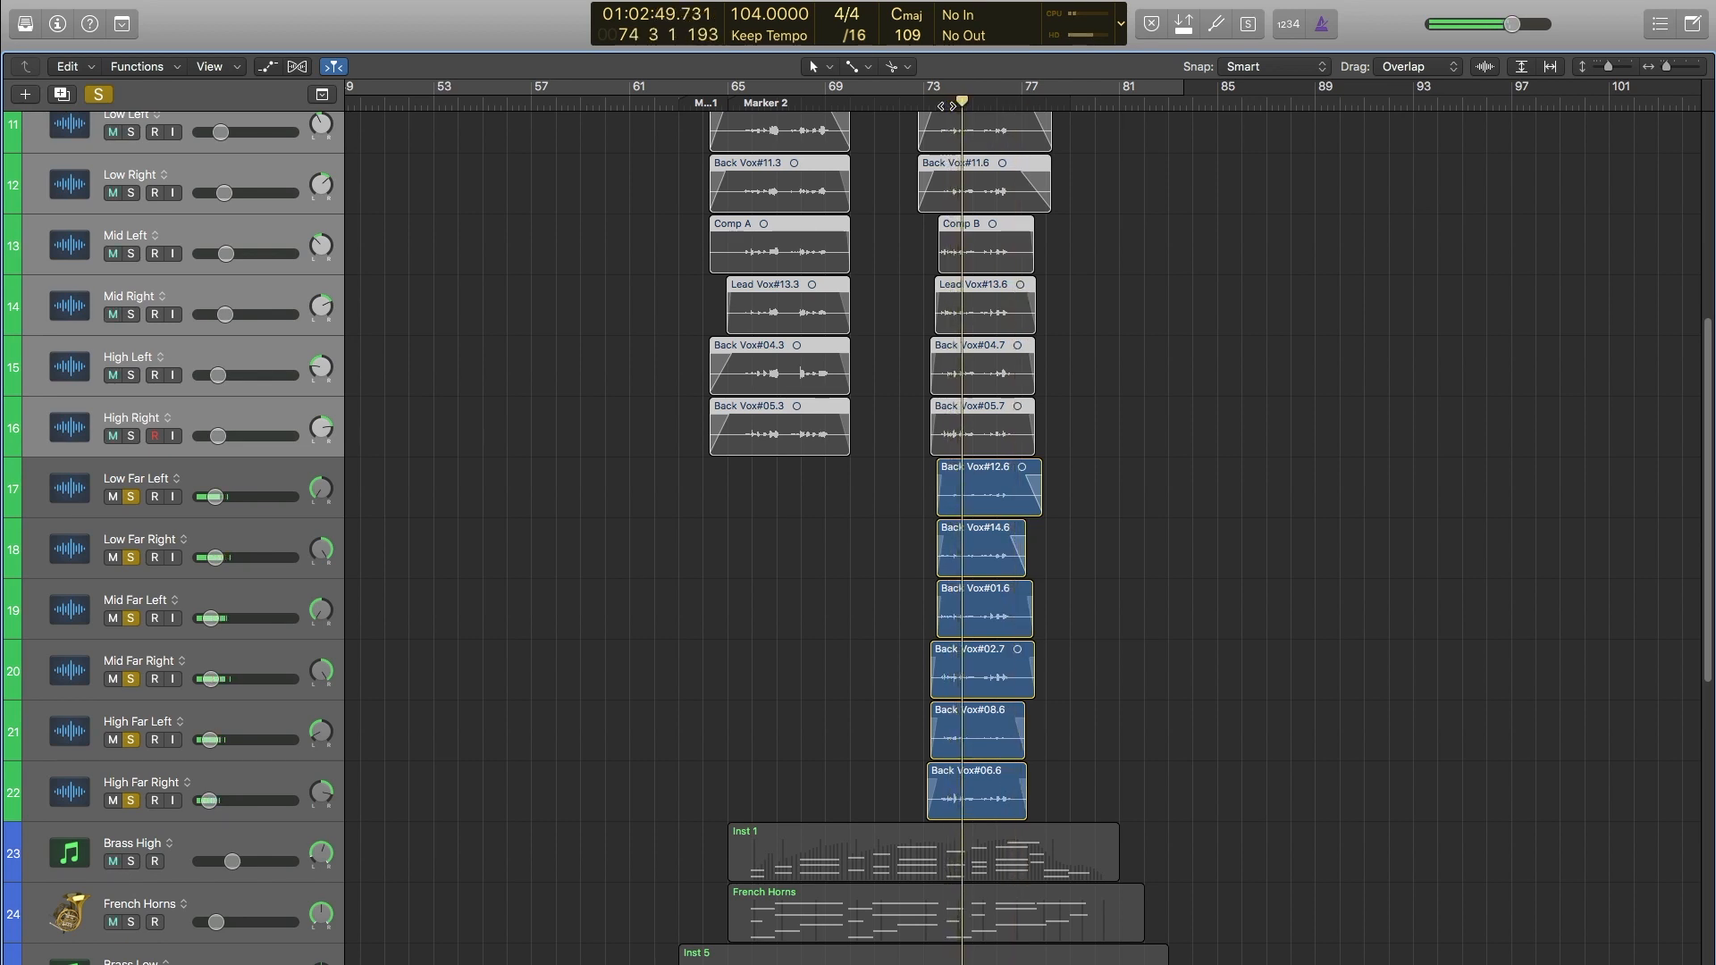
{"action": "scroll", "coordinate": [637, 715], "scroll_direction": "up", "scroll_amount": 1}
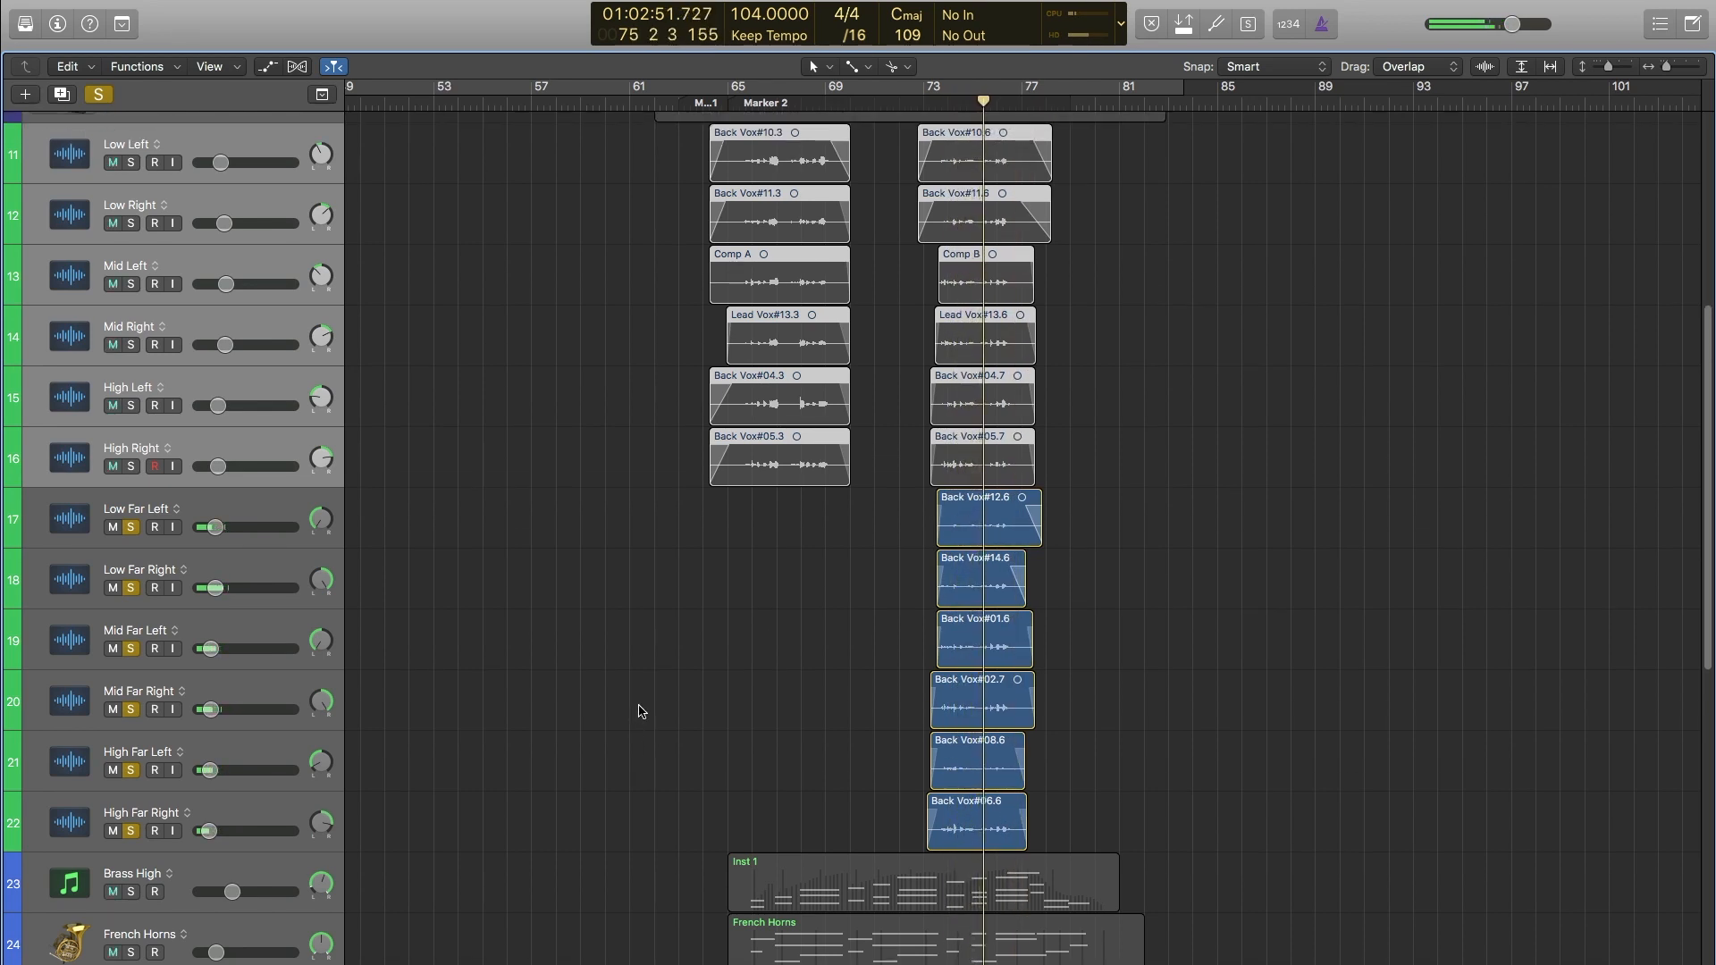
{"action": "scroll", "coordinate": [640, 715], "scroll_direction": "up", "scroll_amount": 1}
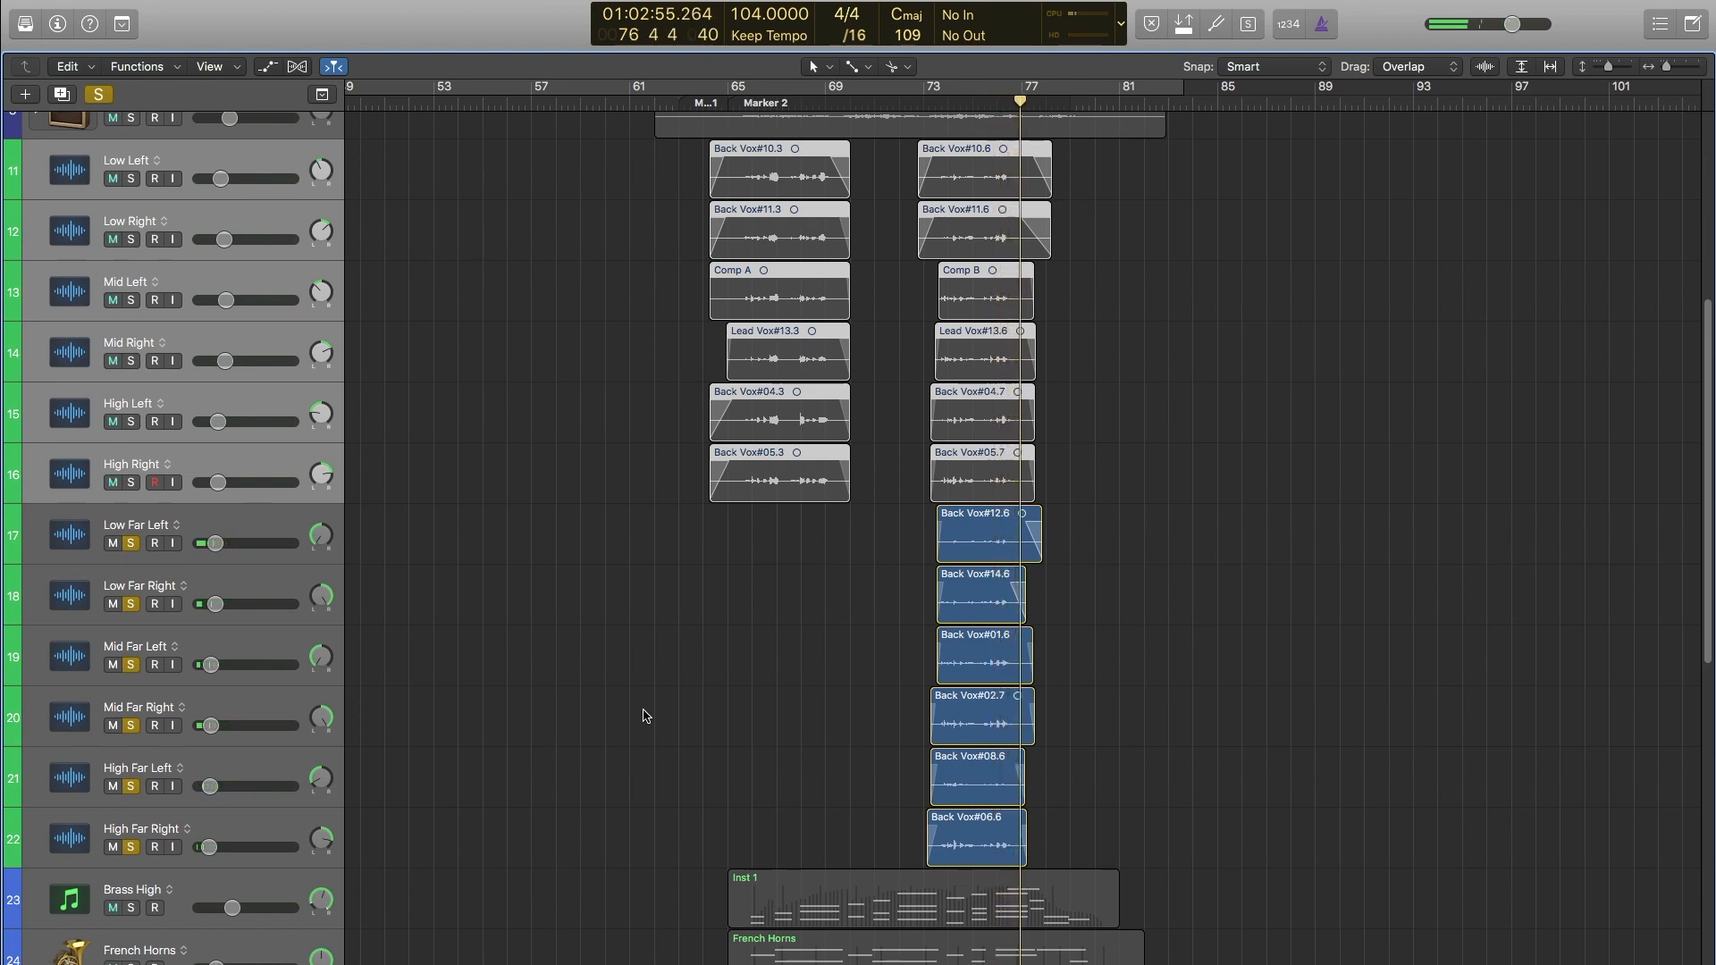
Open the mixer, examine the SilverVerb settings on the High Left channel, and close the plug-in.
{"action": "key", "text": "super+2"}
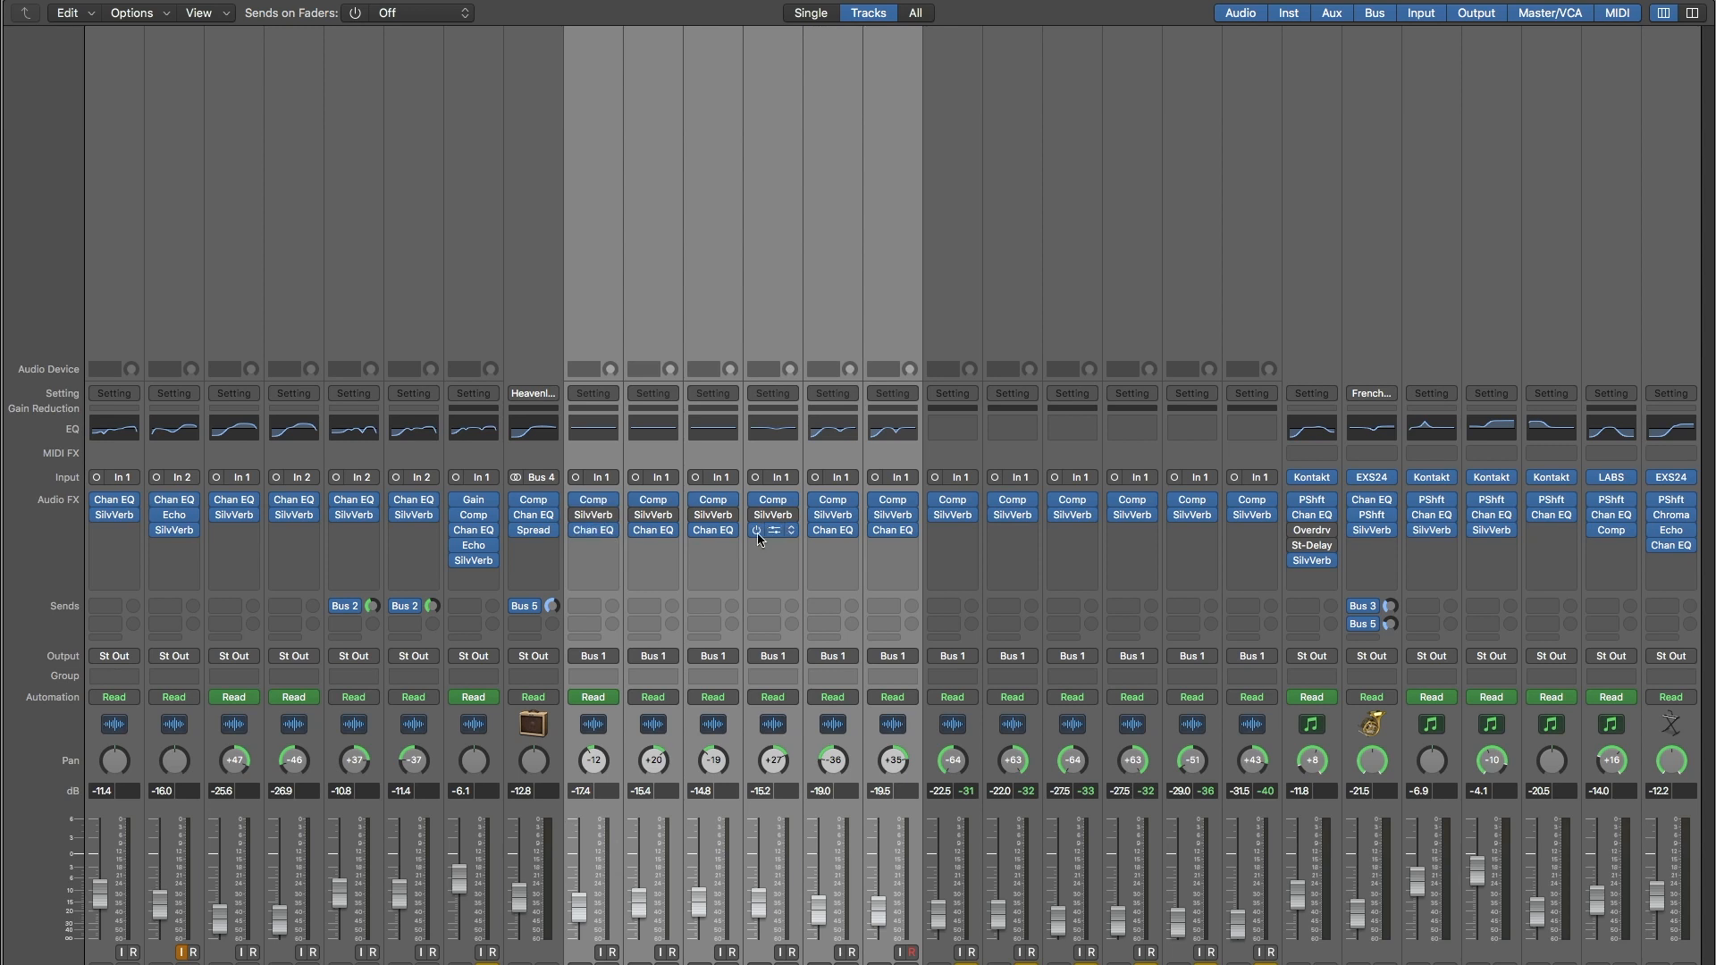
{"action": "left_click", "coordinate": [832, 515]}
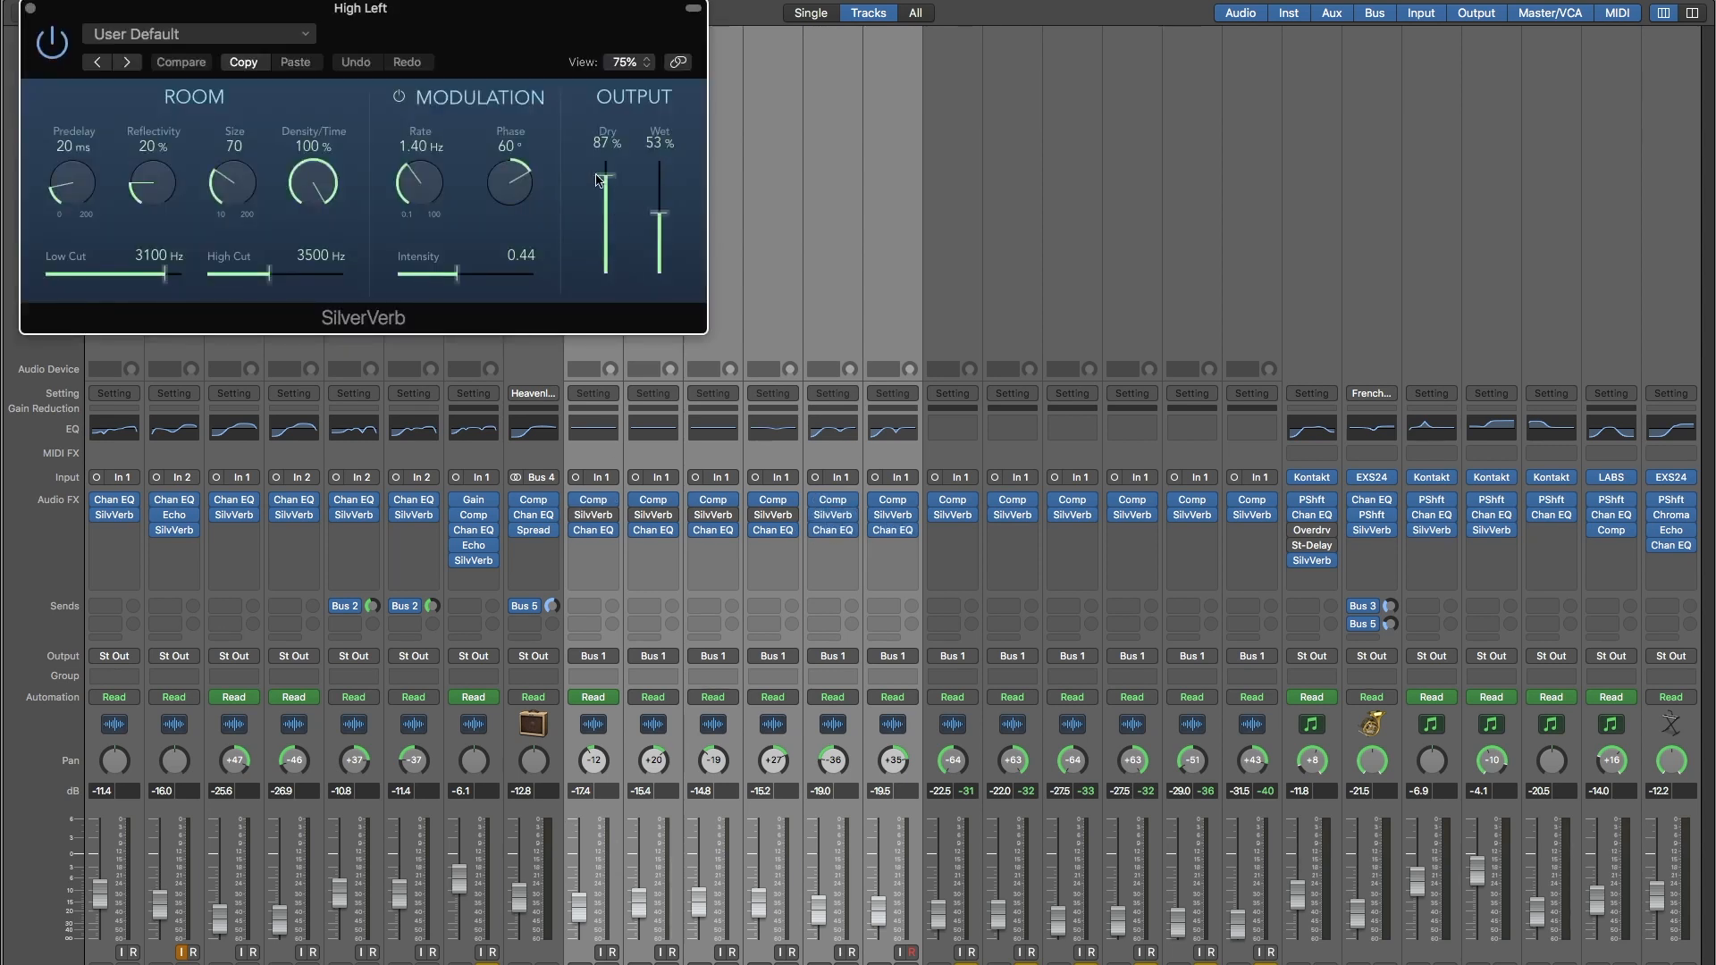
{"action": "left_click", "coordinate": [30, 8]}
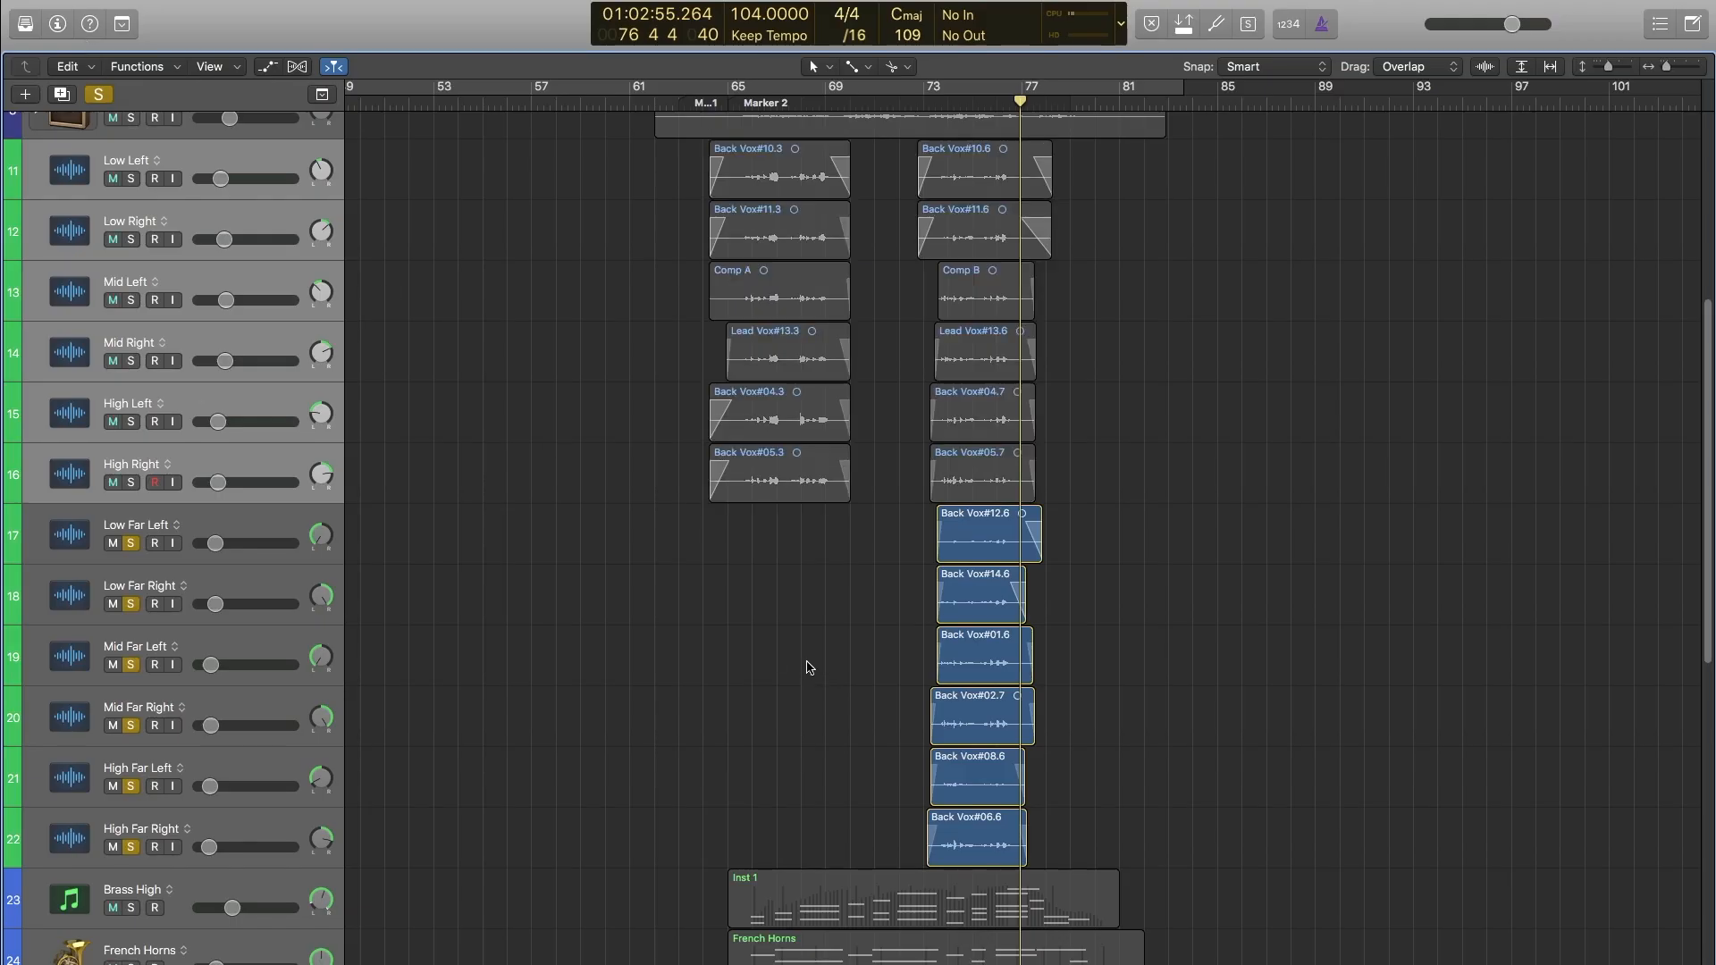
Select the six far backing vocal channels in the mixer, examine the SilverVerb settings on Low Far Left, and close the plug-in.
{"action": "left_click", "coordinate": [250, 531]}
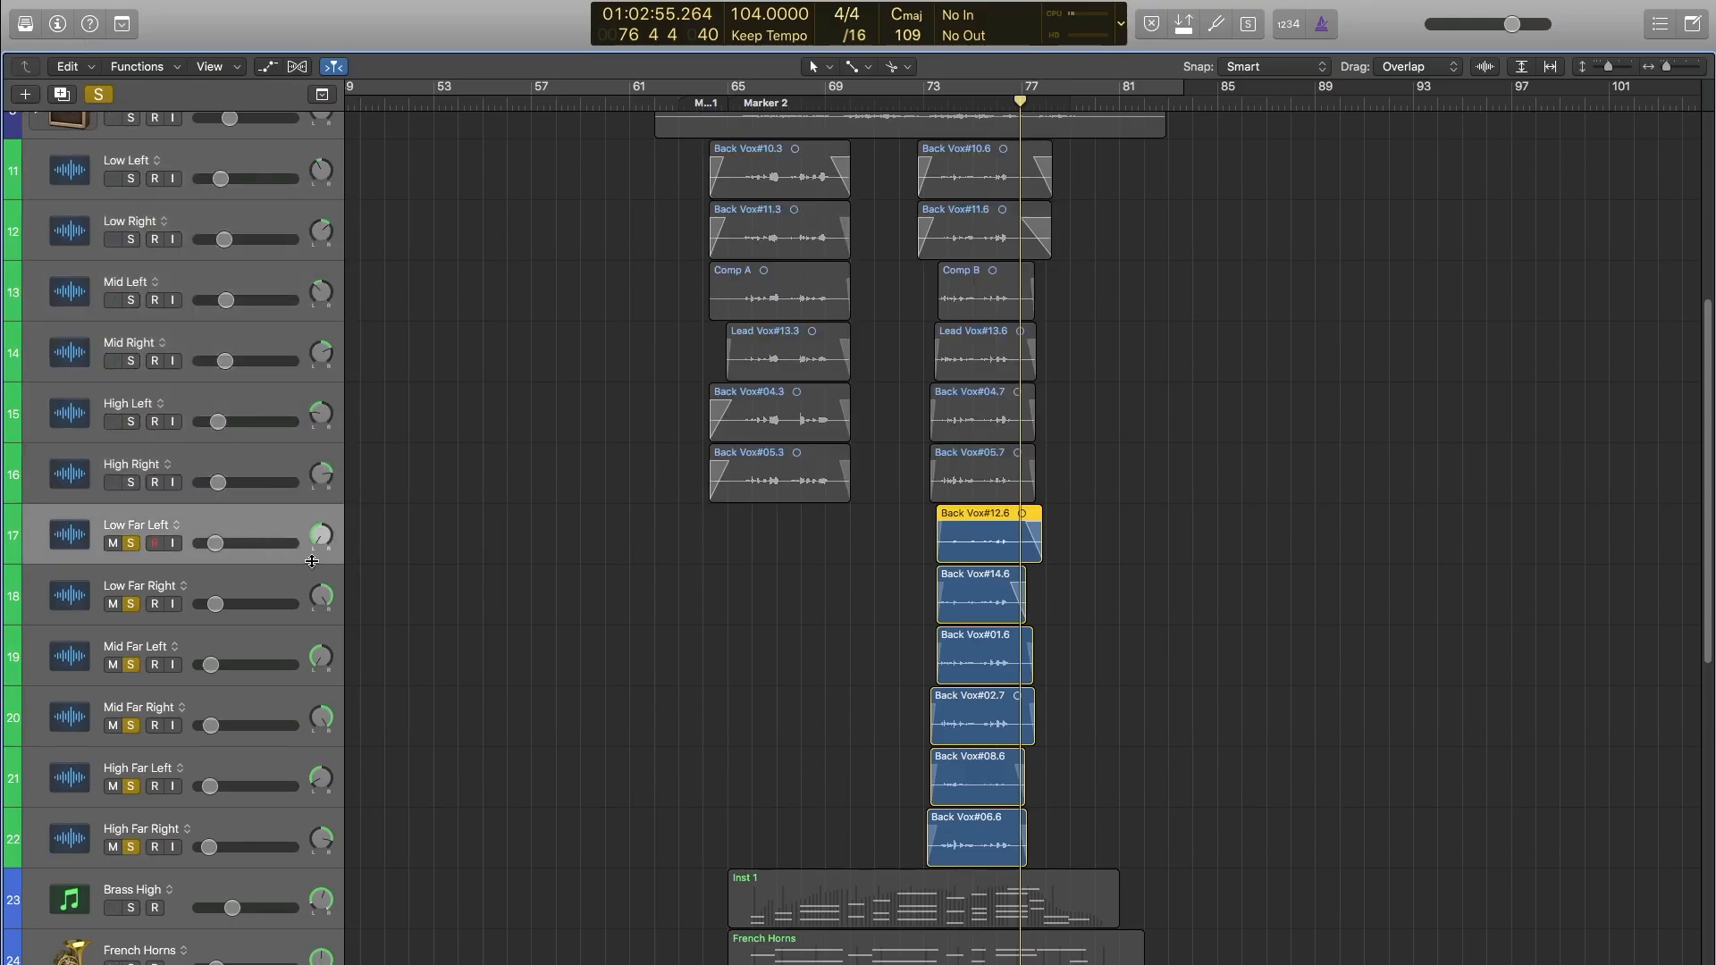
{"action": "key", "text": "x"}
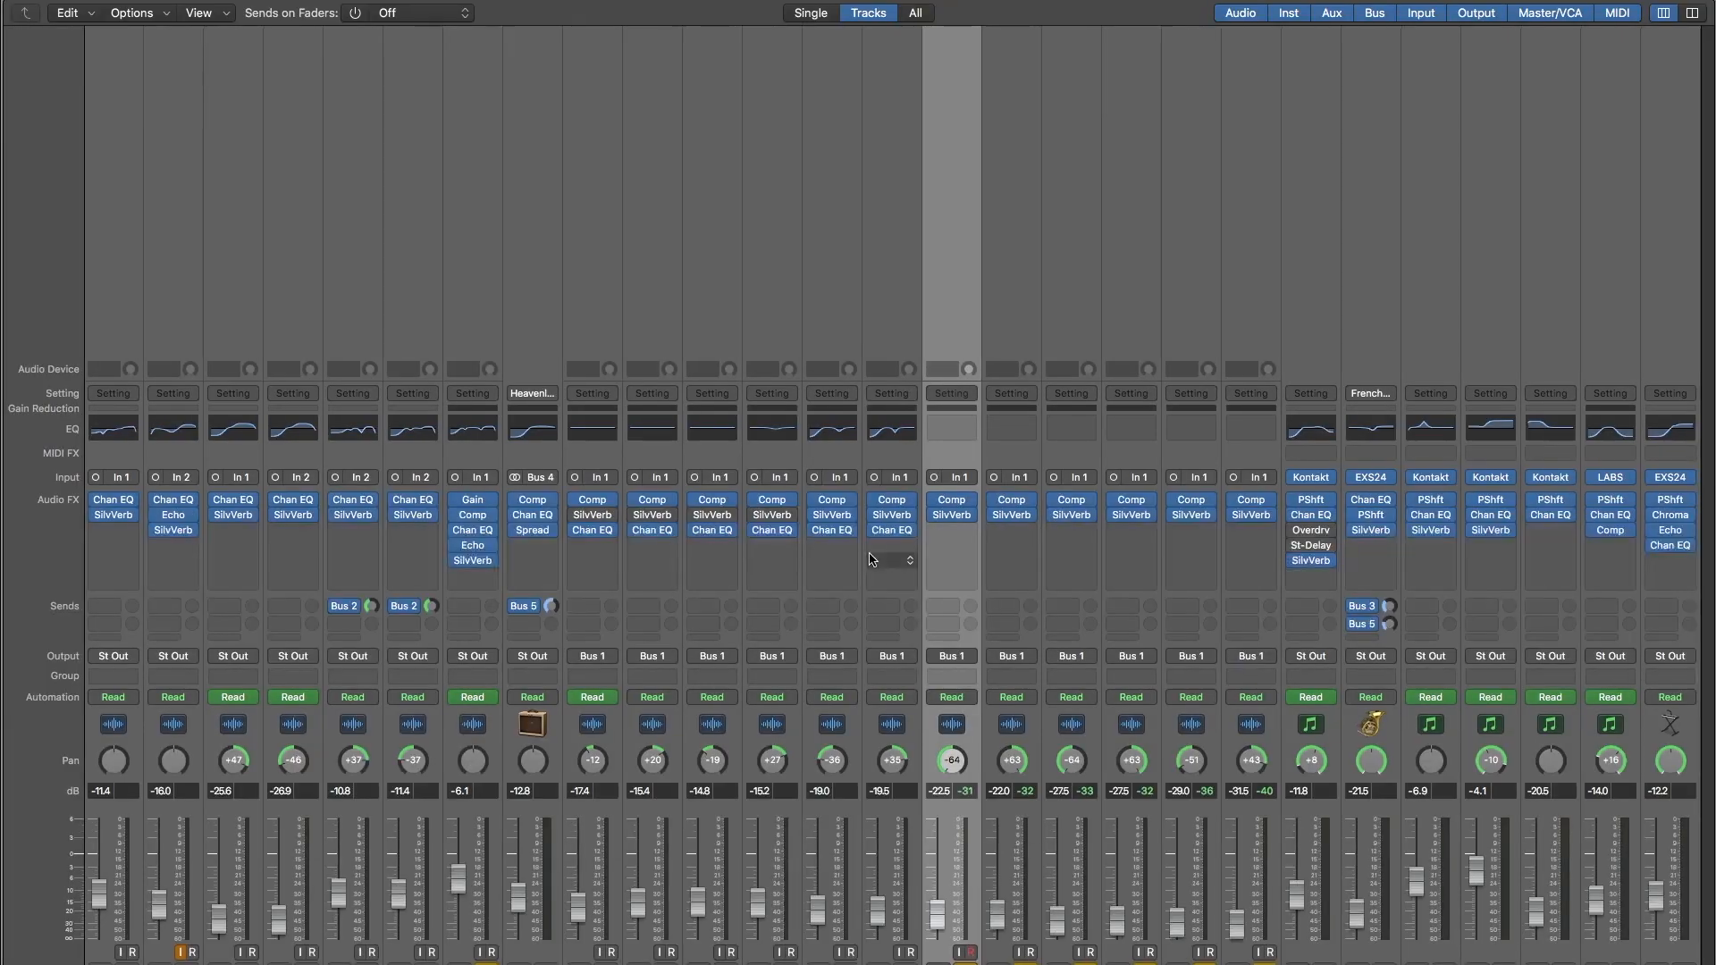
{"action": "scroll", "coordinate": [964, 383], "scroll_direction": "right", "scroll_amount": 5}
{"action": "left_click", "coordinate": [974, 309], "text": "shift"}
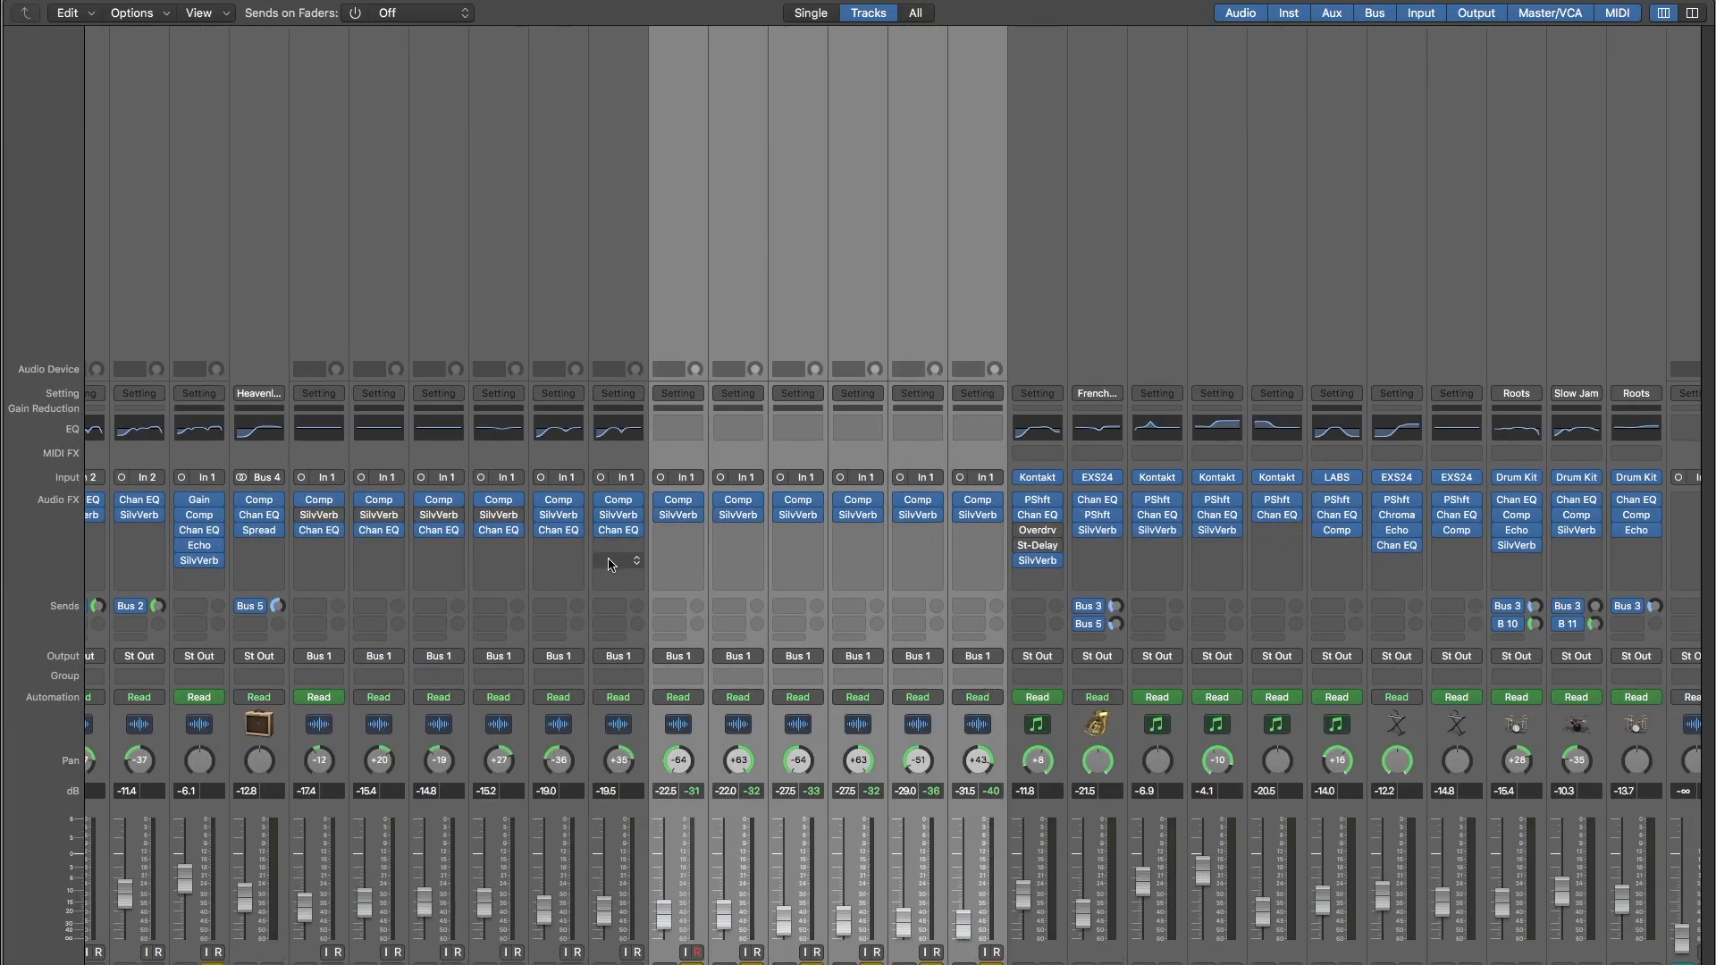
{"action": "left_click", "coordinate": [683, 516]}
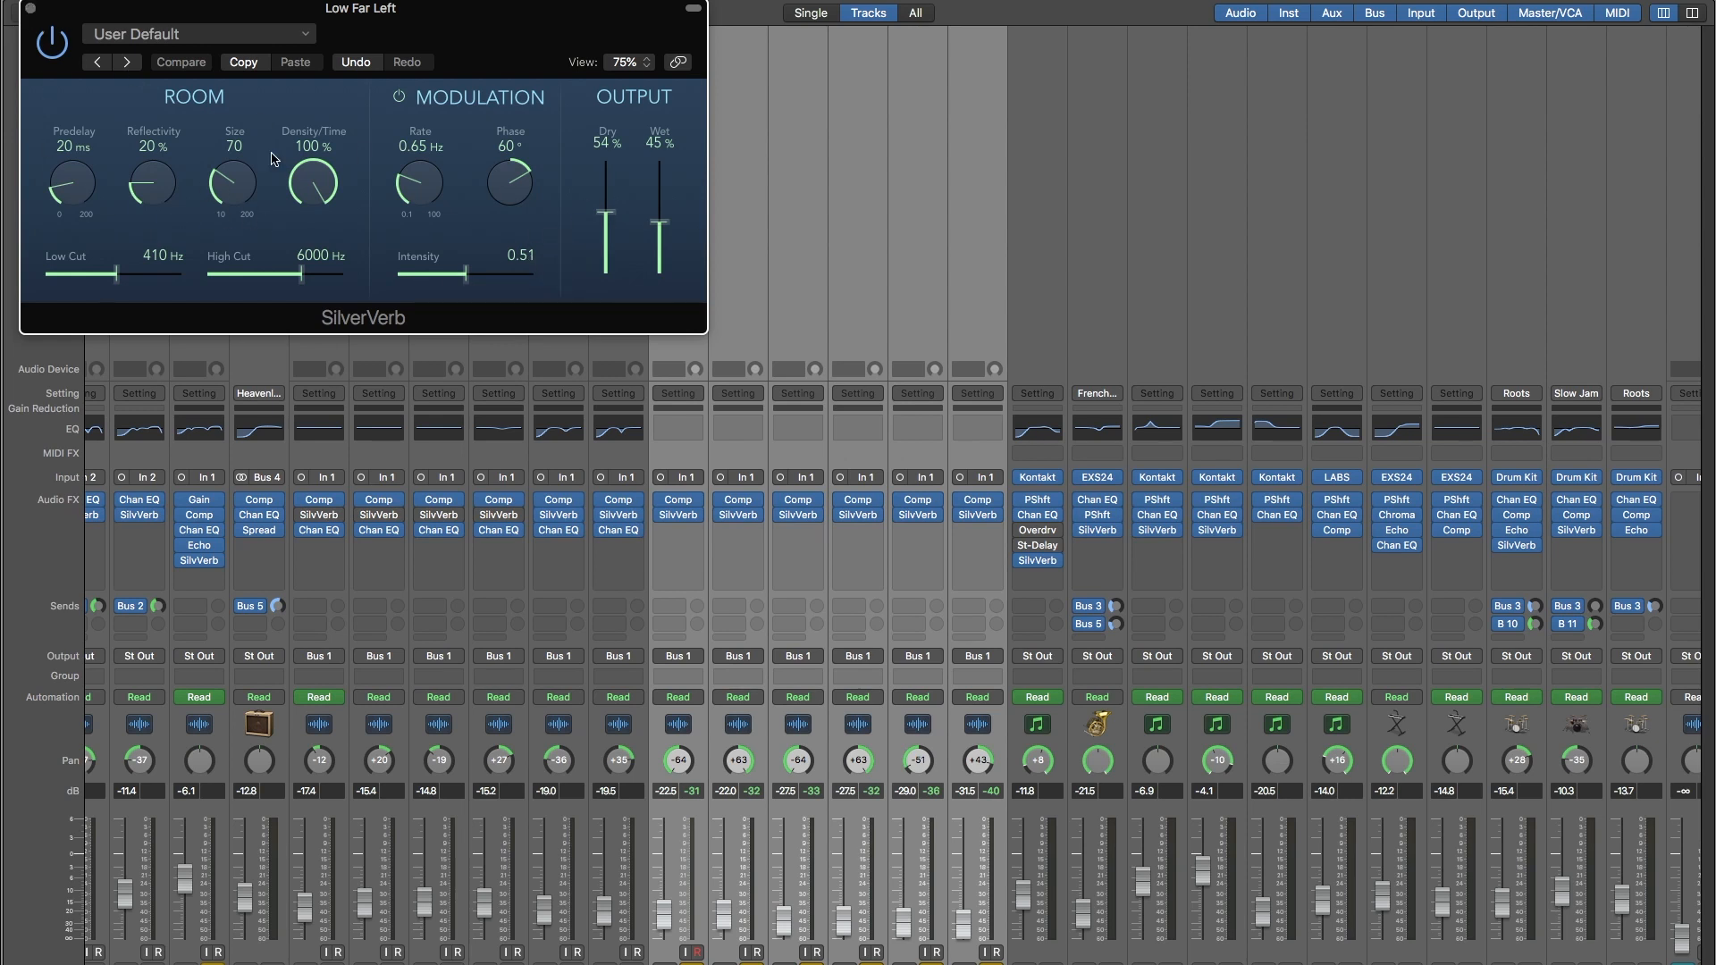
{"action": "left_click", "coordinate": [30, 8]}
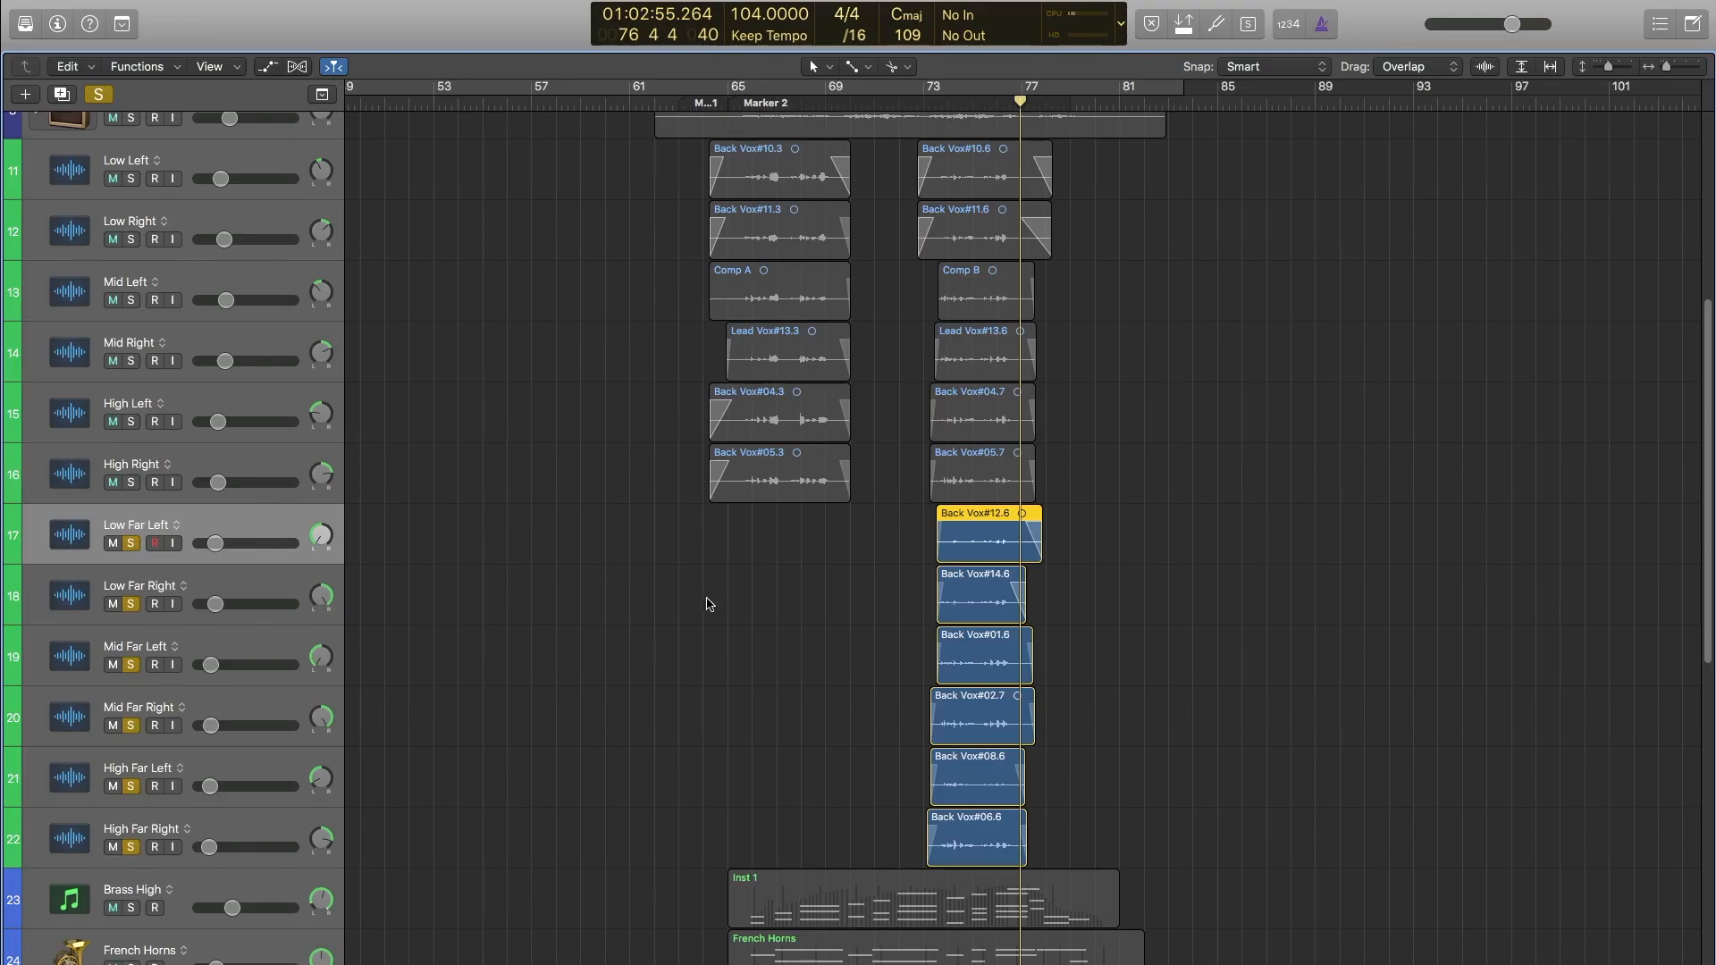
Add Low Left through High Right to the solo and play all the backing vocals from bar 74 to about bar 77.
{"action": "scroll", "coordinate": [740, 623], "scroll_direction": "up", "scroll_amount": 2}
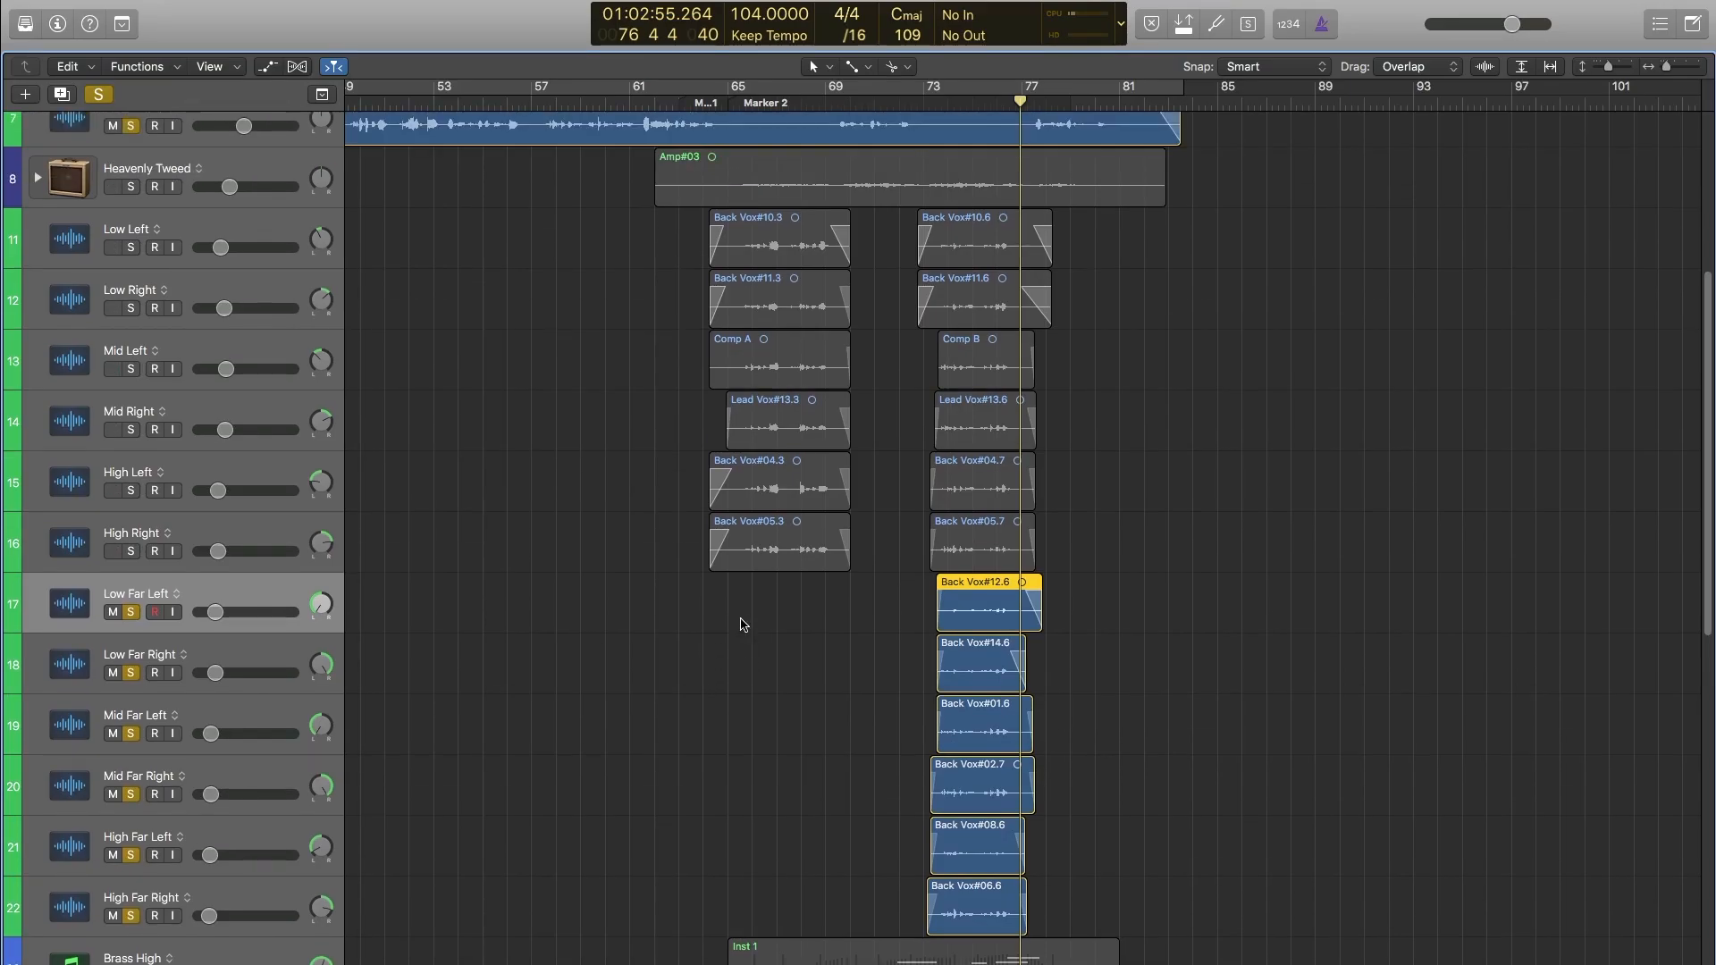
{"action": "left_click", "coordinate": [943, 101]}
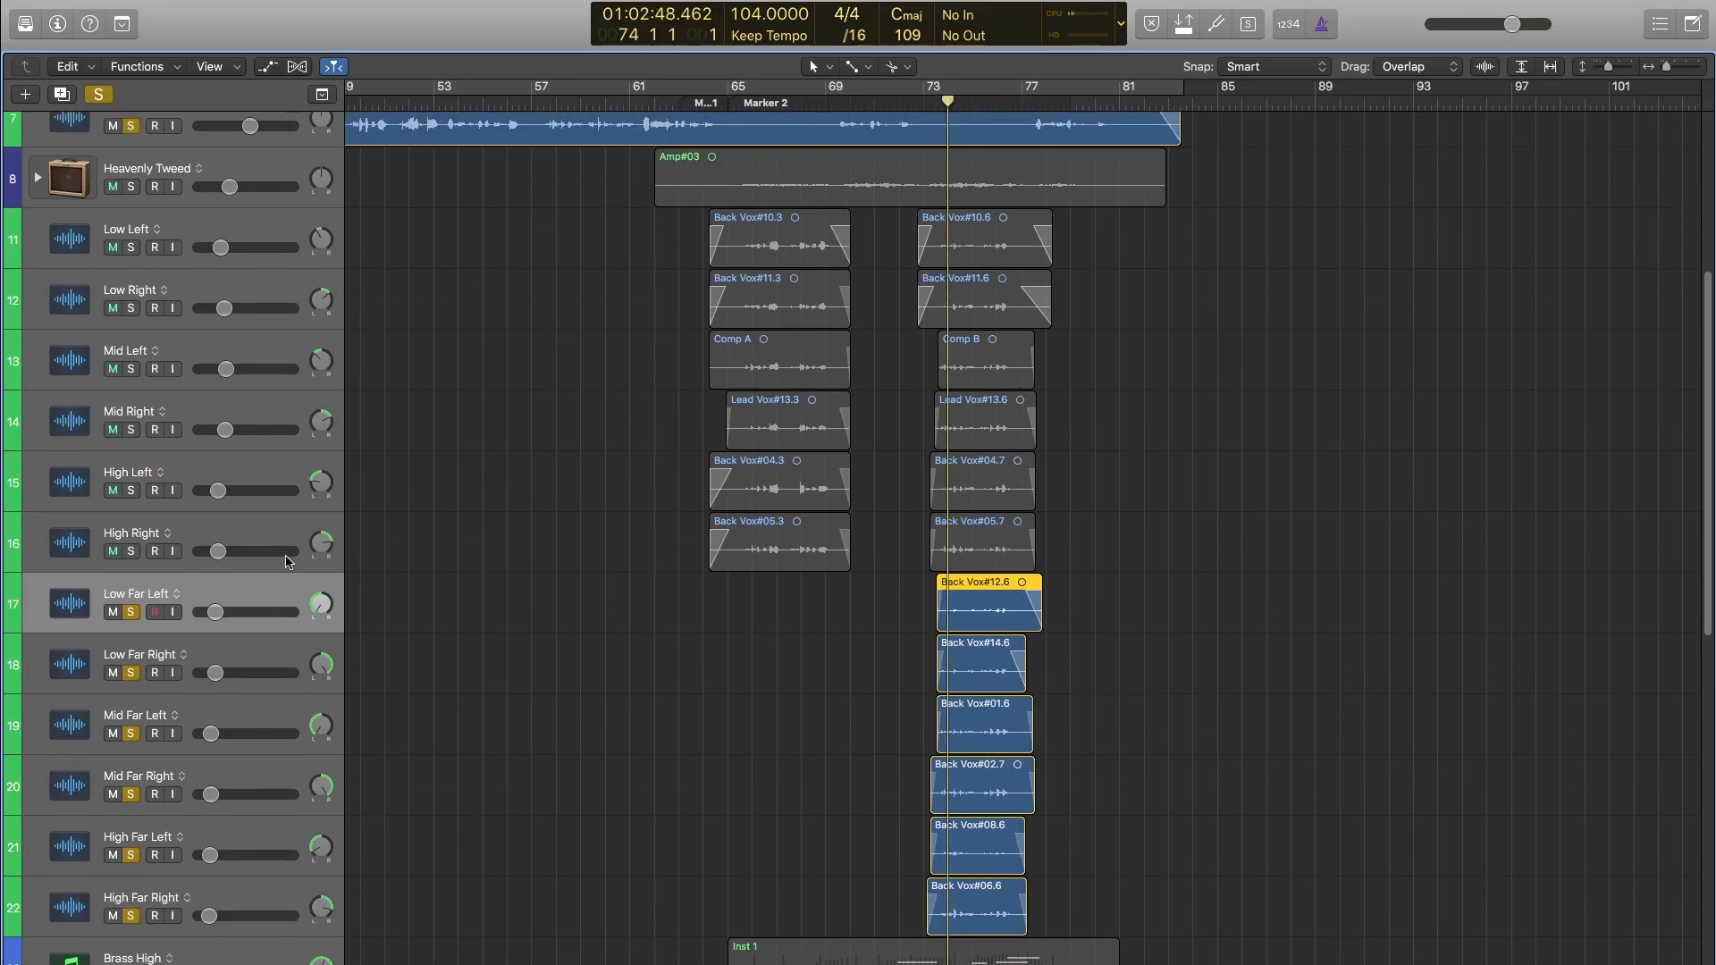
{"action": "left_click", "coordinate": [236, 522]}
{"action": "left_click", "coordinate": [143, 259], "text": "shift"}
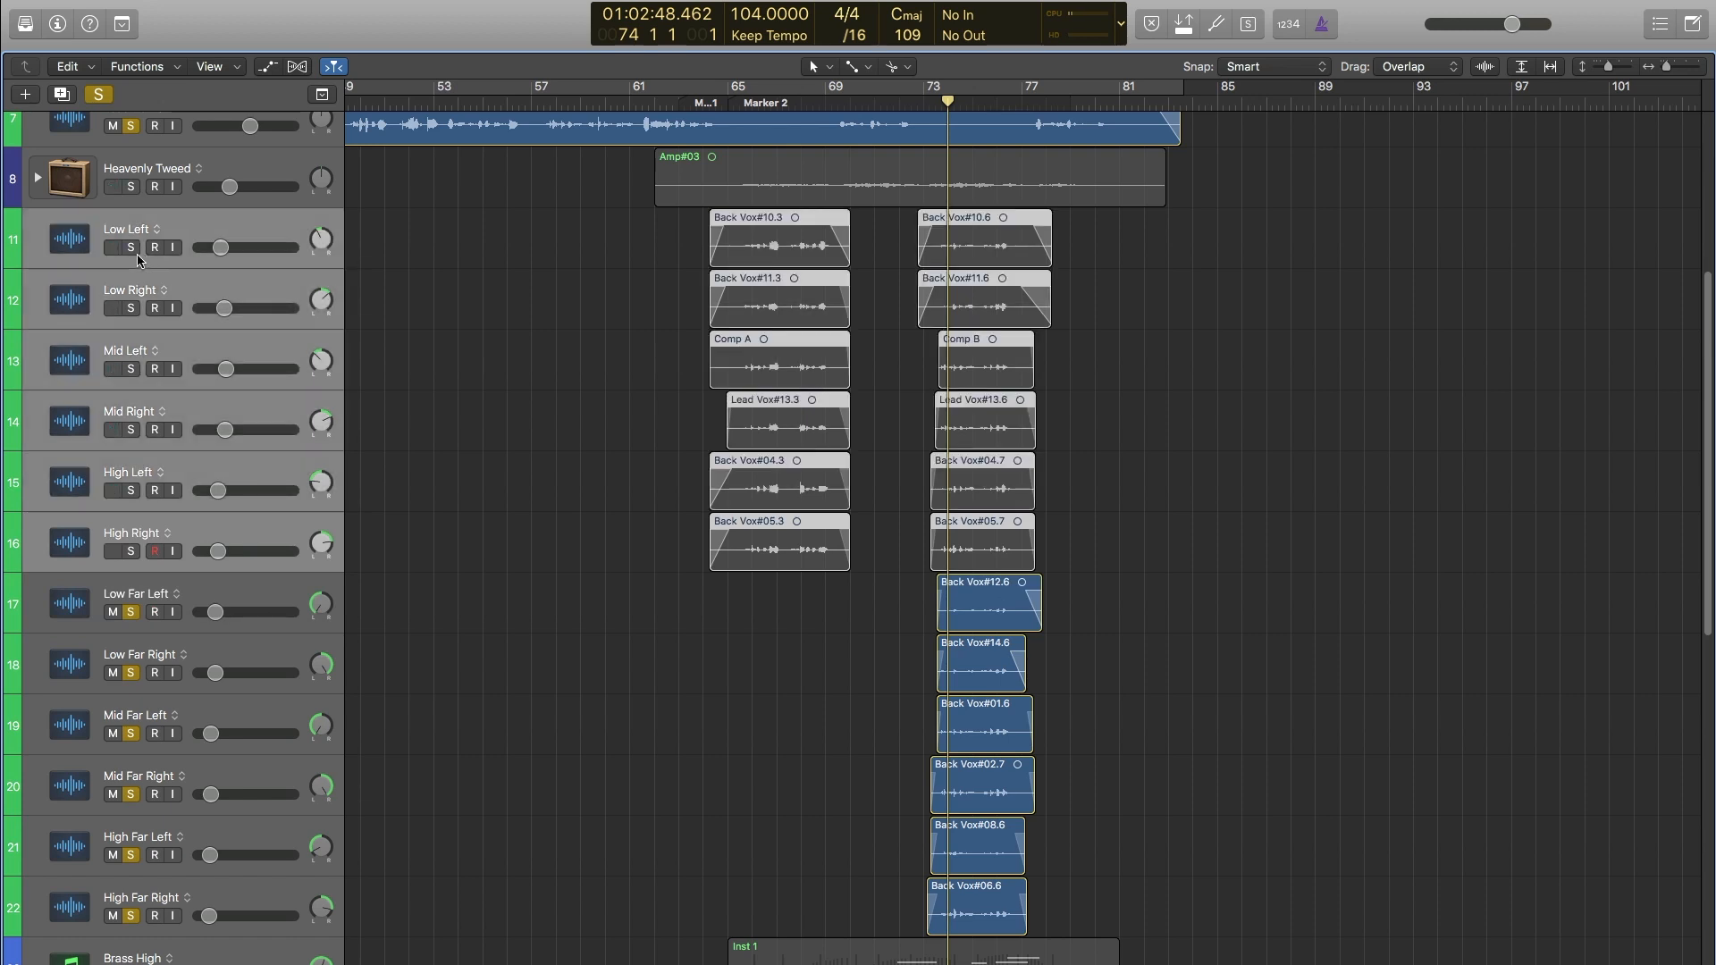
{"action": "key", "text": "space"}
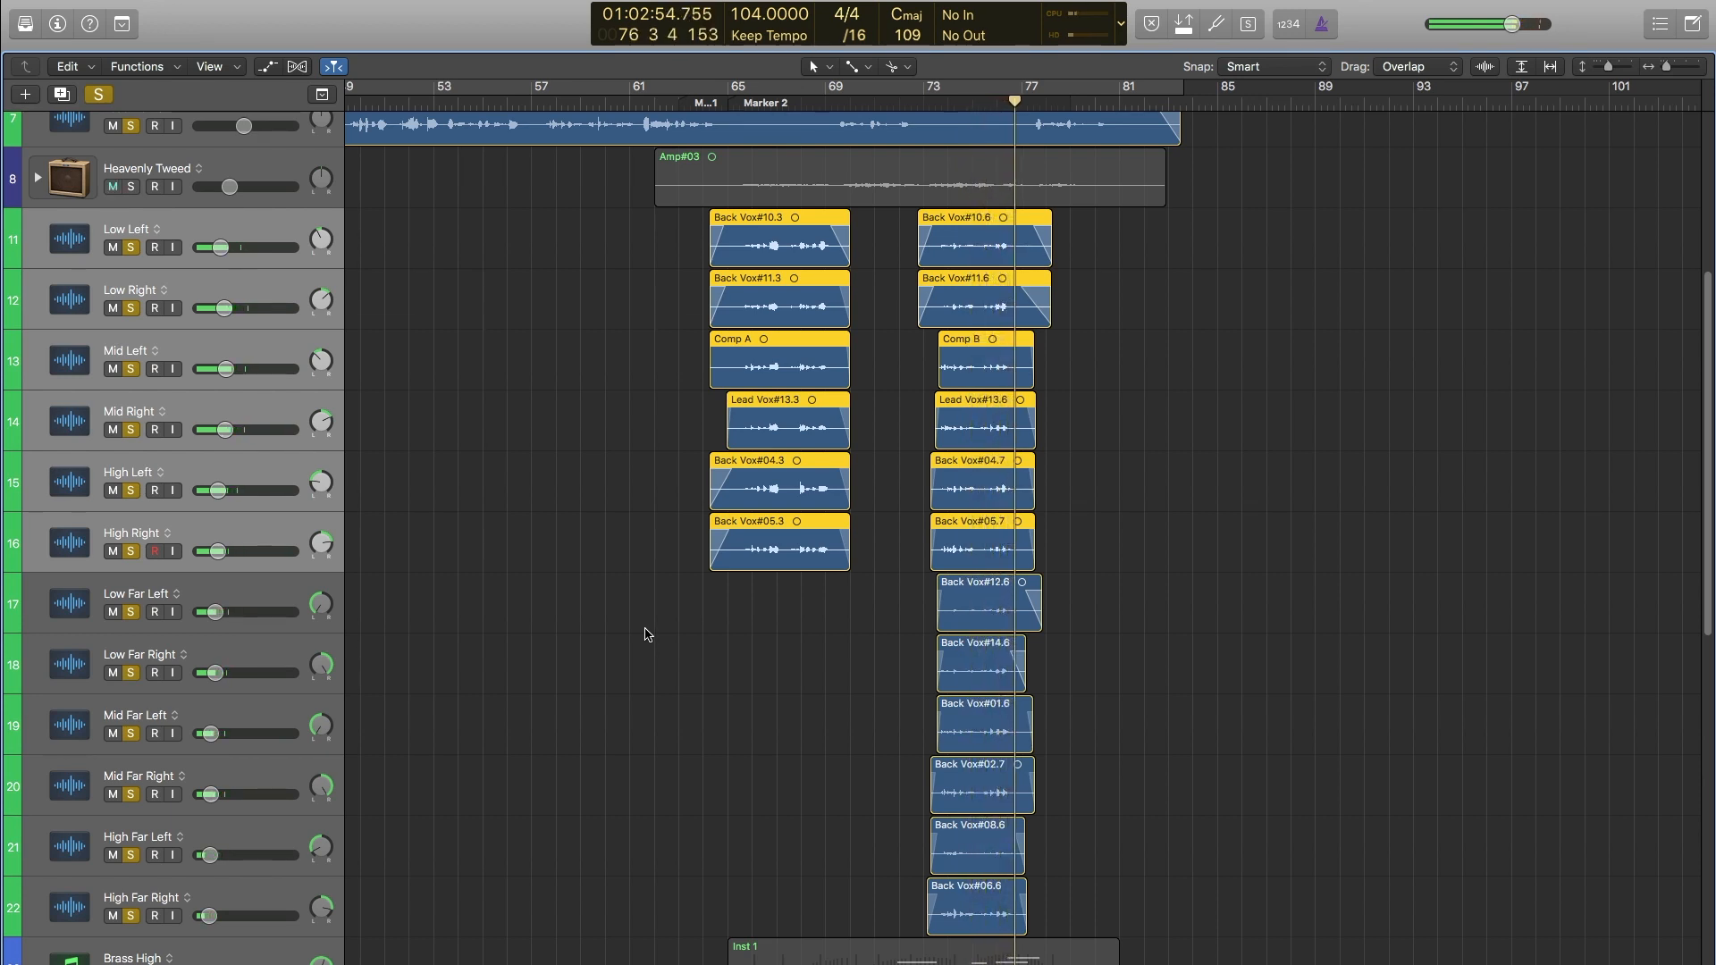
{"action": "key", "text": "space"}
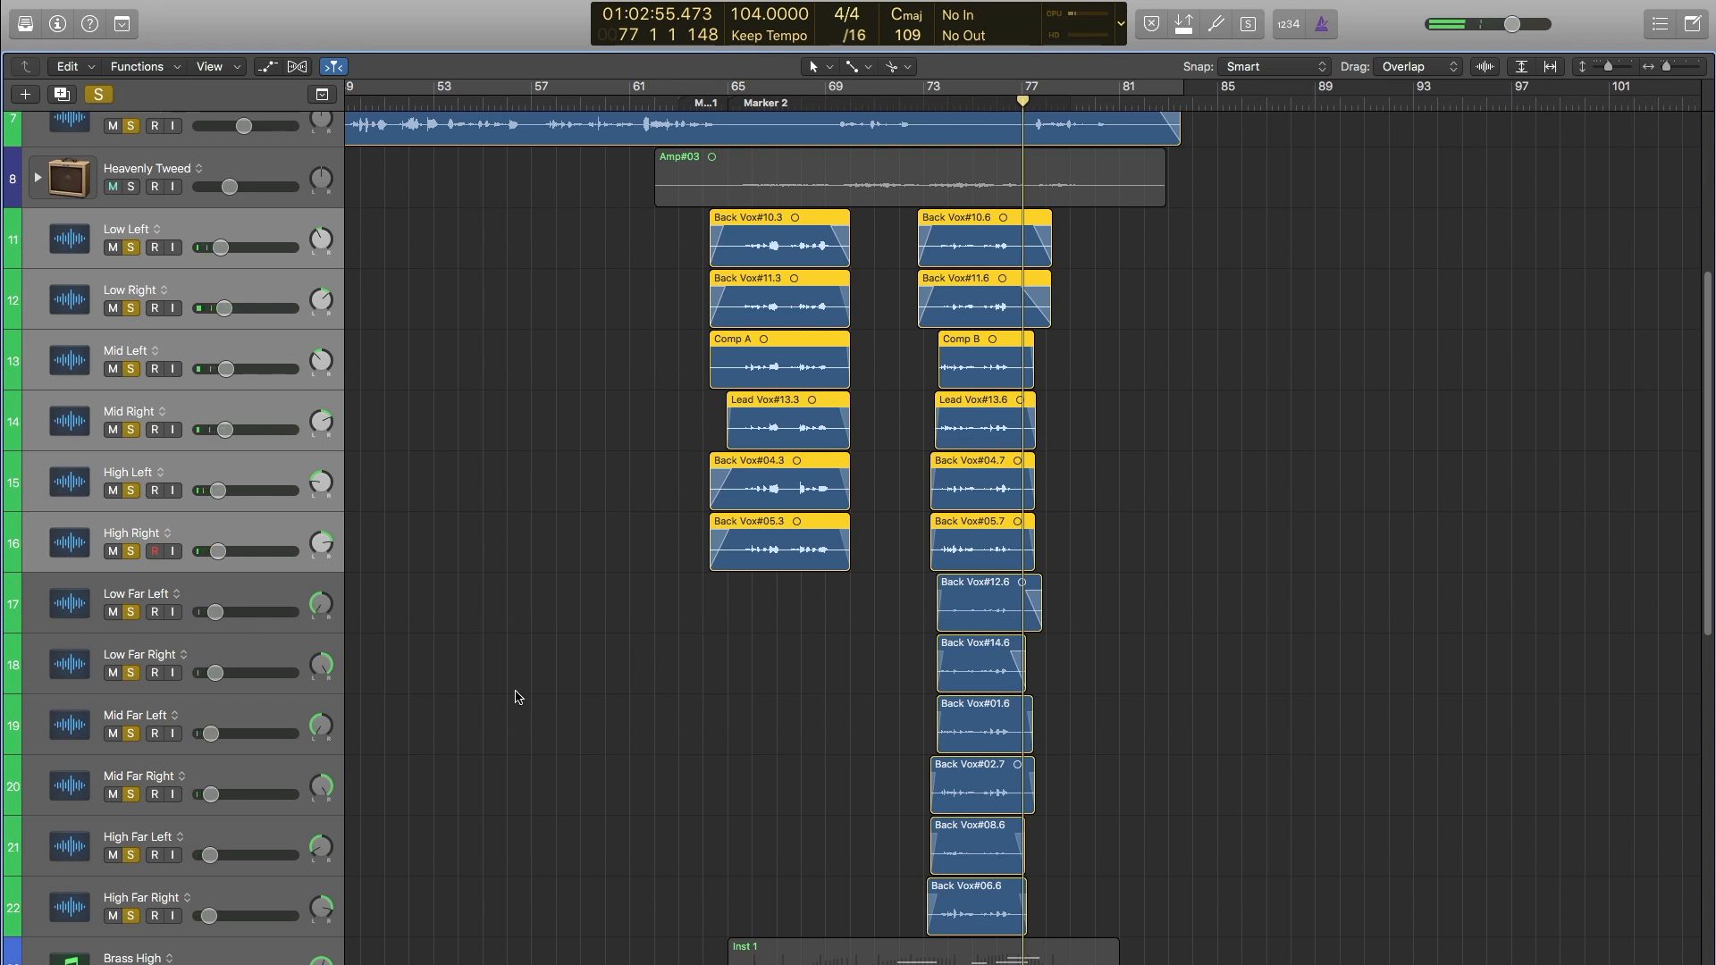
Extend the track selection down to High Far Right and toggle the solo of all backing vocals off and on again.
{"action": "left_click", "coordinate": [236, 898], "text": "shift"}
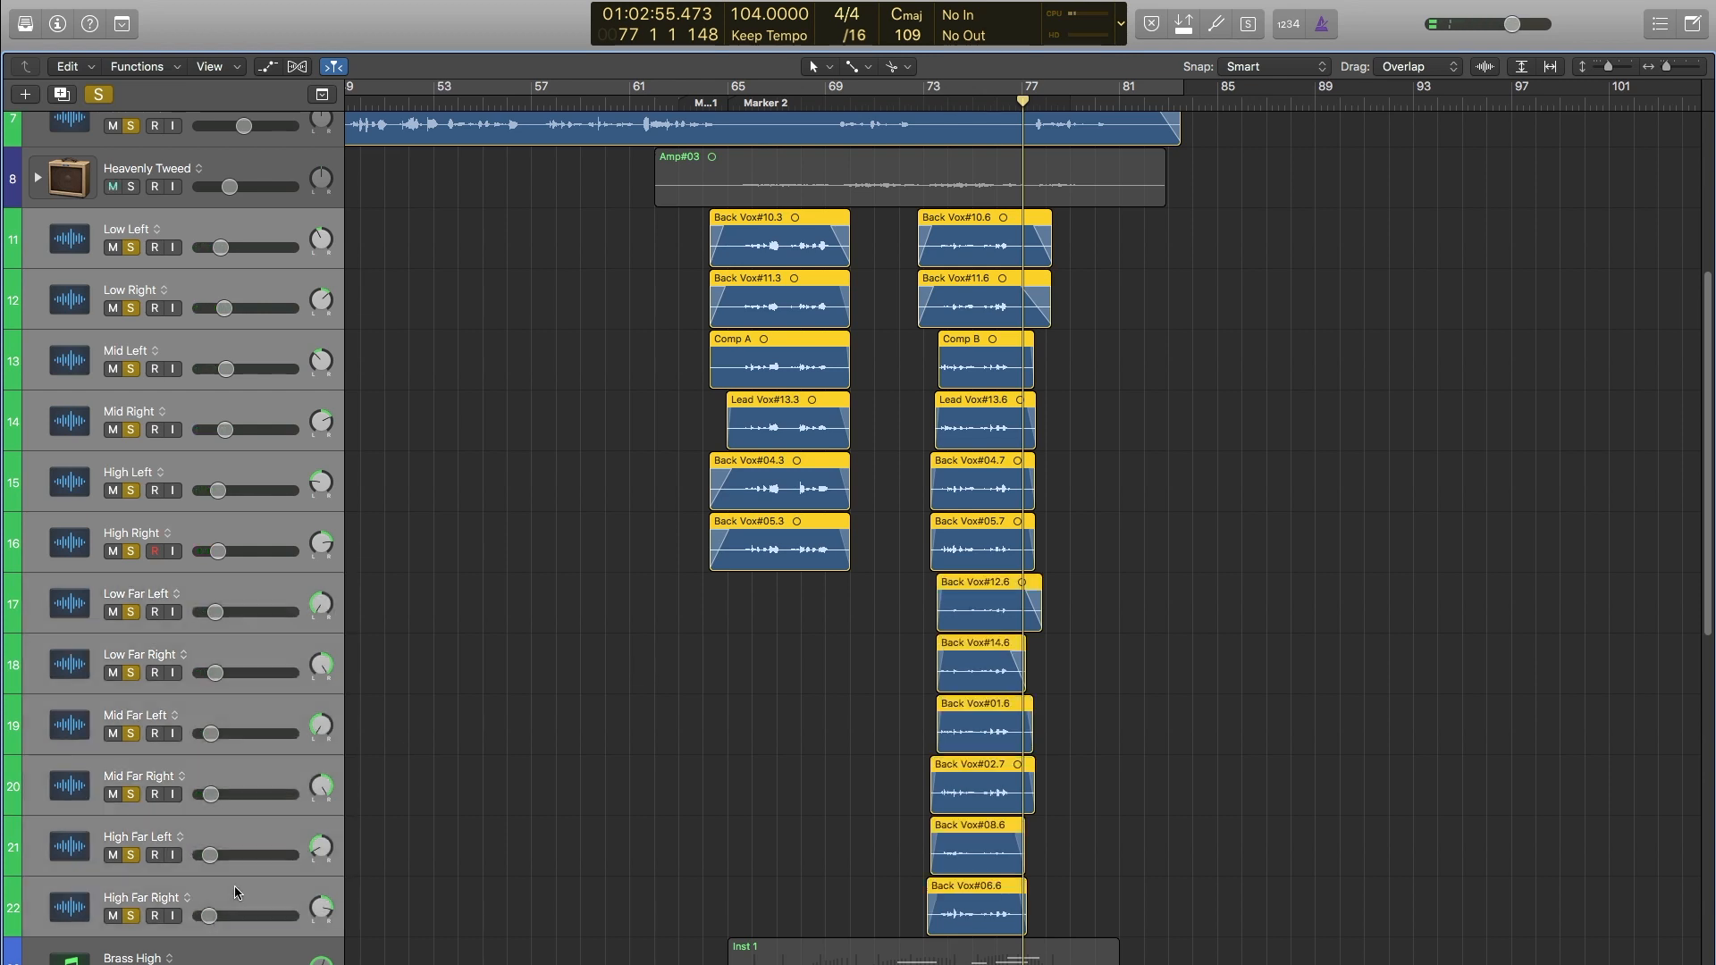
{"action": "left_click", "coordinate": [130, 917]}
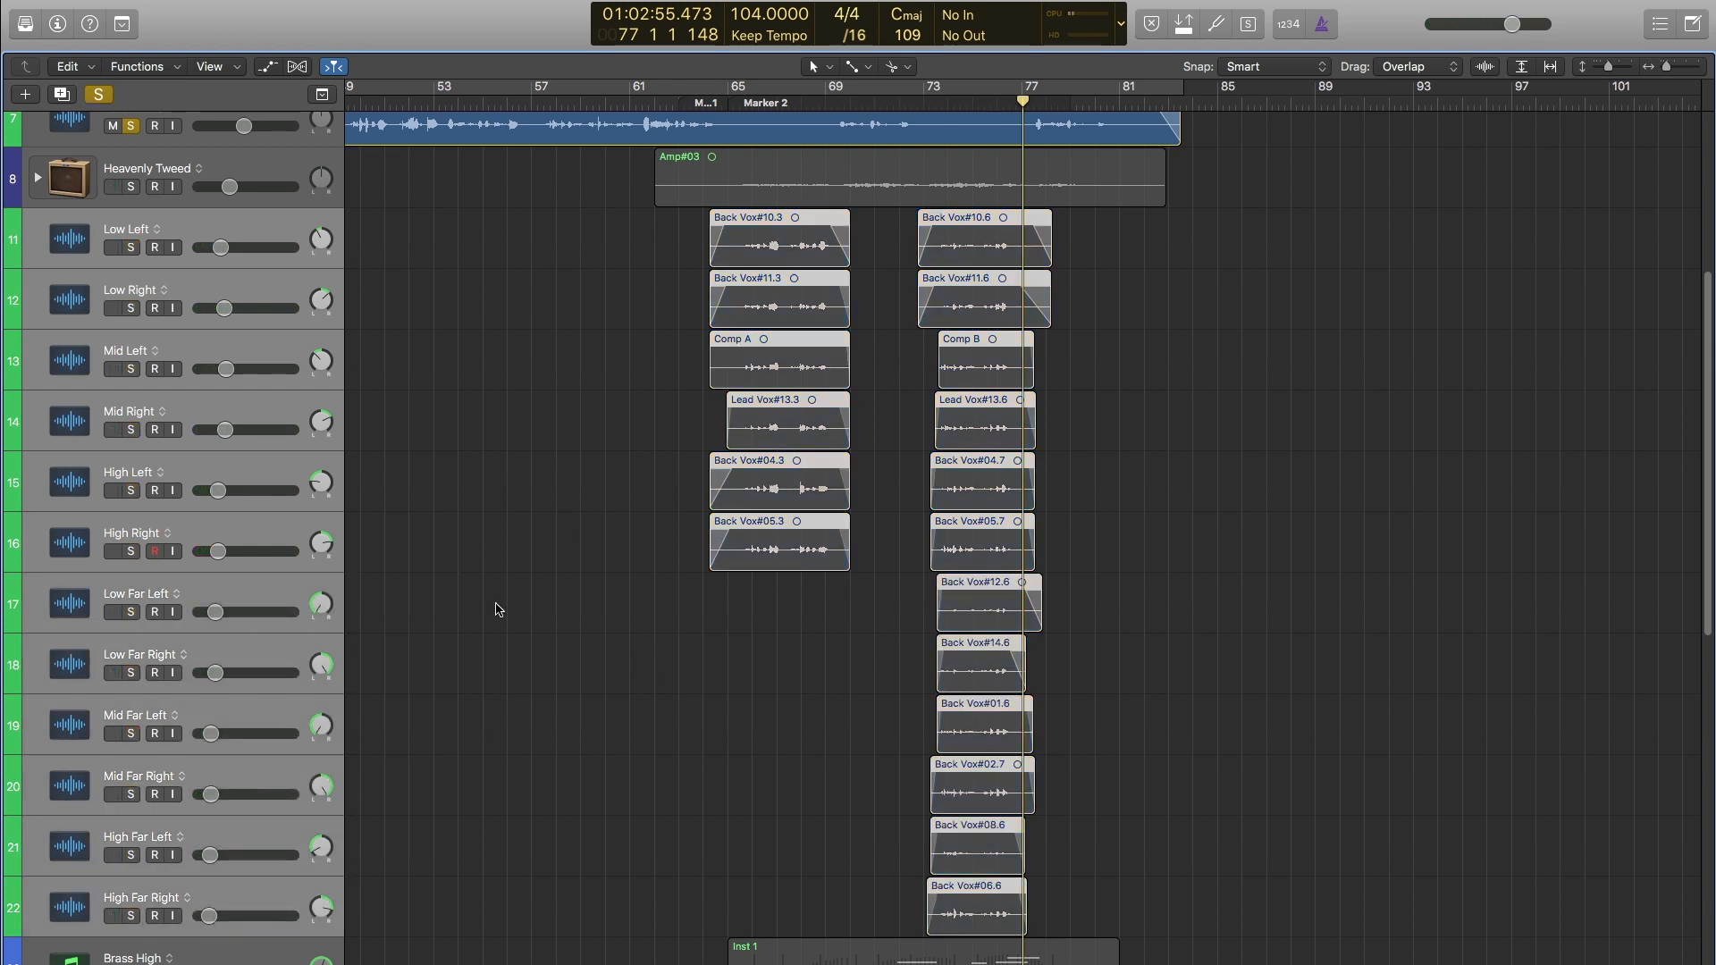
{"action": "scroll", "coordinate": [428, 652], "scroll_direction": "up", "scroll_amount": 3}
{"action": "scroll", "coordinate": [436, 617], "scroll_direction": "down", "scroll_amount": 1}
{"action": "key", "text": "s"}
Place the playhead near the end of bar 61, ahead of the first backing vocal regions.
{"action": "scroll", "coordinate": [450, 533], "scroll_direction": "down", "scroll_amount": 5}
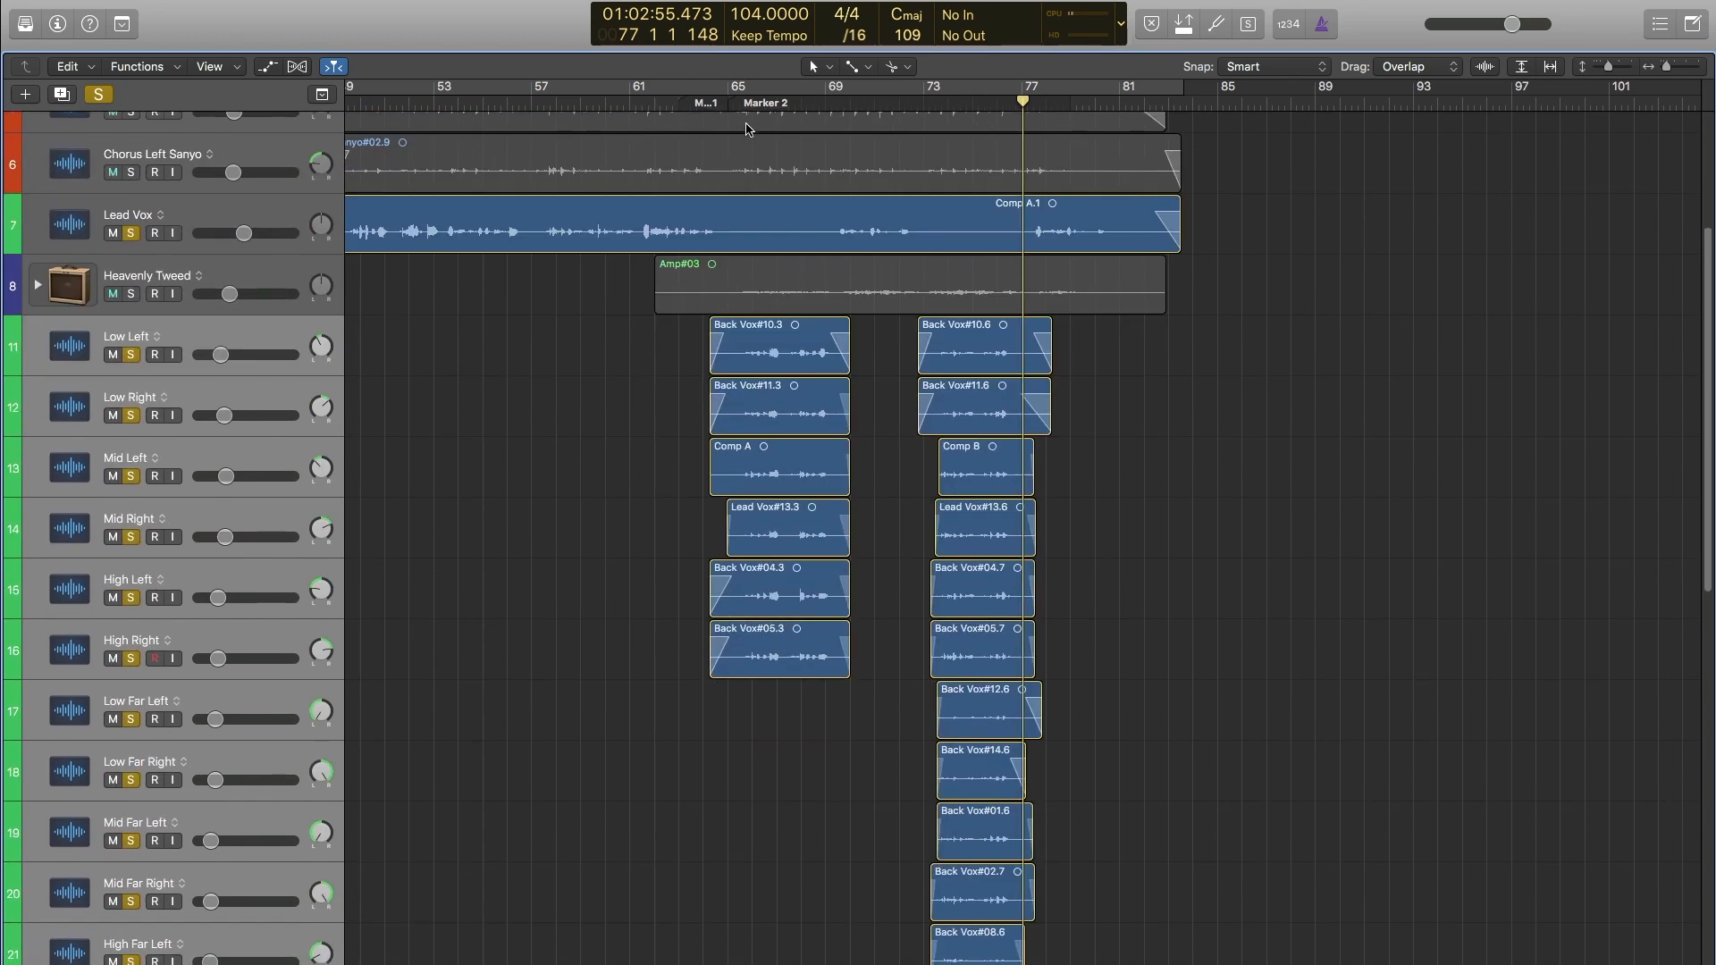
{"action": "left_click", "coordinate": [640, 104]}
{"action": "left_click", "coordinate": [648, 103]}
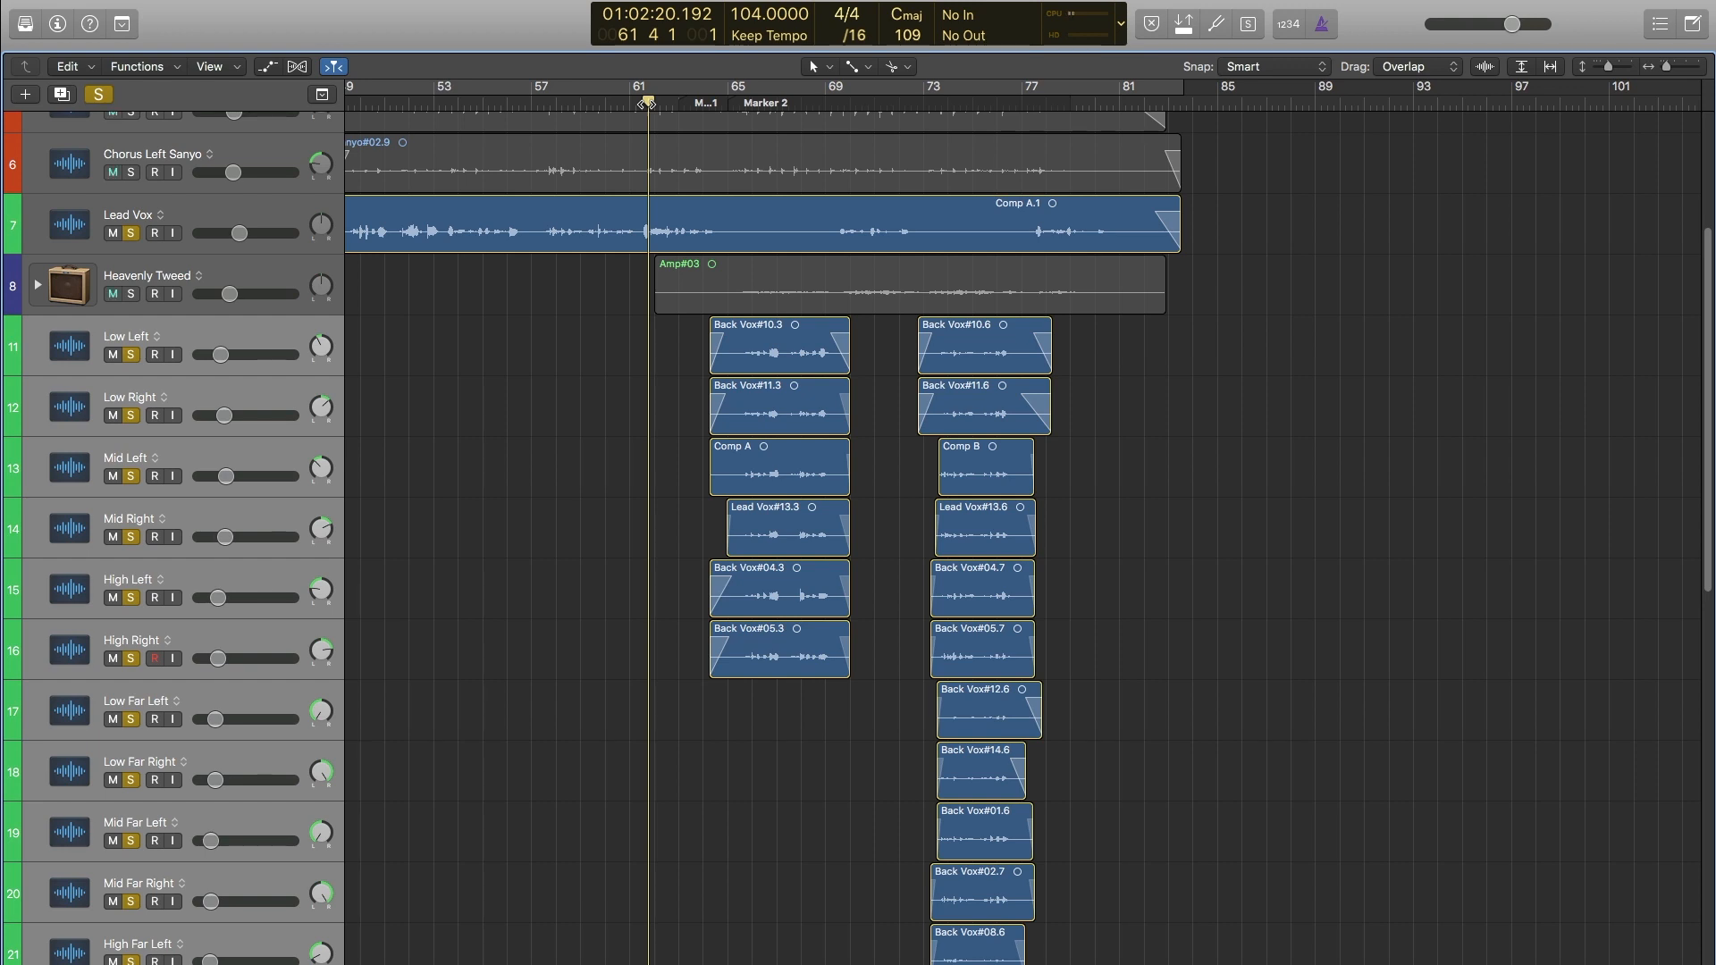
Turn off the solo on all backing vocal tracks and on Lead Vox, and select the Brass High track.
{"action": "scroll", "coordinate": [884, 626], "scroll_direction": "down", "scroll_amount": 5}
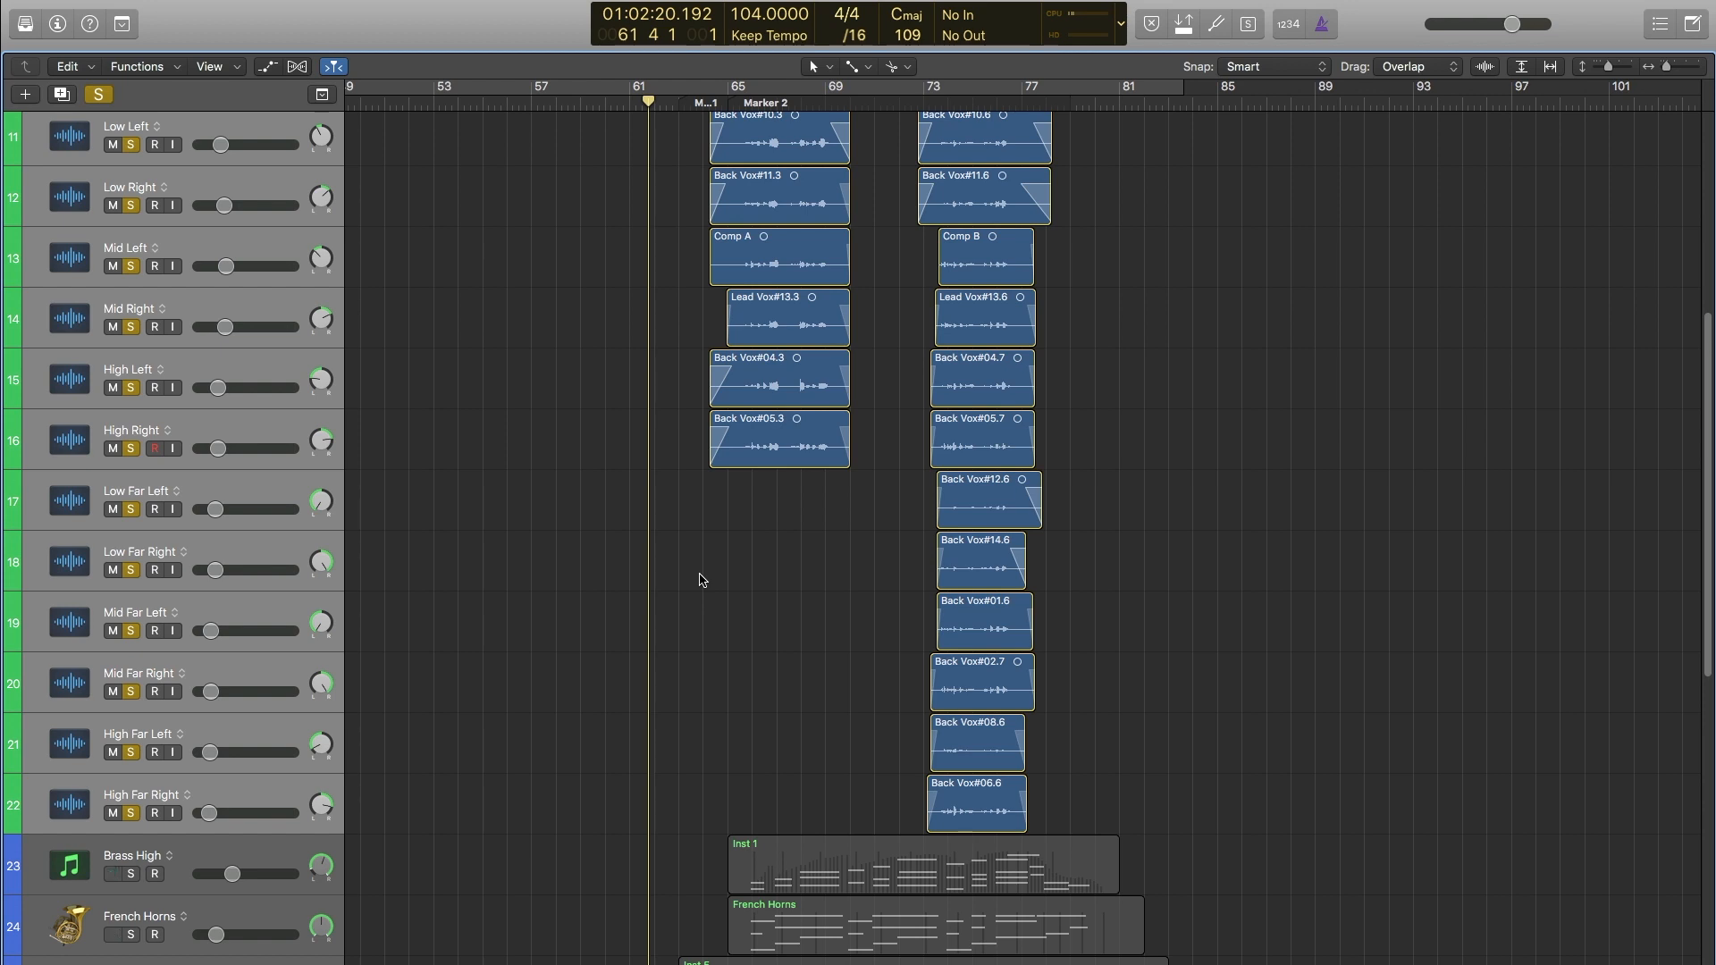
{"action": "scroll", "coordinate": [464, 608], "scroll_direction": "down", "scroll_amount": 5}
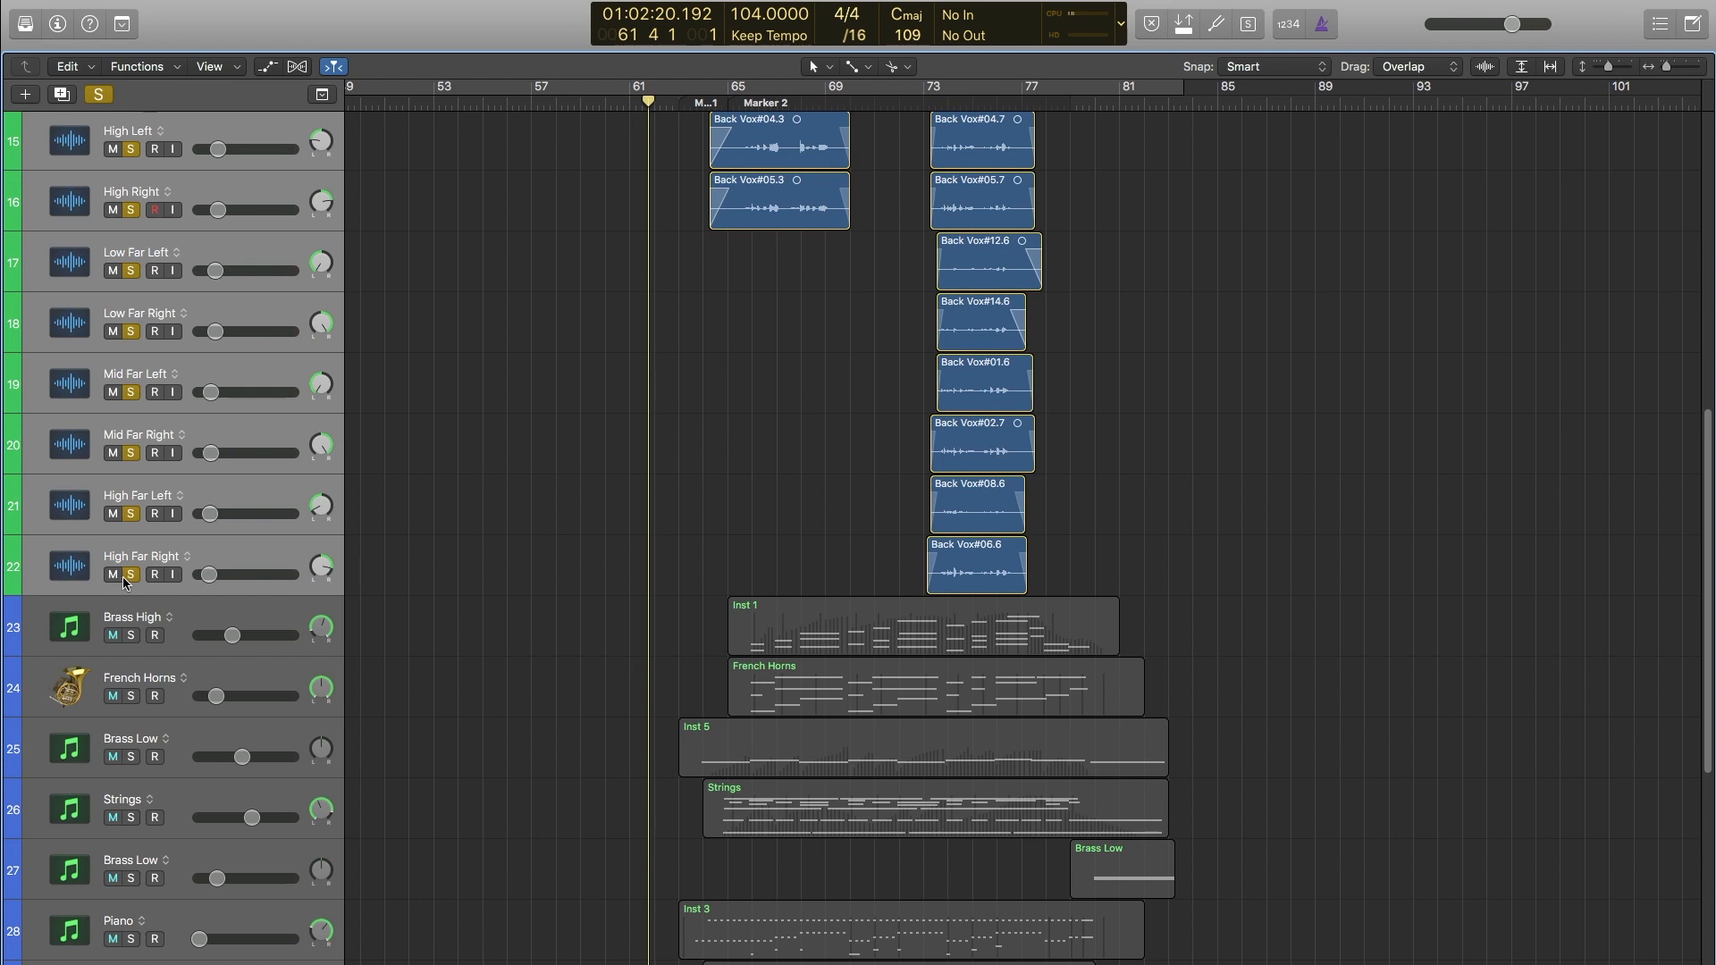
{"action": "left_click", "coordinate": [127, 575]}
{"action": "scroll", "coordinate": [527, 509], "scroll_direction": "down", "scroll_amount": 2}
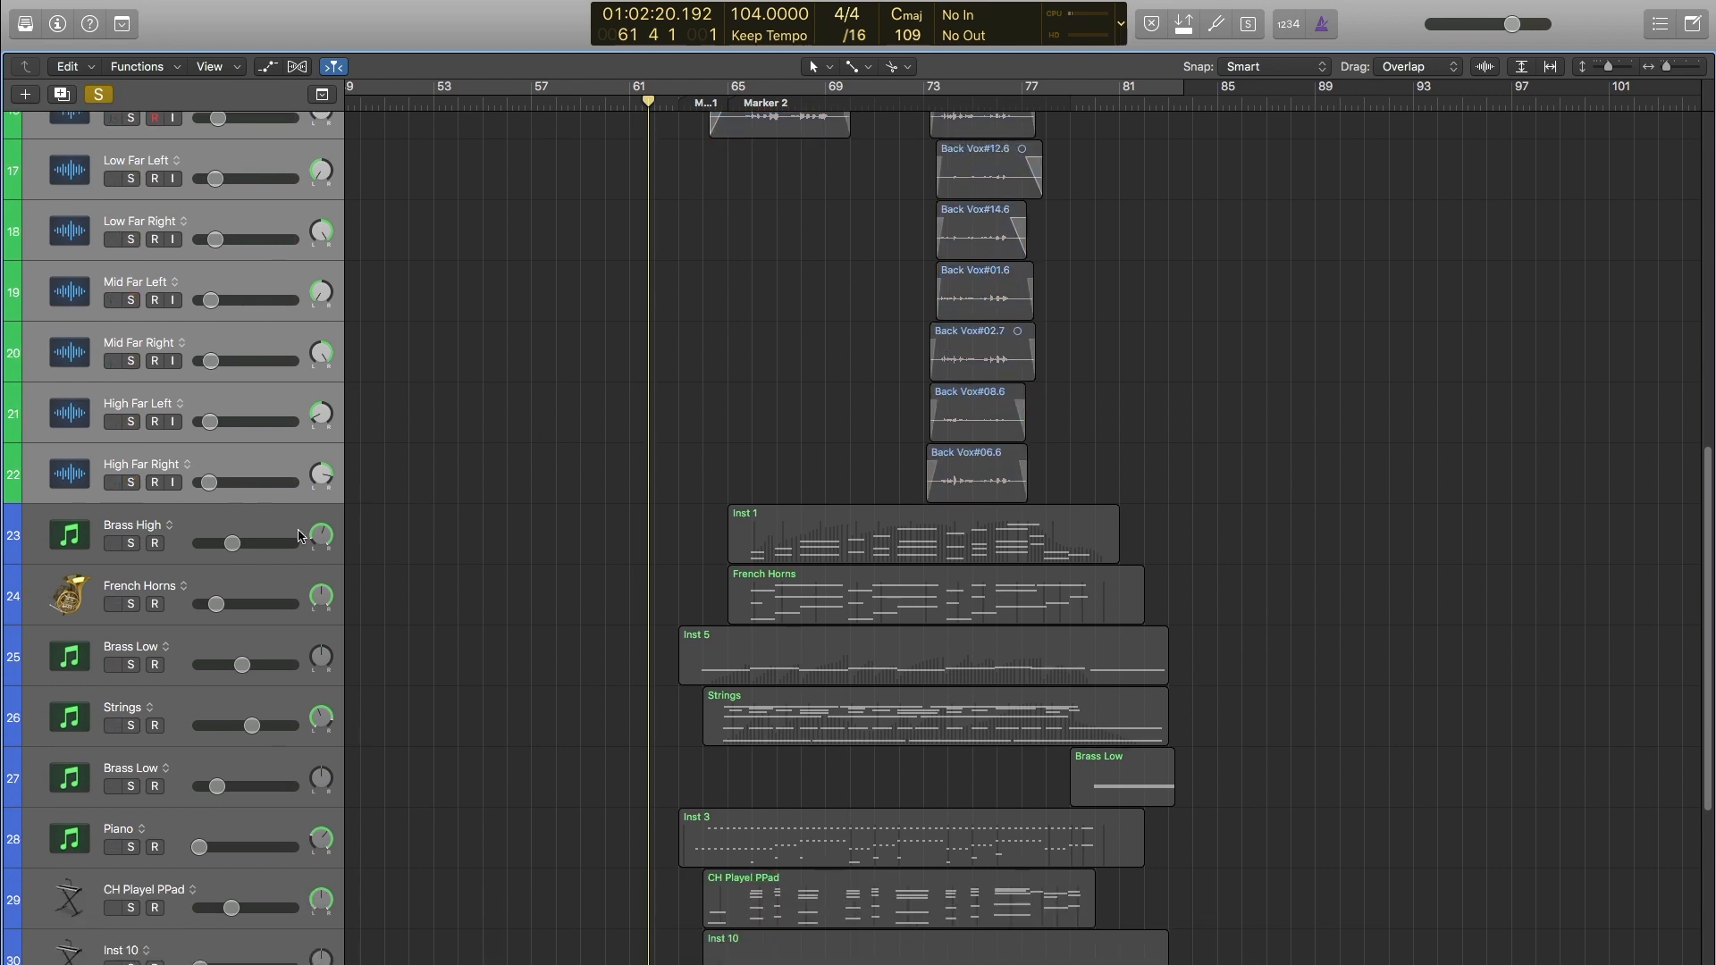
{"action": "left_click", "coordinate": [185, 528]}
{"action": "scroll", "coordinate": [559, 613], "scroll_direction": "down", "scroll_amount": 3}
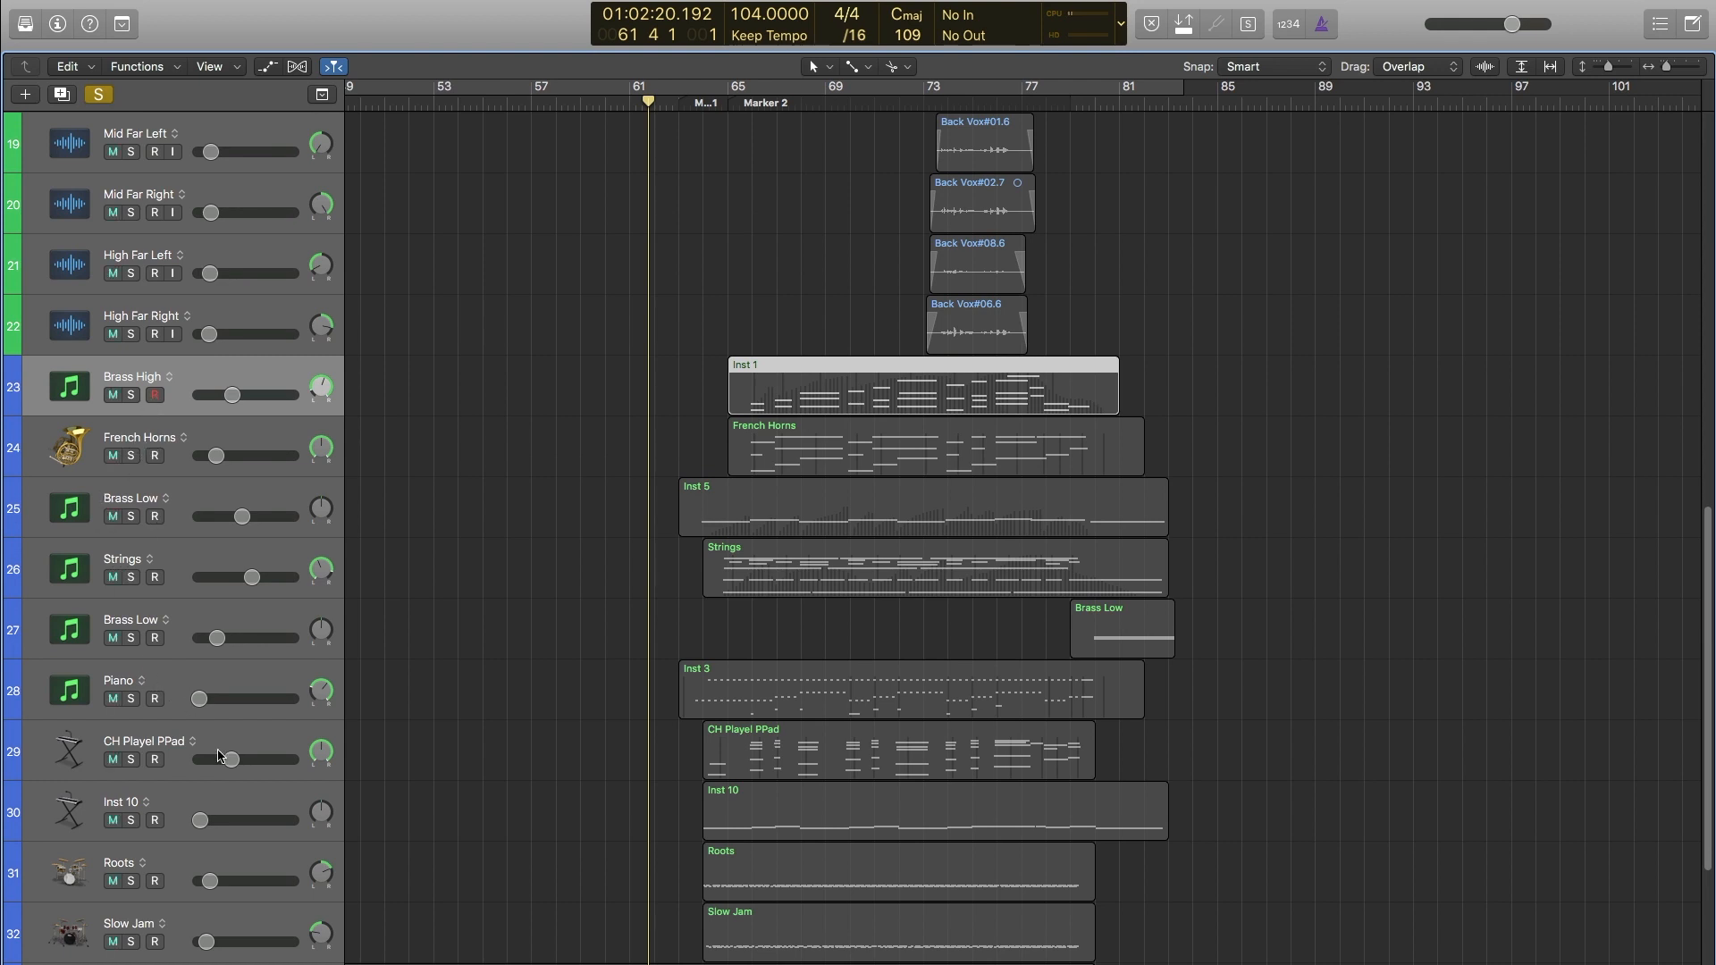
{"action": "scroll", "coordinate": [219, 756], "scroll_direction": "down", "scroll_amount": 1}
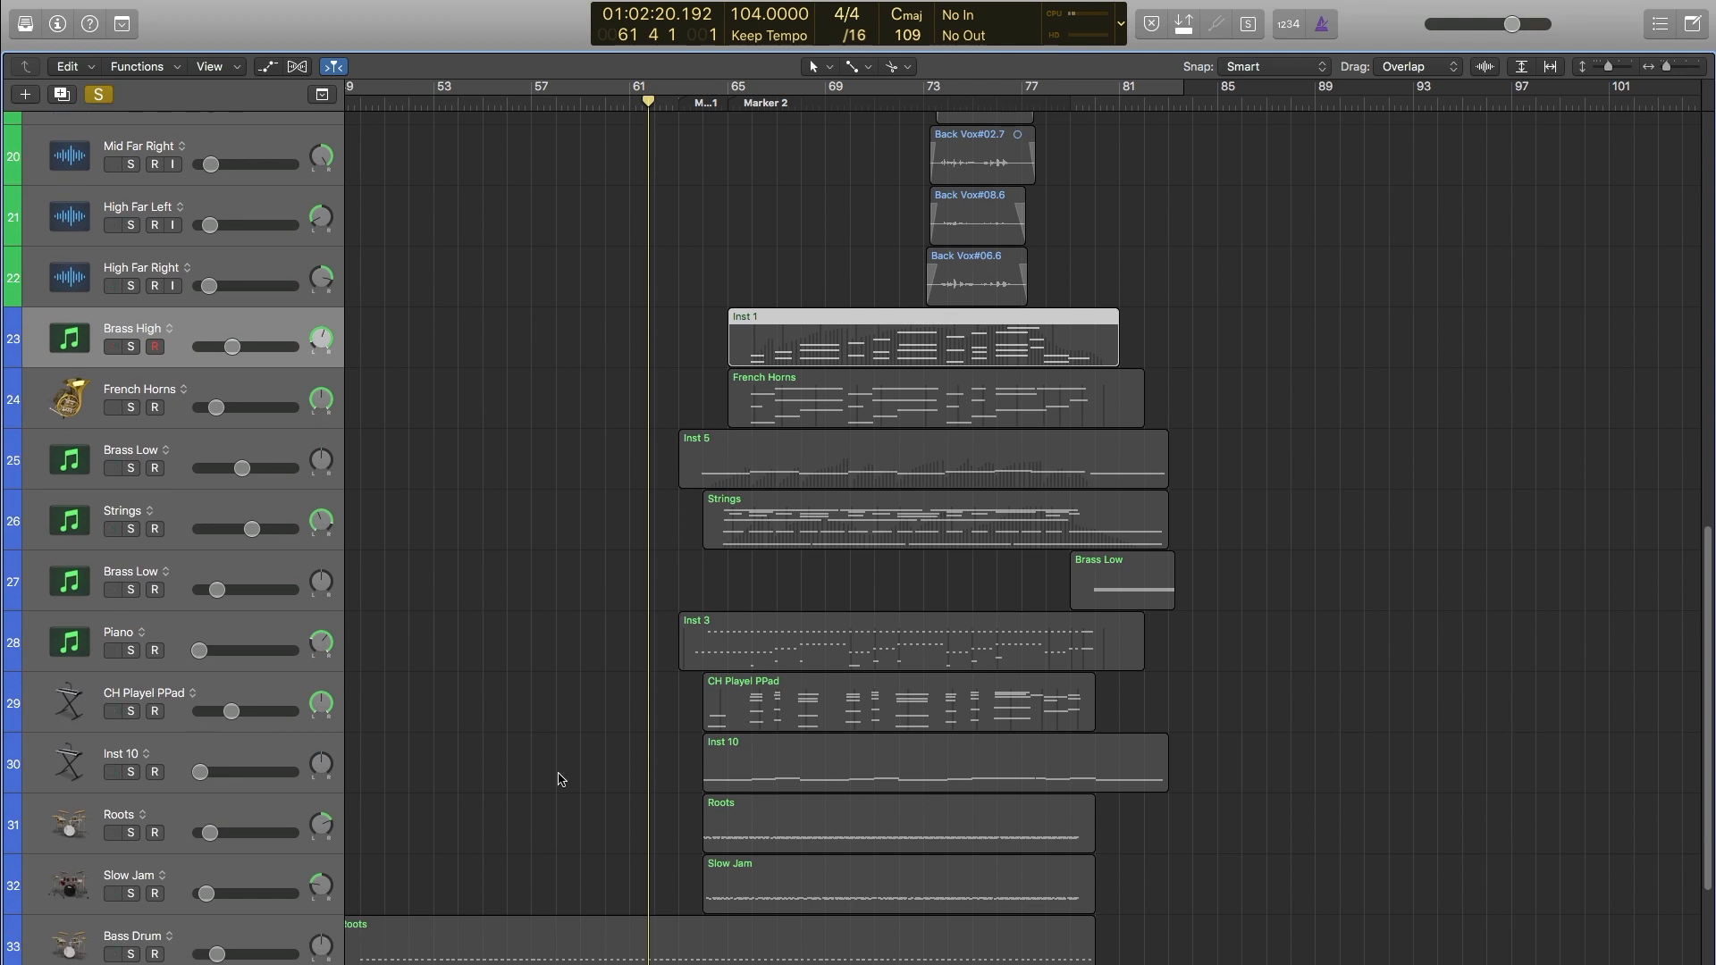
{"action": "scroll", "coordinate": [559, 715], "scroll_direction": "up", "scroll_amount": 15}
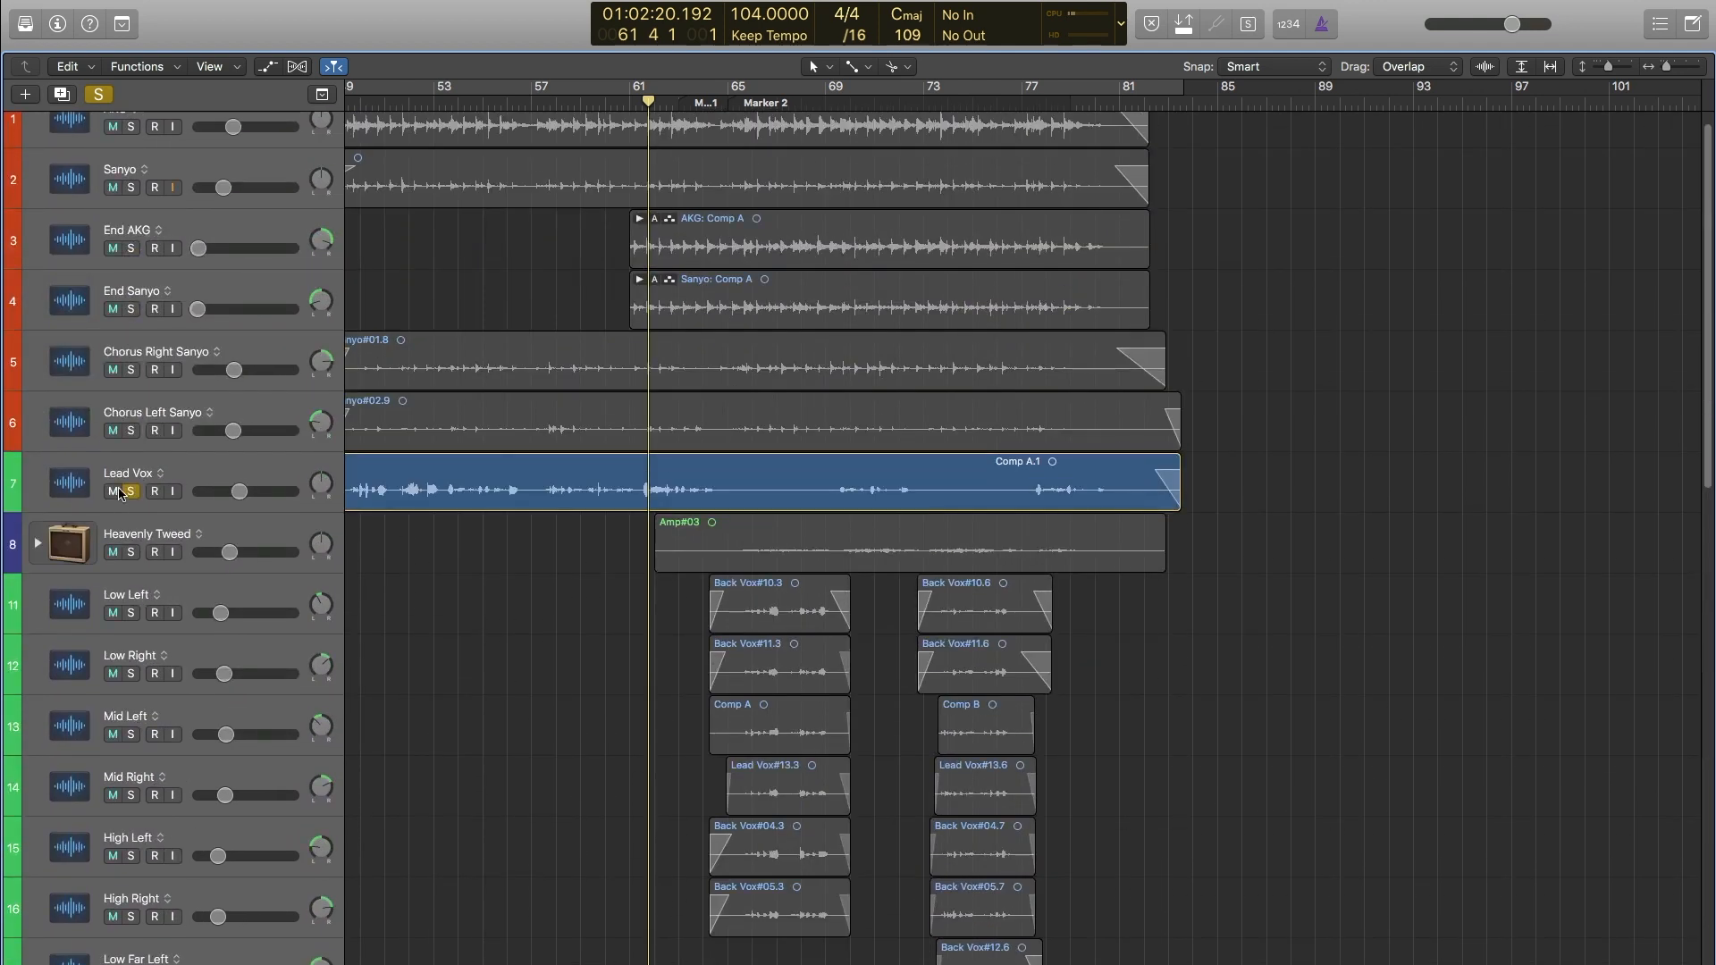
{"action": "left_click", "coordinate": [125, 492]}
Place the playhead at bar 64, examine the Kontakt instrument on the Brass High channel, and return to the arrangement.
{"action": "scroll", "coordinate": [467, 693], "scroll_direction": "down", "scroll_amount": 15}
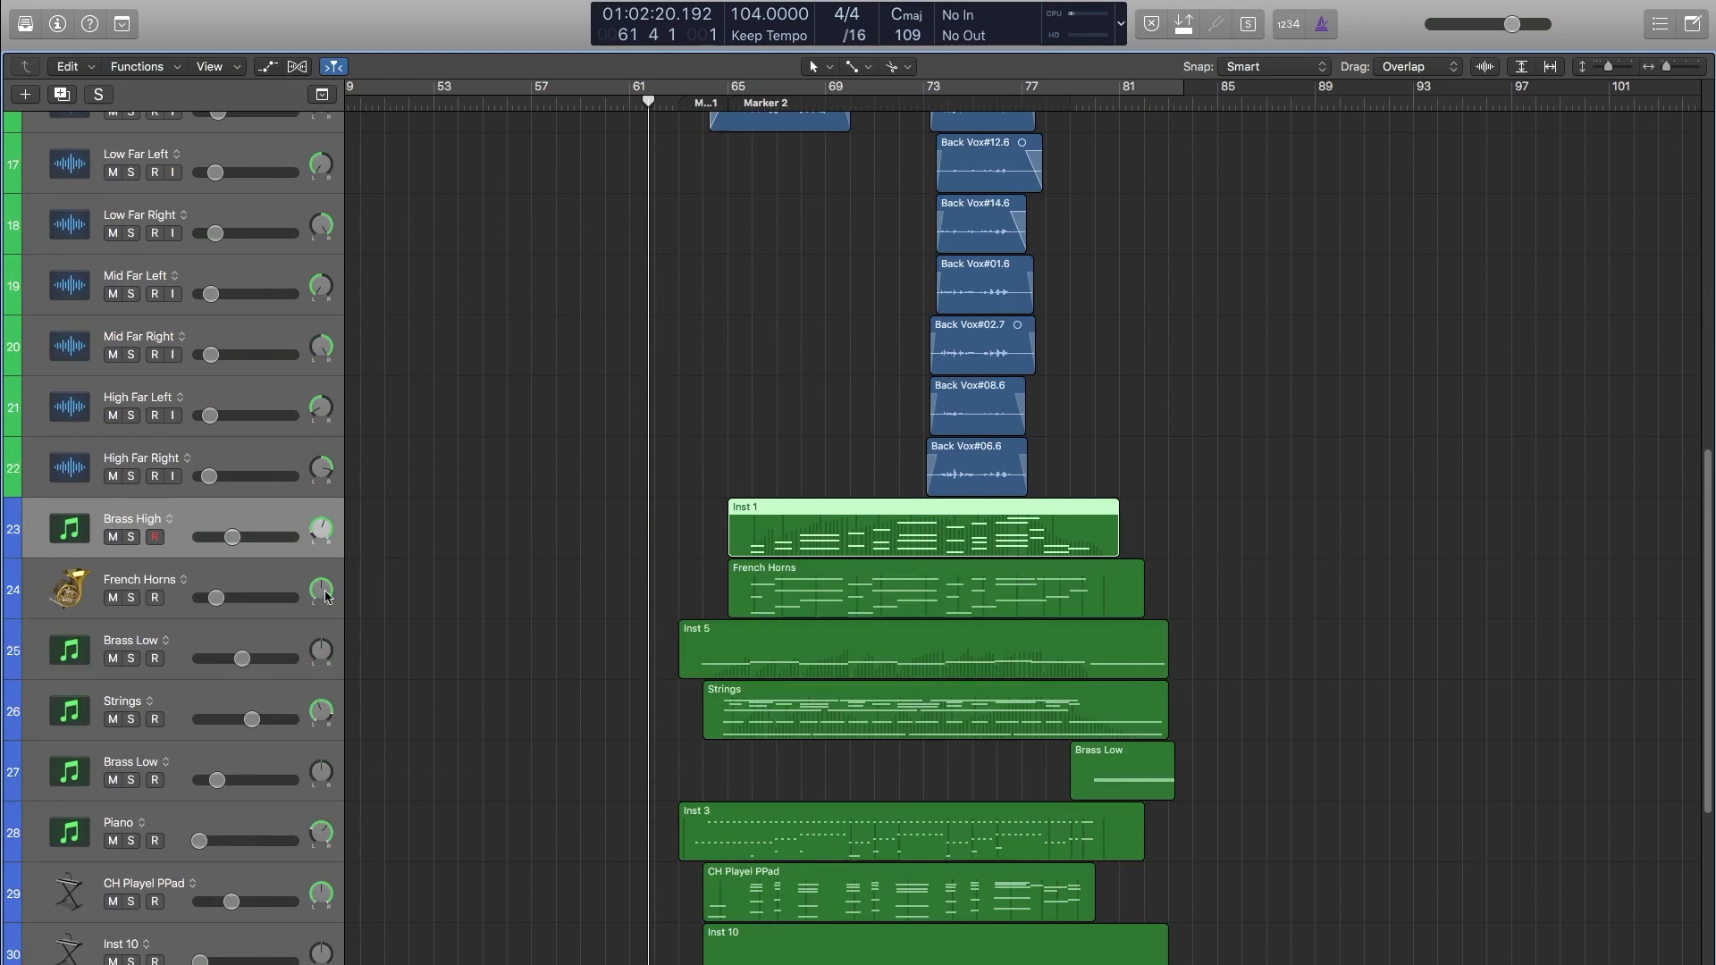
{"action": "scroll", "coordinate": [326, 596], "scroll_direction": "down", "scroll_amount": 1}
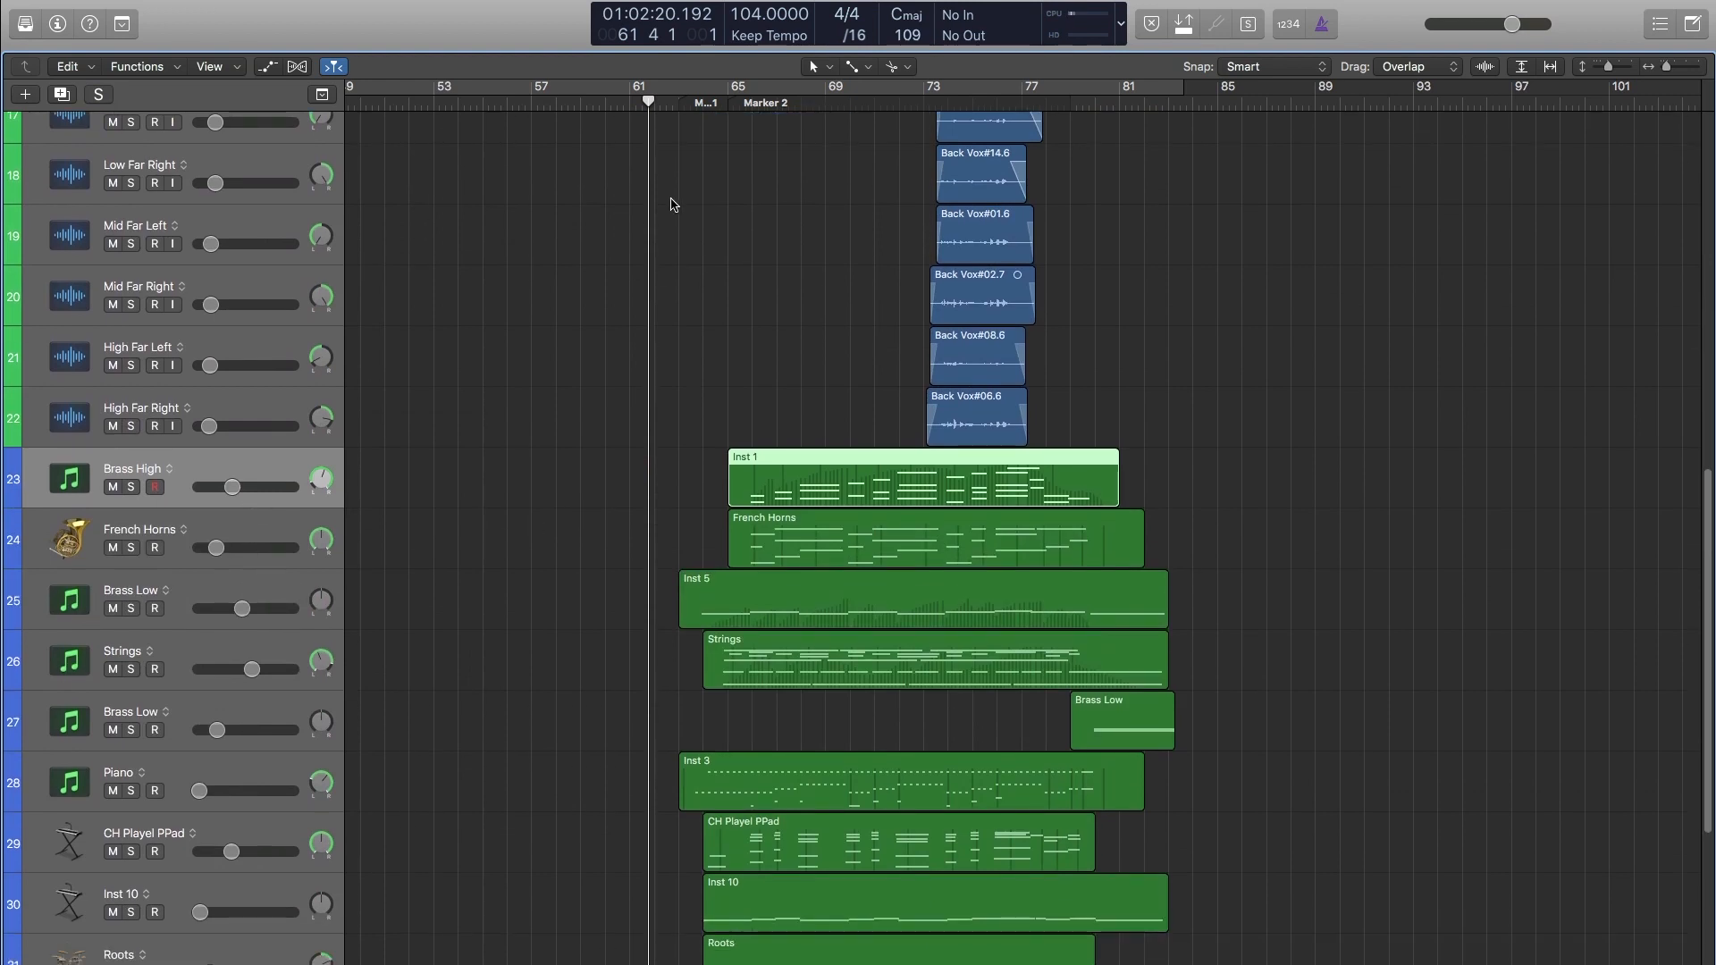
{"action": "left_click", "coordinate": [704, 103]}
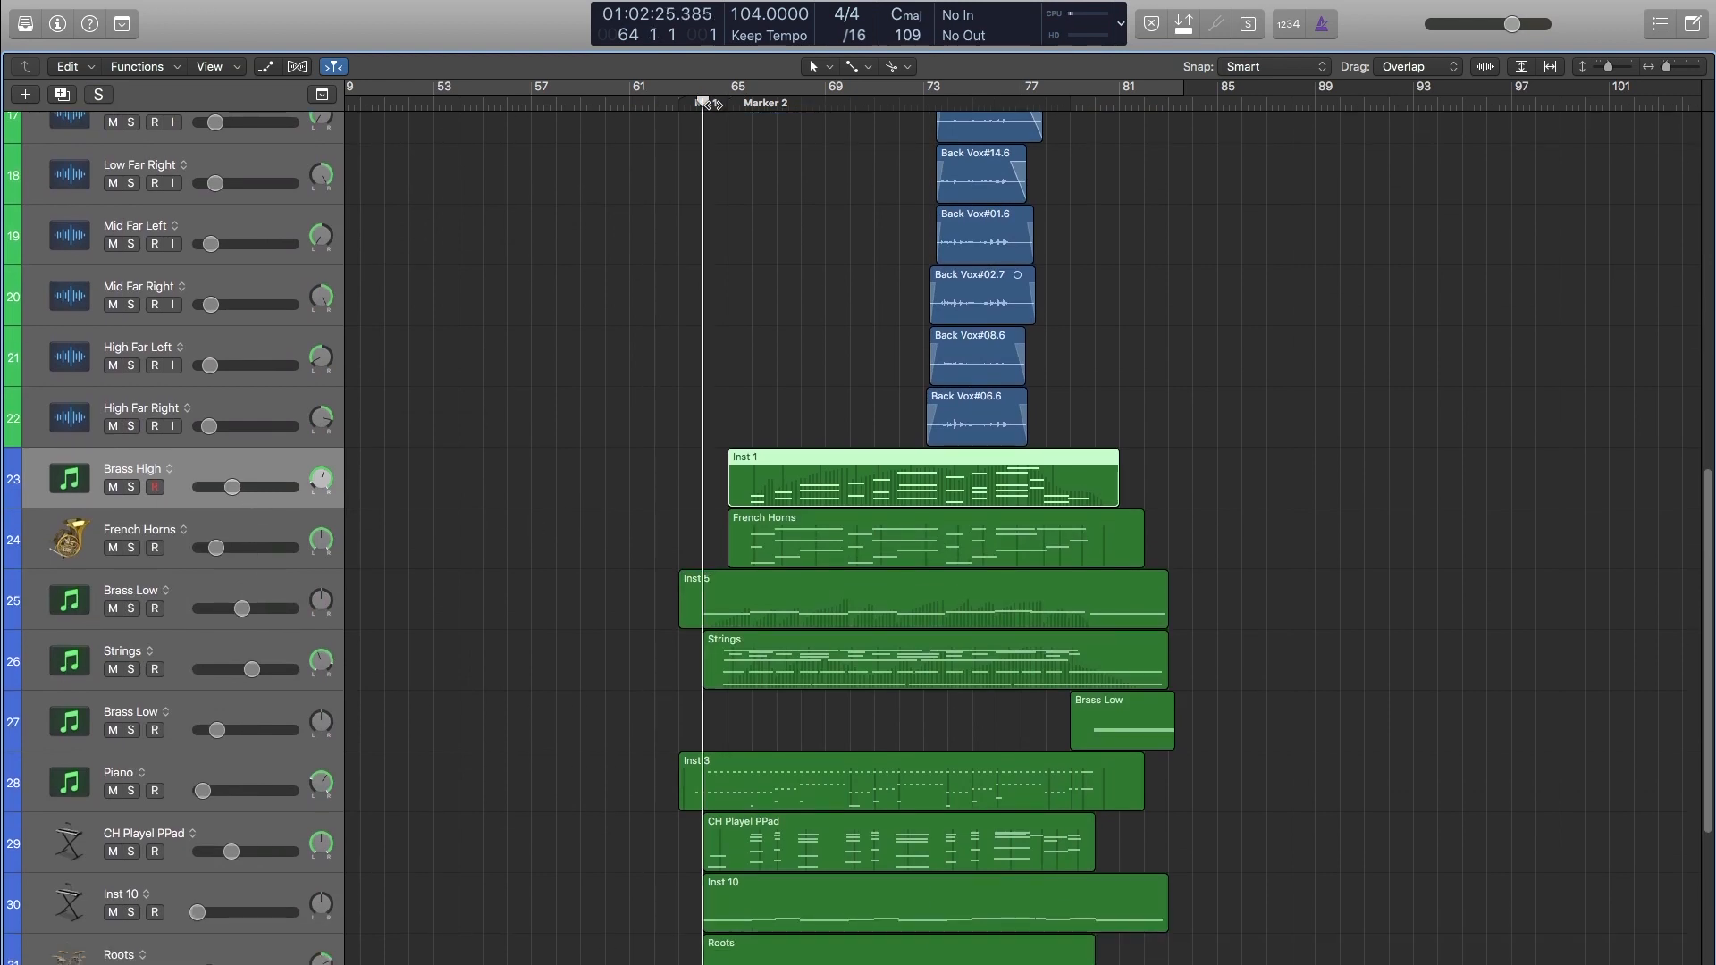
{"action": "key", "text": "super+2"}
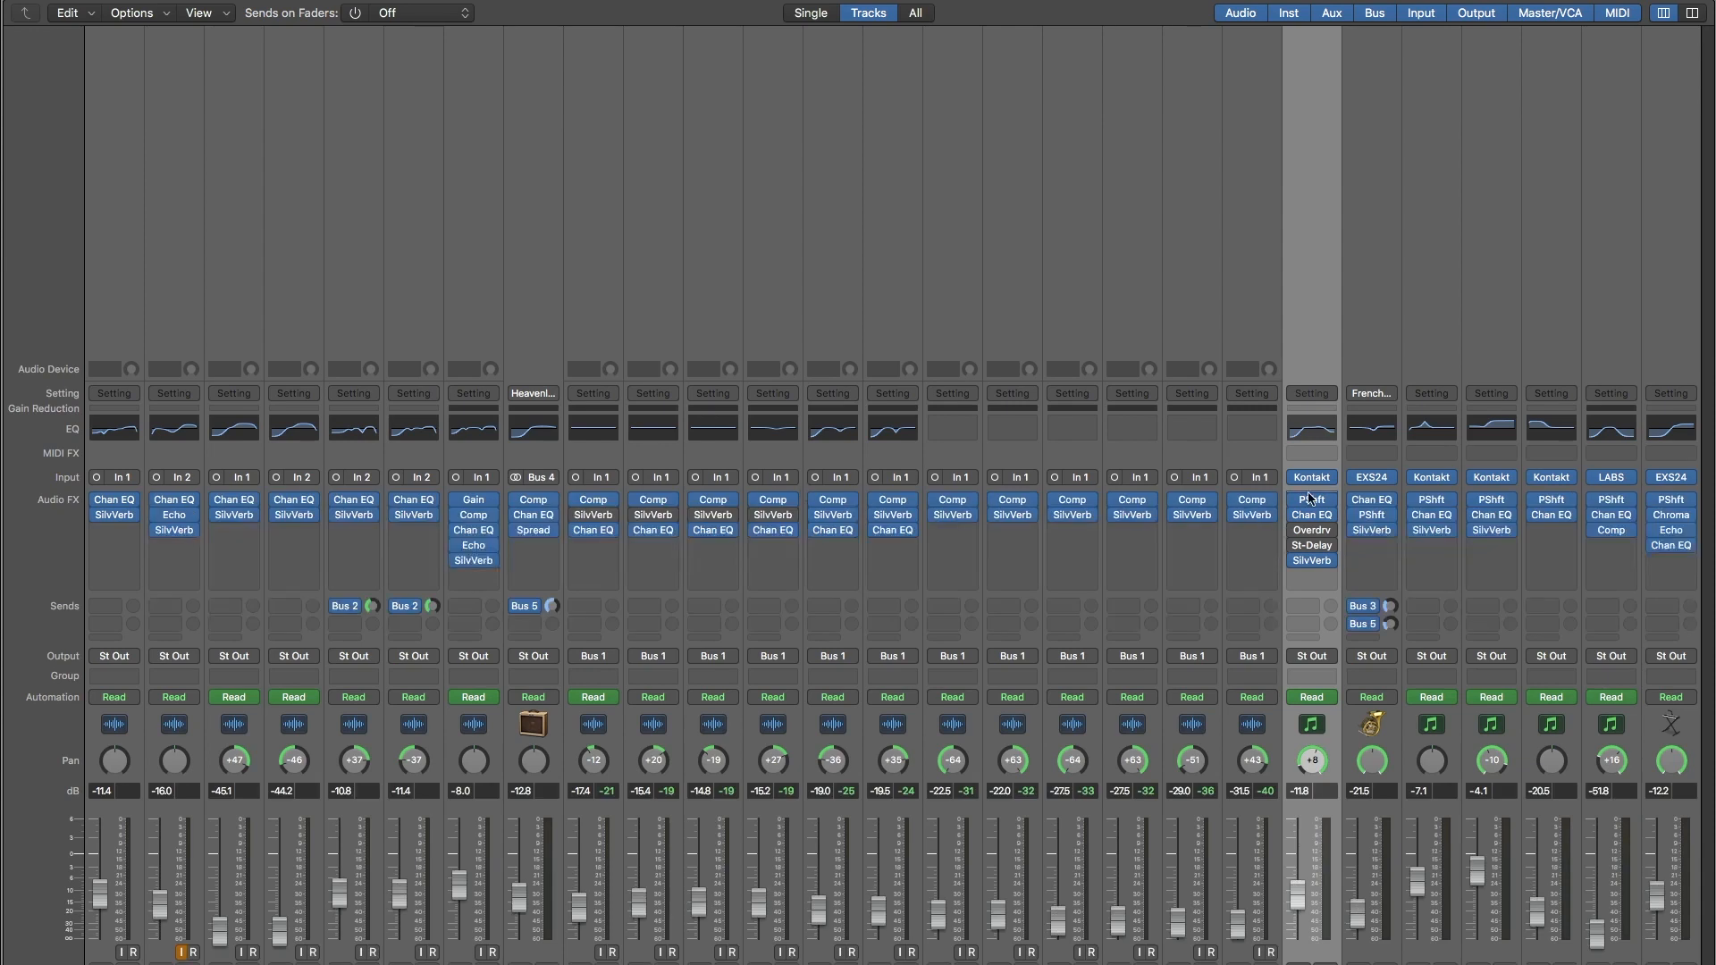
{"action": "left_click", "coordinate": [1320, 479]}
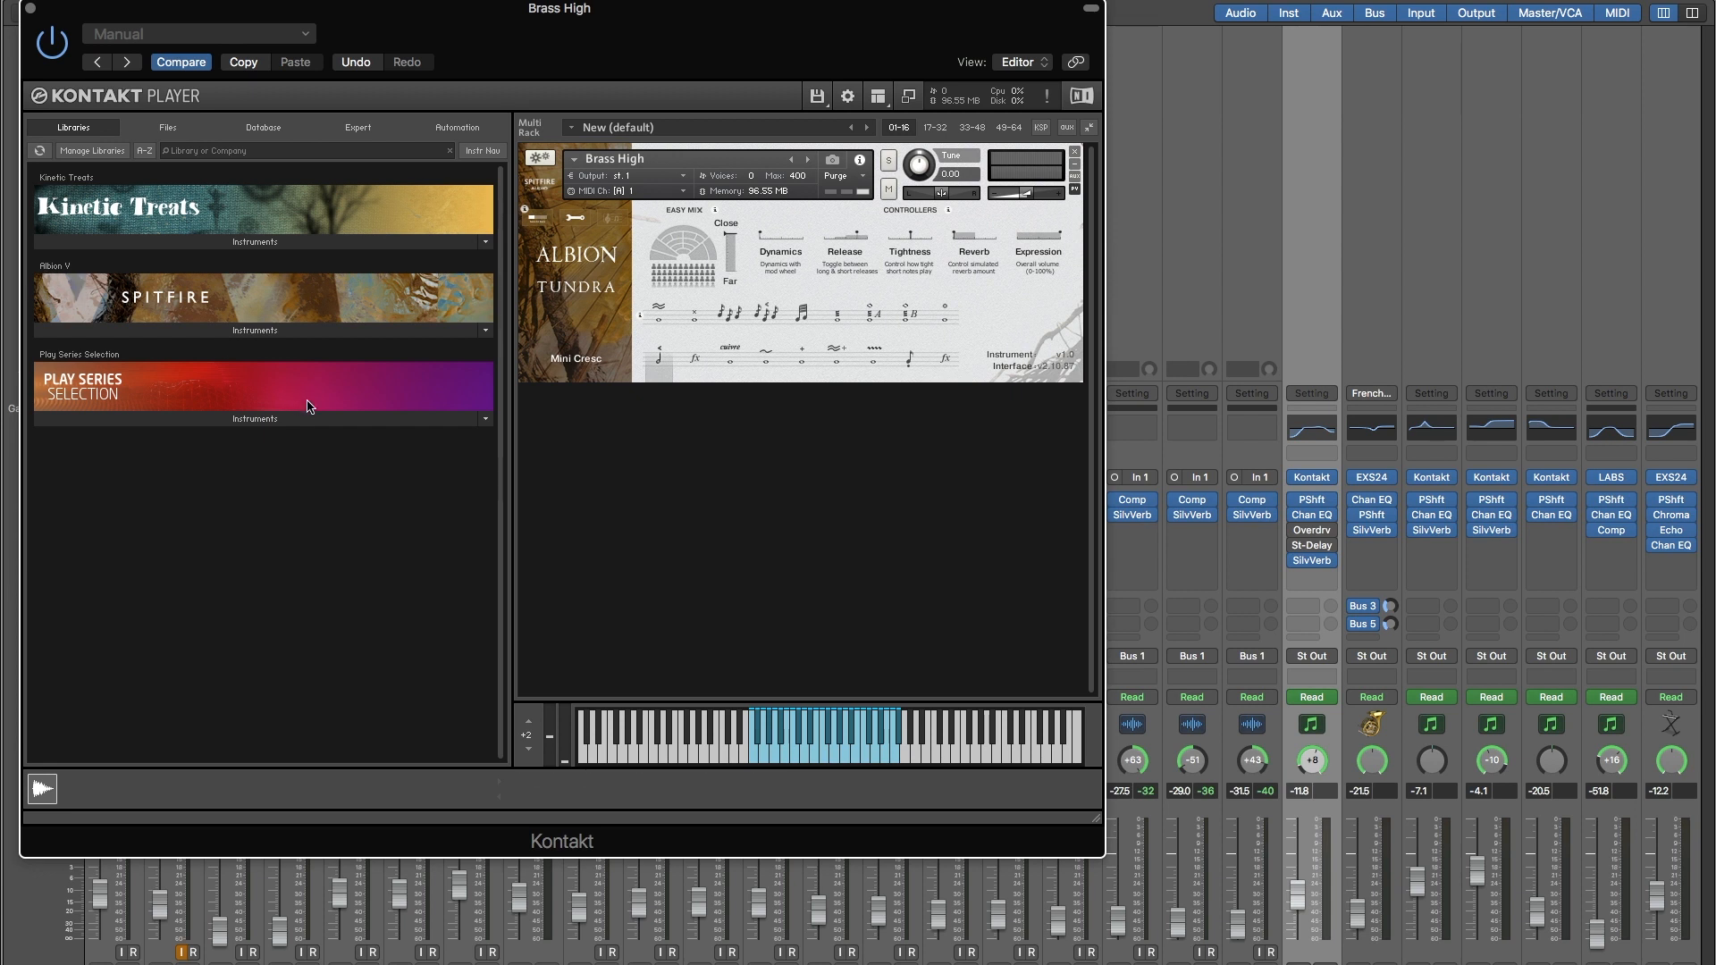
{"action": "left_click", "coordinate": [31, 9]}
{"action": "key", "text": "x"}
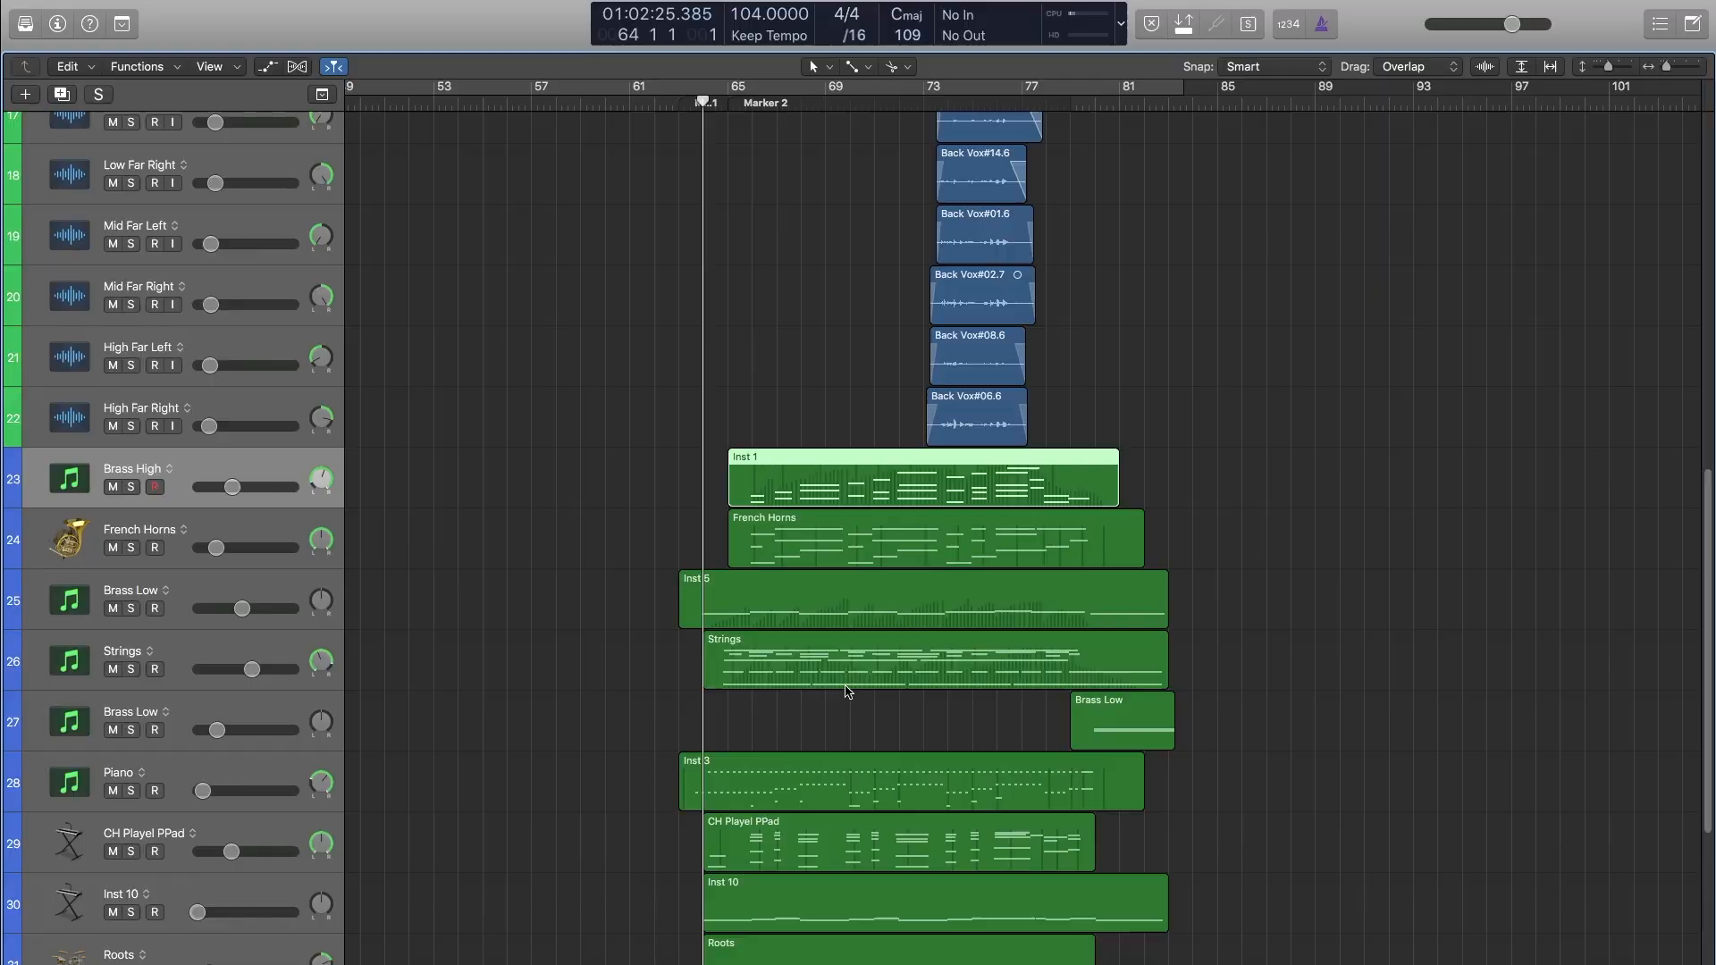
Place the playhead at bar 65 and solo all the orchestral and drum tracks from Brass High to Bass Drum.
{"action": "scroll", "coordinate": [667, 472], "scroll_direction": "right", "scroll_amount": 2}
{"action": "left_click", "coordinate": [686, 102]}
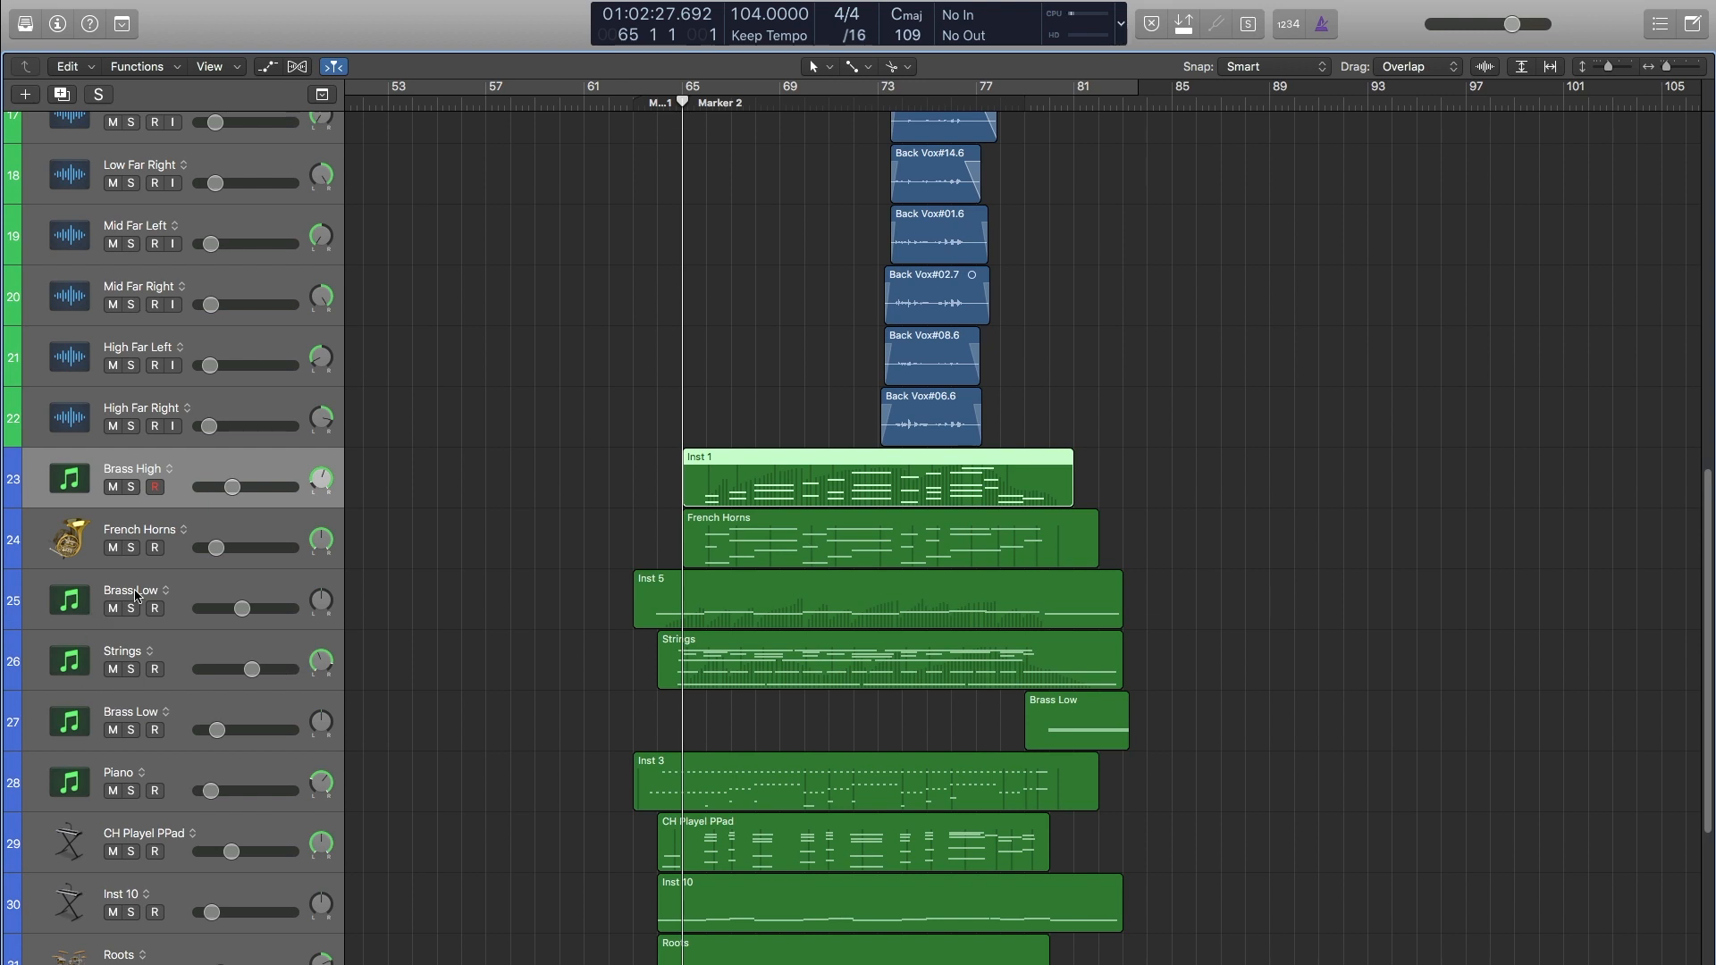
{"action": "scroll", "coordinate": [218, 561], "scroll_direction": "down", "scroll_amount": 5}
{"action": "key", "text": "super+a"}
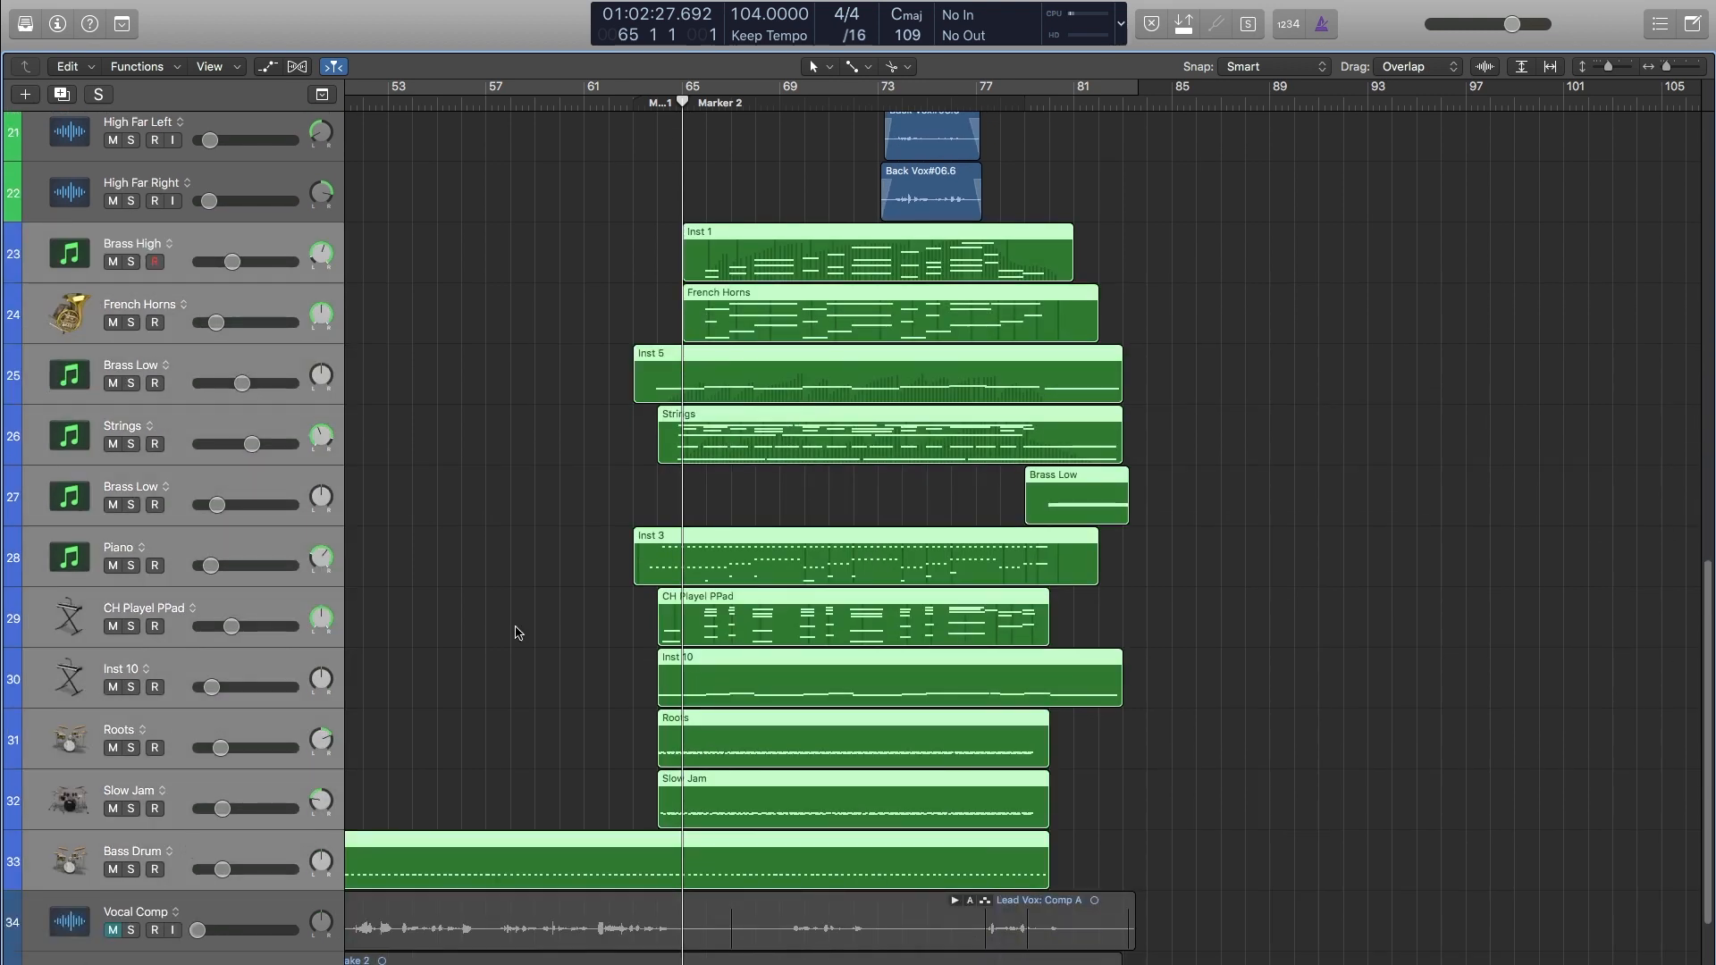
{"action": "scroll", "coordinate": [593, 512], "scroll_direction": "up", "scroll_amount": 1}
{"action": "scroll", "coordinate": [565, 553], "scroll_direction": "up", "scroll_amount": 1}
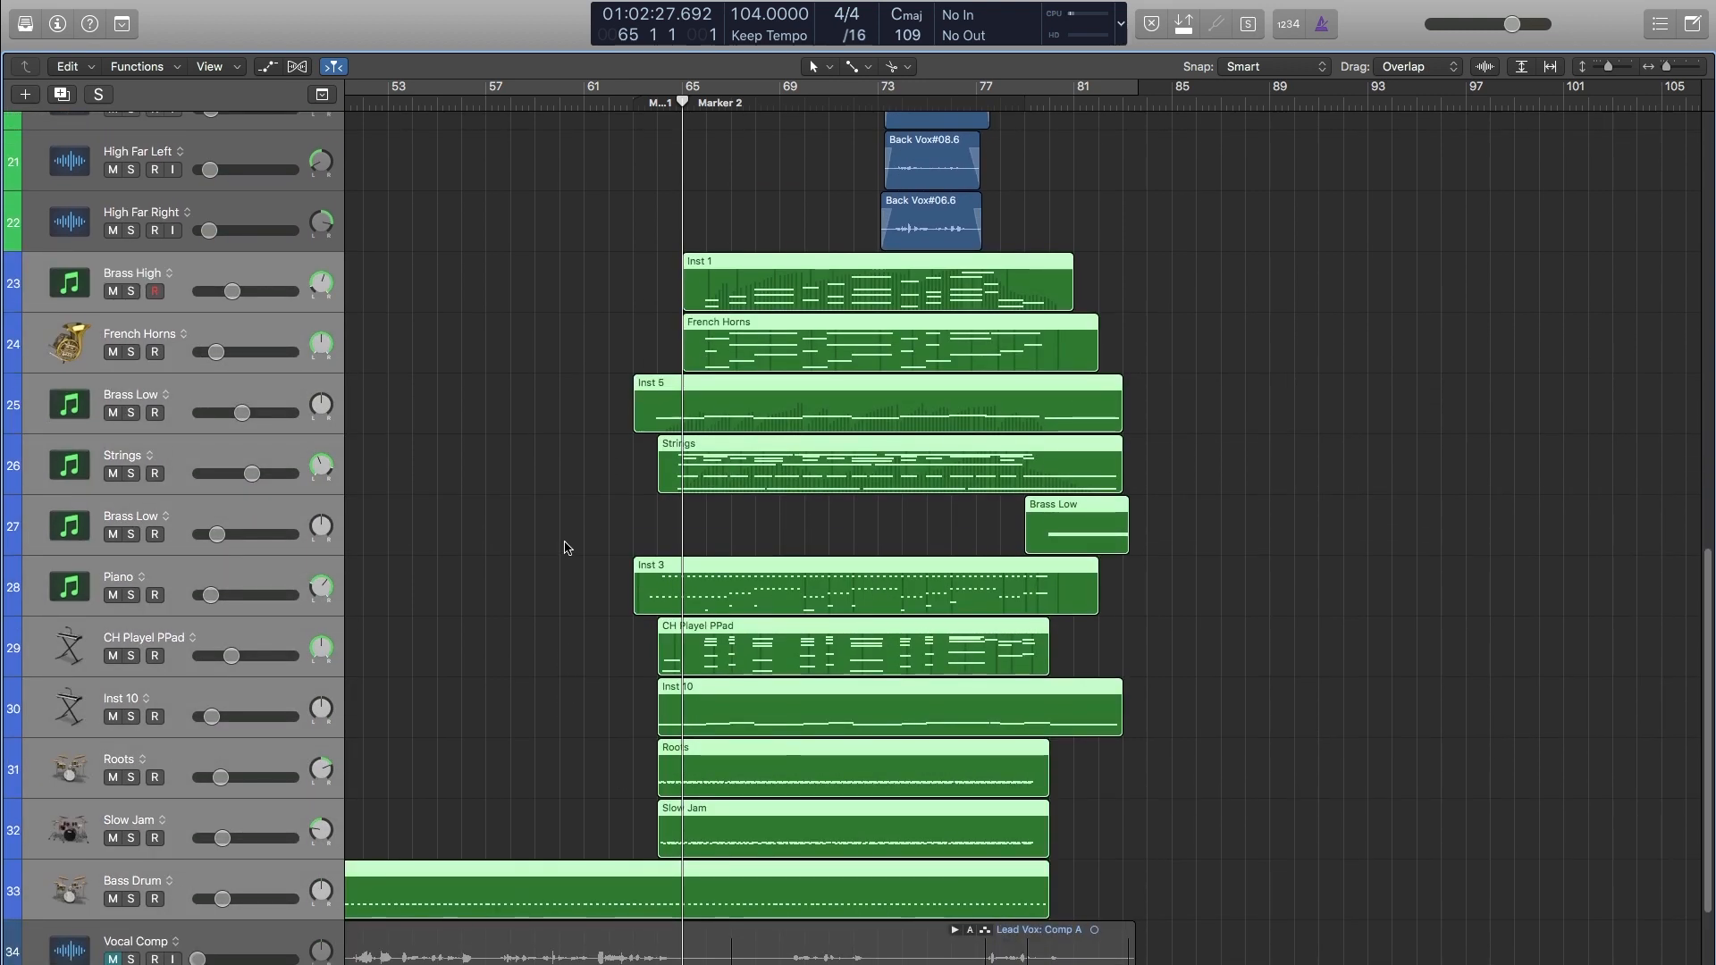
{"action": "key", "text": "s"}
Play the soloed orchestral and drum tracks through to about bar 81 and turn off their solo.
{"action": "key", "text": "space"}
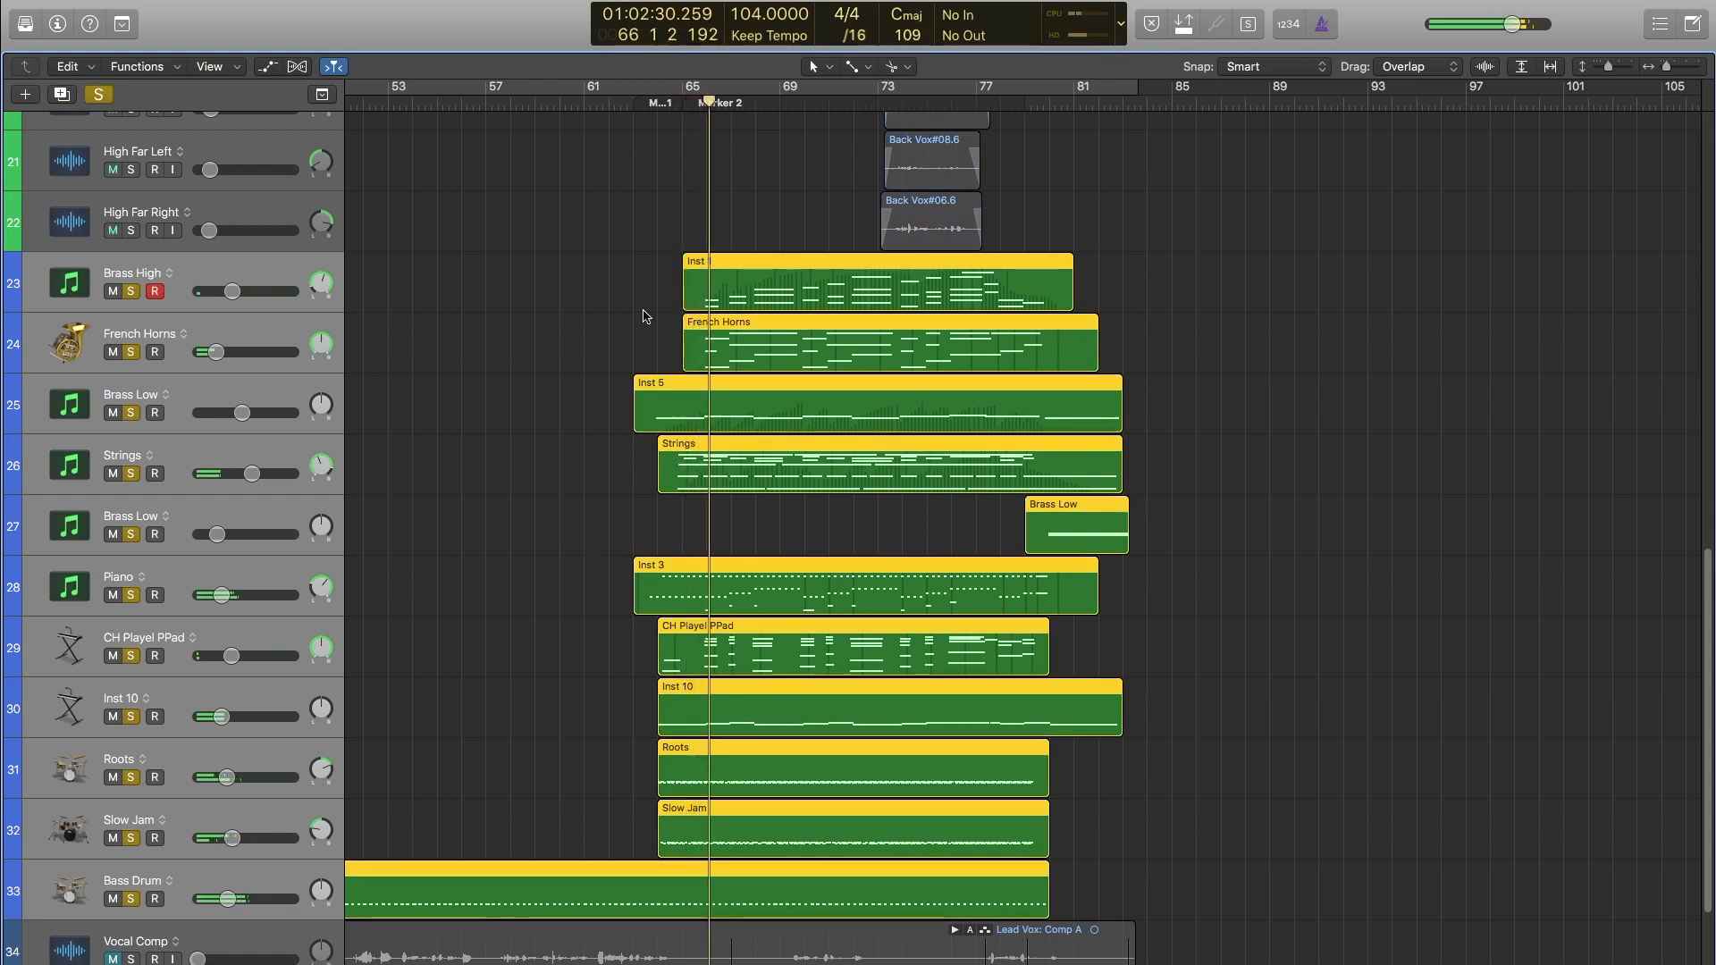
{"action": "left_click", "coordinate": [597, 398]}
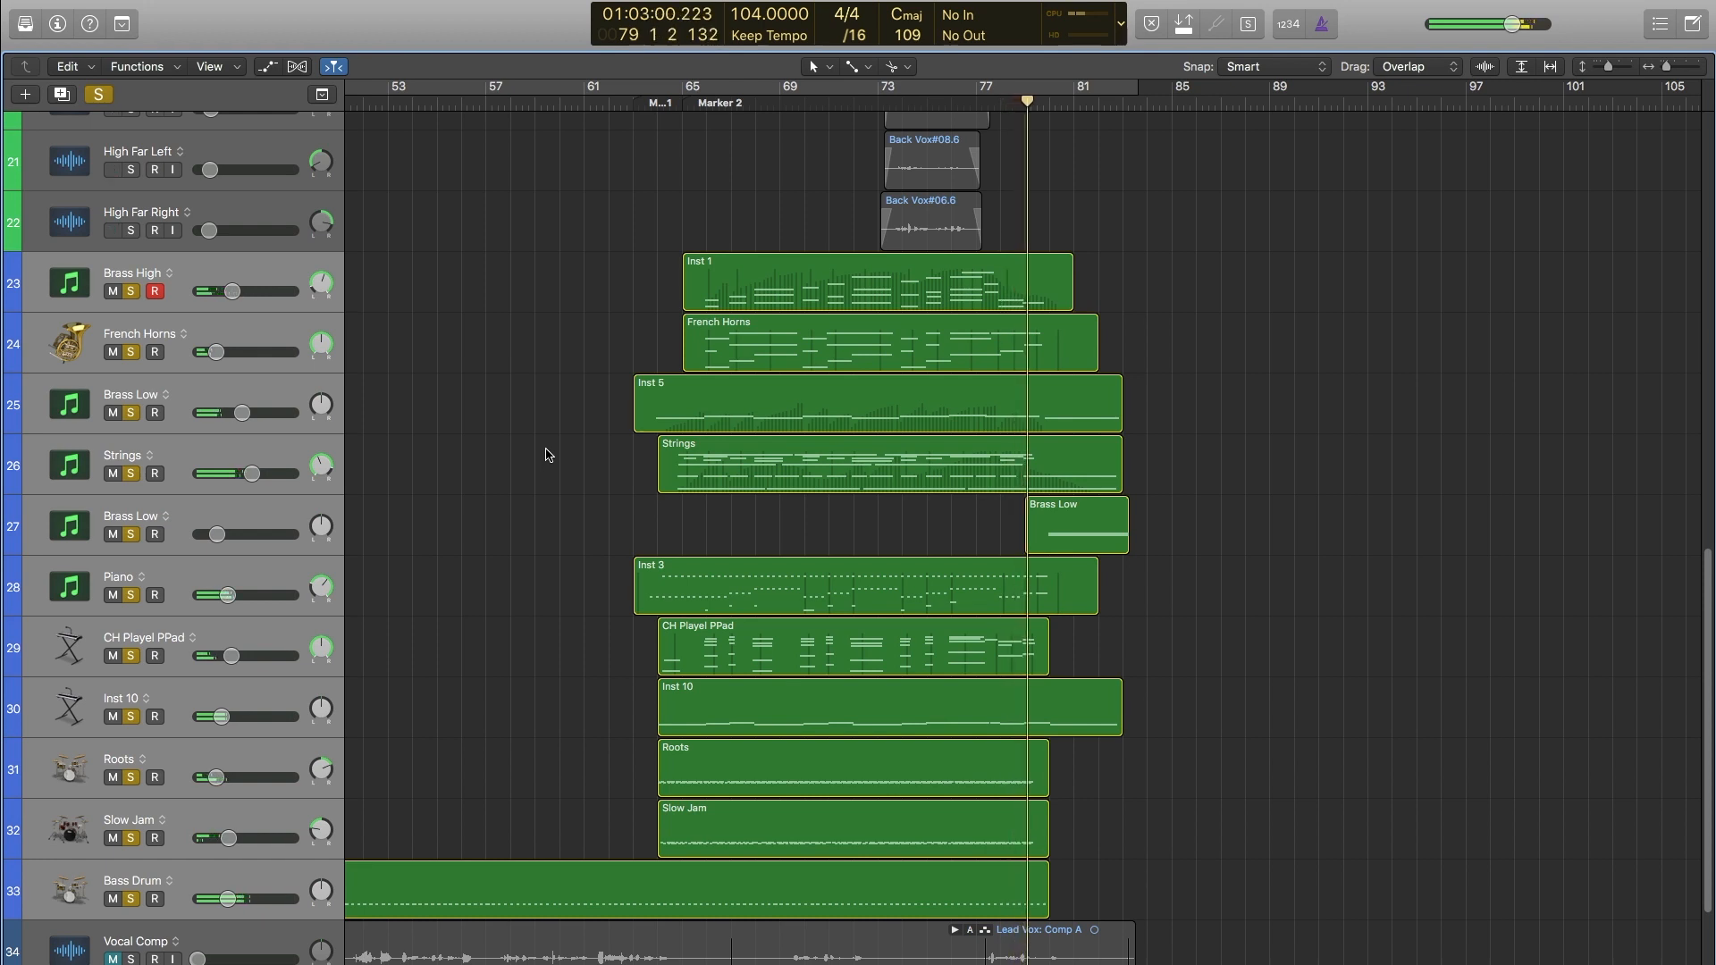
{"action": "scroll", "coordinate": [532, 443], "scroll_direction": "up", "scroll_amount": 1}
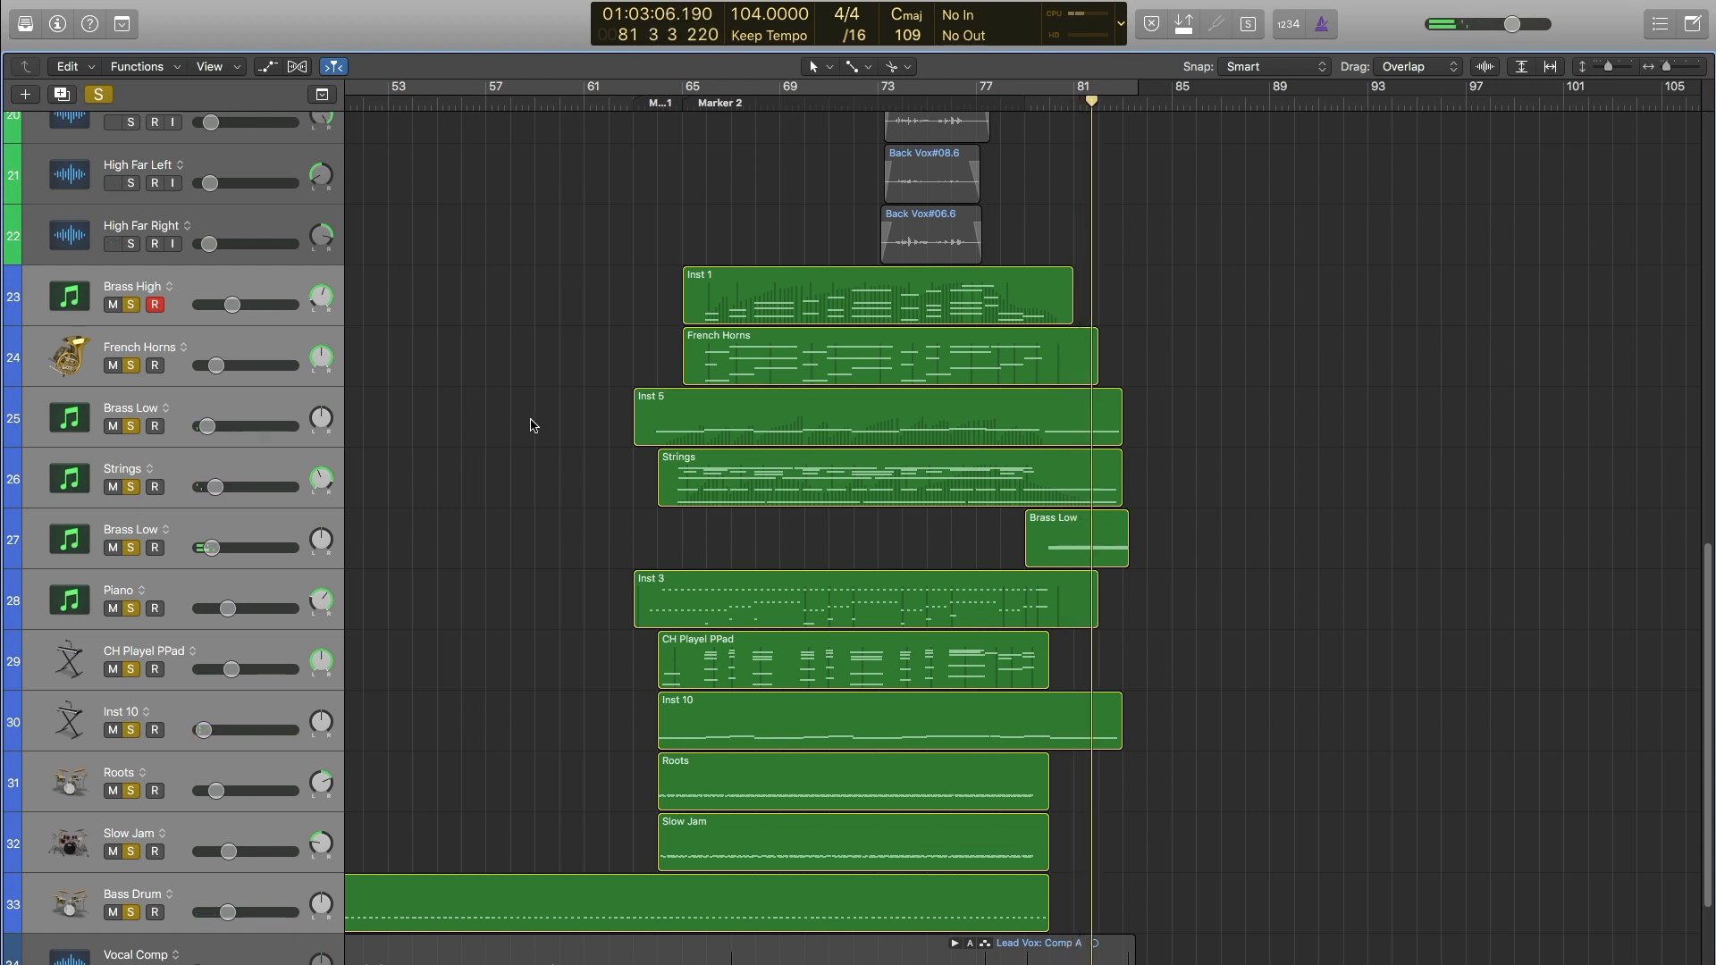
{"action": "key", "text": "s"}
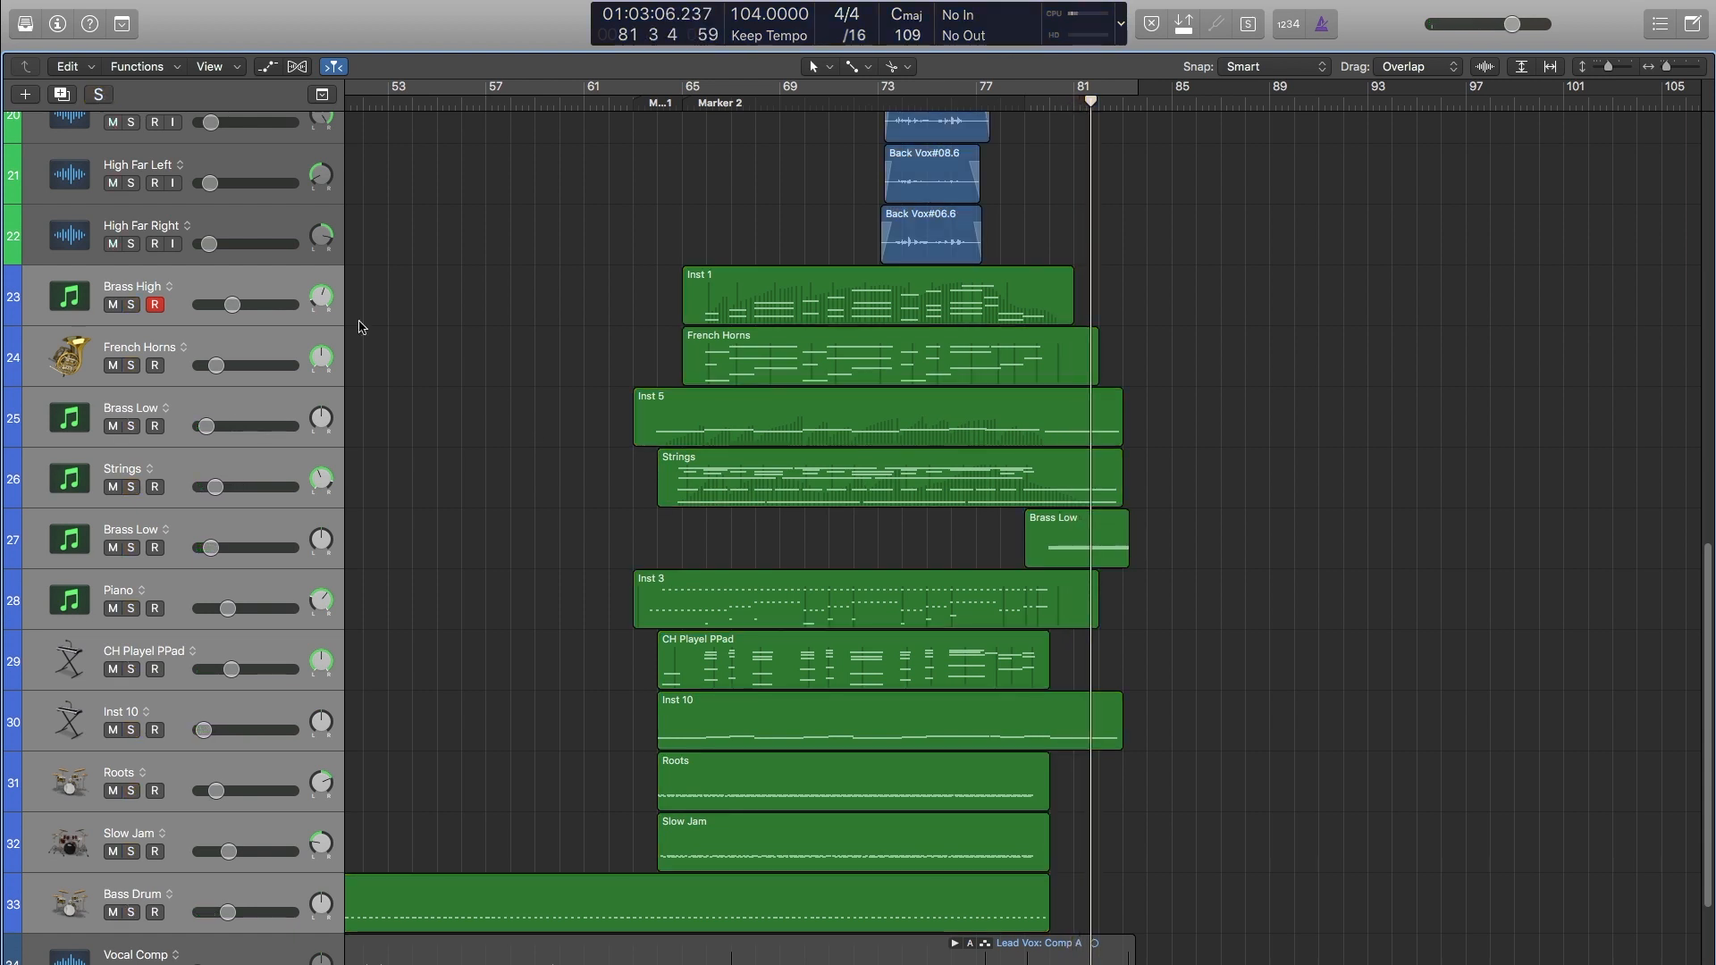
Select the Brass High track, examine its Kontakt instrument from the mixer, and return to the arrangement.
{"action": "left_click", "coordinate": [215, 297]}
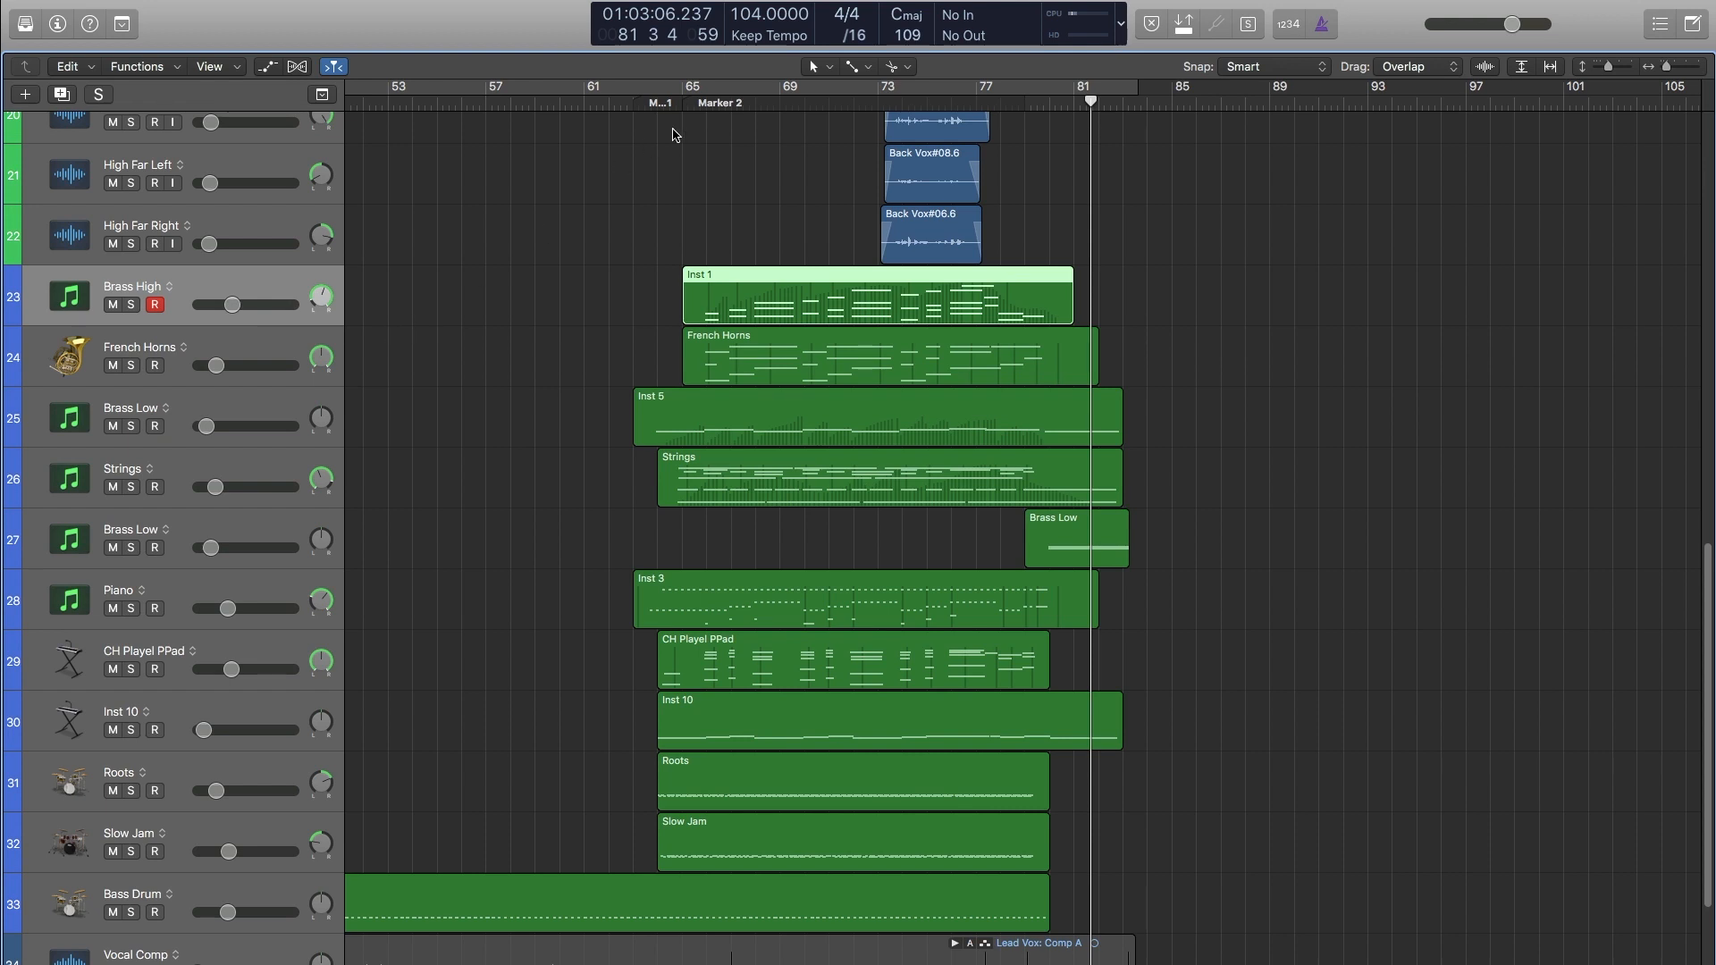
{"action": "key", "text": "x"}
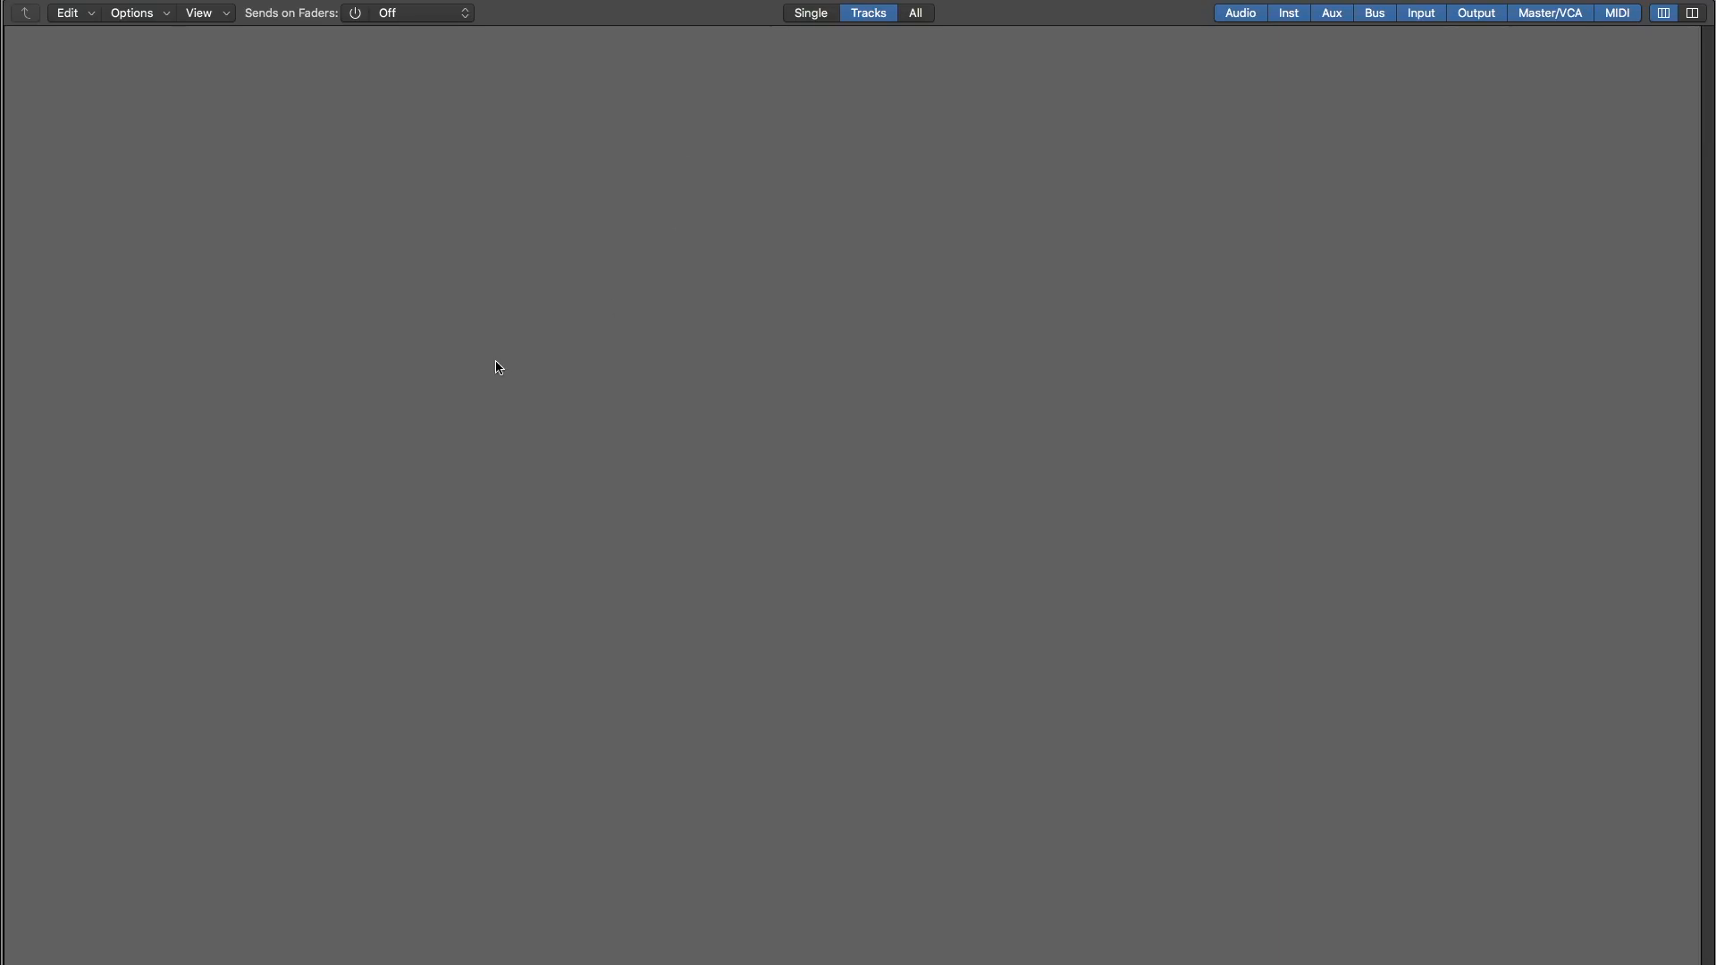
{"action": "left_click", "coordinate": [1312, 477]}
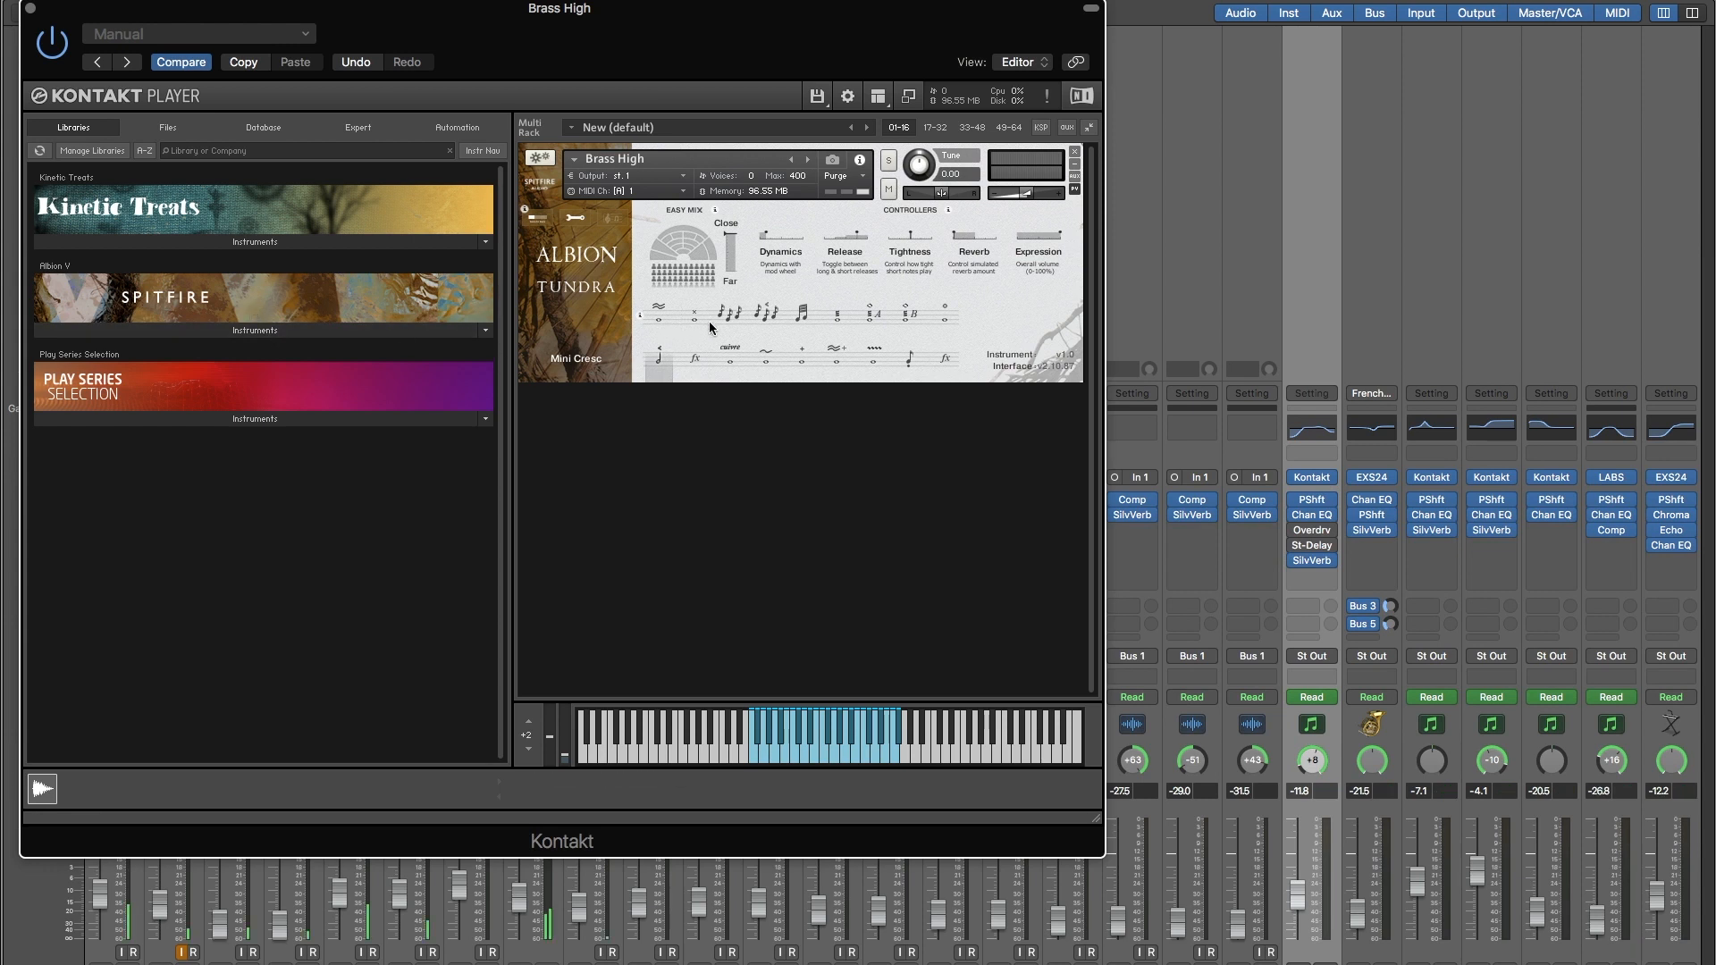
{"action": "key", "text": "x"}
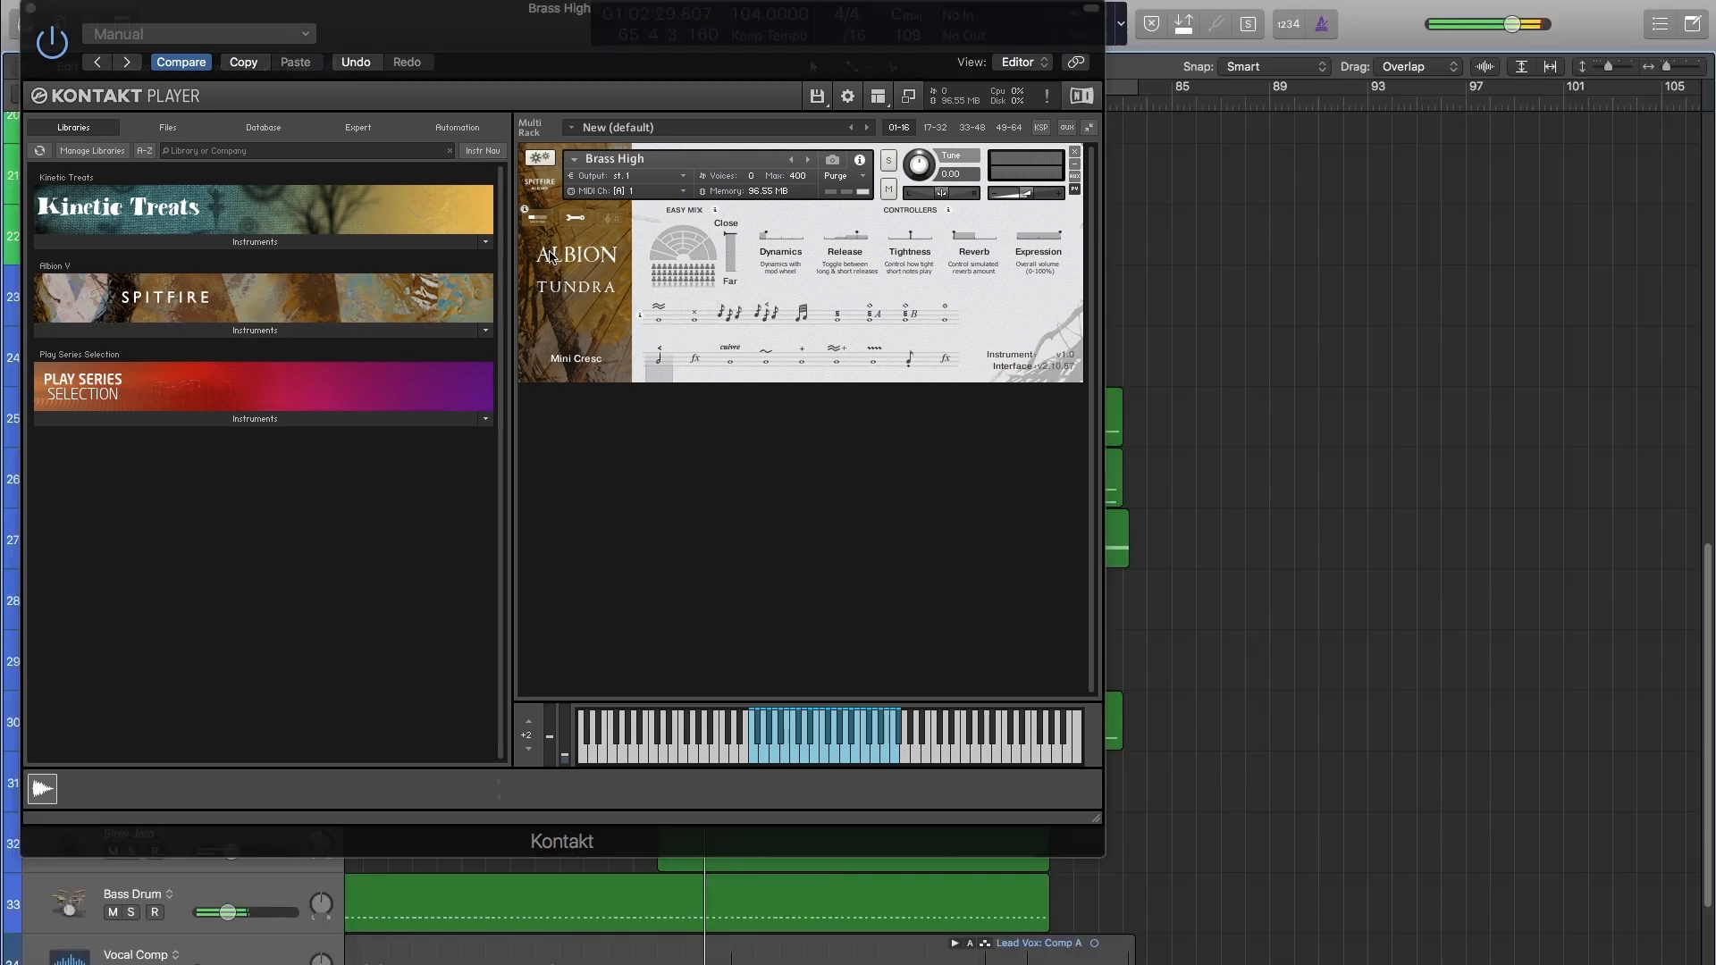
Move the Kontakt window off the track list, solo the Brass High track, and close the Kontakt window.
{"action": "left_click_drag", "start_coordinate": [403, 45], "coordinate": [1042, 227]}
{"action": "key", "text": "s"}
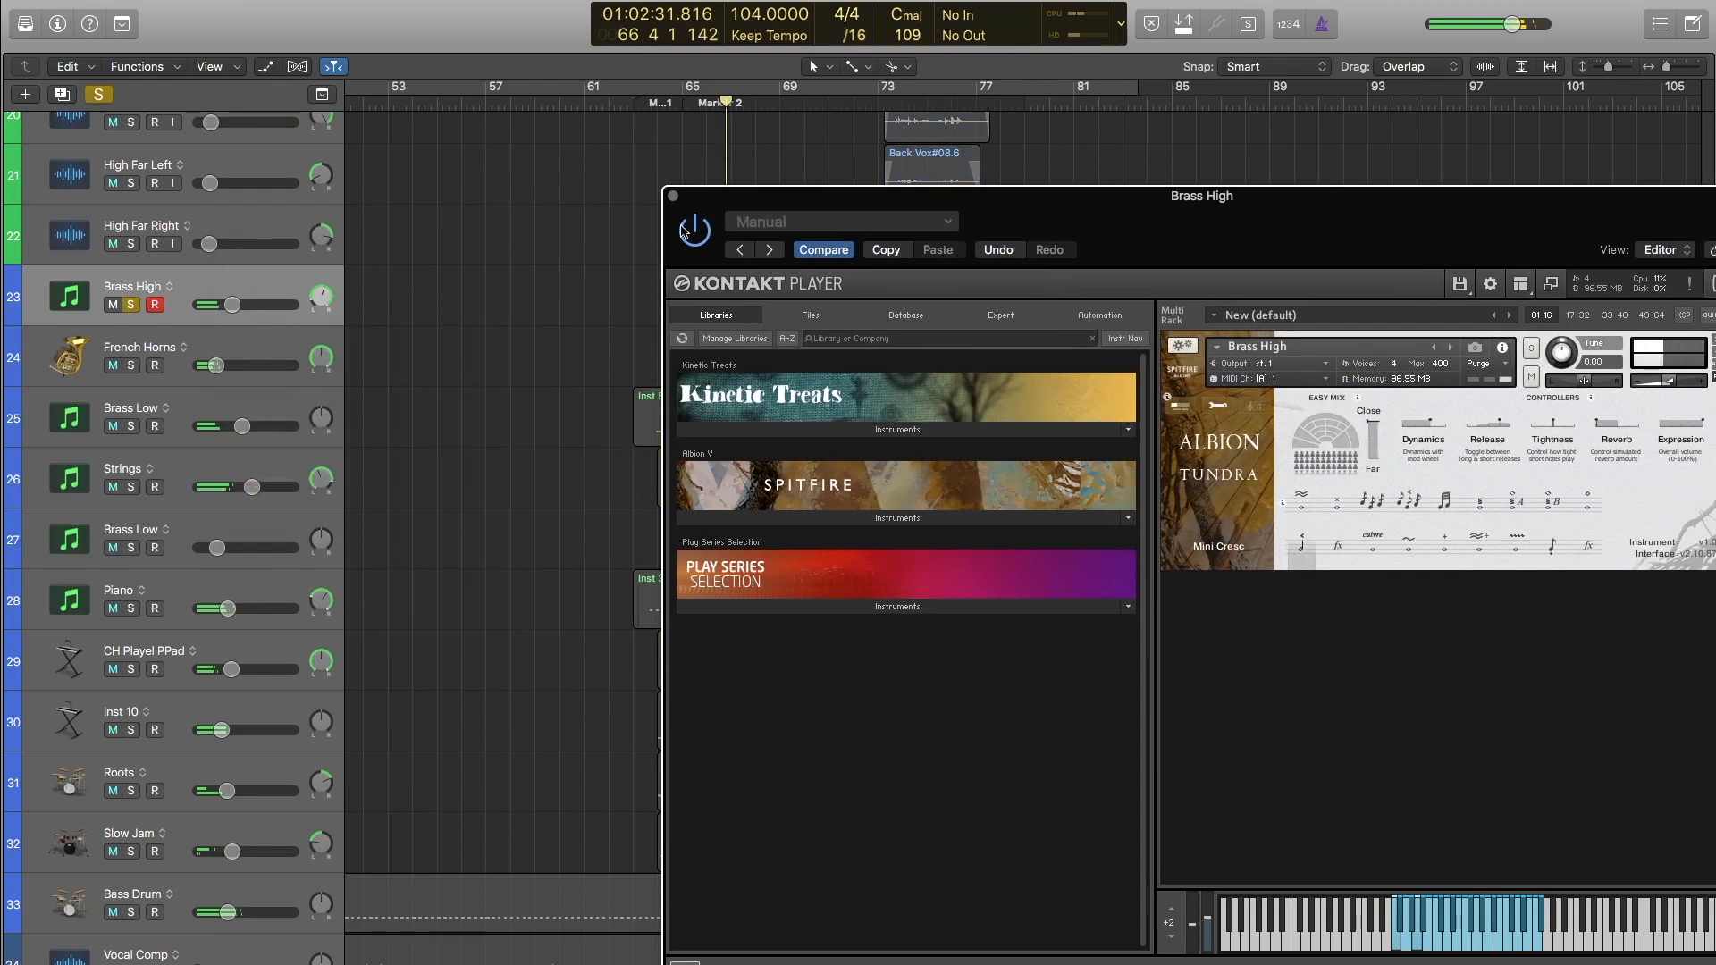
{"action": "left_click", "coordinate": [674, 193]}
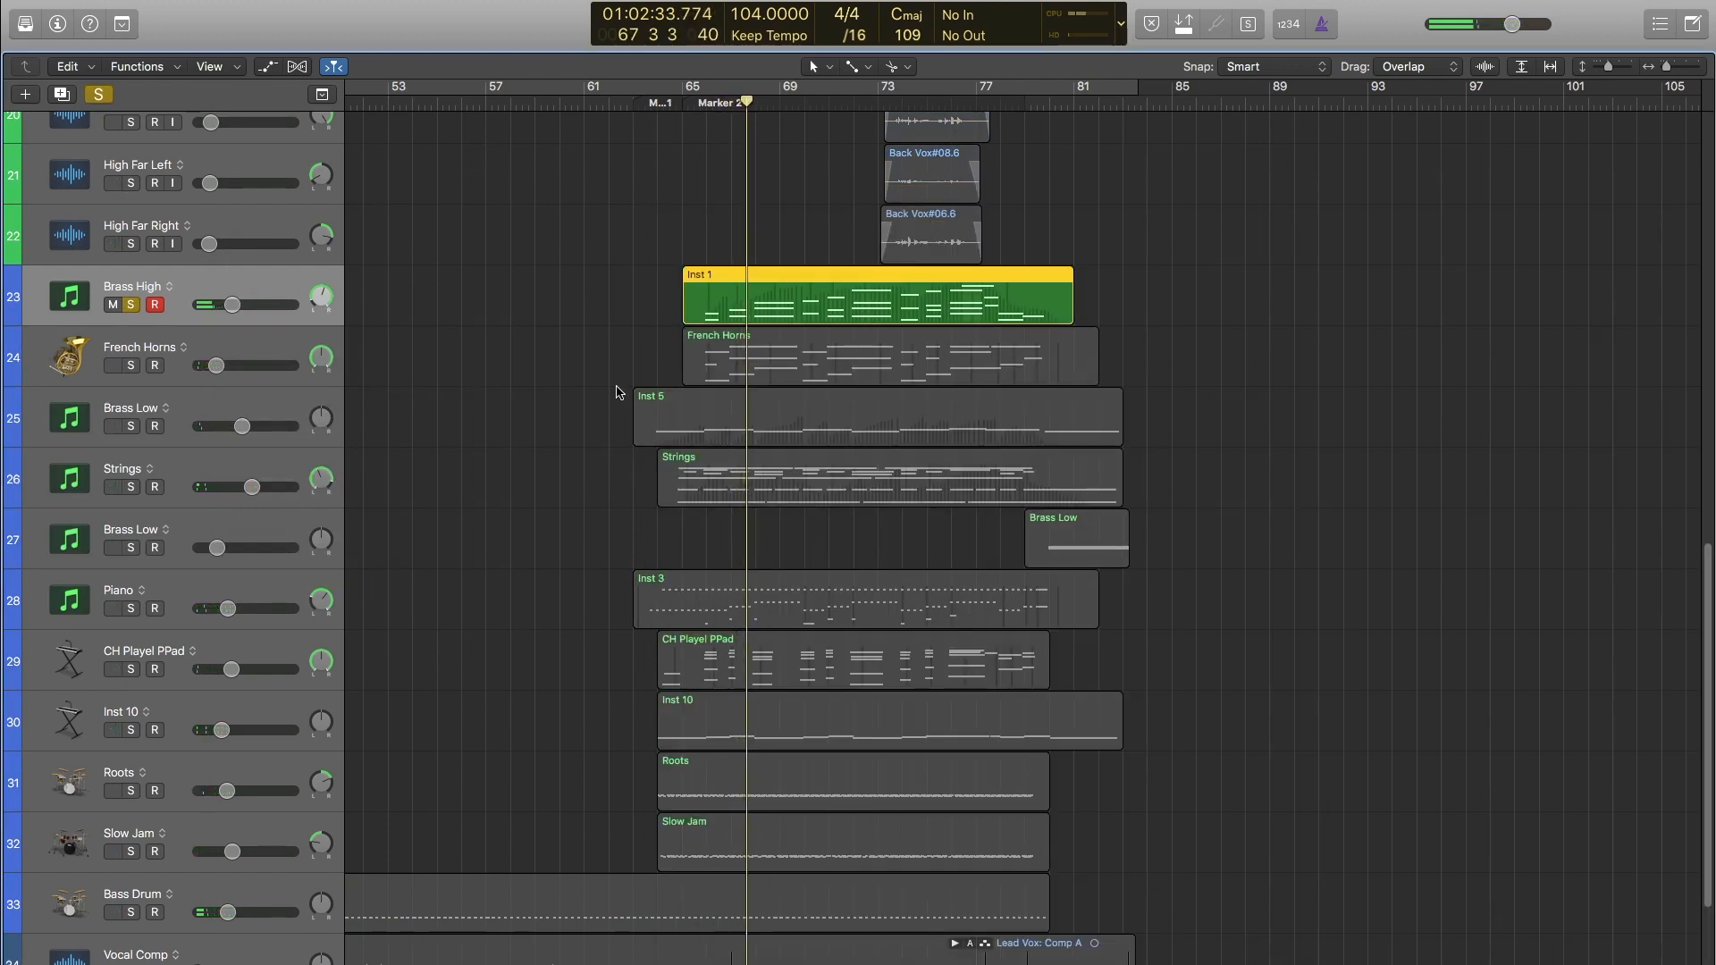
Open the Brass High track's Inst 1 region in the Piano Roll and enlarge the editor.
{"action": "key", "text": "super+Right"}
{"action": "key", "text": "super+Right"}
{"action": "scroll", "coordinate": [607, 344], "scroll_direction": "up", "scroll_amount": 3}
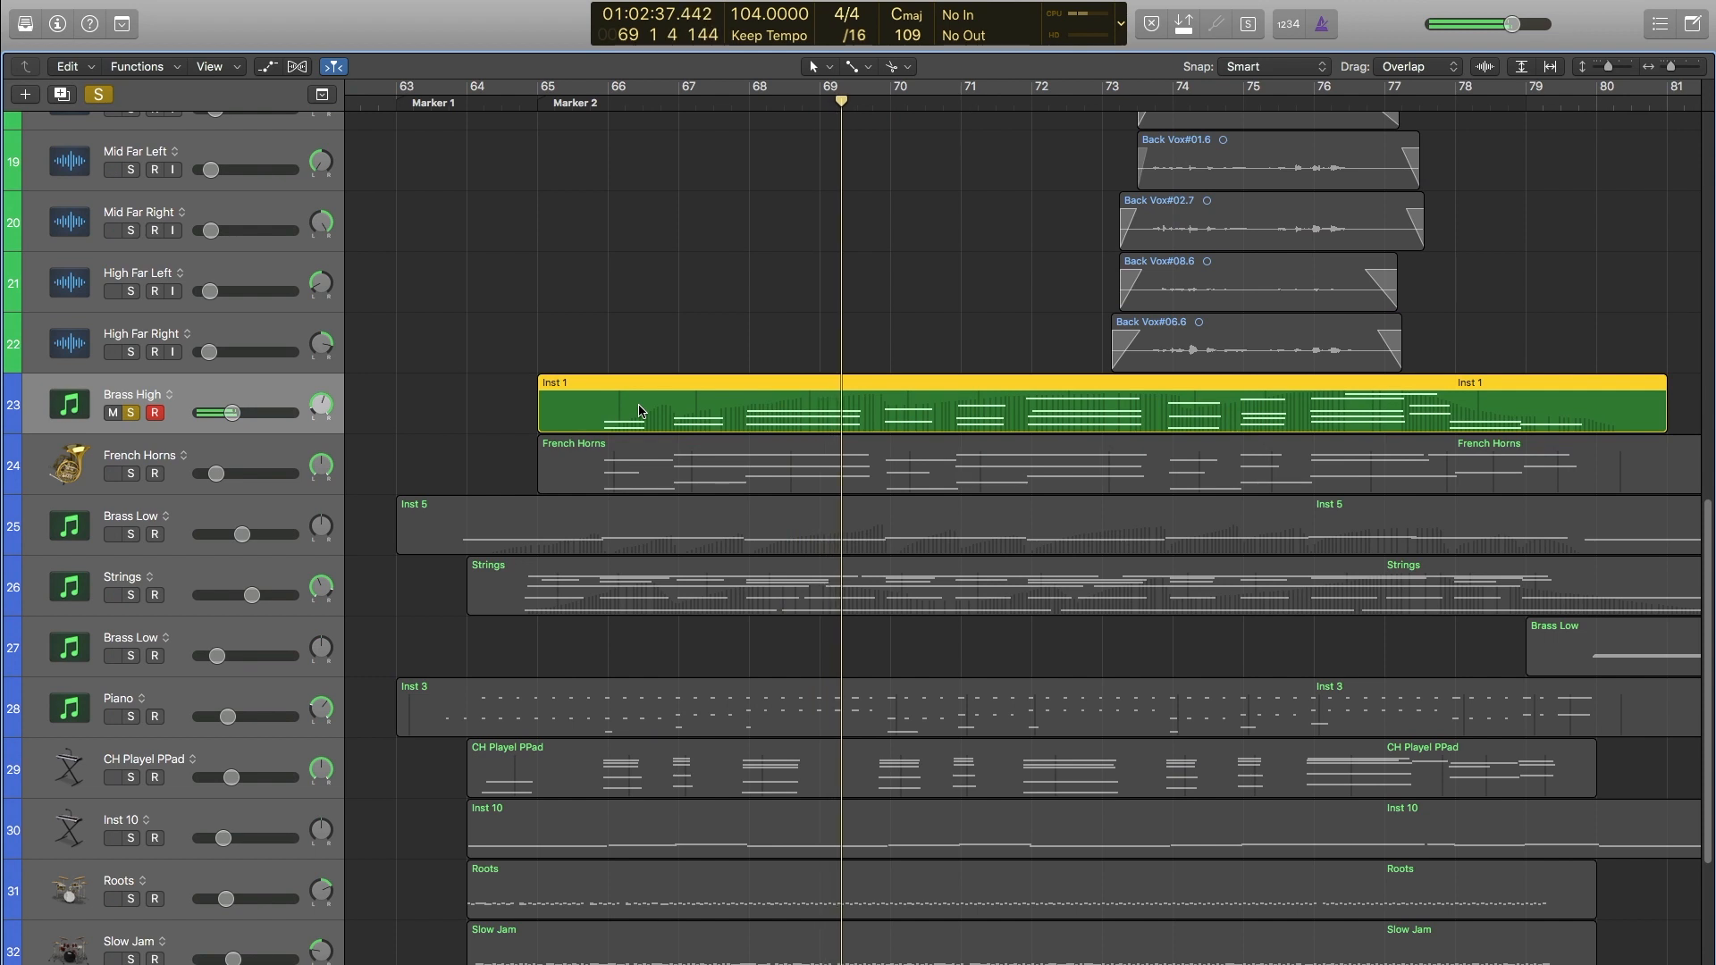
{"action": "double_click", "coordinate": [639, 411]}
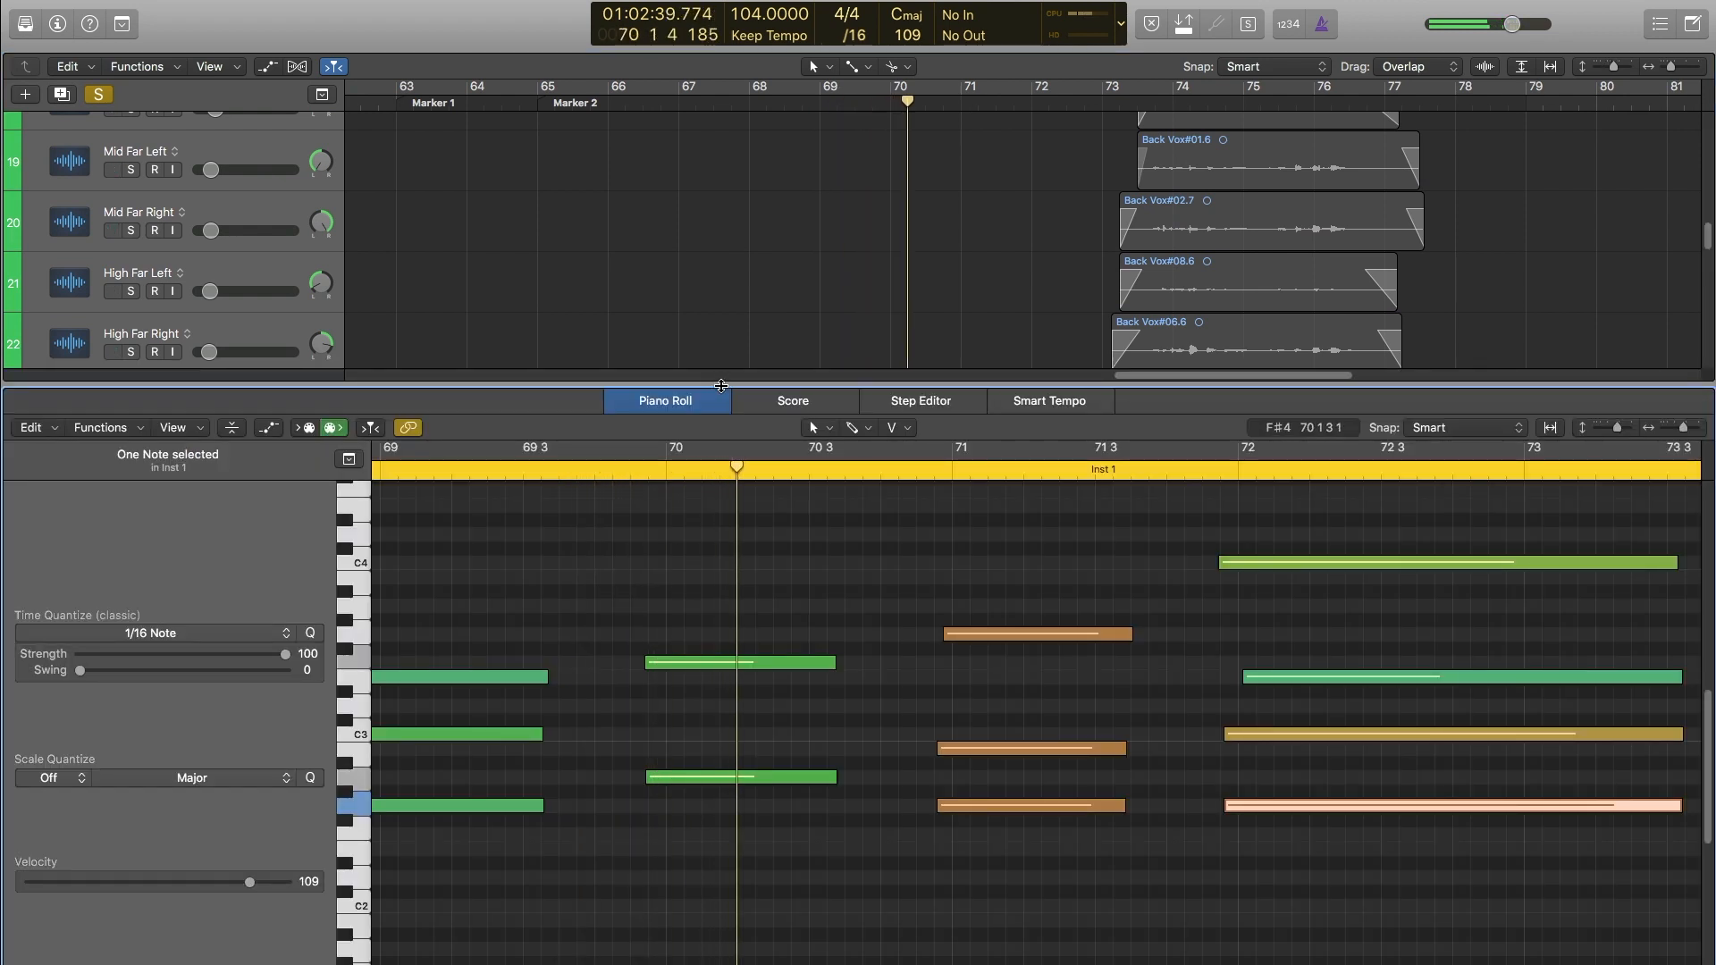
{"action": "left_click_drag", "start_coordinate": [747, 313], "coordinate": [748, 286]}
Examine the Inst 1 region's notes across its full length in the Piano Roll.
{"action": "key", "text": "super+Left"}
{"action": "key", "text": "super+Left"}
{"action": "key", "text": "super+Left"}
{"action": "key", "text": "super+Left"}
{"action": "key", "text": "super+Left"}
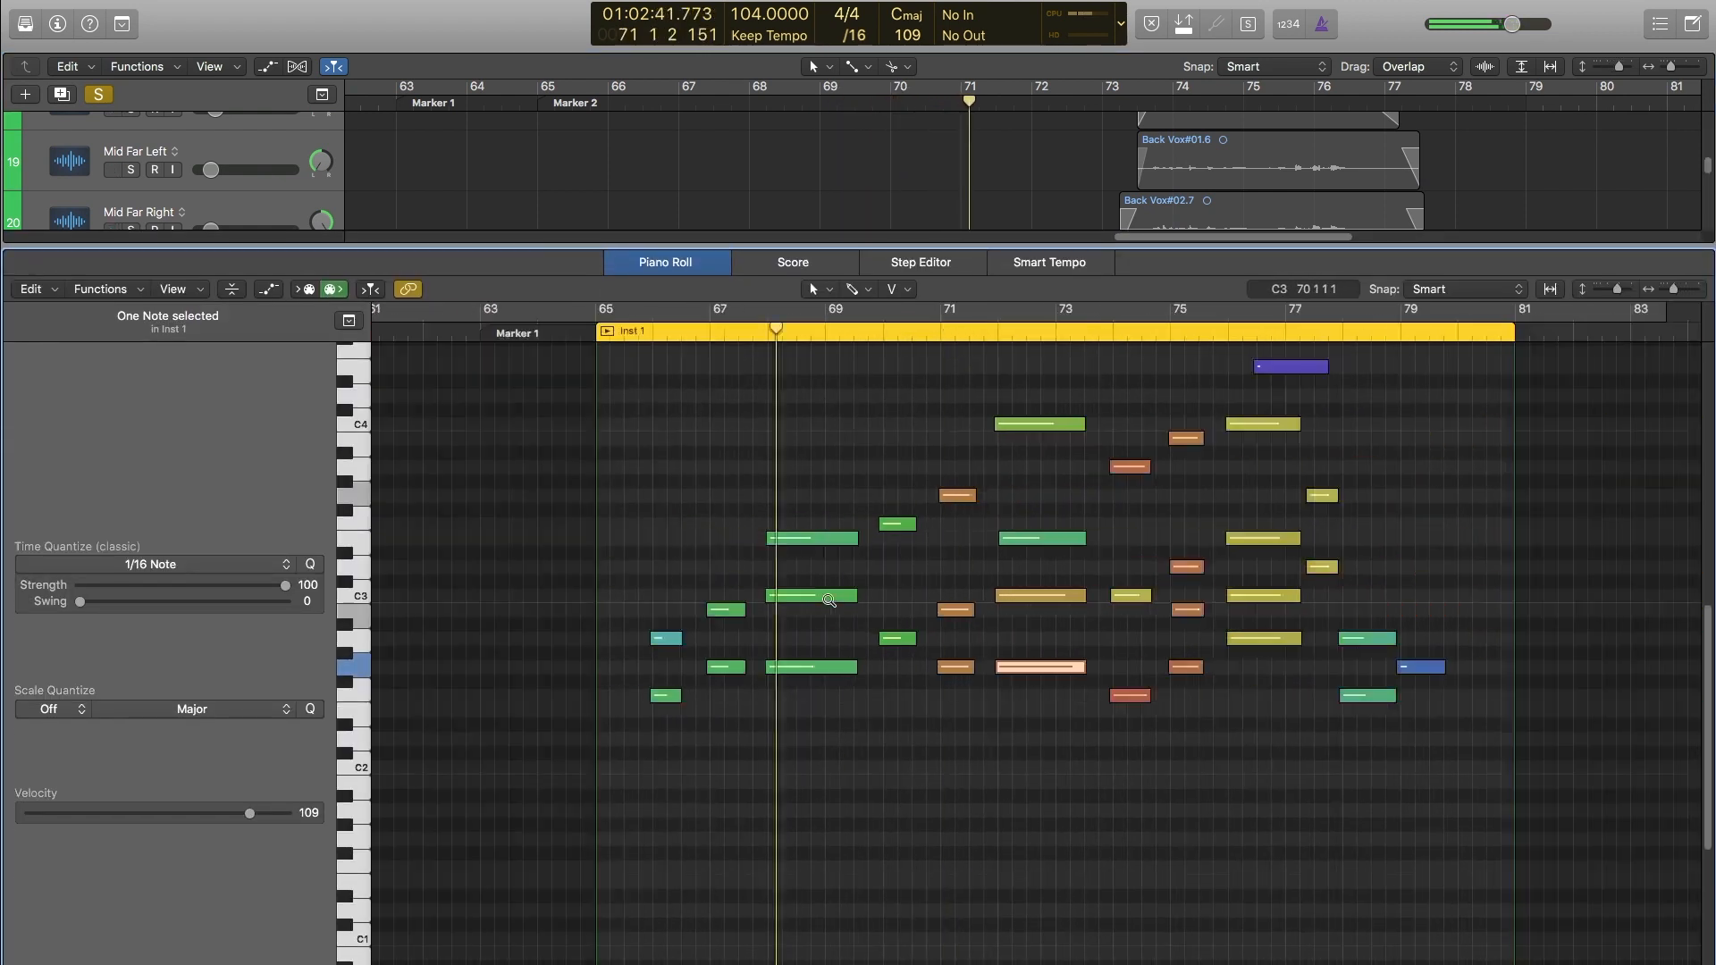
{"action": "key", "text": "super+Right"}
{"action": "key", "text": "super+Right"}
{"action": "key", "text": "super+Right"}
{"action": "scroll", "coordinate": [849, 583], "scroll_direction": "right", "scroll_amount": 5}
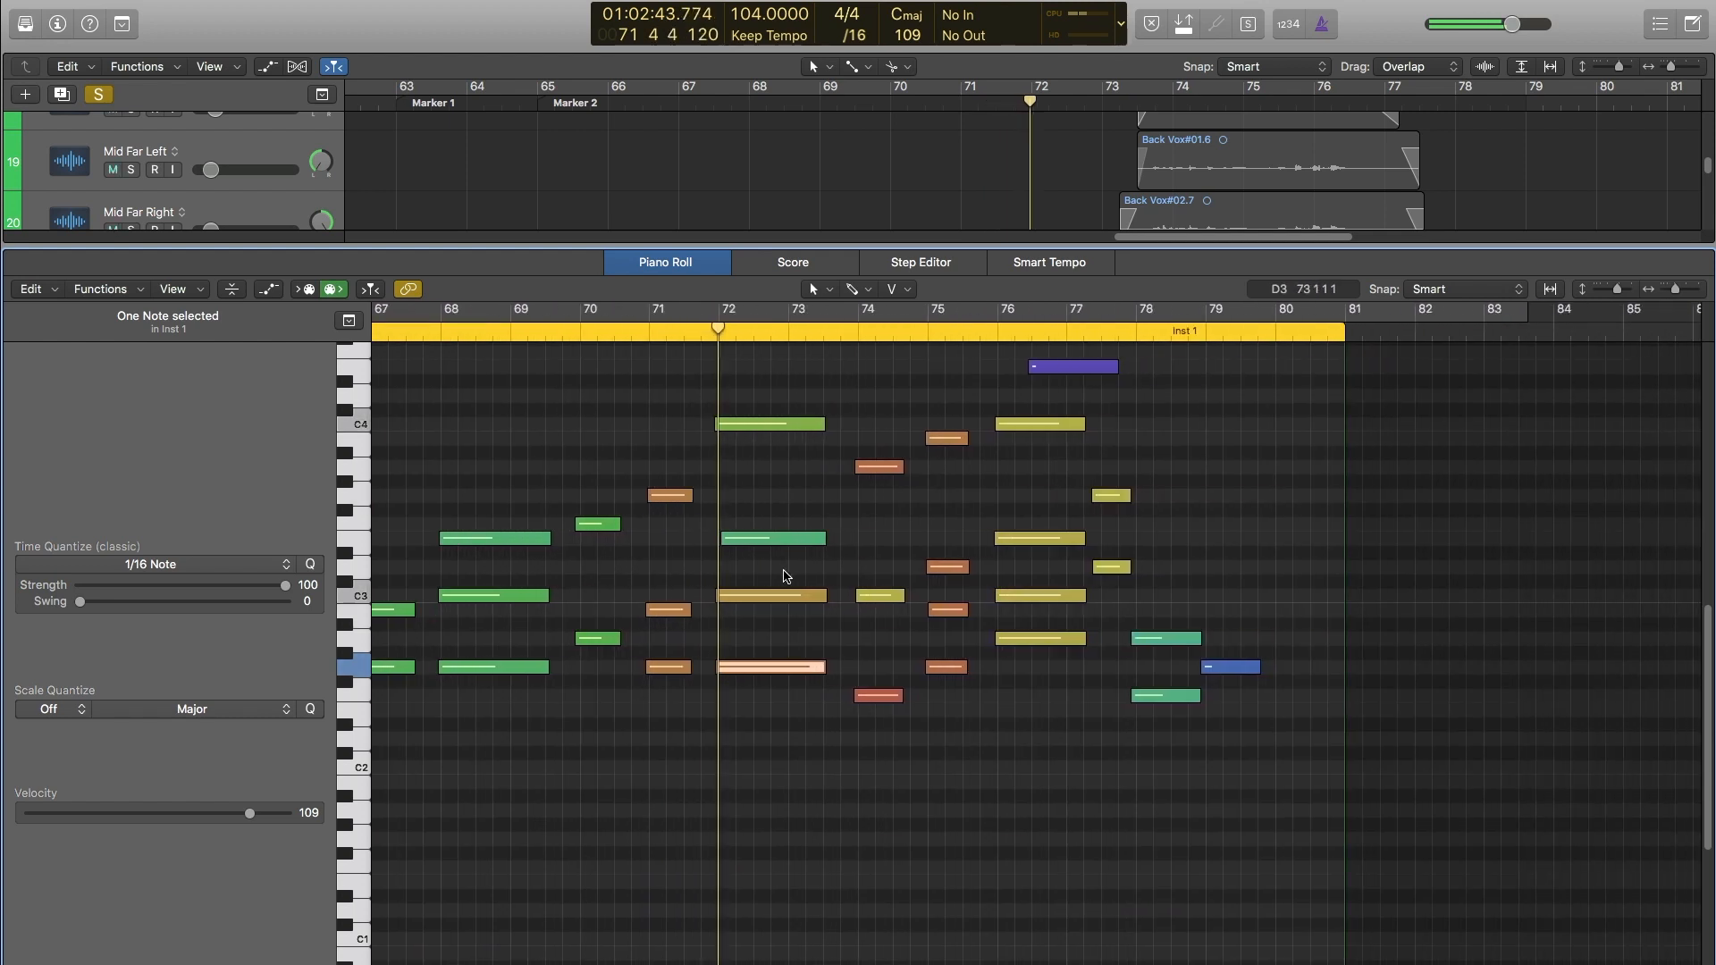
Make the Piano Roll shorter and show the volume automation area for the Inst 1 region.
{"action": "left_click_drag", "start_coordinate": [850, 249], "coordinate": [892, 478]}
{"action": "scroll", "coordinate": [958, 324], "scroll_direction": "down", "scroll_amount": 1}
{"action": "scroll", "coordinate": [958, 324], "scroll_direction": "down", "scroll_amount": 1}
{"action": "scroll", "coordinate": [958, 324], "scroll_direction": "right", "scroll_amount": 3}
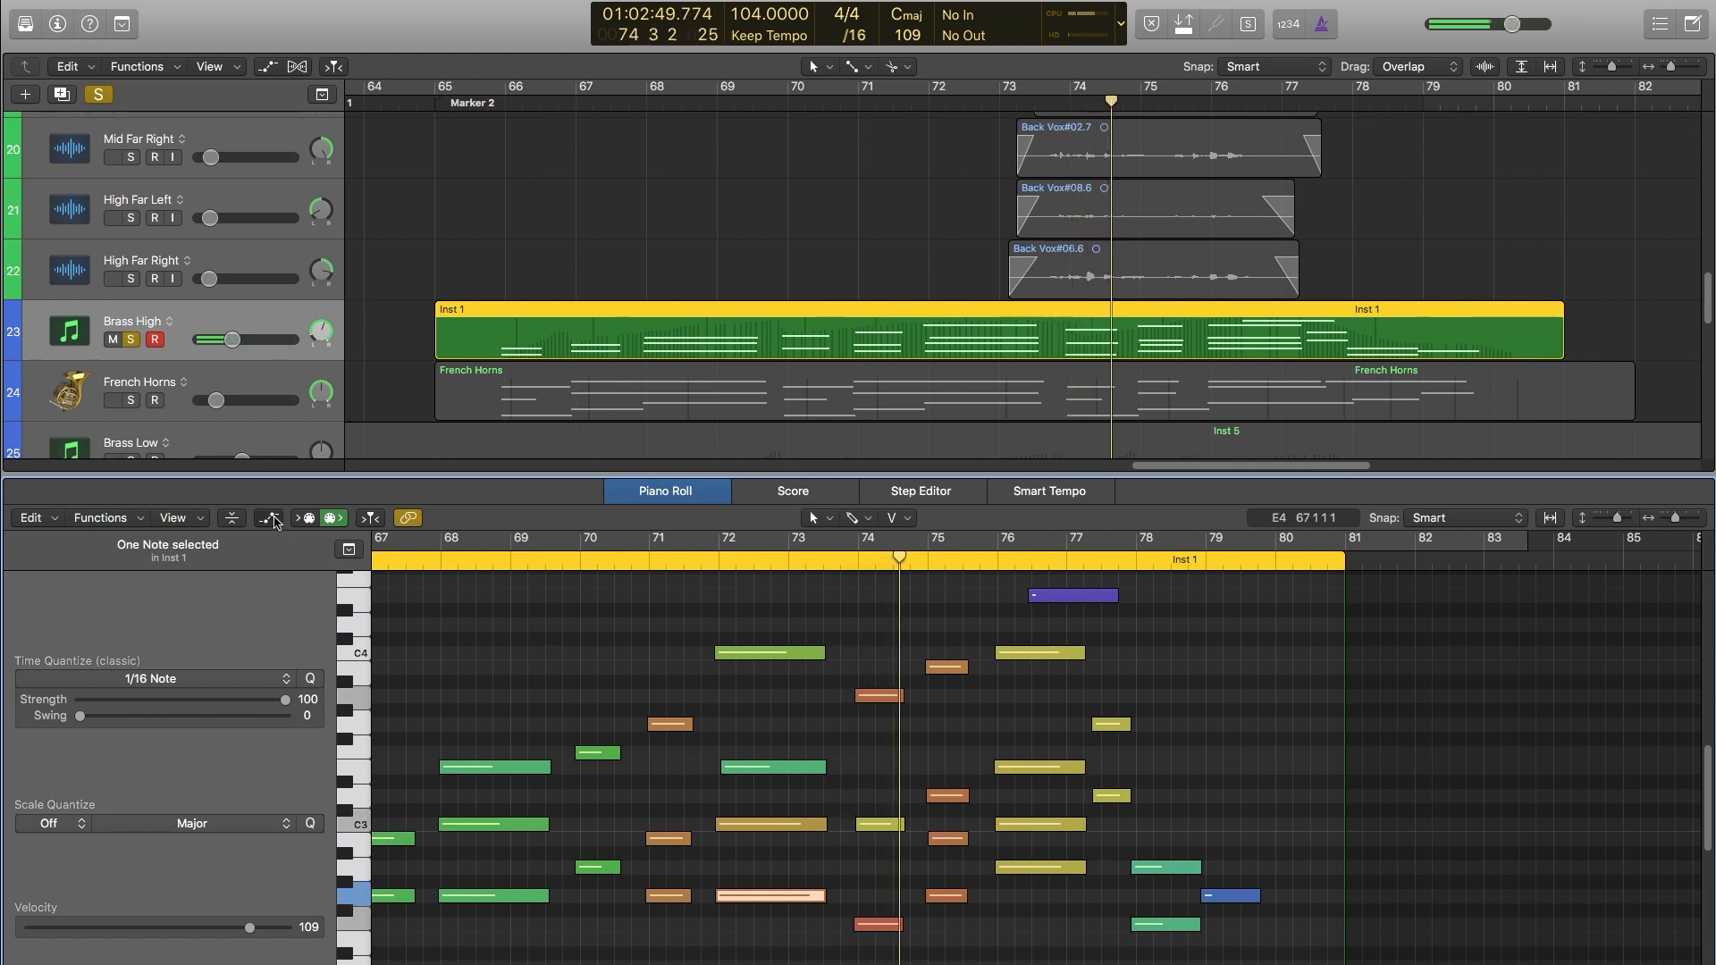
{"action": "key", "text": "a"}
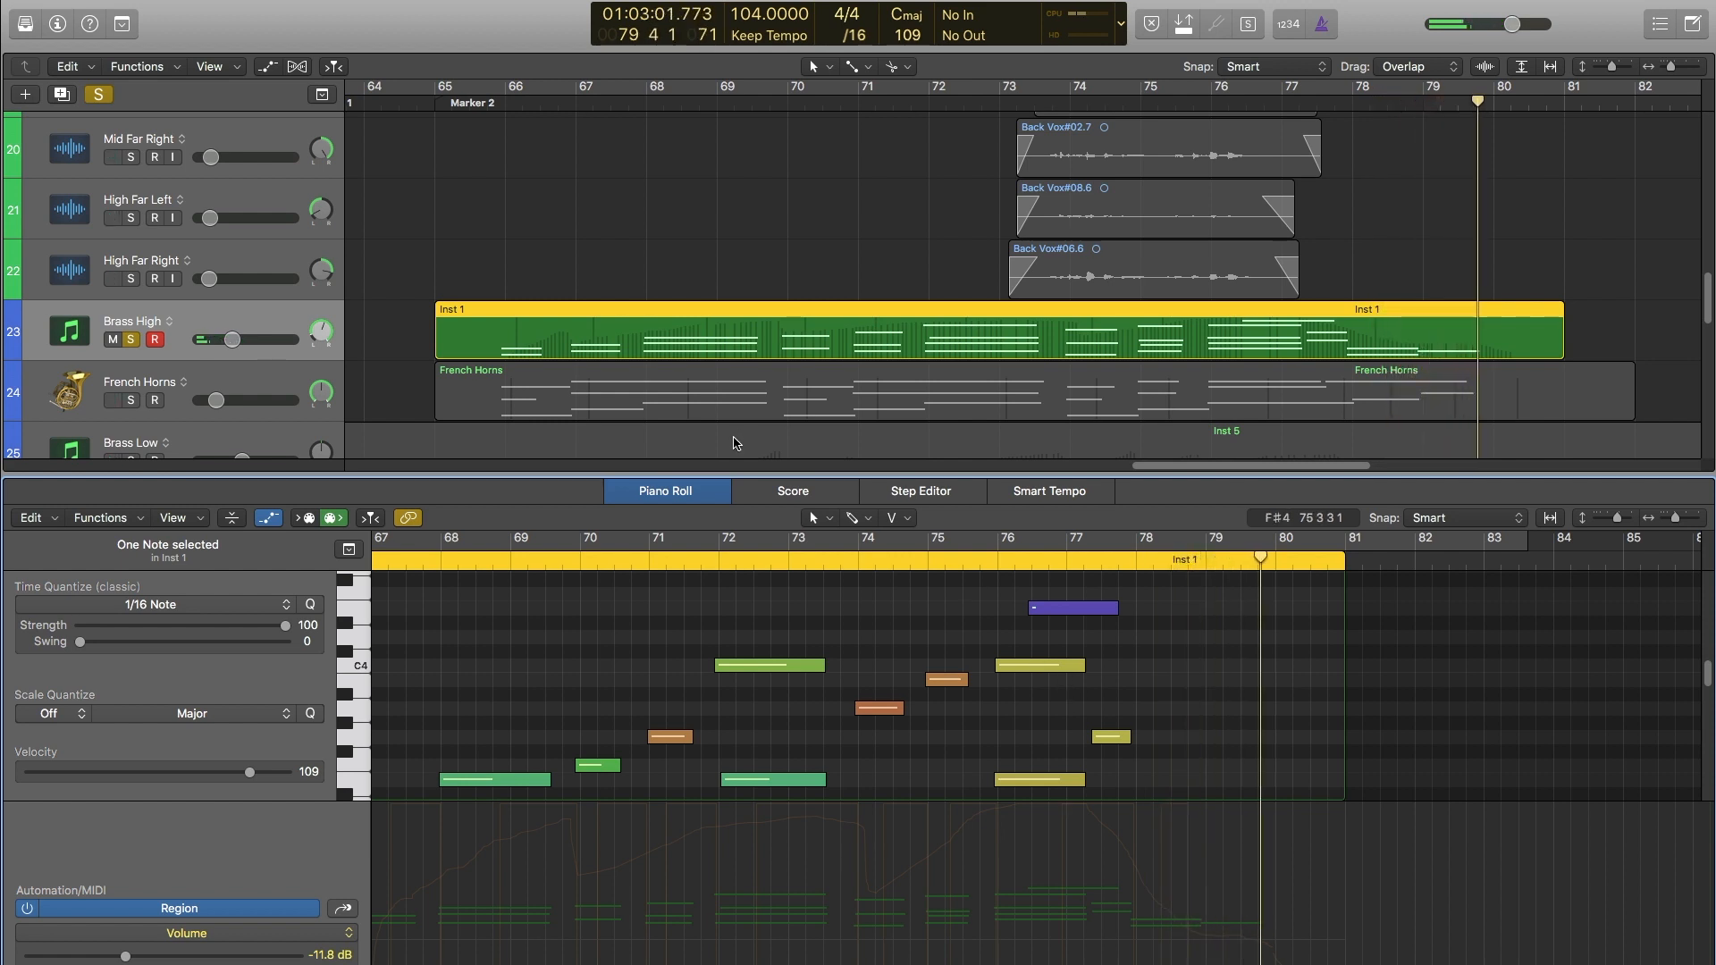
Solo French Horns alongside Brass High, and switch the Brass High solo off and on to compare the two.
{"action": "scroll", "coordinate": [393, 295], "scroll_direction": "down", "scroll_amount": 2}
{"action": "left_click", "coordinate": [131, 312]}
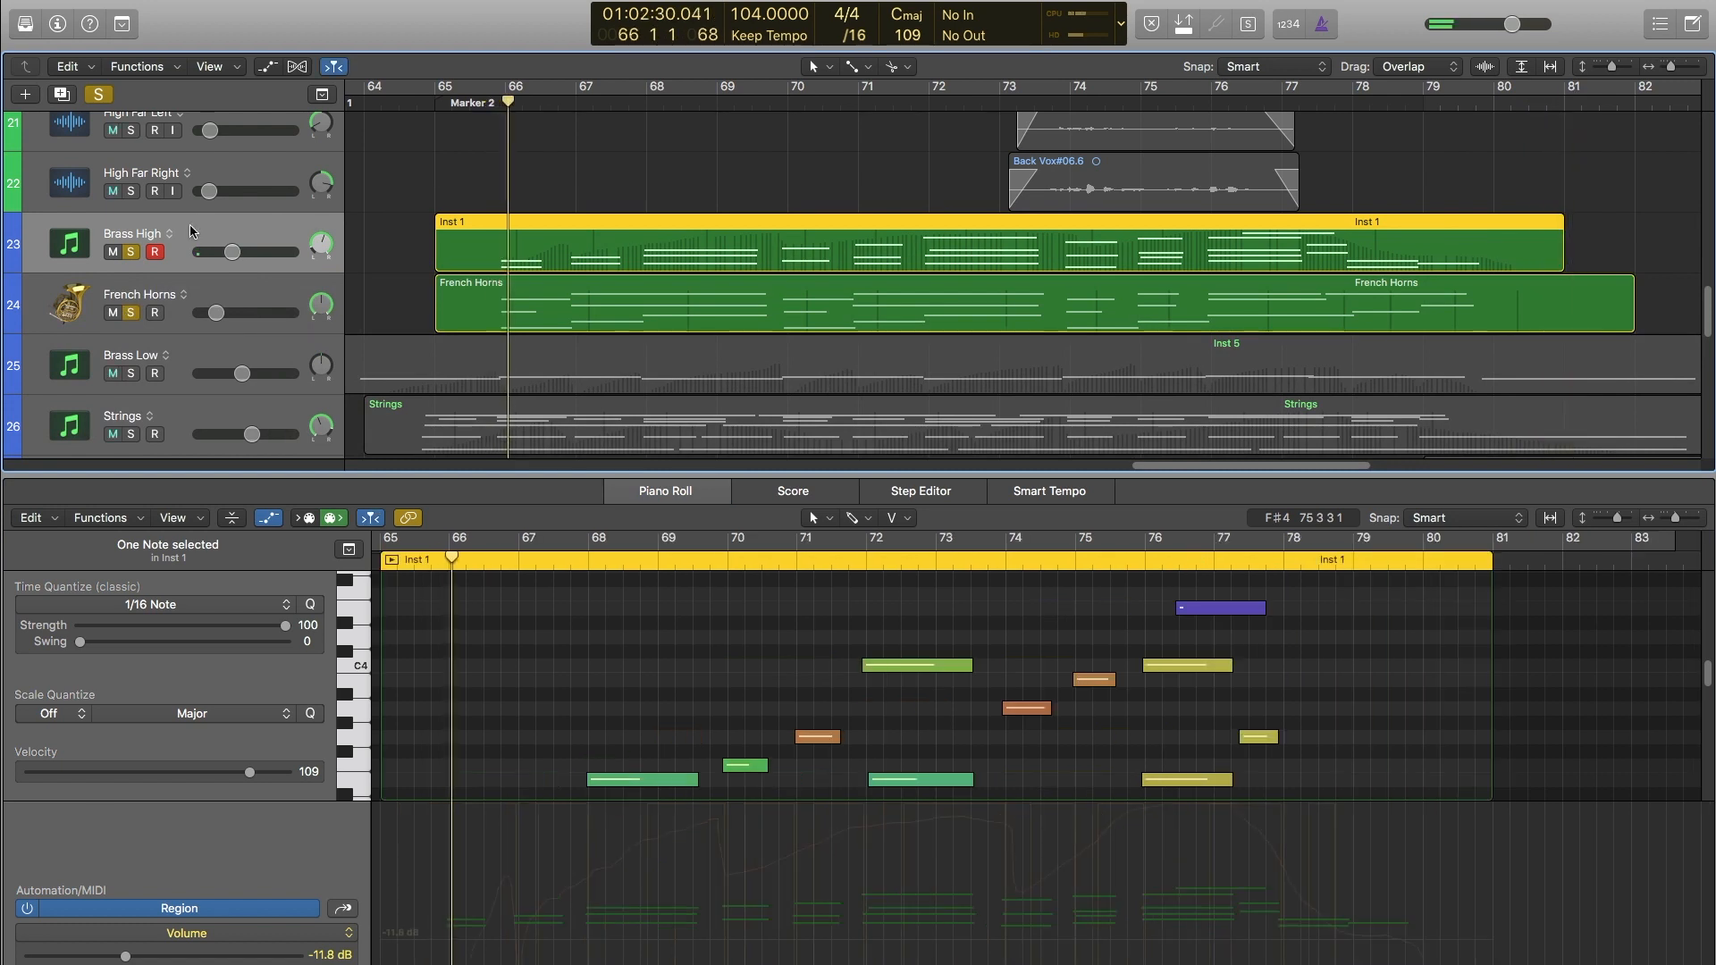
{"action": "left_click", "coordinate": [130, 252]}
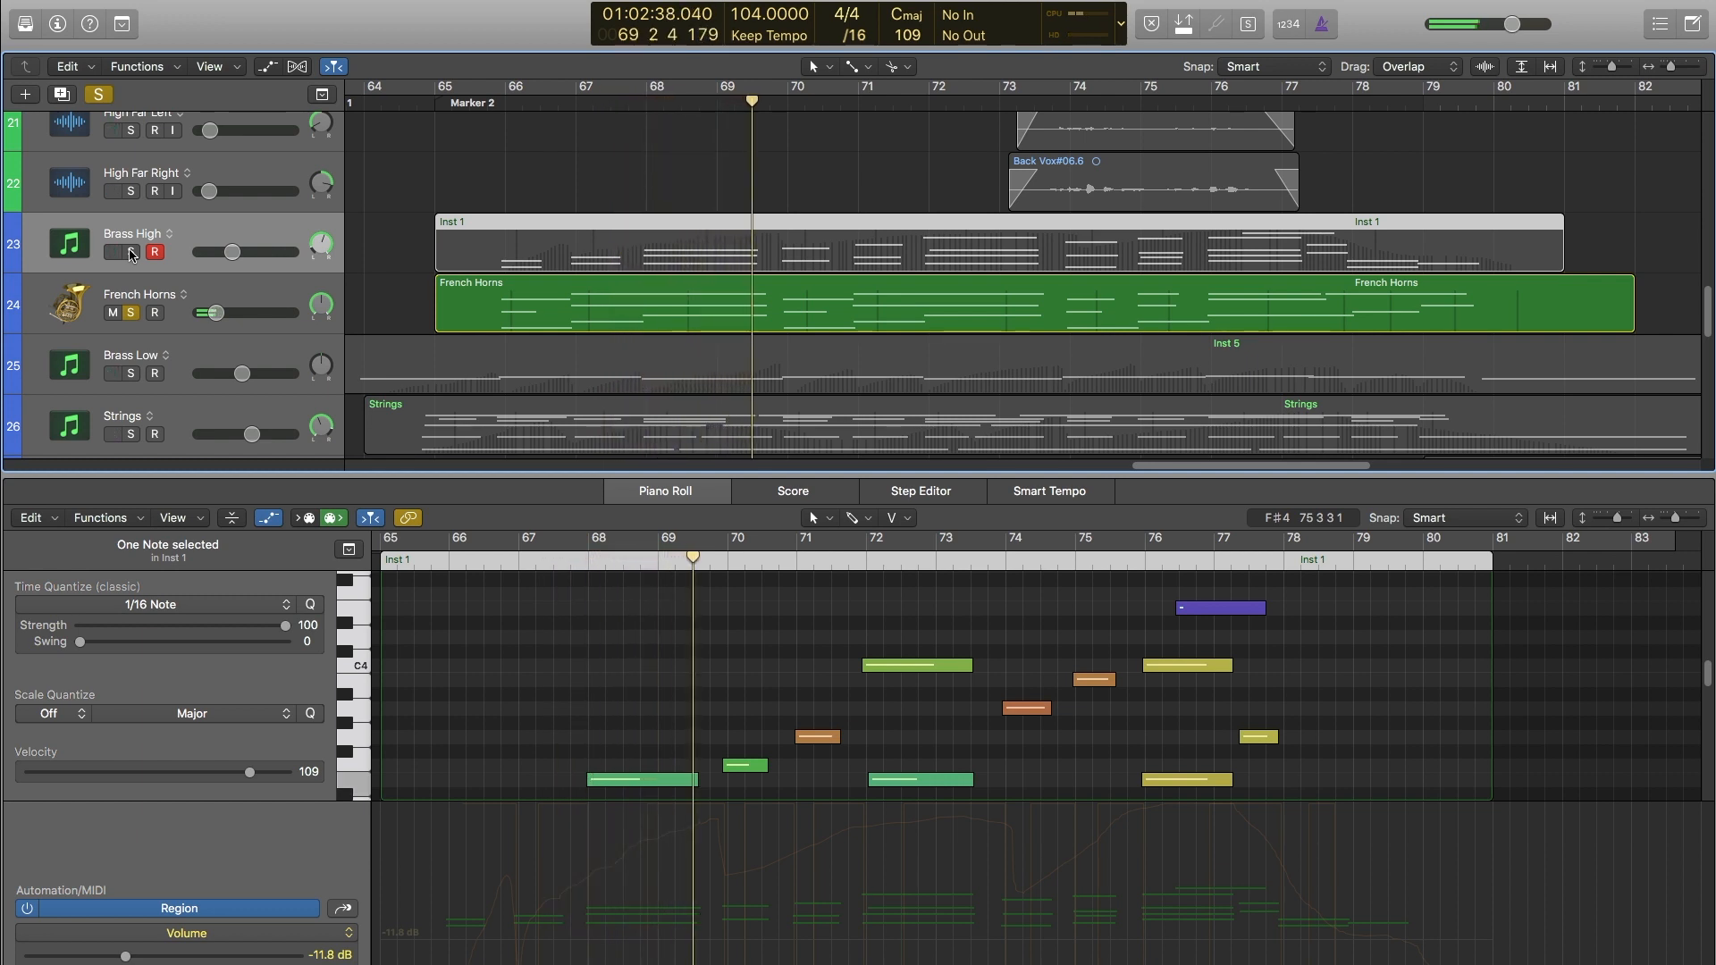
{"action": "left_click", "coordinate": [132, 254]}
Add the Brass Low track below French Horns to the solo and listen to the three brass layers together.
{"action": "scroll", "coordinate": [343, 228], "scroll_direction": "down", "scroll_amount": 2}
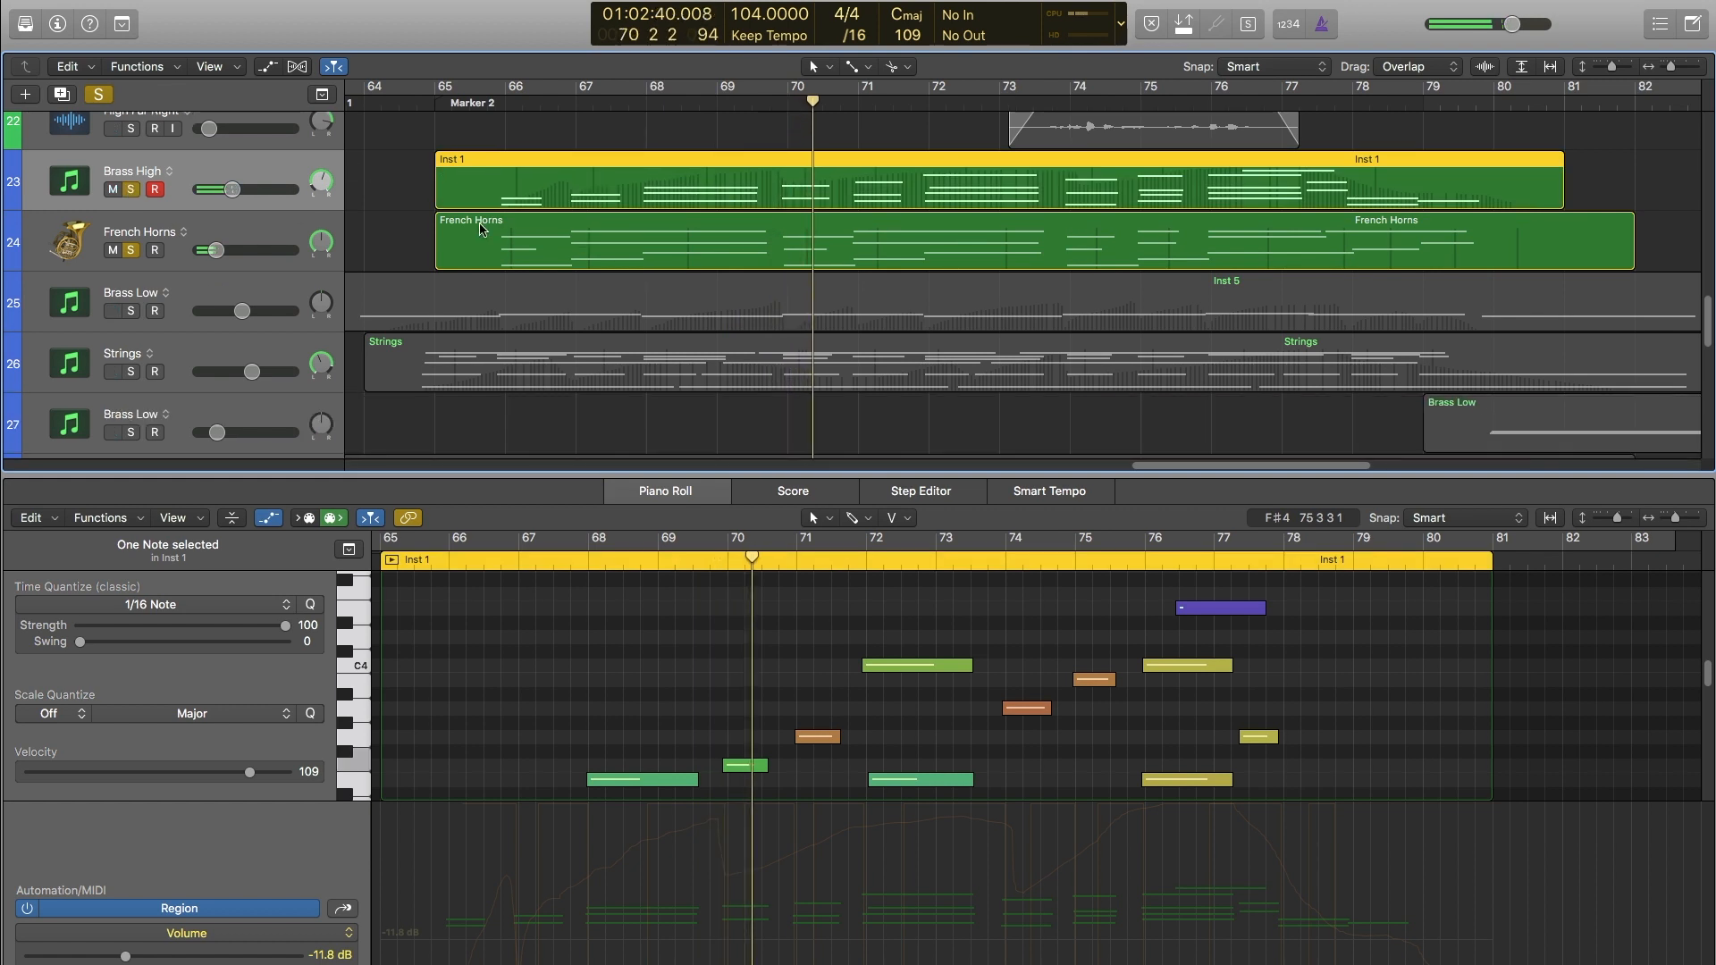
{"action": "left_click", "coordinate": [131, 311]}
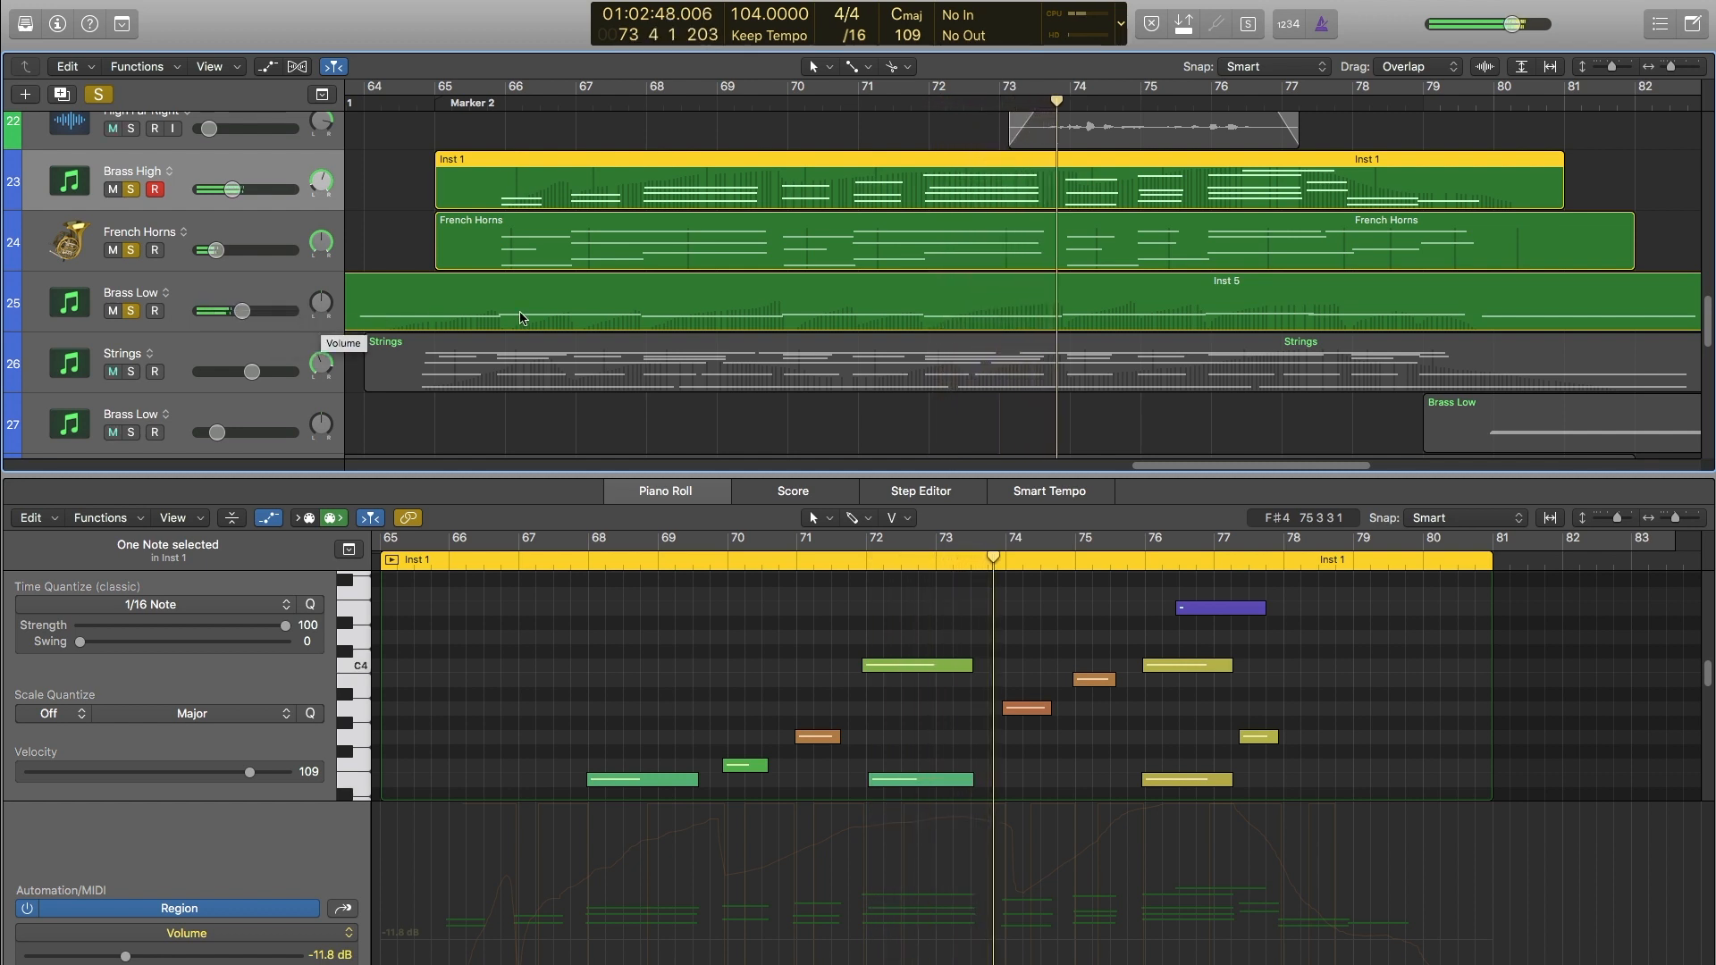
{"action": "scroll", "coordinate": [742, 294], "scroll_direction": "down", "scroll_amount": 1}
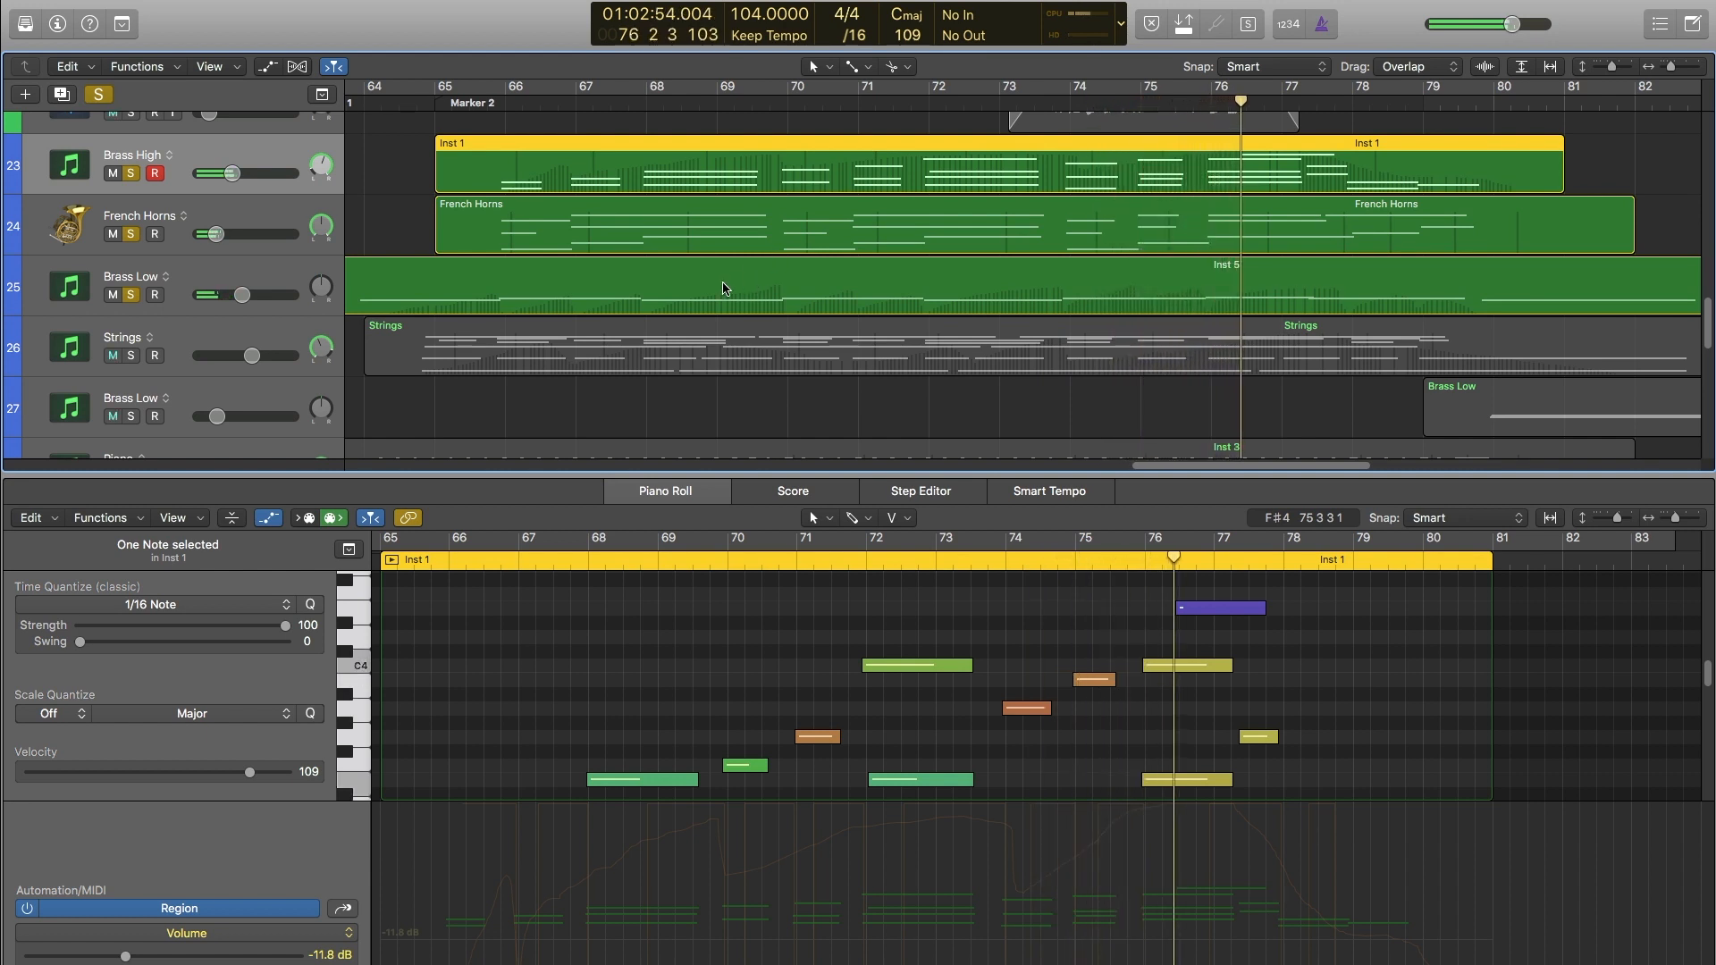
Place the playhead at bar 64 beat 4, solo Strings, and turn off the solo on Brass Low, French Horns and Brass High.
{"action": "left_click", "coordinate": [416, 109]}
{"action": "left_click", "coordinate": [132, 356]}
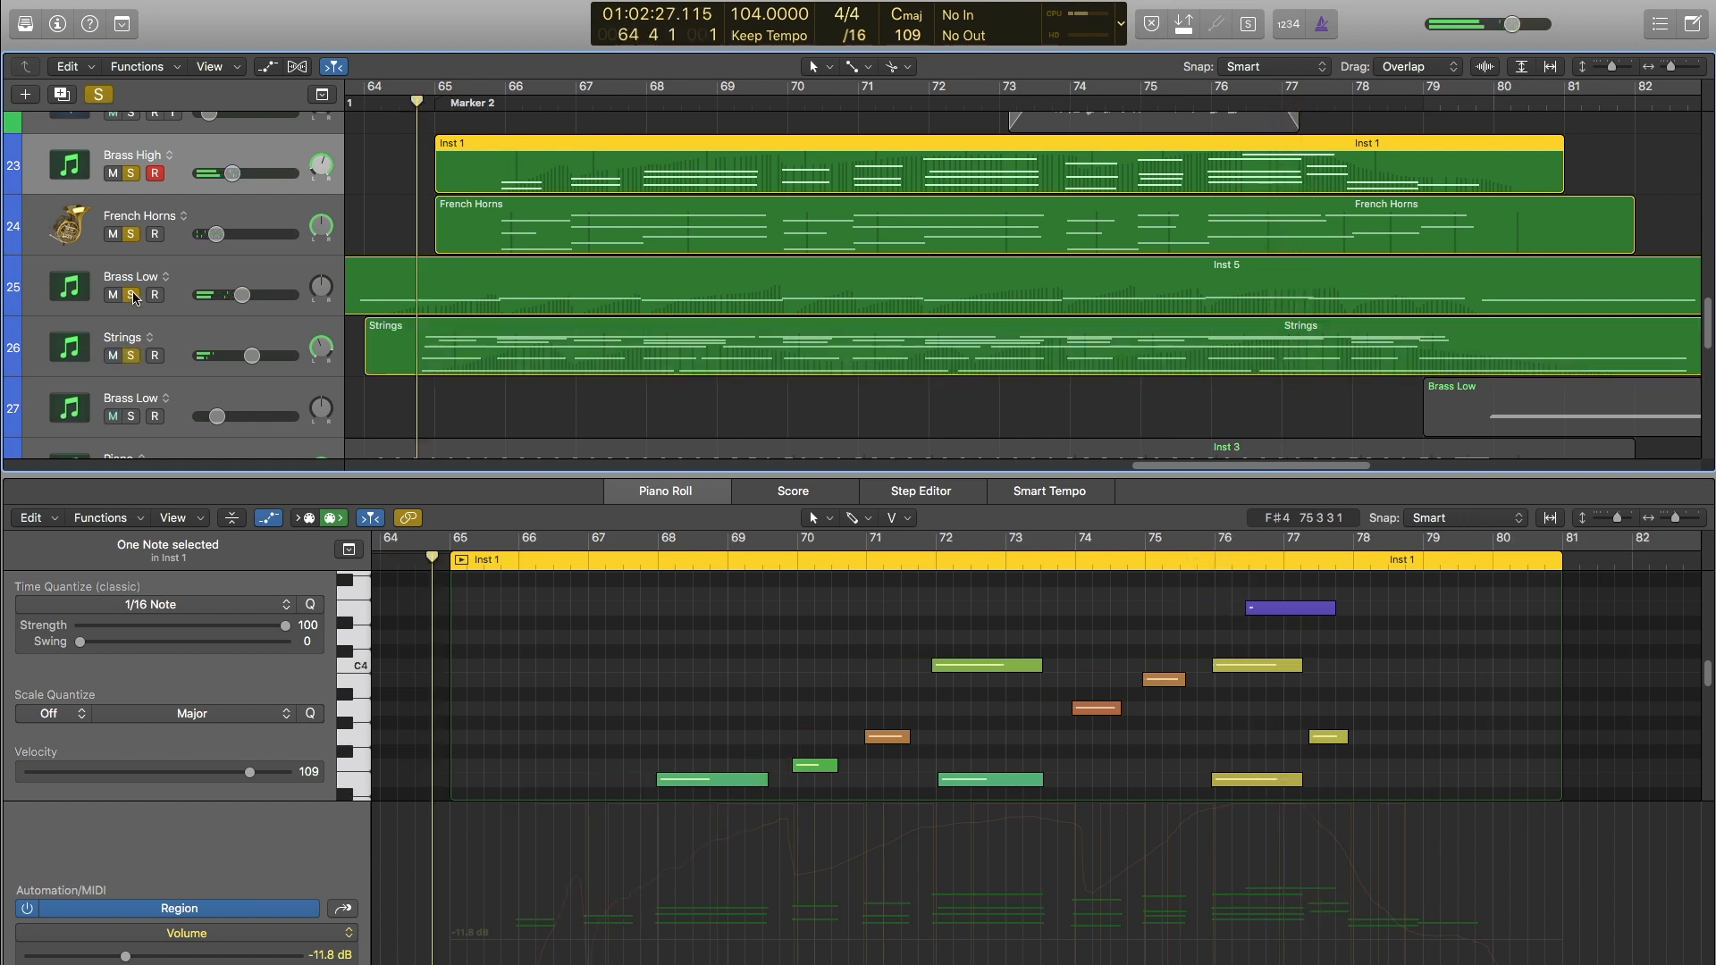
{"action": "left_click", "coordinate": [132, 295]}
{"action": "left_click", "coordinate": [131, 234]}
{"action": "left_click", "coordinate": [130, 174]}
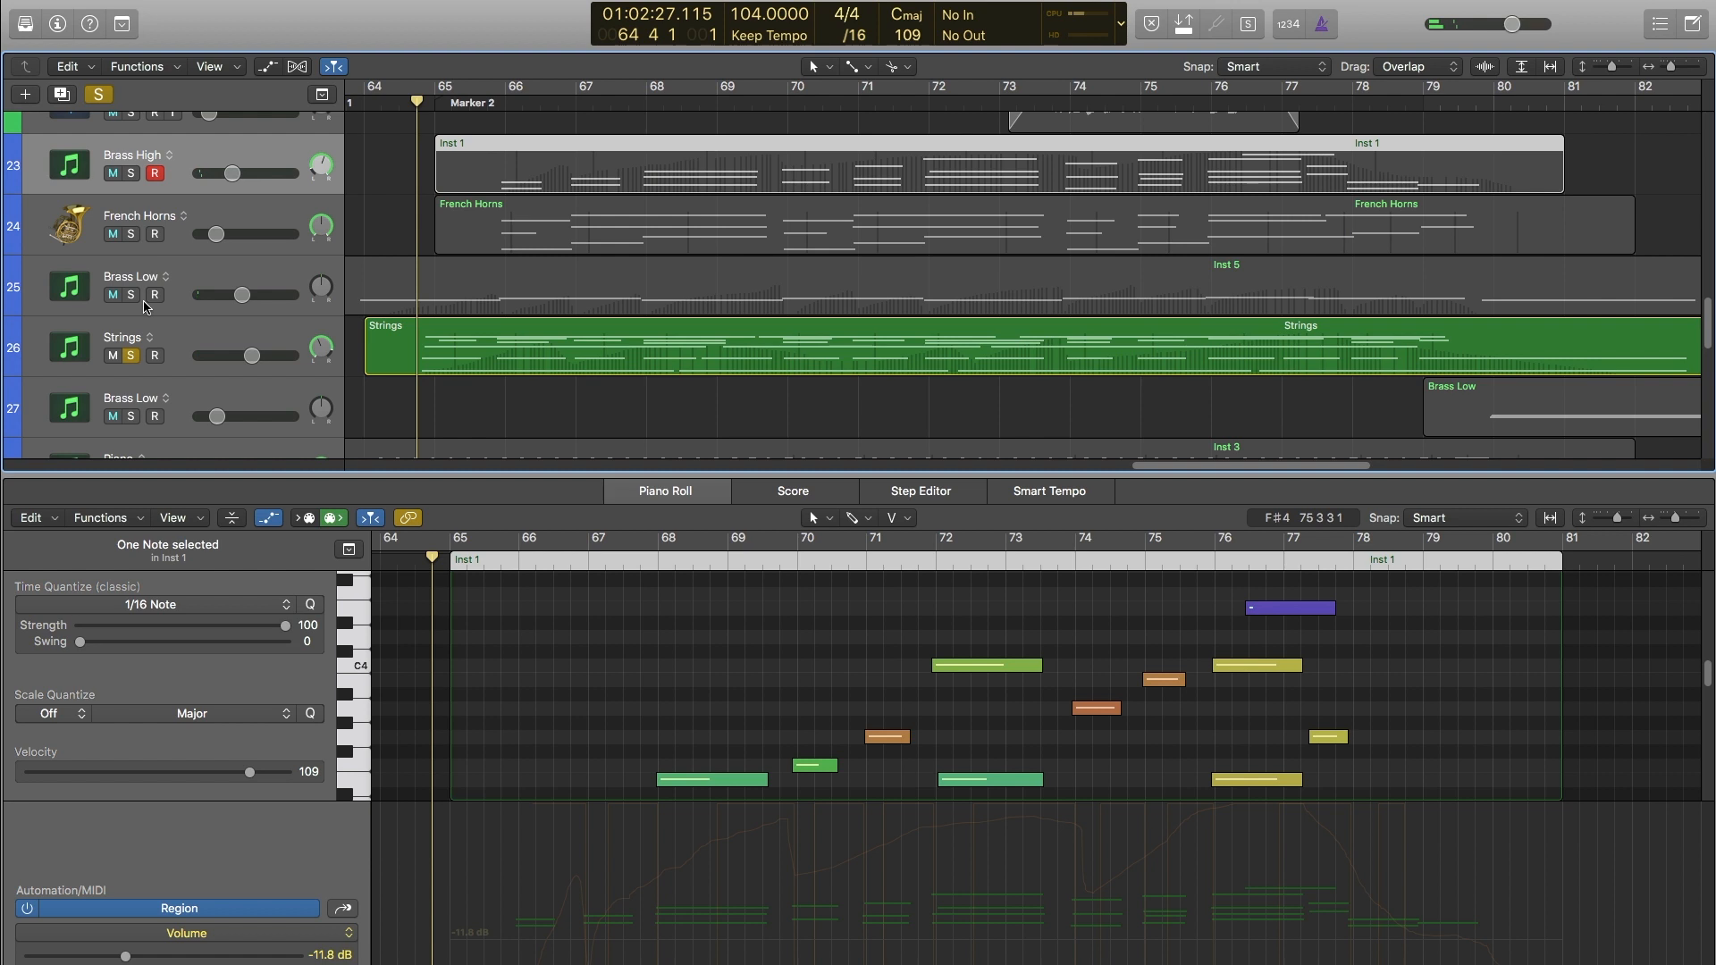
Select the Strings track, start playback, and enlarge the Piano Roll to show the Strings region's notes.
{"action": "left_click", "coordinate": [216, 329]}
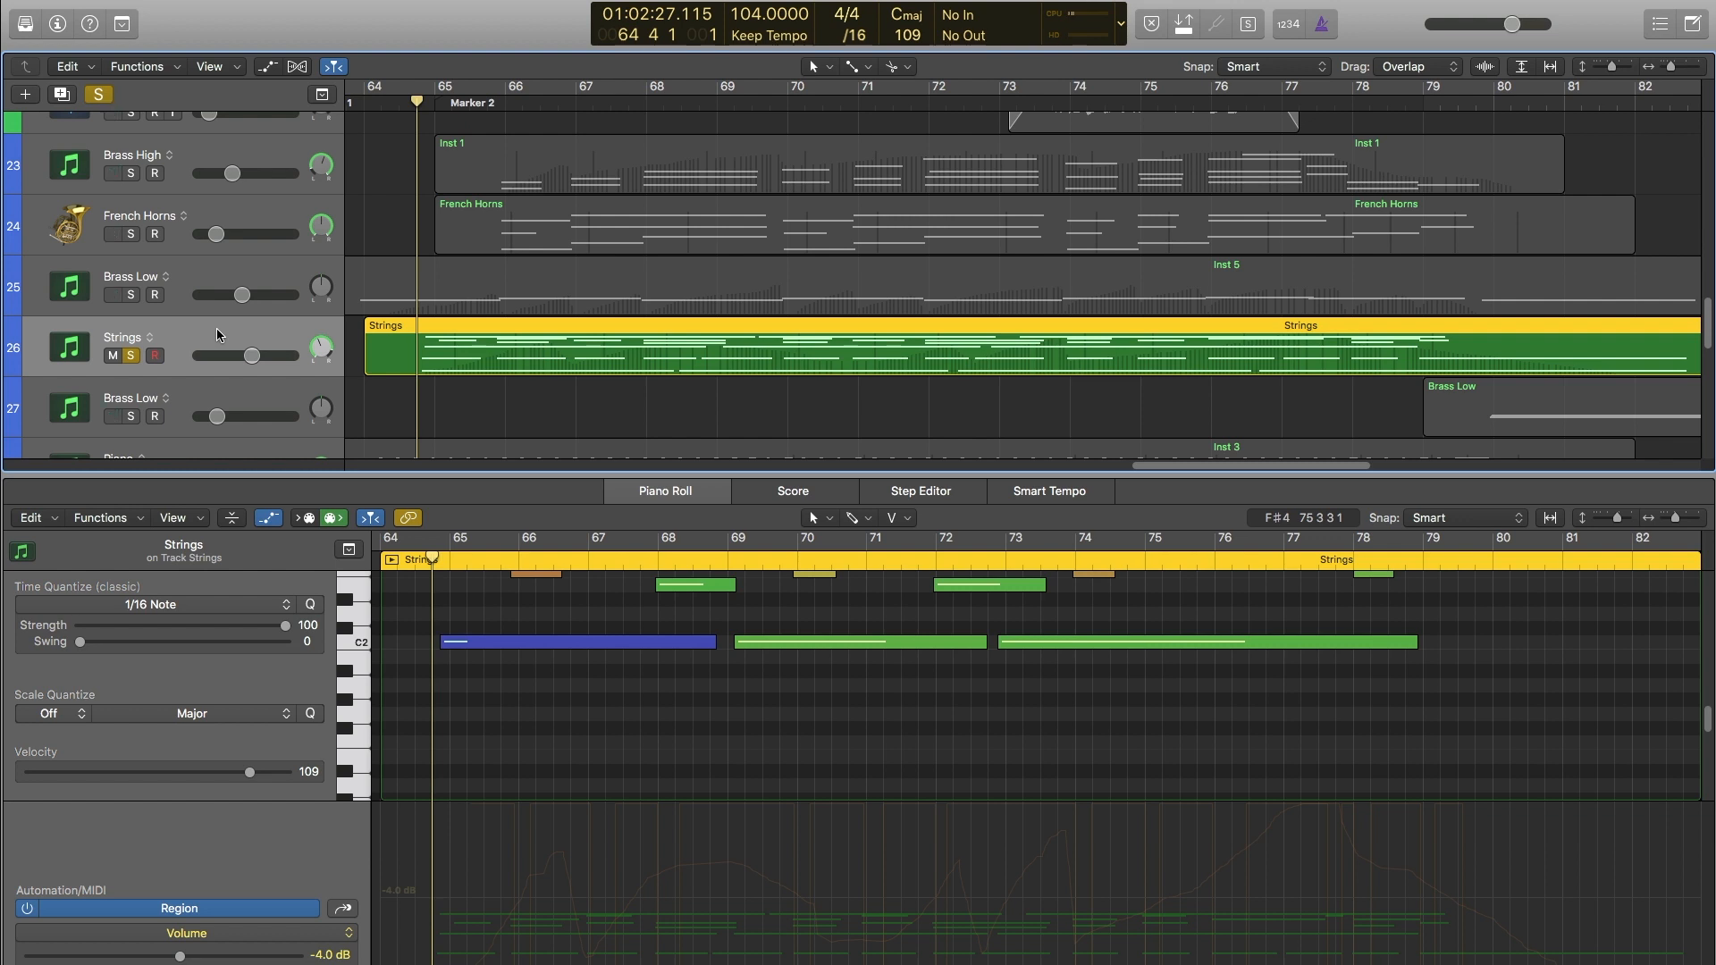
{"action": "key", "text": "space"}
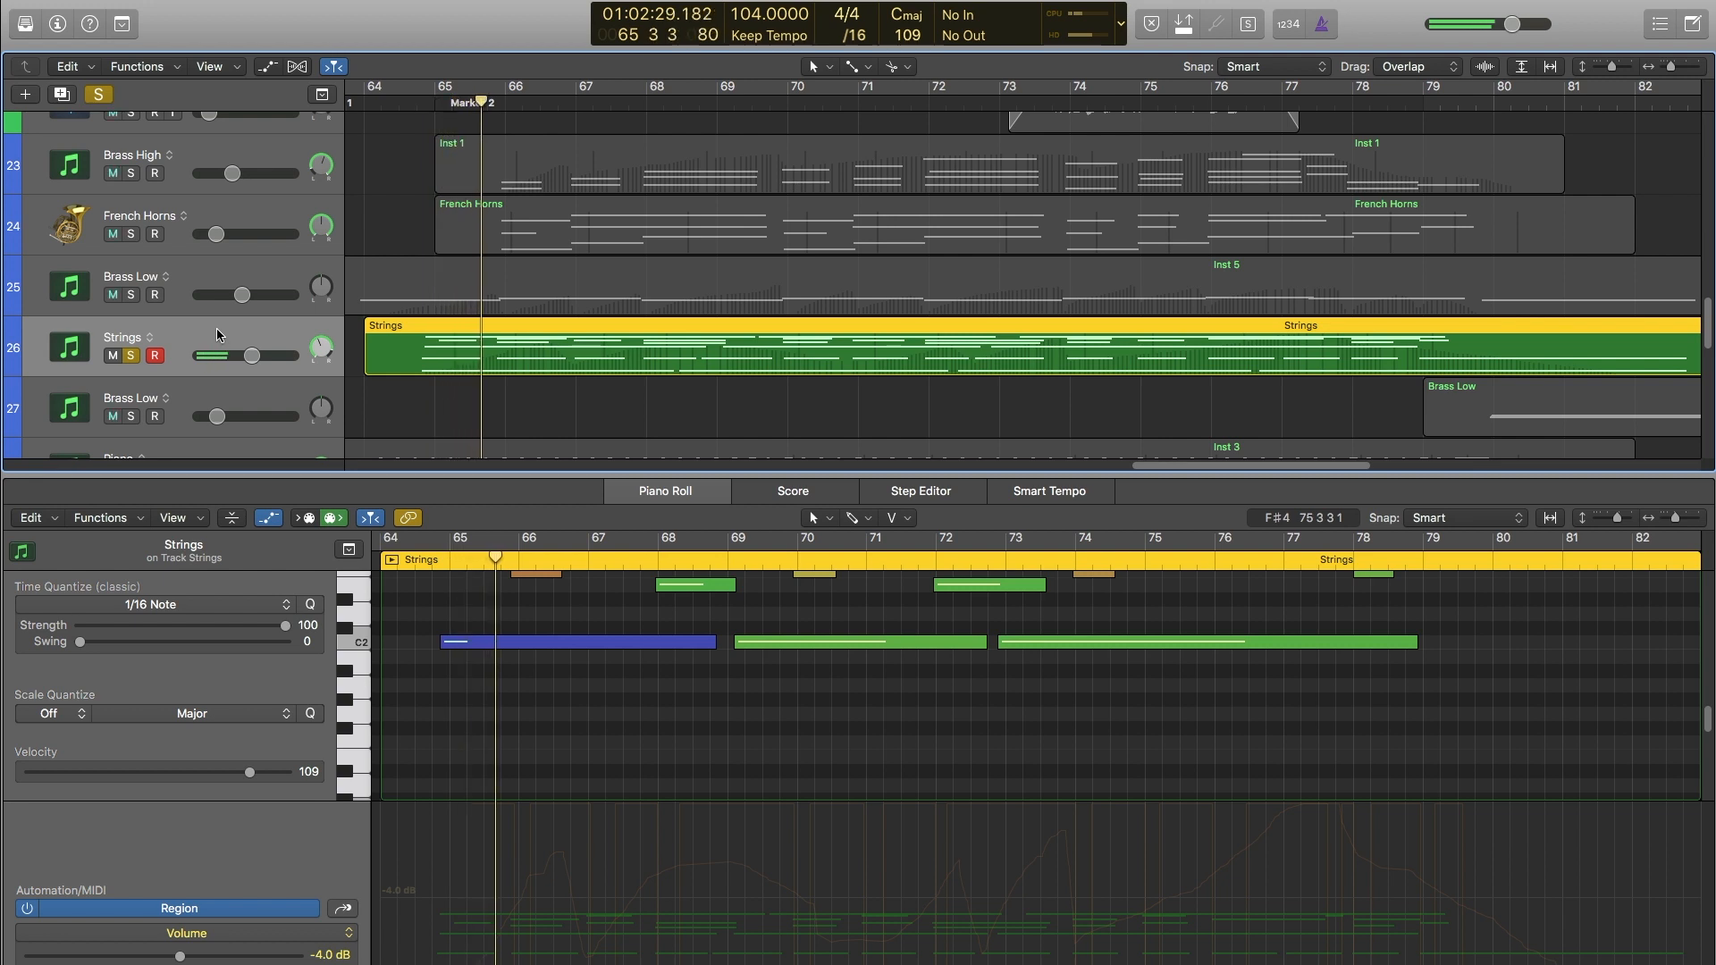
{"action": "scroll", "coordinate": [554, 768], "scroll_direction": "up", "scroll_amount": 4}
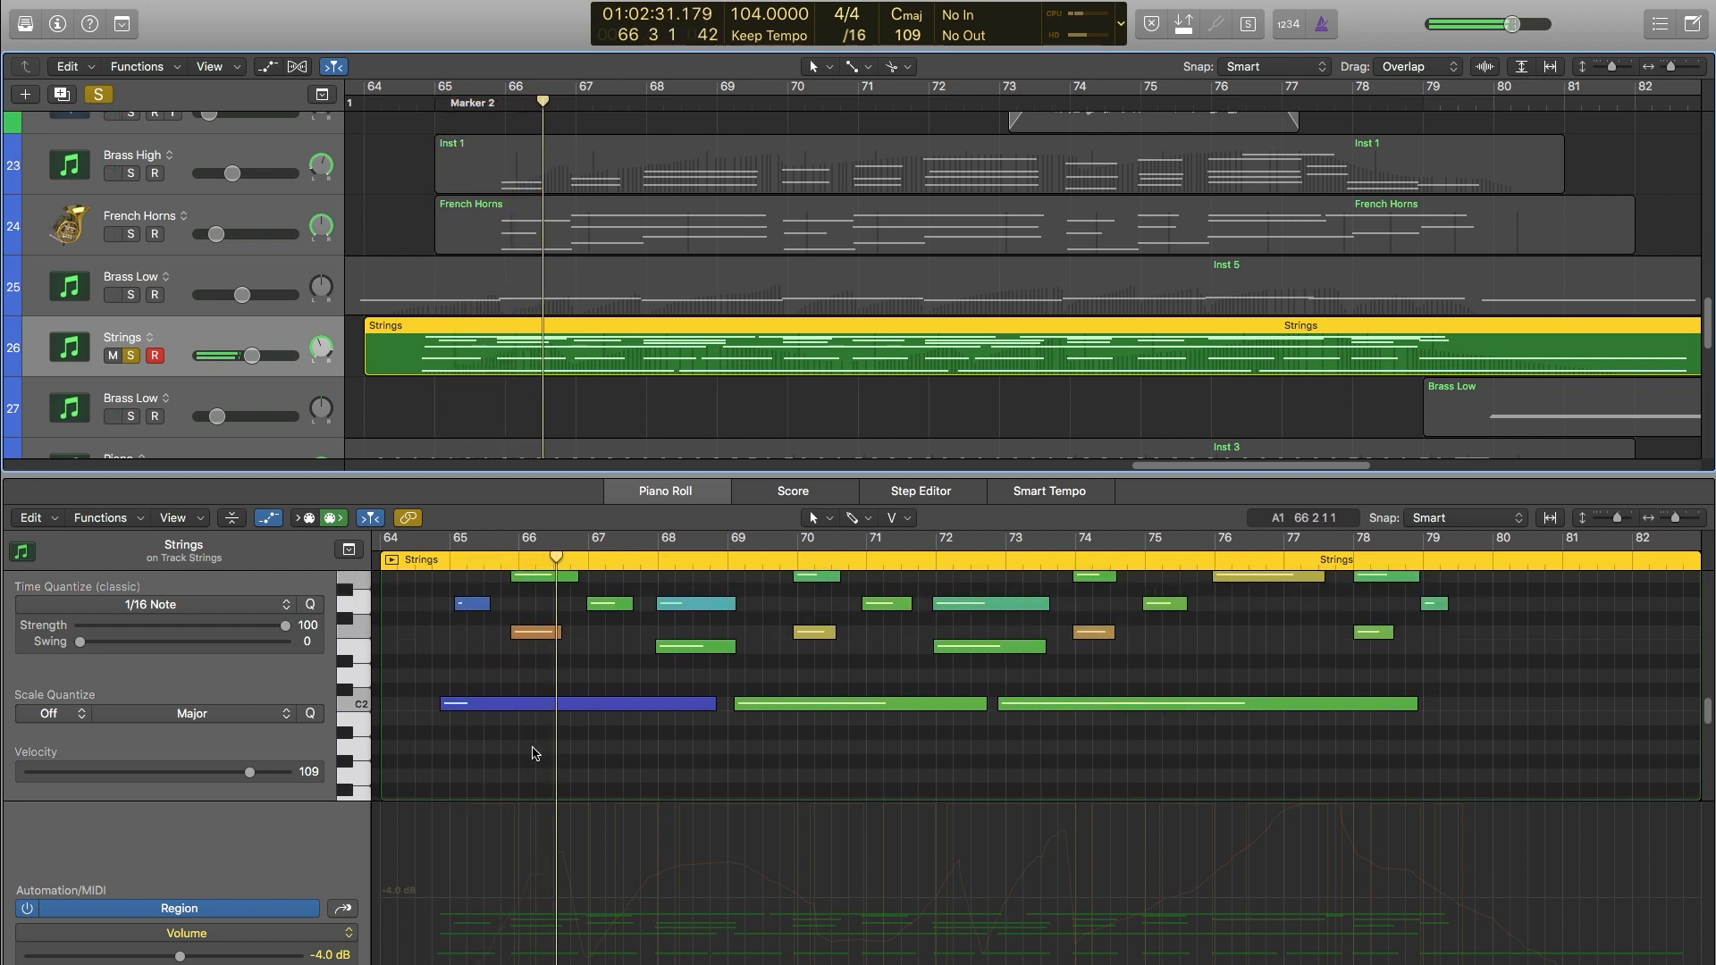
{"action": "scroll", "coordinate": [523, 735], "scroll_direction": "up", "scroll_amount": 1}
{"action": "left_click_drag", "start_coordinate": [553, 473], "coordinate": [553, 368]}
{"action": "scroll", "coordinate": [500, 597], "scroll_direction": "up", "scroll_amount": 3}
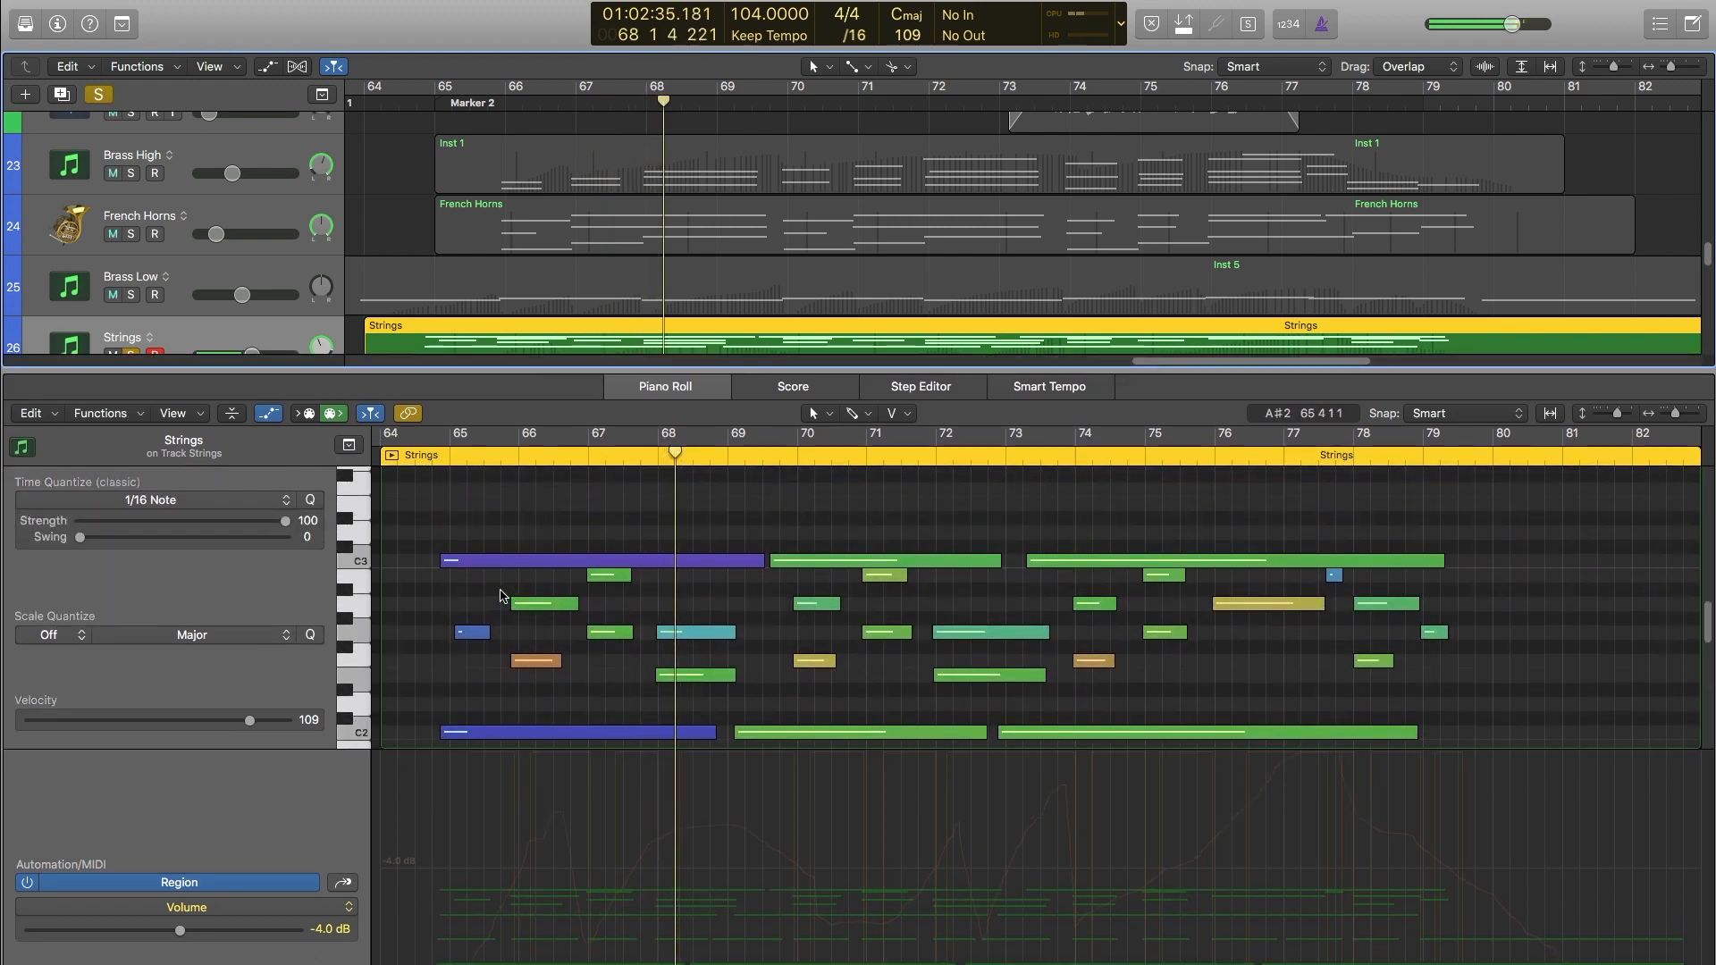
Examine the Strings region's notes and its track in the arrangement while playback runs to about bar 81.
{"action": "scroll", "coordinate": [500, 597], "scroll_direction": "down", "scroll_amount": 3}
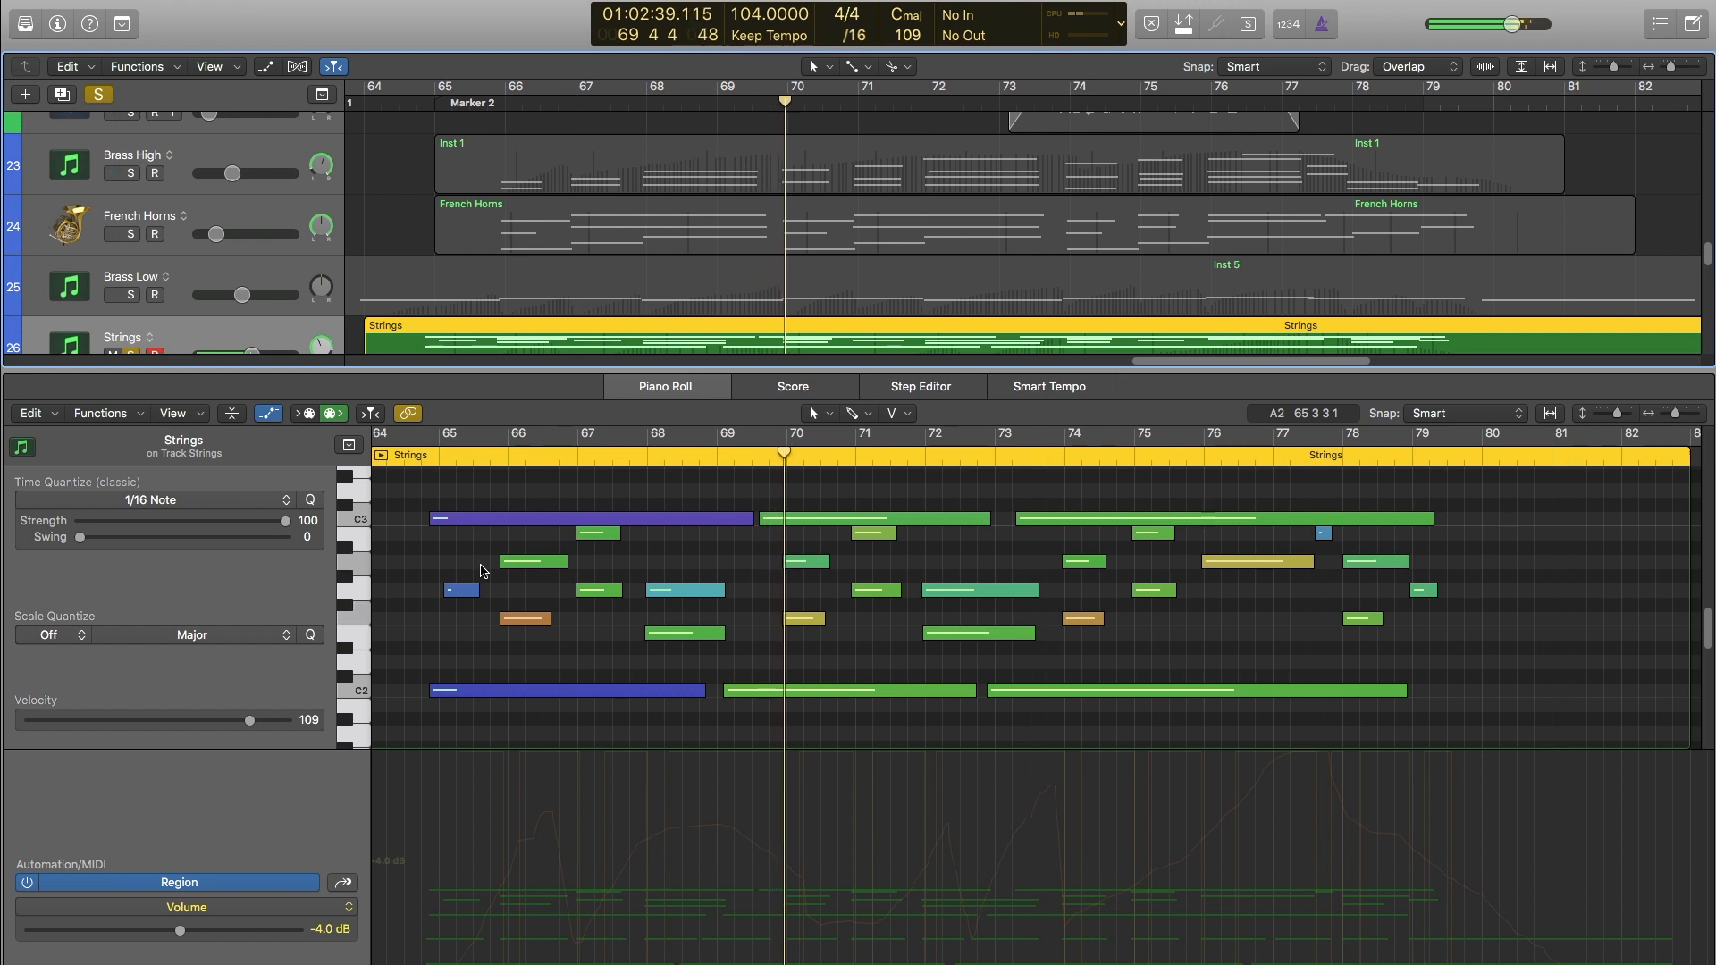
{"action": "scroll", "coordinate": [753, 250], "scroll_direction": "down", "scroll_amount": 3}
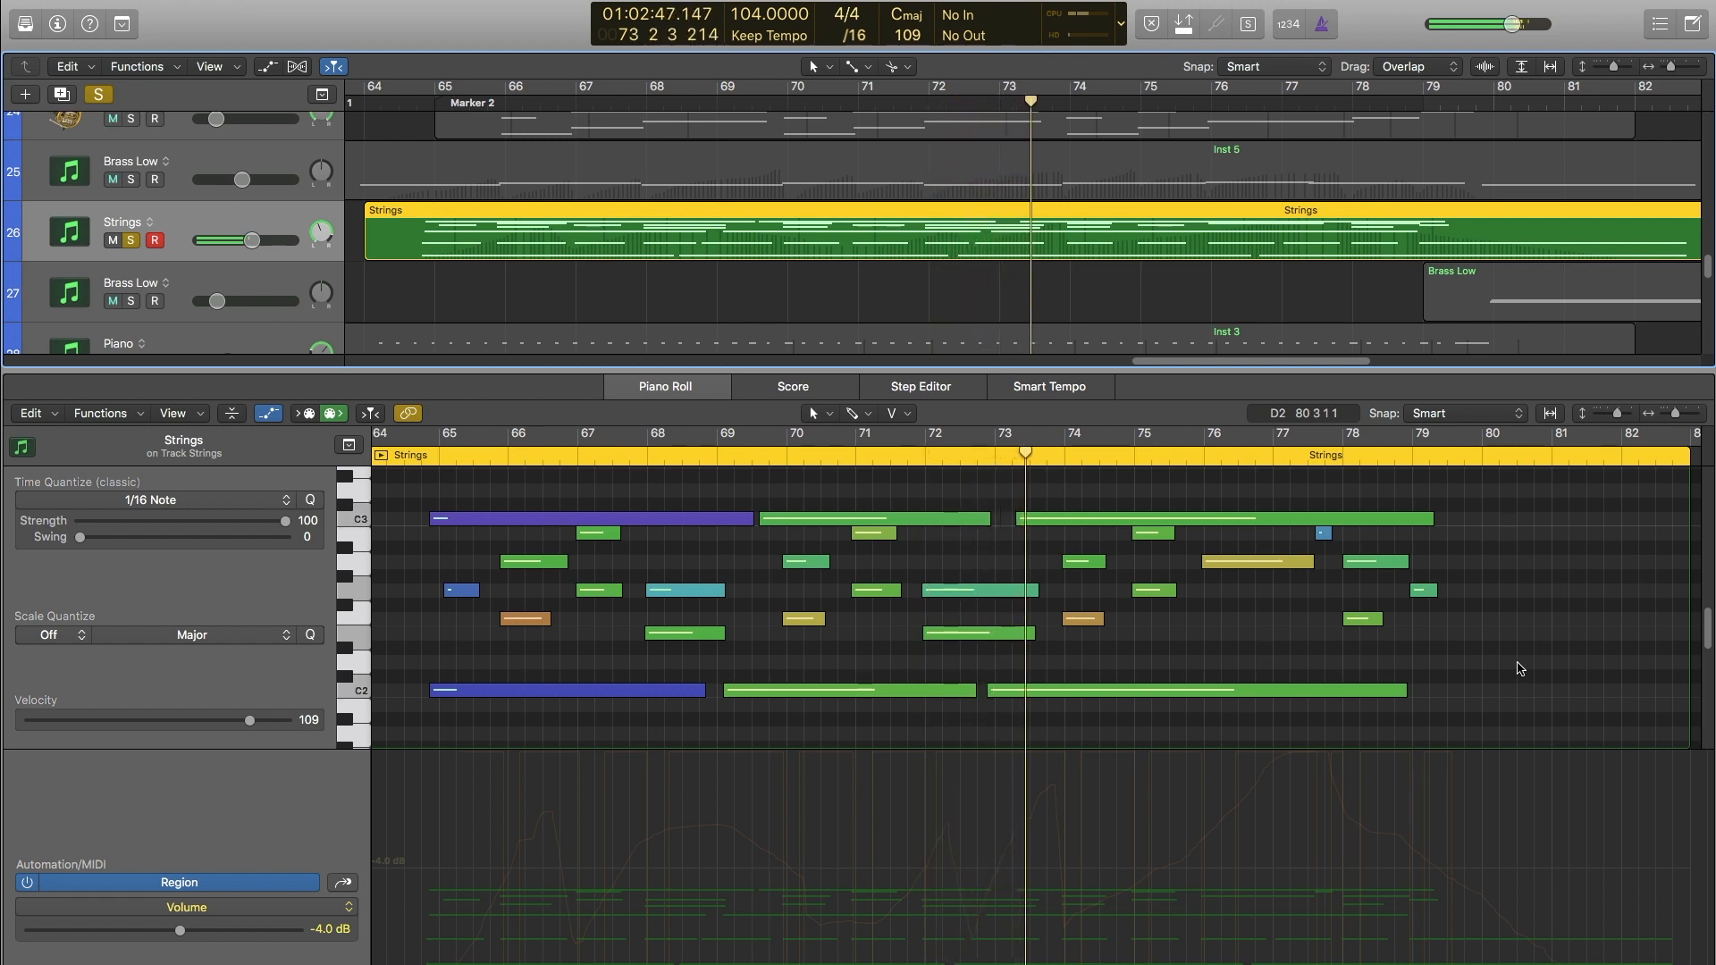
{"action": "scroll", "coordinate": [1161, 296], "scroll_direction": "right", "scroll_amount": 1}
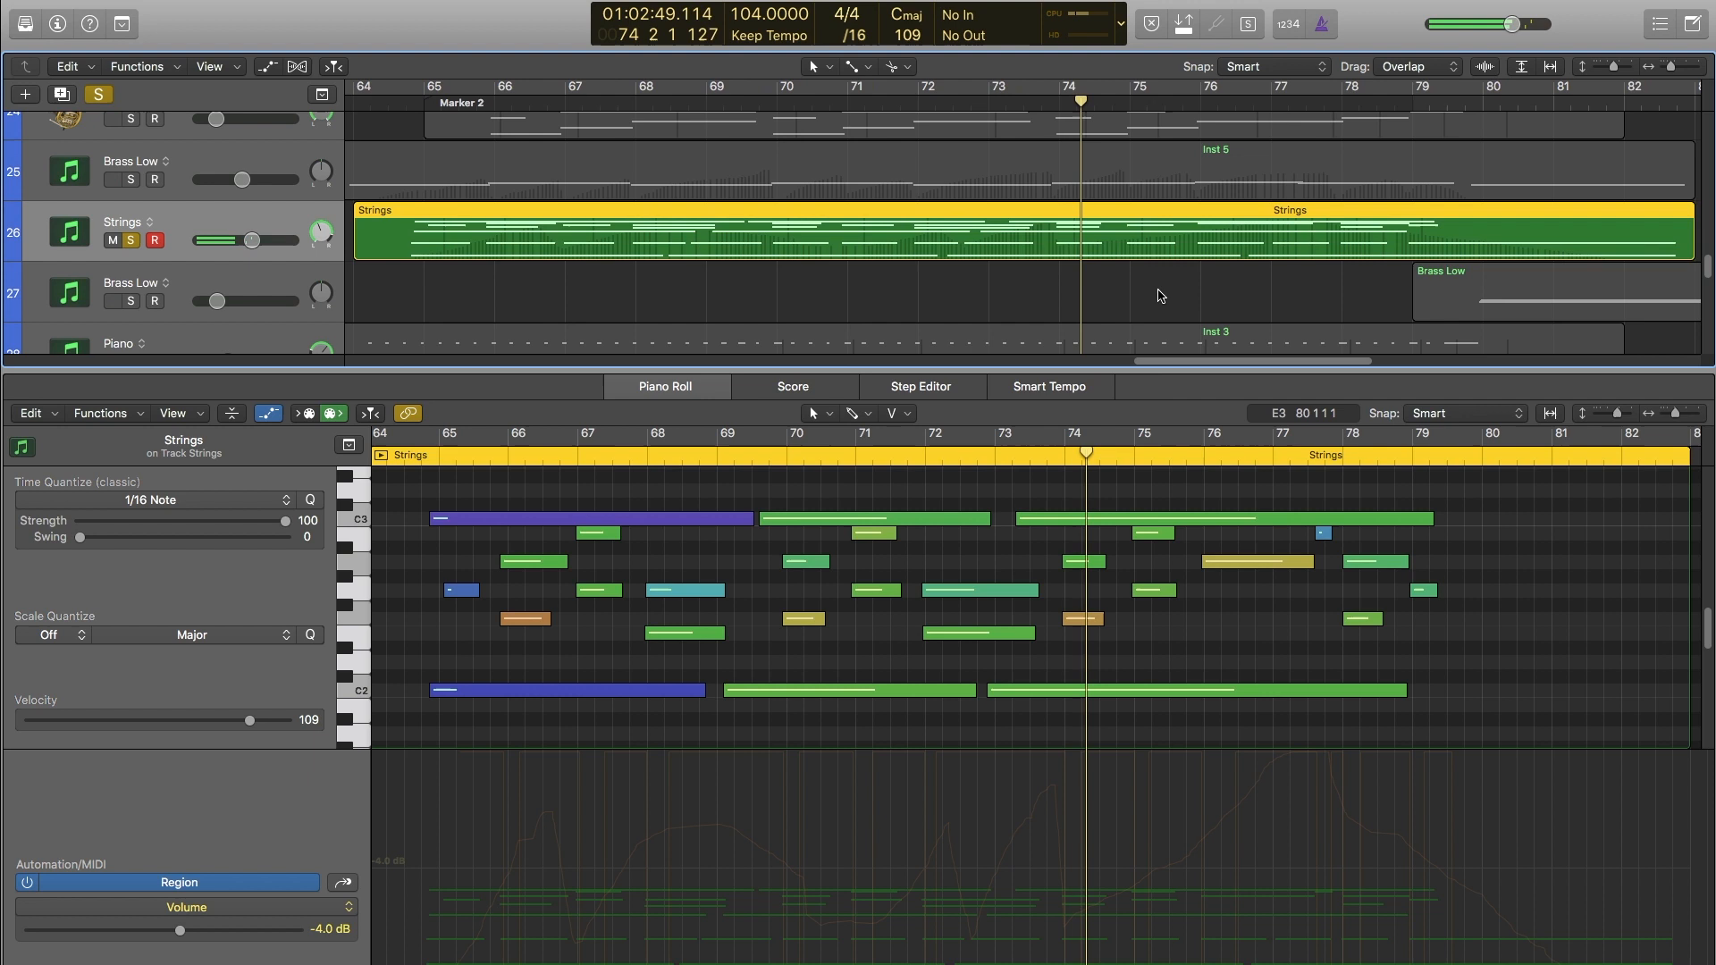
{"action": "scroll", "coordinate": [1161, 296], "scroll_direction": "right", "scroll_amount": 5}
{"action": "scroll", "coordinate": [646, 276], "scroll_direction": "down", "scroll_amount": 3}
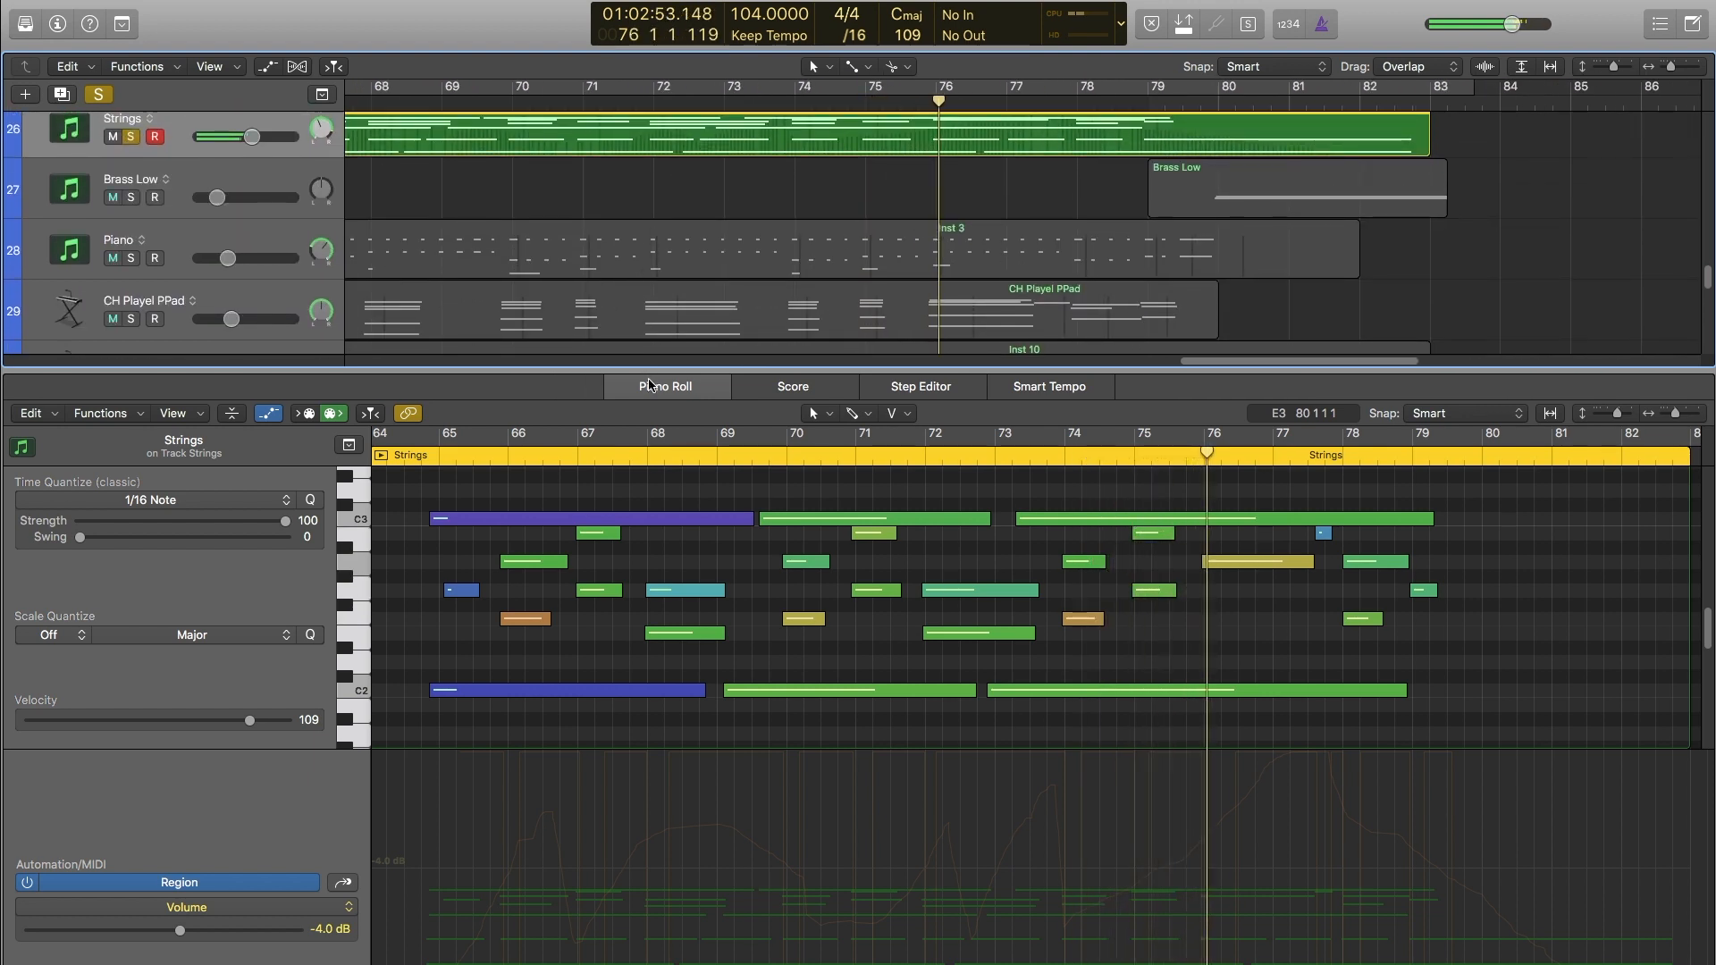
{"action": "left_click_drag", "start_coordinate": [669, 366], "coordinate": [688, 447]}
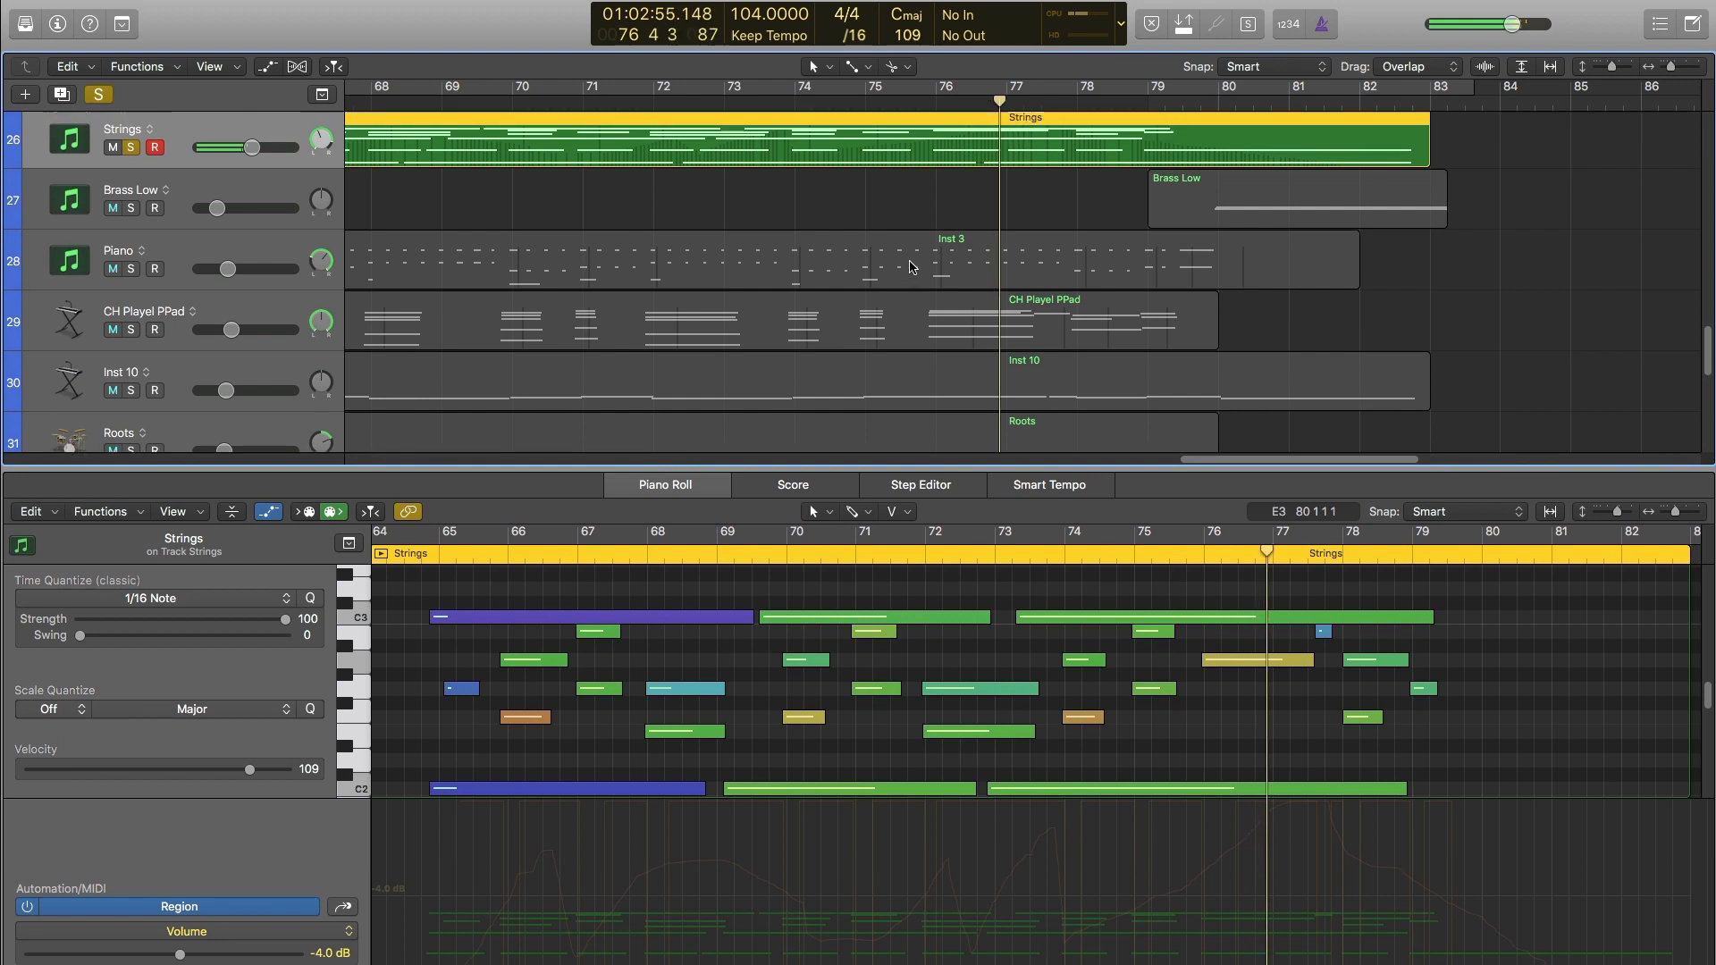
{"action": "scroll", "coordinate": [908, 264], "scroll_direction": "up", "scroll_amount": 2}
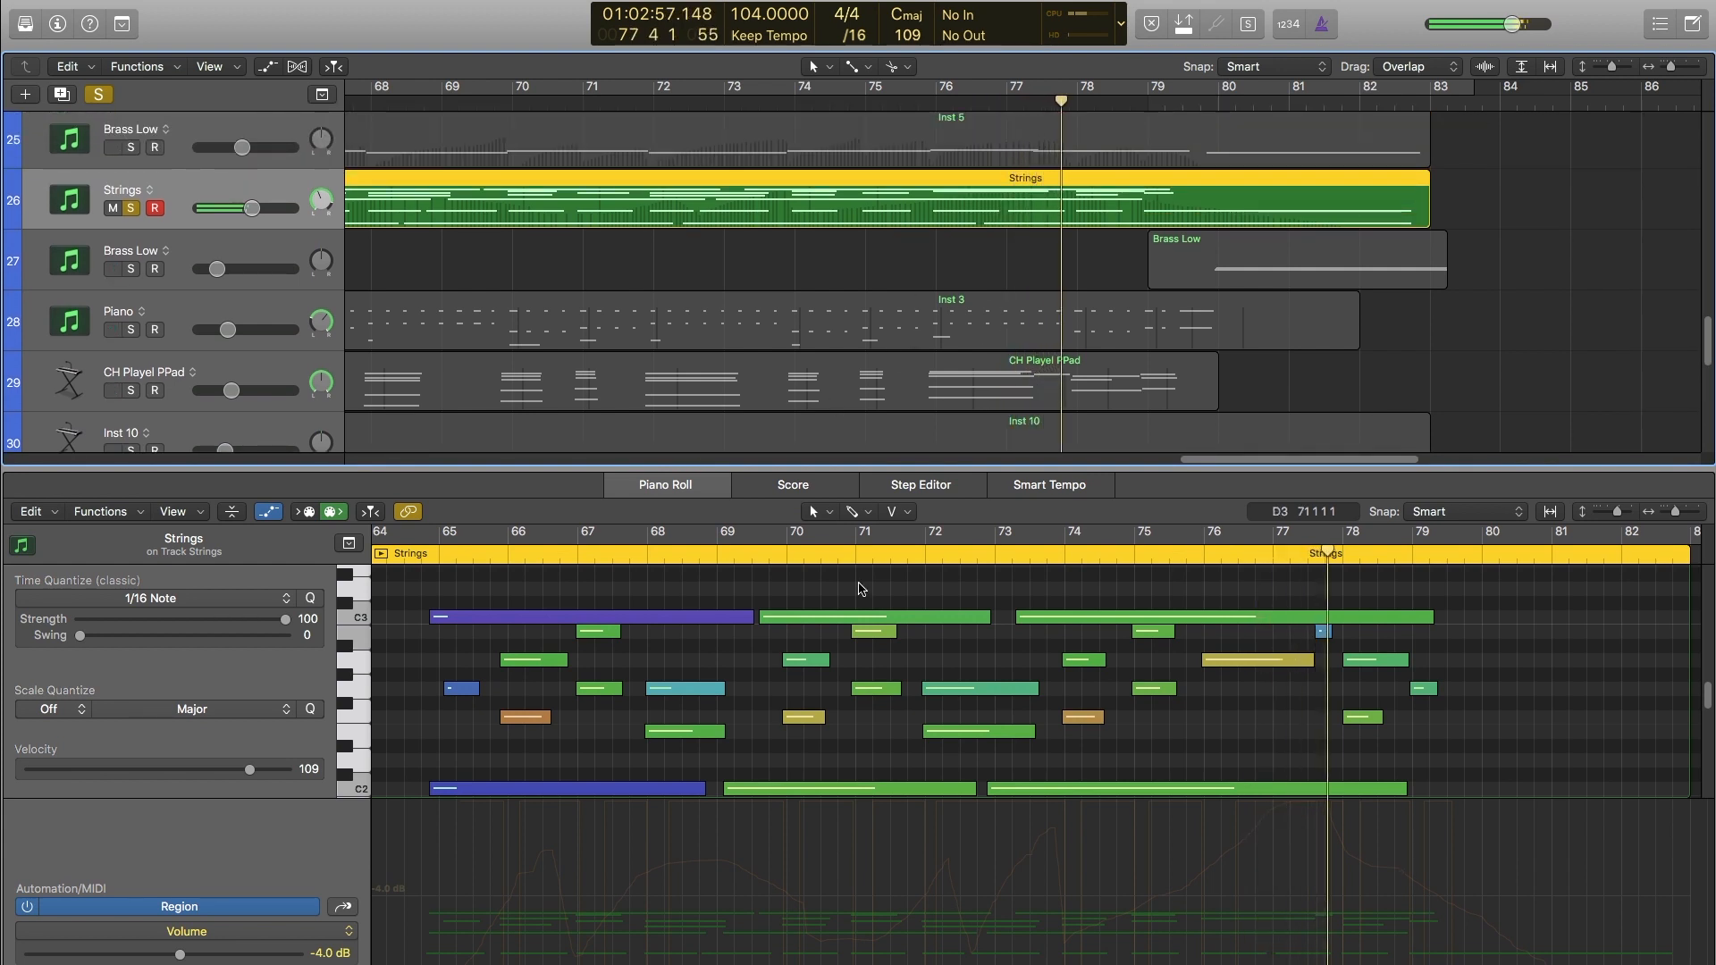
{"action": "scroll", "coordinate": [731, 679], "scroll_direction": "down", "scroll_amount": 2}
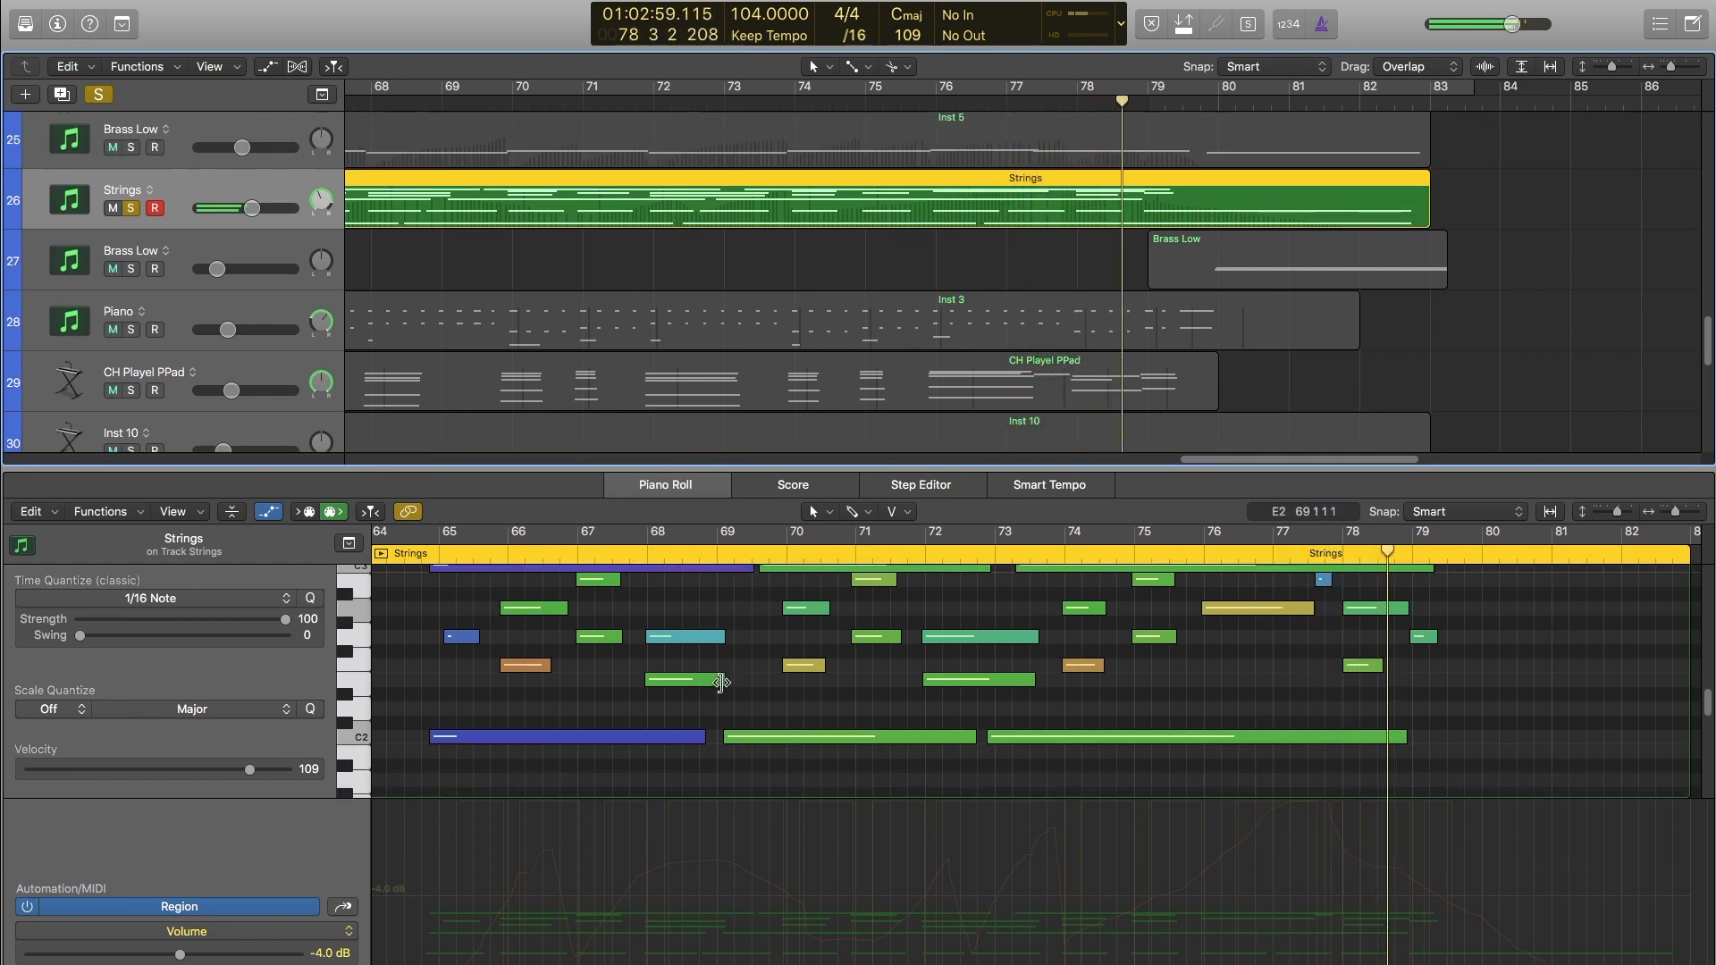
{"action": "scroll", "coordinate": [750, 675], "scroll_direction": "up", "scroll_amount": 2}
{"action": "scroll", "coordinate": [774, 670], "scroll_direction": "down", "scroll_amount": 2}
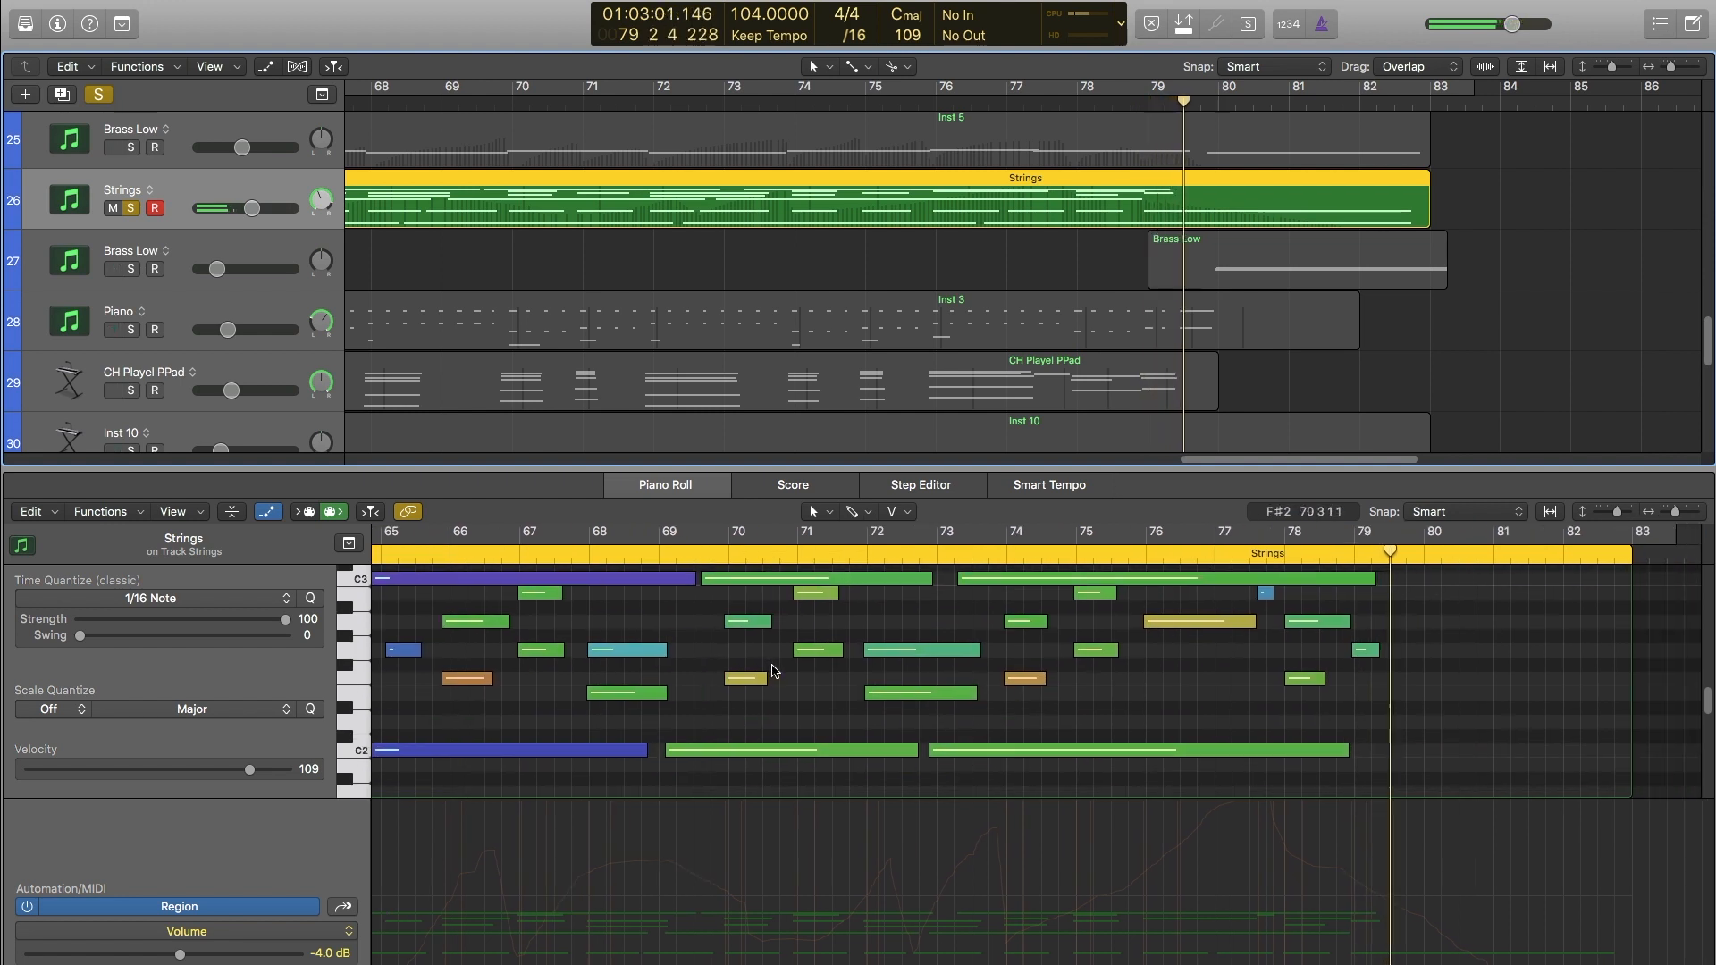
{"action": "scroll", "coordinate": [798, 695], "scroll_direction": "down", "scroll_amount": 3}
{"action": "scroll", "coordinate": [799, 652], "scroll_direction": "up", "scroll_amount": 2}
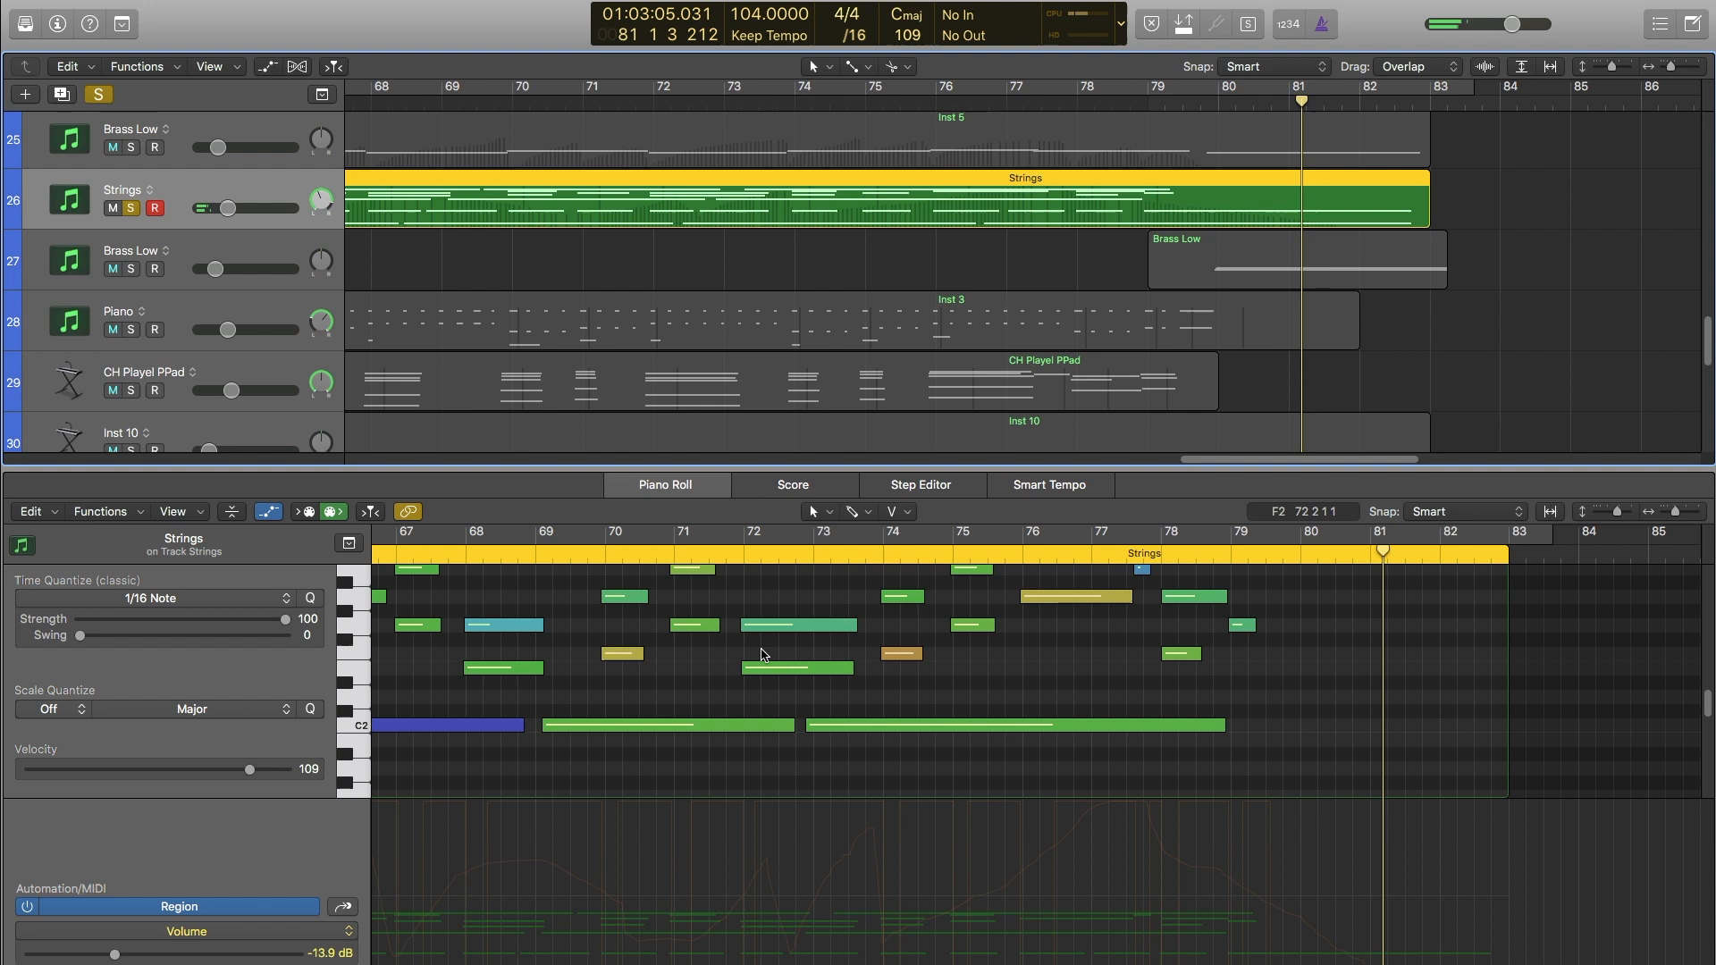
Audition the three long C2 notes of the Strings region one after another and view the notes above them.
{"action": "scroll", "coordinate": [722, 636], "scroll_direction": "left", "scroll_amount": 5}
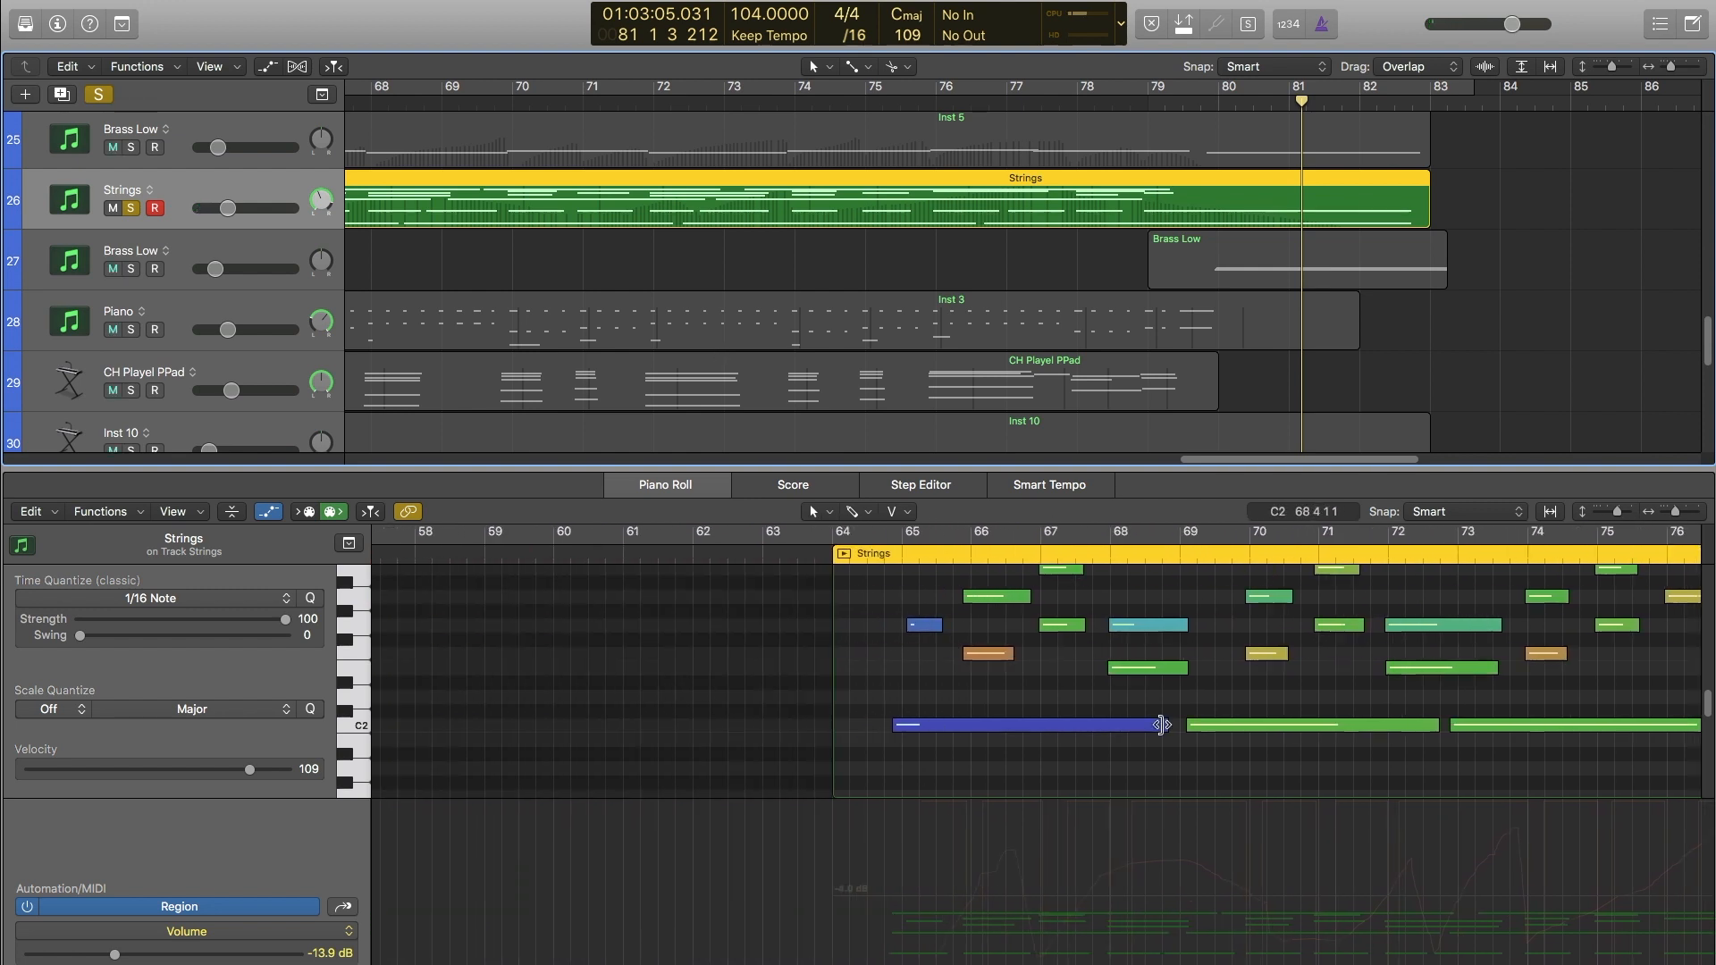
{"action": "left_click", "coordinate": [830, 728]}
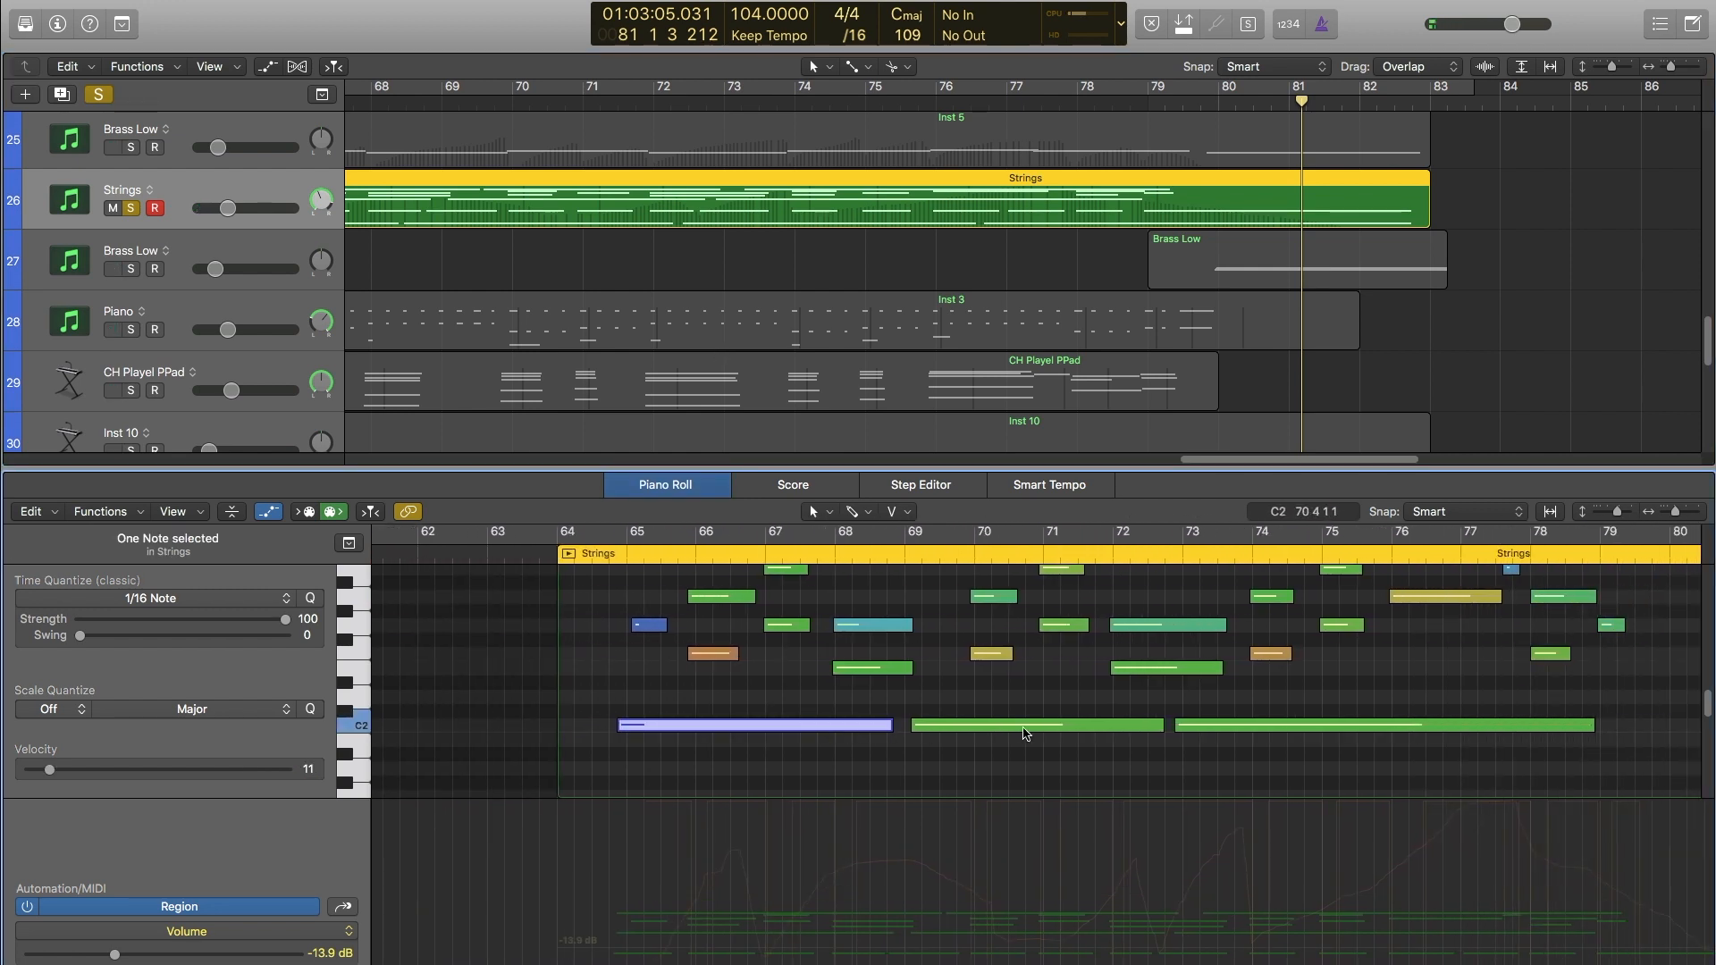
{"action": "left_click", "coordinate": [1026, 727]}
{"action": "left_click", "coordinate": [1189, 726]}
{"action": "scroll", "coordinate": [1028, 715], "scroll_direction": "up", "scroll_amount": 3}
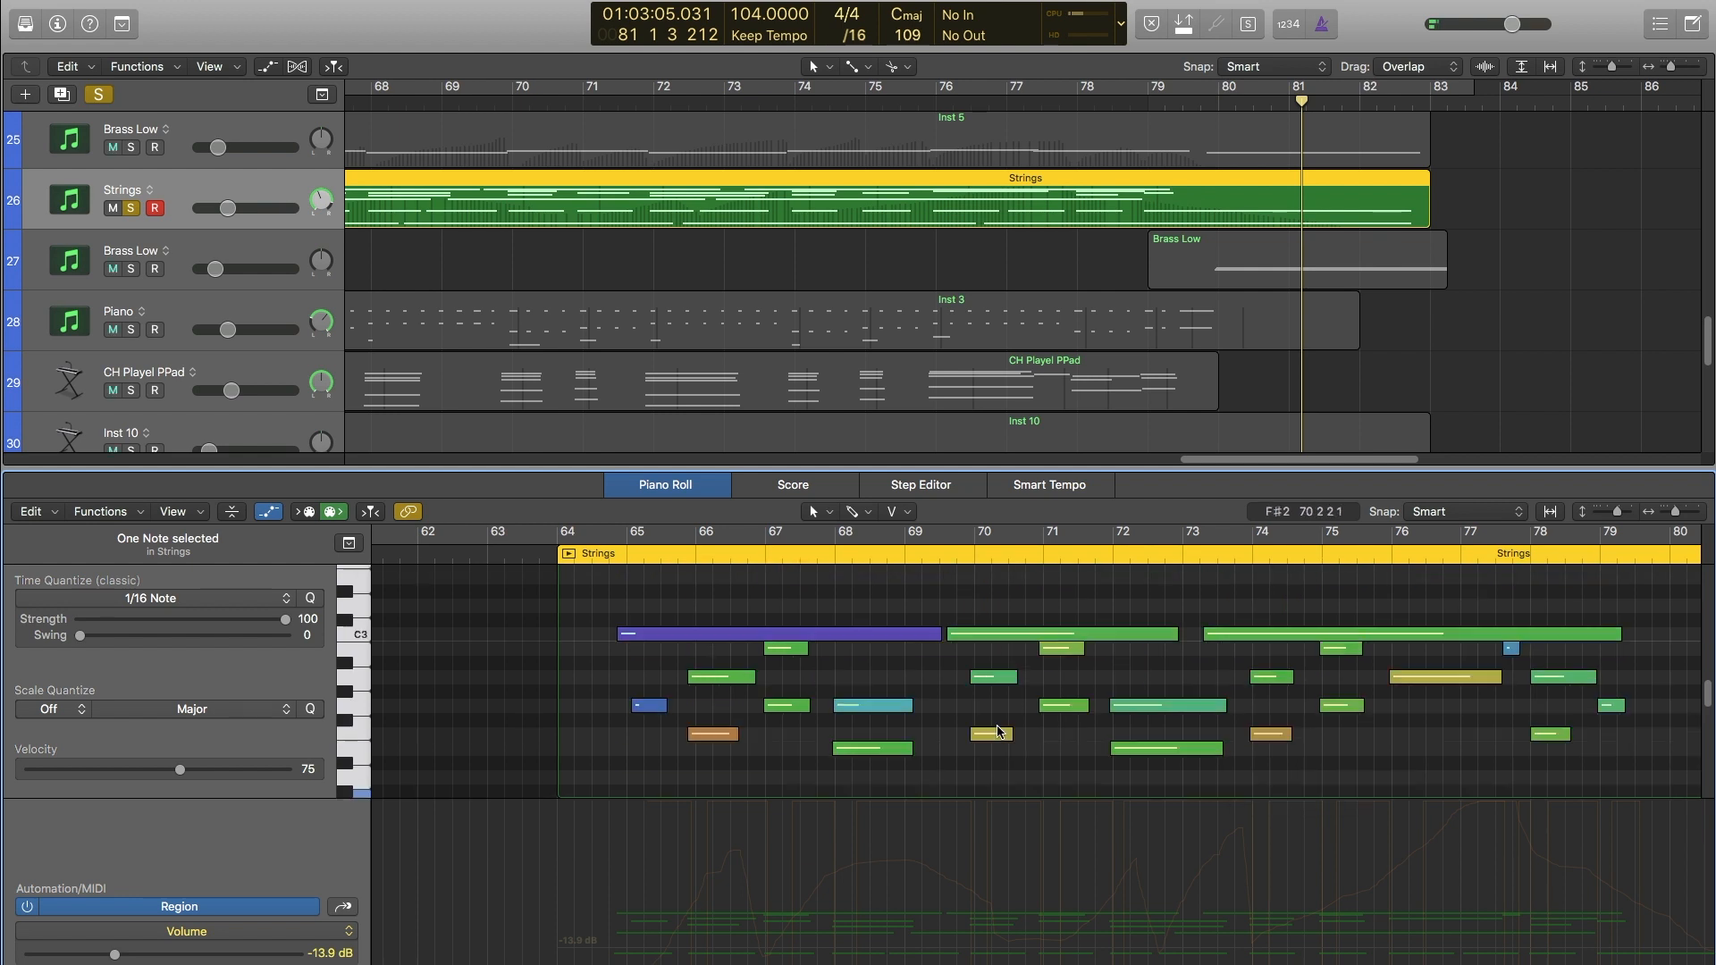
Play the Strings region from near bar 64, and solo the Piano track in place of Strings.
{"action": "scroll", "coordinate": [1282, 703], "scroll_direction": "down", "scroll_amount": 3}
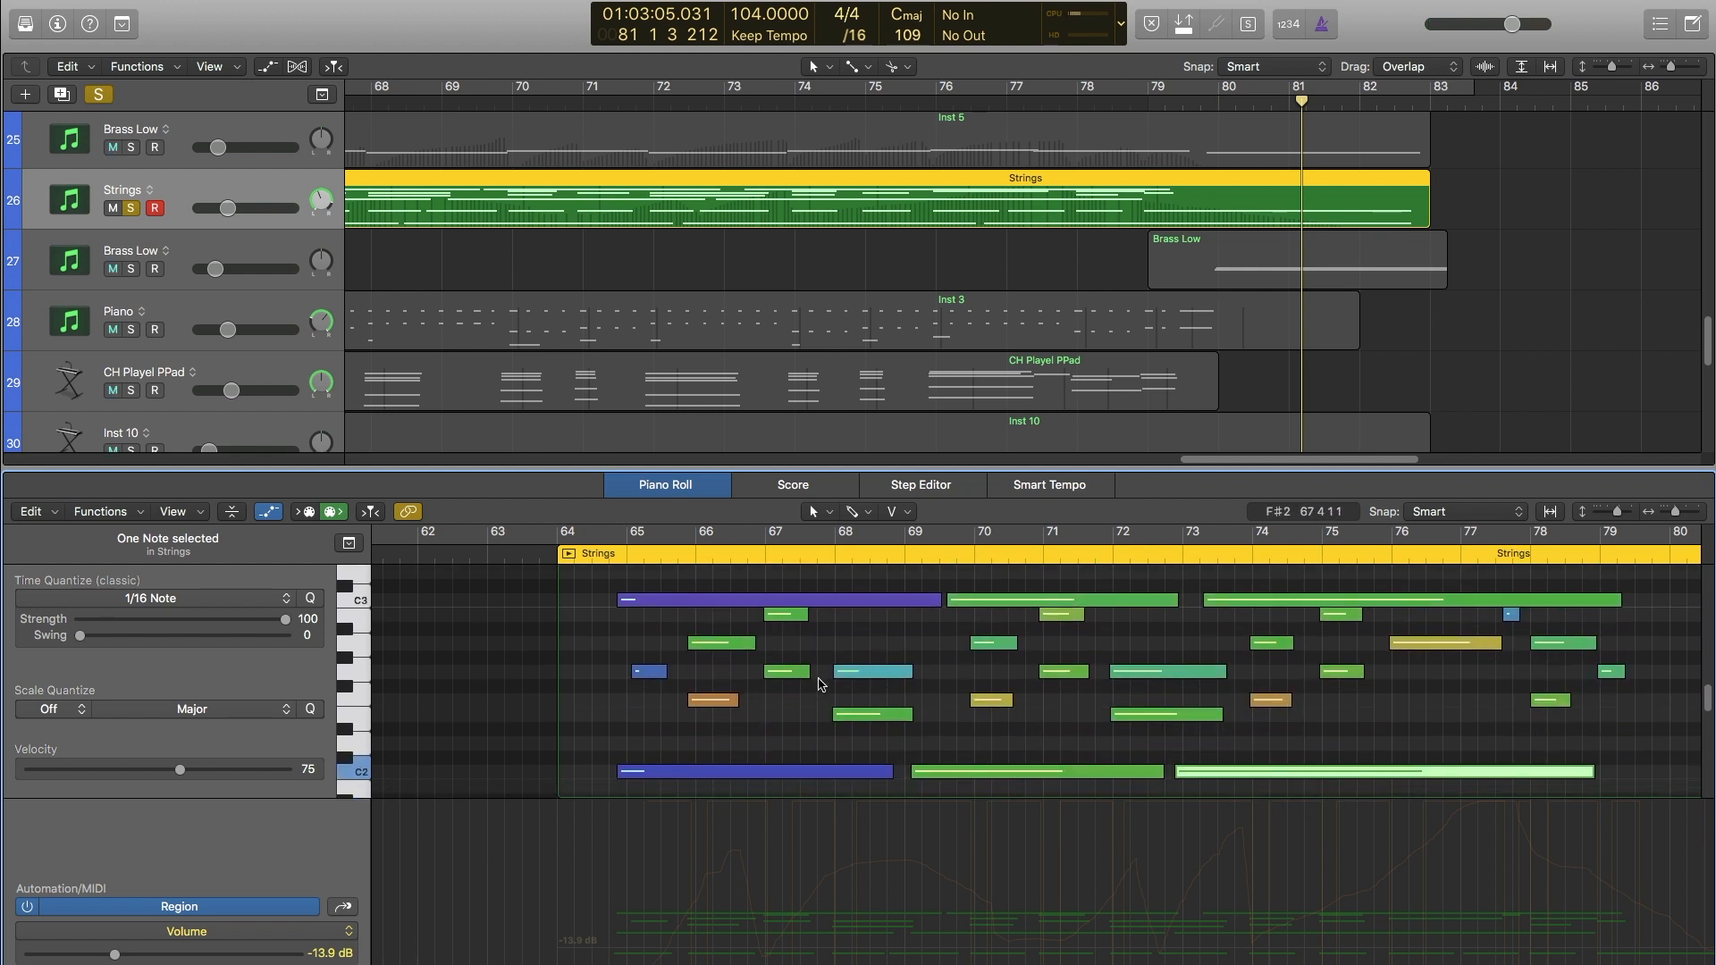
{"action": "double_click", "coordinate": [609, 549]}
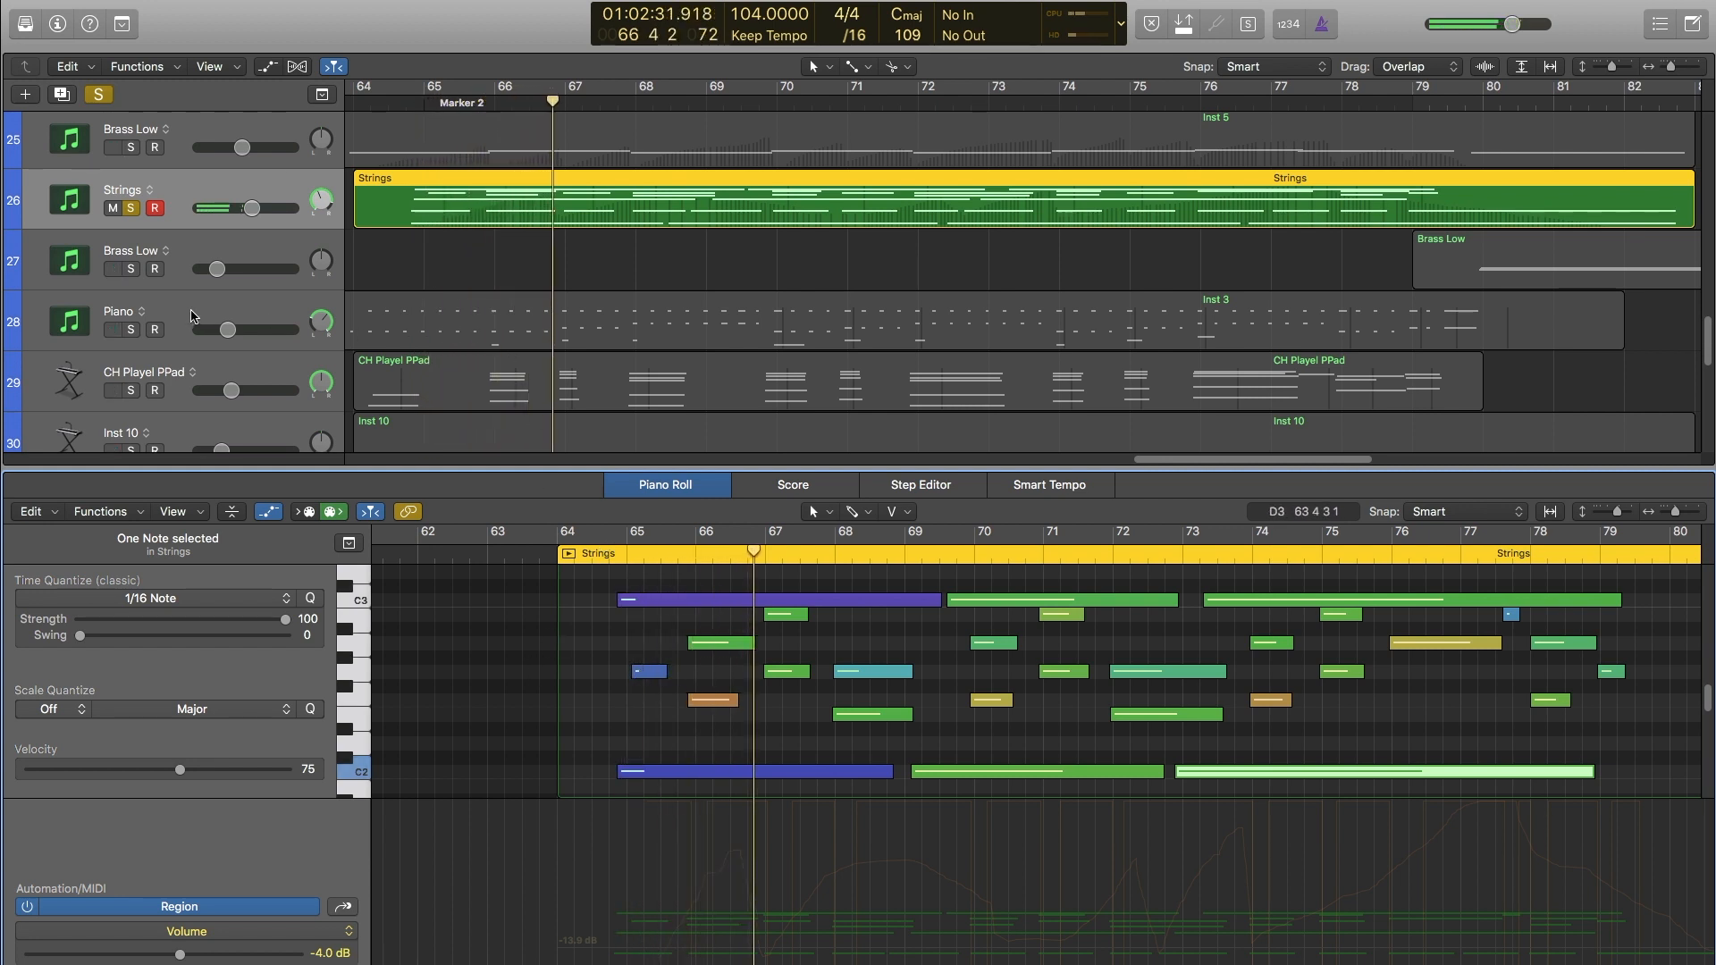
{"action": "left_click", "coordinate": [190, 315]}
{"action": "left_click", "coordinate": [131, 328]}
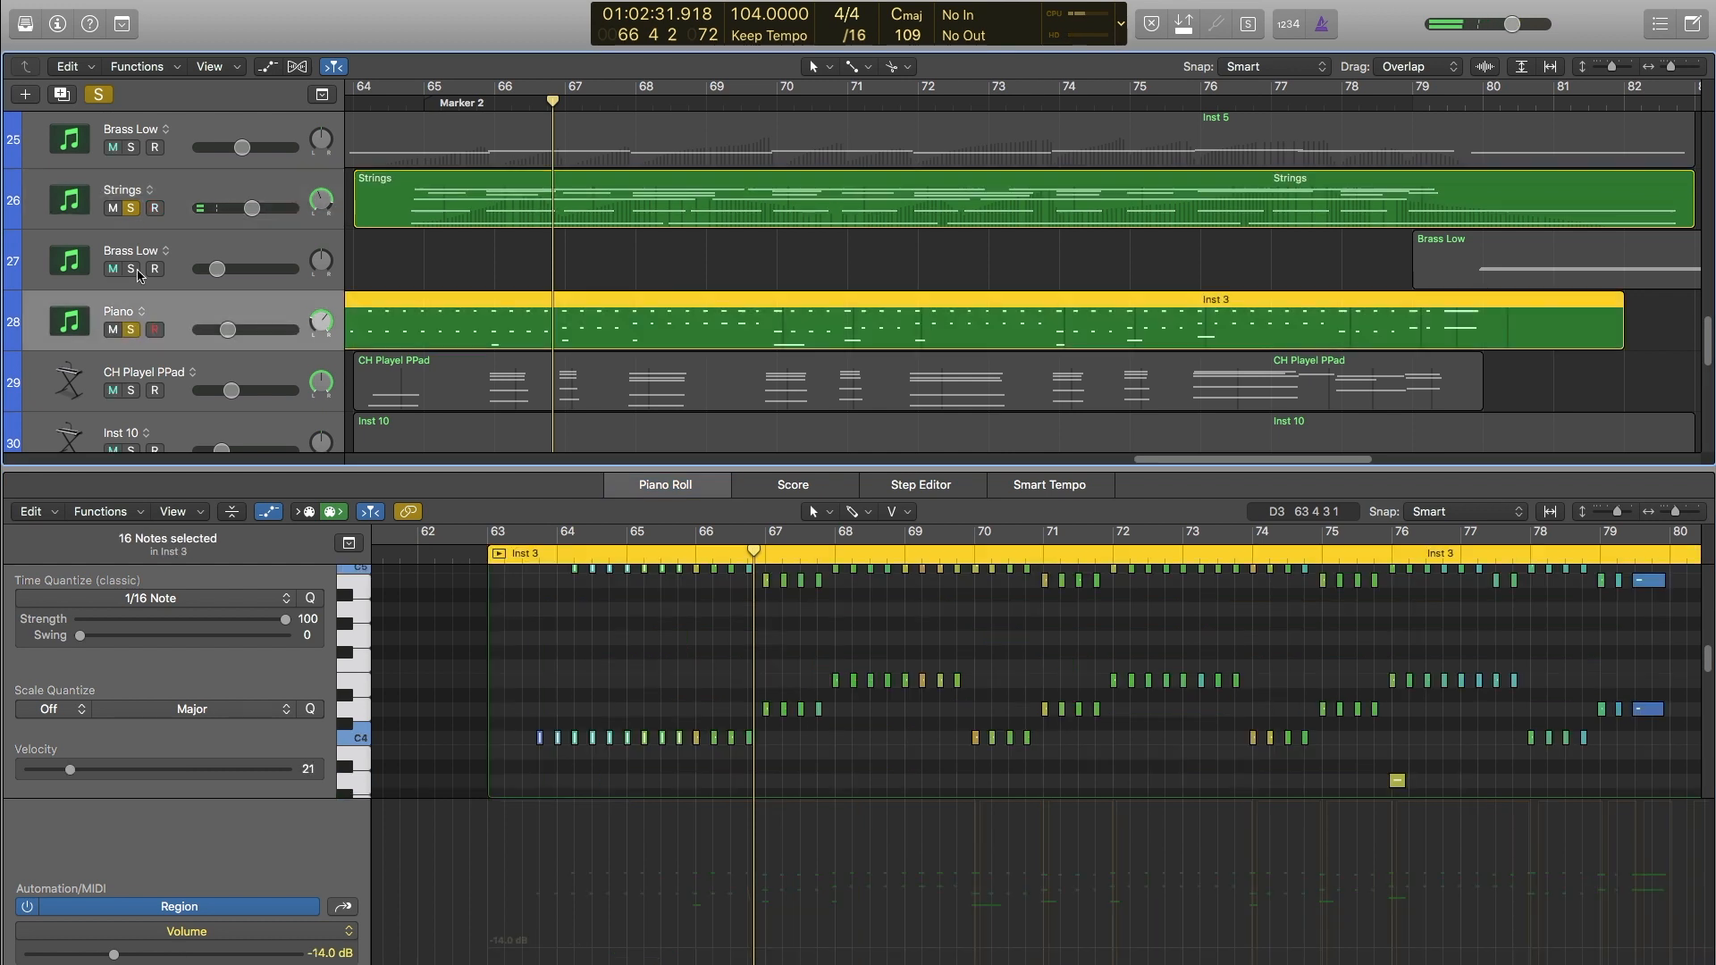
{"action": "left_click", "coordinate": [131, 208]}
Inspect the Piano track's LABS Soft Piano instrument from its mixer channel, then close it and return to the arrangement.
{"action": "key", "text": "super+2"}
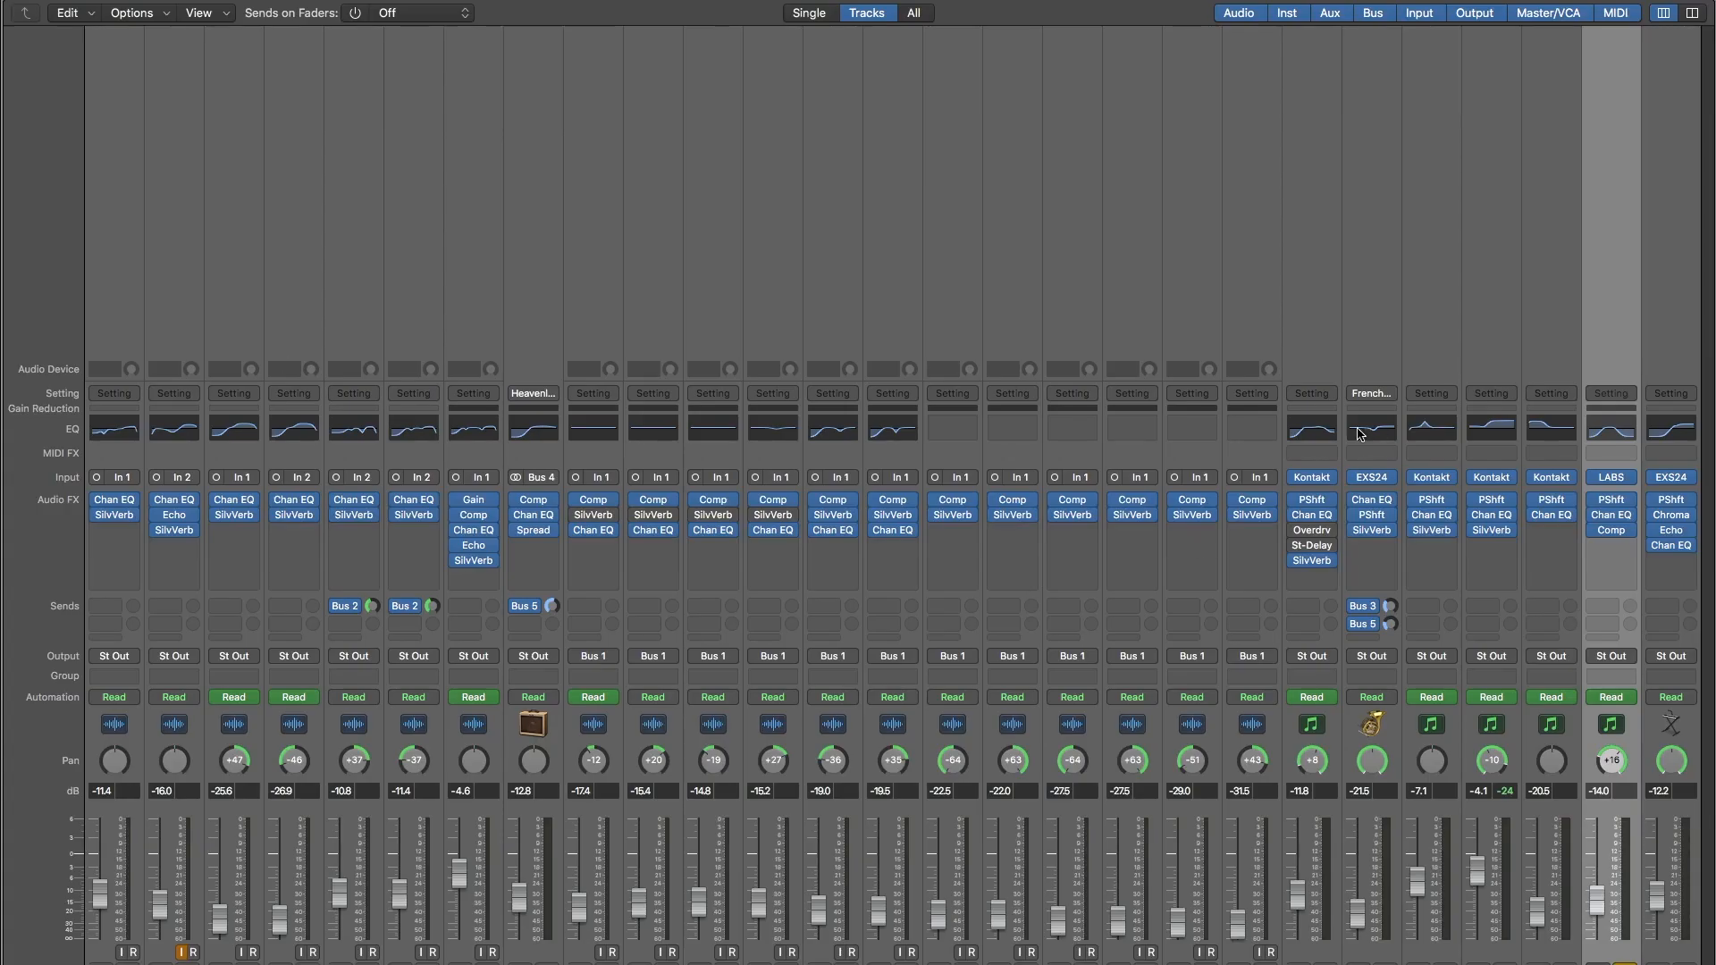
{"action": "scroll", "coordinate": [1359, 435], "scroll_direction": "right", "scroll_amount": 10}
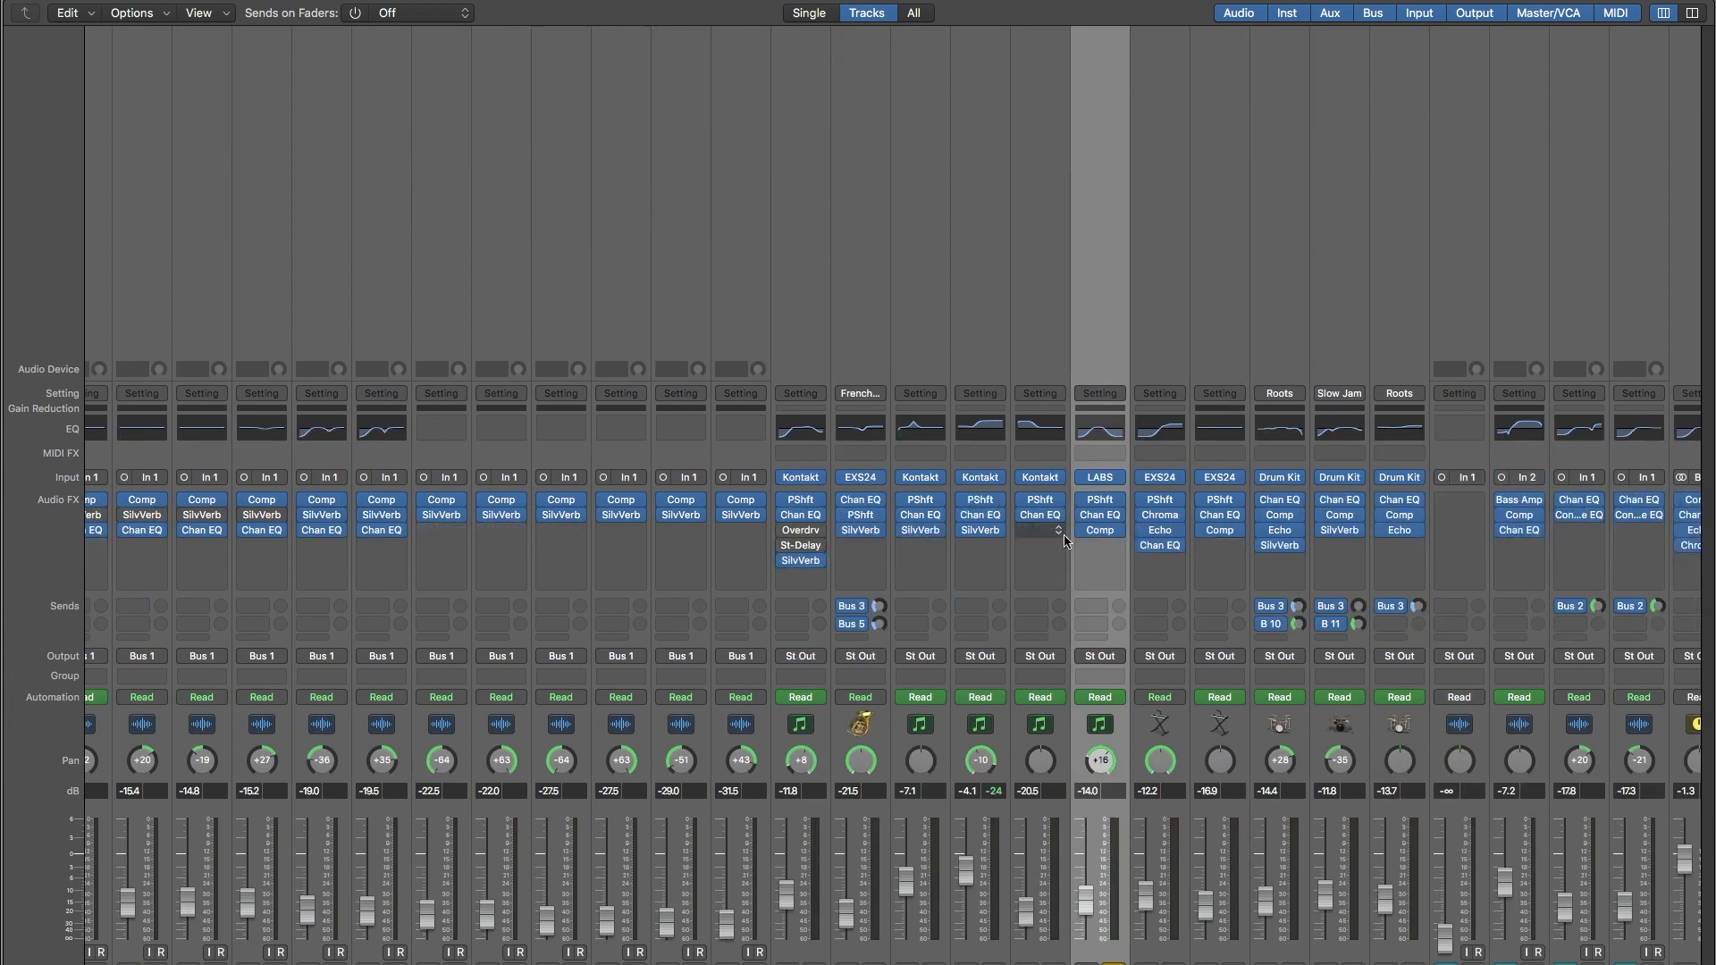
{"action": "left_click", "coordinate": [1102, 480]}
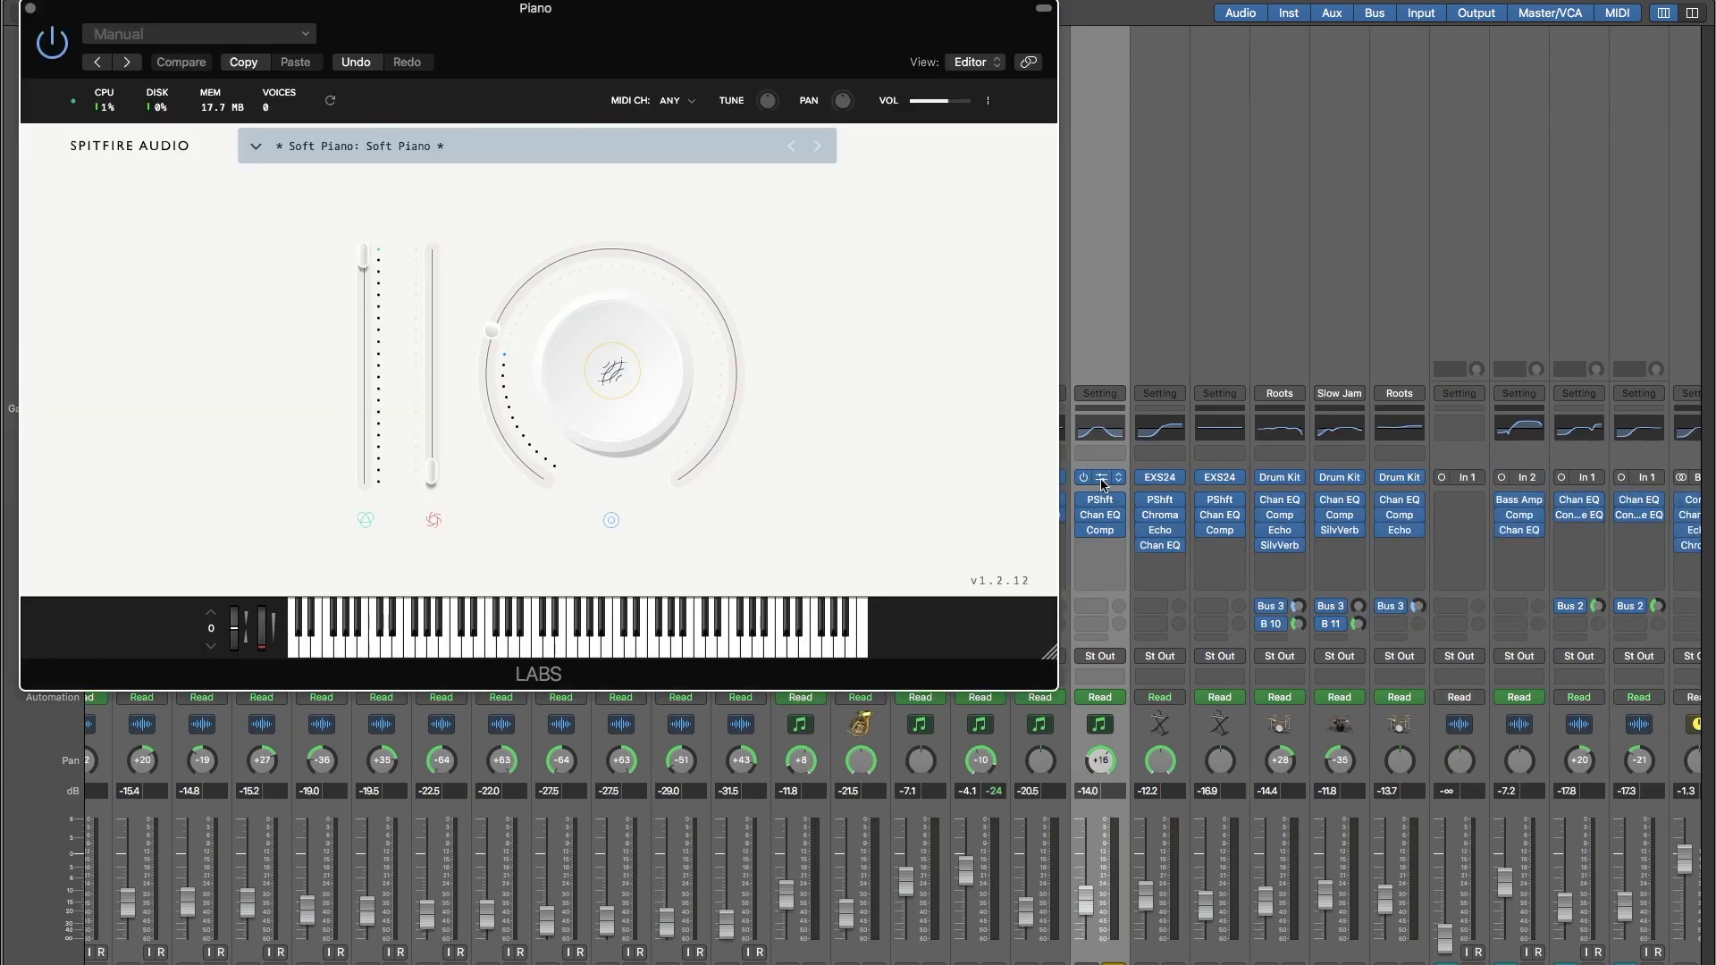
{"action": "left_click_drag", "start_coordinate": [662, 63], "coordinate": [821, 147]}
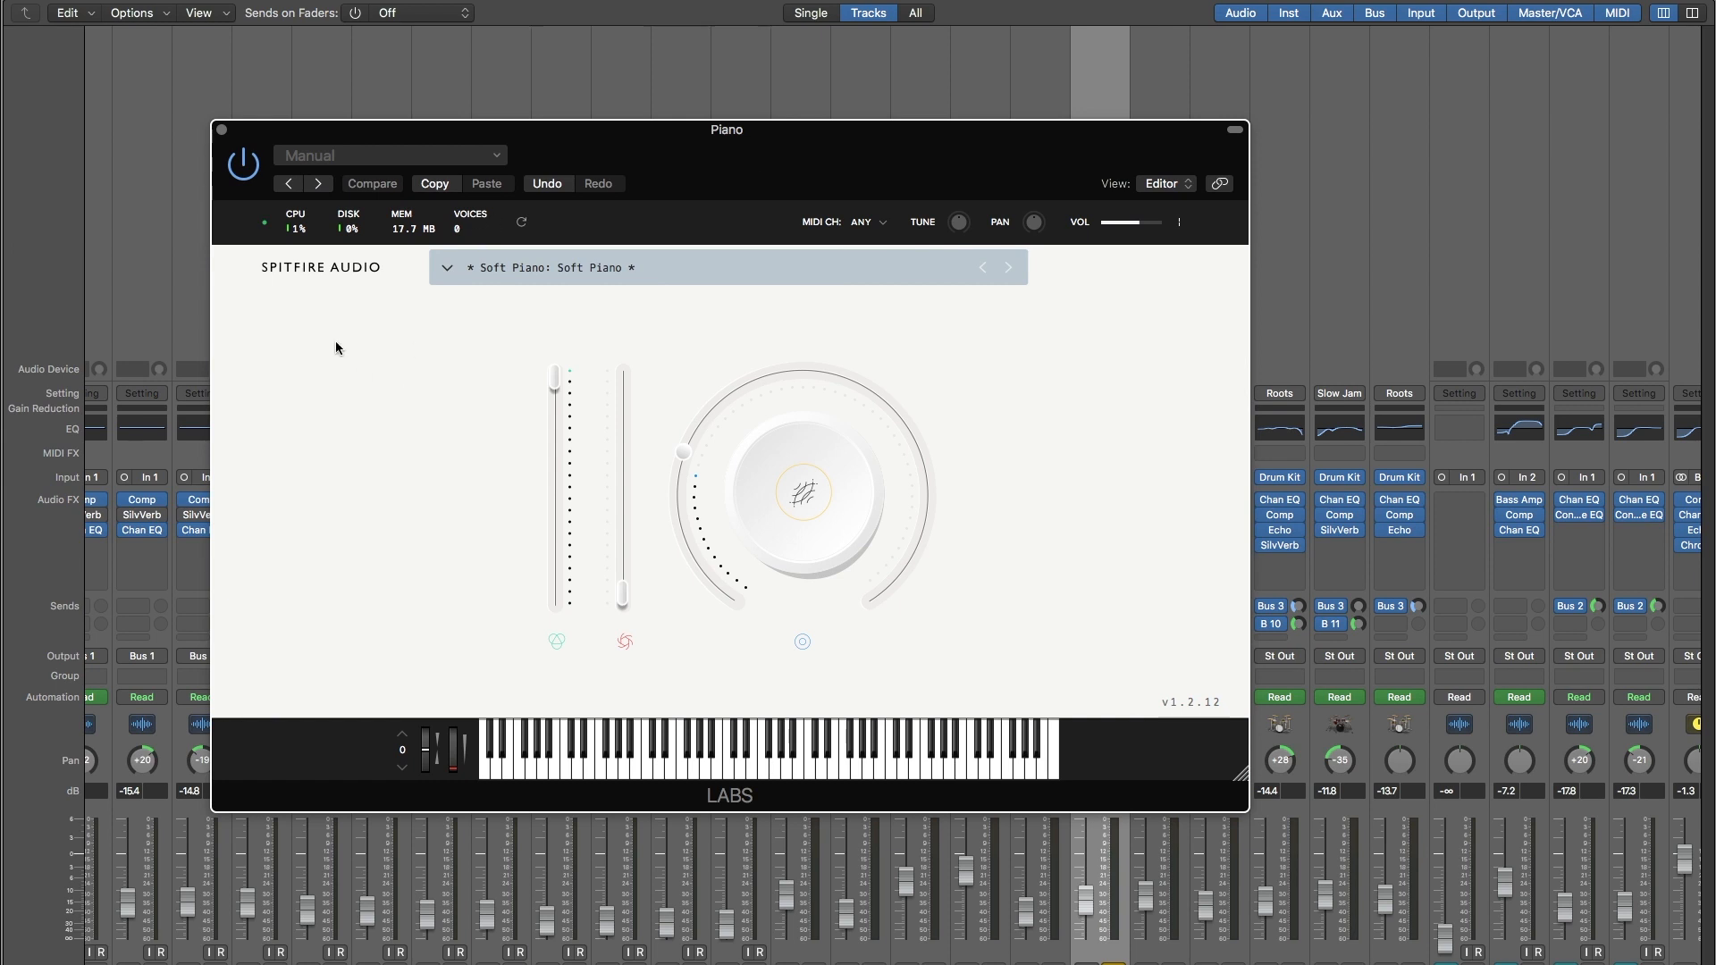
{"action": "left_click", "coordinate": [223, 132]}
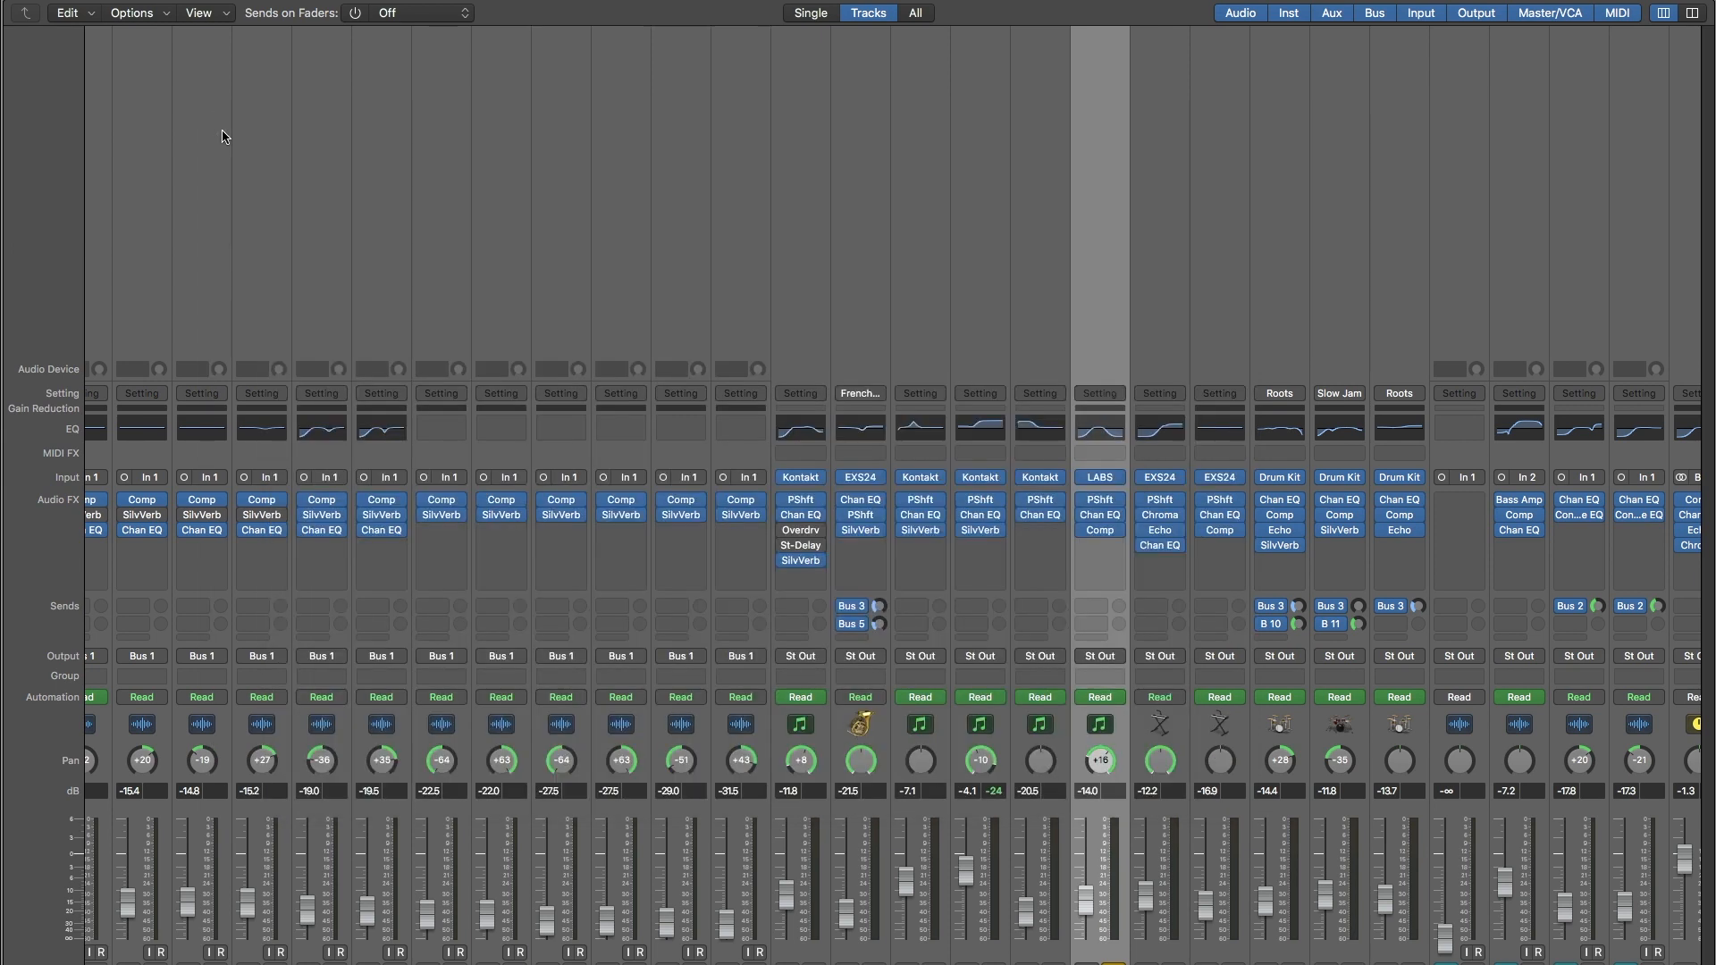
{"action": "key", "text": "1"}
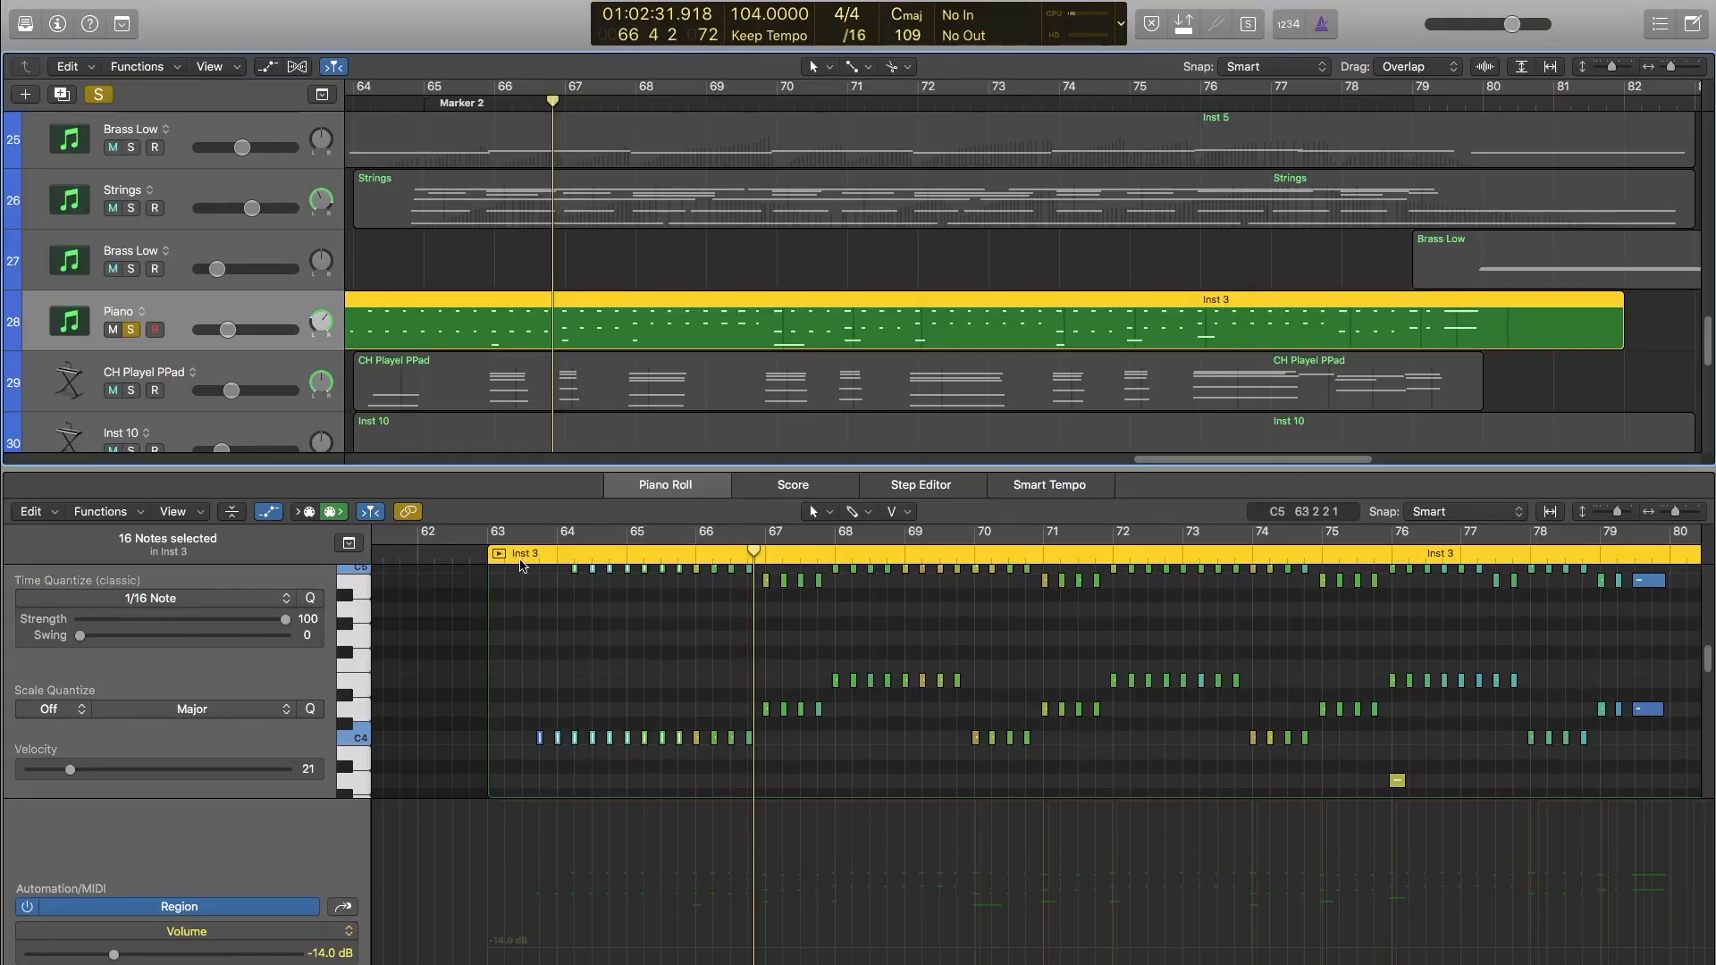
Play the Piano region from bar 63 beat 3 and examine its upper and lower notes in the Piano Roll.
{"action": "left_click", "coordinate": [522, 561]}
{"action": "scroll", "coordinate": [527, 568], "scroll_direction": "up", "scroll_amount": 2}
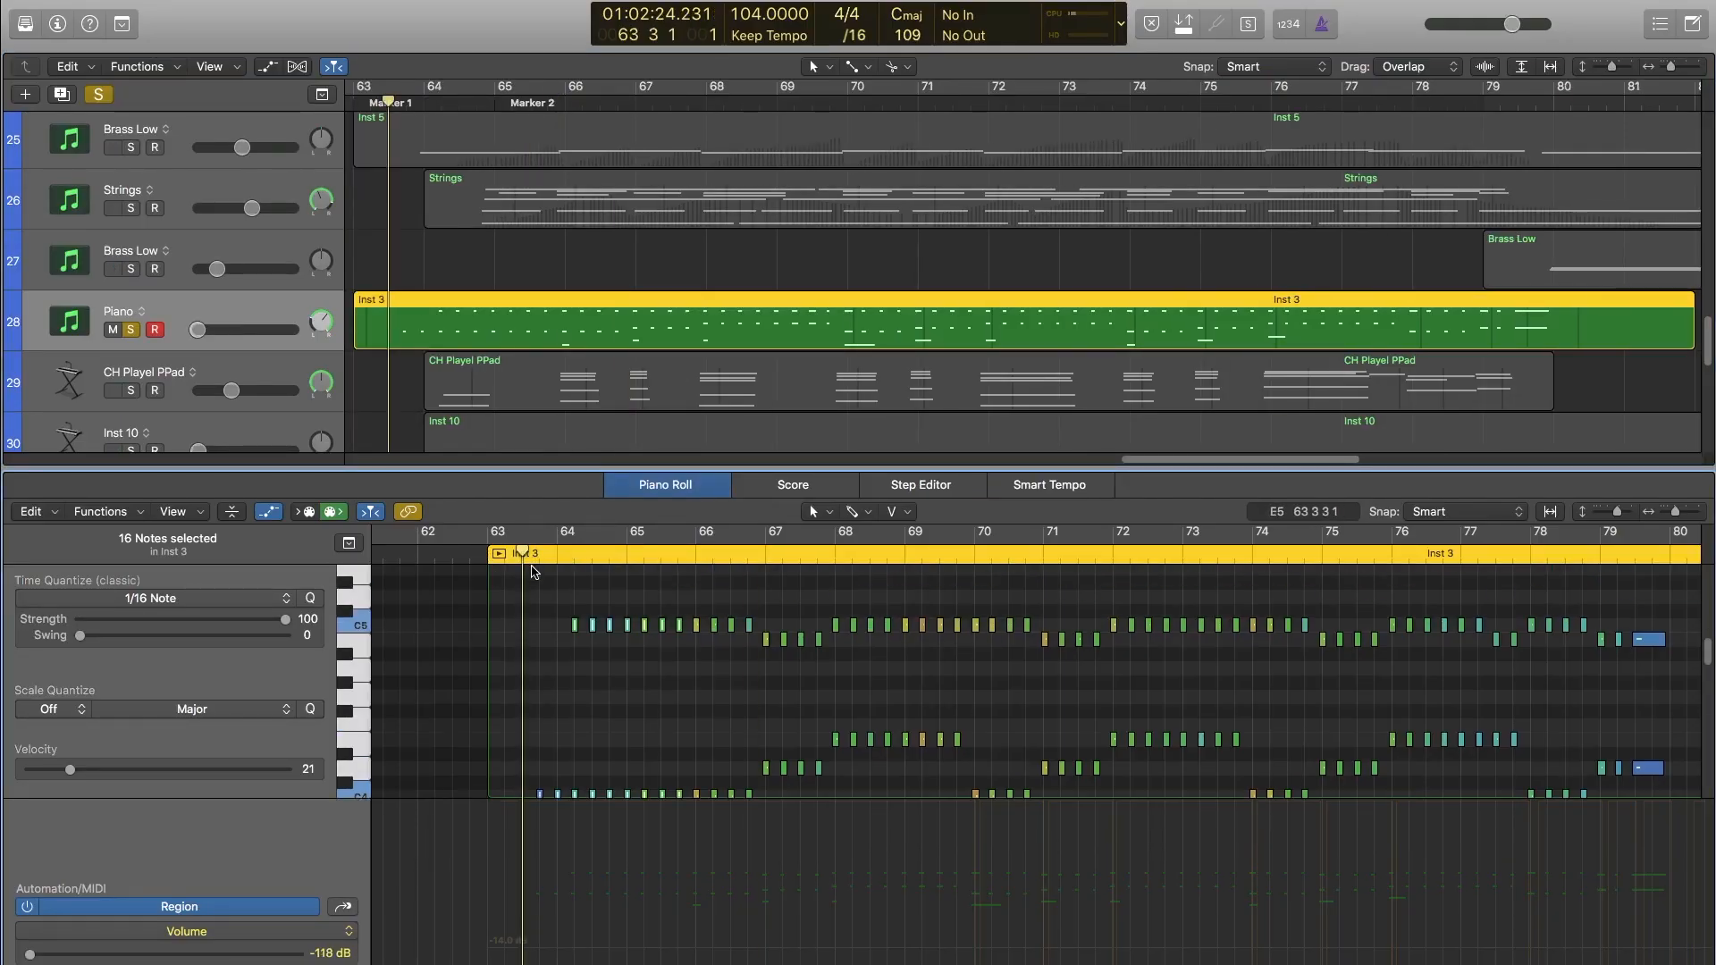
{"action": "scroll", "coordinate": [481, 735], "scroll_direction": "down", "scroll_amount": 3}
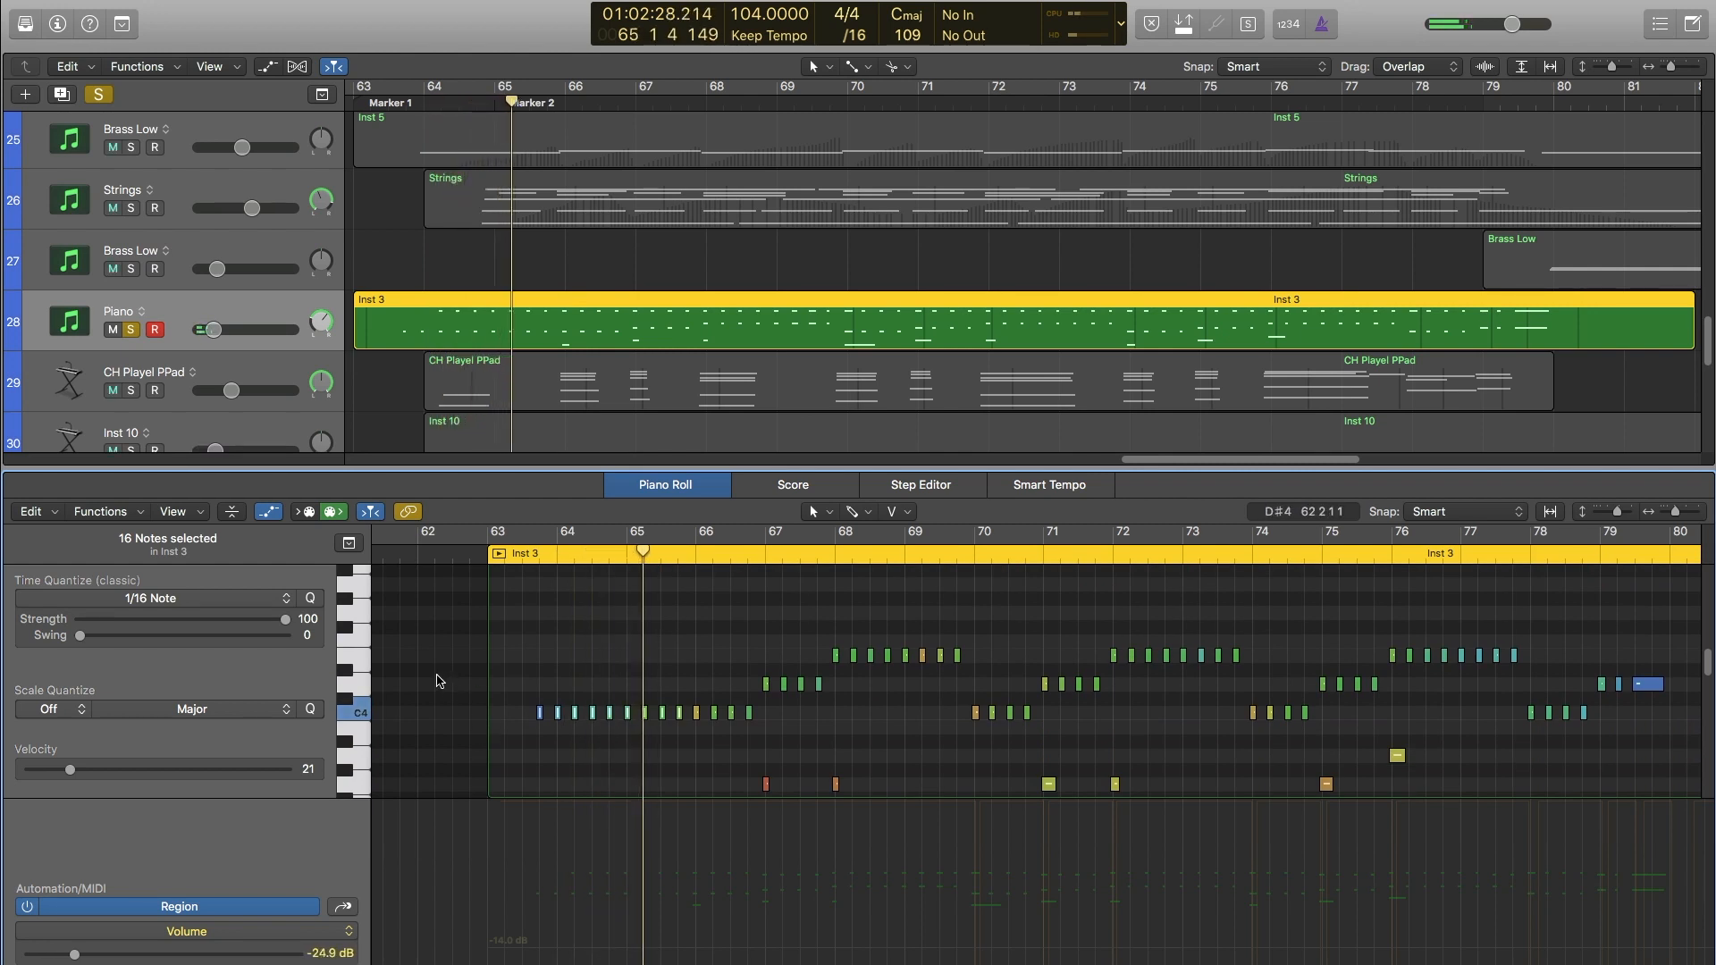
{"action": "scroll", "coordinate": [437, 681], "scroll_direction": "down", "scroll_amount": 1}
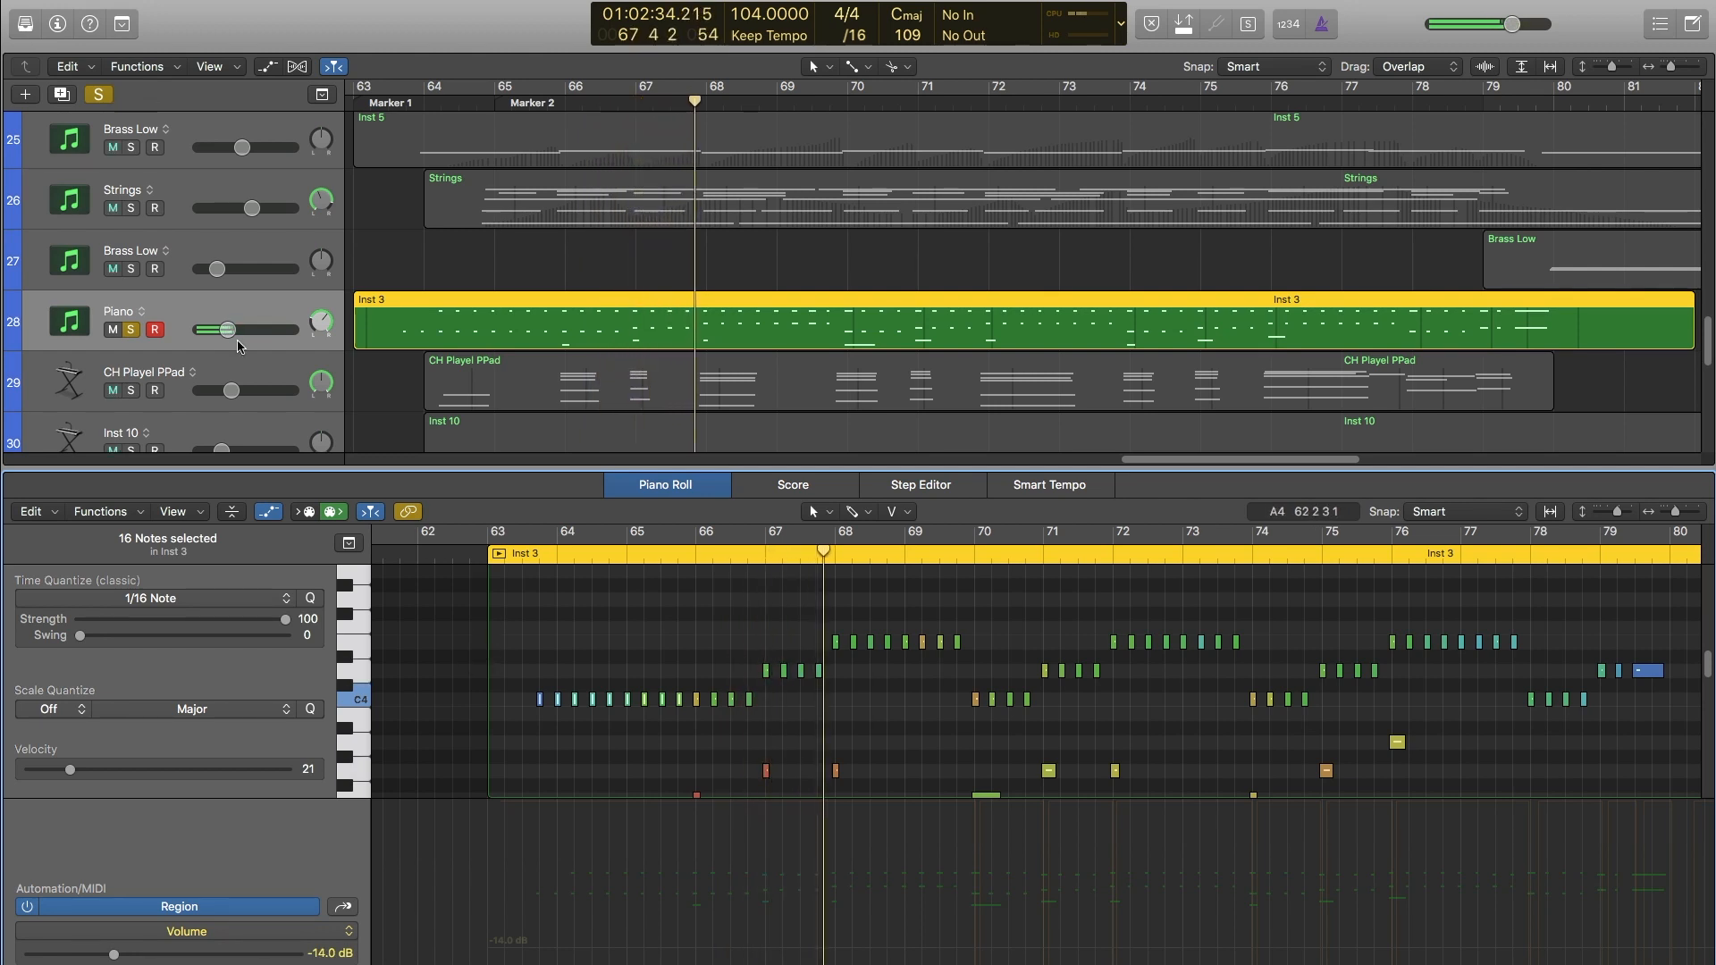
Add Strings, Brass Low on track 25, French Horns and Brass High to the solo during Piano playback.
{"action": "left_click", "coordinate": [131, 208]}
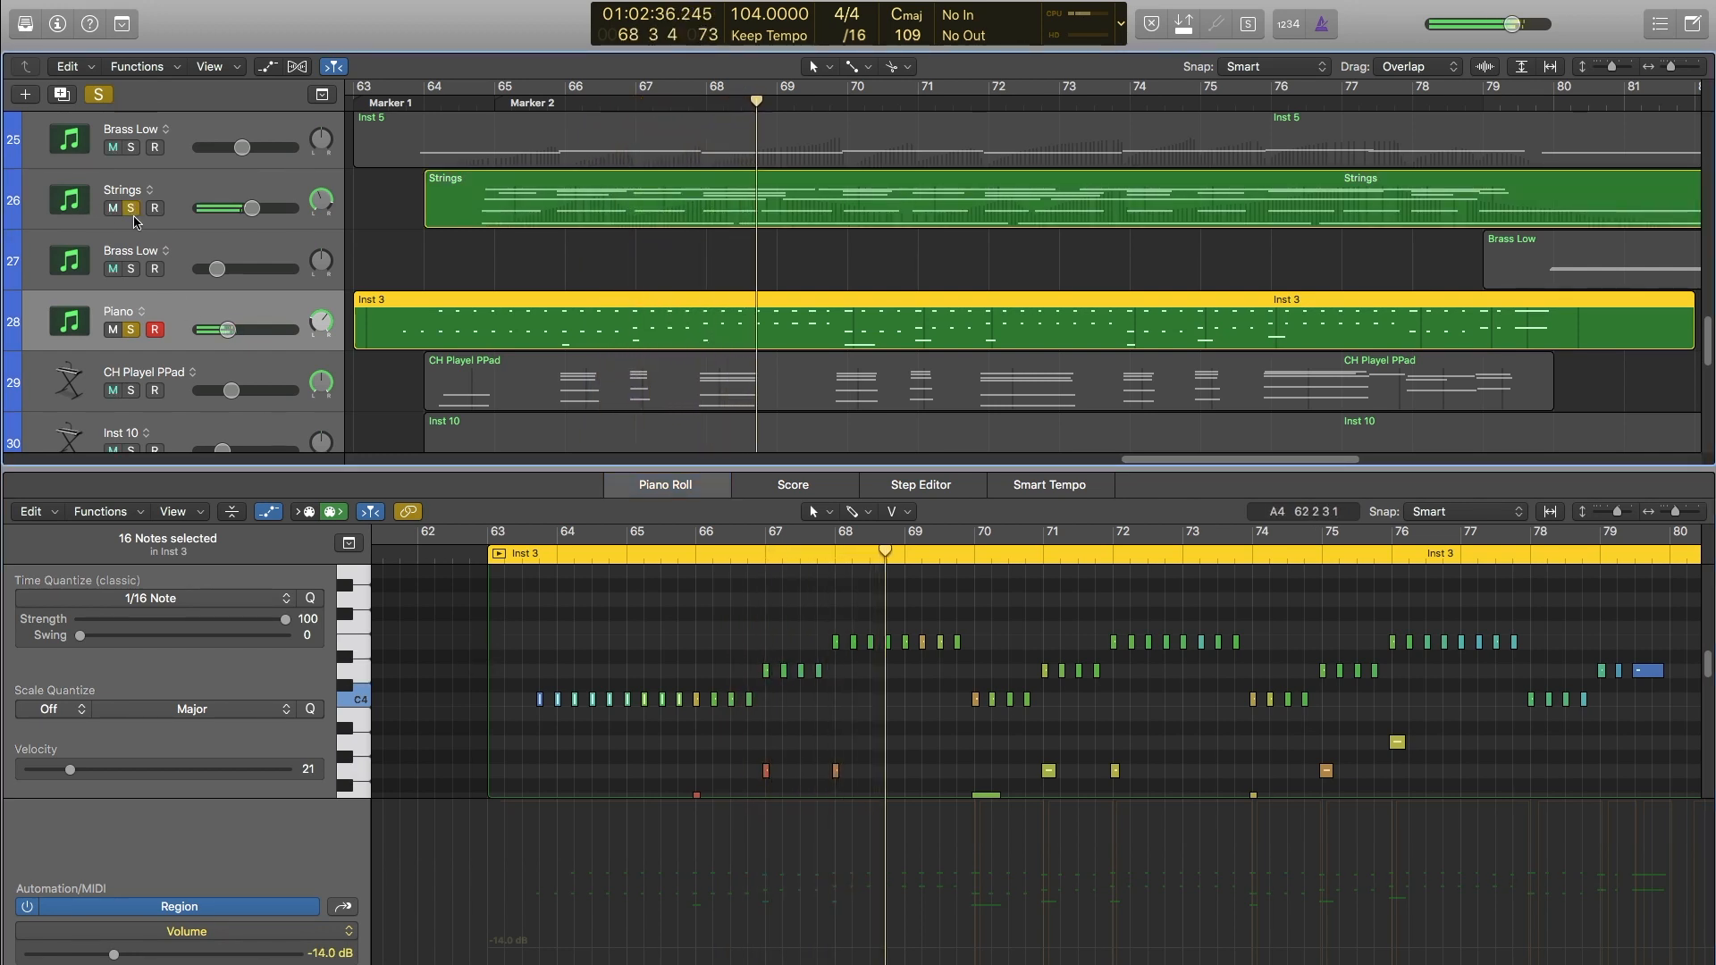
{"action": "left_click", "coordinate": [132, 147]}
{"action": "scroll", "coordinate": [143, 223], "scroll_direction": "up", "scroll_amount": 4}
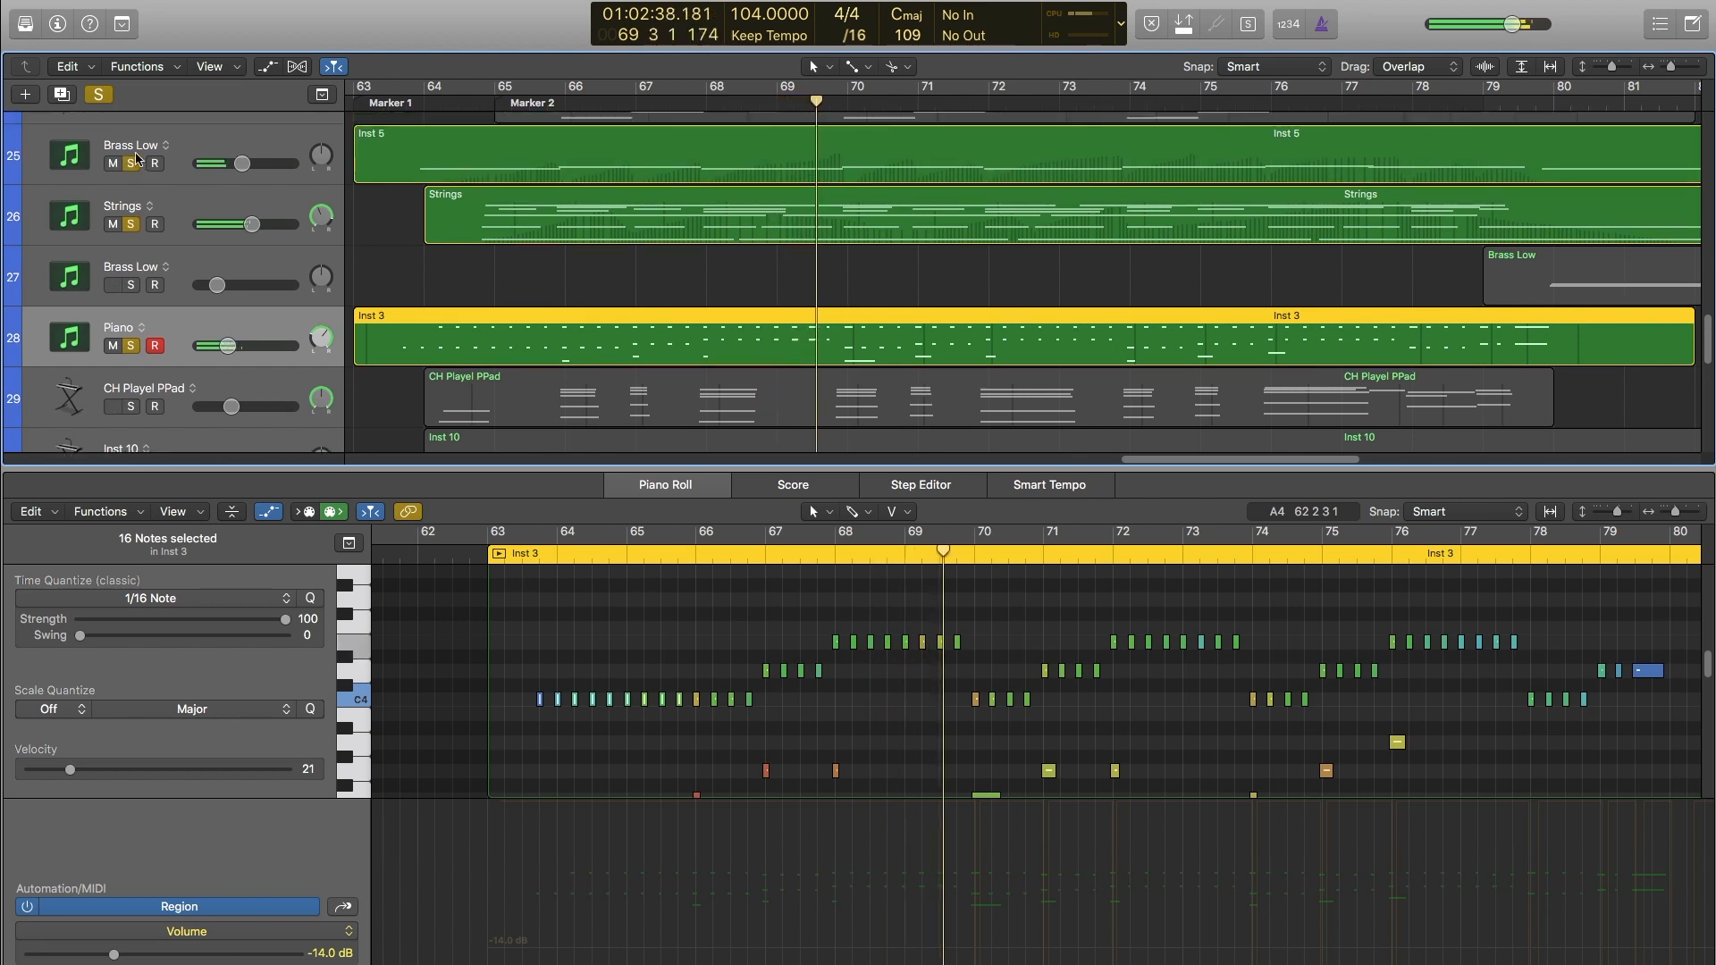
{"action": "left_click", "coordinate": [131, 255]}
{"action": "left_click", "coordinate": [131, 195]}
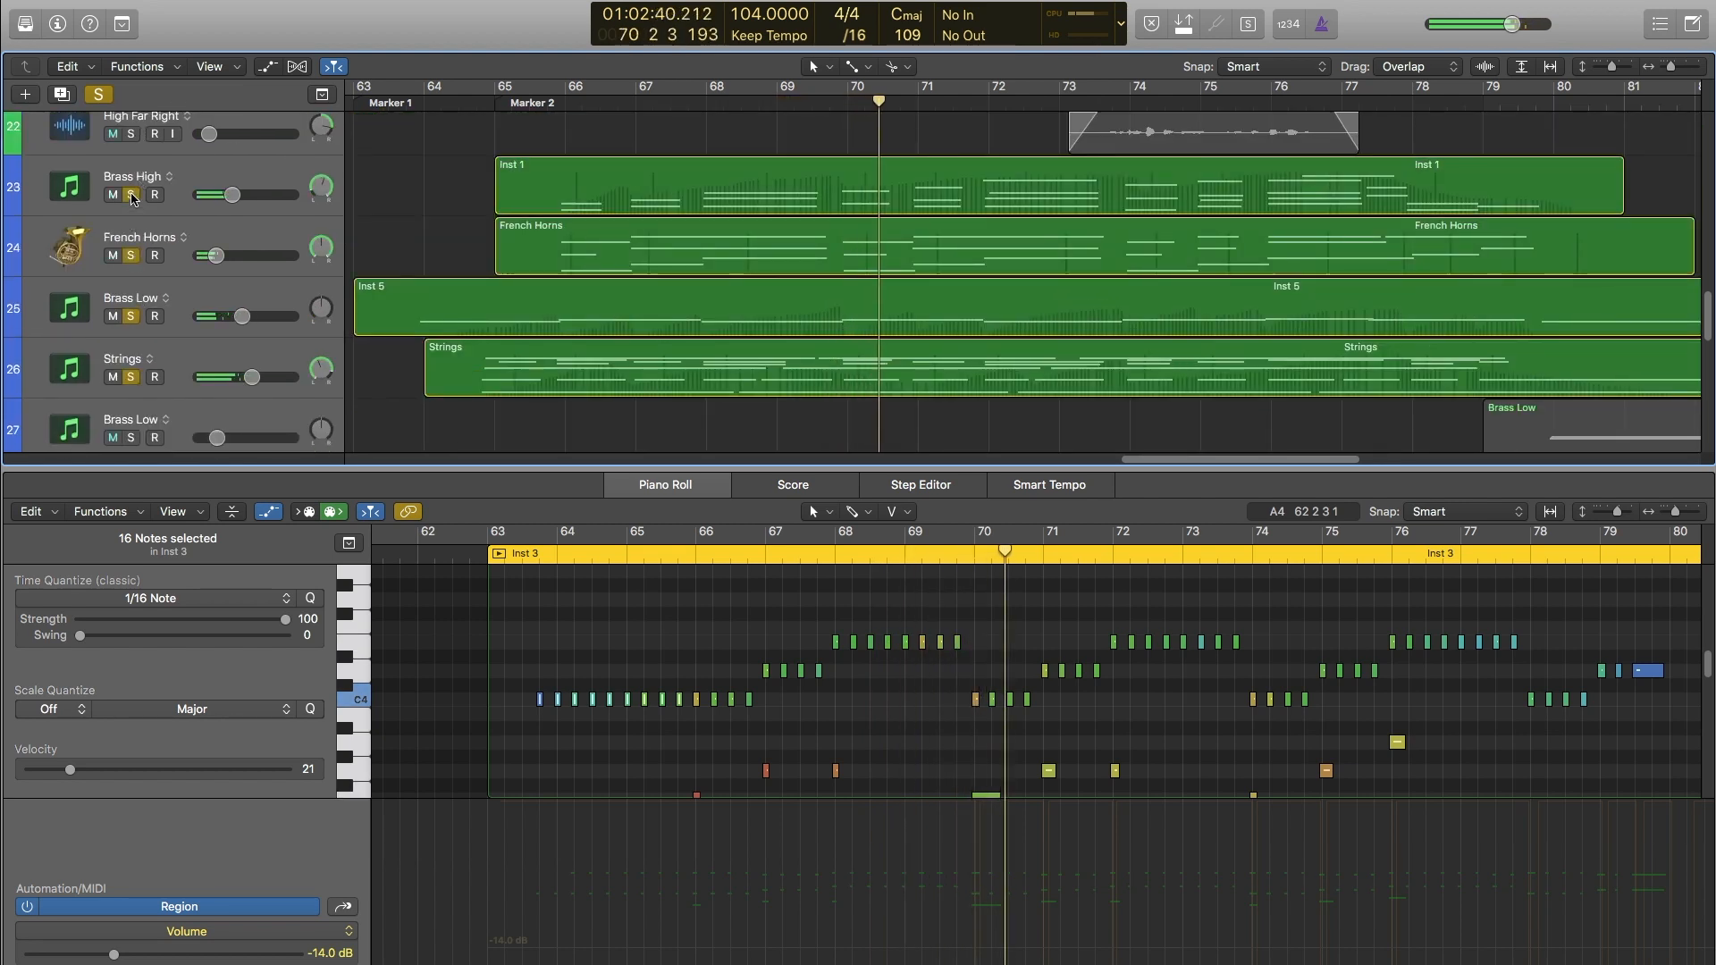
{"action": "scroll", "coordinate": [140, 169], "scroll_direction": "up", "scroll_amount": 1}
{"action": "scroll", "coordinate": [140, 169], "scroll_direction": "down", "scroll_amount": 1}
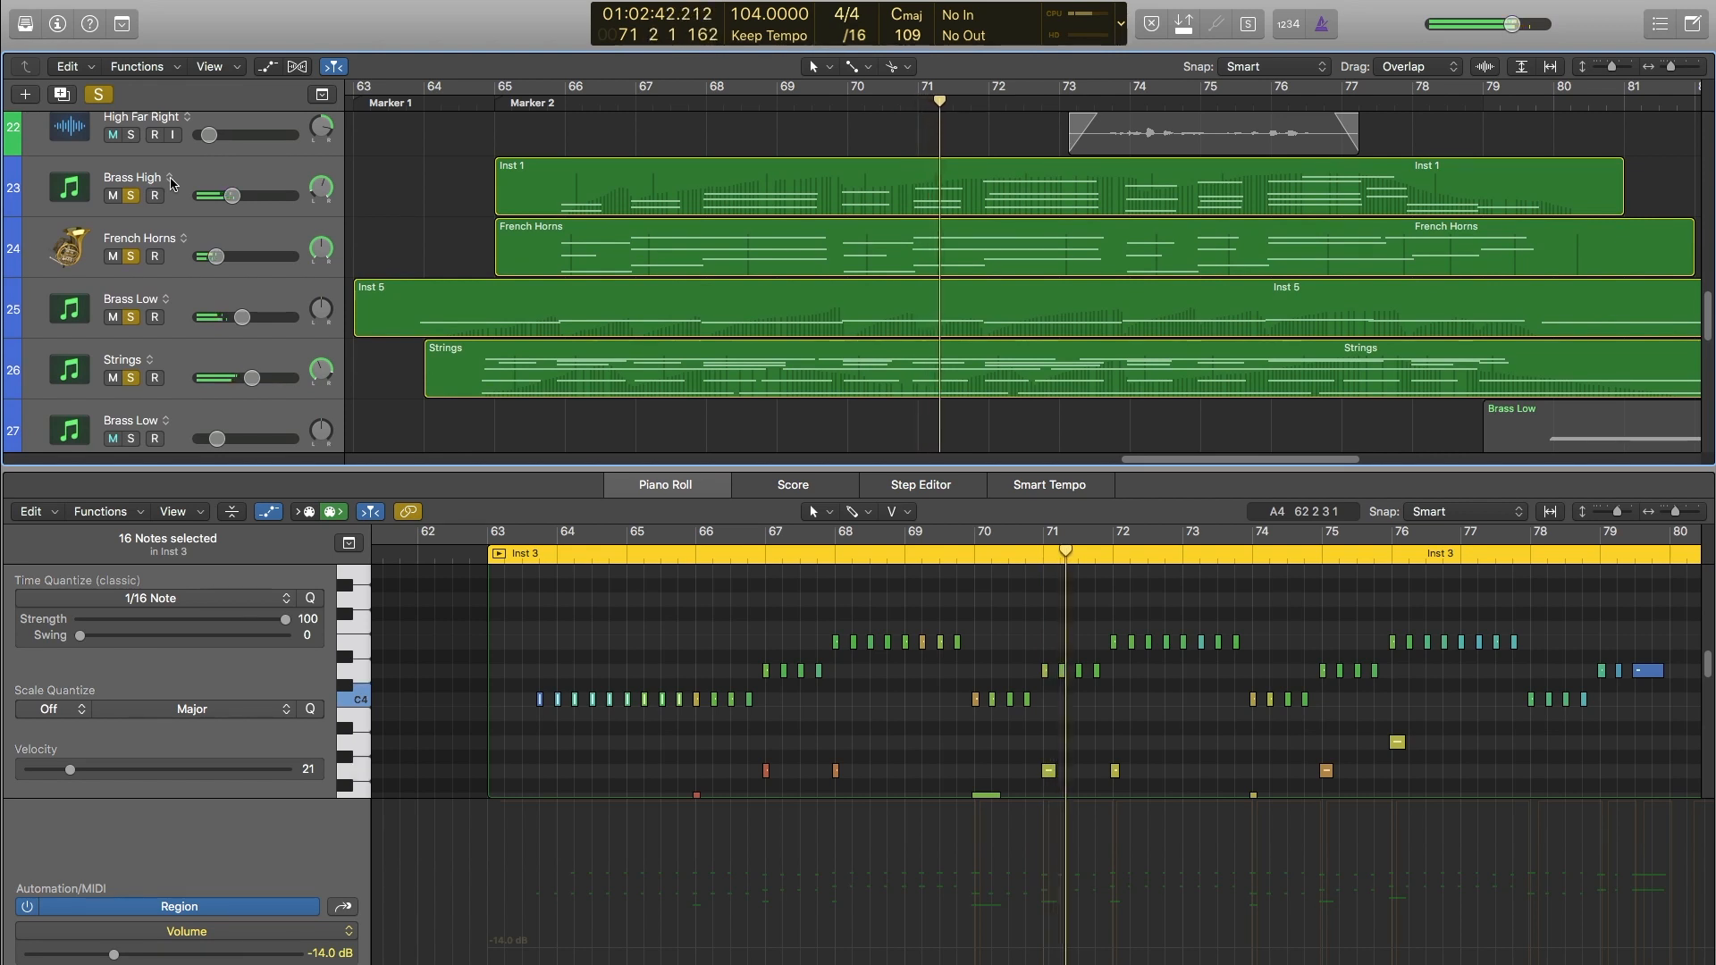
Hide the Piano Roll and turn off the solo on the four tracks from Brass High to Strings.
{"action": "key", "text": "e"}
{"action": "right_click", "coordinate": [172, 177]}
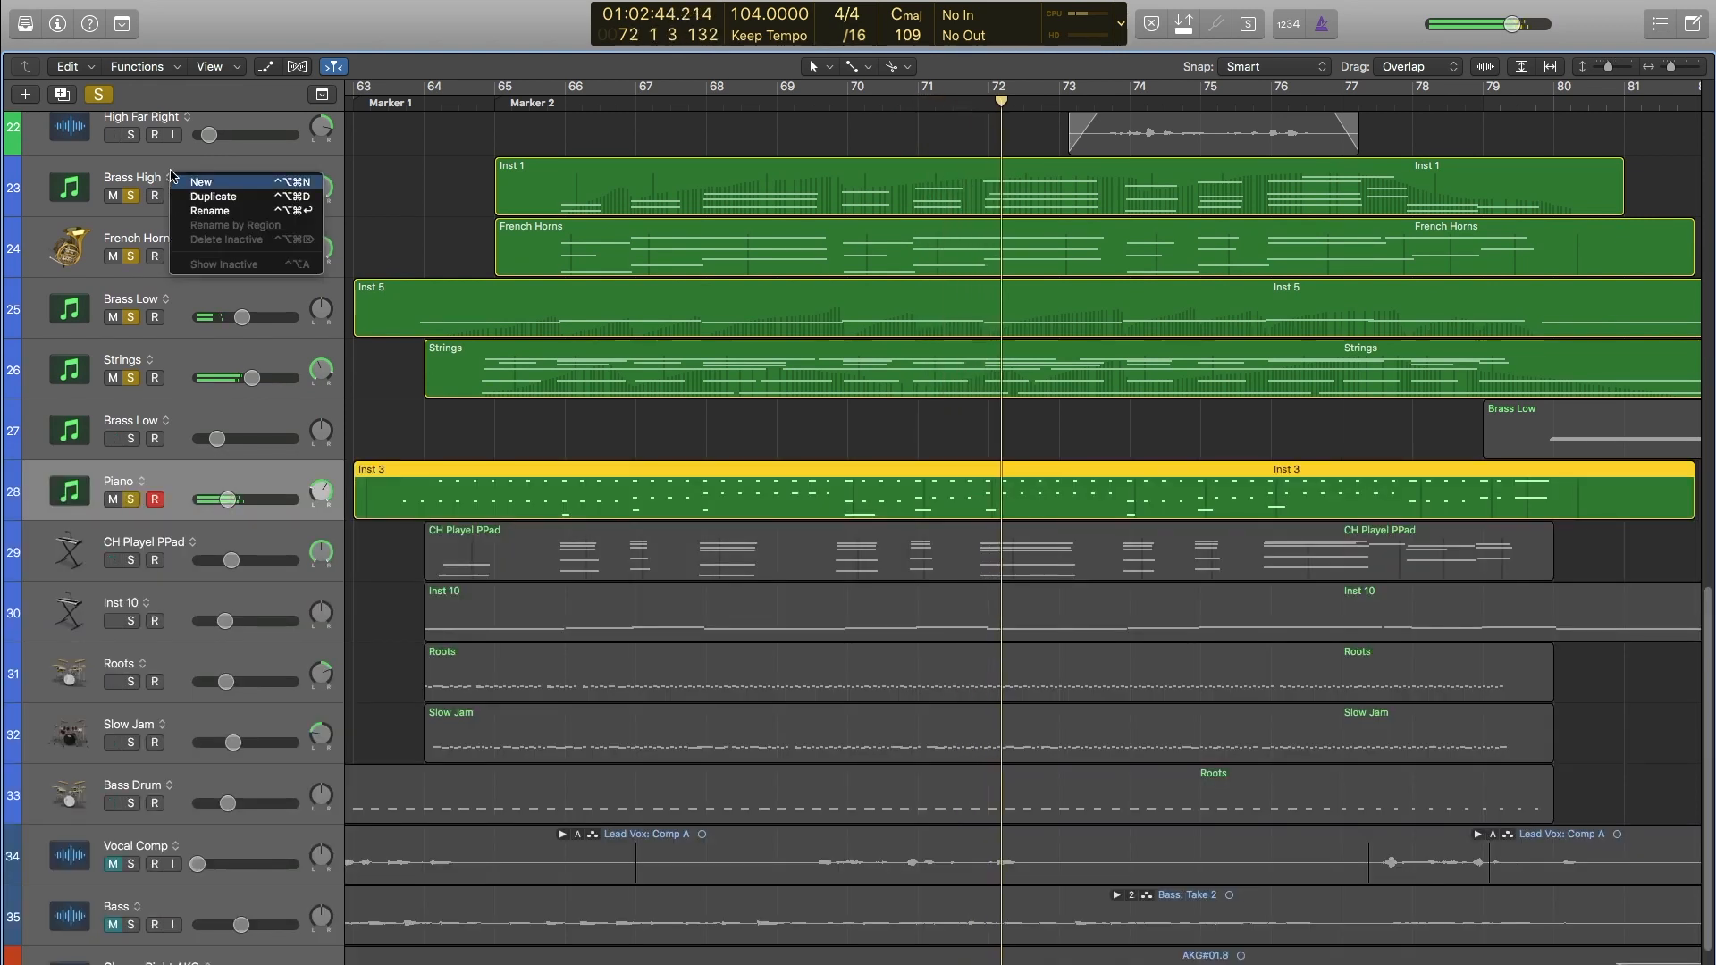
{"action": "left_click", "coordinate": [116, 169]}
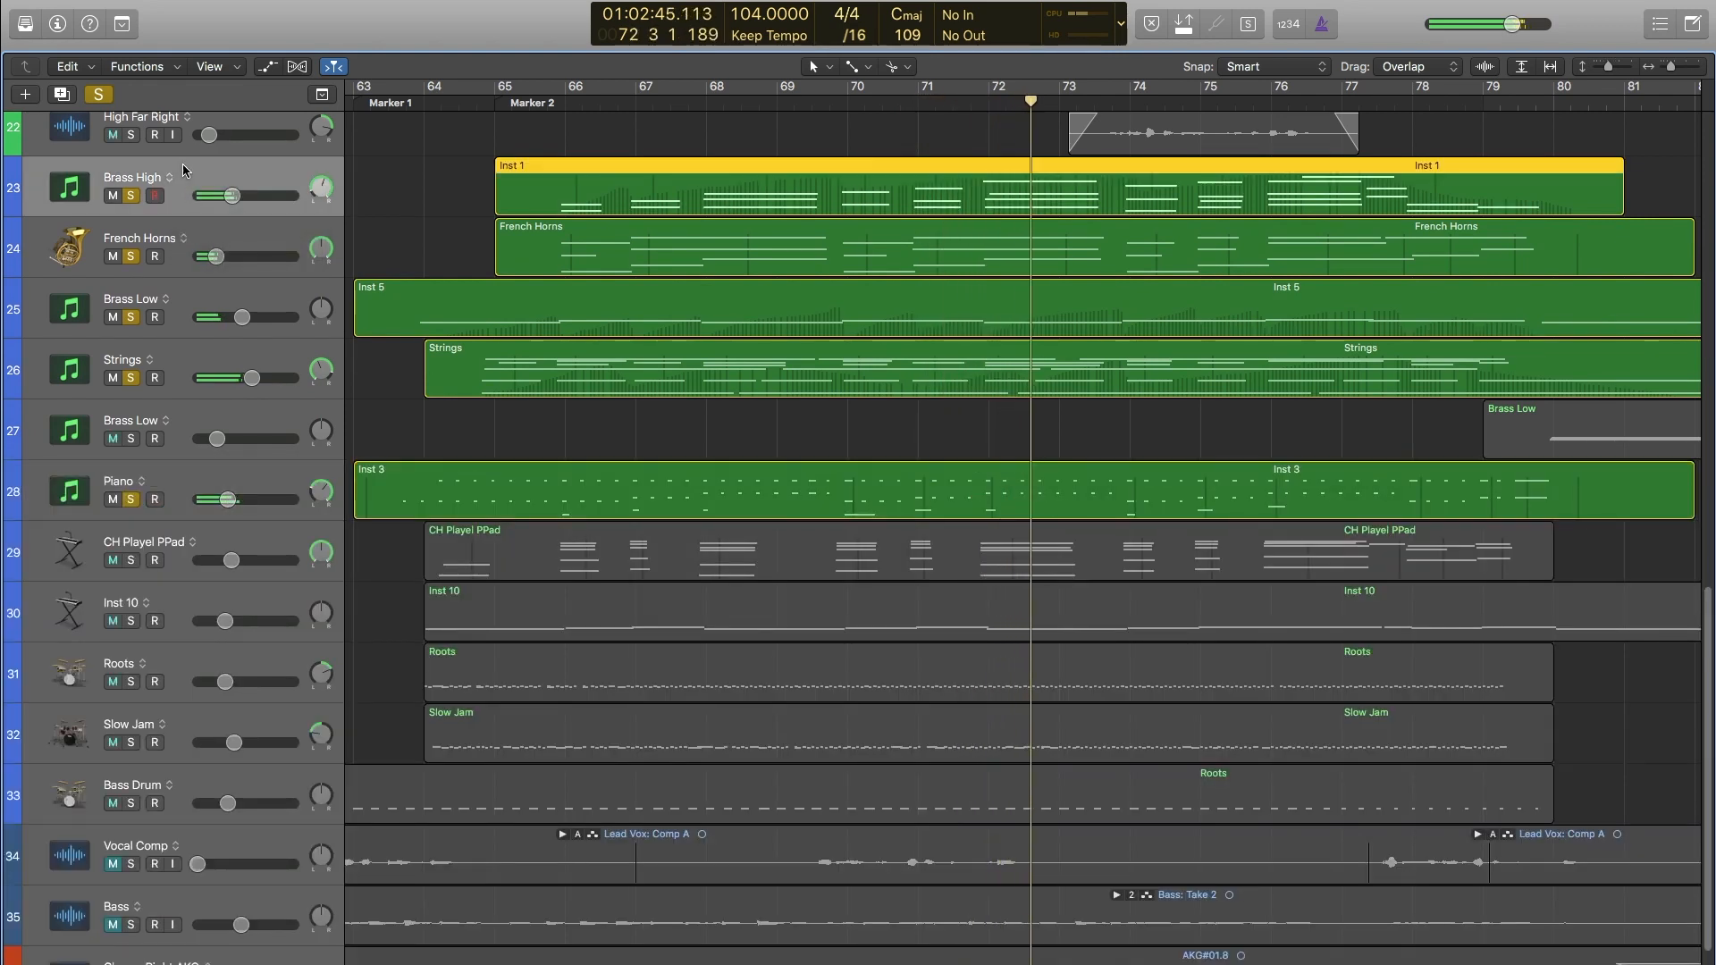
{"action": "left_click", "coordinate": [185, 380], "text": "shift"}
{"action": "key", "text": "ctrl+s"}
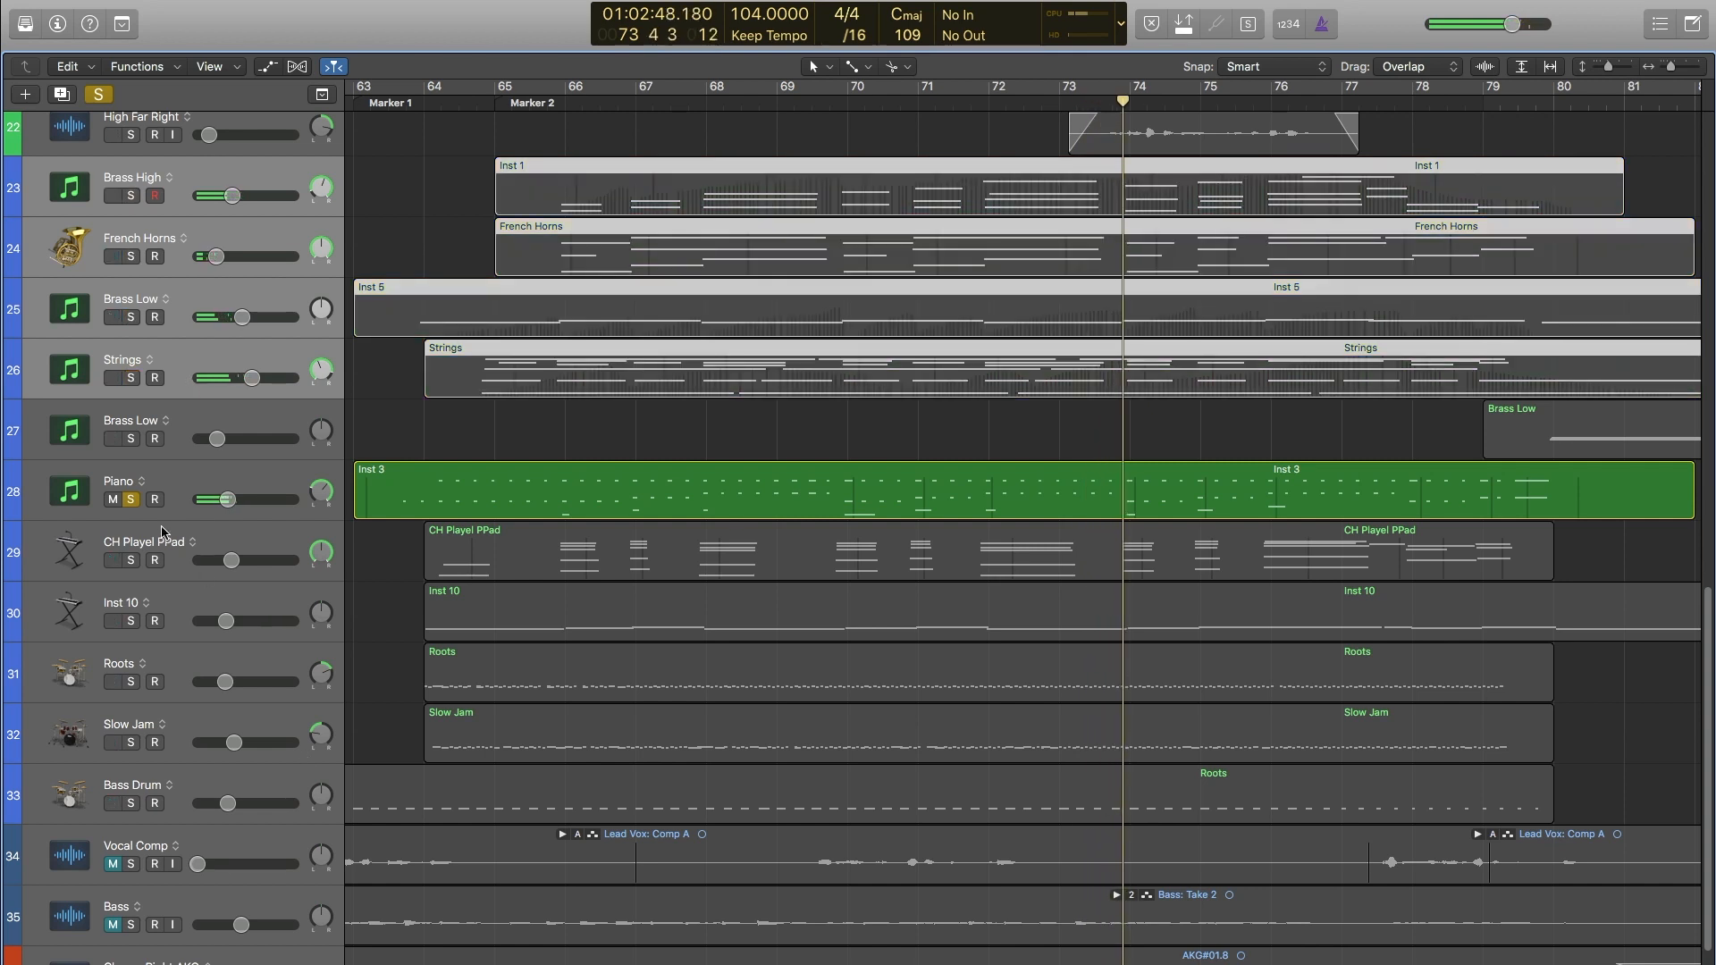
Solo CH Playel PPad and play it from bar 64, turning Piano's solo off and back on to compare.
{"action": "left_click", "coordinate": [235, 539]}
{"action": "key", "text": "space"}
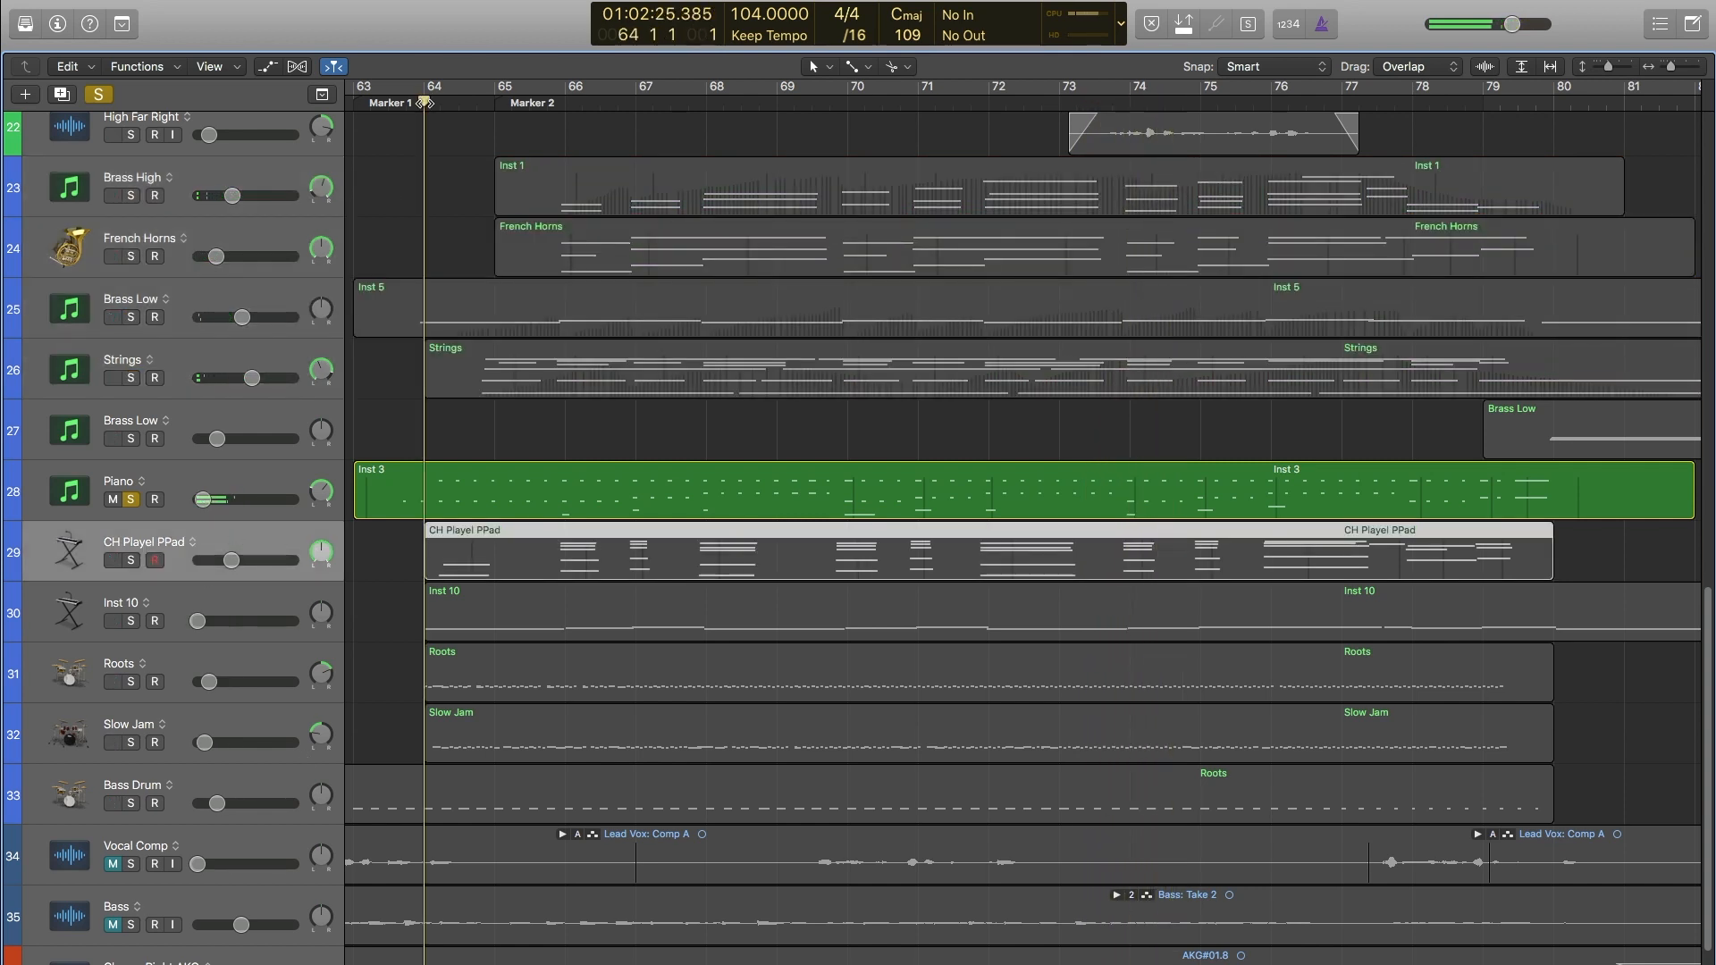
{"action": "key", "text": "s"}
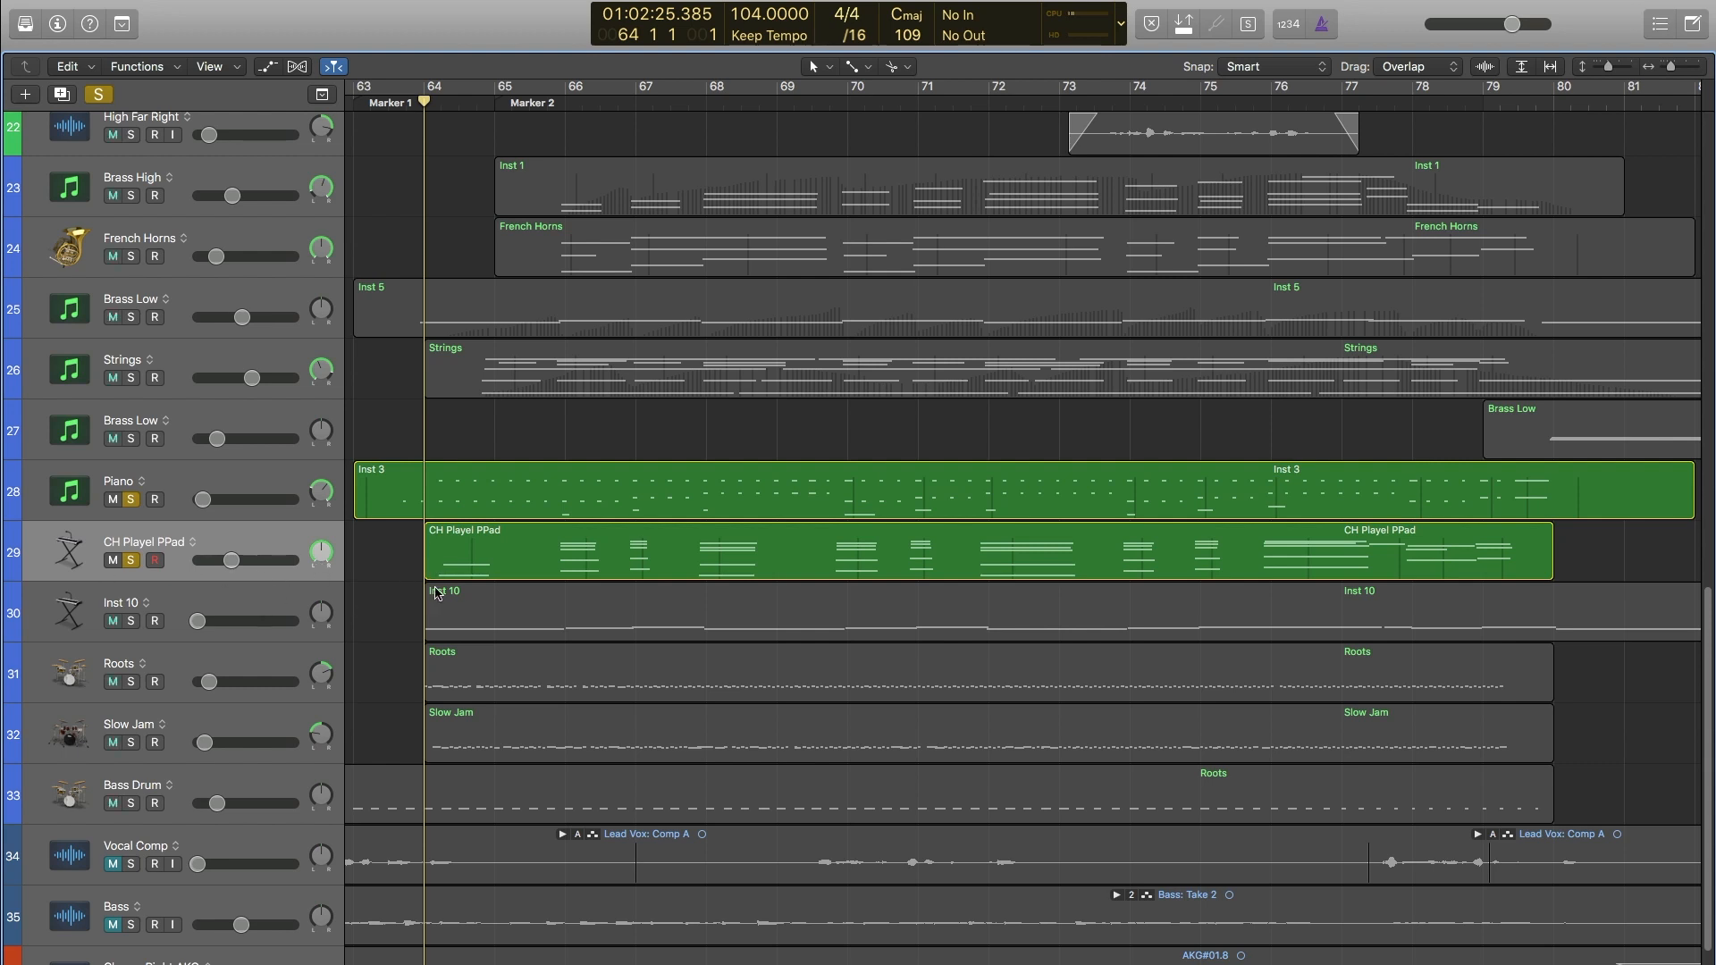
{"action": "key", "text": "ctrl+s"}
{"action": "key", "text": "ctrl+s"}
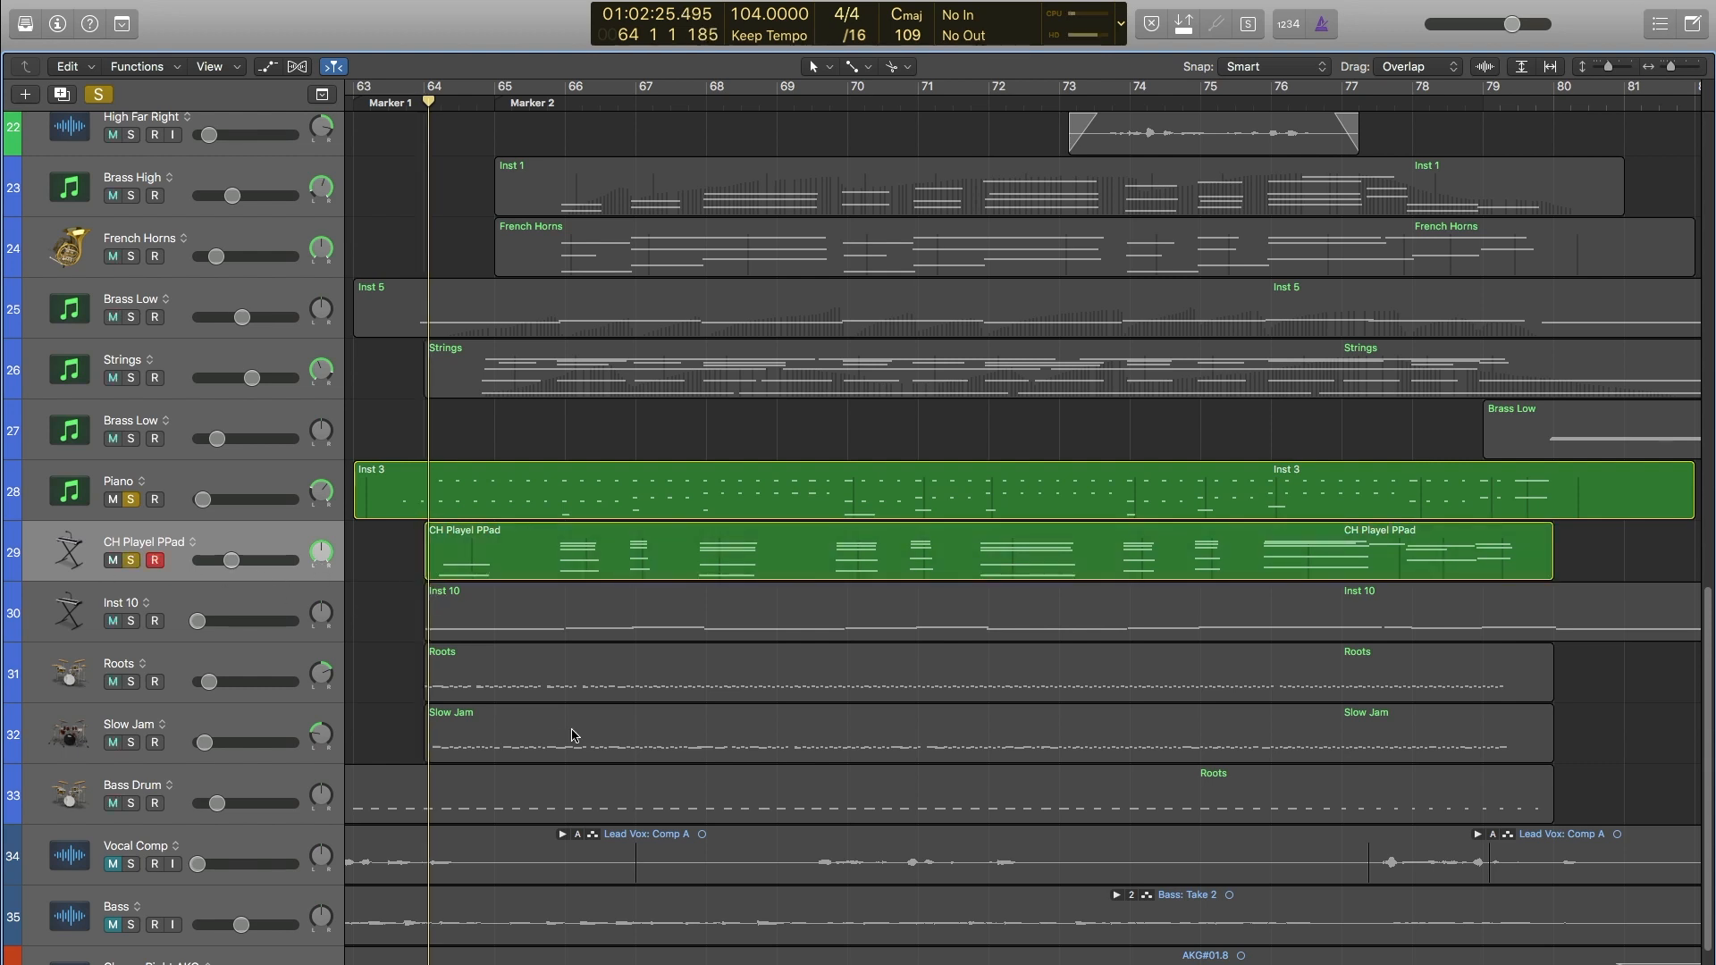
{"action": "left_click", "coordinate": [132, 500]}
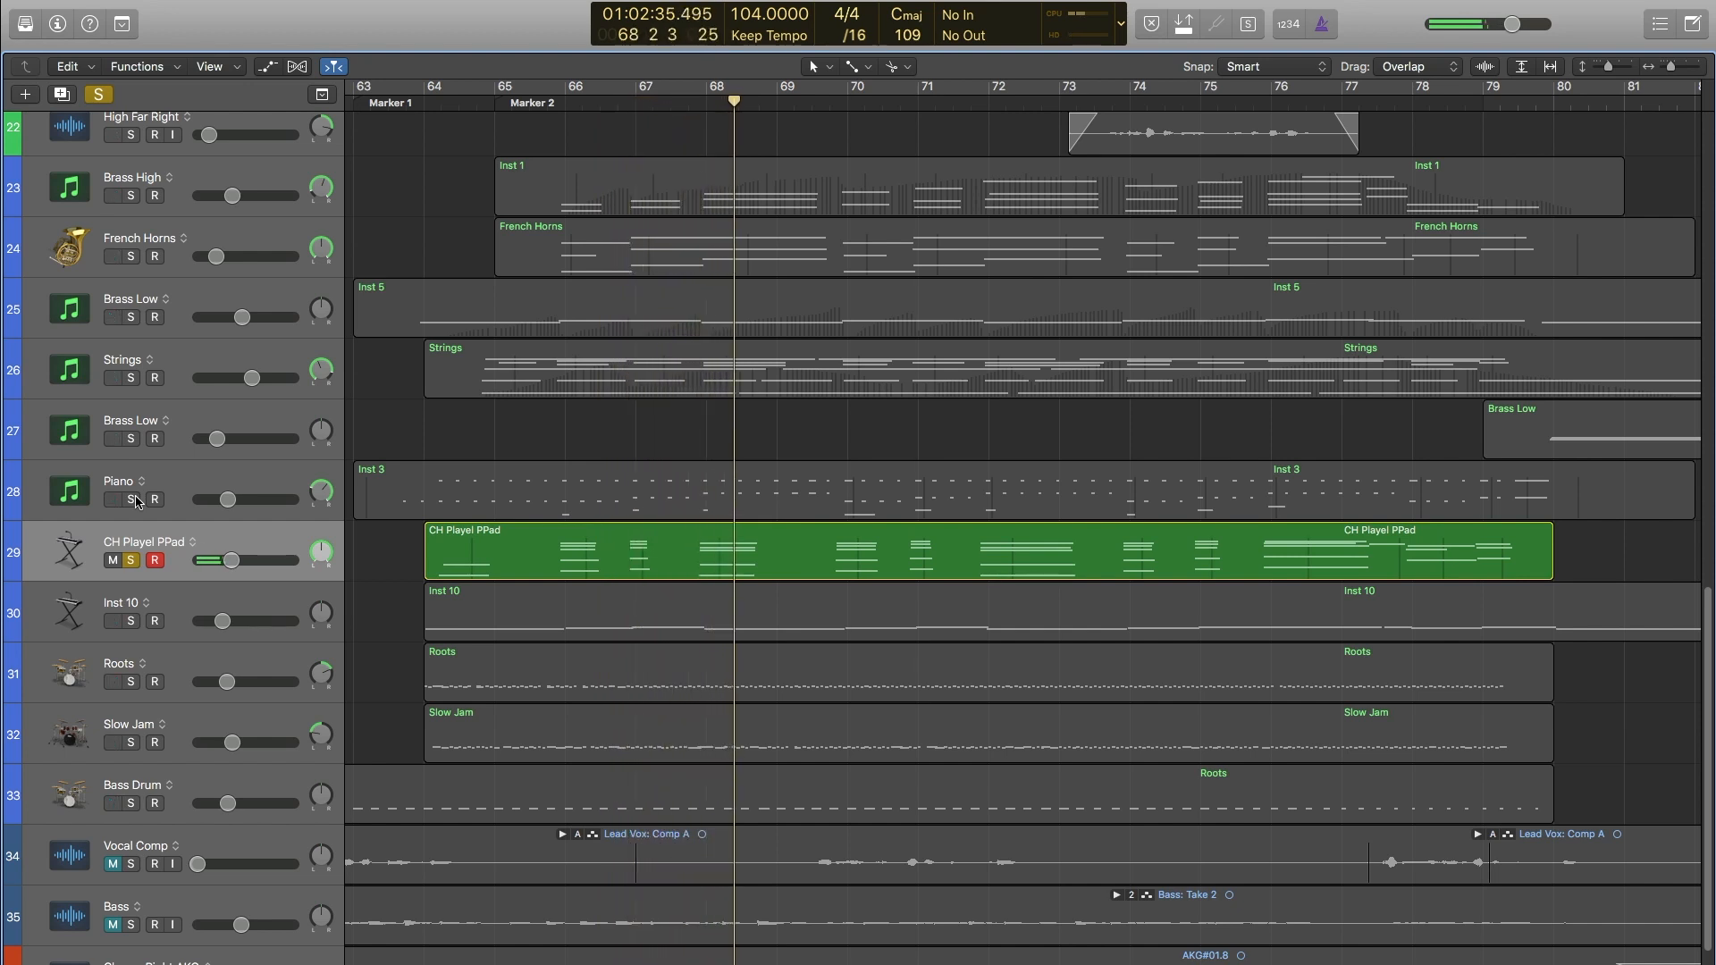
{"action": "left_click", "coordinate": [133, 500]}
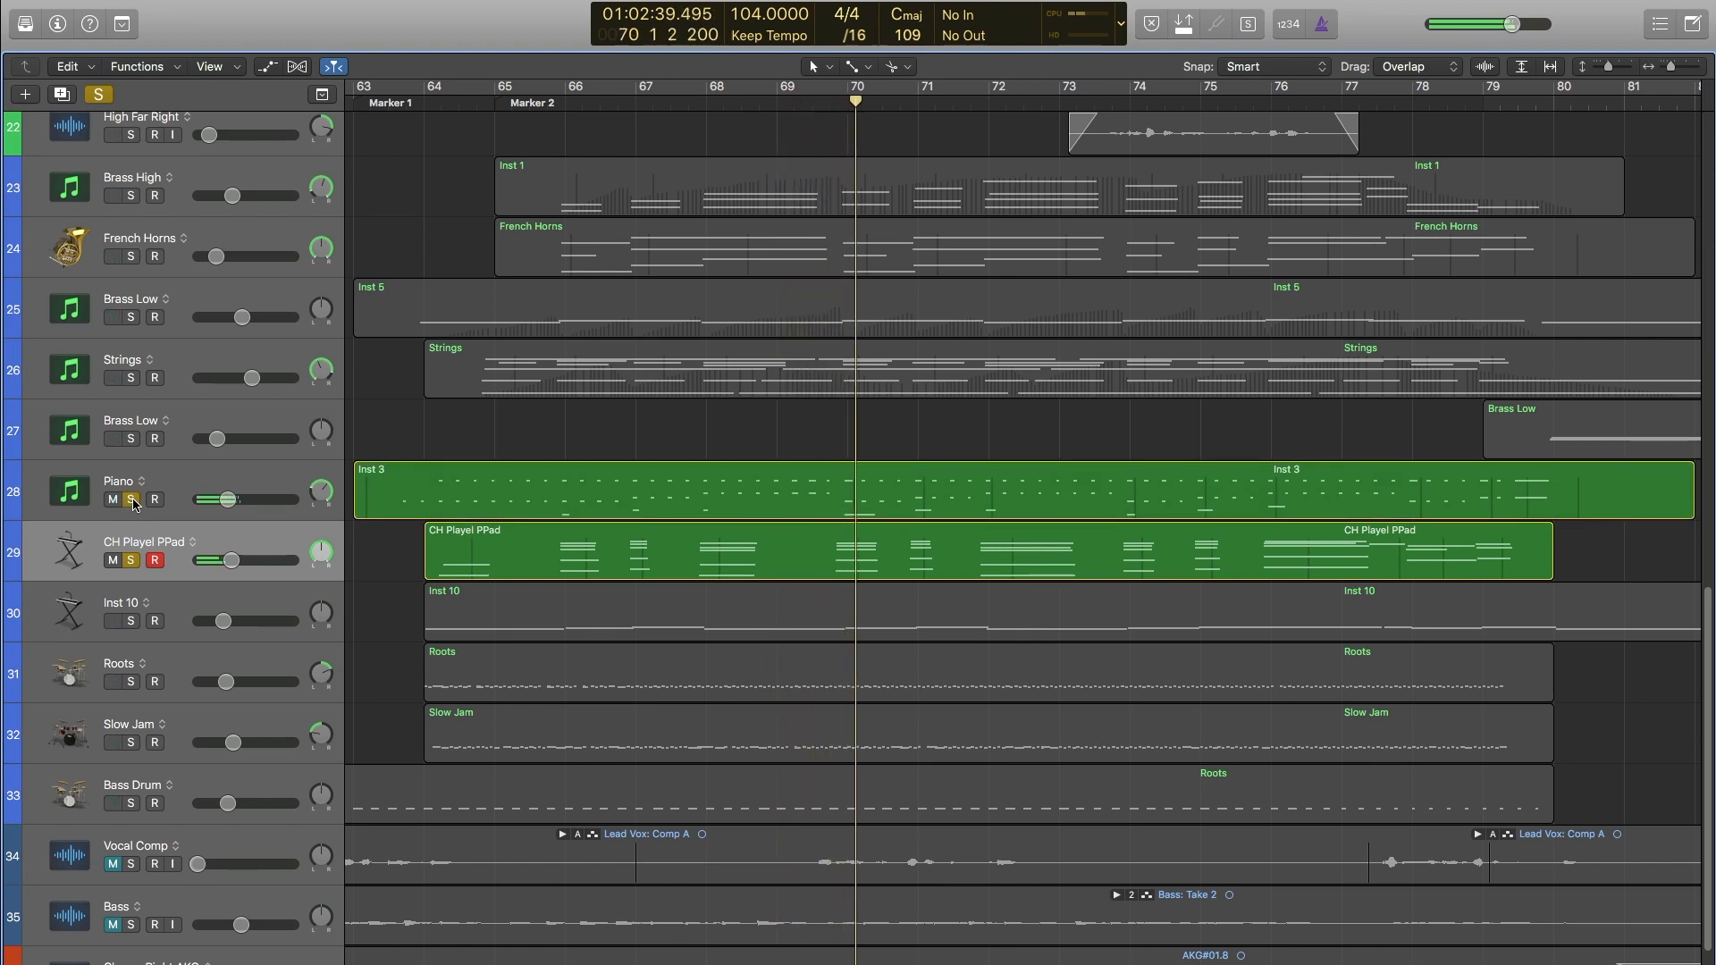
Select the Inst 10 track, view its EXS24 instrument from the mixer, and close it again.
{"action": "left_click", "coordinate": [195, 611]}
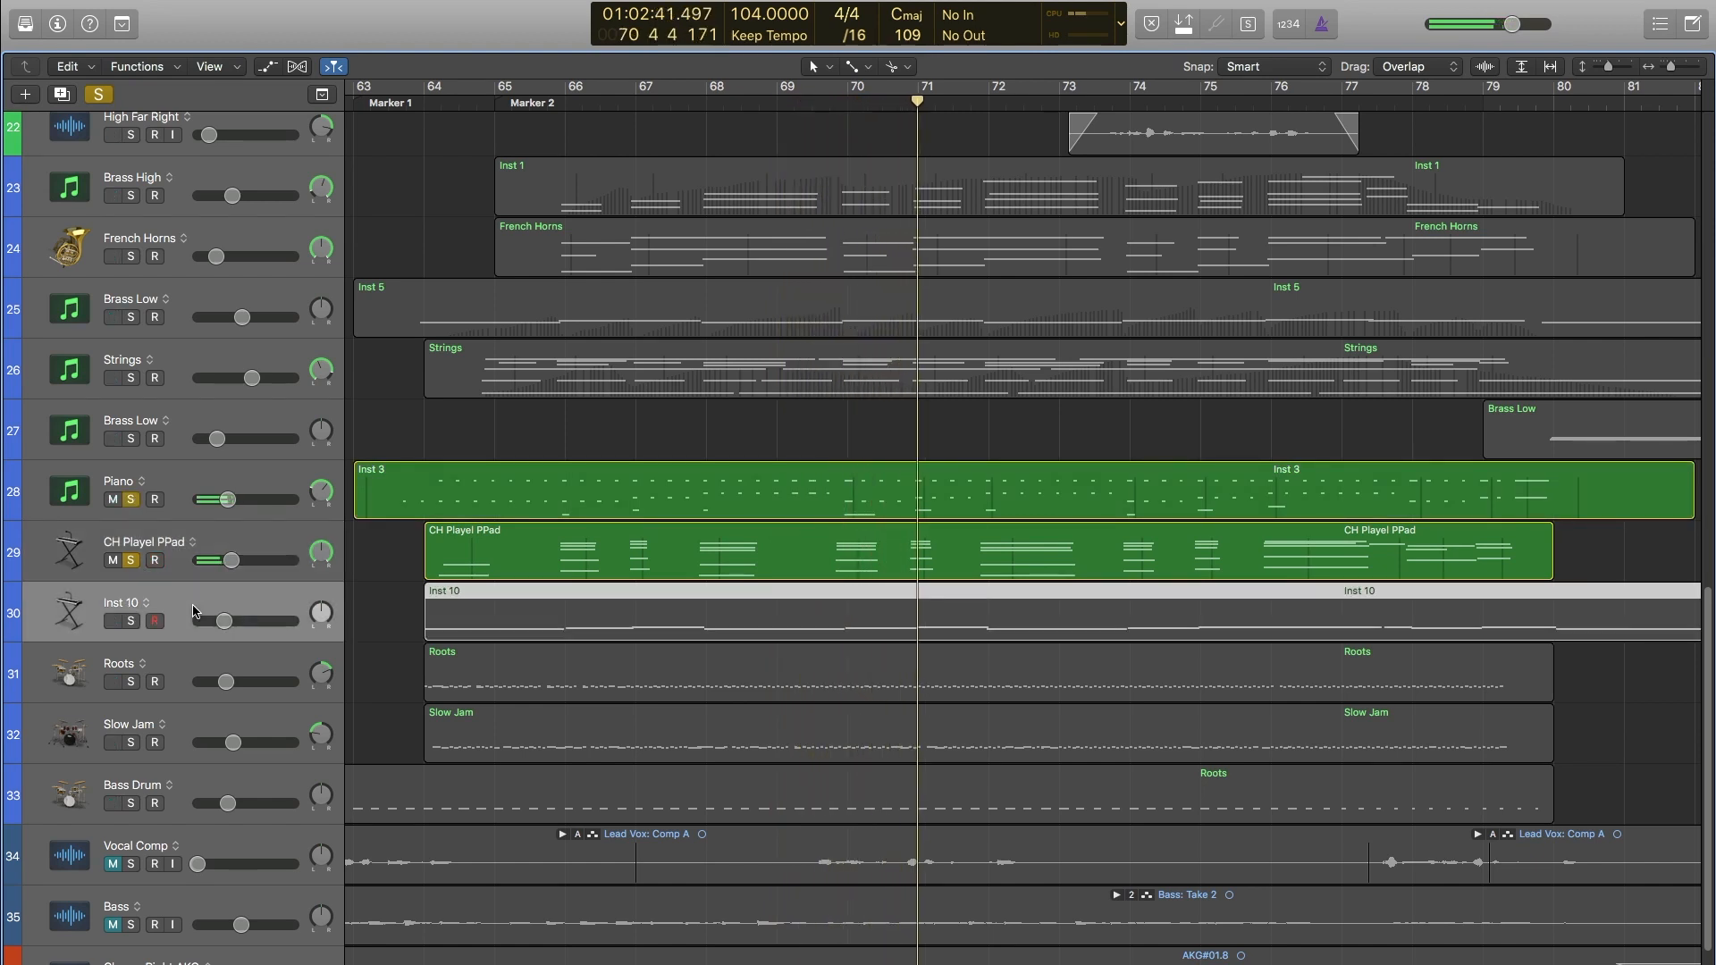
{"action": "key", "text": "super+2"}
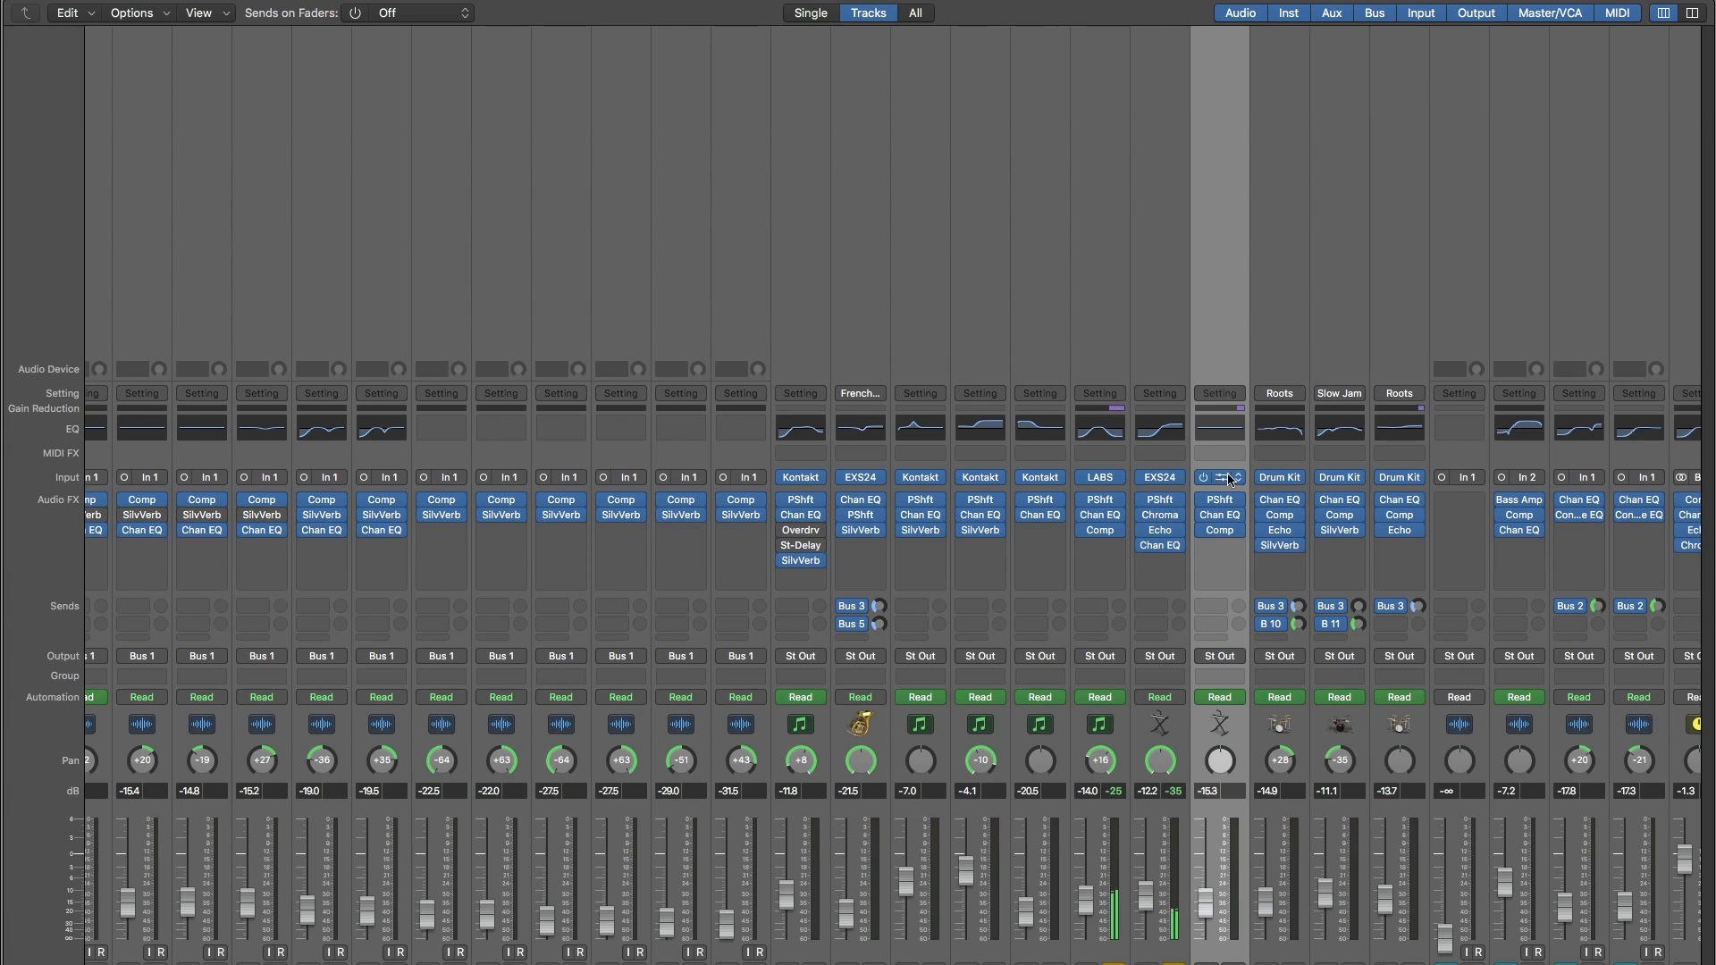
{"action": "left_click", "coordinate": [1229, 480]}
{"action": "left_click", "coordinate": [1220, 485]}
{"action": "left_click", "coordinate": [1221, 479]}
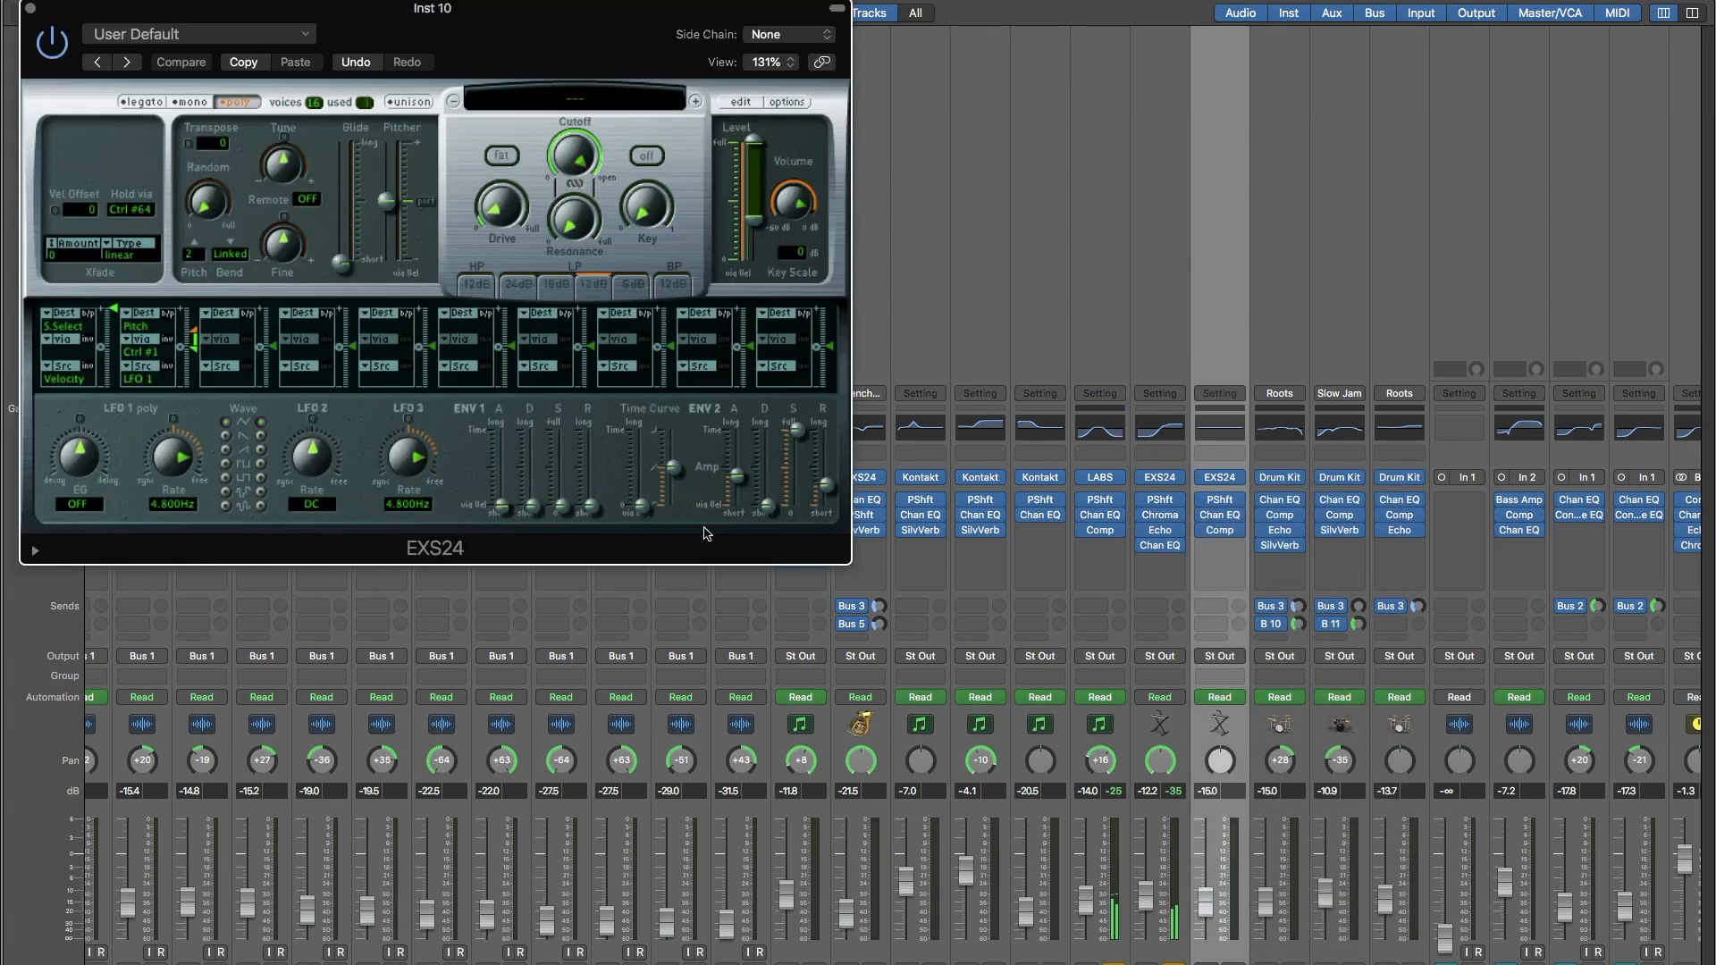
{"action": "left_click", "coordinate": [29, 10]}
{"action": "left_click", "coordinate": [16, 0]}
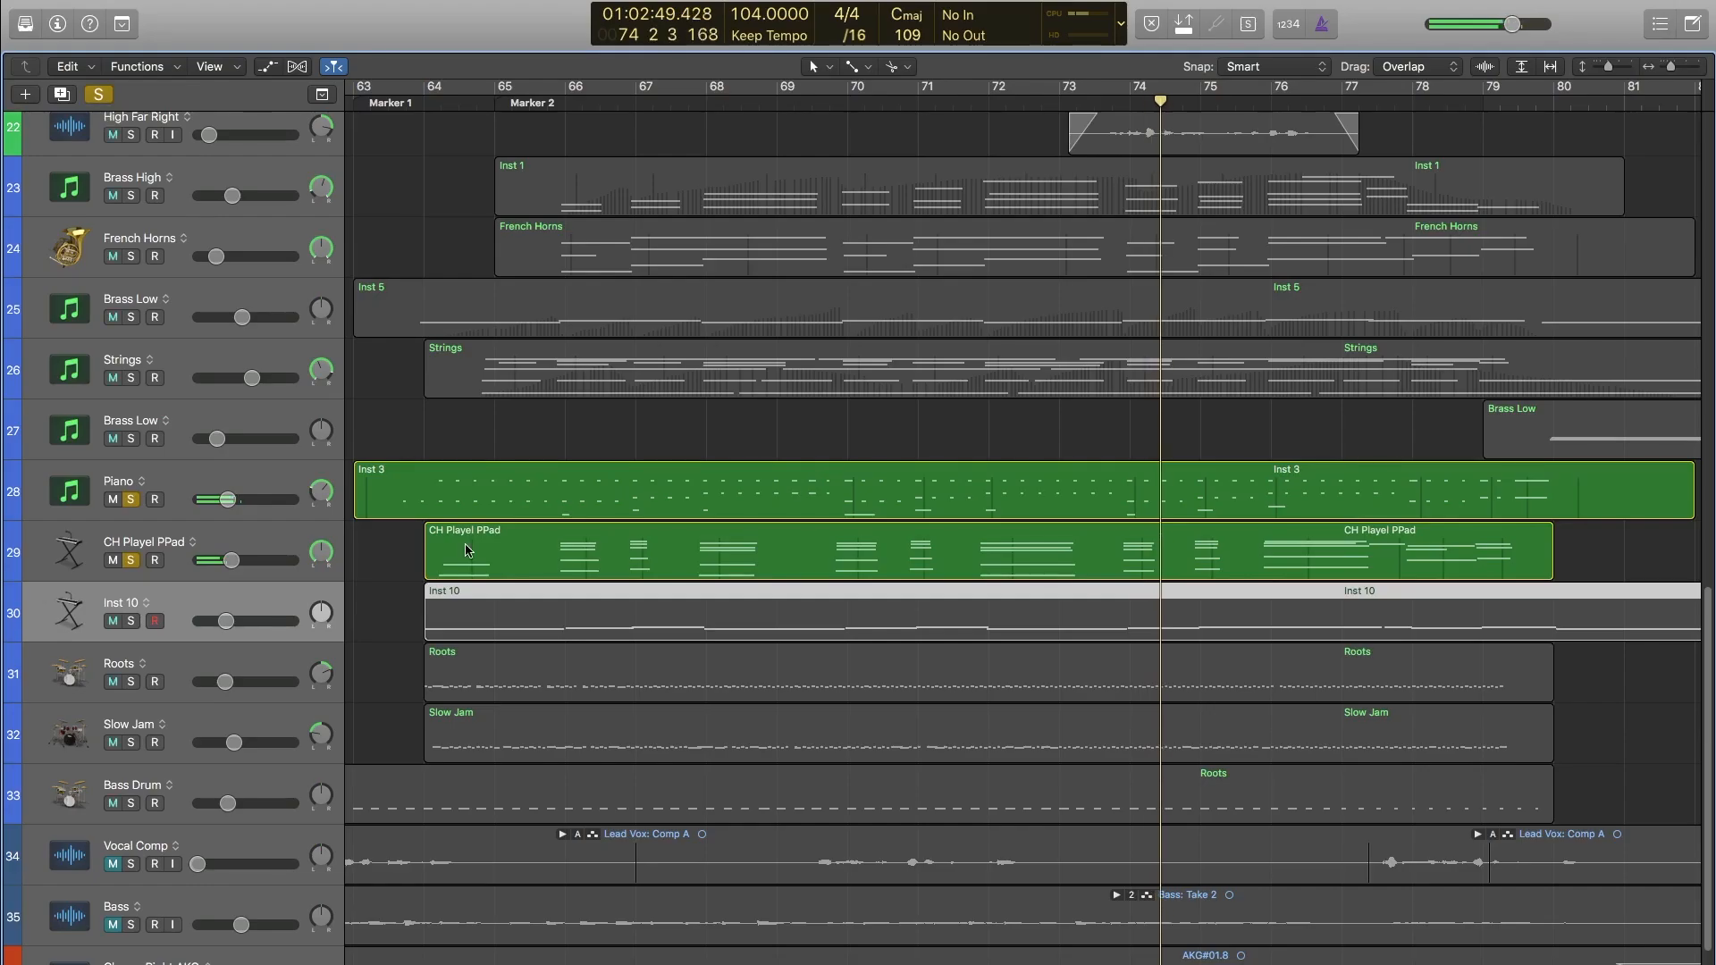
Solo Inst 10 and turn off the solo on CH Playel PPad and Piano.
{"action": "key", "text": "s"}
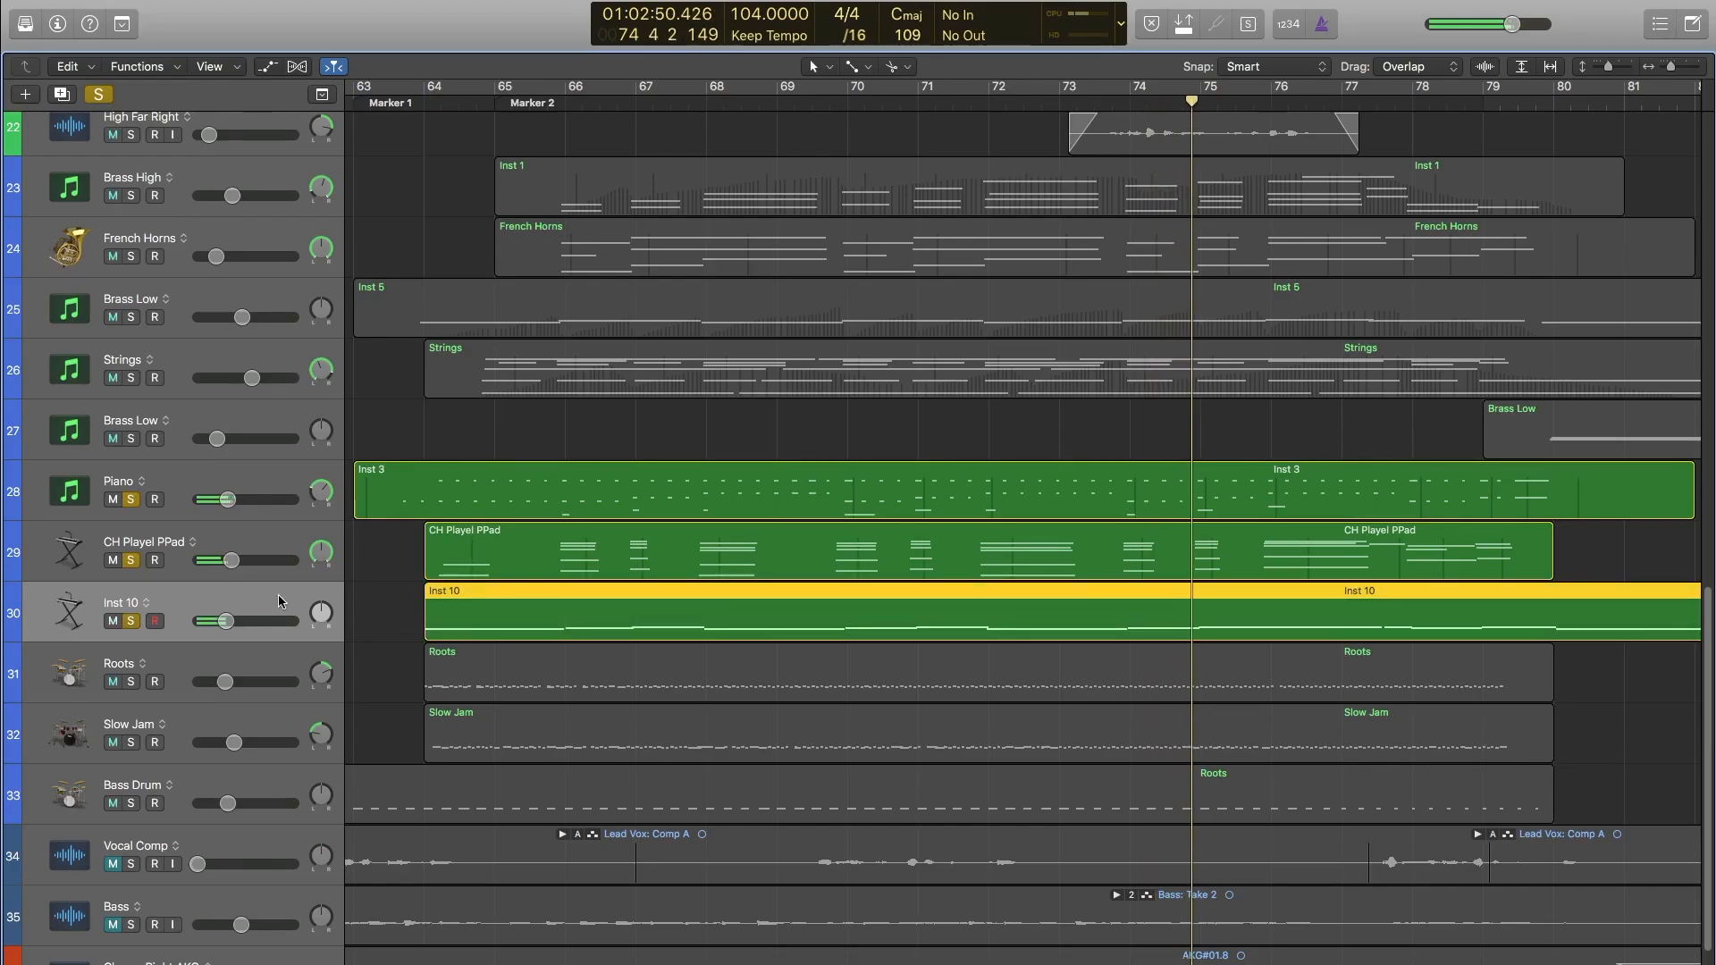
{"action": "left_click", "coordinate": [131, 560]}
{"action": "left_click", "coordinate": [130, 499]}
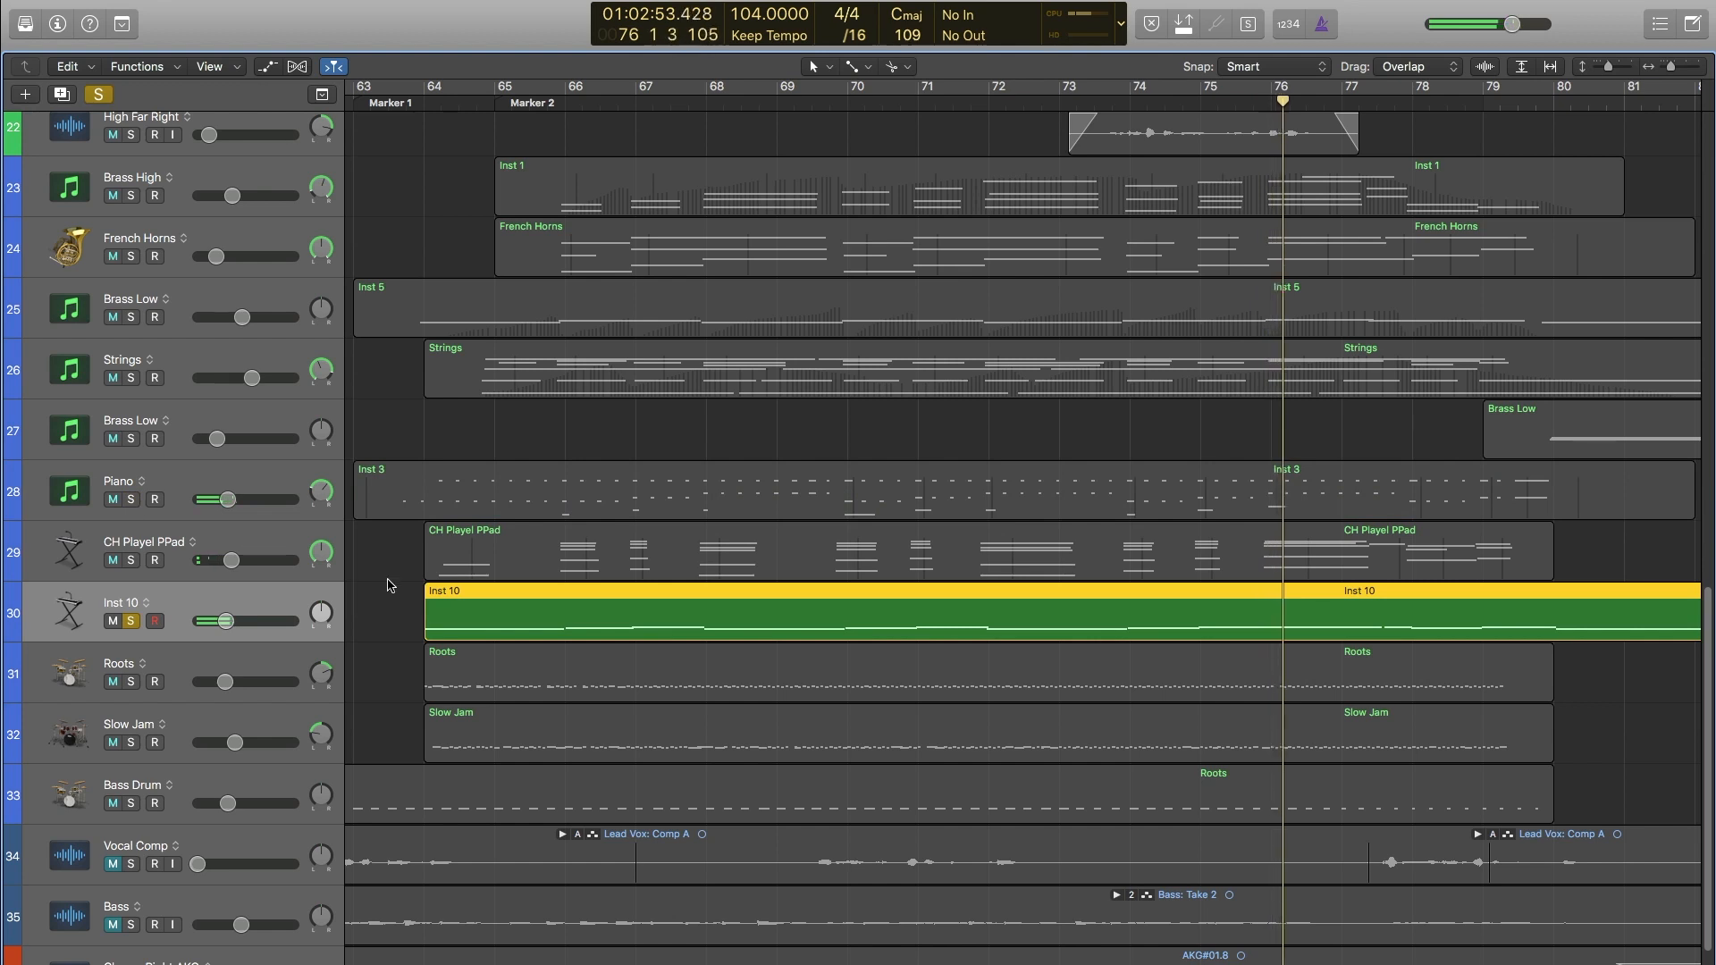
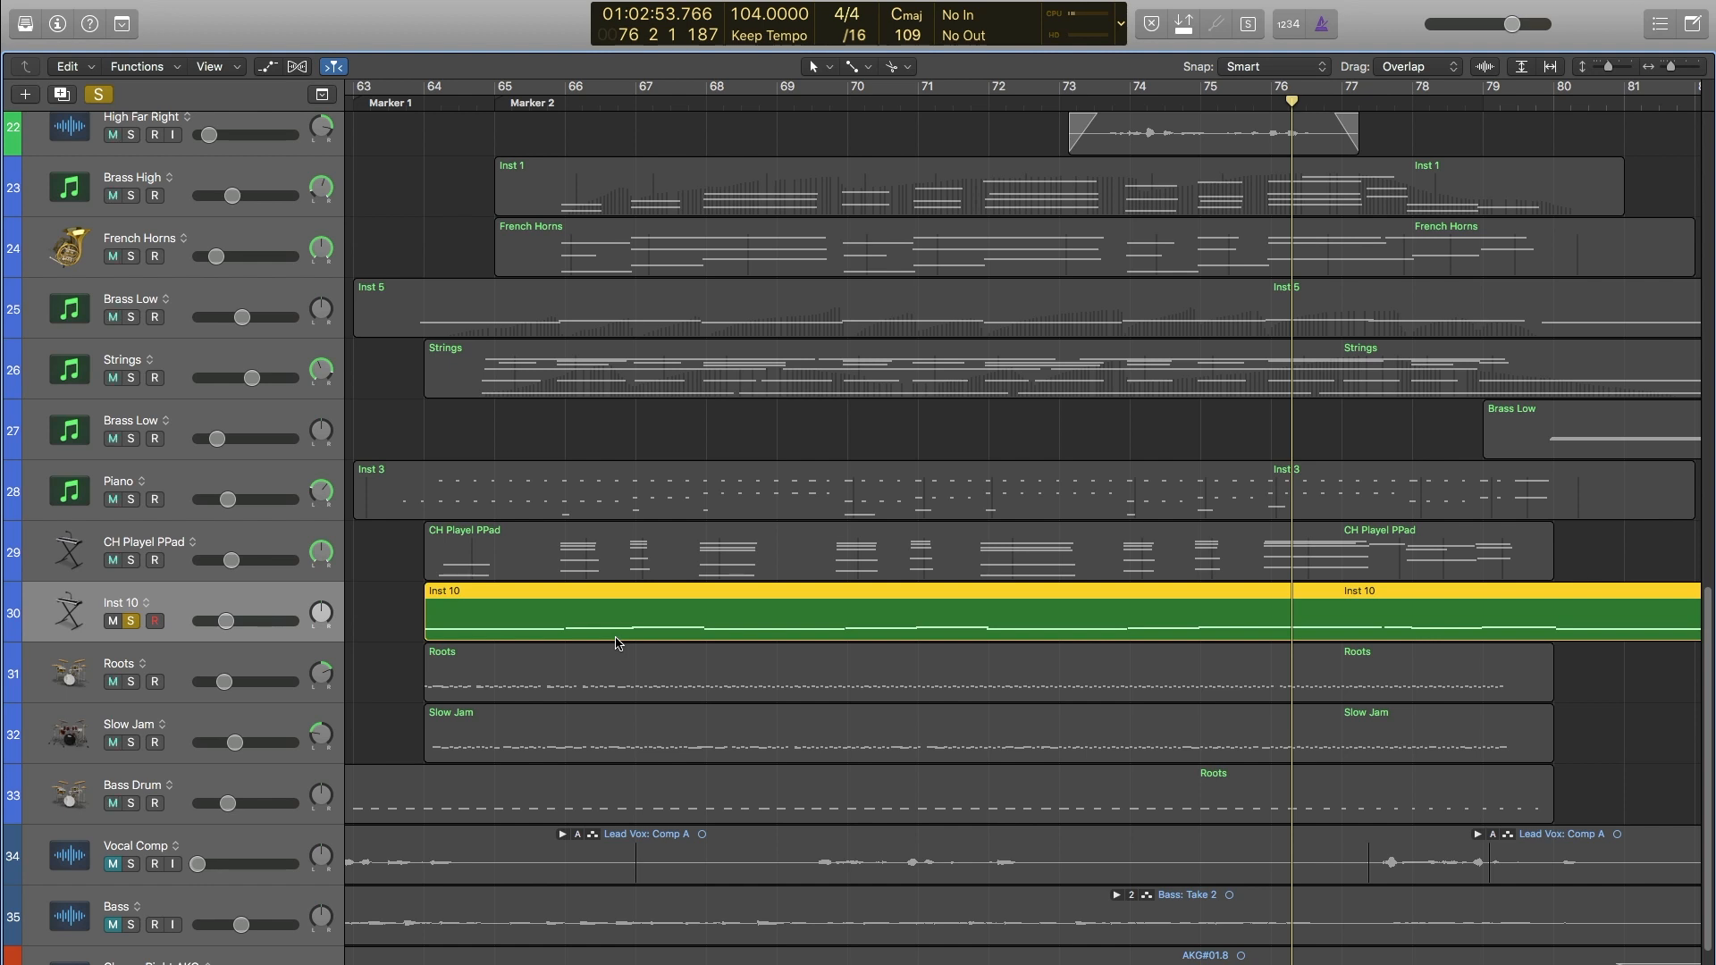
Reopen Inst 10's EXS24 to check its sound, close it, and place the playhead at bar 63 beat 4.
{"action": "key", "text": "super+2"}
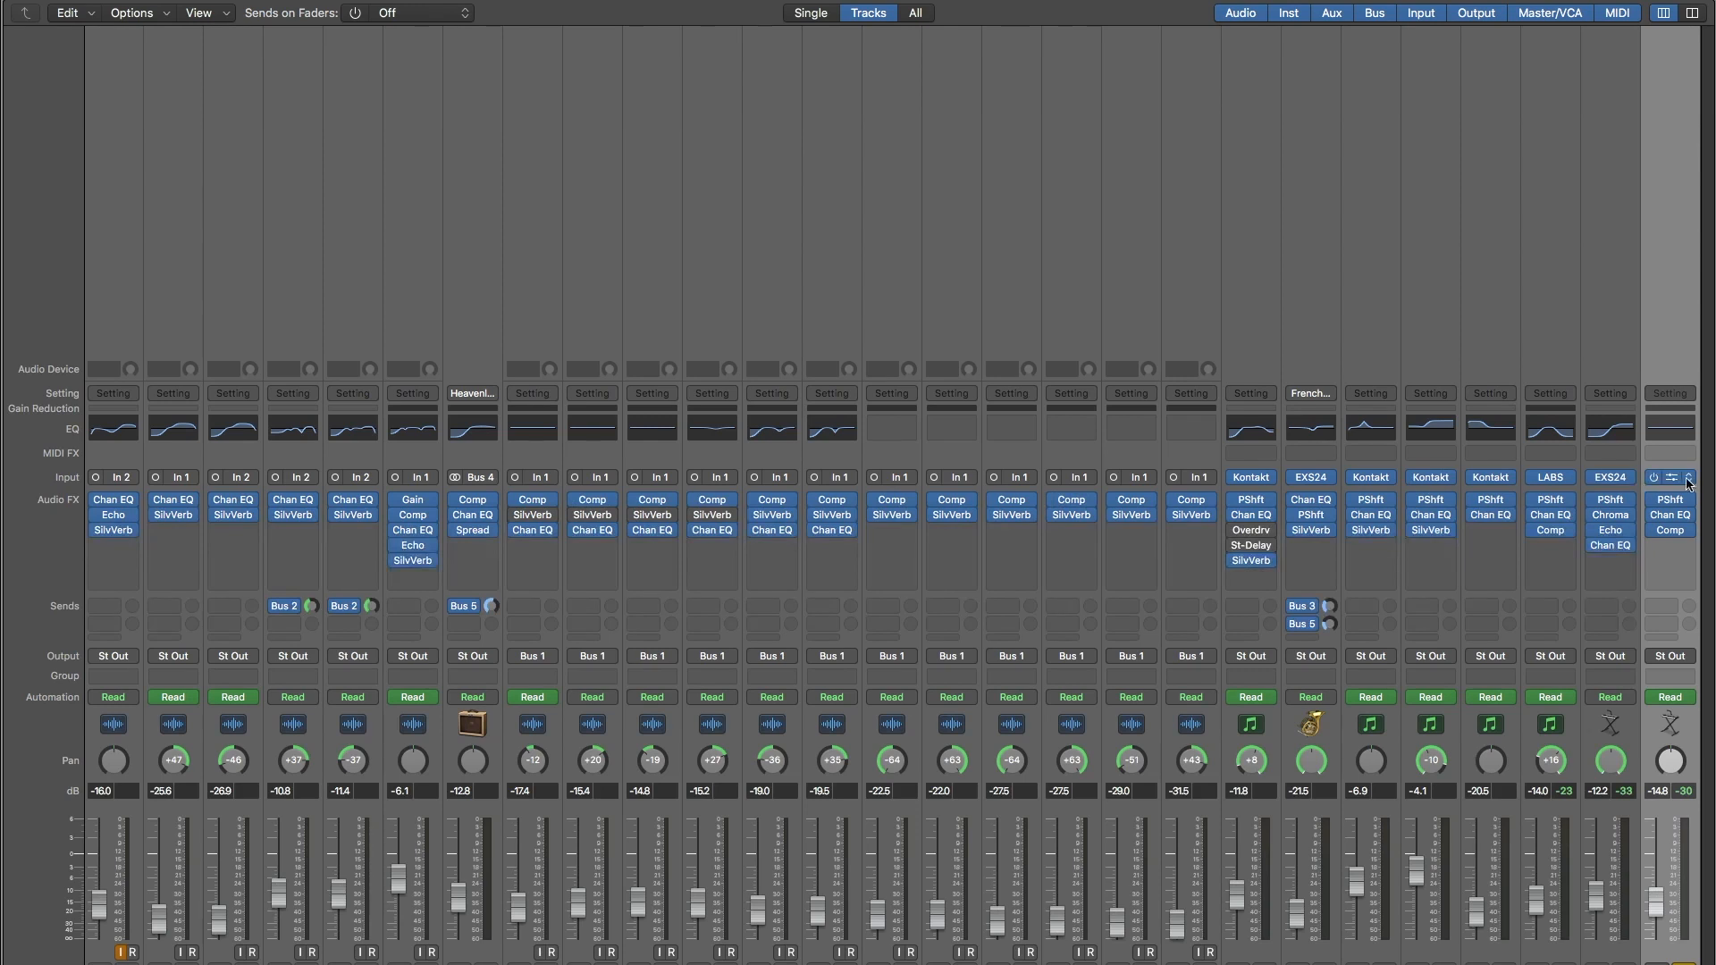
{"action": "left_click", "coordinate": [1673, 480]}
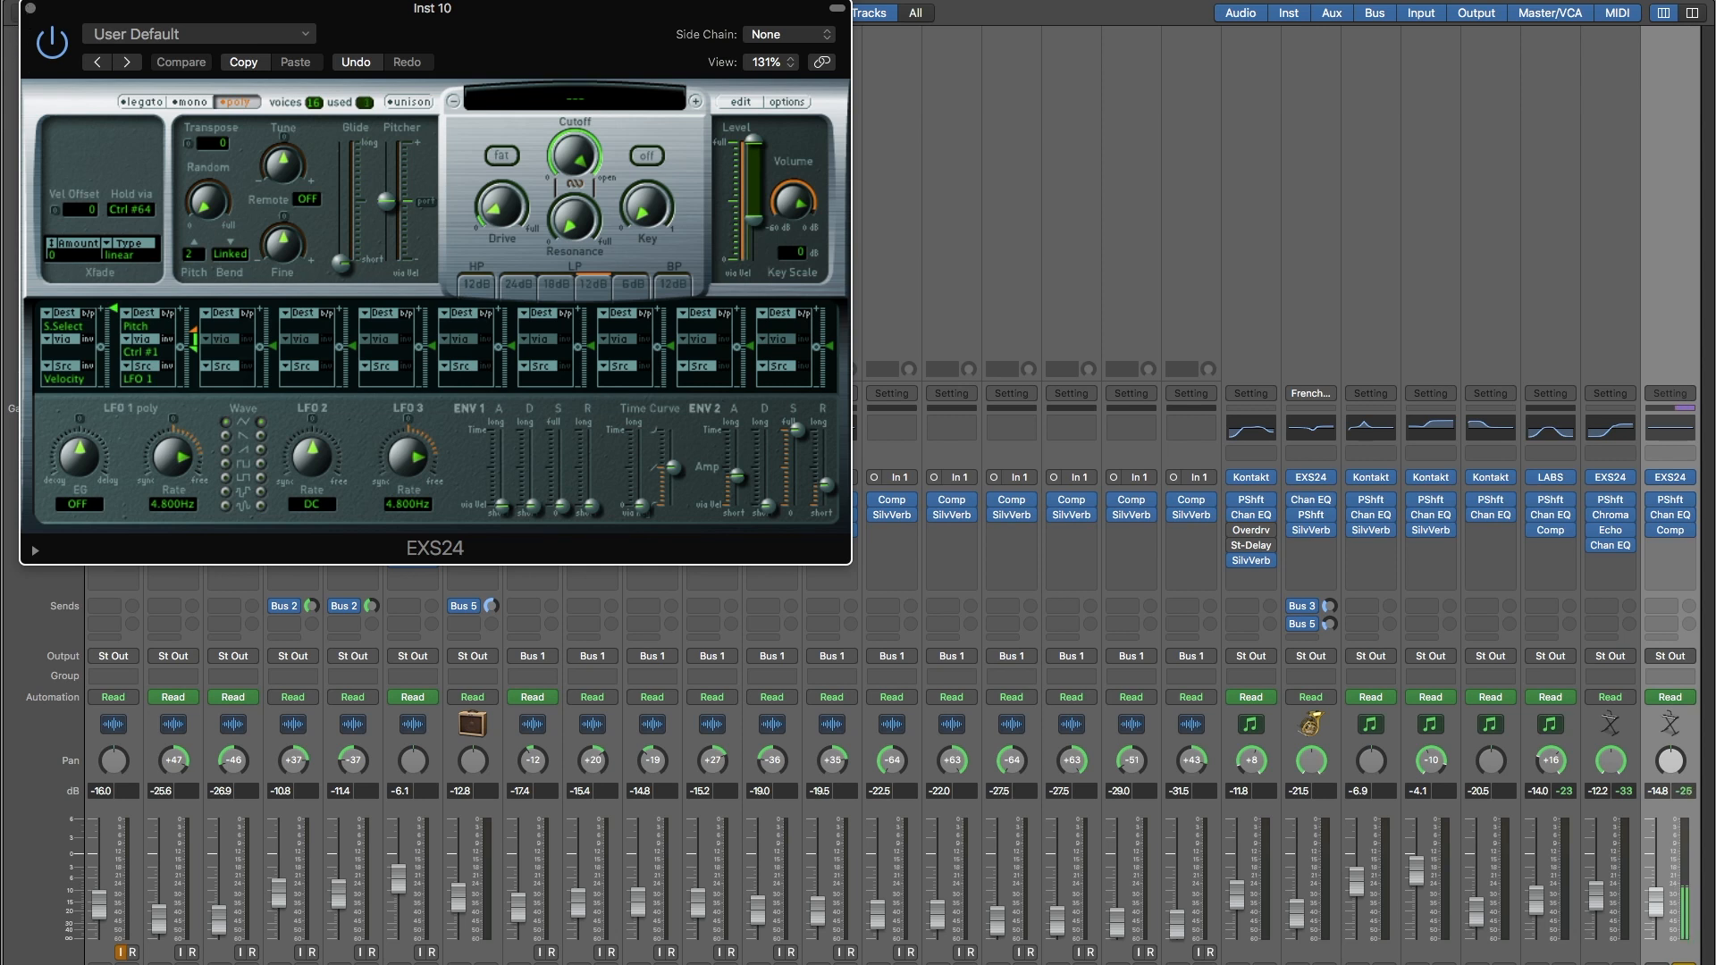
{"action": "left_click", "coordinate": [31, 9]}
{"action": "left_click", "coordinate": [13, 1]}
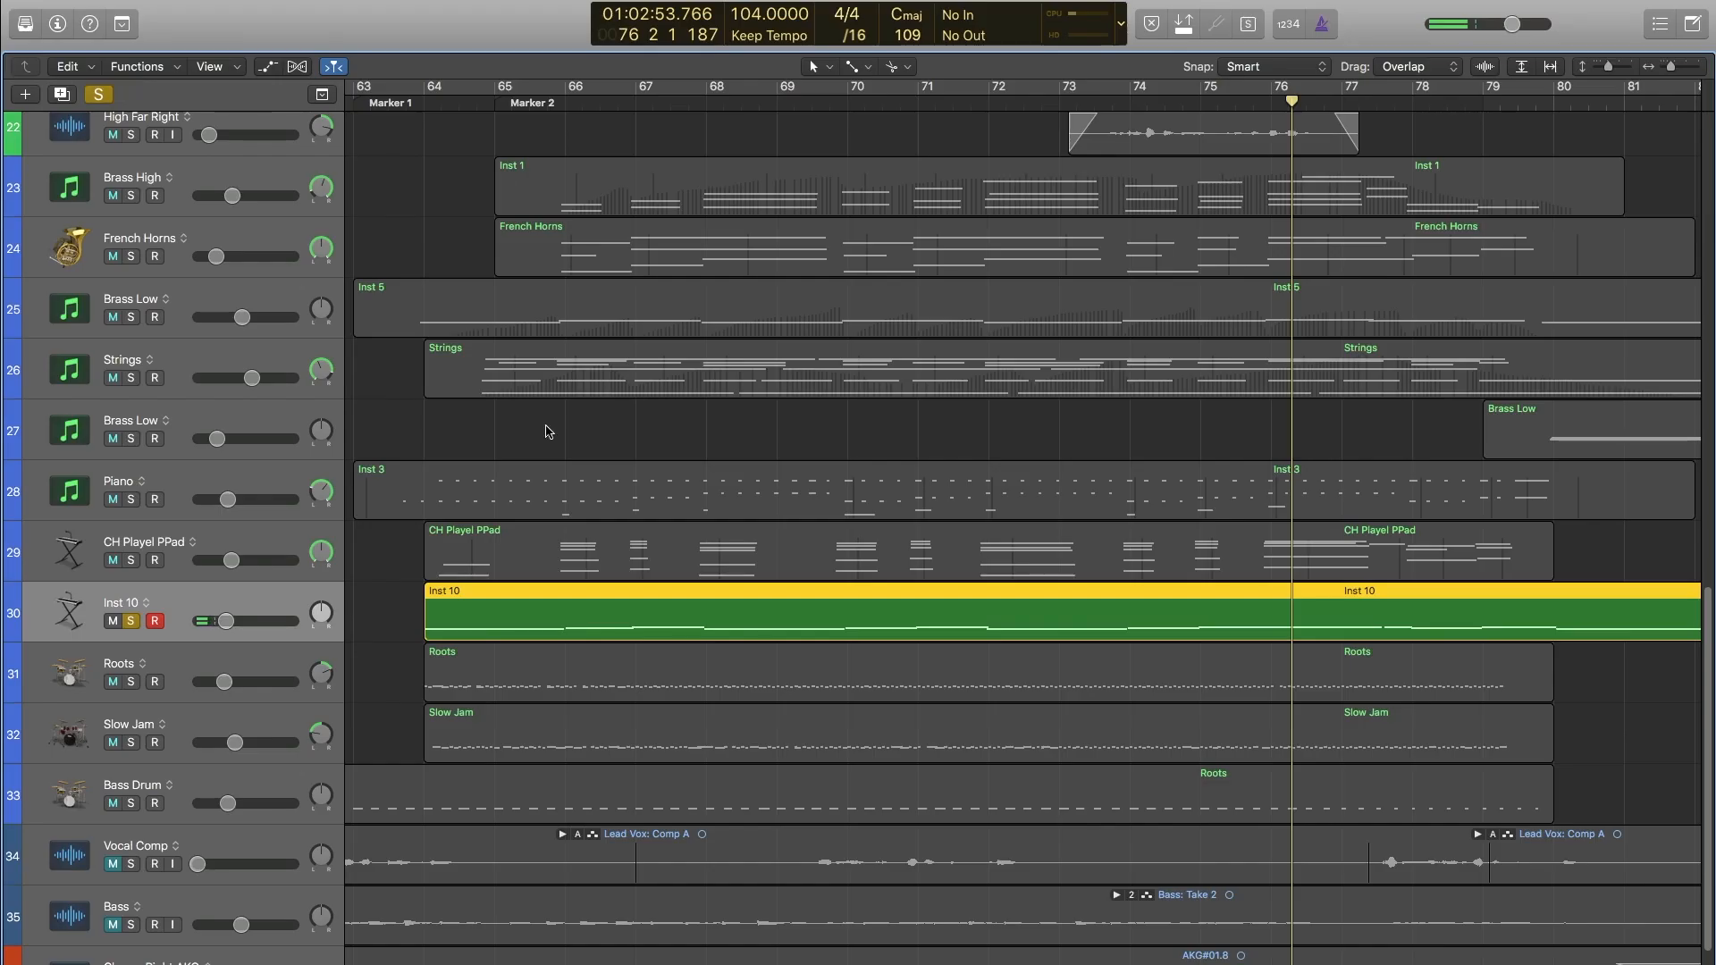
{"action": "left_click", "coordinate": [399, 100]}
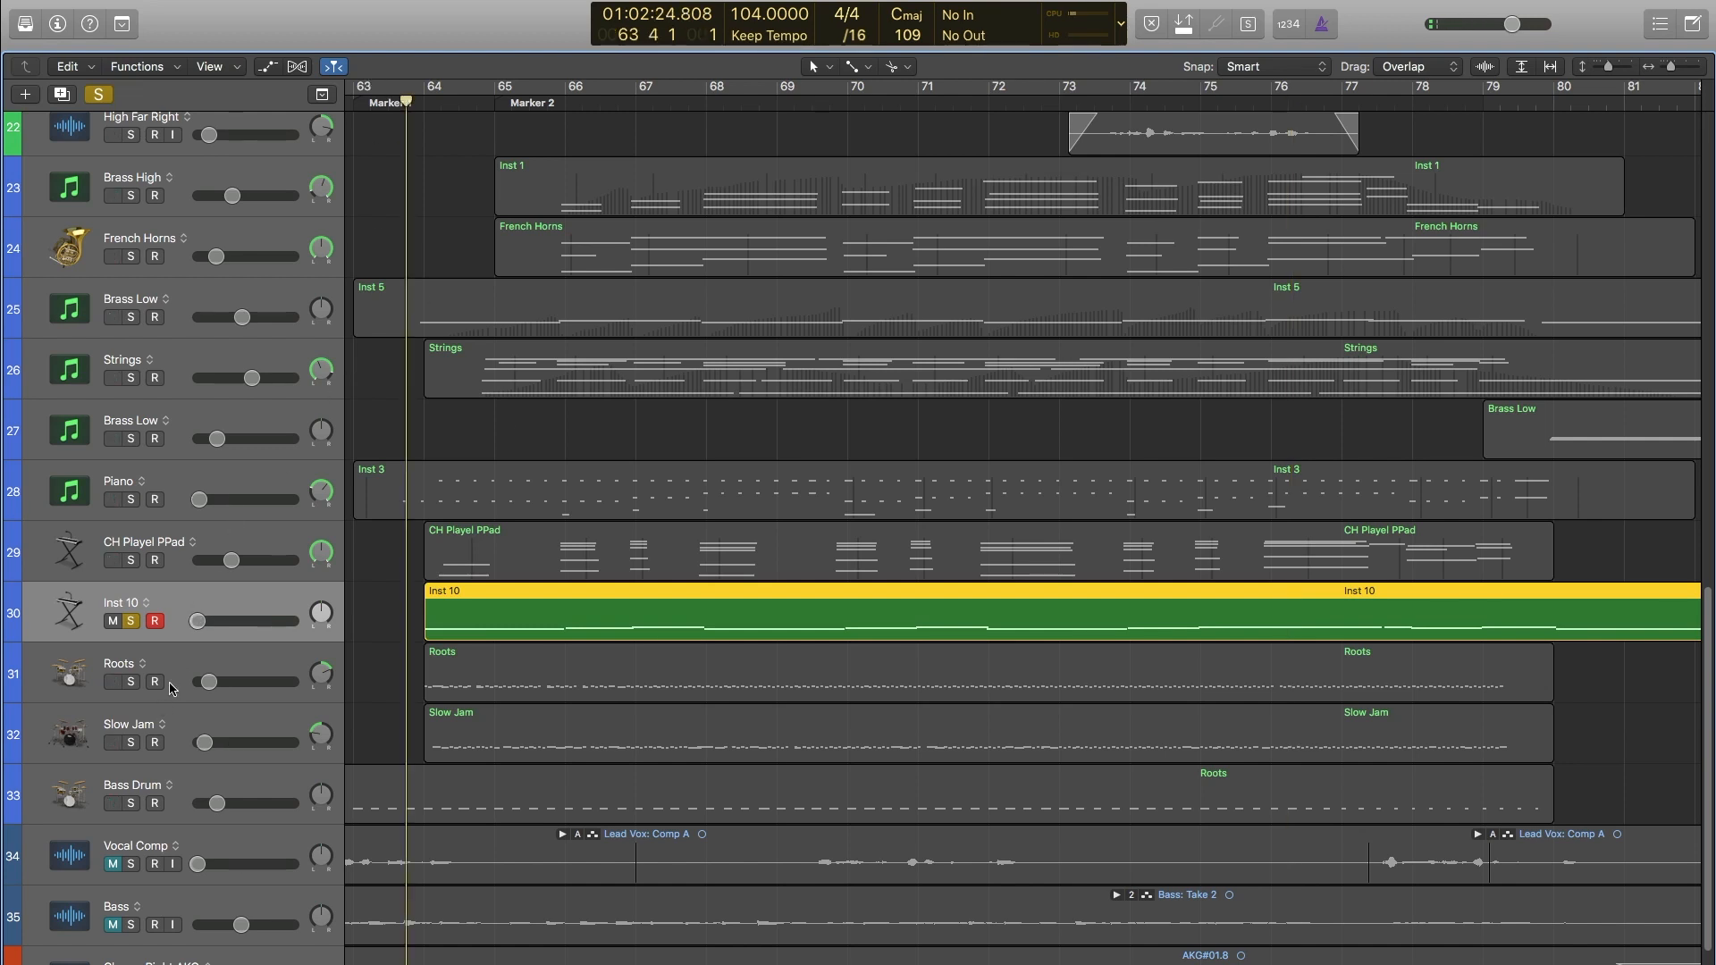
Turn off Inst 10's solo, solo the Roots and Slow Jam drum tracks together, and play from bar 63 beat 4.
{"action": "left_click", "coordinate": [130, 621]}
{"action": "left_click", "coordinate": [202, 664]}
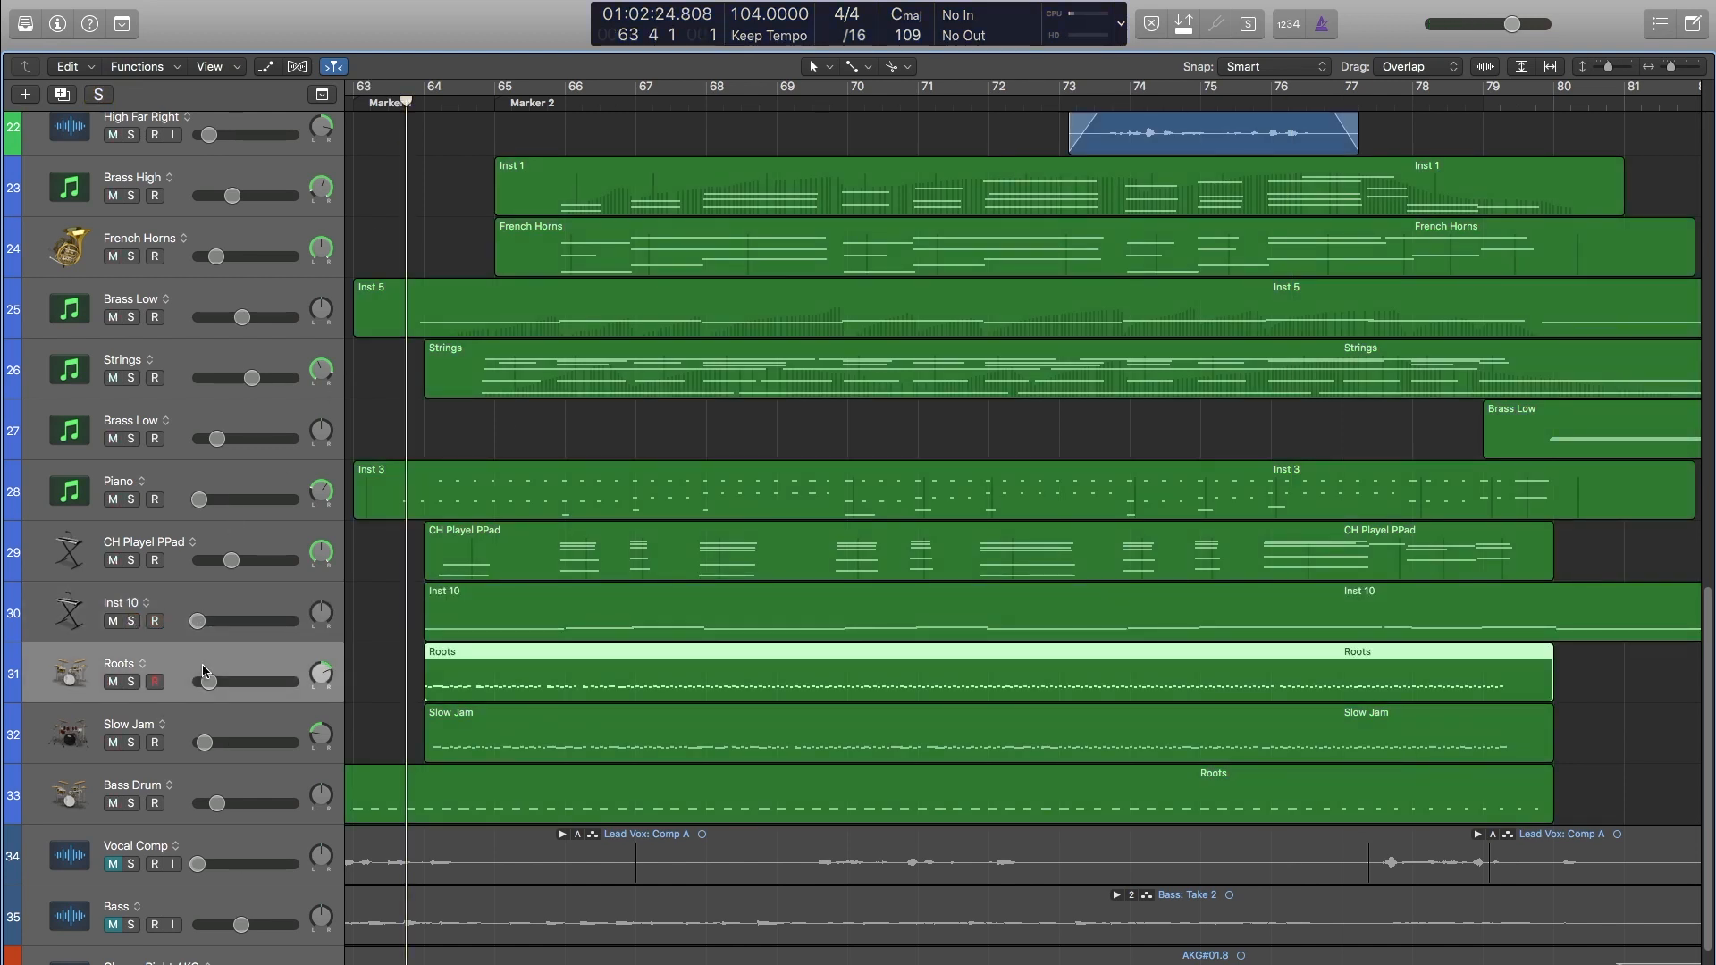
{"action": "left_click", "coordinate": [177, 722], "text": "shift"}
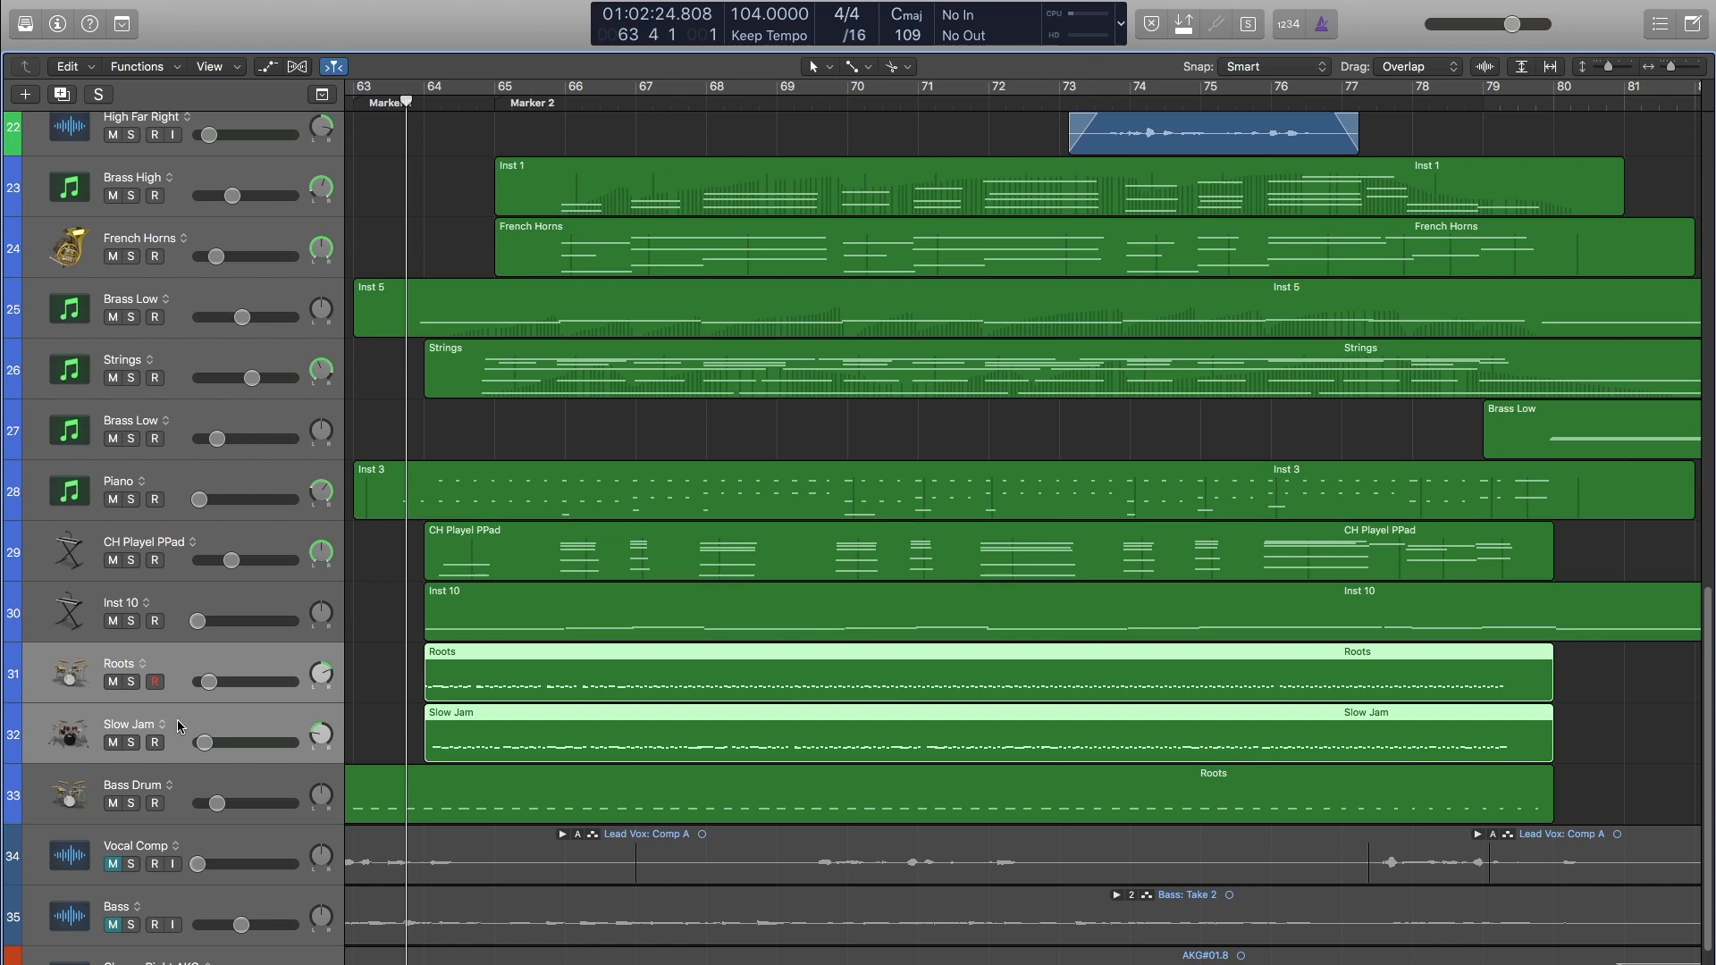
{"action": "left_click", "coordinate": [132, 682]}
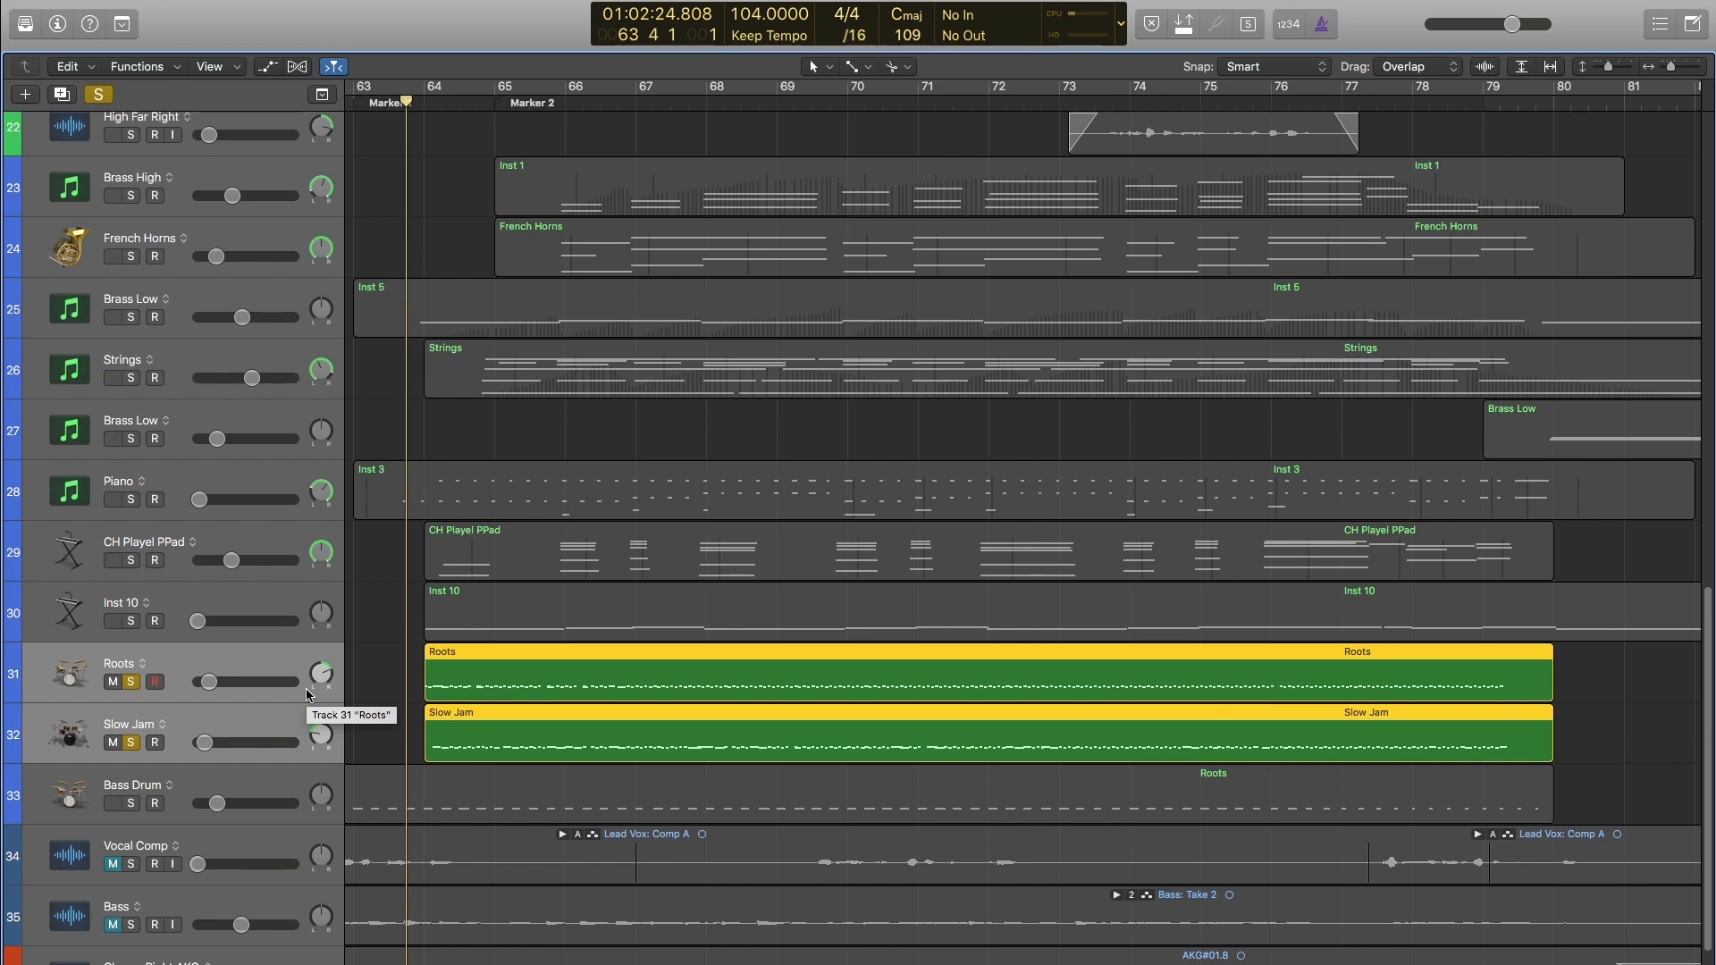
{"action": "key", "text": "space"}
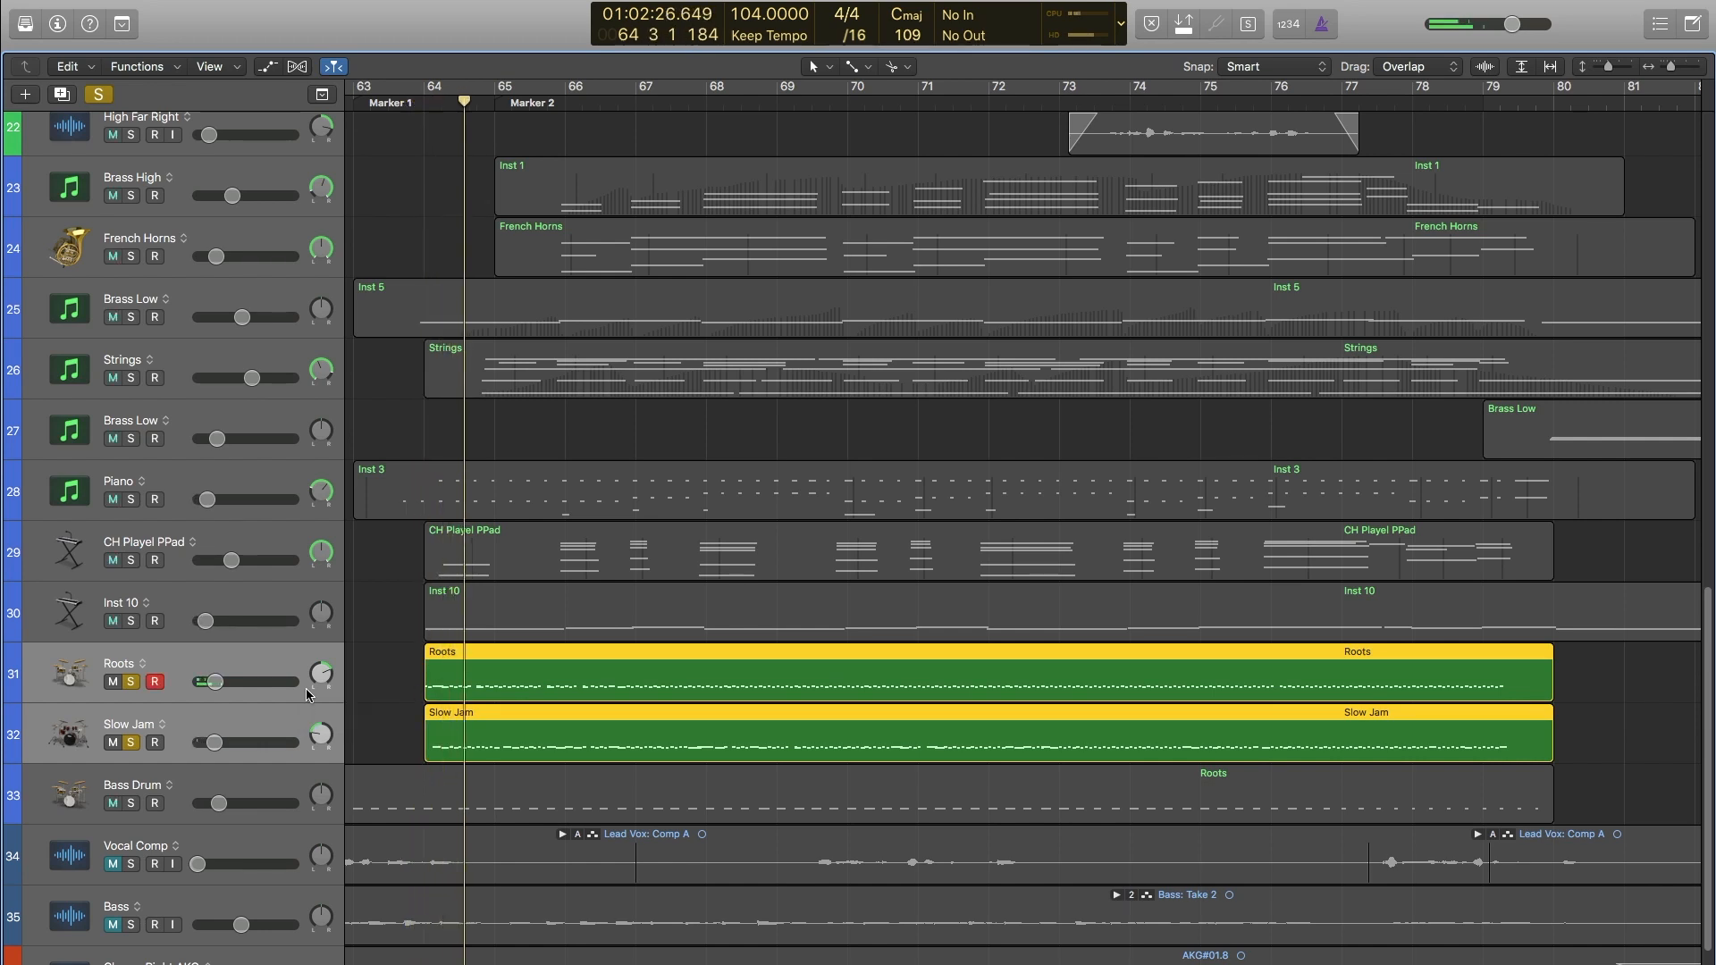
Open the Piano Roll during playback, zoom in horizontally to examine the drum notes around bar 68, and close the editor.
{"action": "key", "text": "p"}
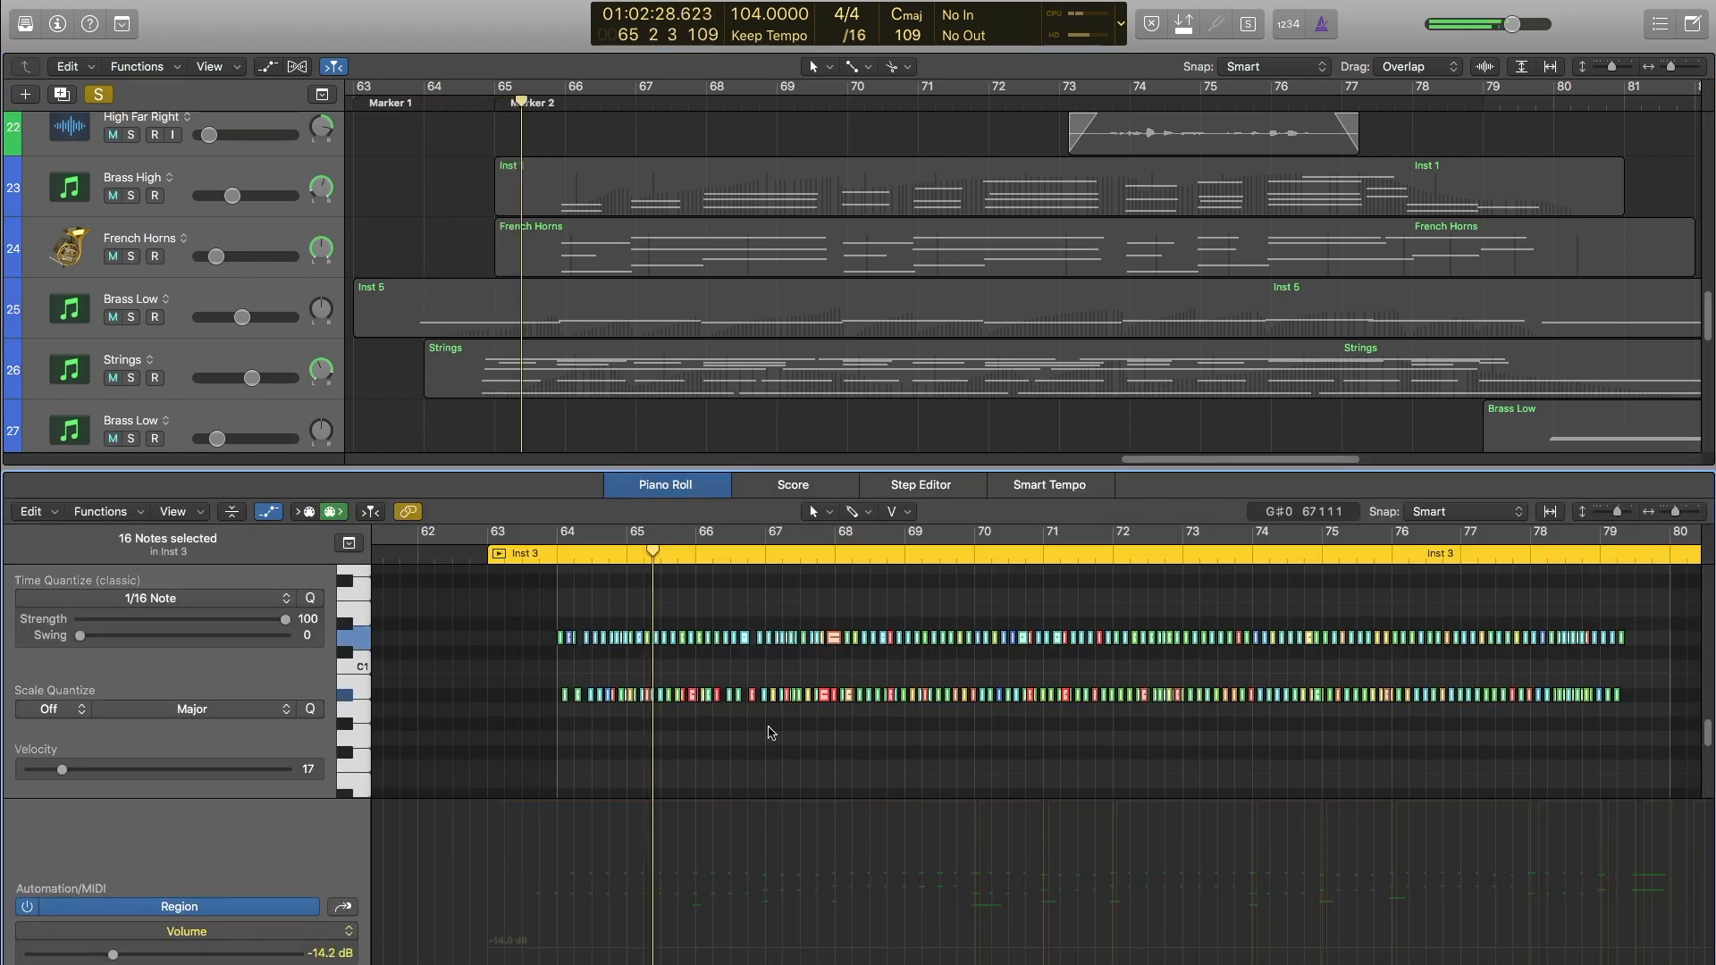
{"action": "key", "text": "super+Right"}
{"action": "key", "text": "super+Right"}
{"action": "key", "text": "super+Right"}
{"action": "key", "text": "super+Right"}
{"action": "key", "text": "super+Right"}
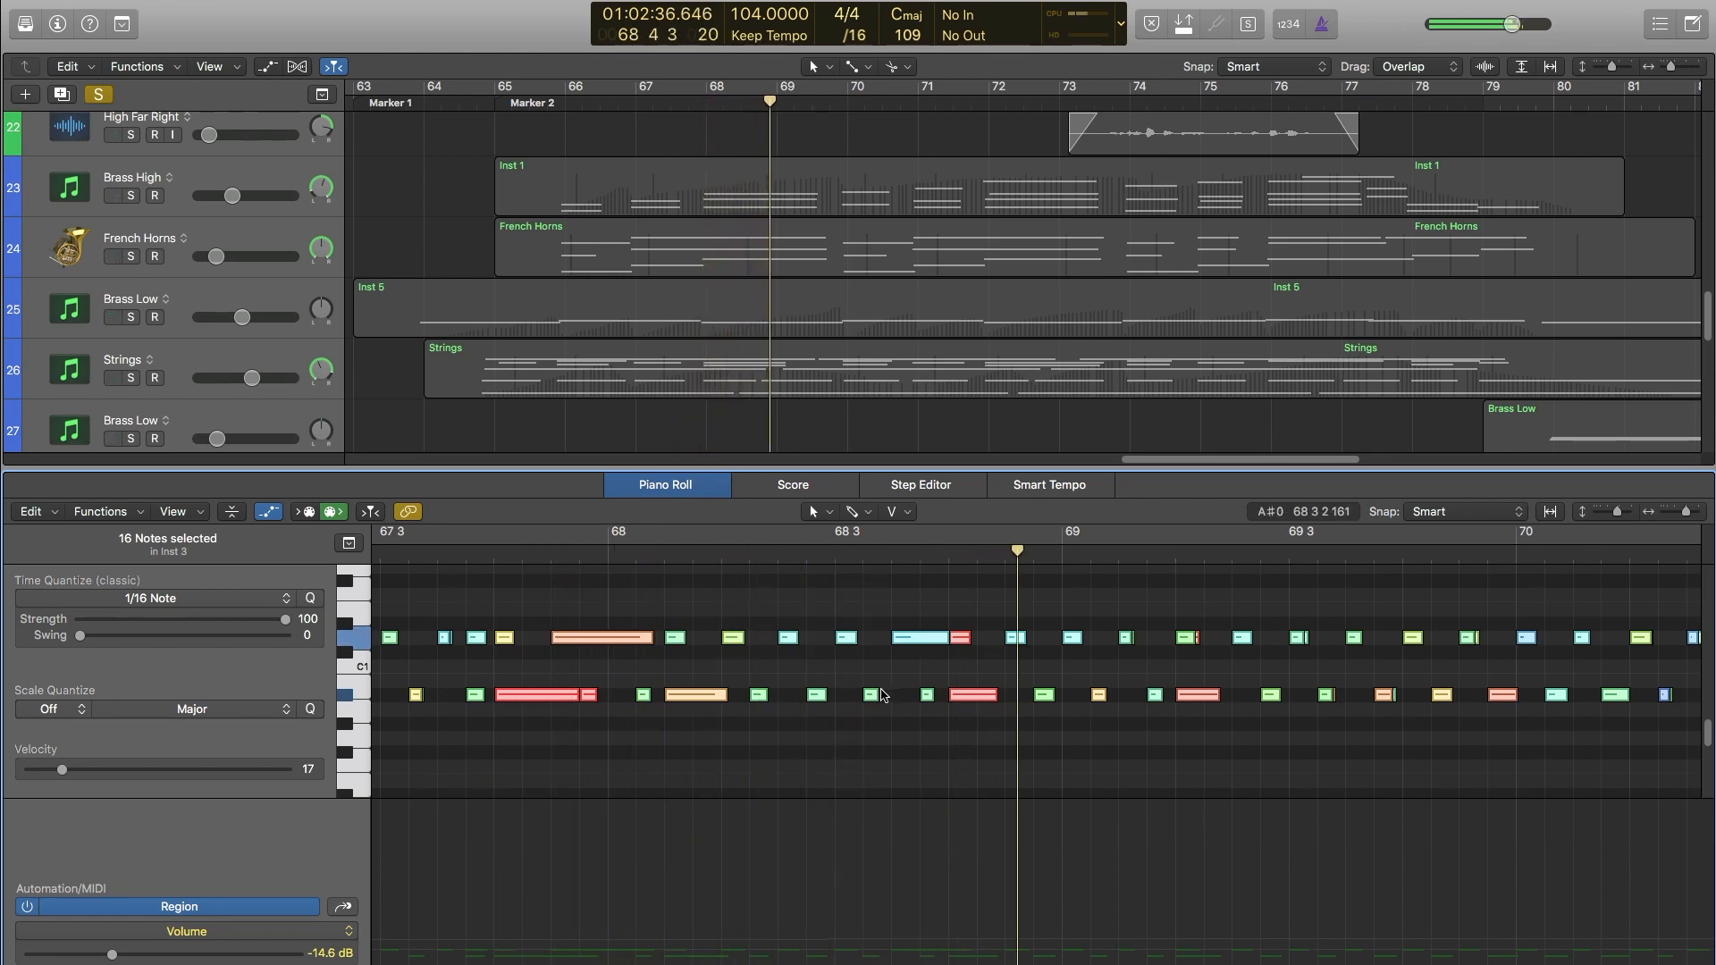
{"action": "key", "text": "e"}
Add Bass Drum to the soloed drums and zoom the timeline out to show the regions through bar 83.
{"action": "scroll", "coordinate": [824, 640], "scroll_direction": "down", "scroll_amount": 2}
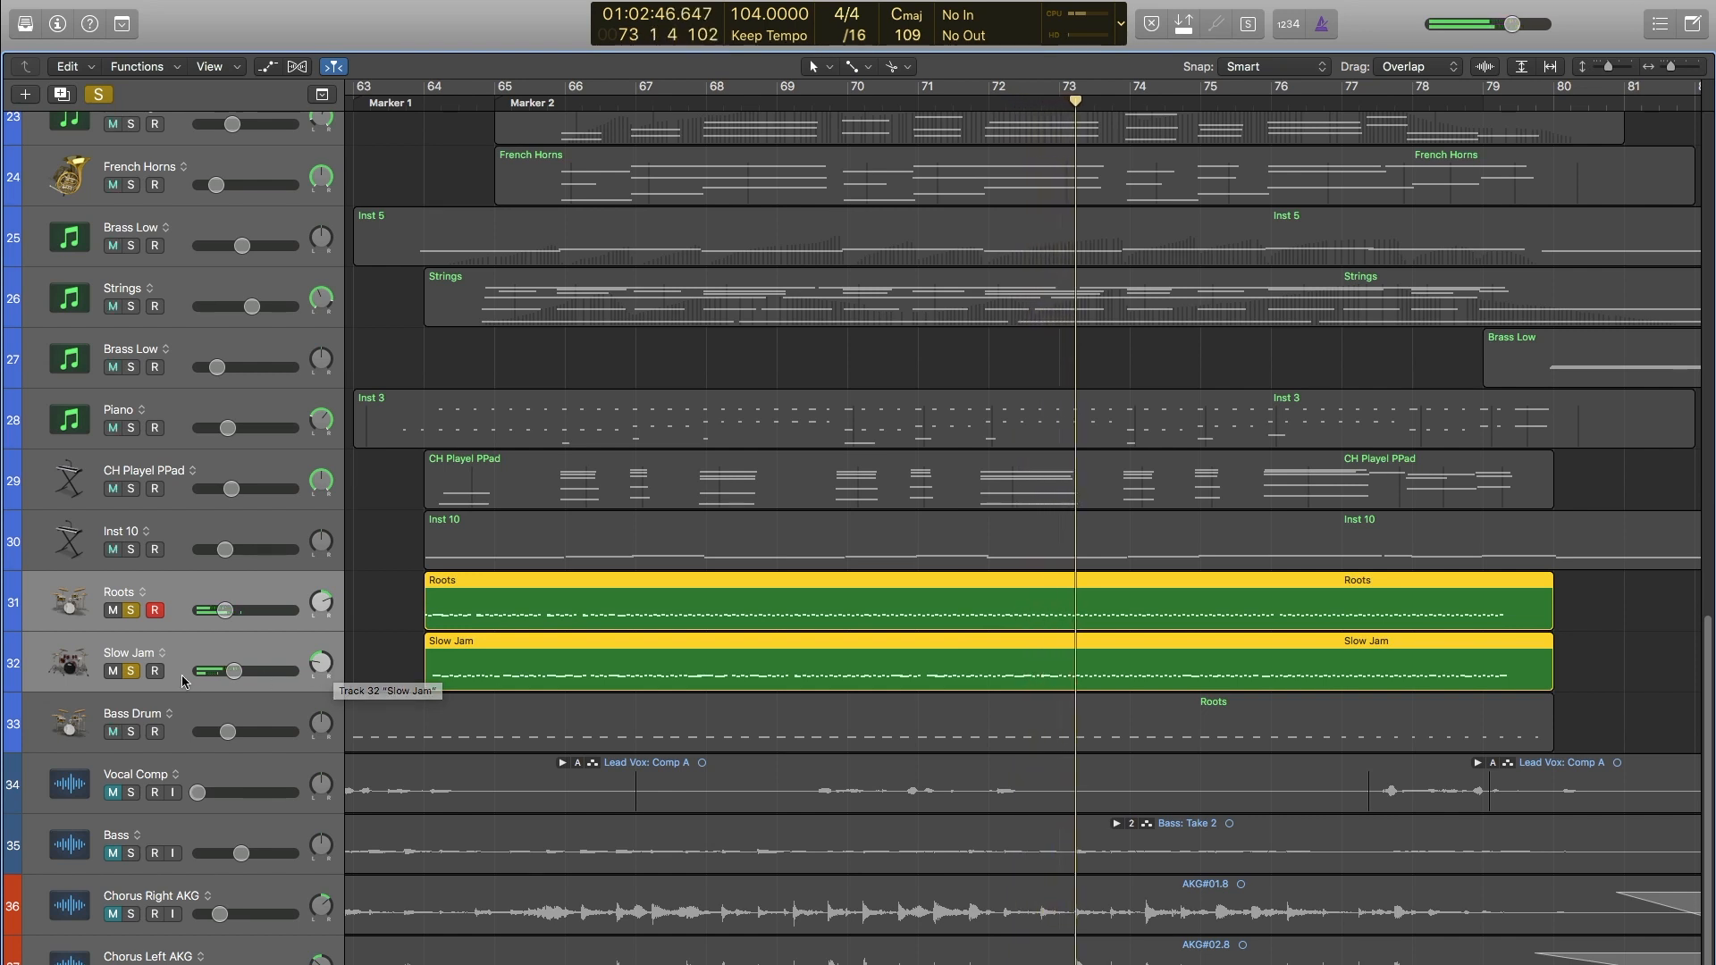
{"action": "left_click", "coordinate": [131, 733]}
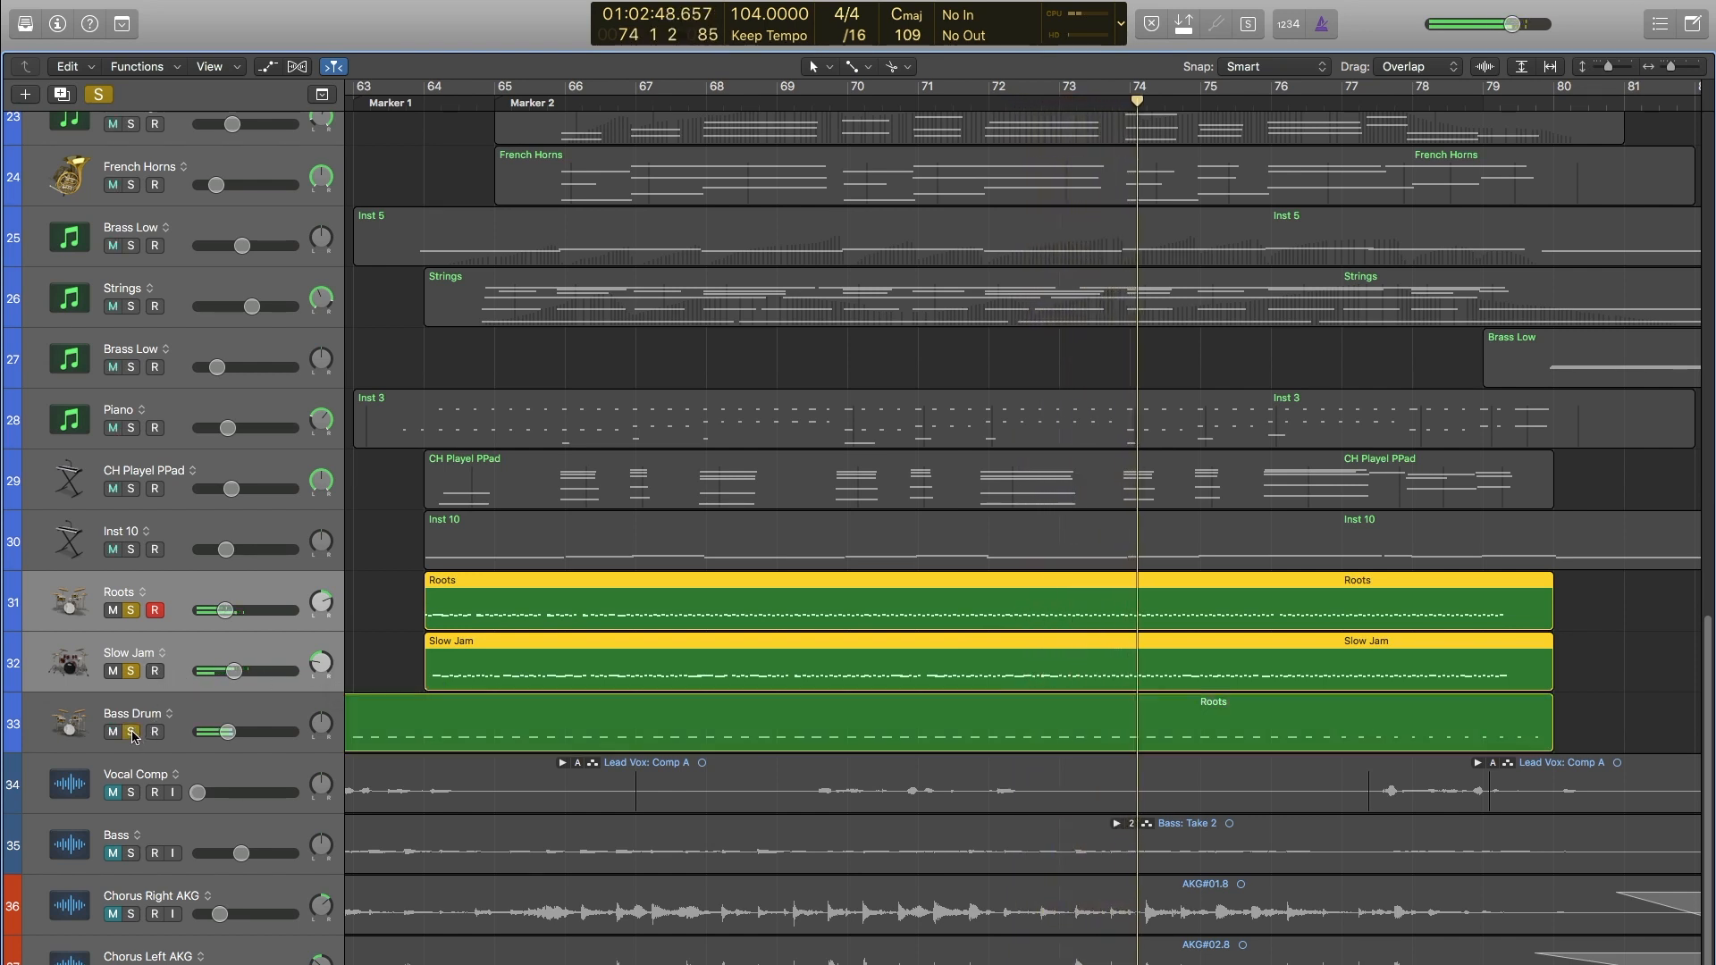
{"action": "scroll", "coordinate": [377, 663], "scroll_direction": "left", "scroll_amount": 1}
{"action": "scroll", "coordinate": [379, 668], "scroll_direction": "left", "scroll_amount": 3}
{"action": "key", "text": "super+Left"}
{"action": "key", "text": "super+Left"}
{"action": "key", "text": "super+Left"}
{"action": "scroll", "coordinate": [679, 592], "scroll_direction": "right", "scroll_amount": 2}
{"action": "scroll", "coordinate": [699, 578], "scroll_direction": "right", "scroll_amount": 3}
{"action": "scroll", "coordinate": [514, 543], "scroll_direction": "down", "scroll_amount": 1}
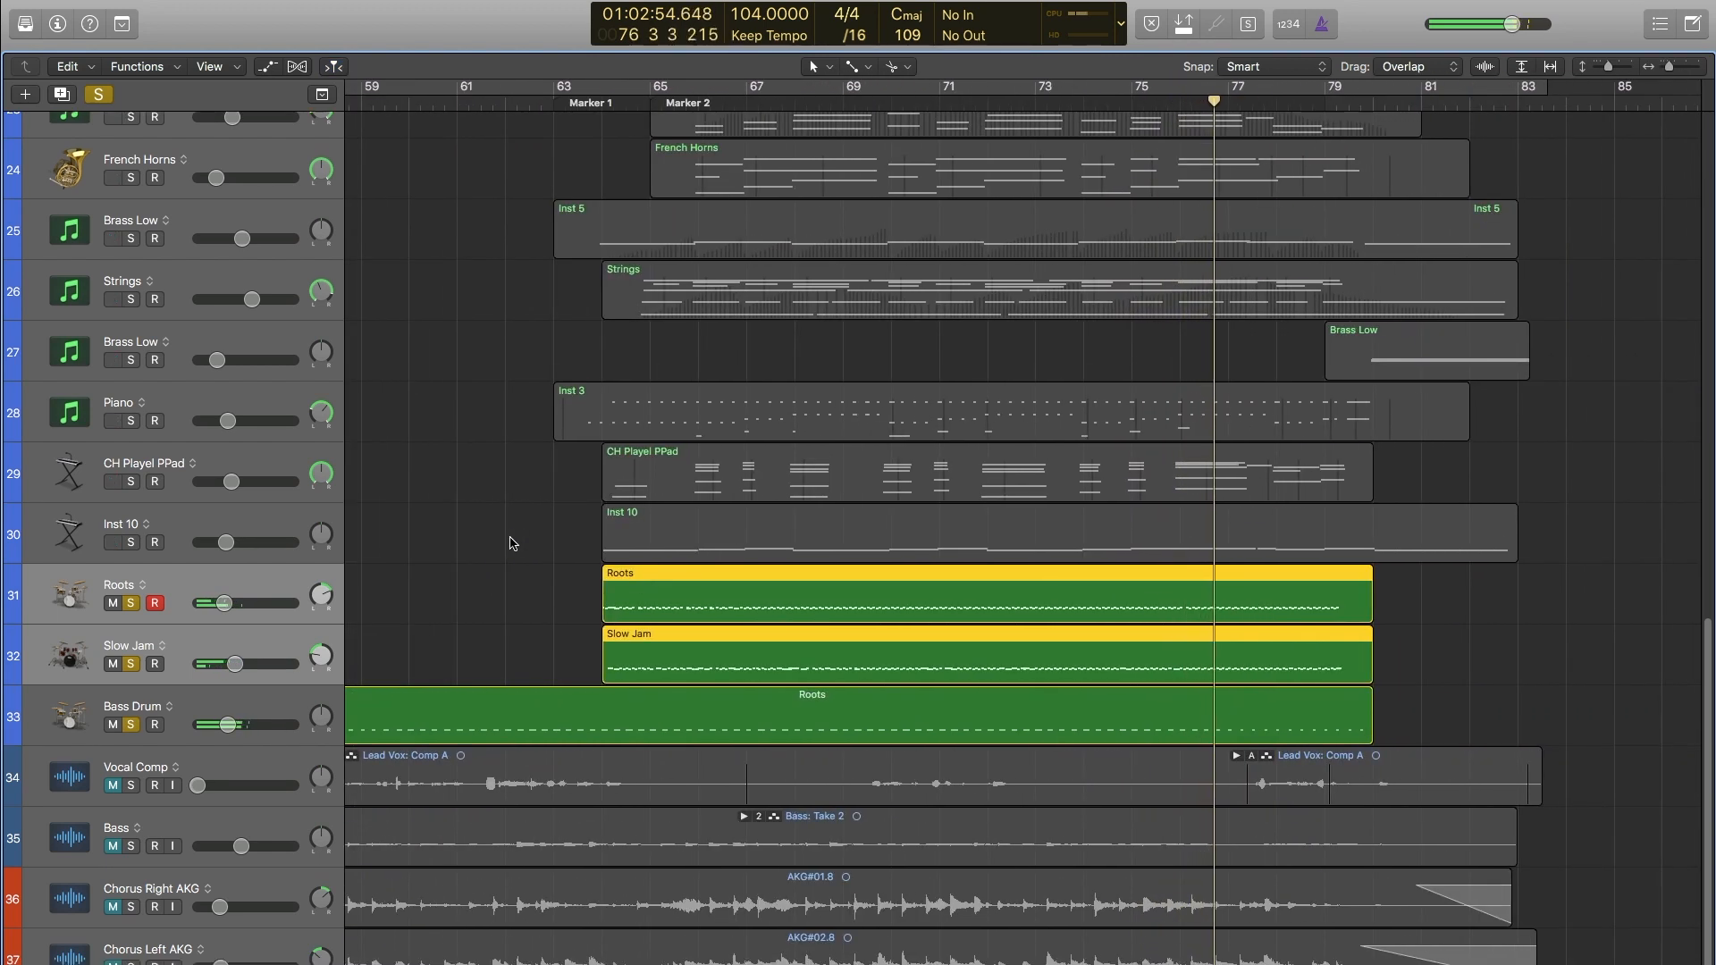
{"action": "scroll", "coordinate": [512, 541], "scroll_direction": "up", "scroll_amount": 2}
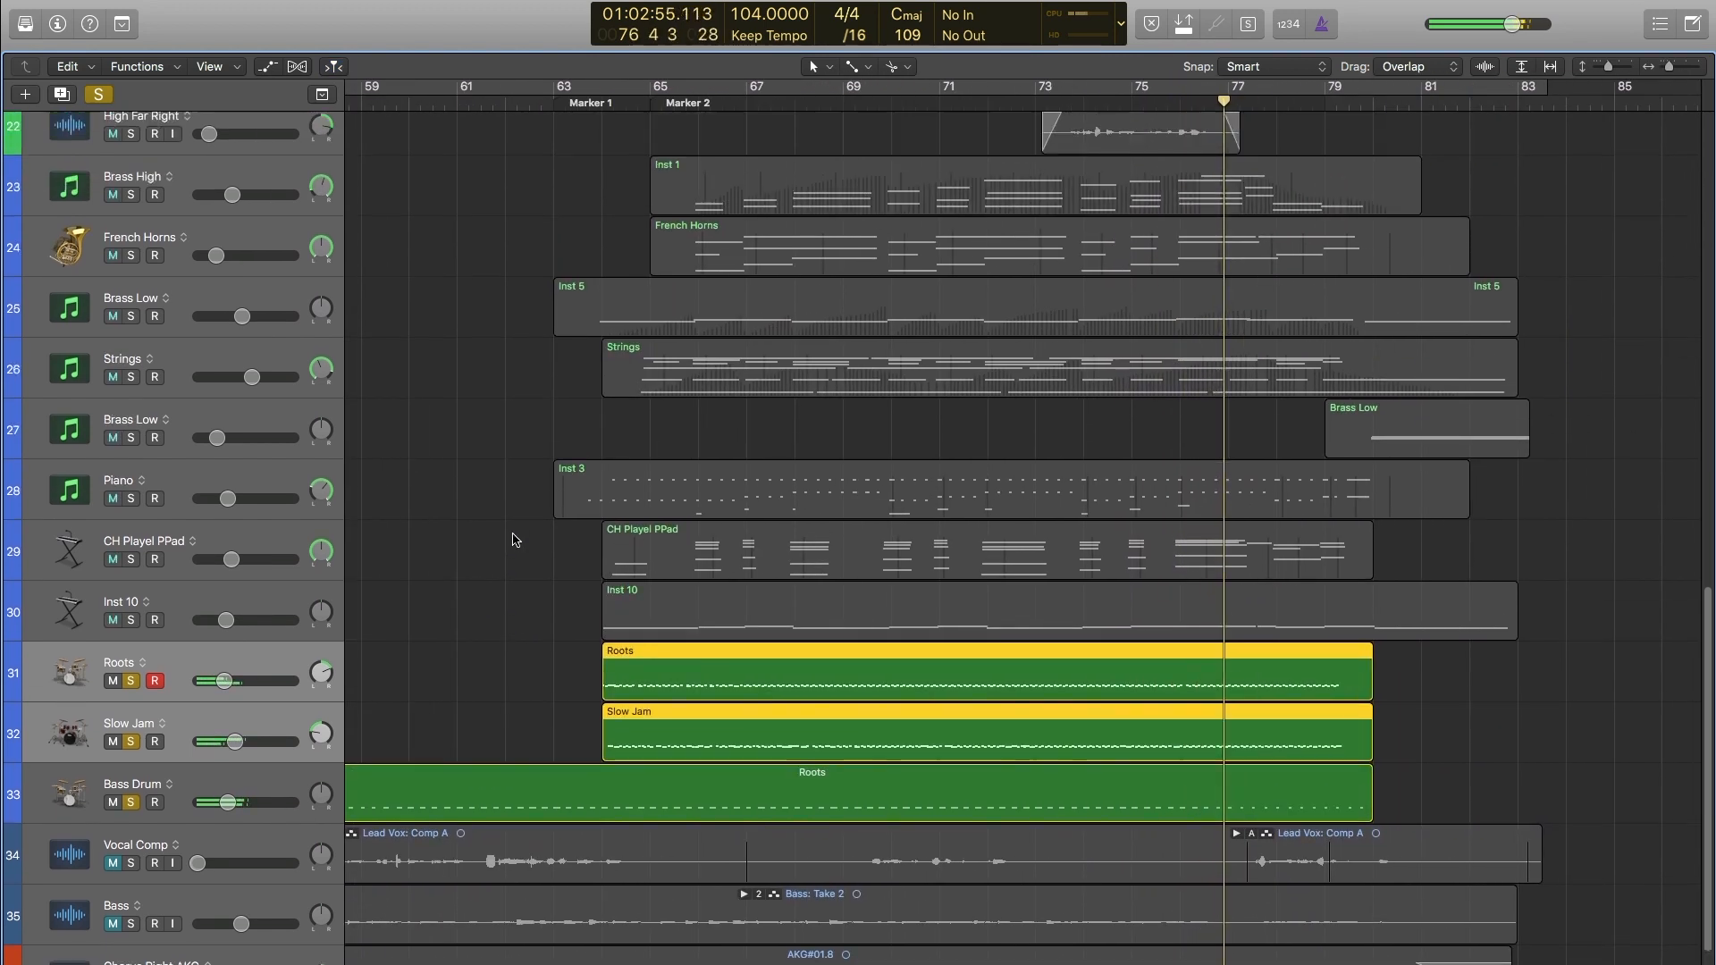
Restart playback from bar 64 and add Inst 10, CH Playel PPad and Piano to the solo.
{"action": "left_click", "coordinate": [604, 104]}
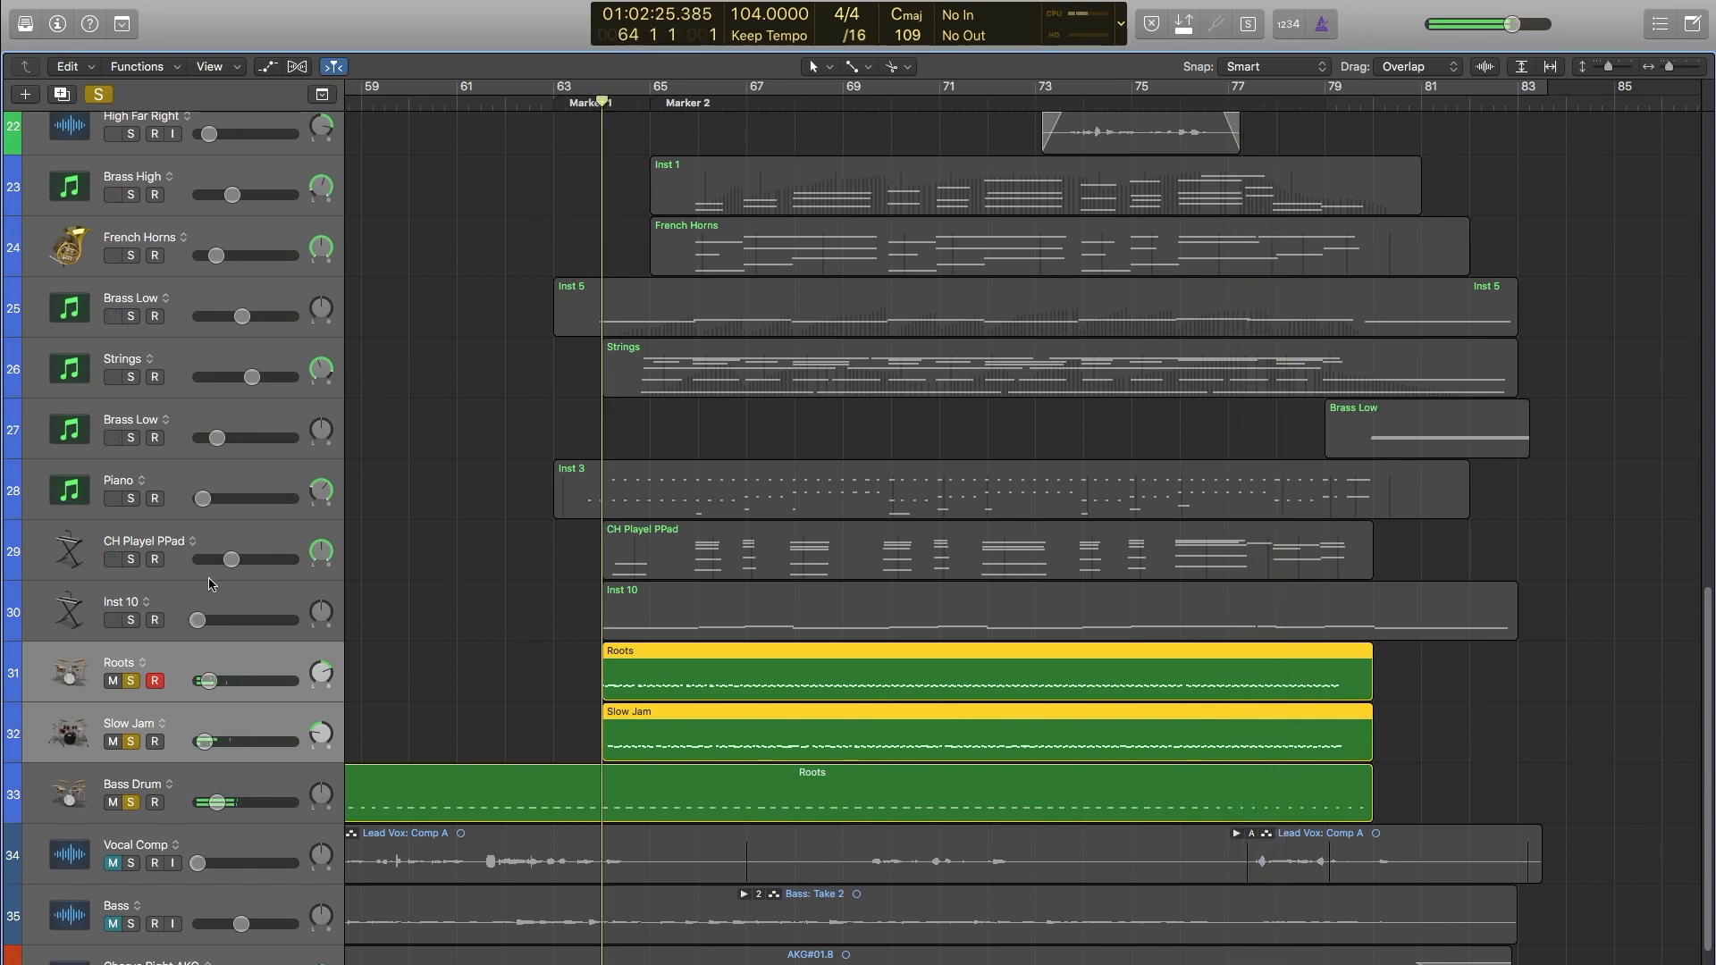
{"action": "left_click", "coordinate": [131, 620]}
{"action": "left_click", "coordinate": [132, 561]}
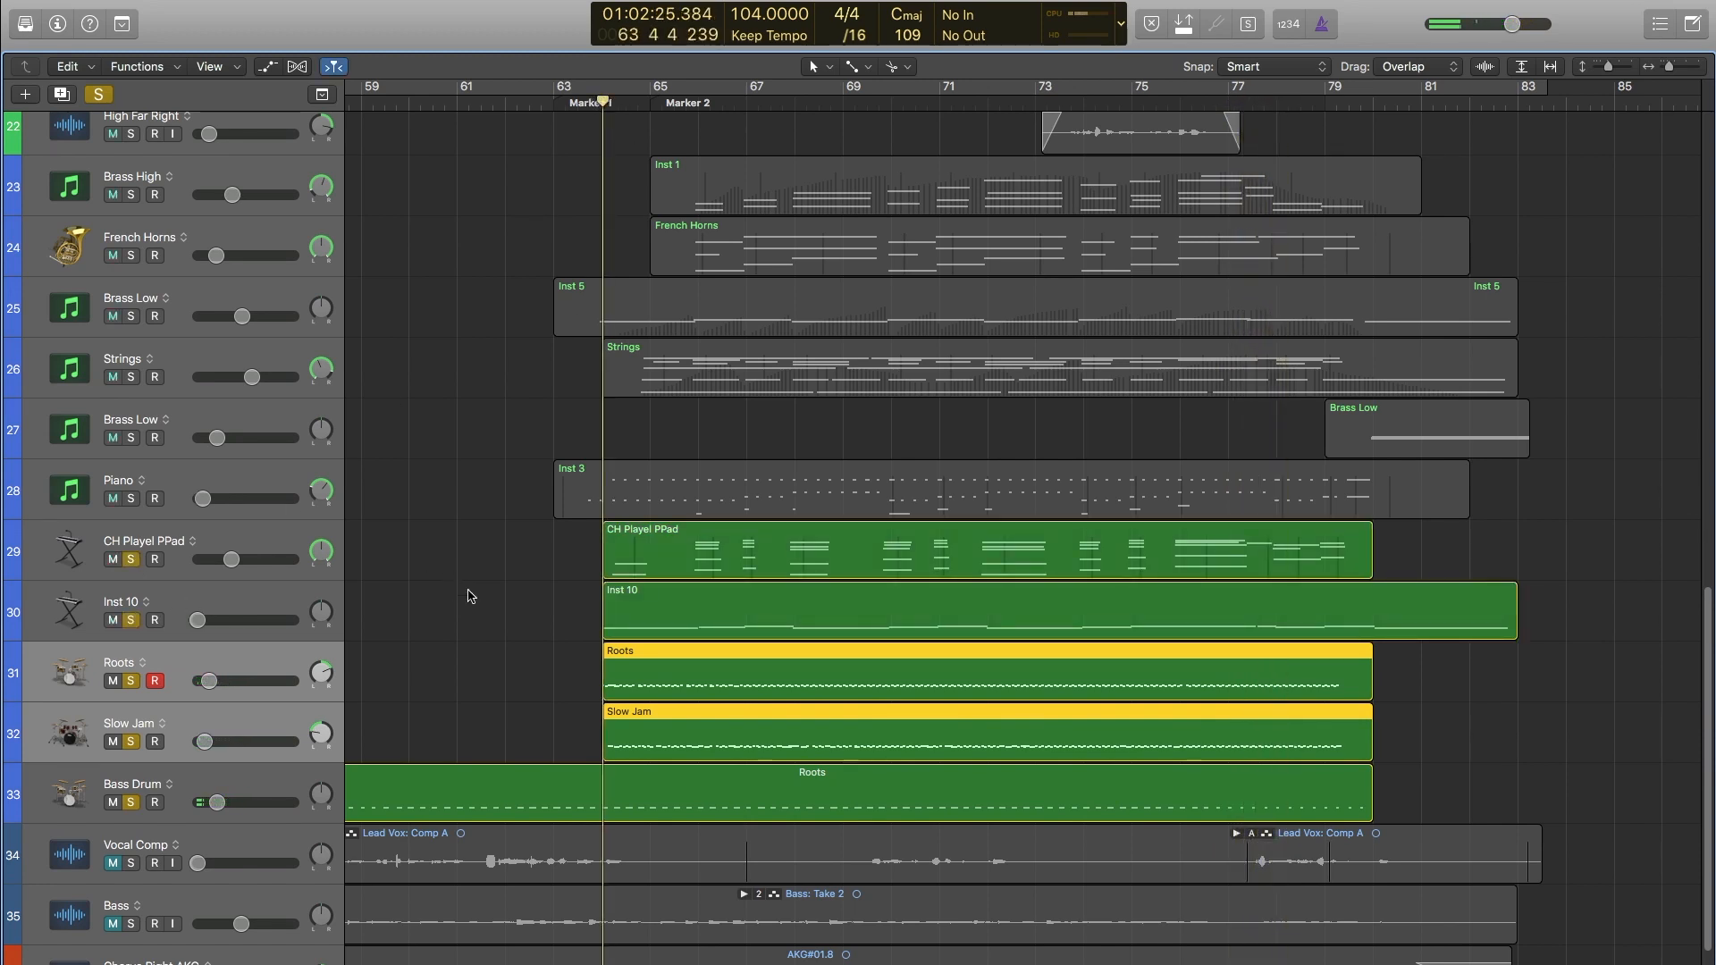
{"action": "left_click", "coordinate": [131, 499]}
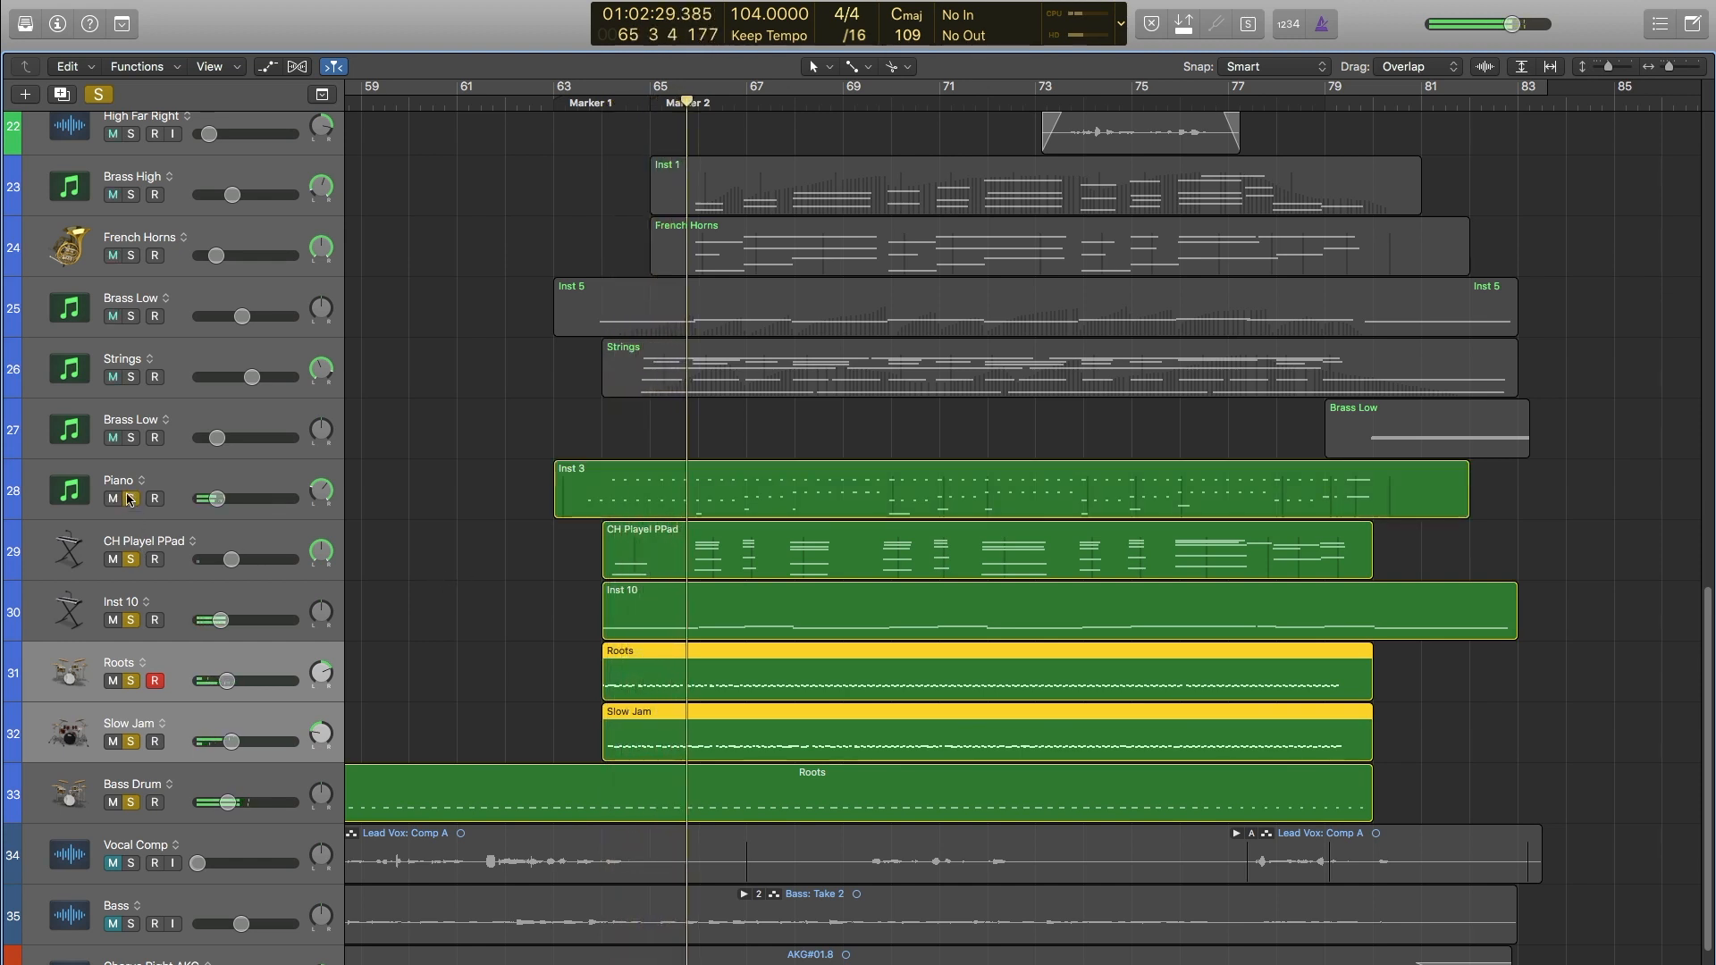
During playback, add both Brass Low tracks, French Horns, Brass High and Strings to the soloed tracks.
{"action": "scroll", "coordinate": [505, 458], "scroll_direction": "up", "scroll_amount": 1}
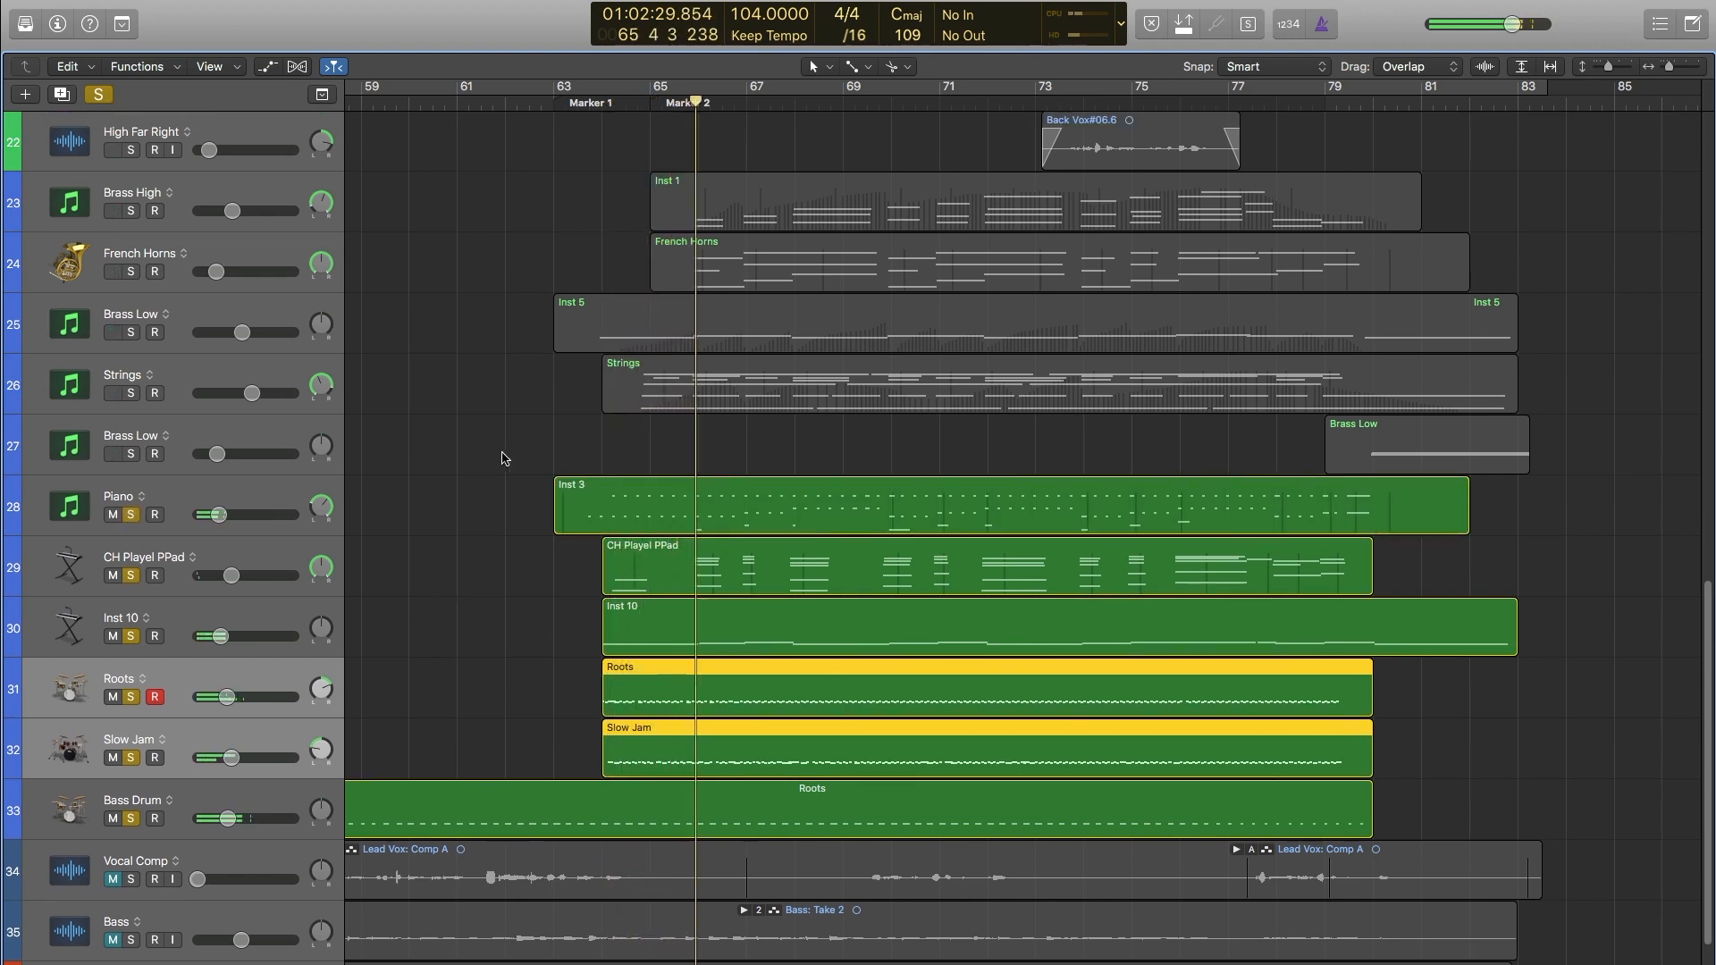
{"action": "left_click", "coordinate": [131, 332]}
{"action": "scroll", "coordinate": [410, 333], "scroll_direction": "up", "scroll_amount": 5}
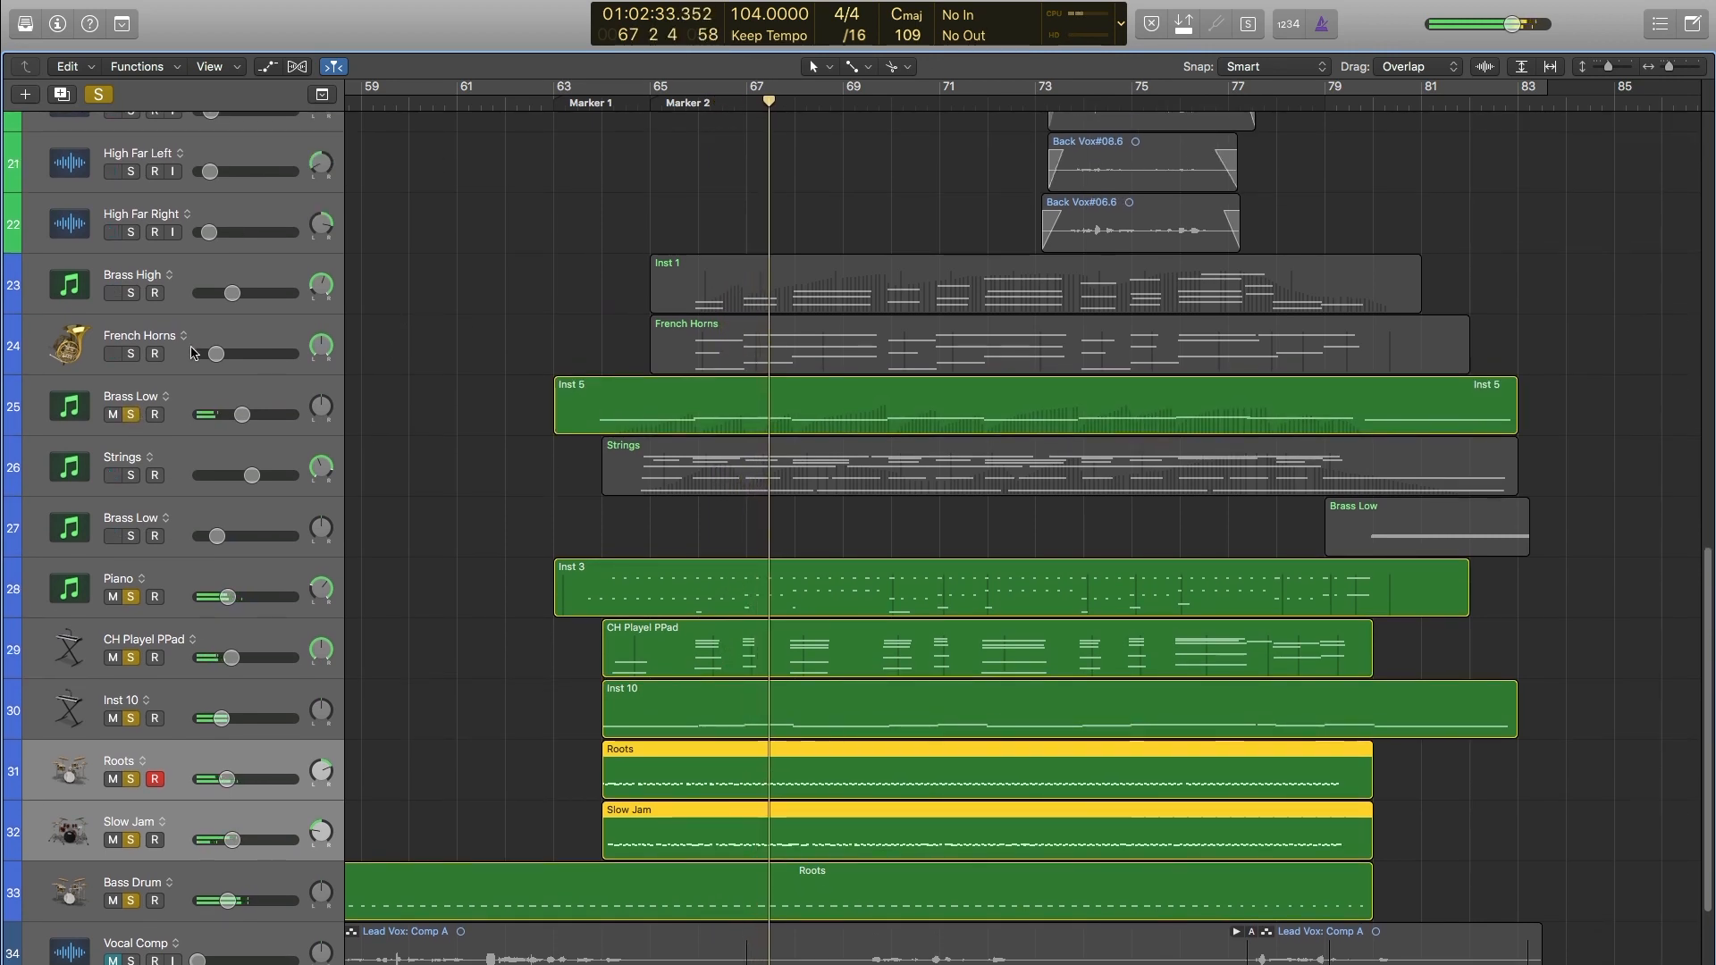
{"action": "left_click", "coordinate": [130, 354]}
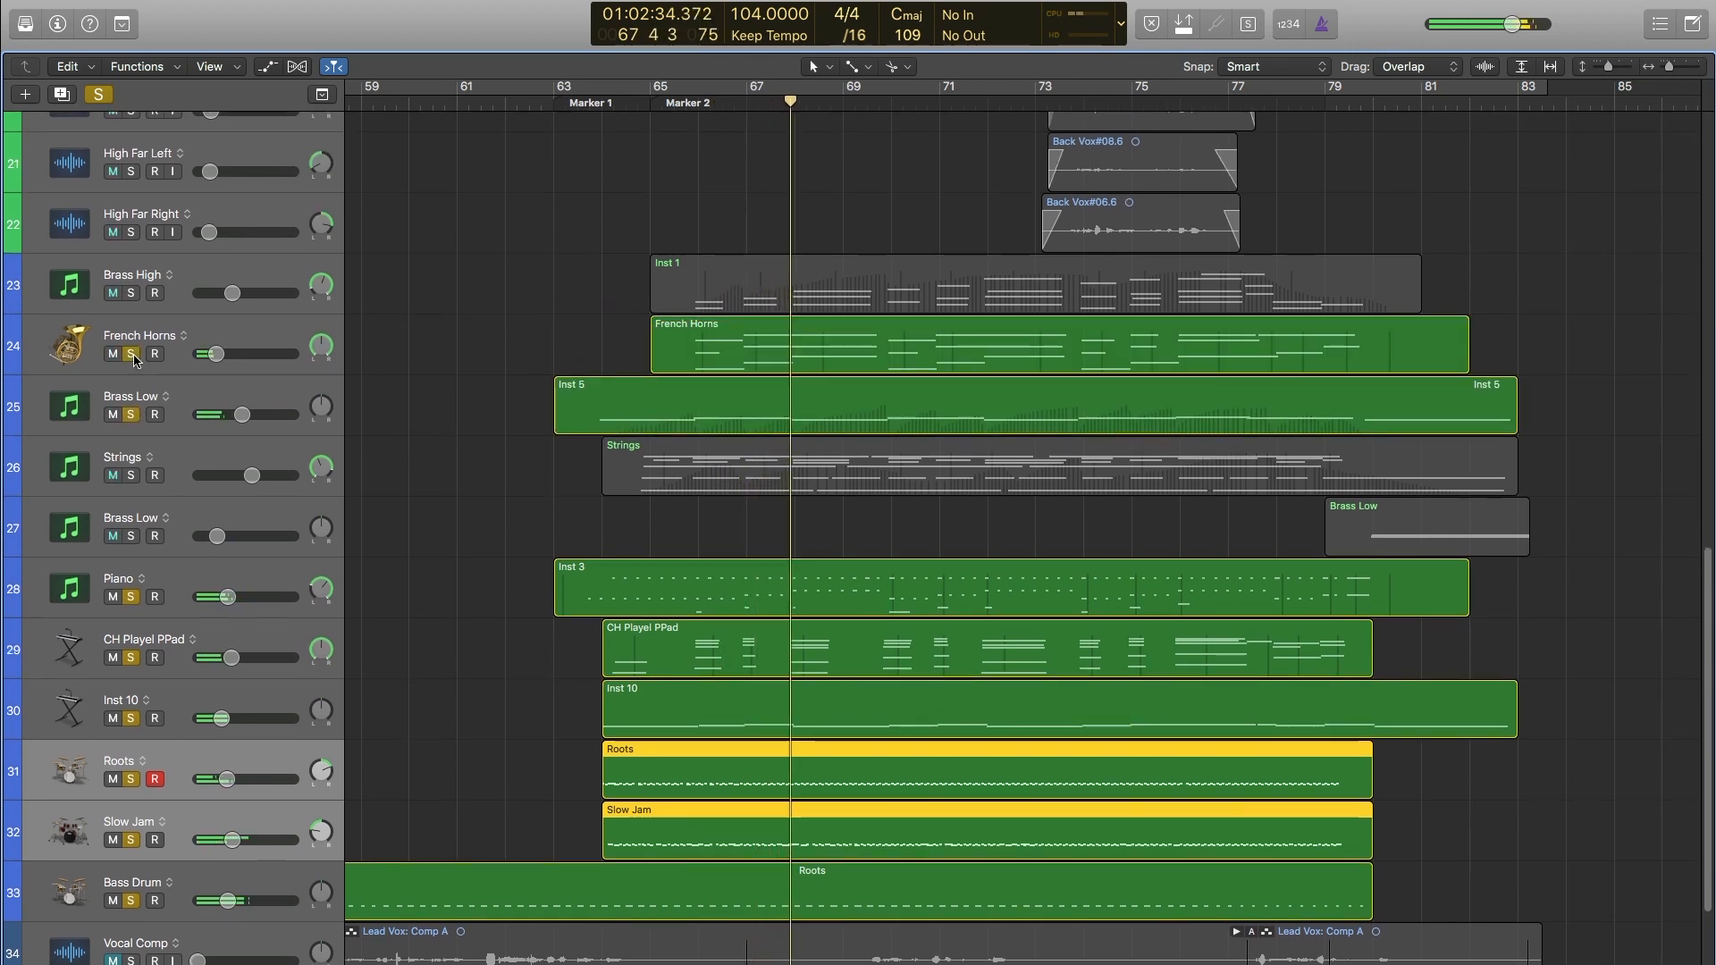
{"action": "left_click", "coordinate": [132, 293]}
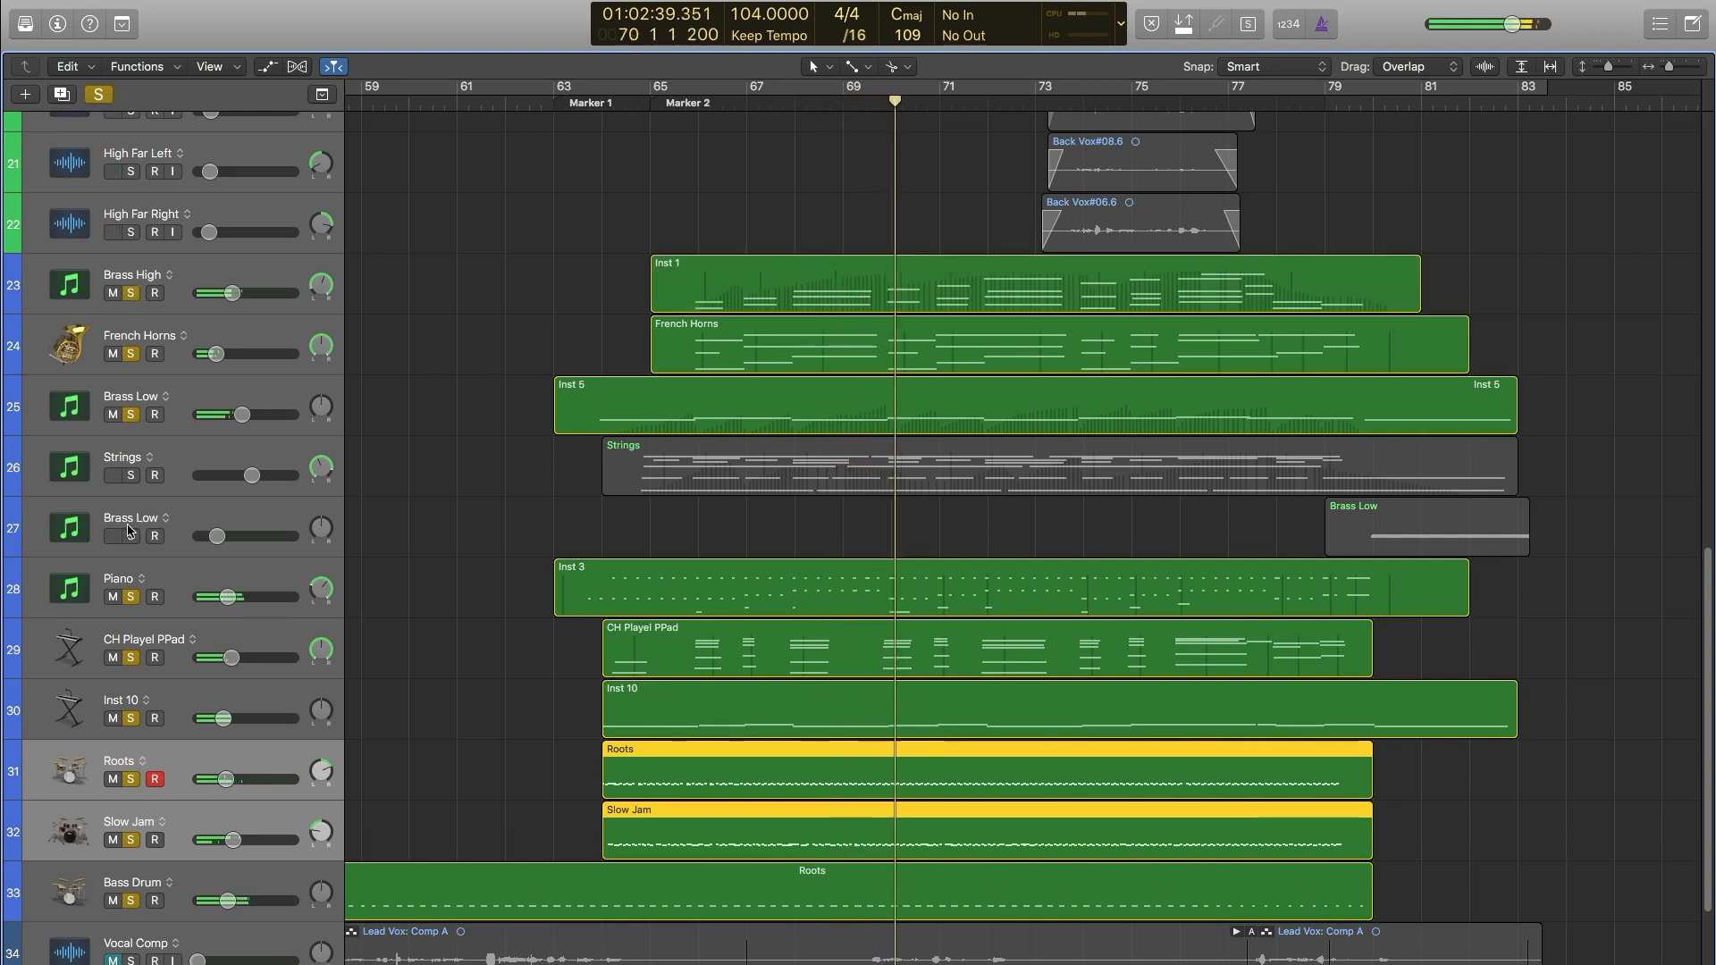
{"action": "left_click", "coordinate": [130, 474]}
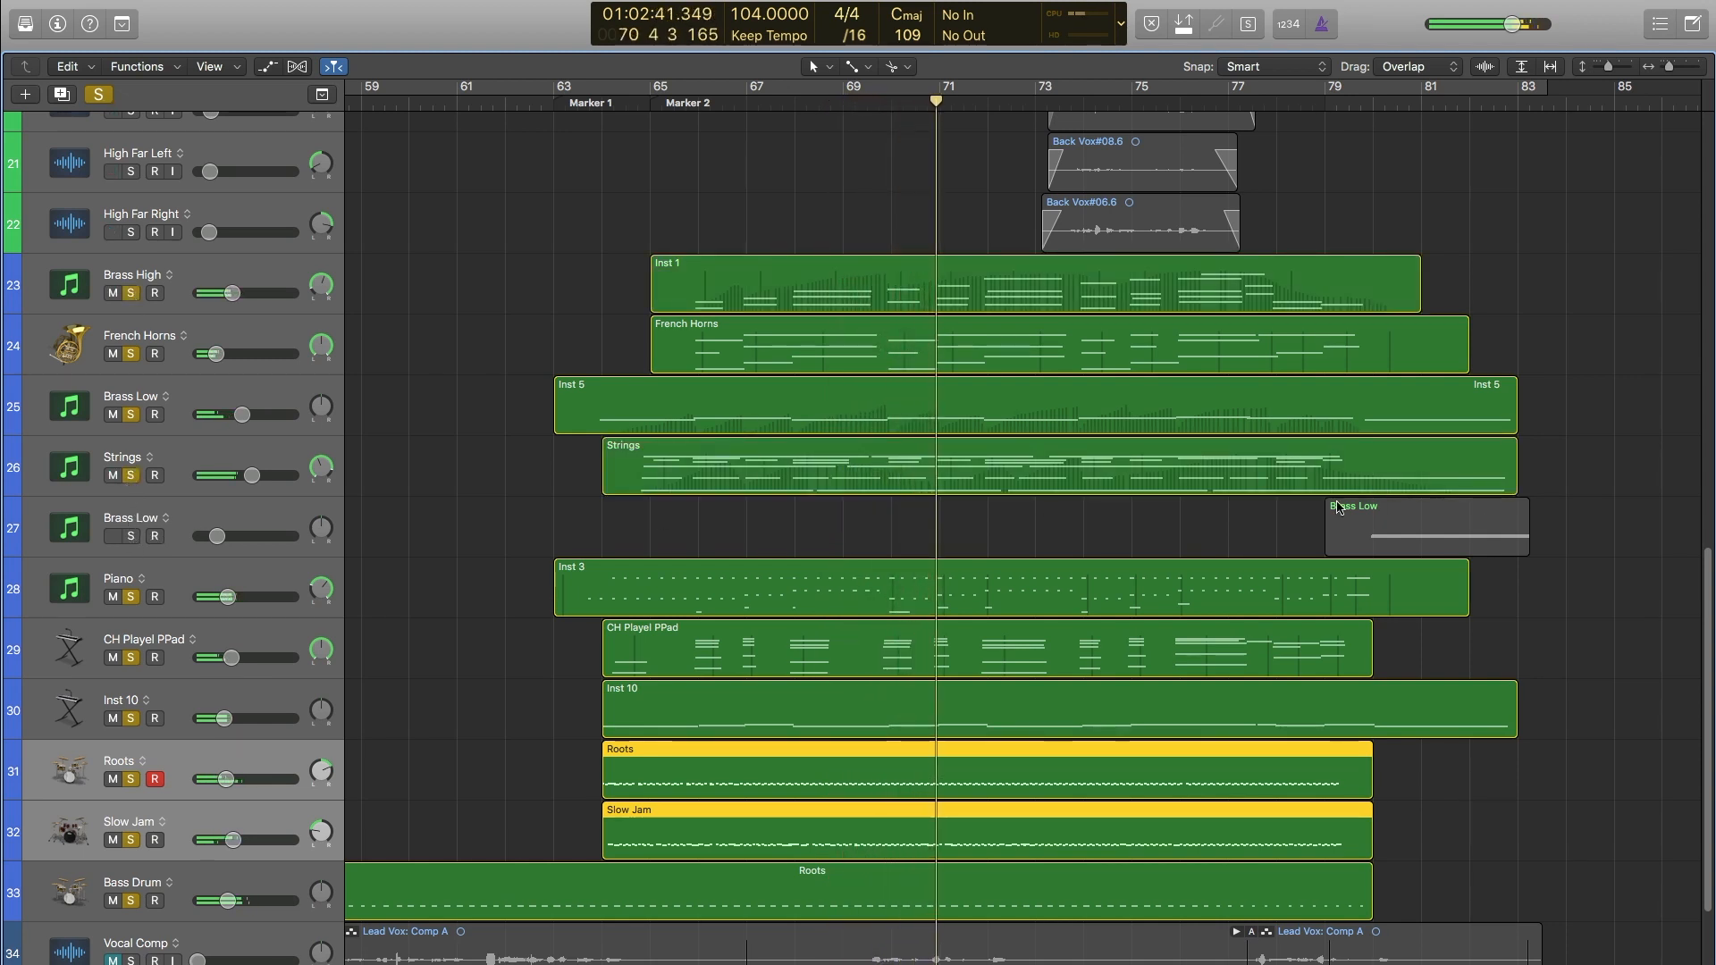
{"action": "left_click", "coordinate": [131, 535]}
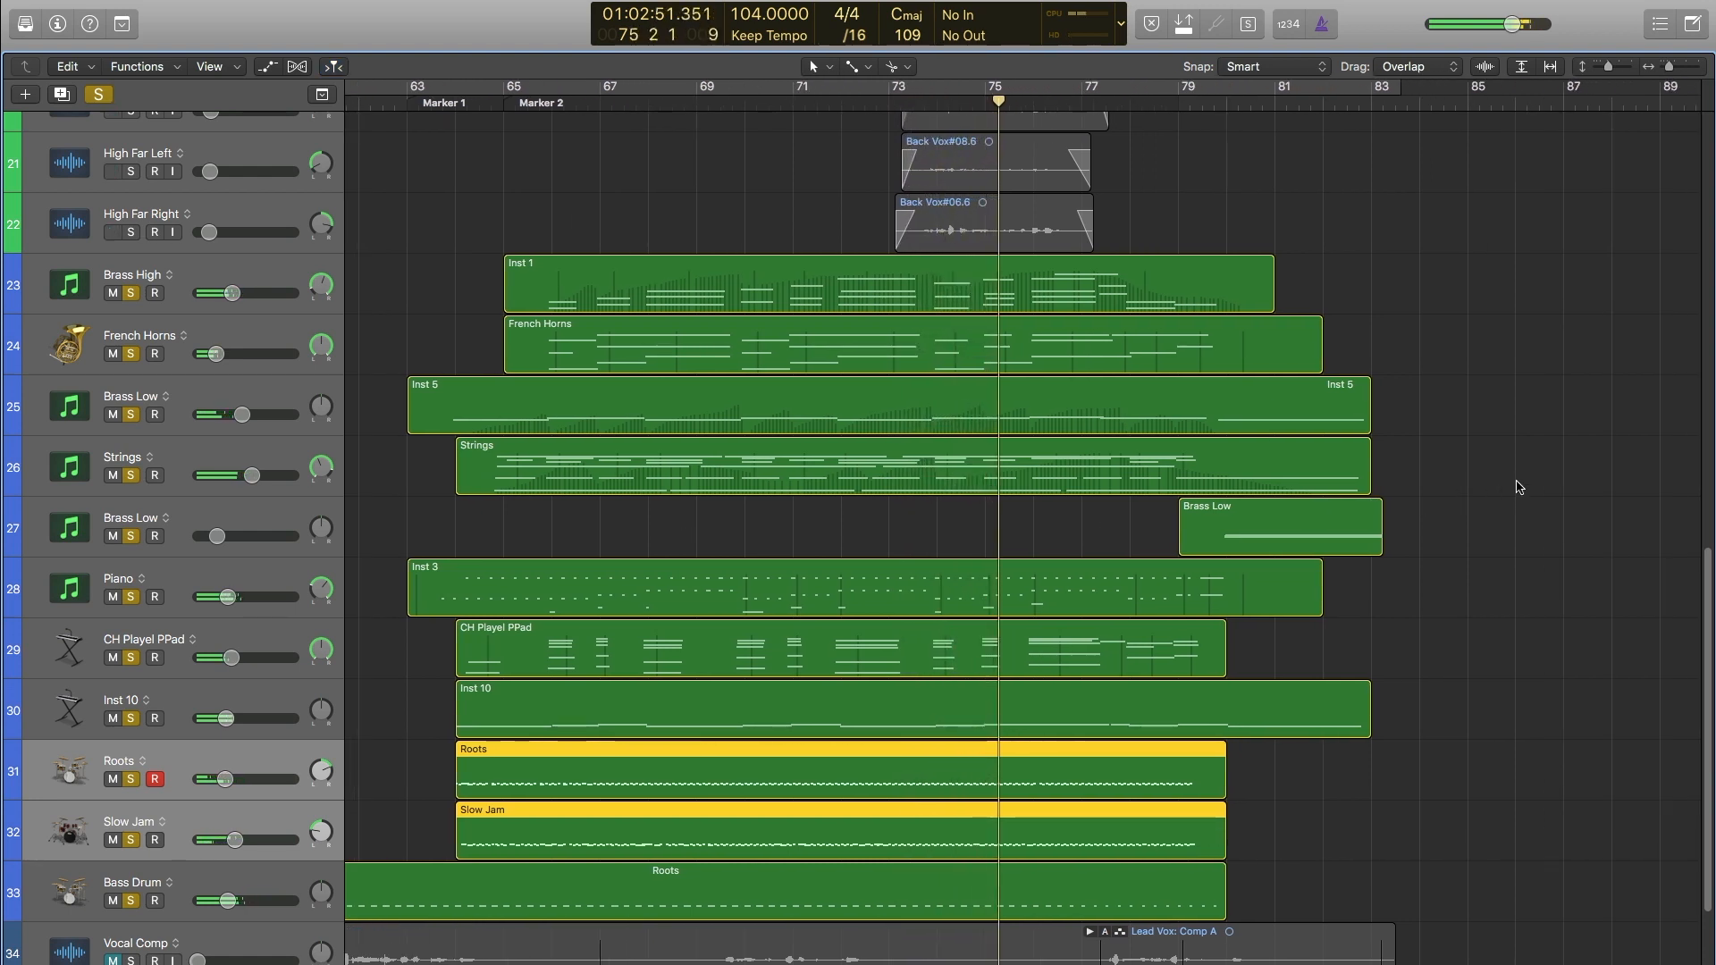
Listen to the soloed instruments through bar 82 while looking over the brass, strings, piano and drum tracks.
{"action": "scroll", "coordinate": [1537, 484], "scroll_direction": "up", "scroll_amount": 2}
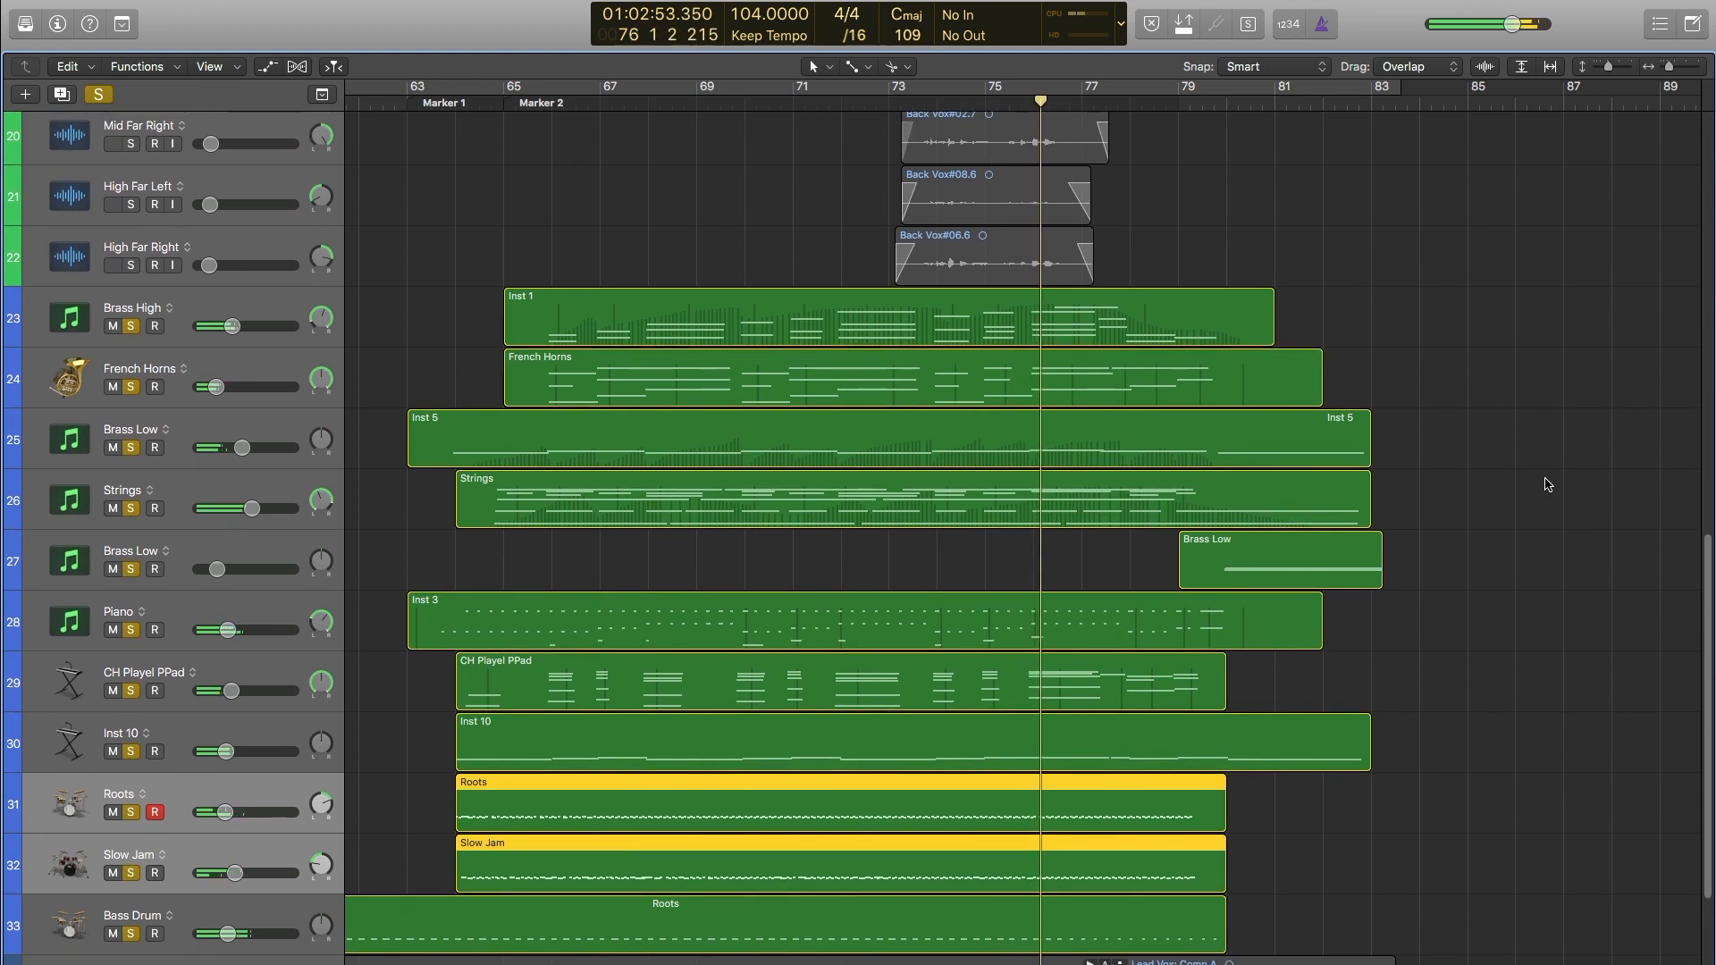
{"action": "scroll", "coordinate": [1615, 451], "scroll_direction": "up", "scroll_amount": 1}
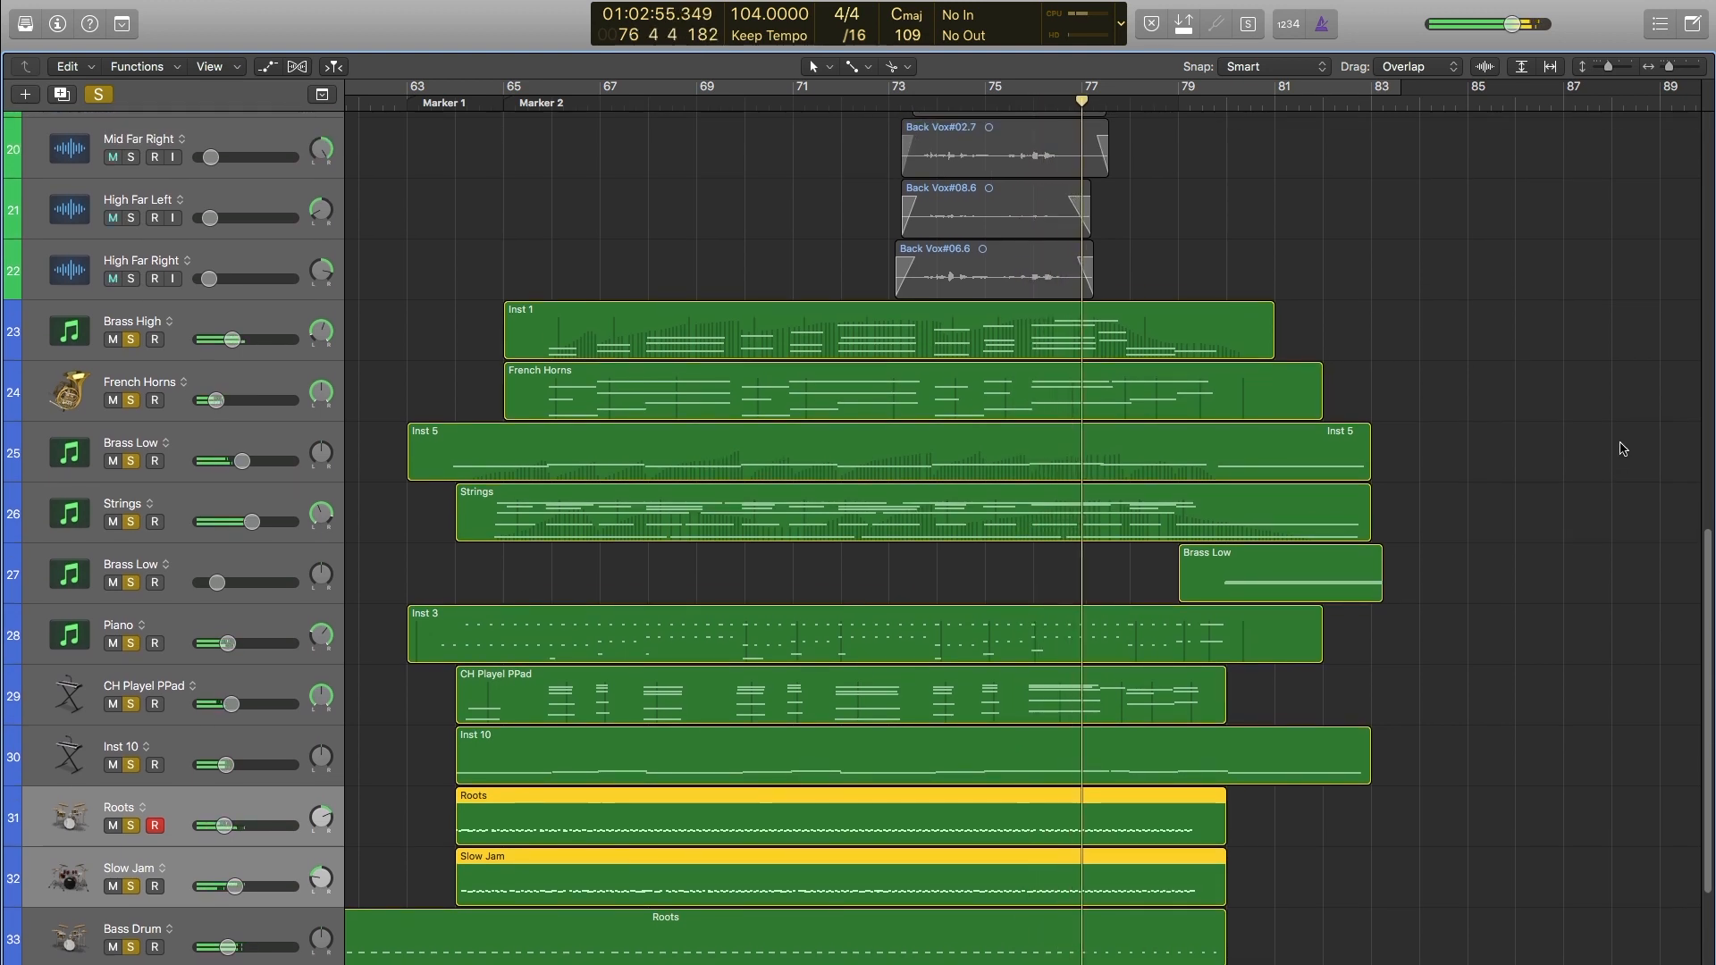
{"action": "scroll", "coordinate": [1621, 444], "scroll_direction": "down", "scroll_amount": 8}
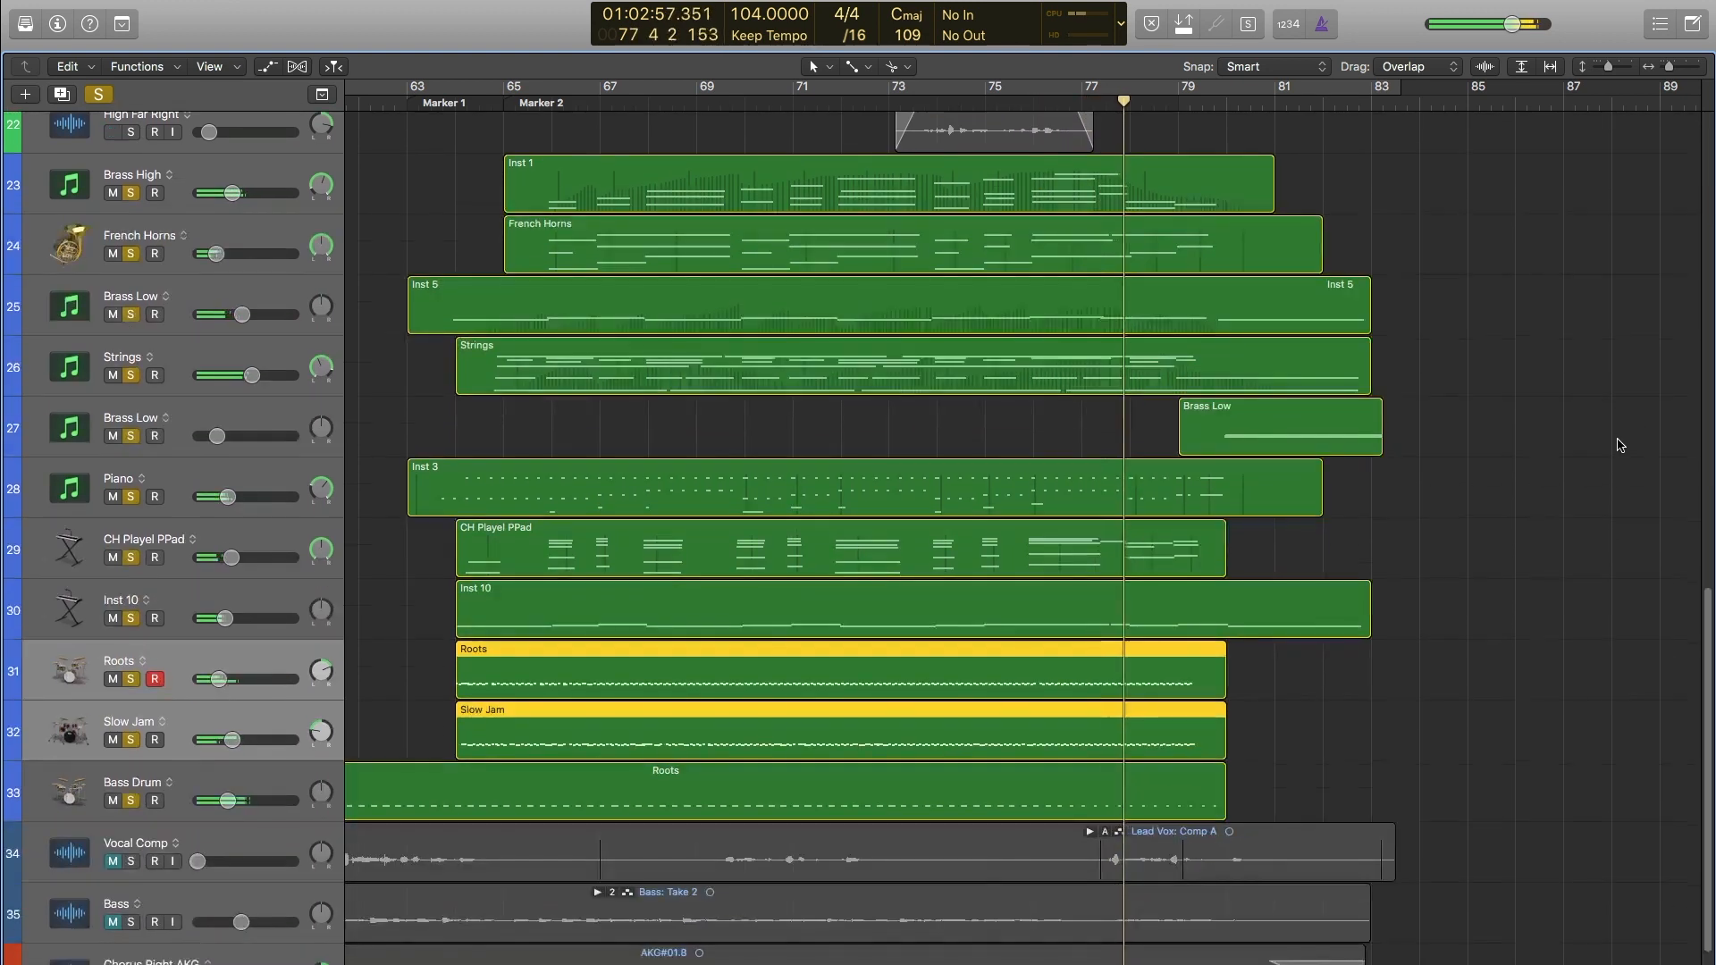
{"action": "scroll", "coordinate": [1621, 430], "scroll_direction": "down", "scroll_amount": 4}
{"action": "scroll", "coordinate": [1621, 428], "scroll_direction": "down", "scroll_amount": 3}
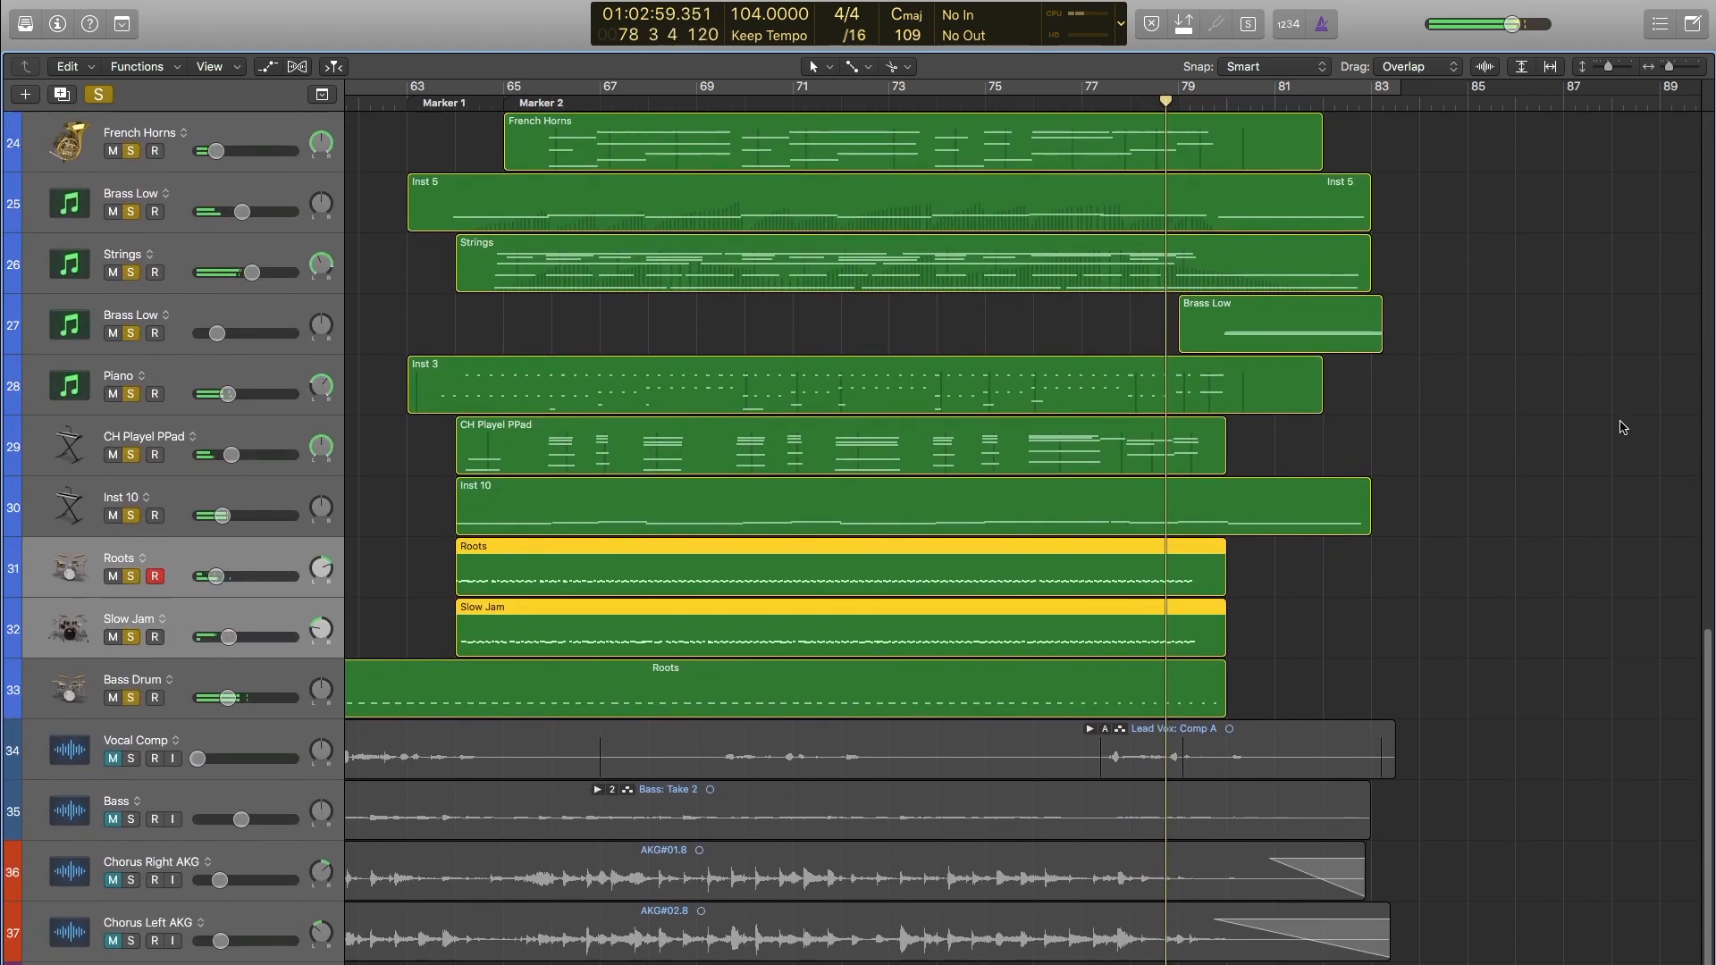
{"action": "scroll", "coordinate": [1622, 427], "scroll_direction": "up", "scroll_amount": 12}
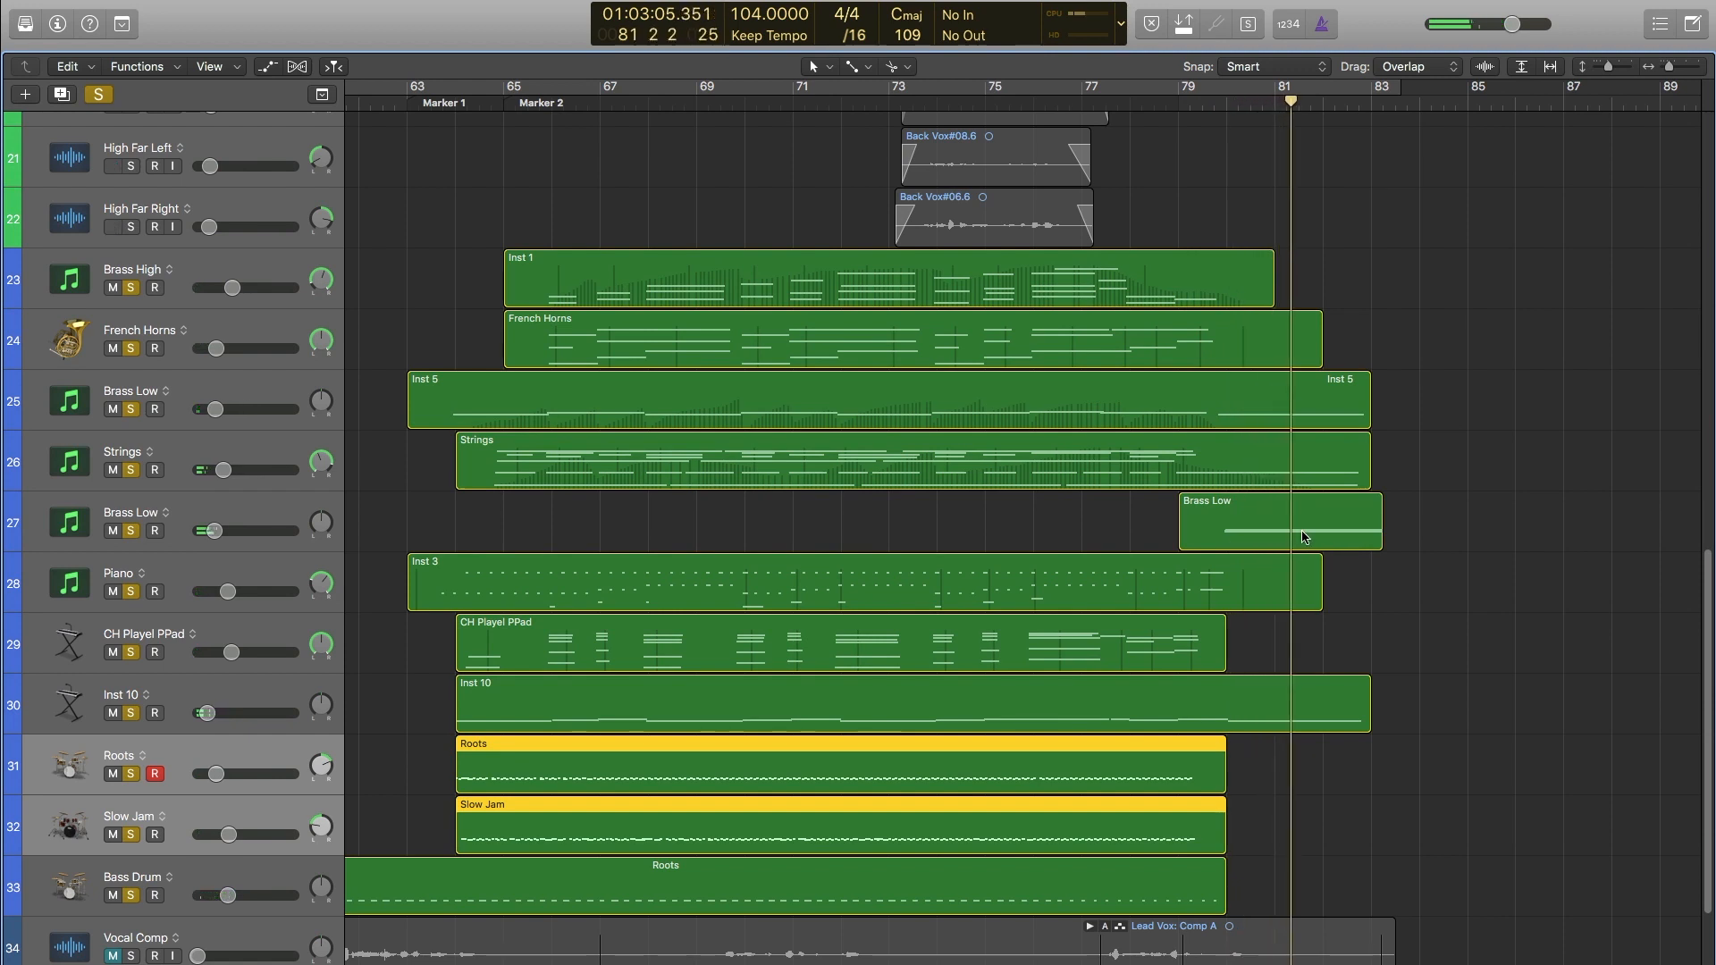
{"action": "scroll", "coordinate": [559, 419], "scroll_direction": "up", "scroll_amount": 2}
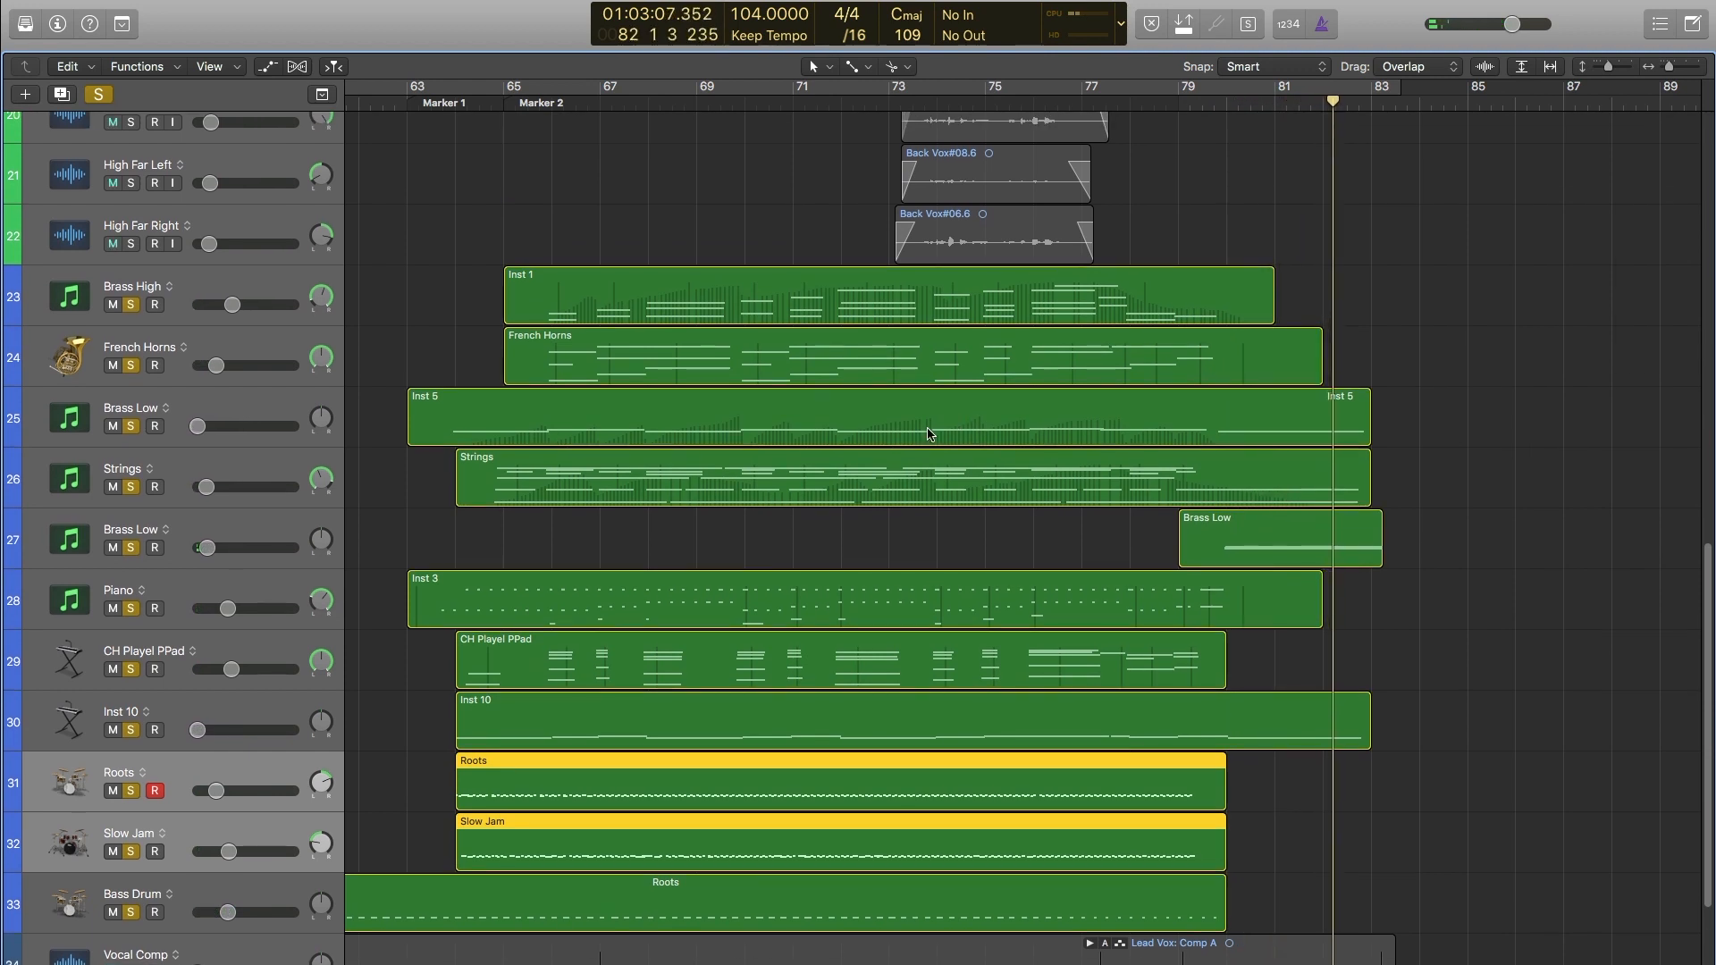
Solo the High Far Right vocal track and place the playhead at bar 72 beat 2.
{"action": "scroll", "coordinate": [558, 419], "scroll_direction": "up", "scroll_amount": 4}
{"action": "left_click", "coordinate": [130, 394]}
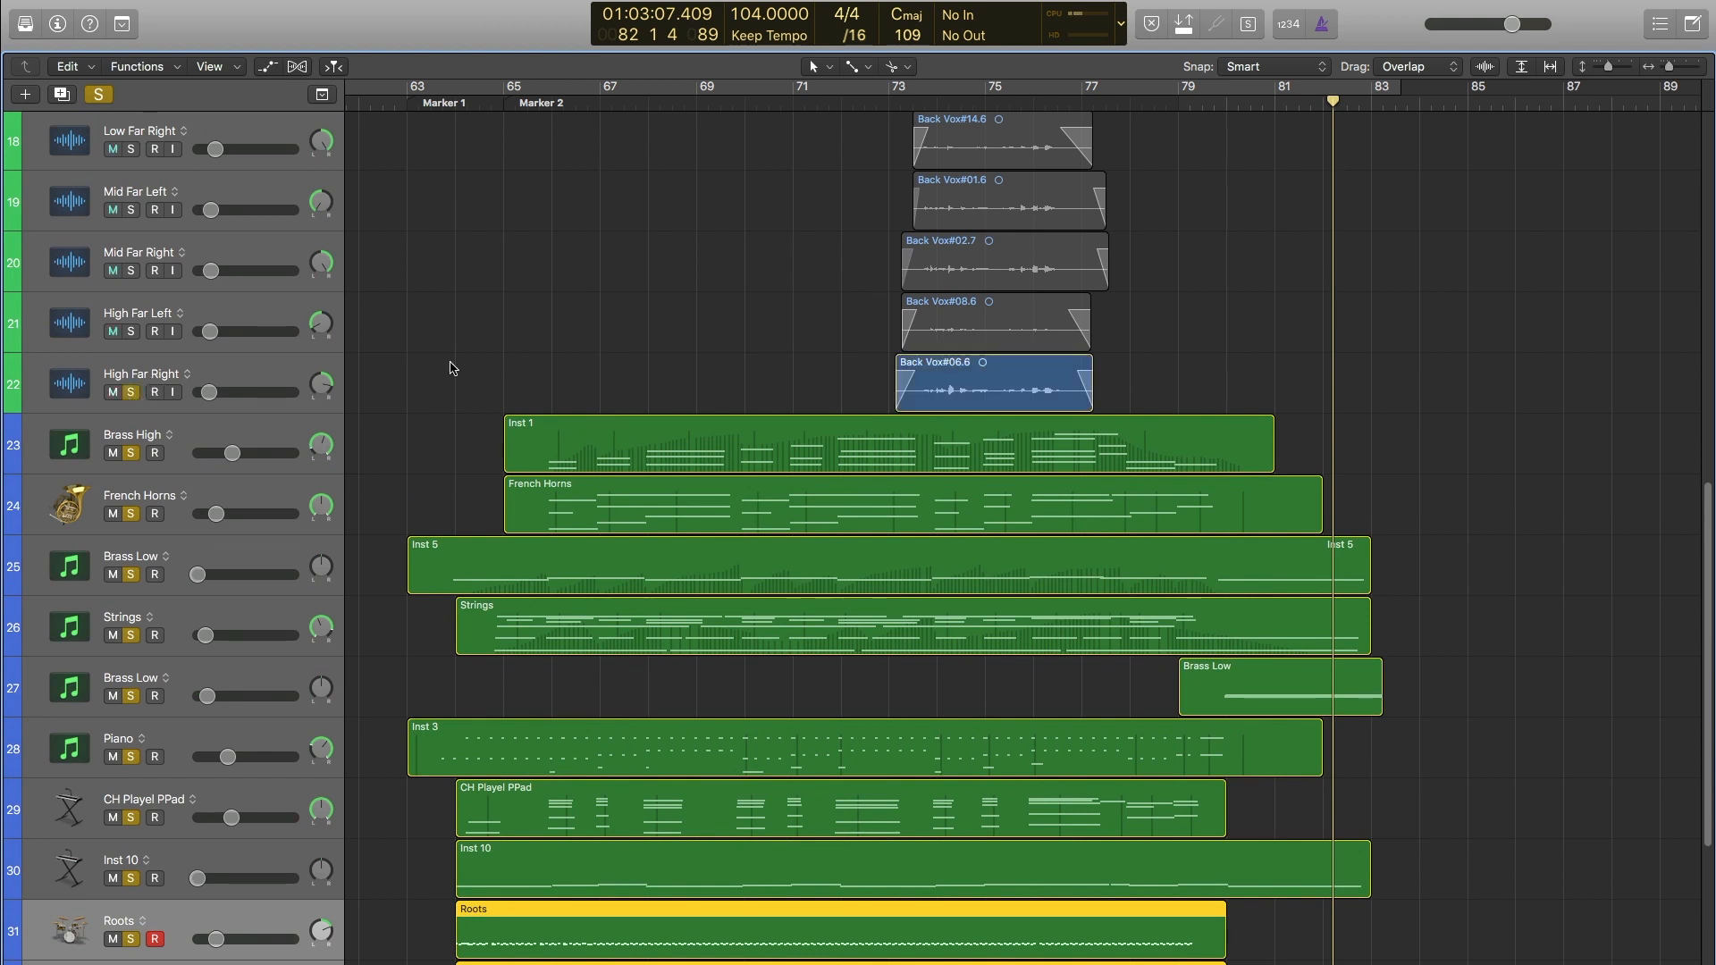
{"action": "scroll", "coordinate": [661, 366], "scroll_direction": "up", "scroll_amount": 5}
{"action": "left_click", "coordinate": [853, 105]}
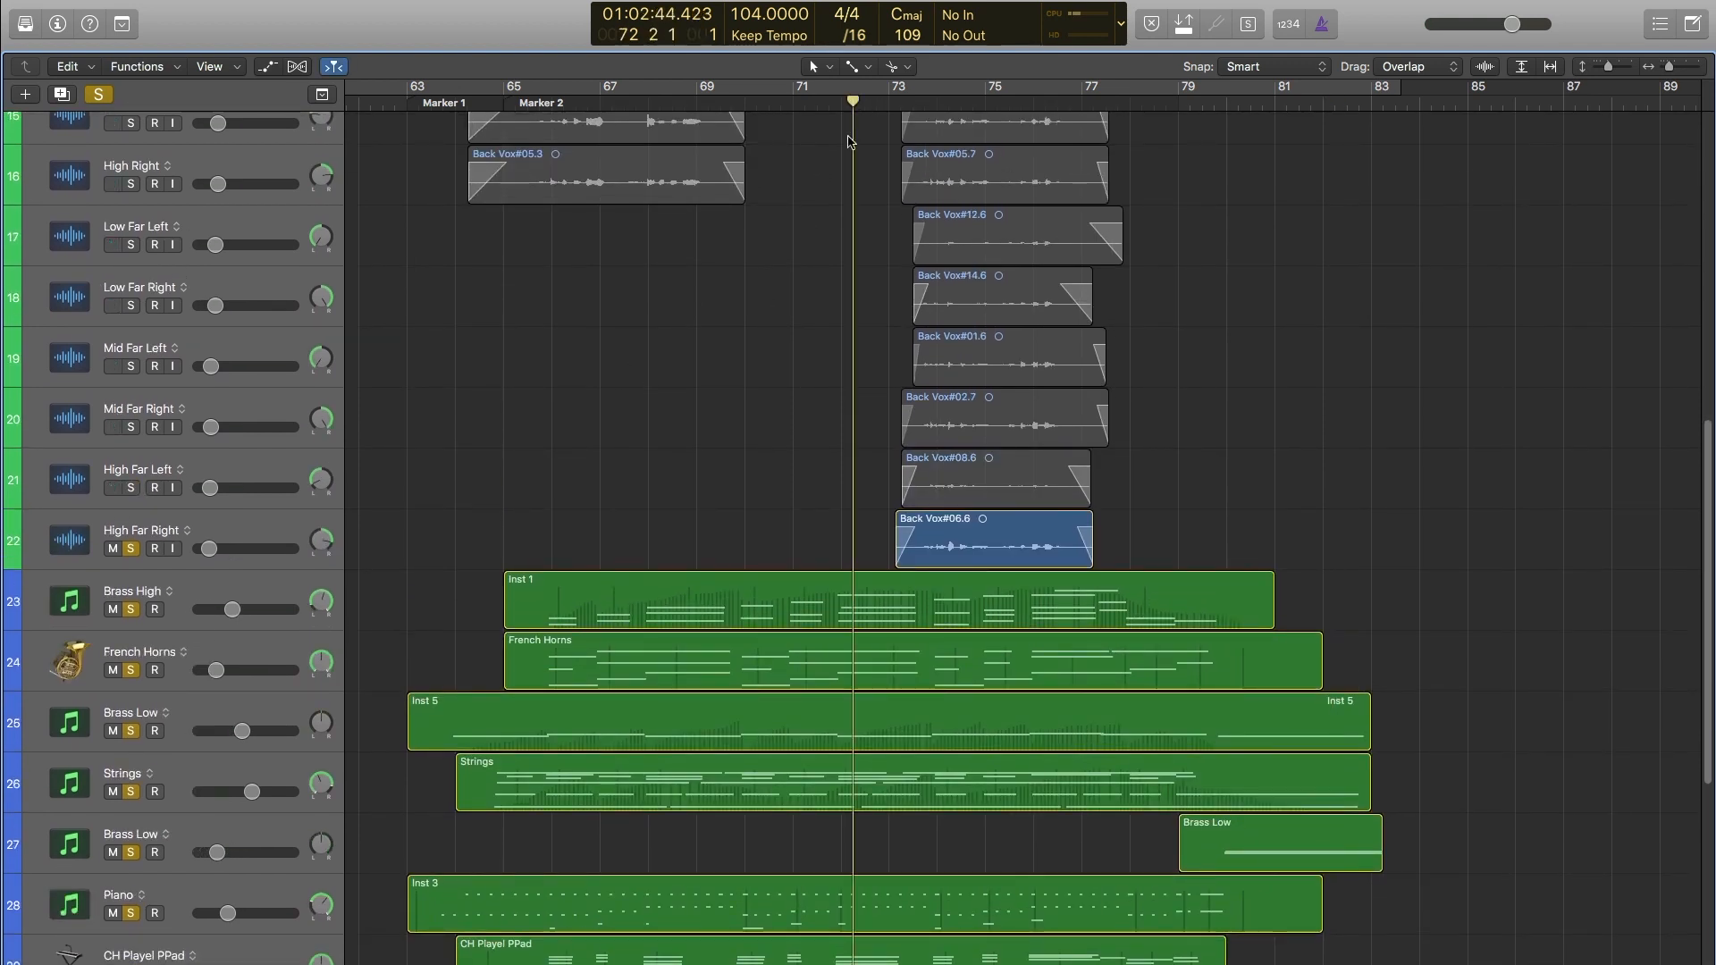
Open the mixer and inspect the Channel EQ on the Strings and French Horns channels, closing each plug-in window.
{"action": "scroll", "coordinate": [948, 237], "scroll_direction": "up", "scroll_amount": 10}
{"action": "scroll", "coordinate": [634, 441], "scroll_direction": "down", "scroll_amount": 4}
{"action": "scroll", "coordinate": [634, 441], "scroll_direction": "down", "scroll_amount": 7}
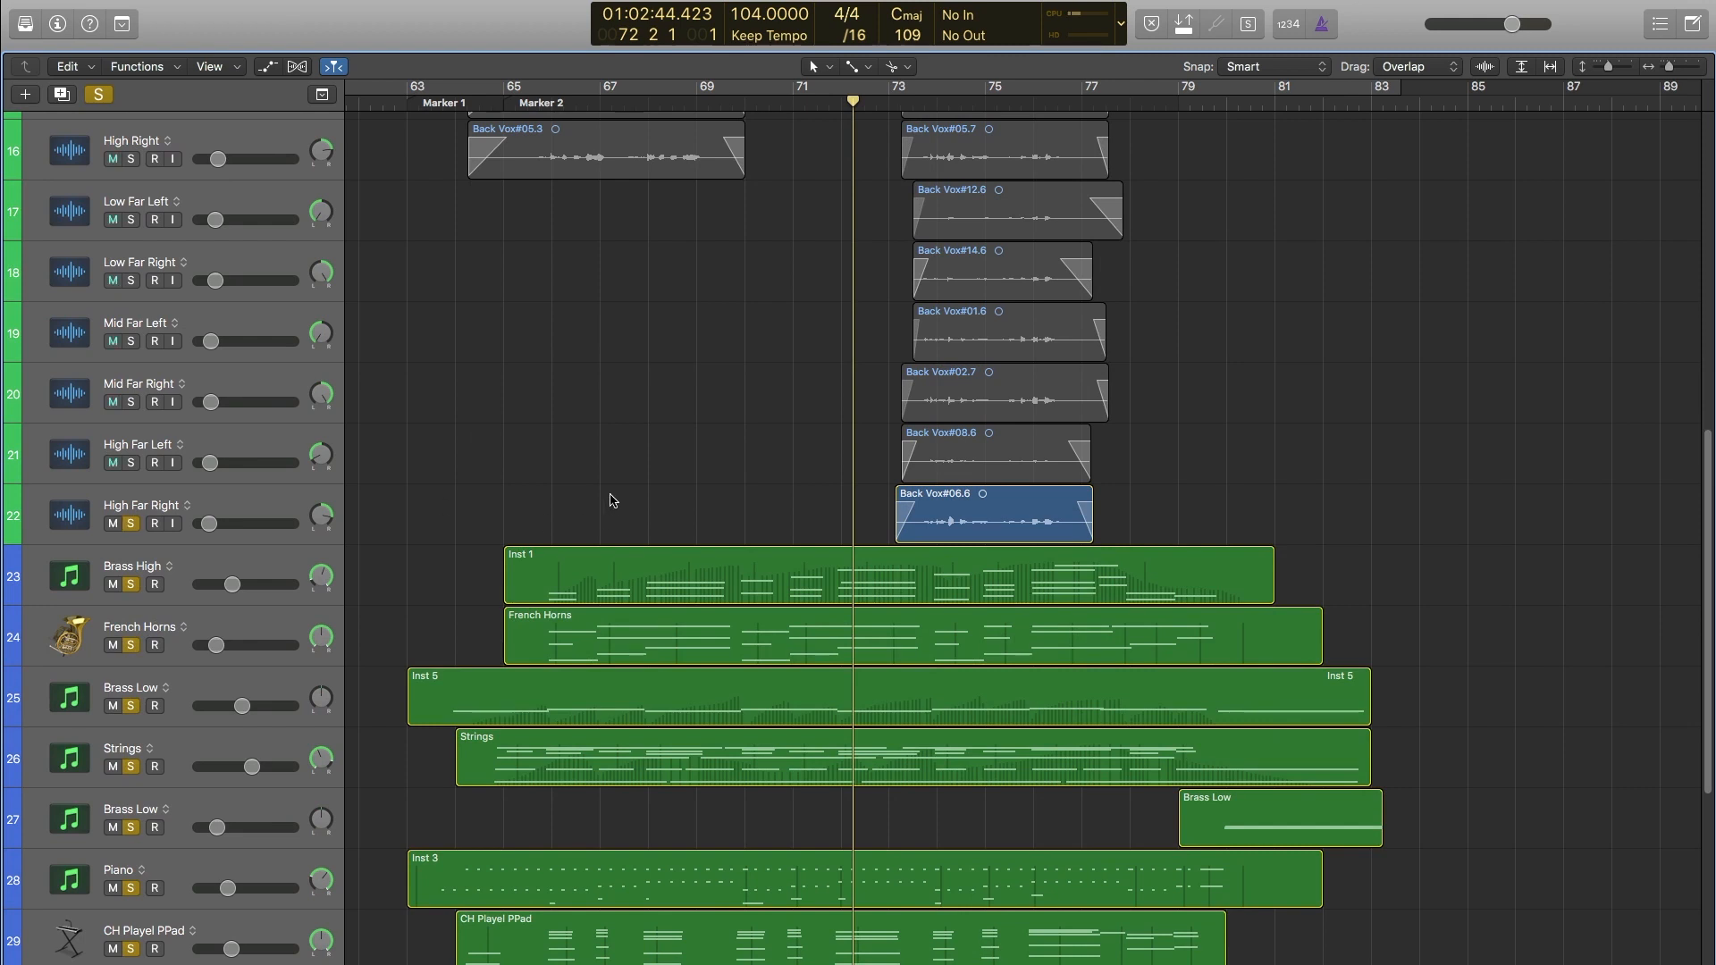
{"action": "scroll", "coordinate": [630, 497], "scroll_direction": "up", "scroll_amount": 1}
{"action": "scroll", "coordinate": [640, 492], "scroll_direction": "up", "scroll_amount": 3}
{"action": "key", "text": "super+2"}
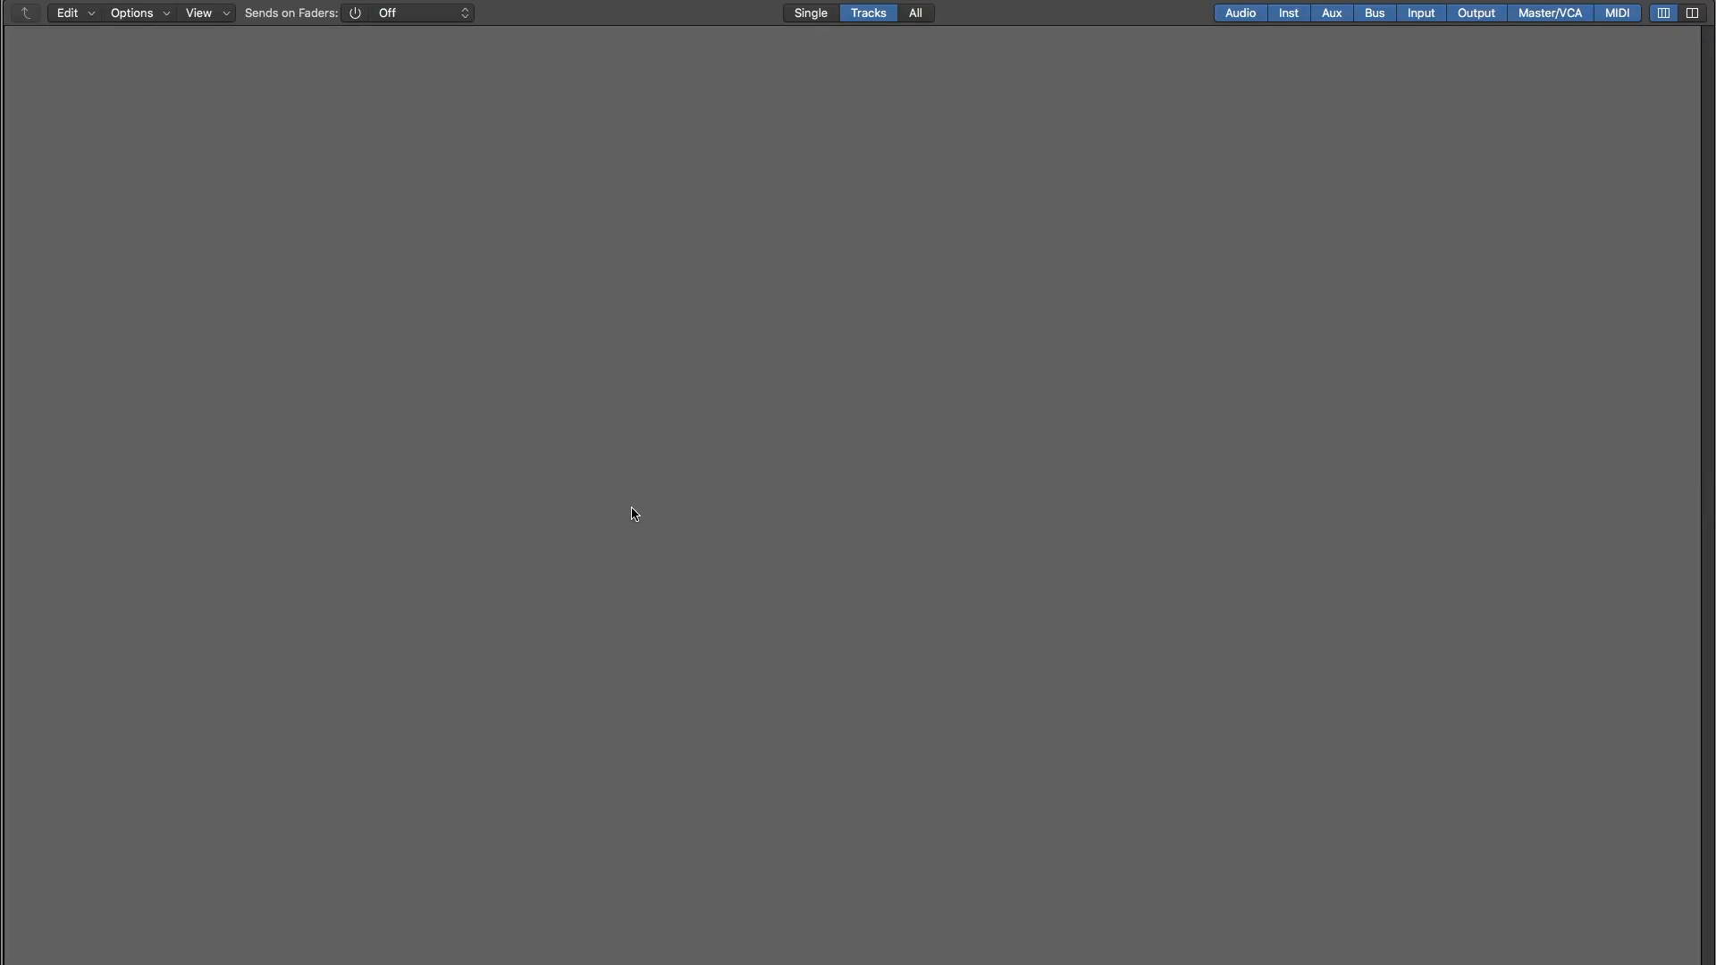
{"action": "scroll", "coordinate": [834, 428], "scroll_direction": "right", "scroll_amount": 10}
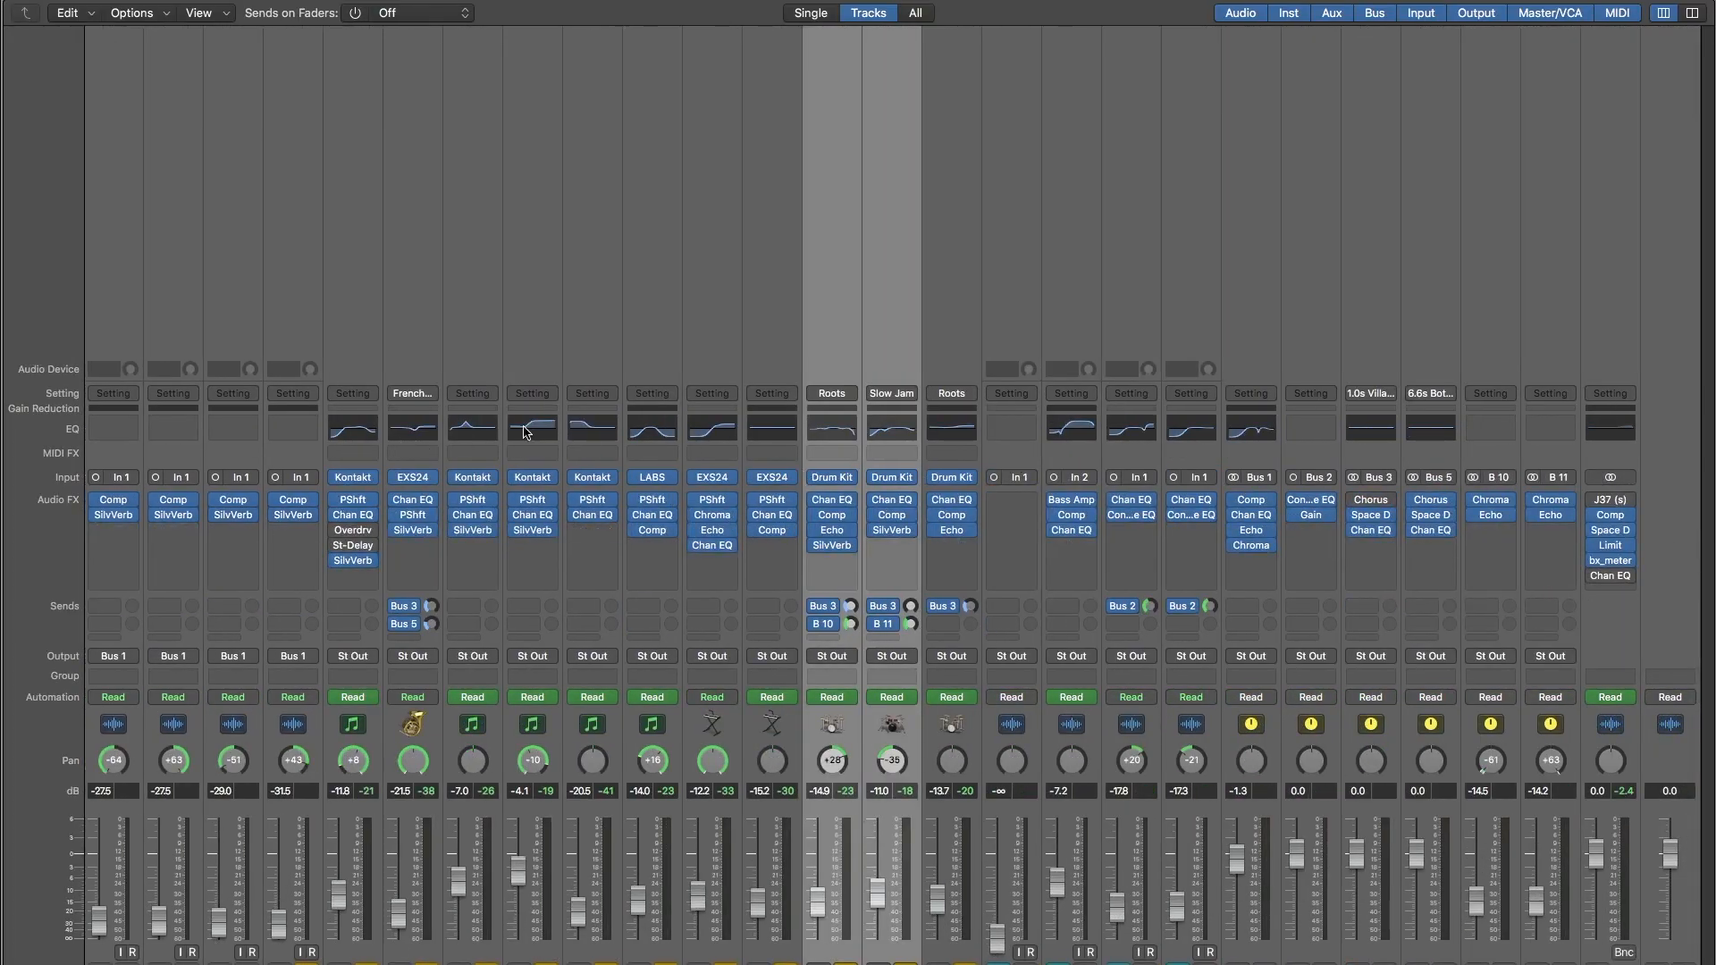
{"action": "left_click", "coordinate": [530, 432]}
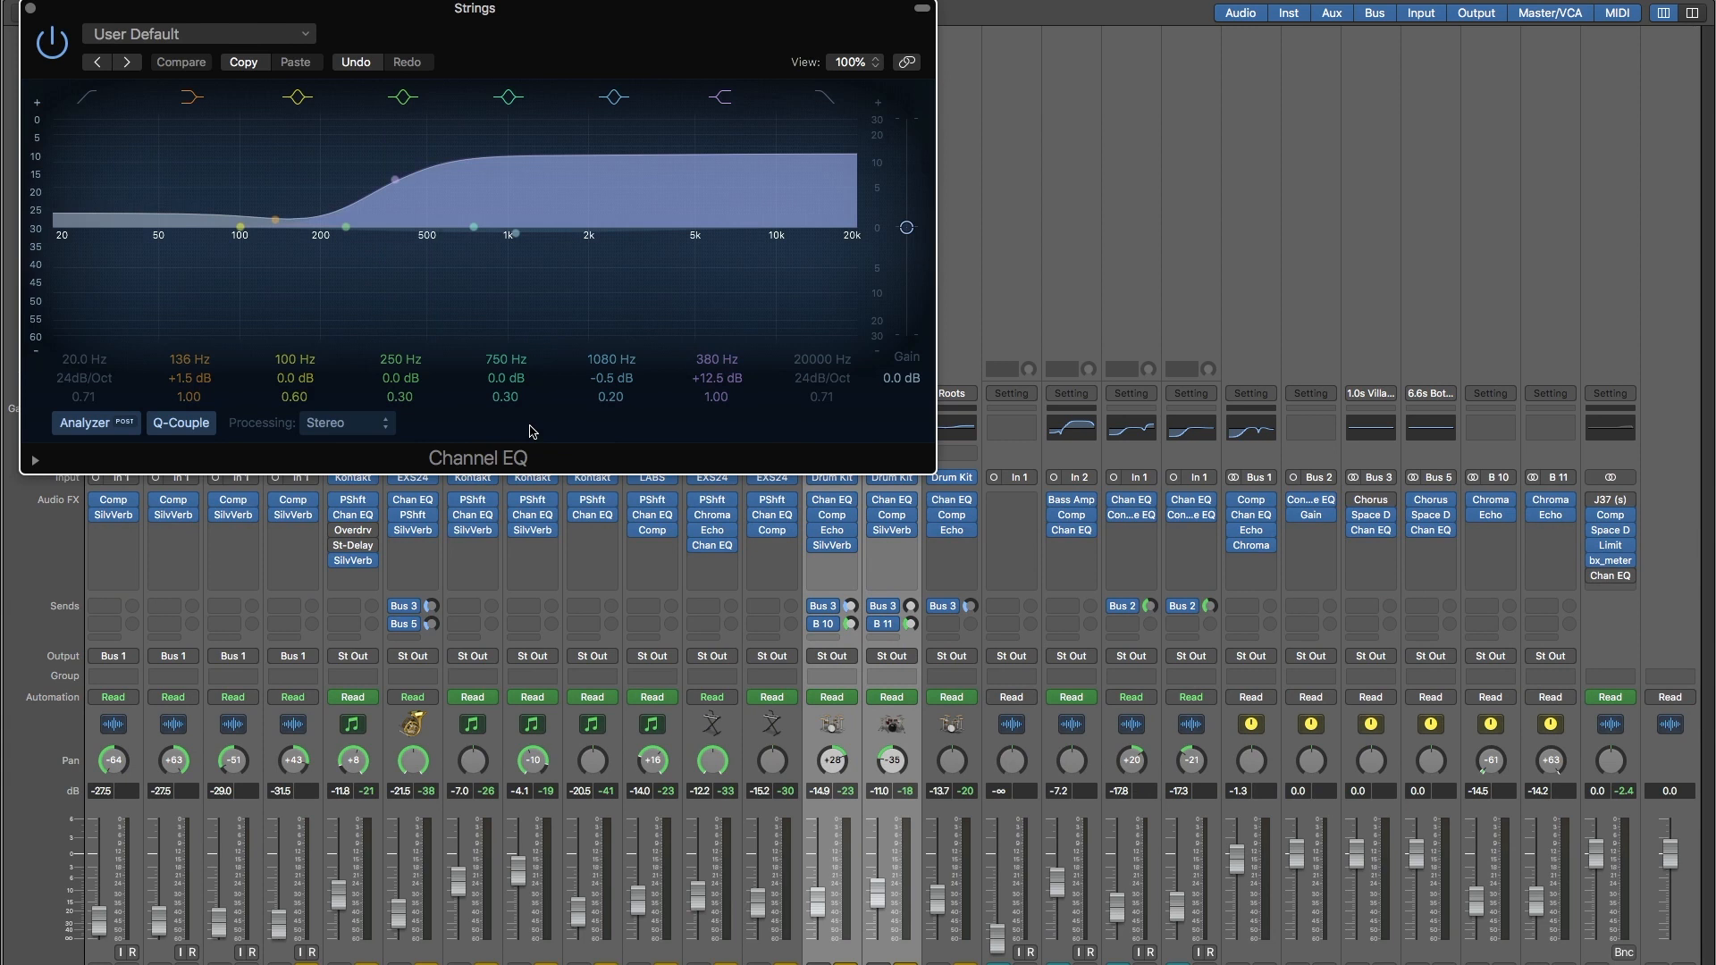
{"action": "left_click", "coordinate": [32, 9]}
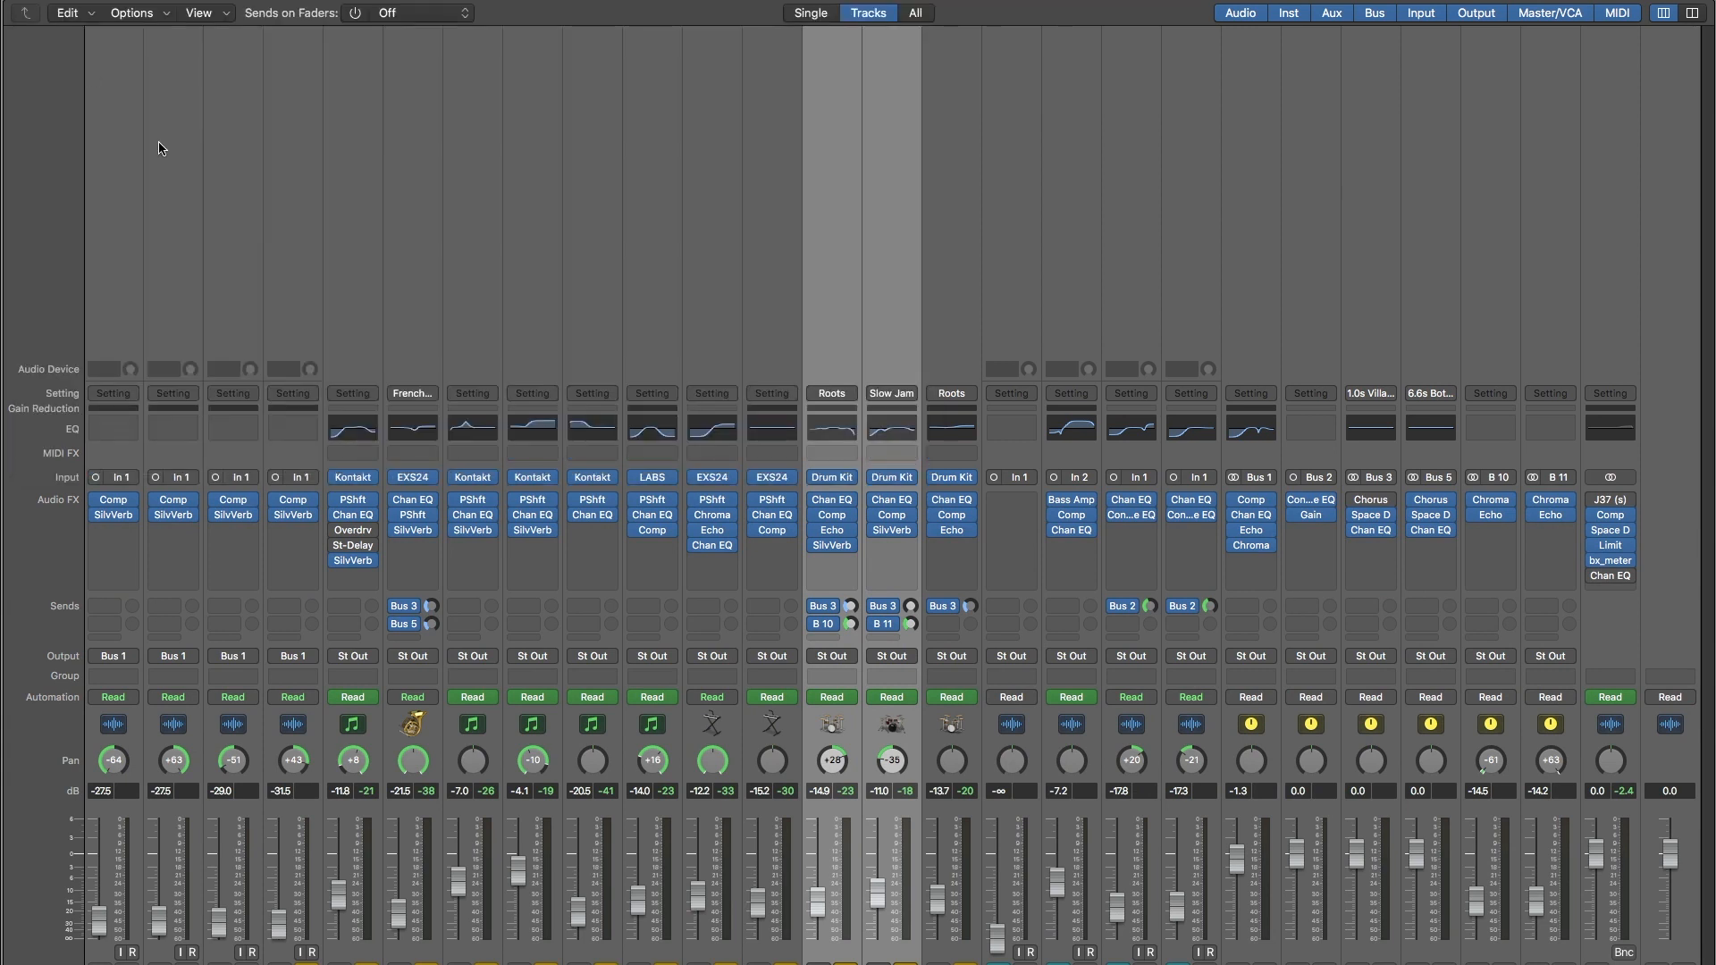
{"action": "left_click", "coordinate": [428, 437]}
{"action": "left_click", "coordinate": [30, 9]}
Select the CH Playel PPad channel in the mixer and return to the backing vocal tracks in the arrangement.
{"action": "left_click", "coordinate": [745, 245]}
{"action": "left_click", "coordinate": [720, 254]}
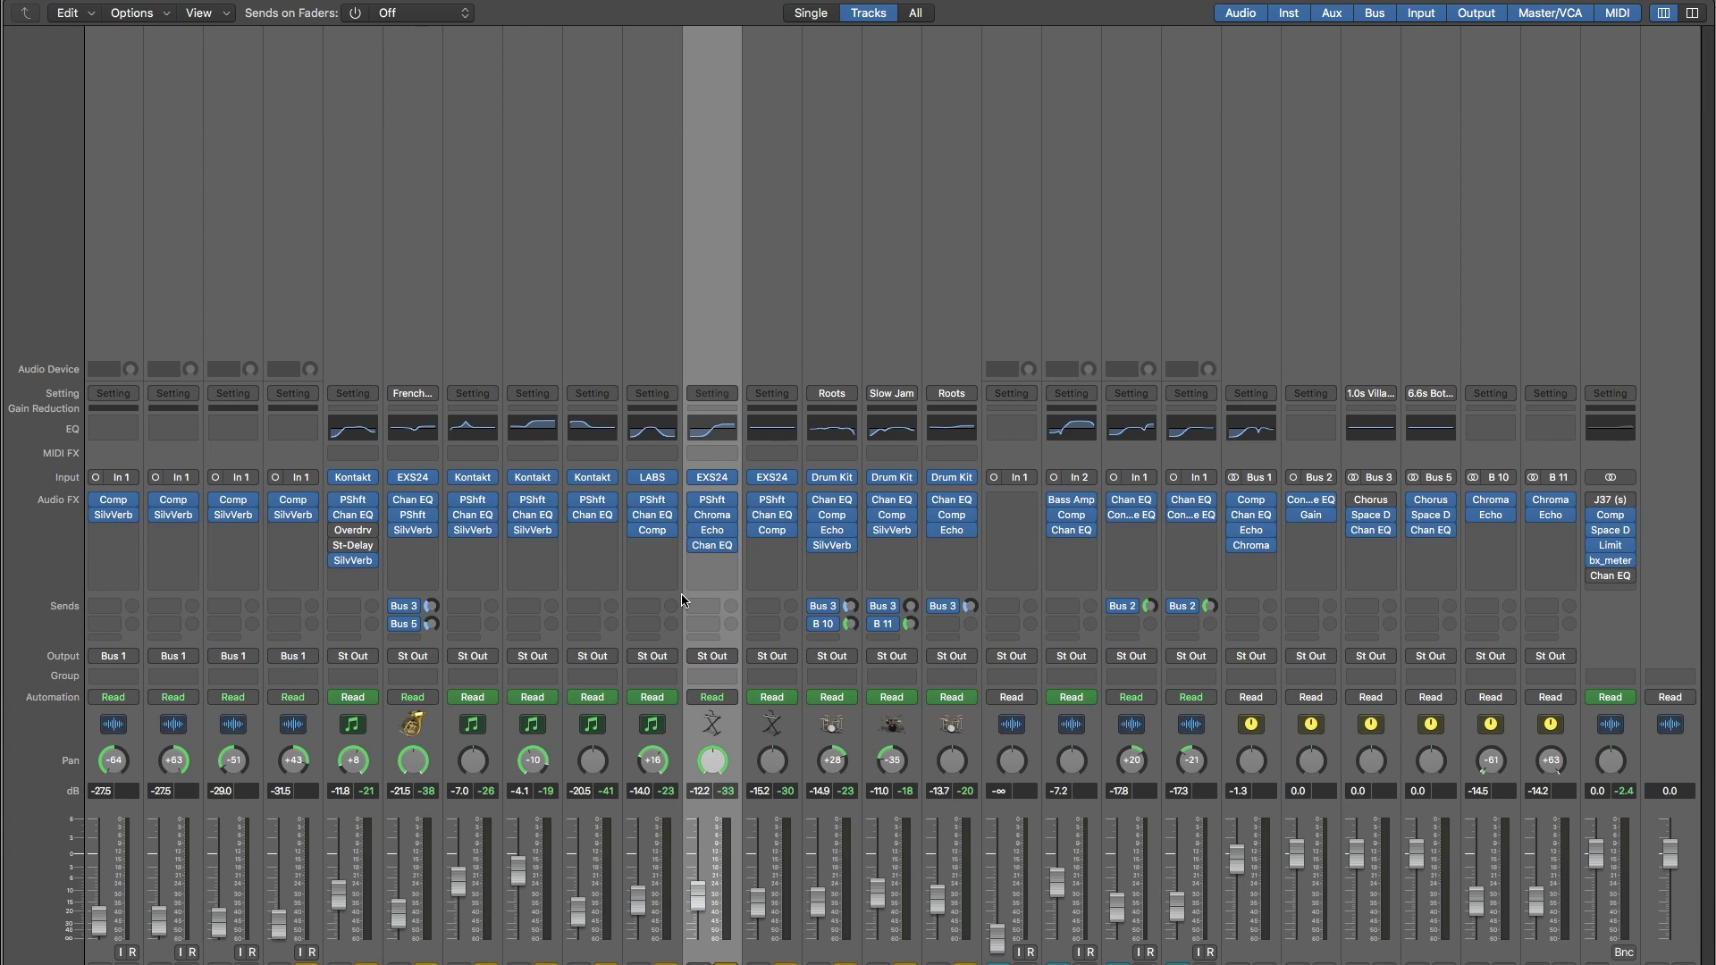
{"action": "key", "text": "x"}
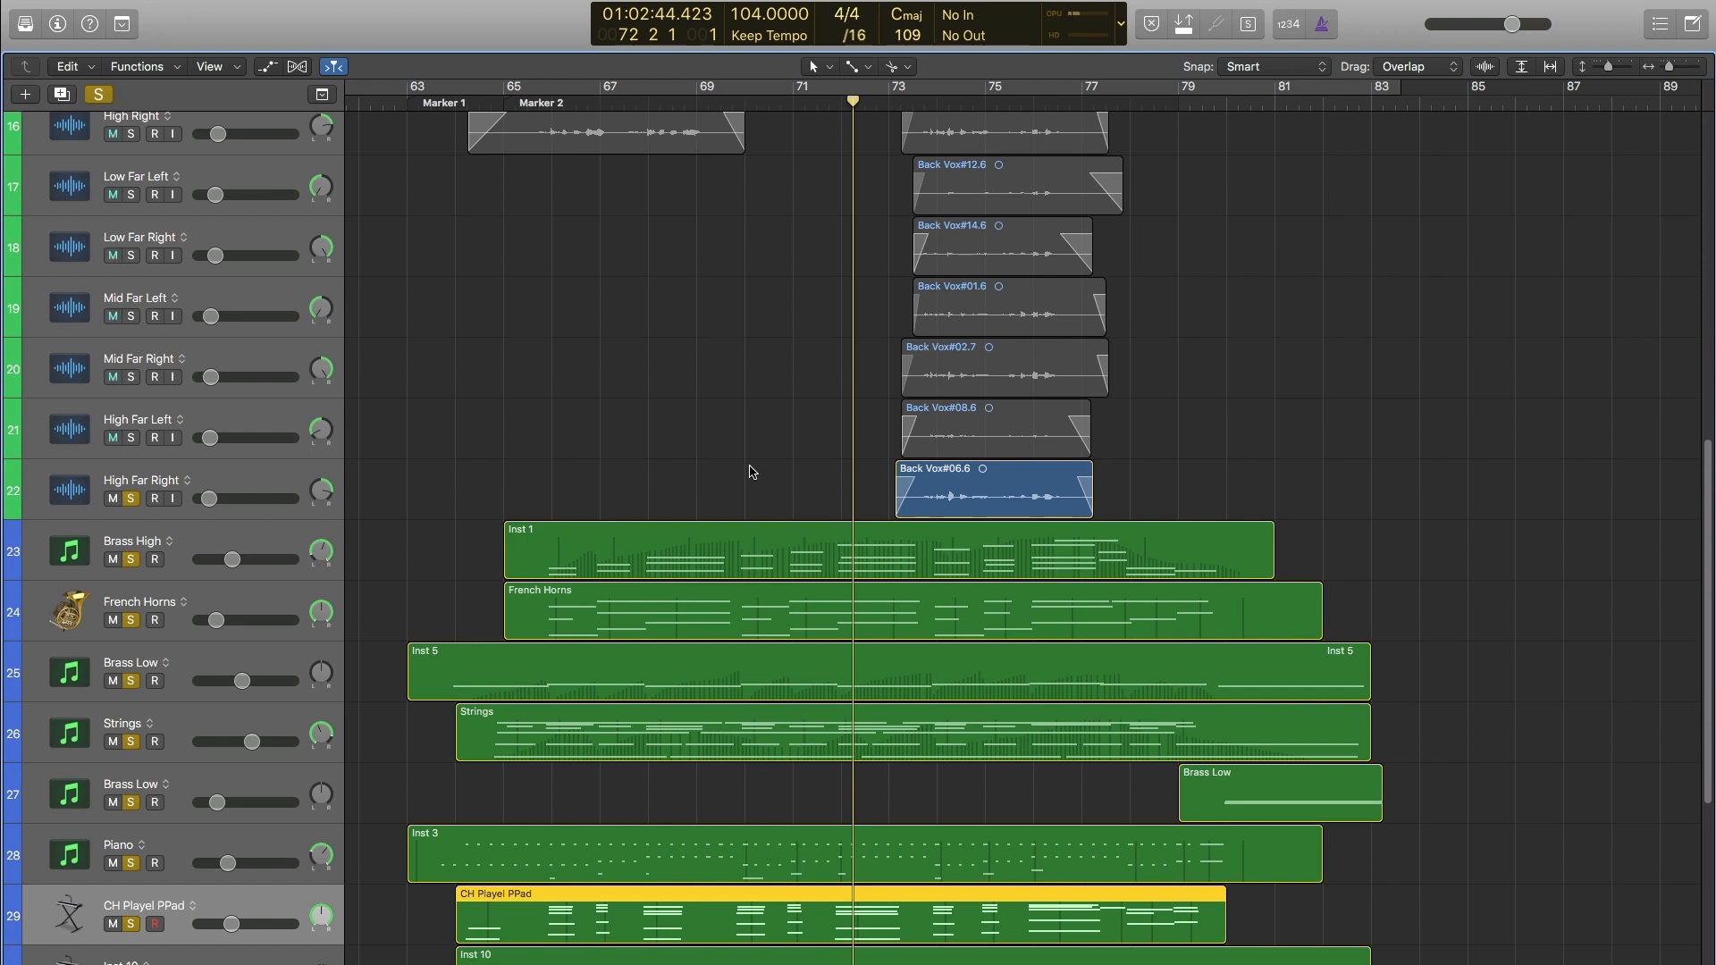
{"action": "scroll", "coordinate": [749, 472], "scroll_direction": "up", "scroll_amount": 5}
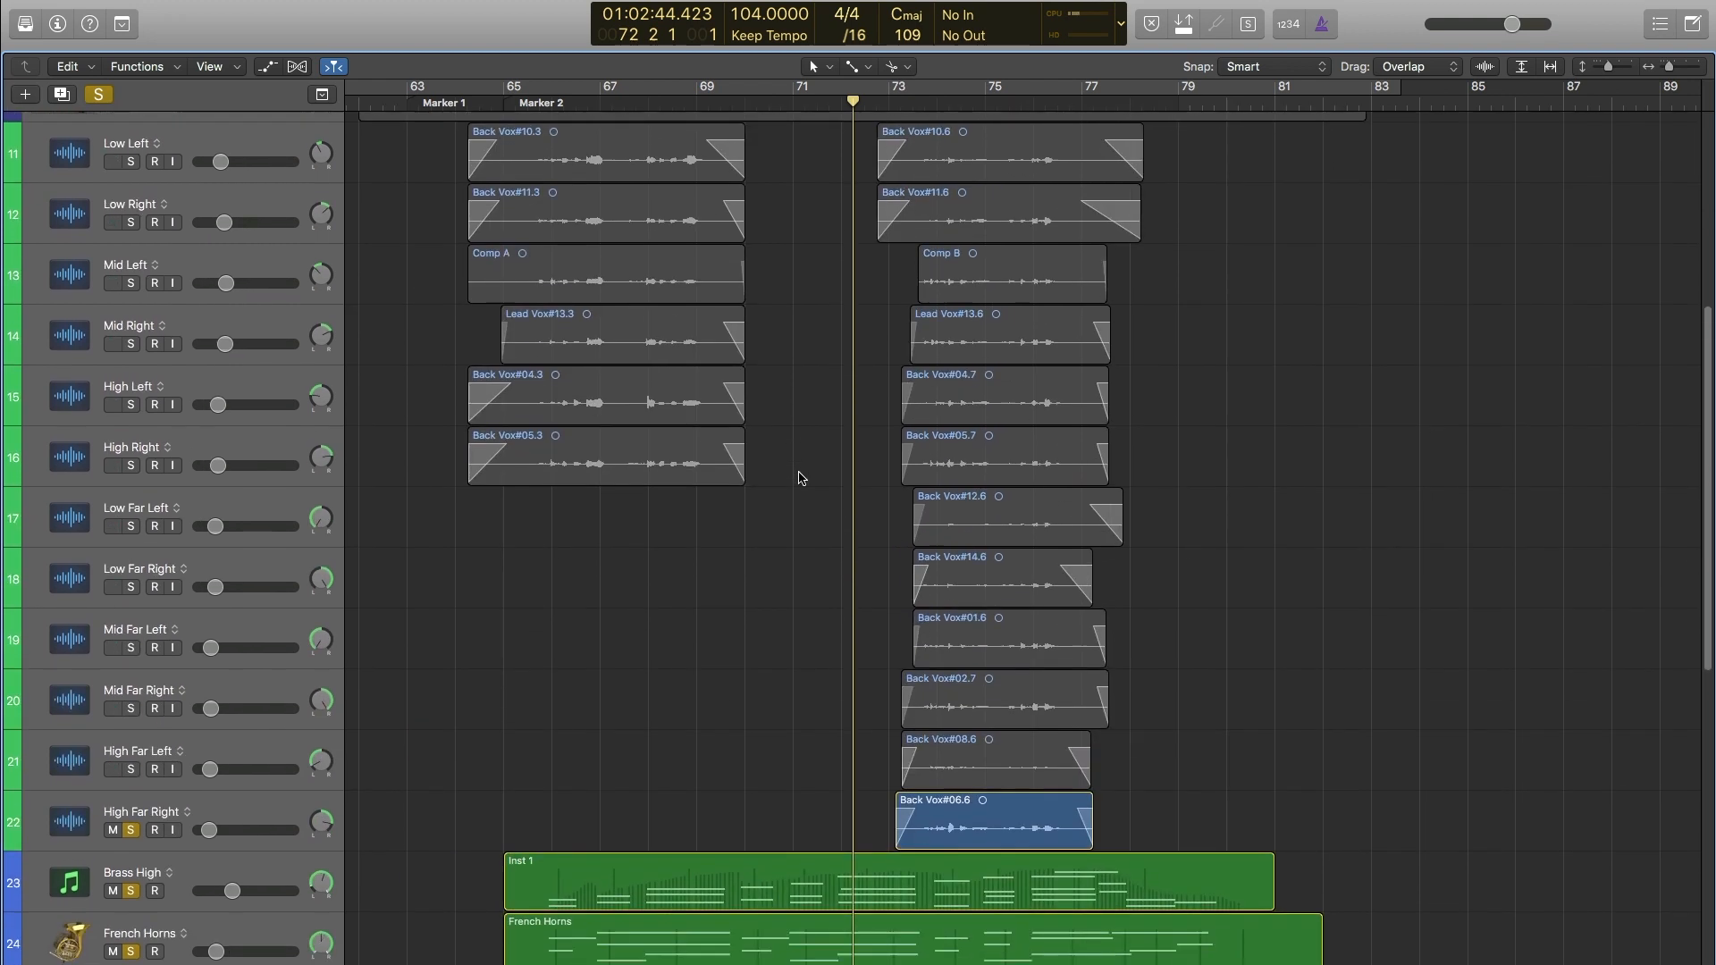
Turn off solo on the High Far Right vocal track.
{"action": "scroll", "coordinate": [795, 483], "scroll_direction": "down", "scroll_amount": 5}
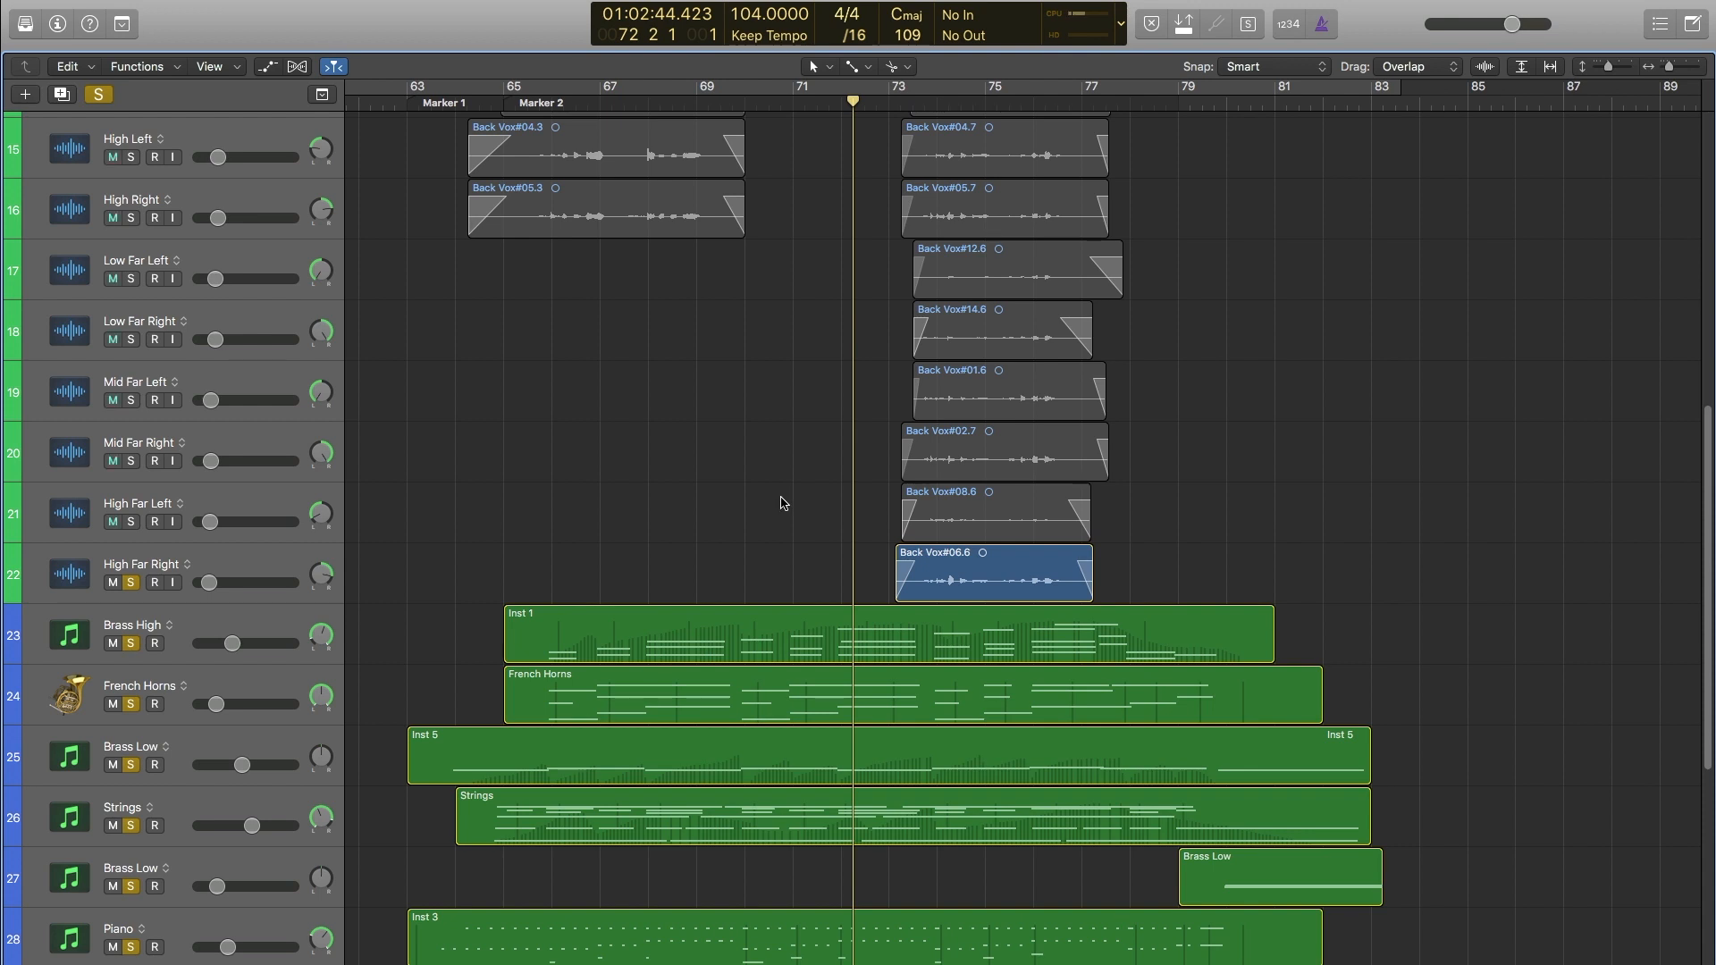
{"action": "scroll", "coordinate": [782, 505], "scroll_direction": "up", "scroll_amount": 2}
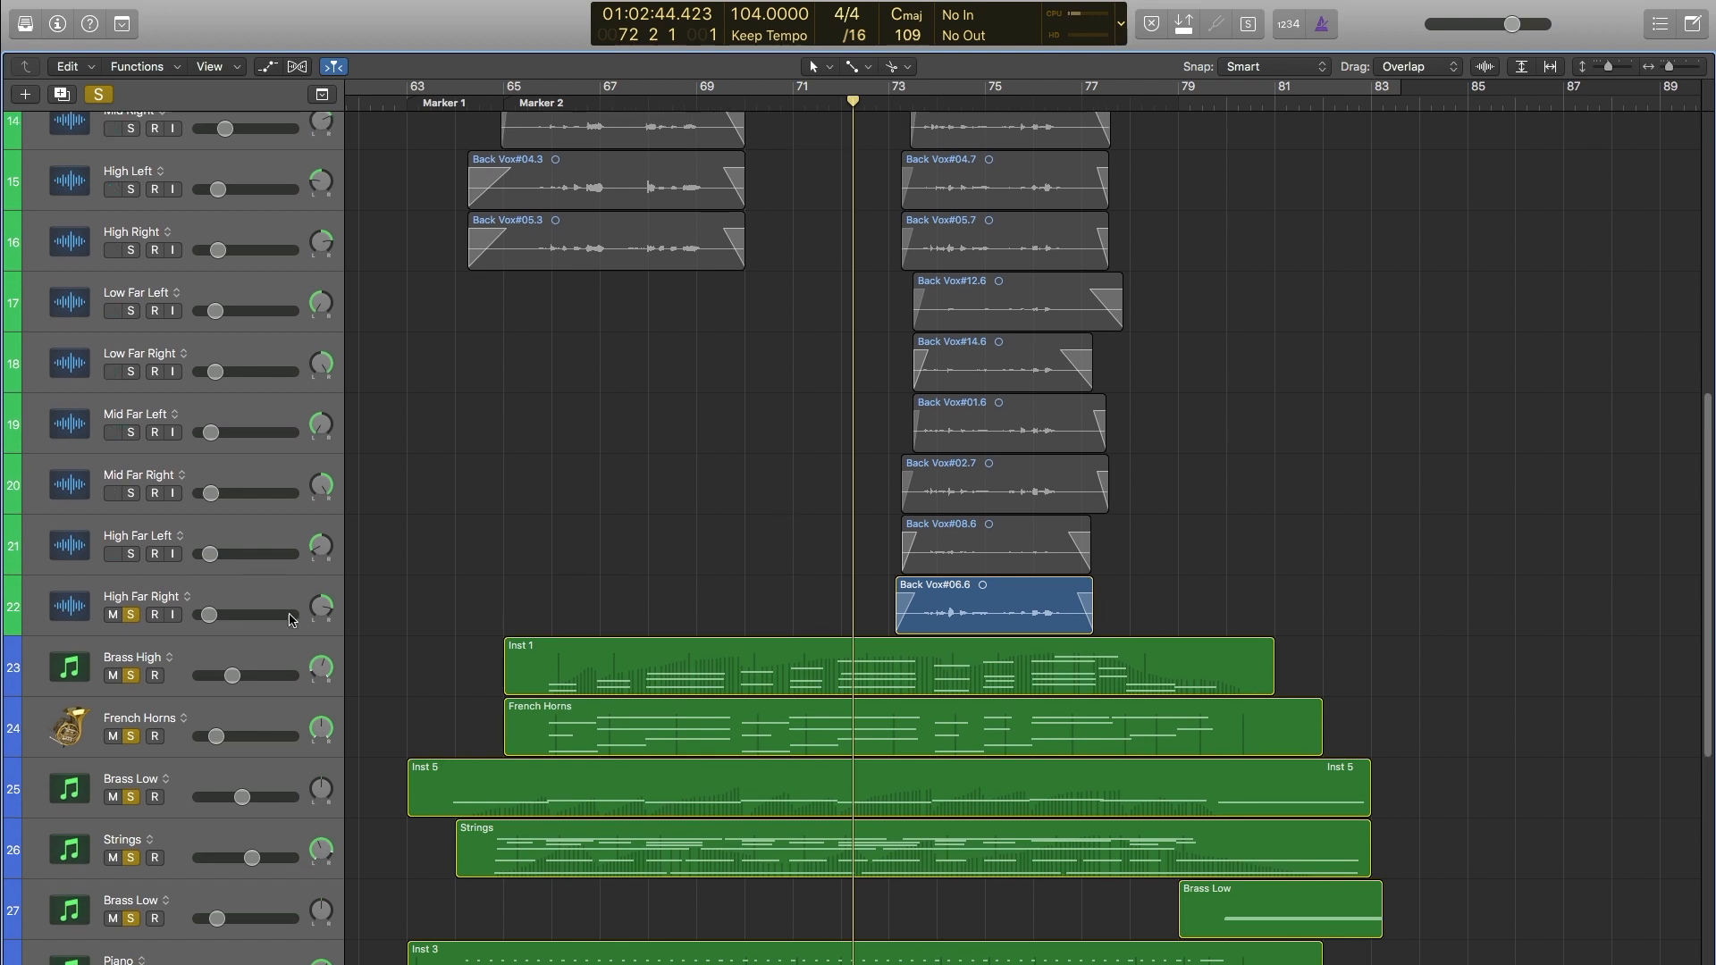
{"action": "left_click", "coordinate": [131, 615]}
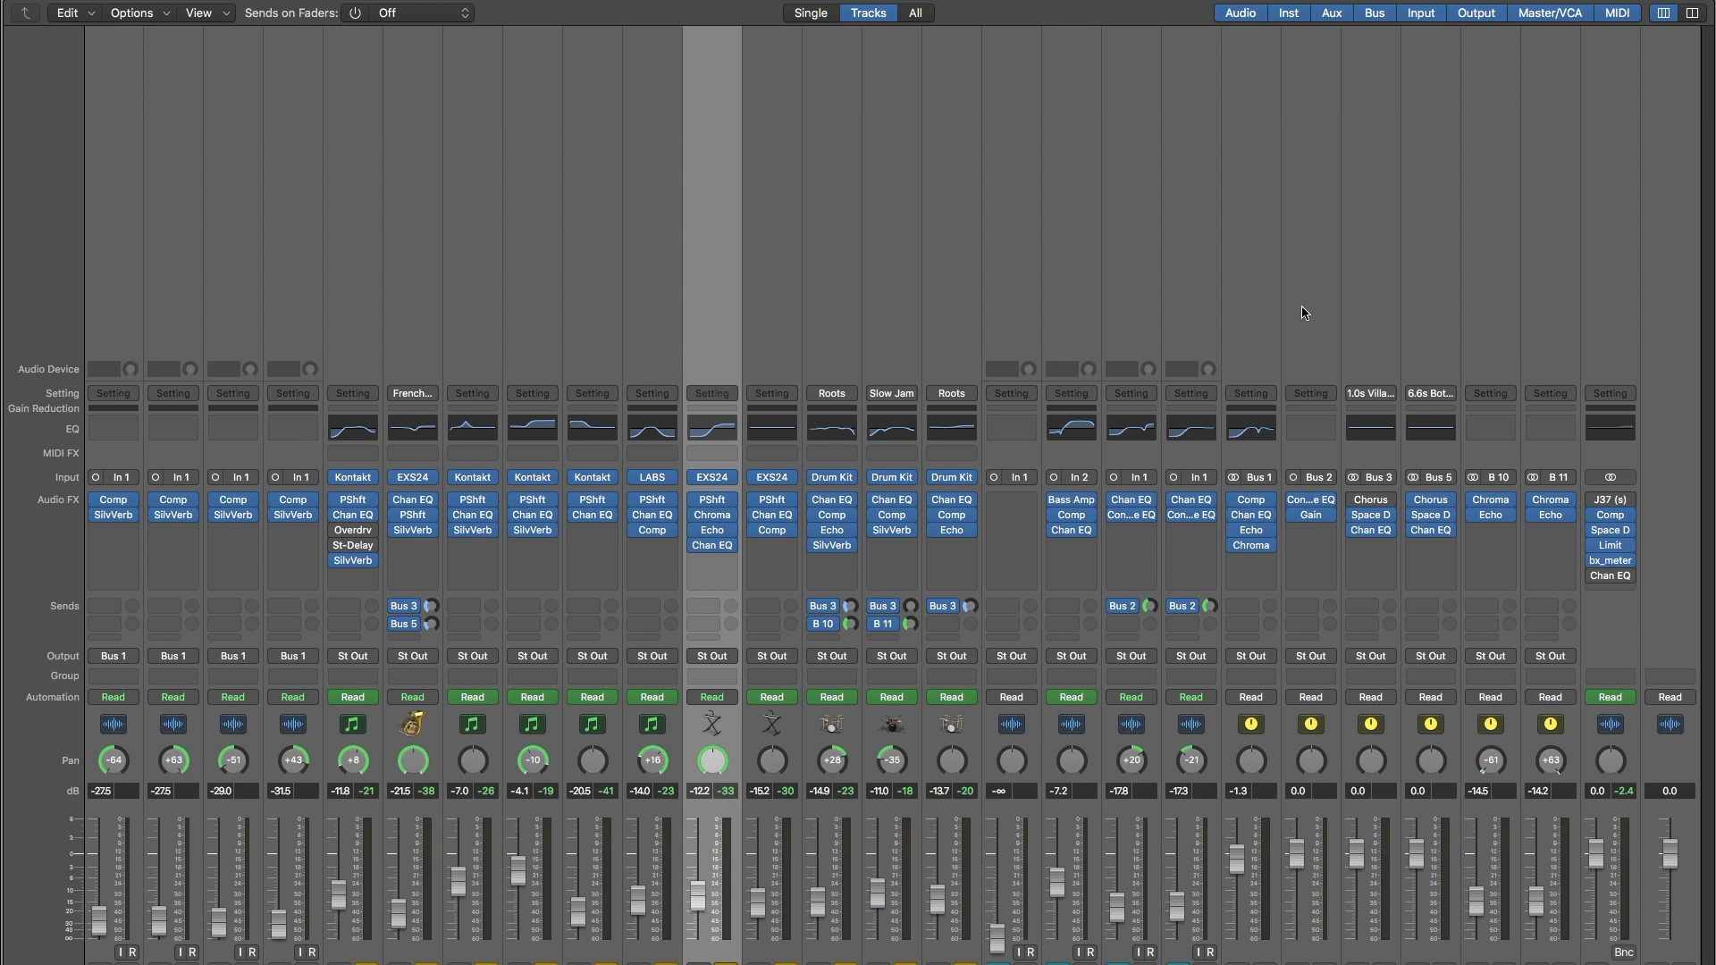
Inspect the Pitch Shifter on the CH Playel PPad channel in the mixer and close its window.
{"action": "scroll", "coordinate": [389, 422], "scroll_direction": "left", "scroll_amount": 1}
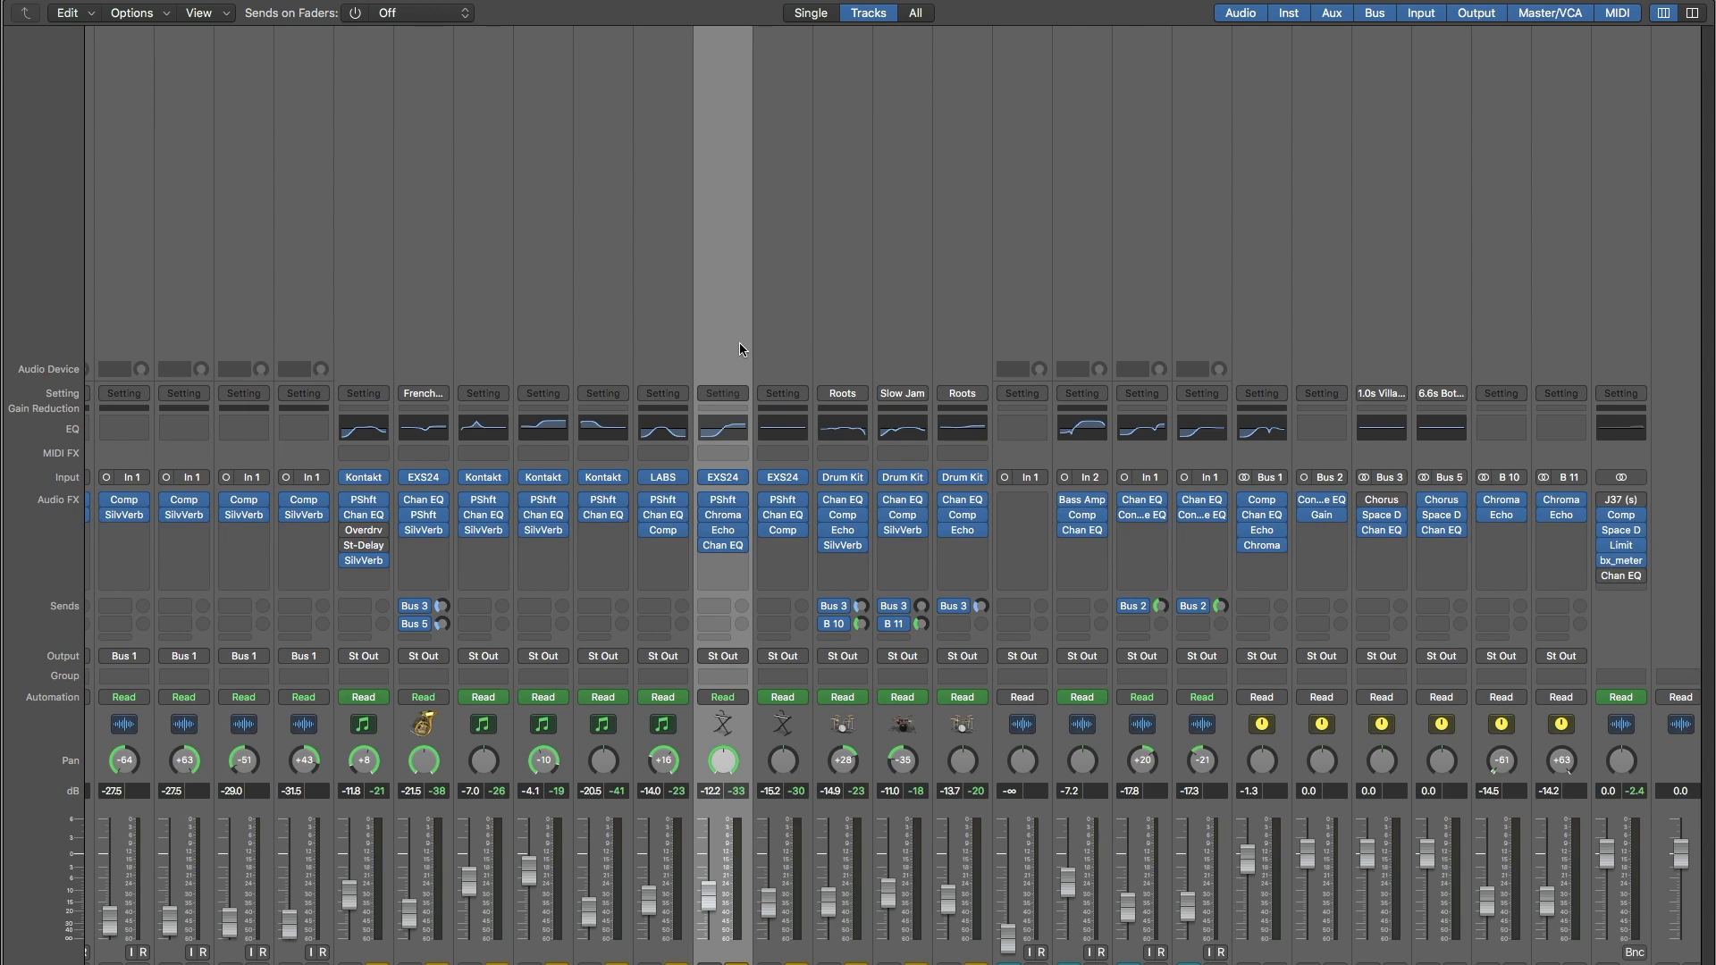
{"action": "left_click", "coordinate": [725, 503]}
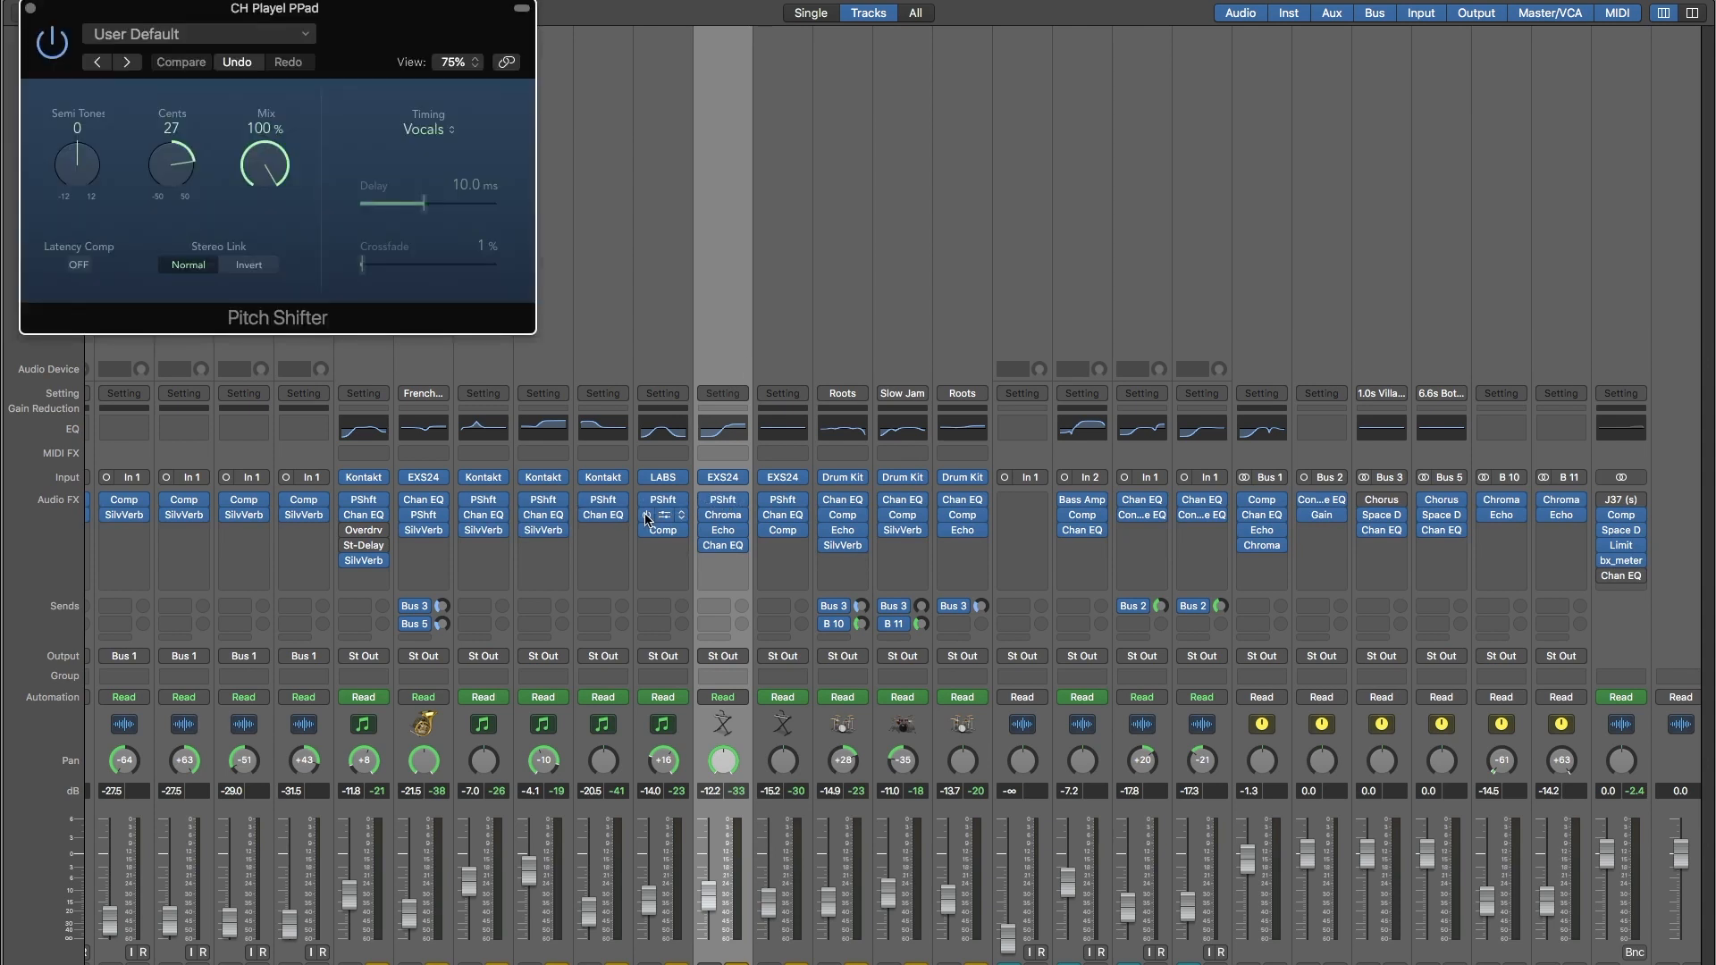
{"action": "left_click", "coordinate": [30, 10]}
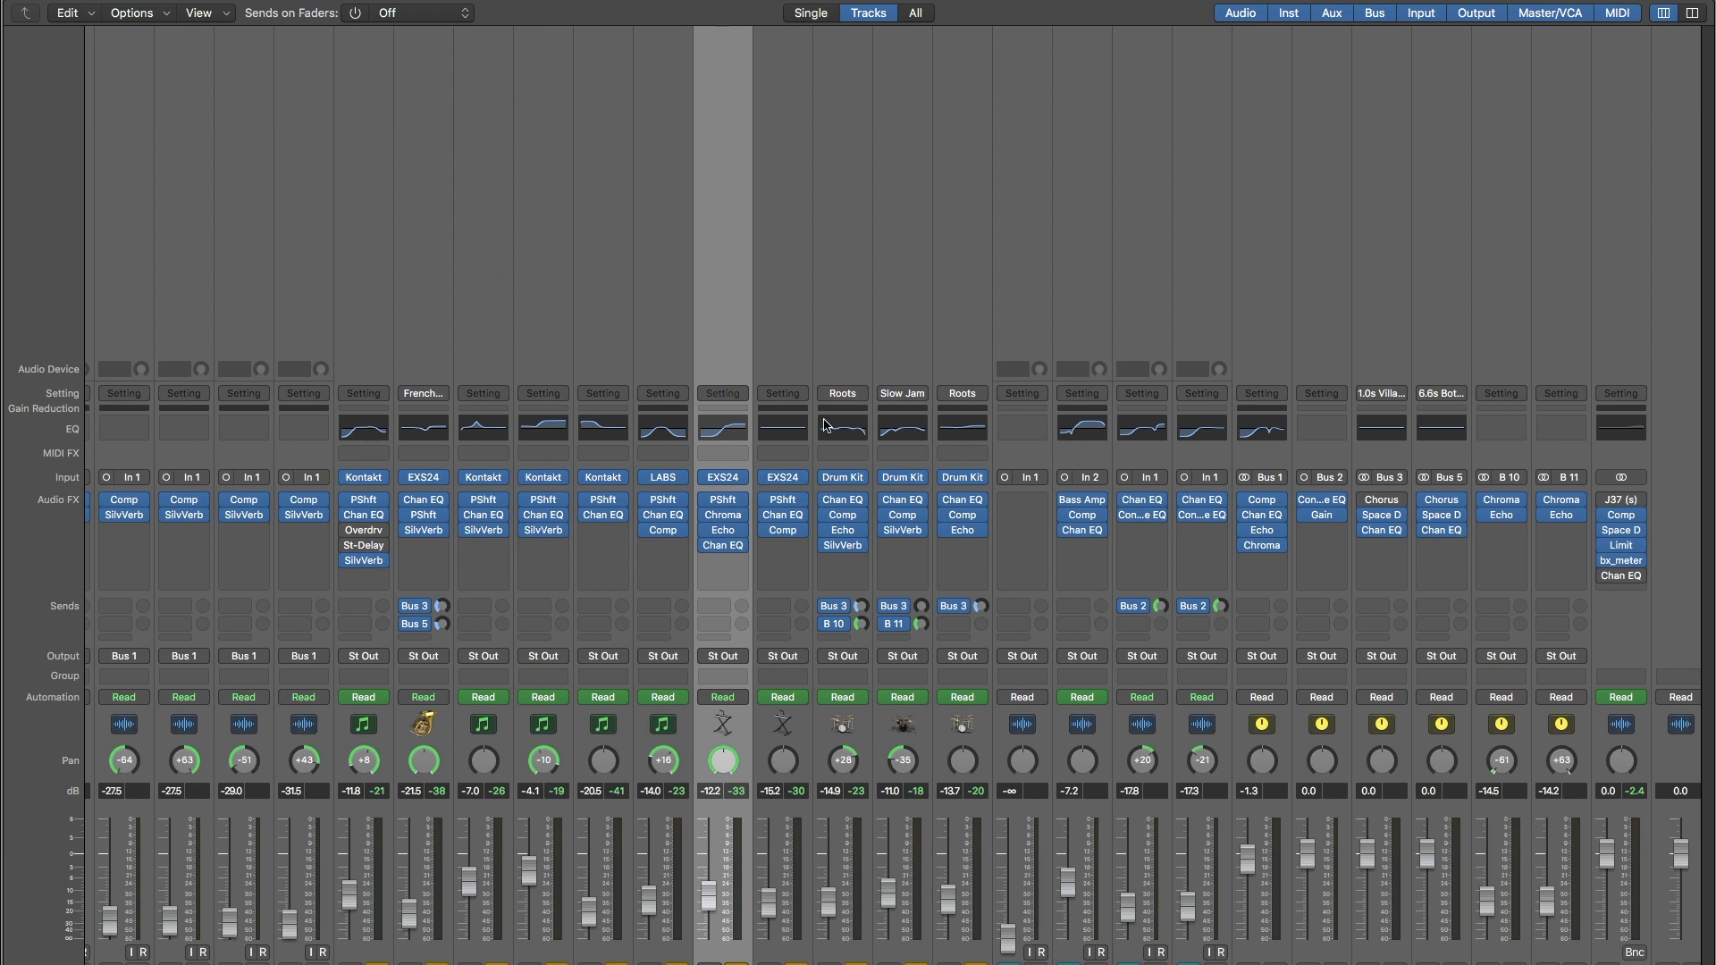
Inspect the J37 tape plug-in on the Stereo Out channel and close its window.
{"action": "mouse_move", "coordinate": [781, 505]}
{"action": "scroll", "coordinate": [983, 456], "scroll_direction": "right", "scroll_amount": 1}
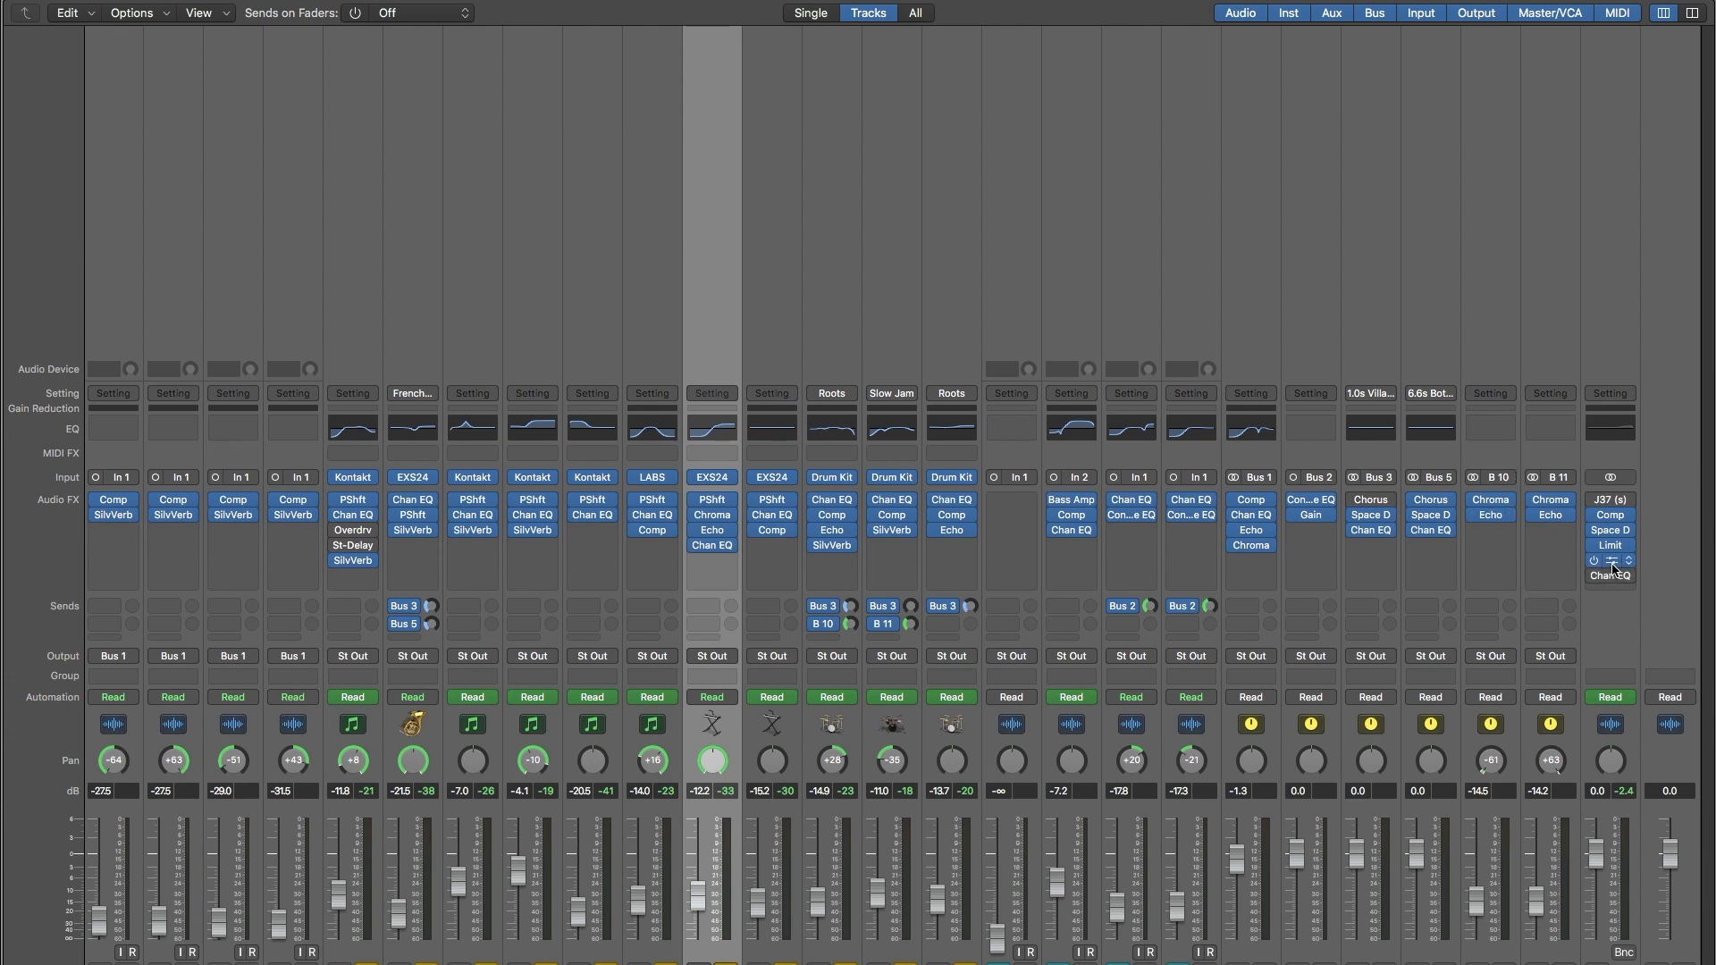
{"action": "left_click", "coordinate": [1611, 503]}
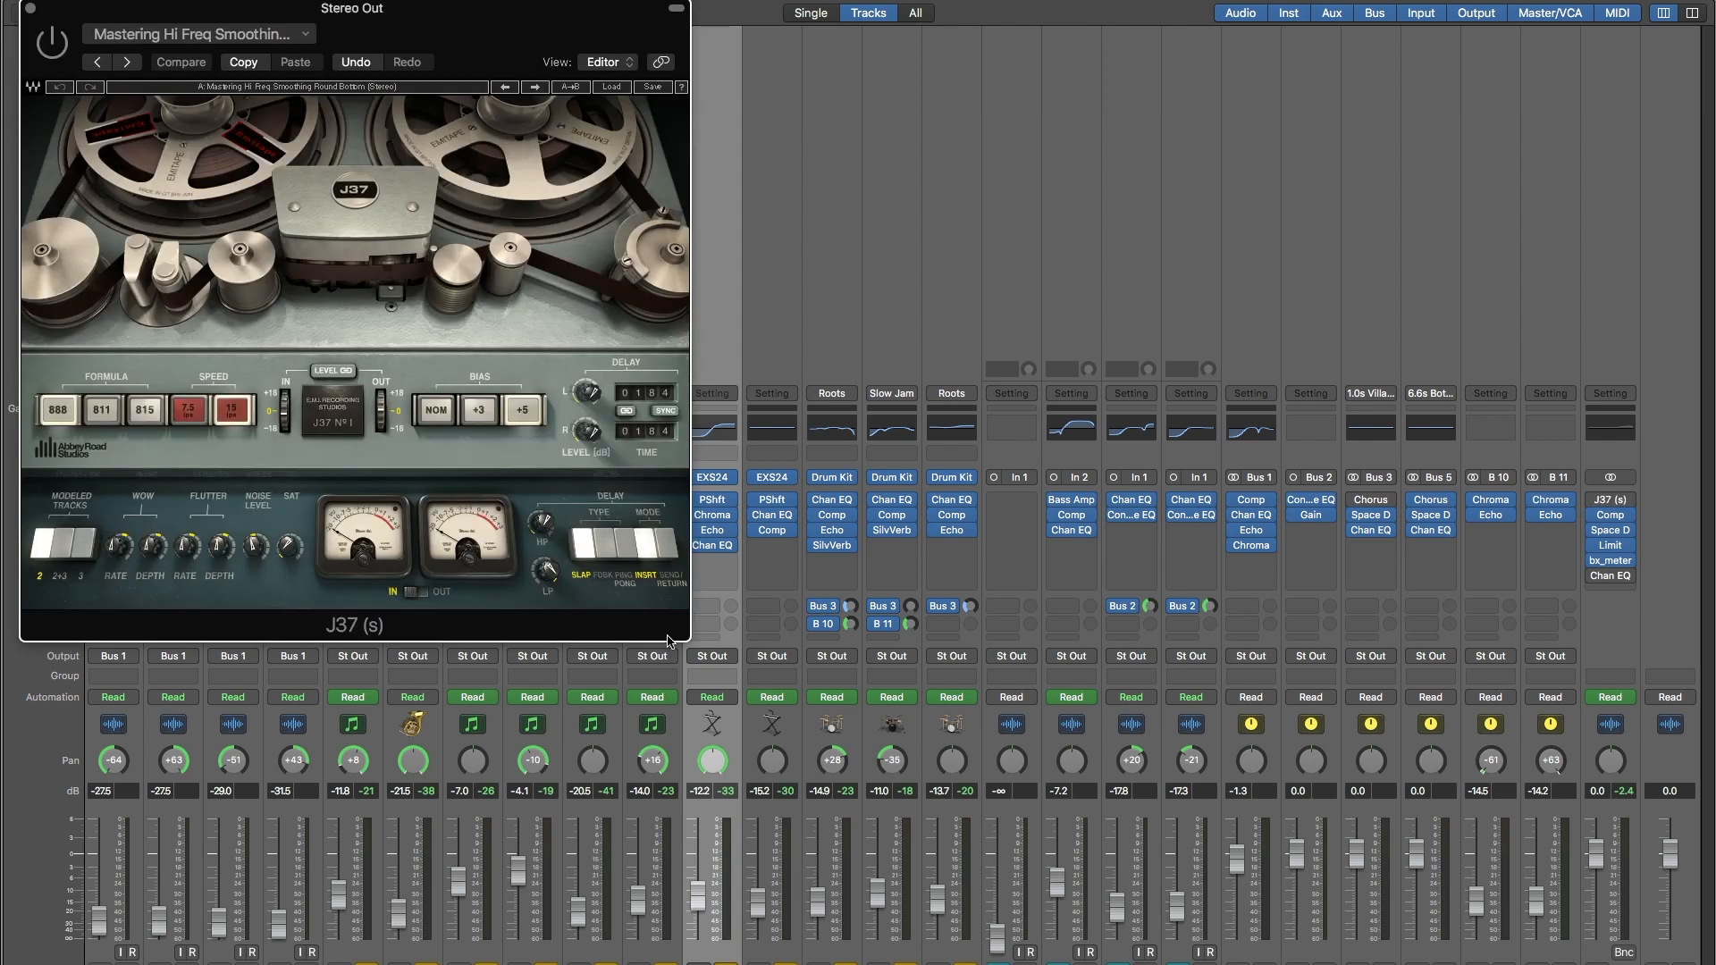
{"action": "left_click", "coordinate": [30, 8]}
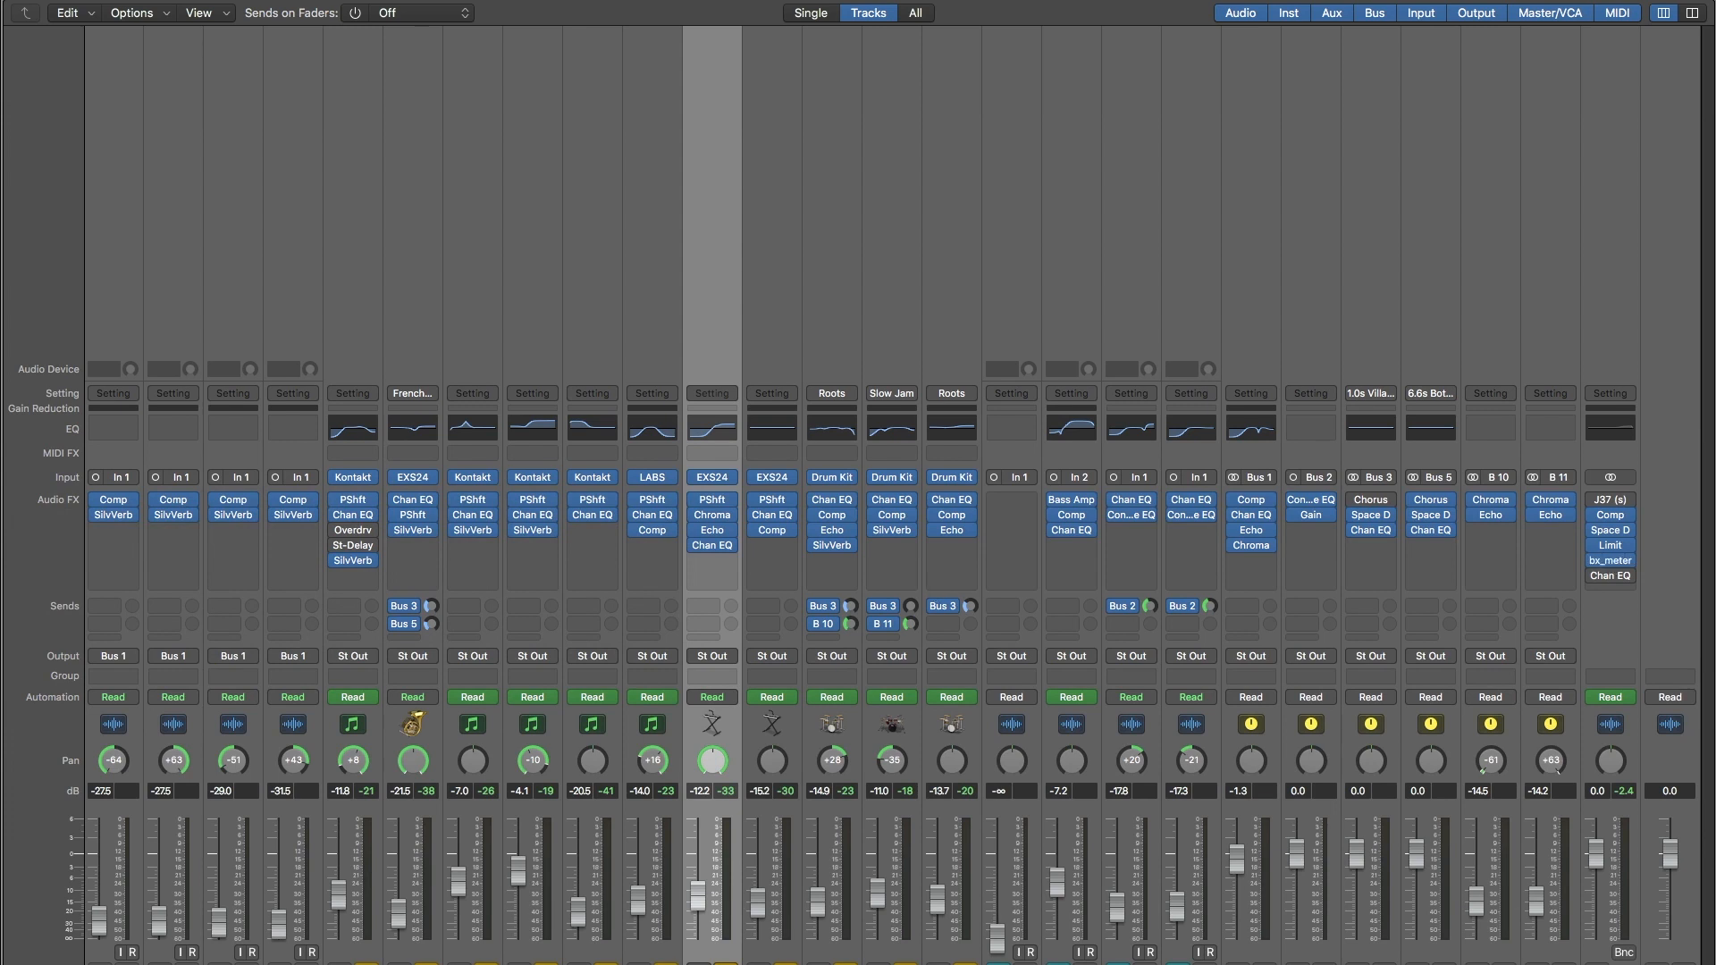
Play the soloed mix while watching the bx_meter on the Stereo Out channel, and close the meter window.
{"action": "left_click_drag", "start_coordinate": [839, 9], "coordinate": [244, 130]}
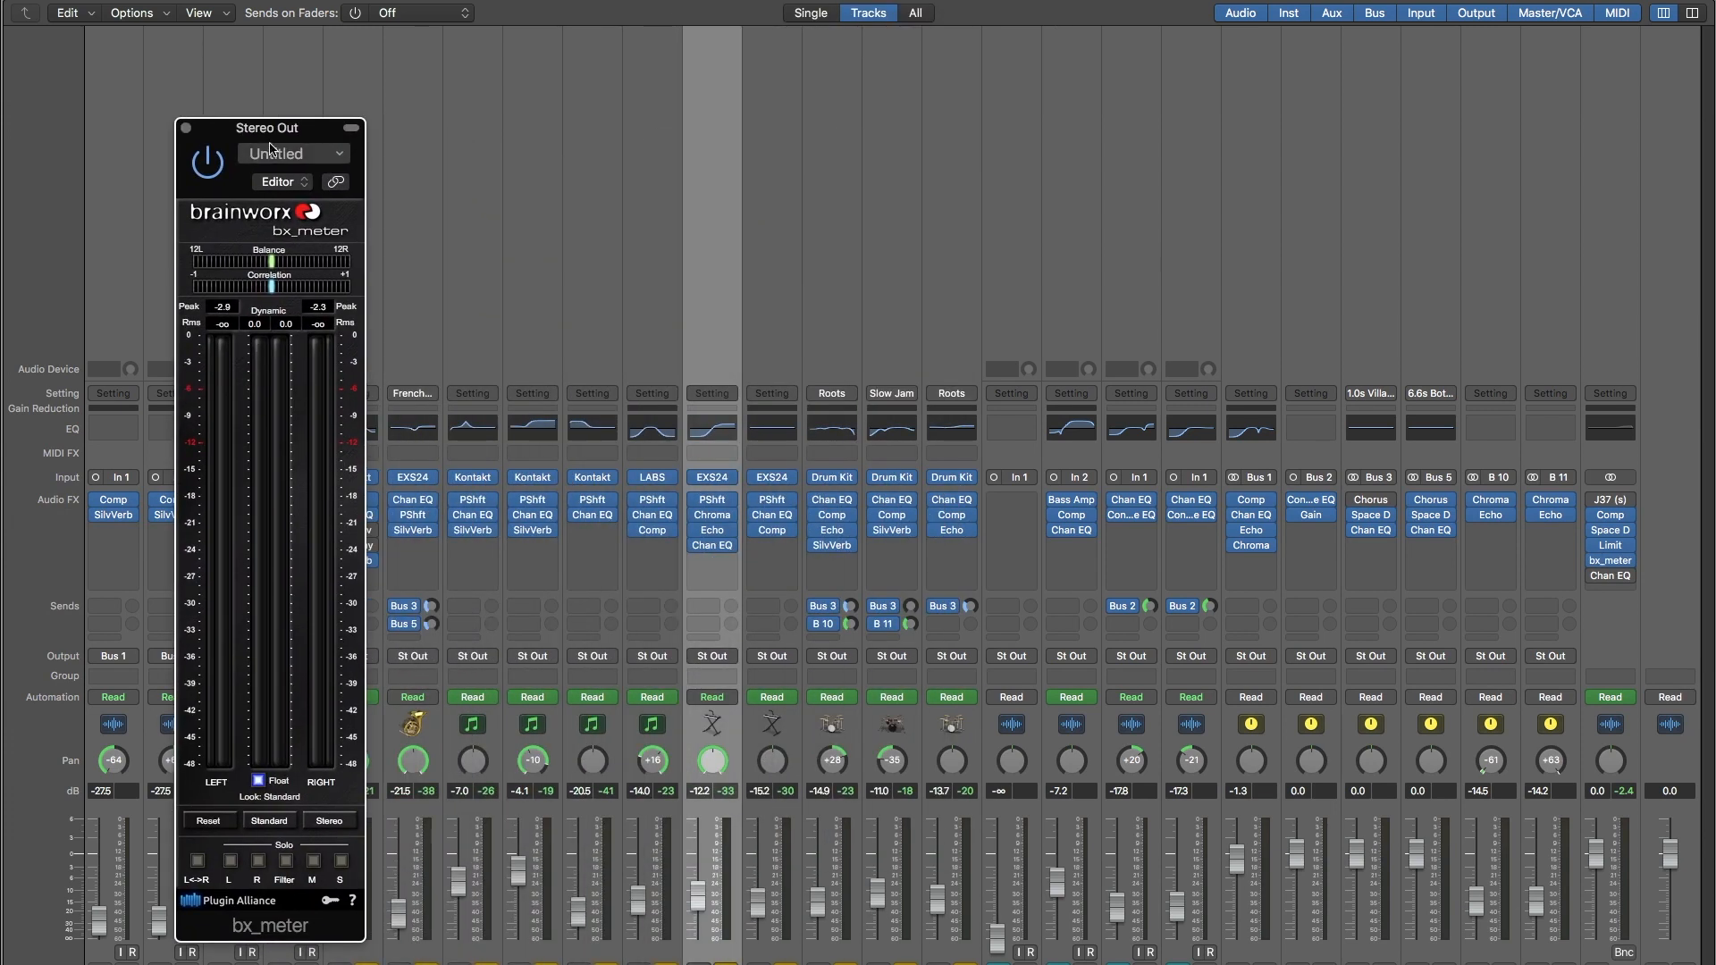
{"action": "key", "text": "space"}
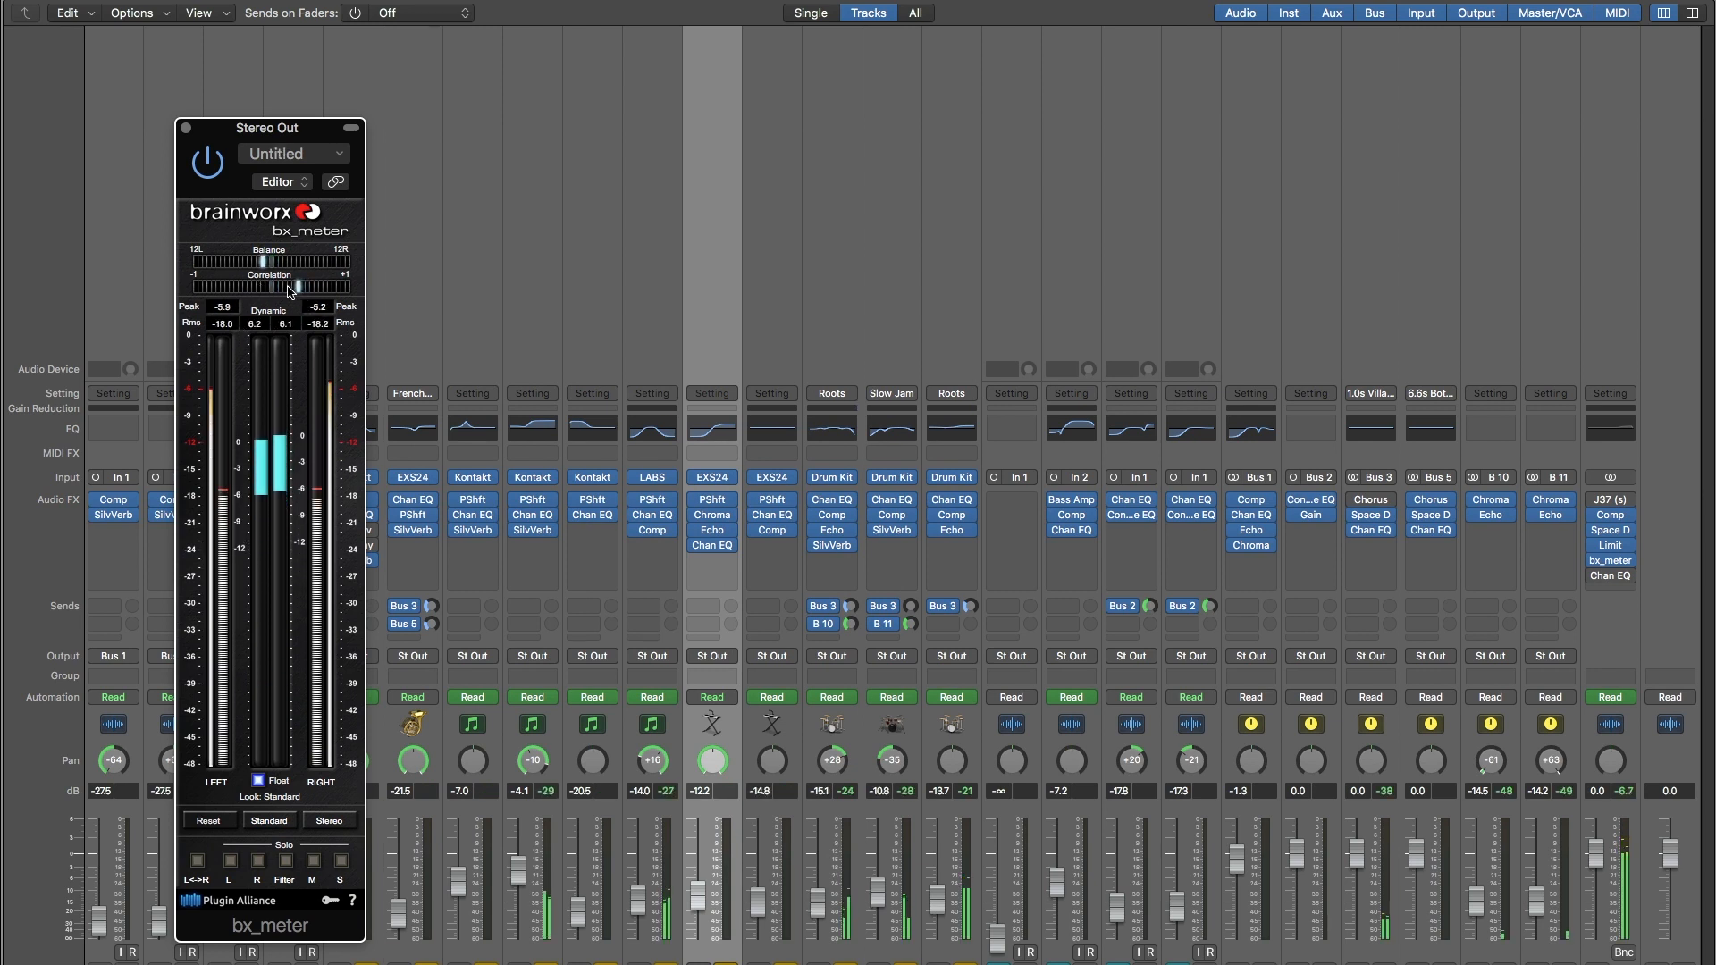
{"action": "left_click", "coordinate": [186, 128]}
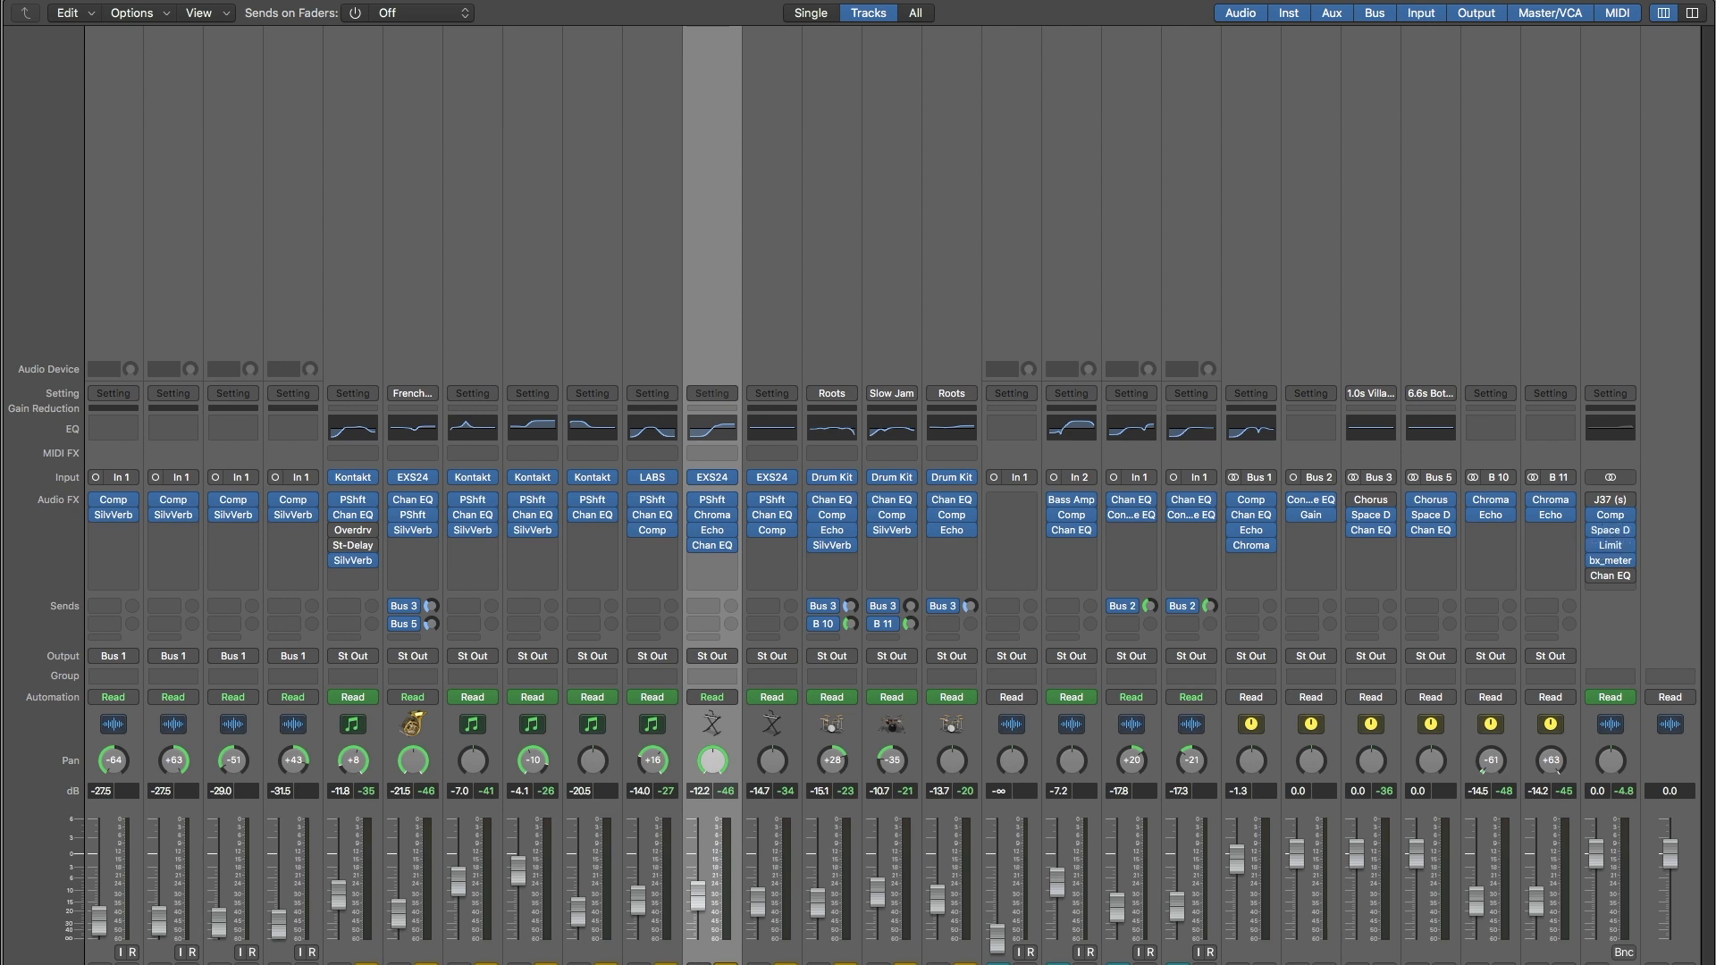
Compare the Stereo Out Limiter bypassed and enabled during playback, and close its window back in the arrangement.
{"action": "left_click_drag", "start_coordinate": [565, 167], "coordinate": [479, 219]}
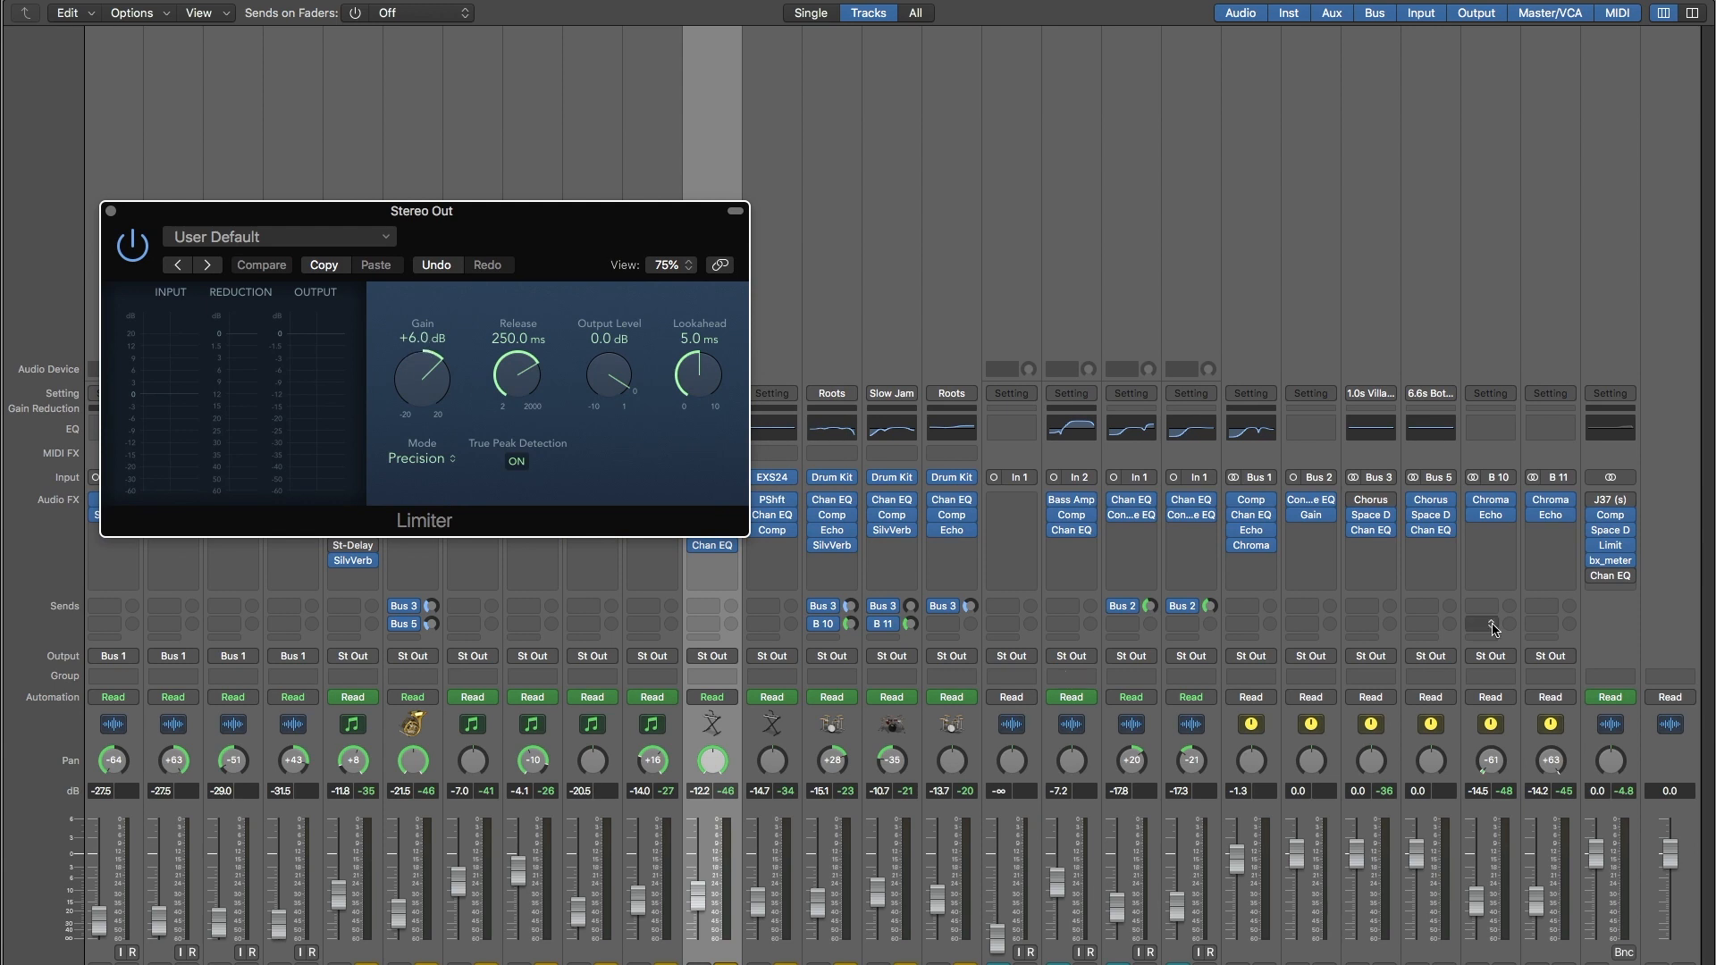
{"action": "mouse_move", "coordinate": [1598, 545]}
{"action": "left_click", "coordinate": [1594, 547]}
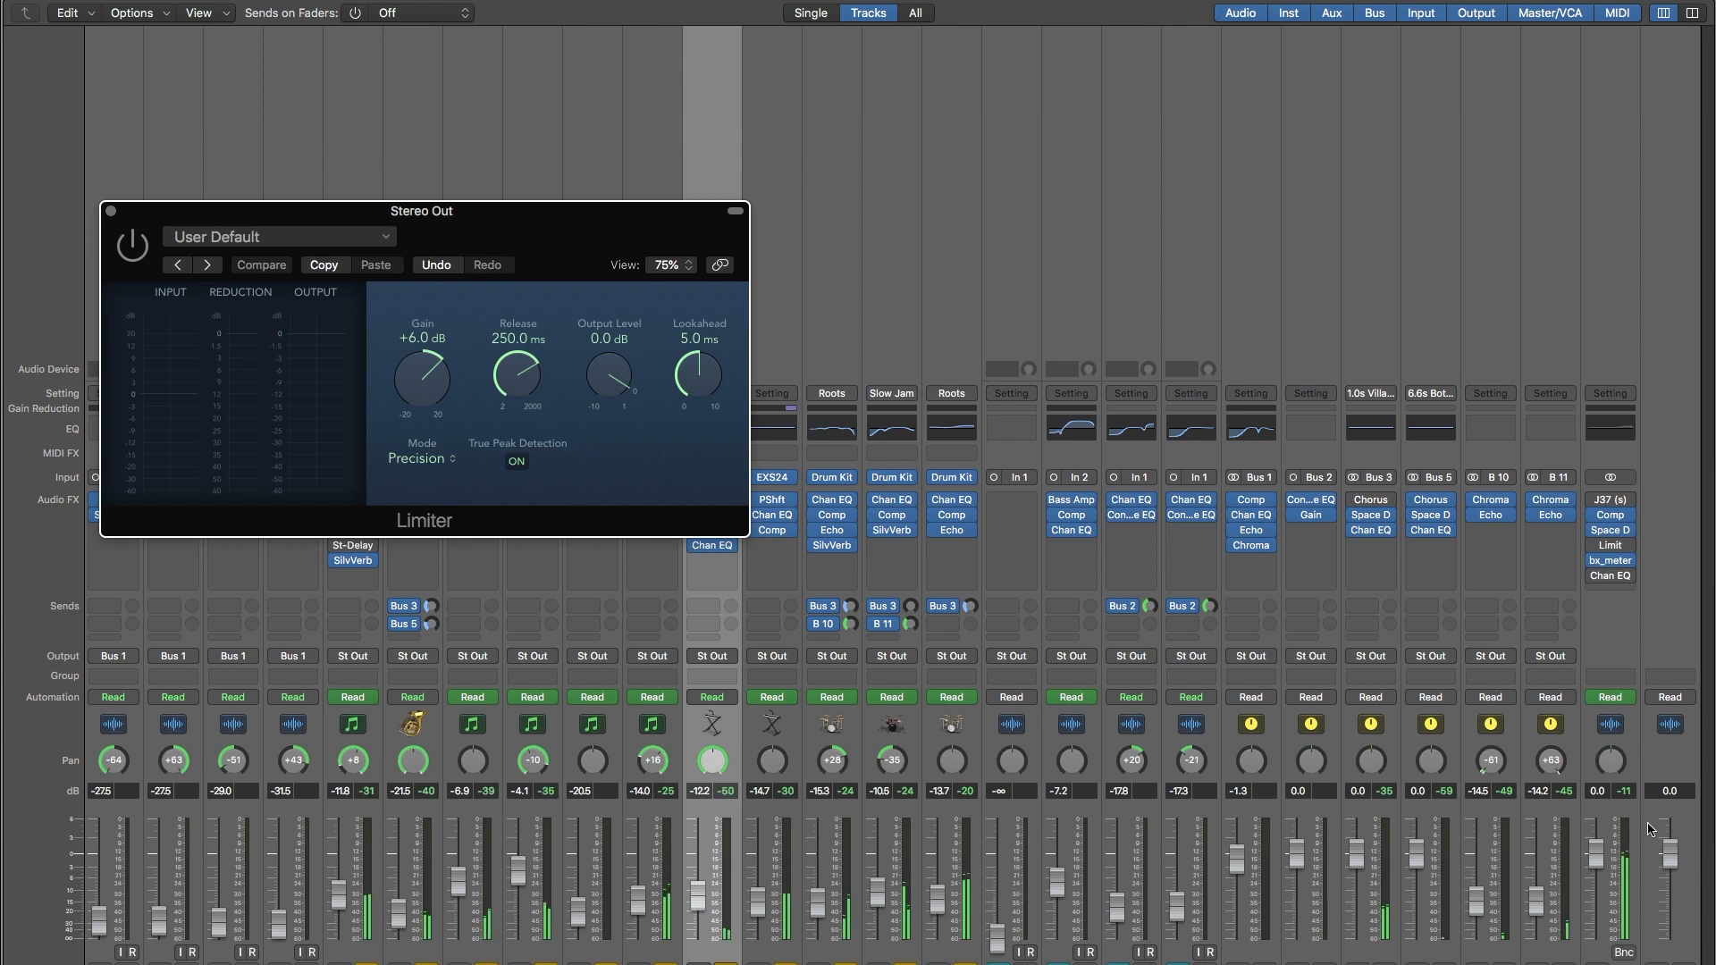
{"action": "left_click", "coordinate": [1596, 546]}
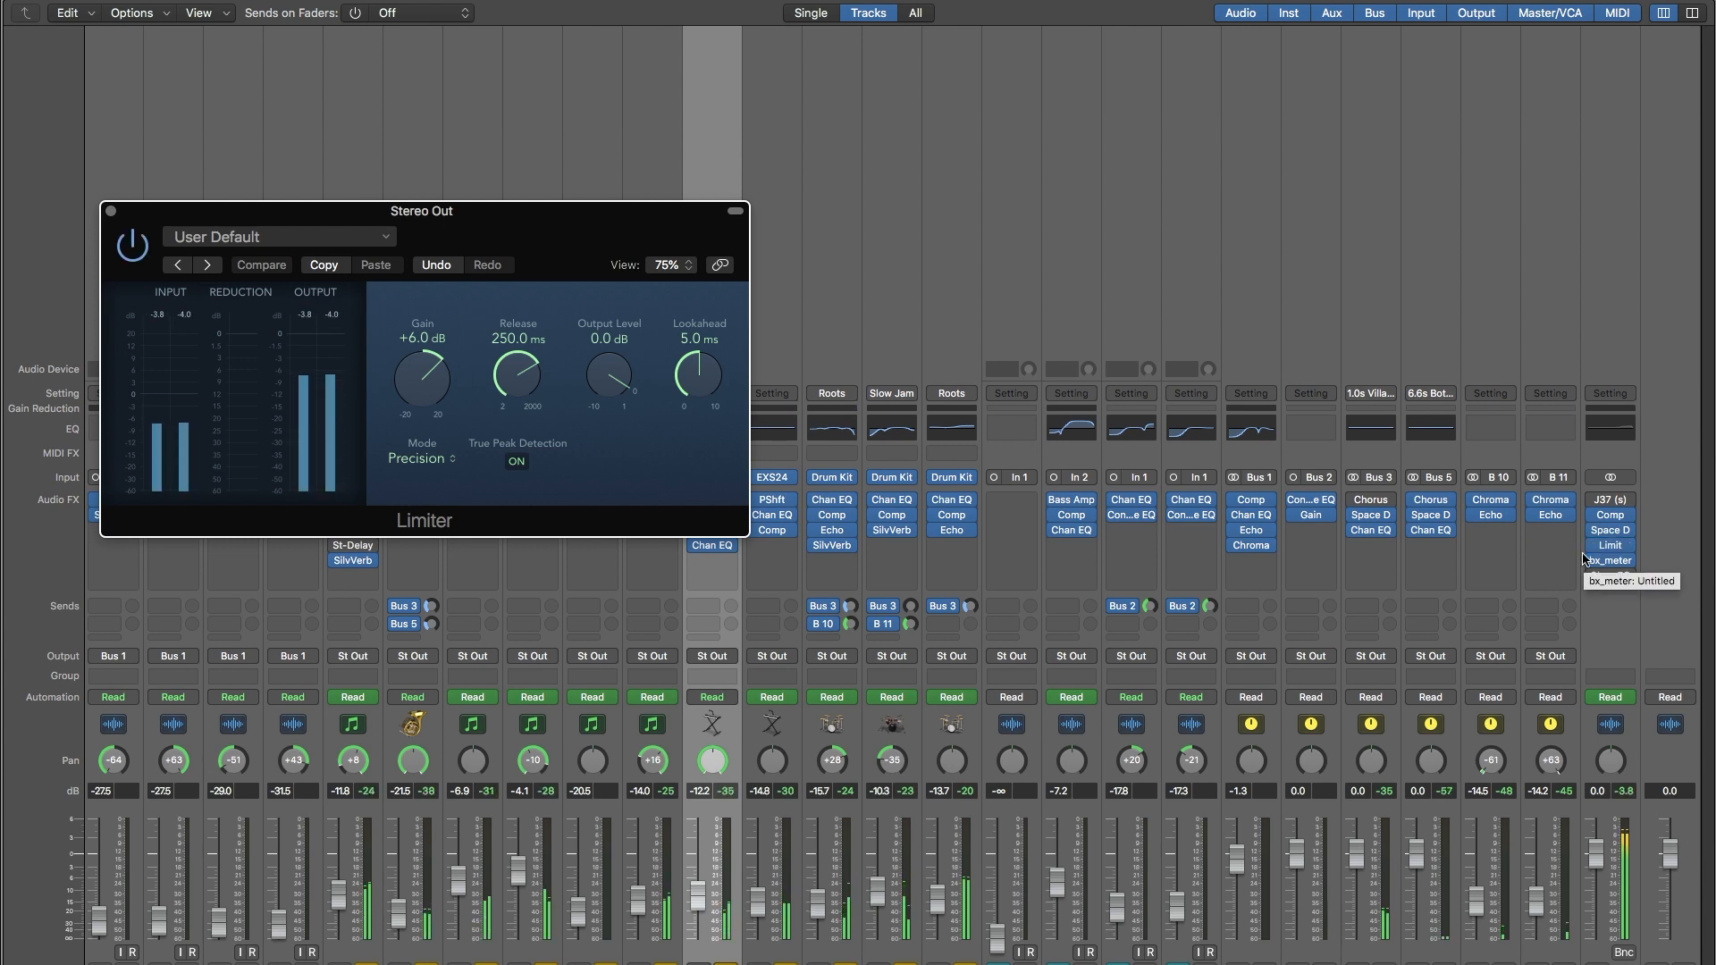
{"action": "key", "text": "super+grave"}
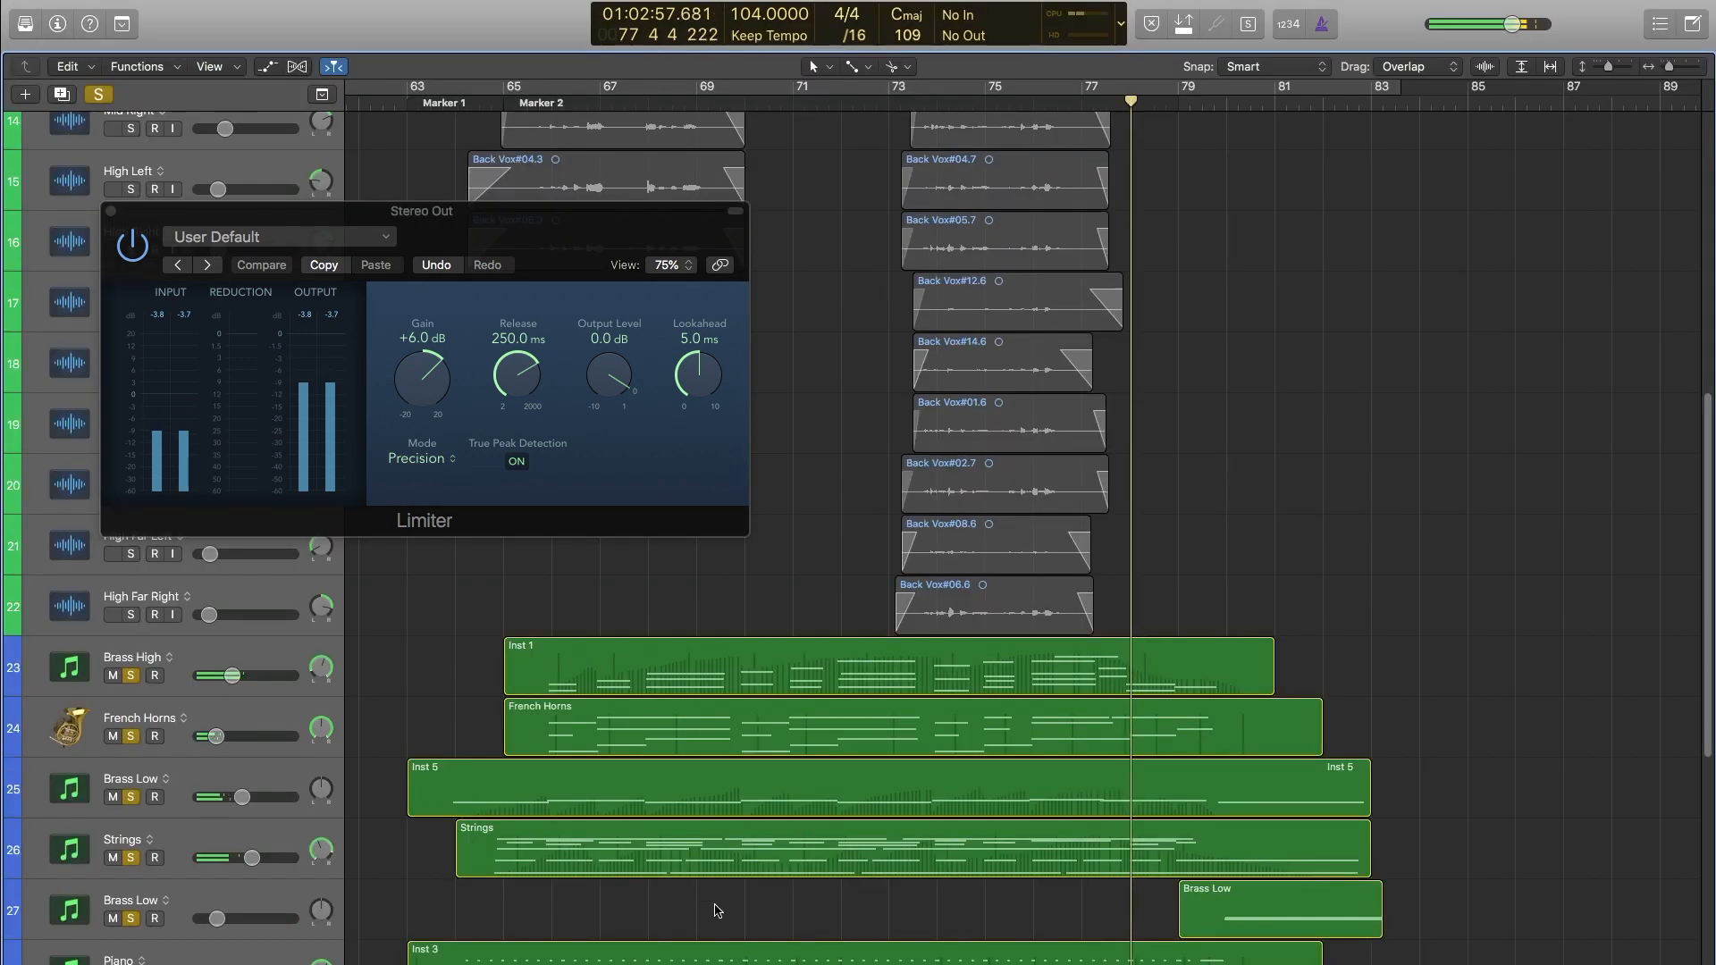
{"action": "left_click", "coordinate": [110, 213]}
Select the tracks from Brass High through Bass Drum and turn off their solo together.
{"action": "scroll", "coordinate": [498, 620], "scroll_direction": "down", "scroll_amount": 3}
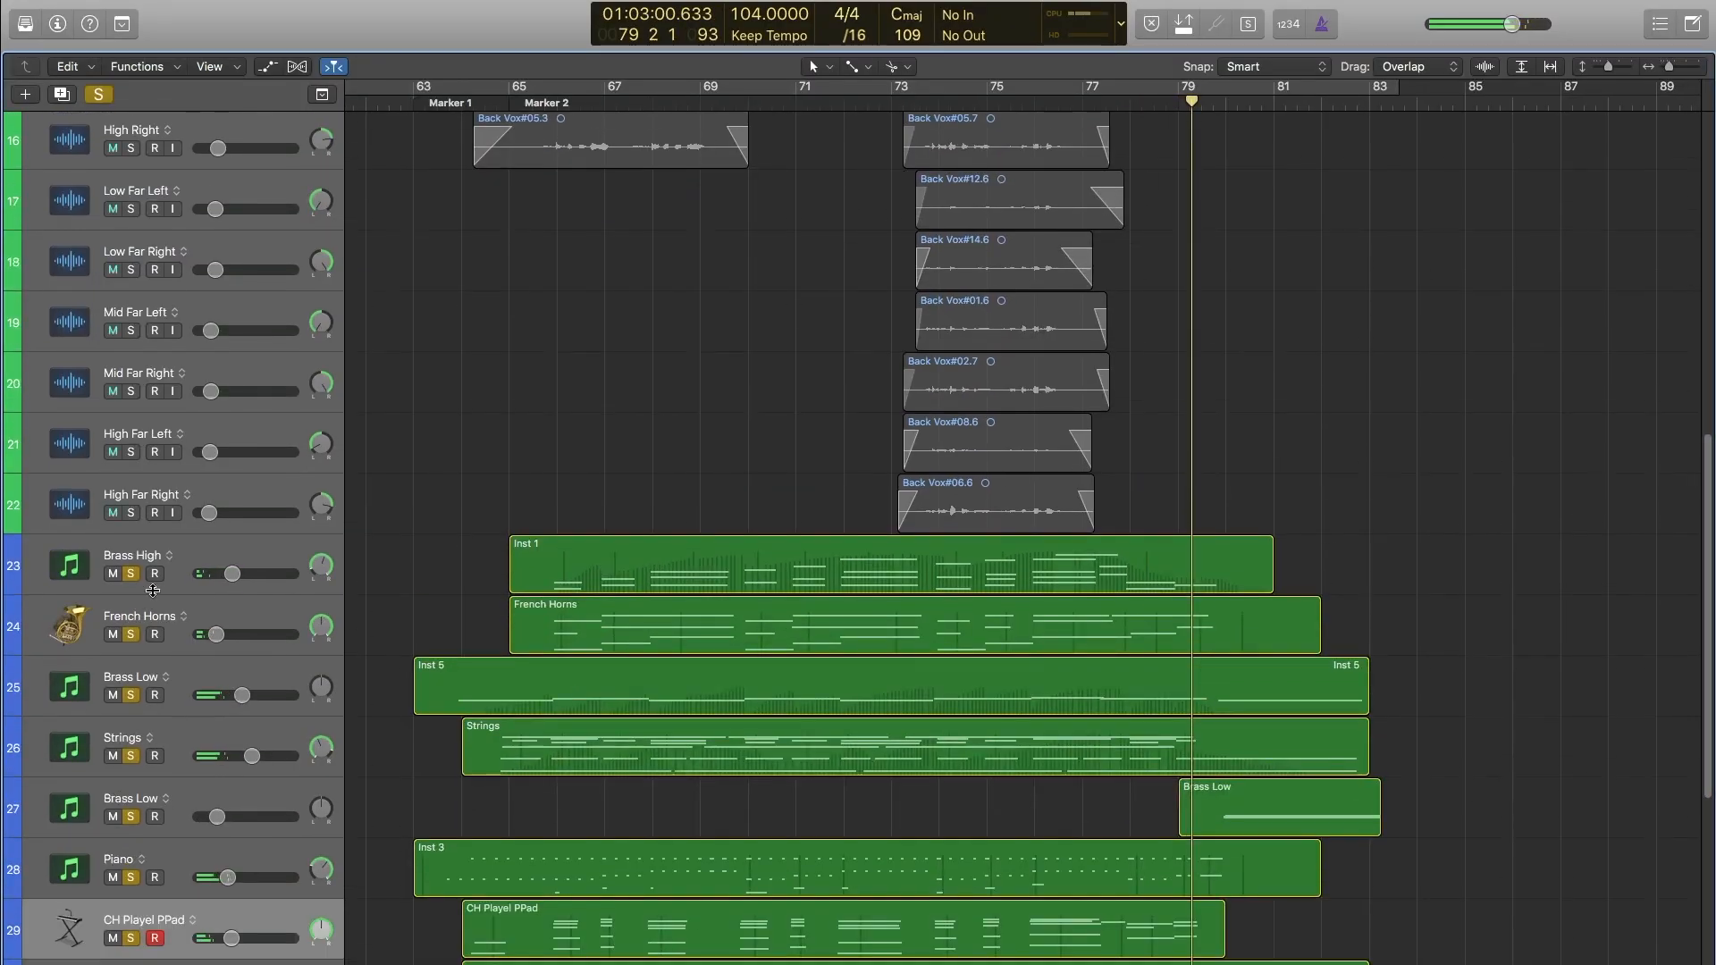
{"action": "left_click", "coordinate": [198, 554]}
{"action": "scroll", "coordinate": [189, 912], "scroll_direction": "down", "scroll_amount": 5}
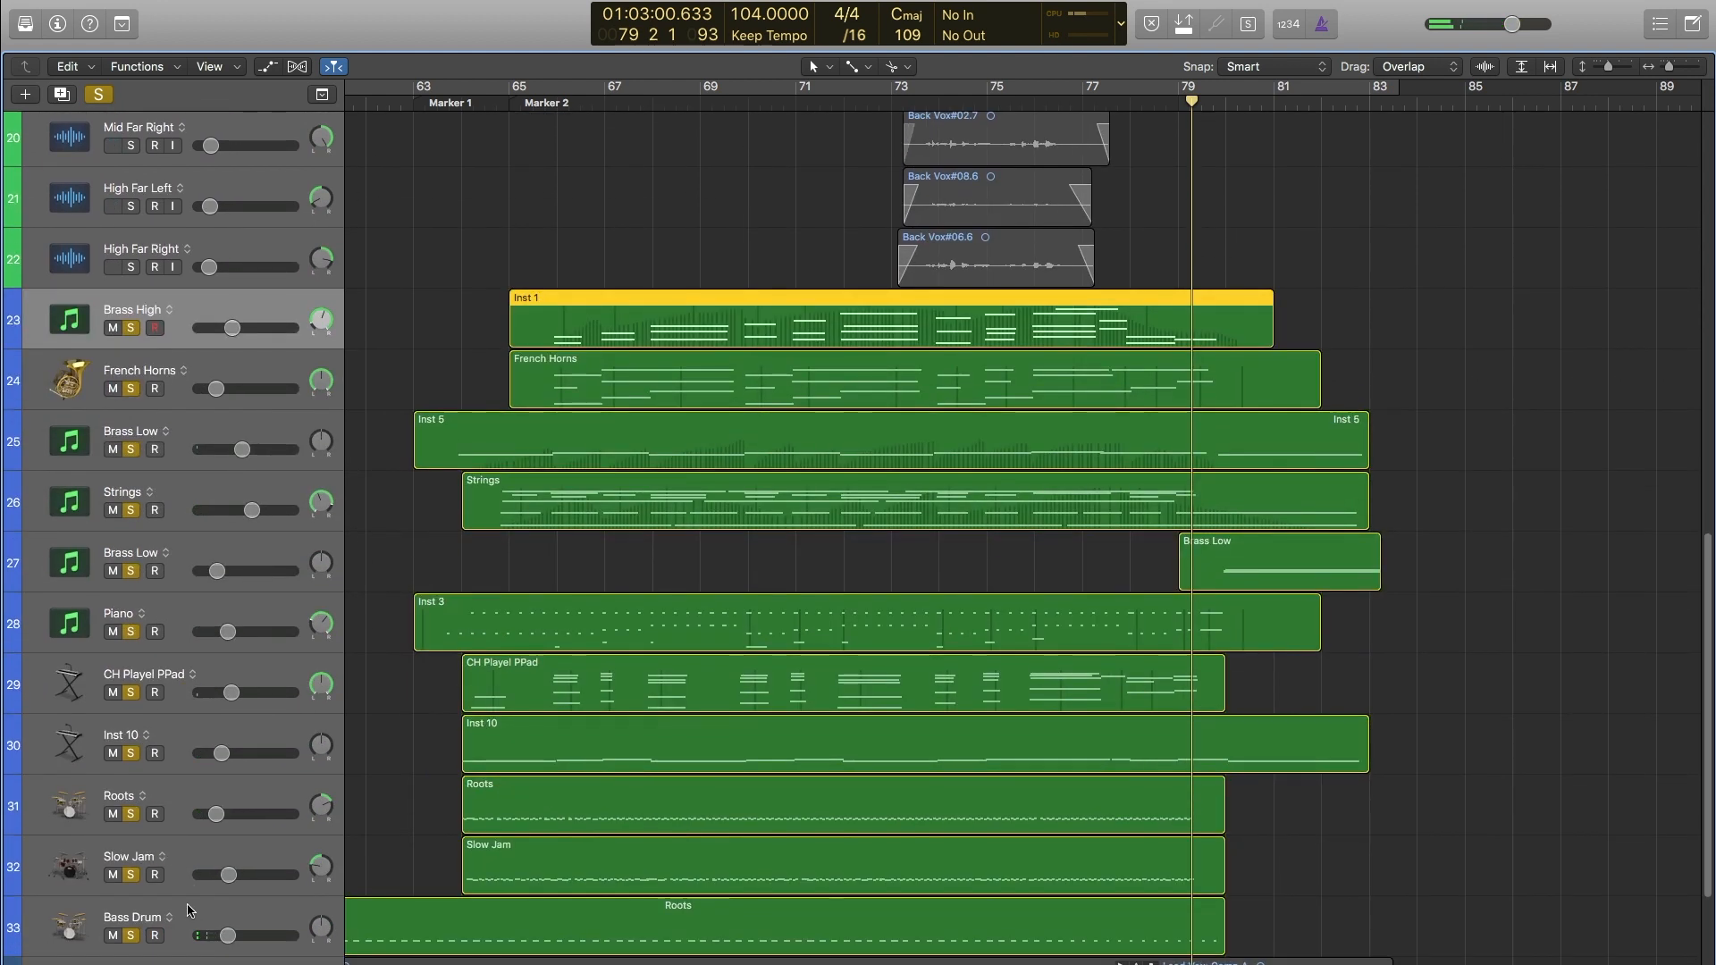
{"action": "left_click", "coordinate": [187, 910], "text": "shift"}
{"action": "left_click", "coordinate": [130, 936]}
Place the playhead at bar 71 beat 3 in the arrangement.
{"action": "scroll", "coordinate": [849, 508], "scroll_direction": "up", "scroll_amount": 4}
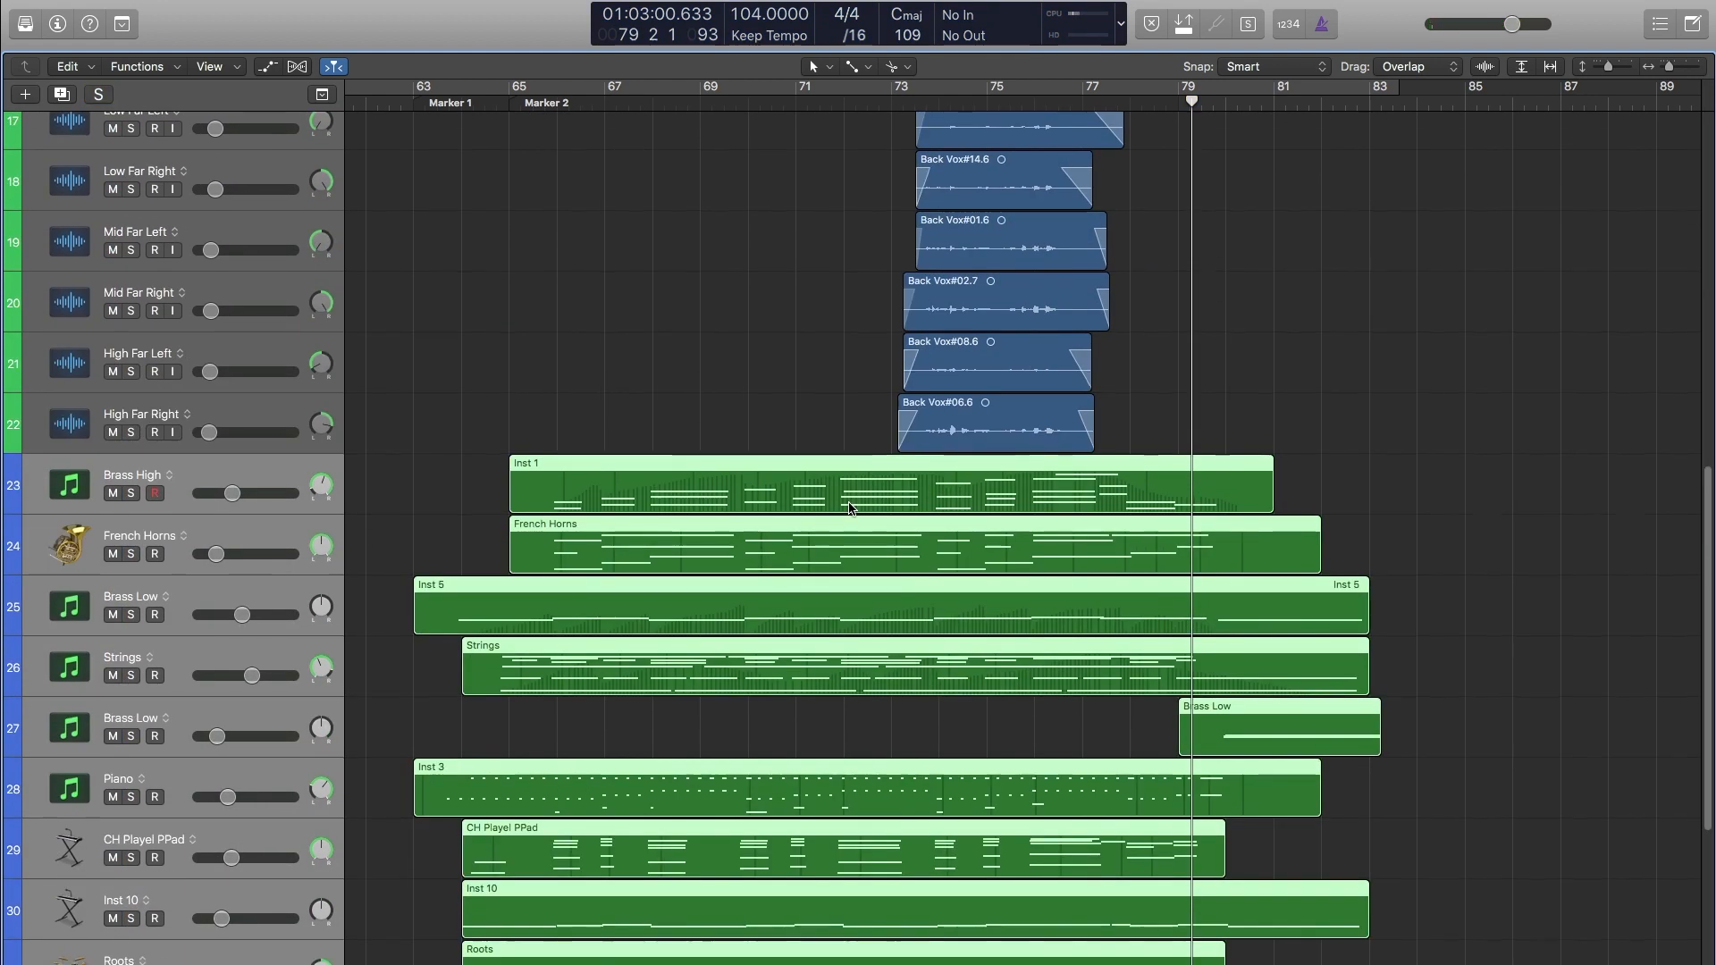
{"action": "scroll", "coordinate": [849, 508], "scroll_direction": "up", "scroll_amount": 10}
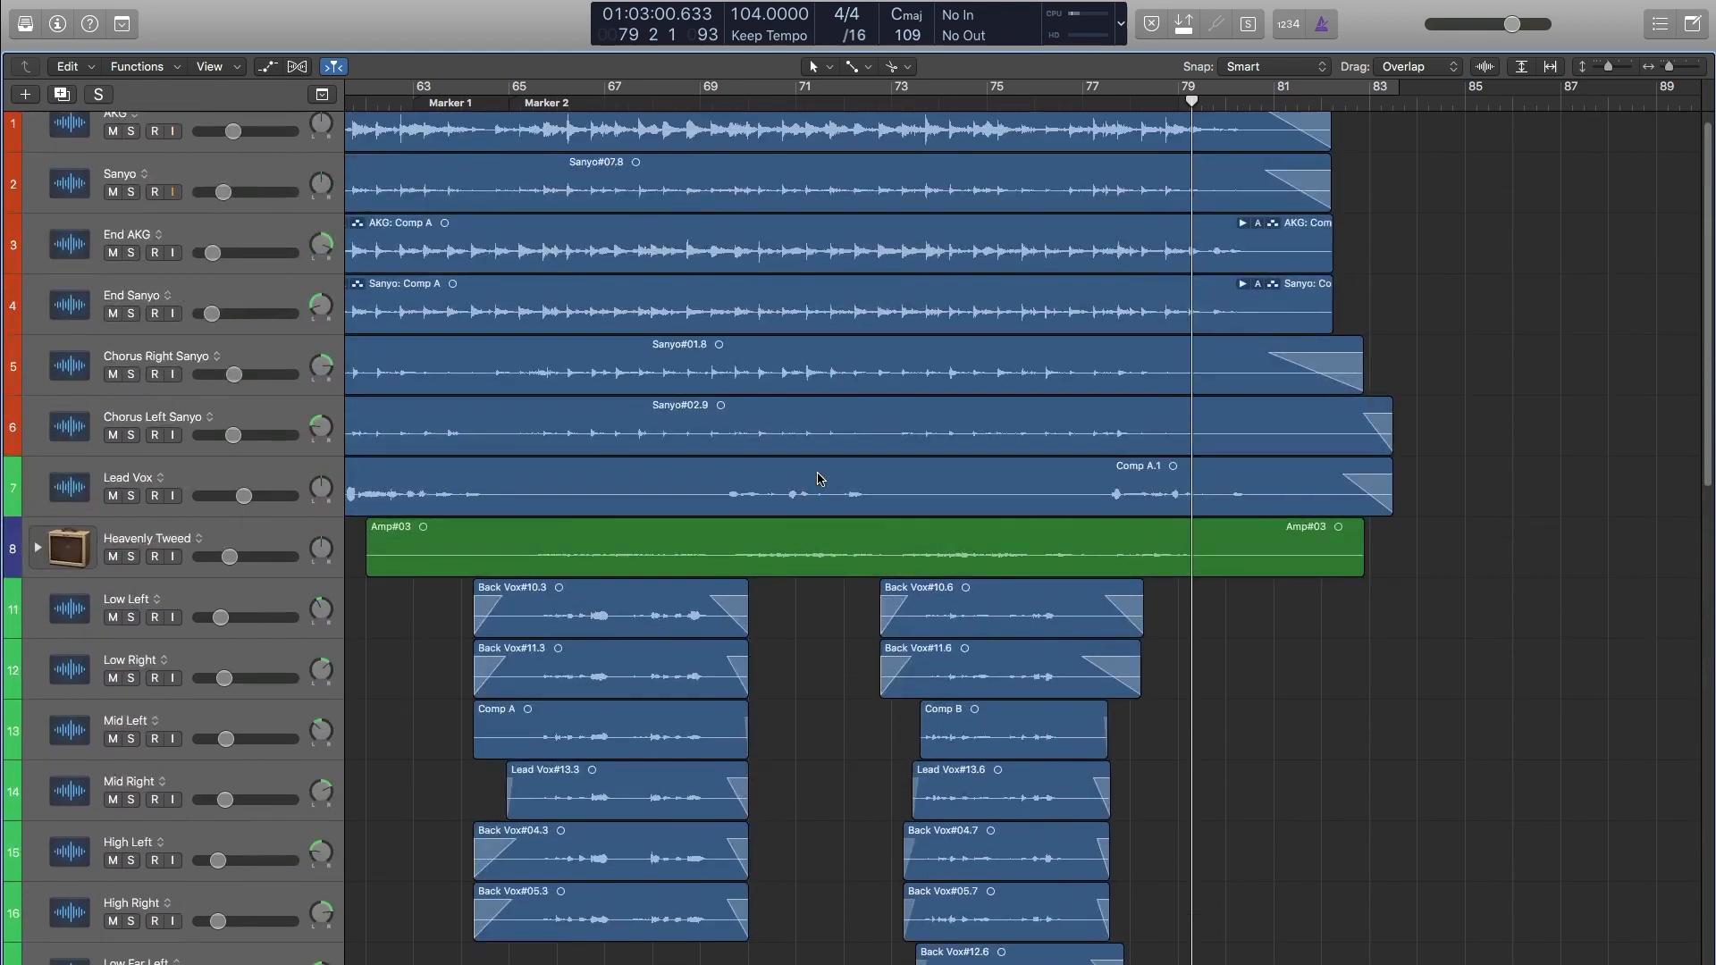
{"action": "scroll", "coordinate": [820, 478], "scroll_direction": "up", "scroll_amount": 1}
{"action": "left_click", "coordinate": [821, 102]}
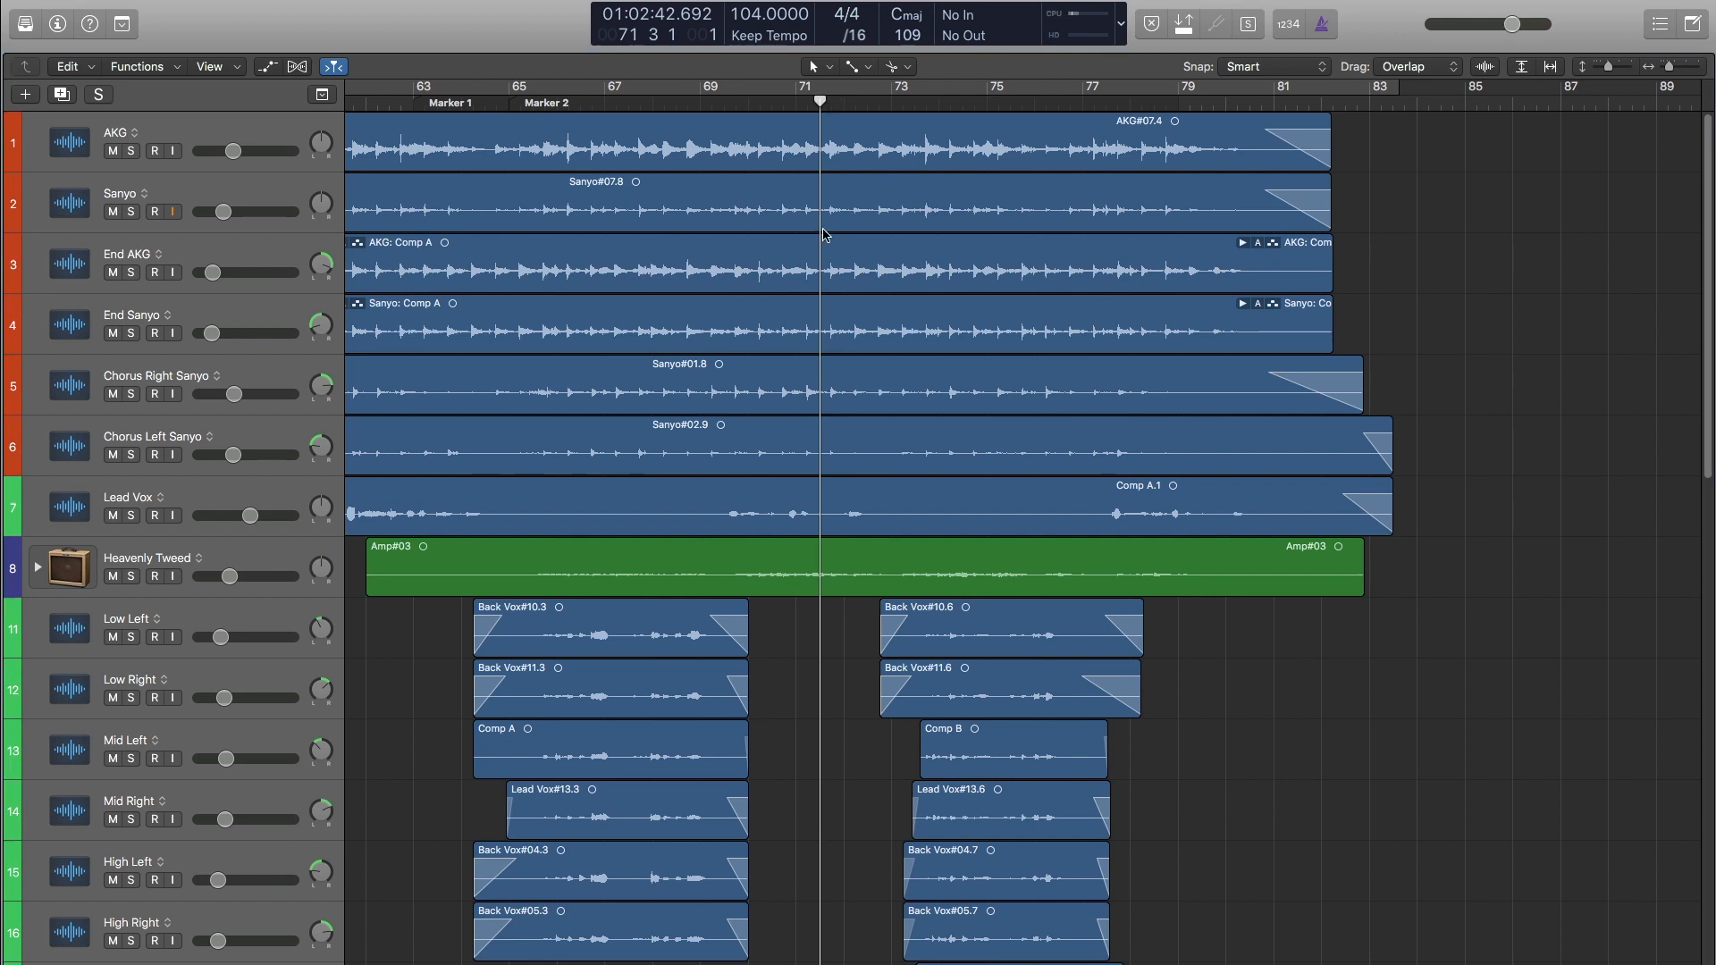
Select the Vocal Comp channel in the mixer and look over the vocal and instrument channel strips.
{"action": "key", "text": "super+2"}
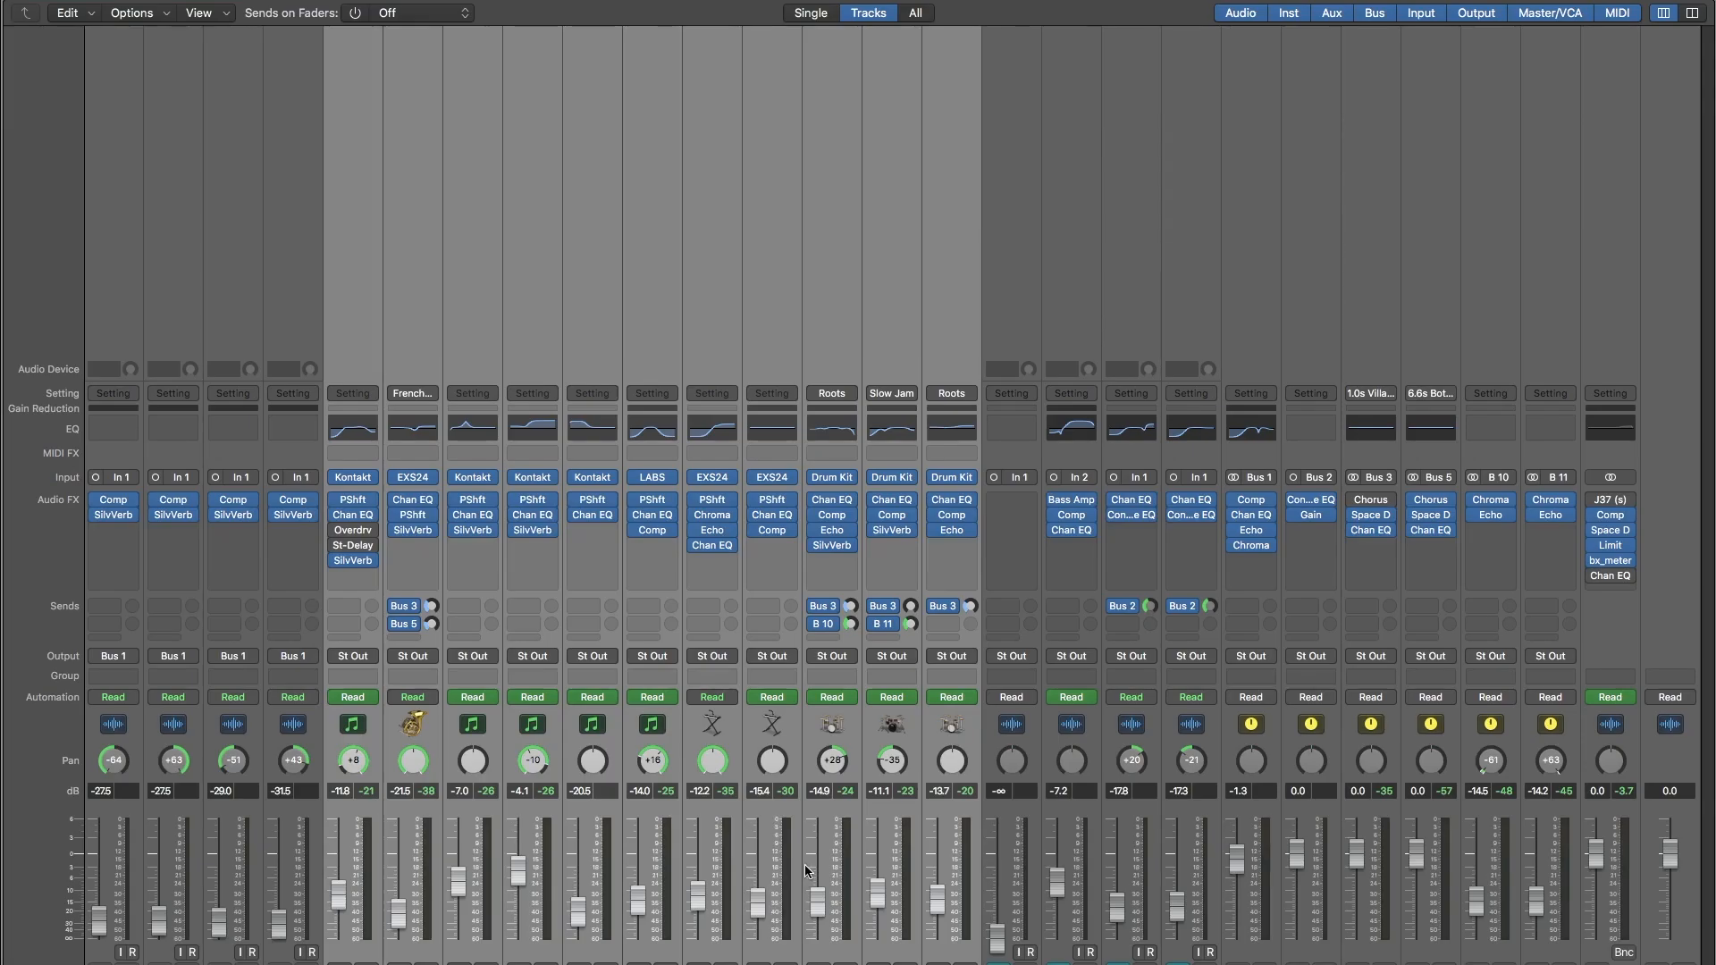
{"action": "left_click", "coordinate": [998, 210]}
{"action": "mouse_move", "coordinate": [1294, 516]}
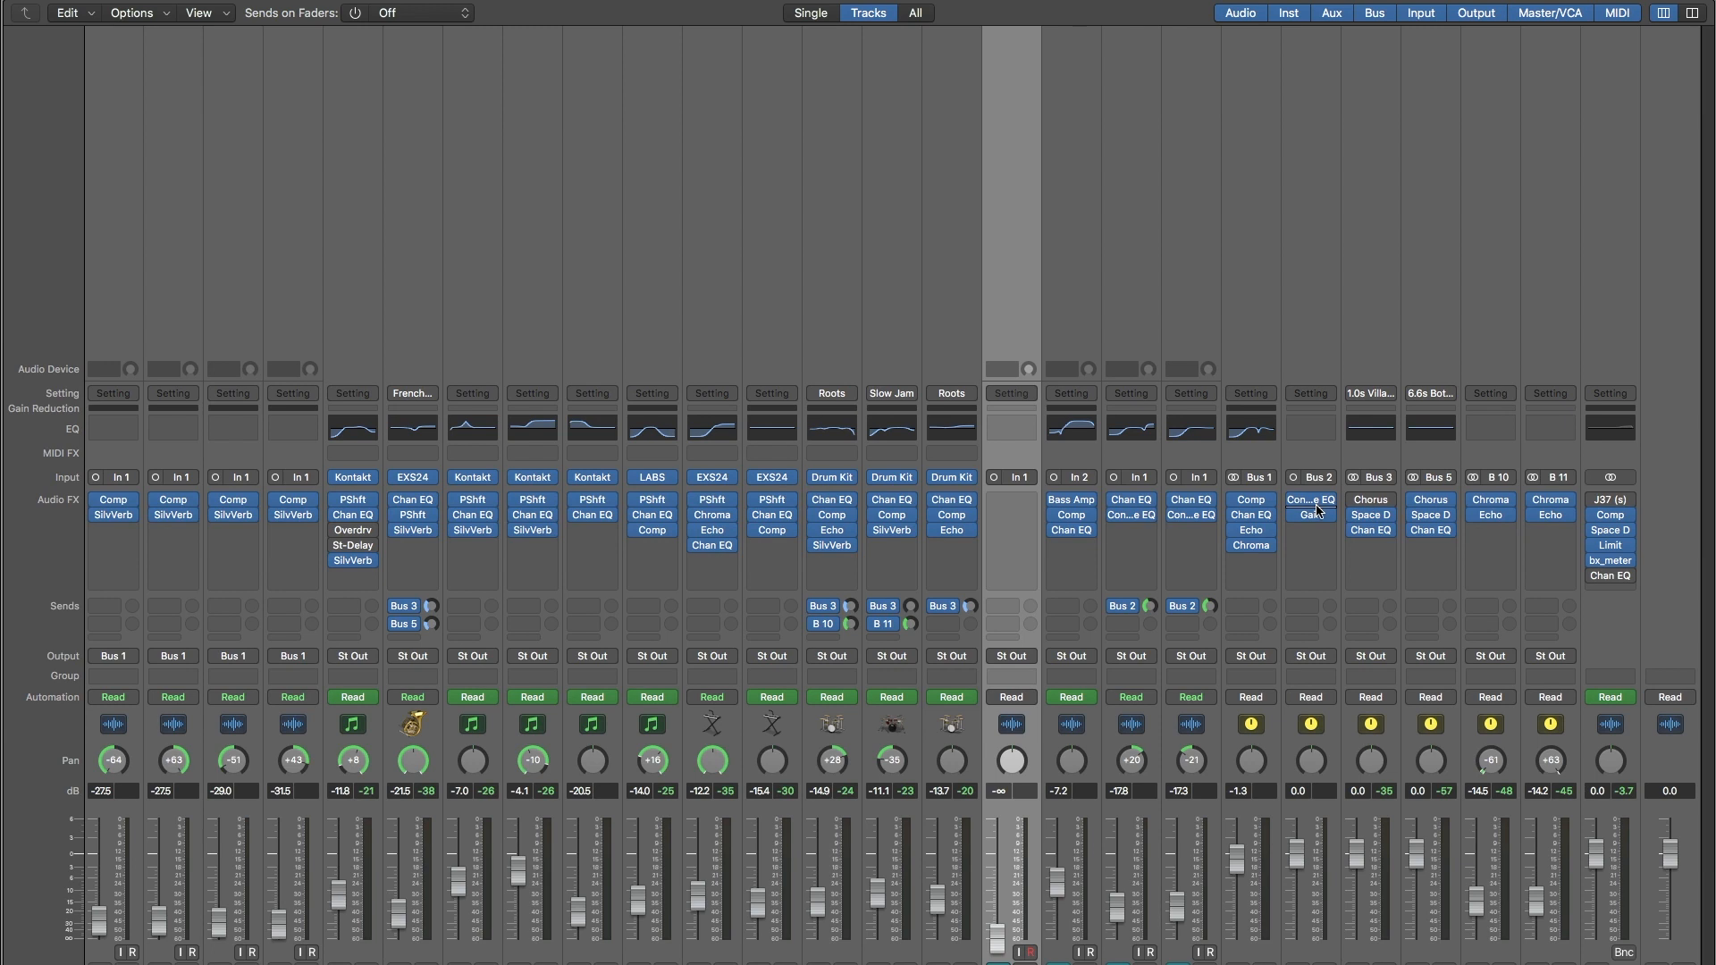
{"action": "scroll", "coordinate": [1036, 550], "scroll_direction": "left", "scroll_amount": 5}
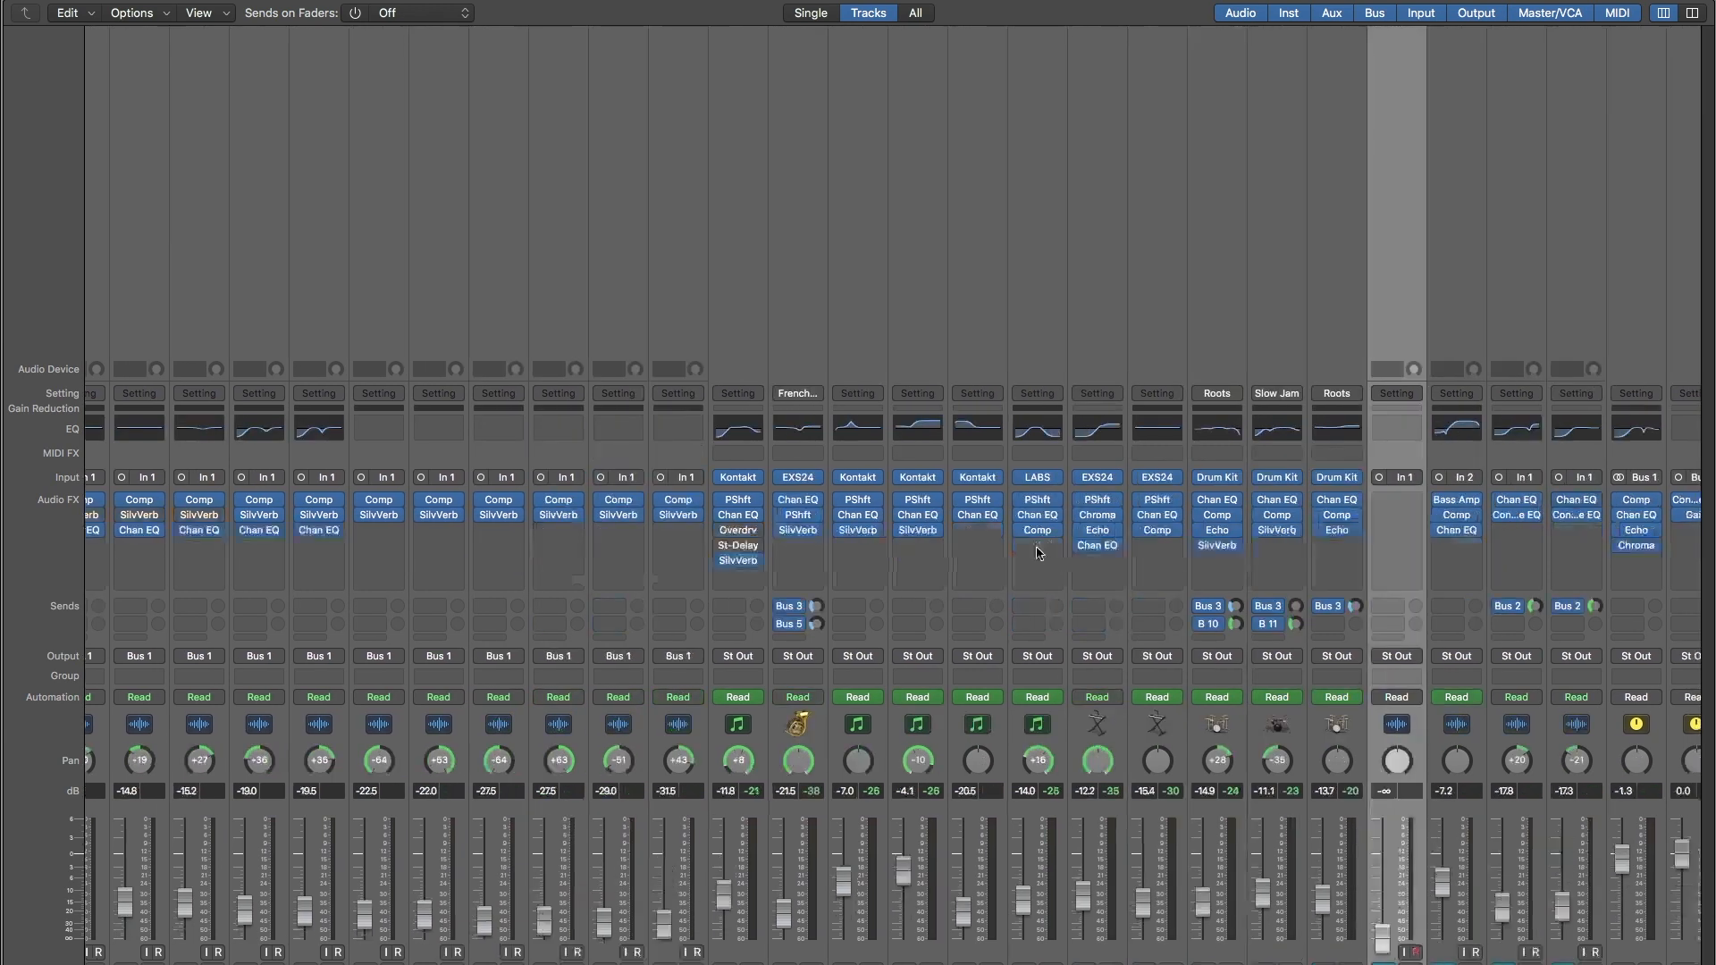
{"action": "scroll", "coordinate": [1030, 554], "scroll_direction": "left", "scroll_amount": 5}
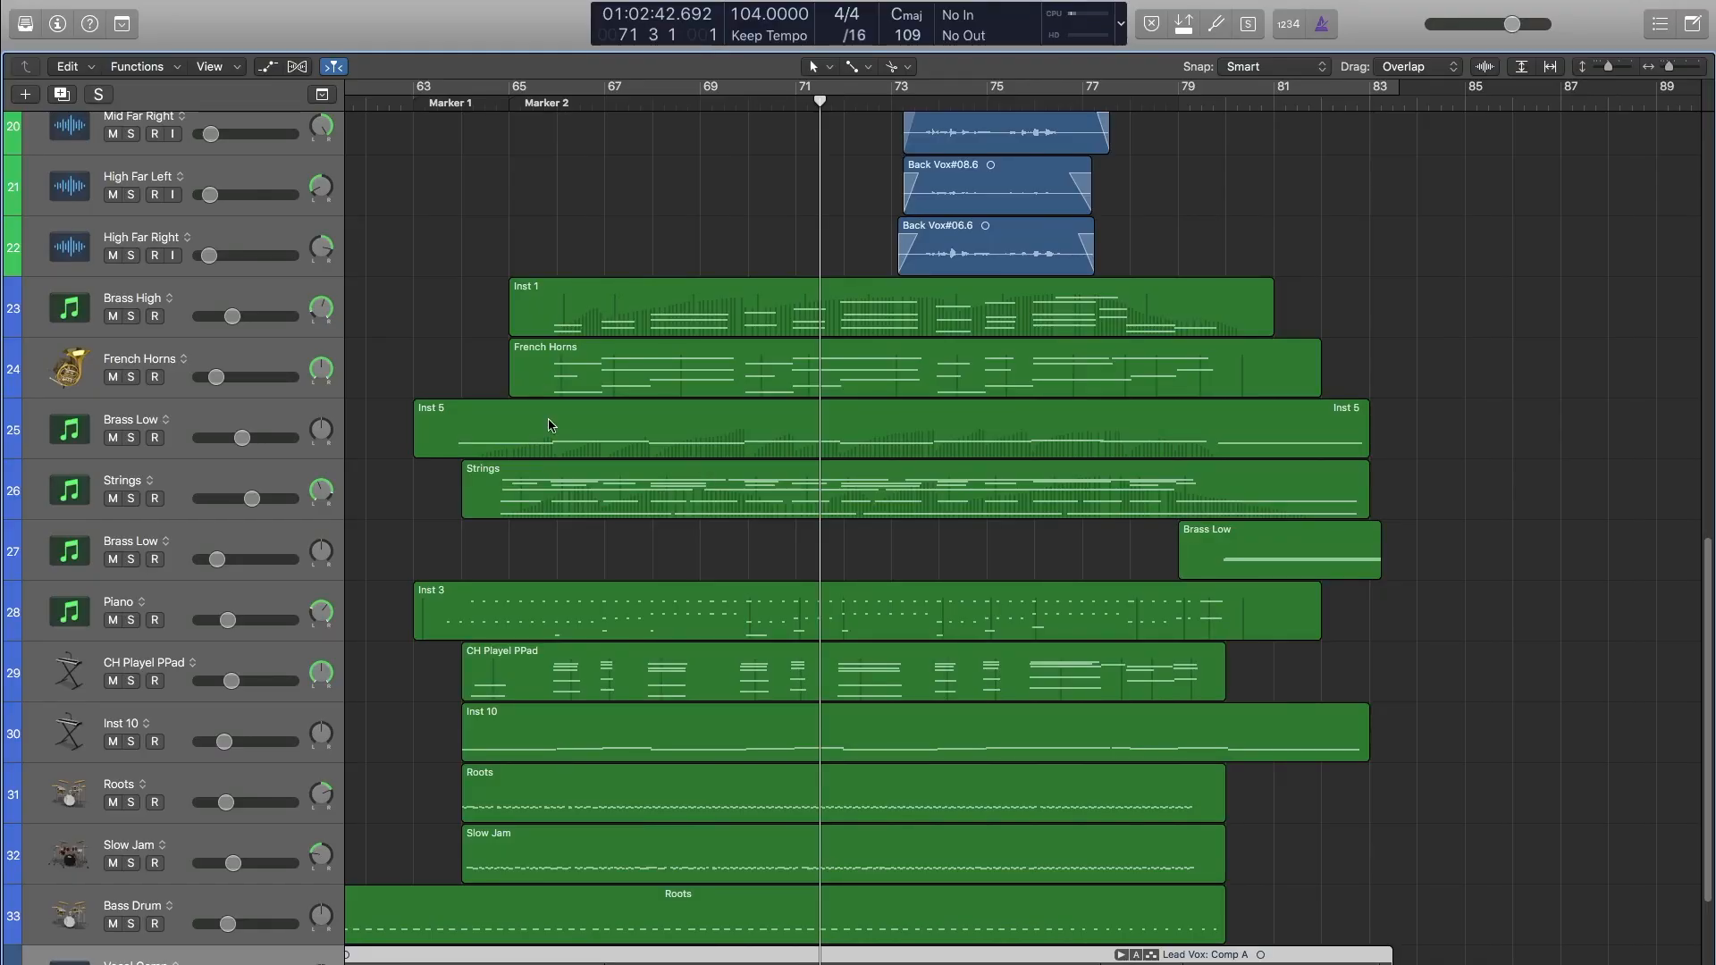
Look over the arrangement's tracks and move the playhead to just before bar 72.
{"action": "scroll", "coordinate": [443, 326], "scroll_direction": "up", "scroll_amount": 10}
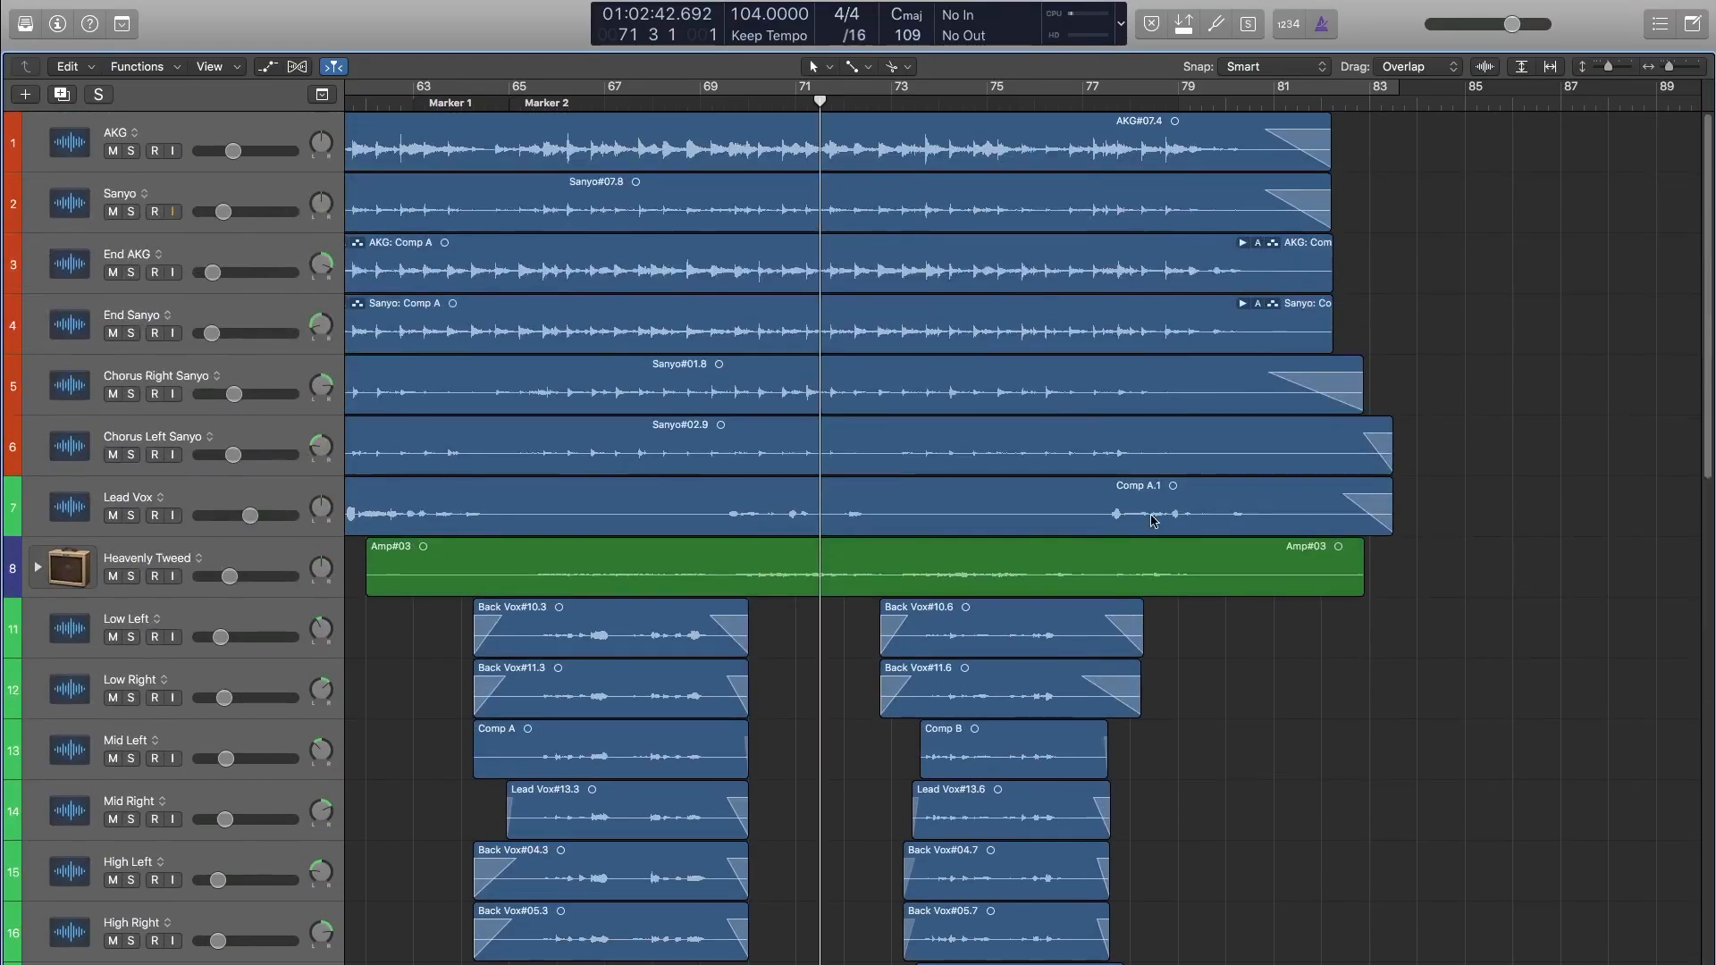
{"action": "scroll", "coordinate": [1080, 762], "scroll_direction": "down", "scroll_amount": 10}
{"action": "scroll", "coordinate": [1412, 491], "scroll_direction": "up", "scroll_amount": 10}
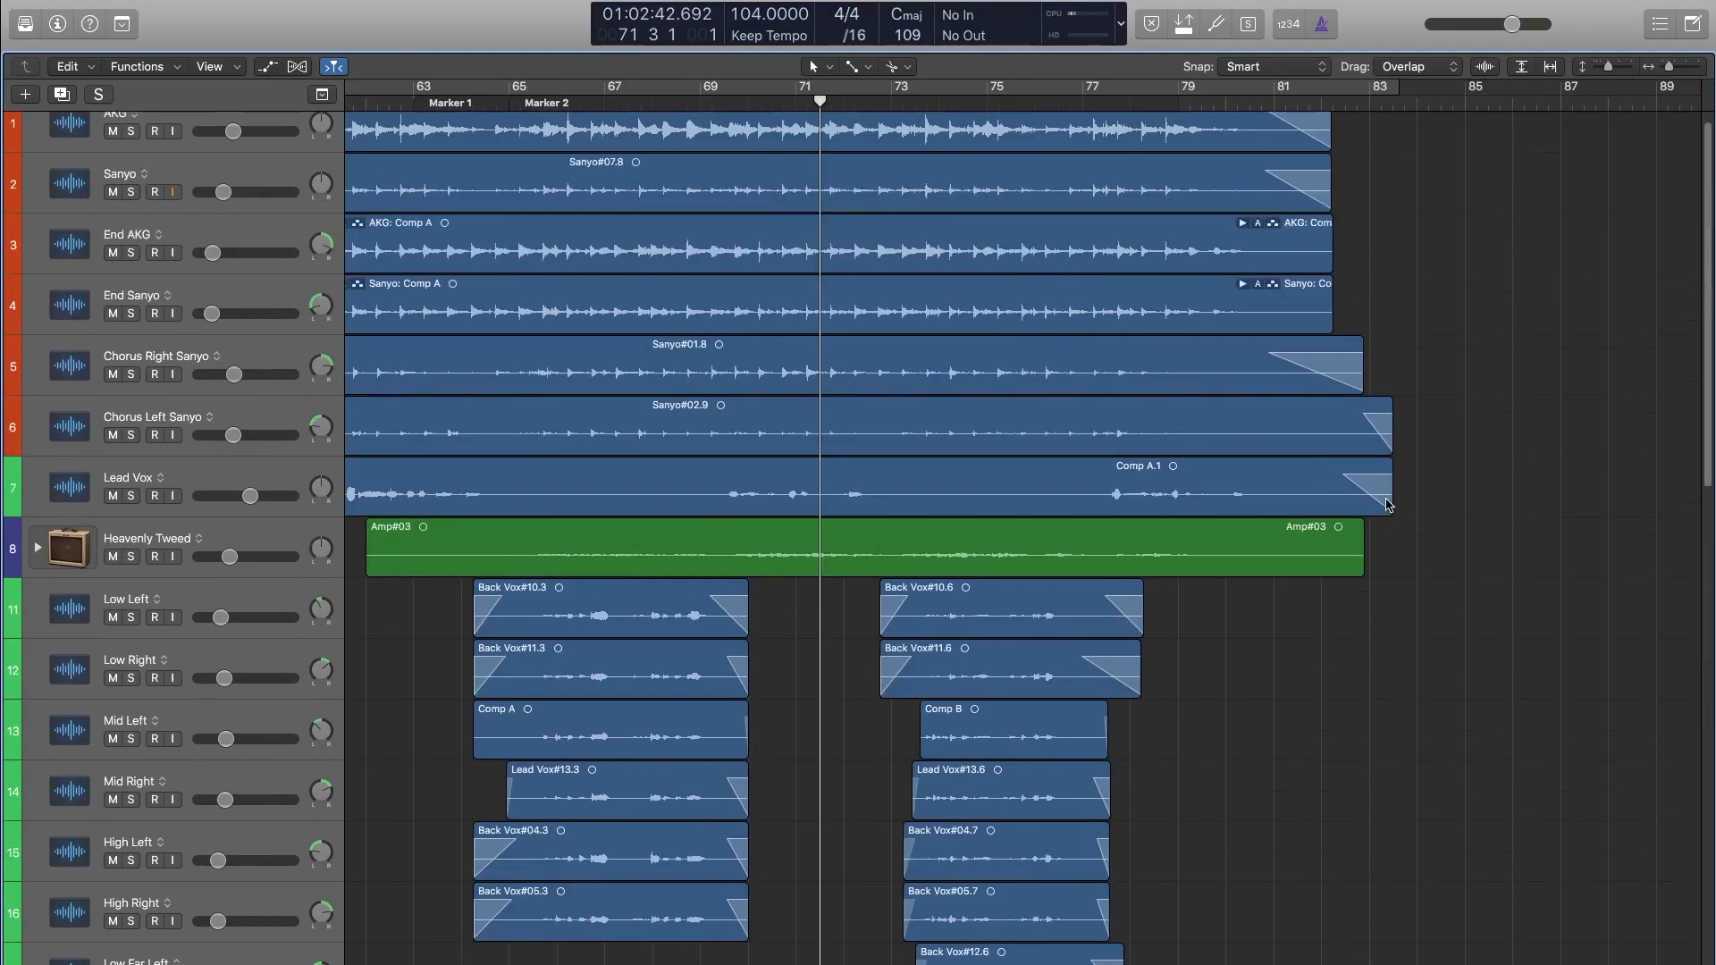
{"action": "left_click", "coordinate": [846, 102]}
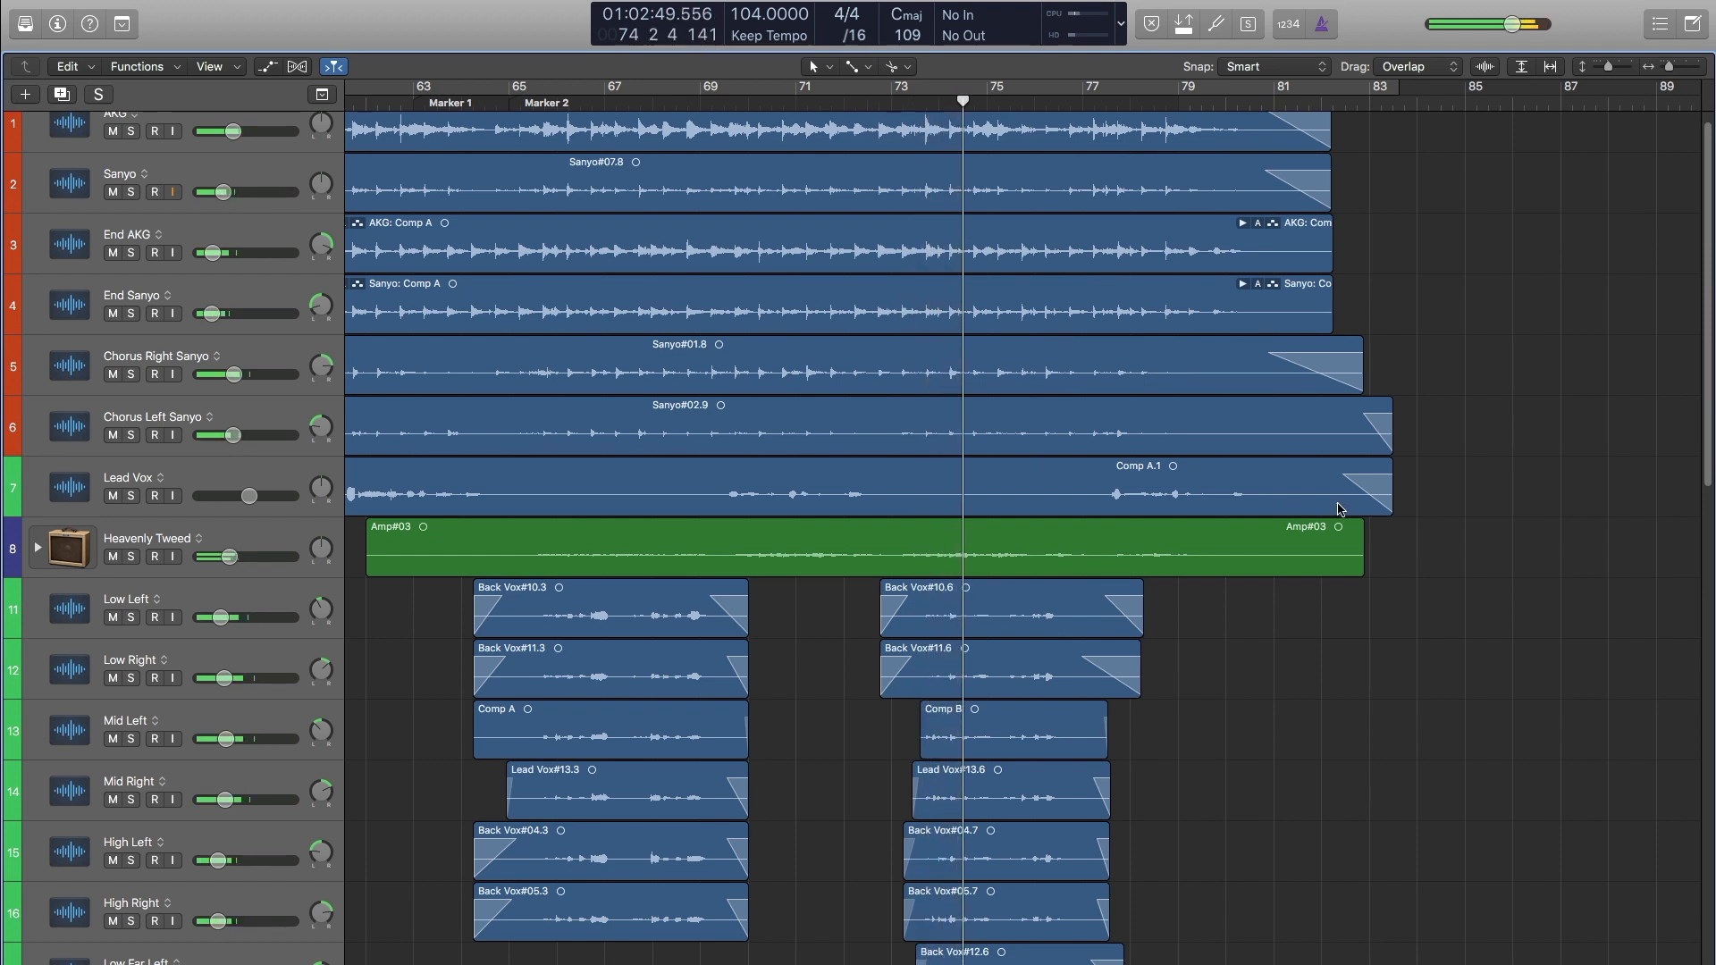
Listen to the full mix through bar 82 while looking over the guitar, vocal, orchestral, keyboard and drum tracks.
{"action": "scroll", "coordinate": [1514, 516], "scroll_direction": "down", "scroll_amount": 3}
{"action": "scroll", "coordinate": [1514, 517], "scroll_direction": "down", "scroll_amount": 10}
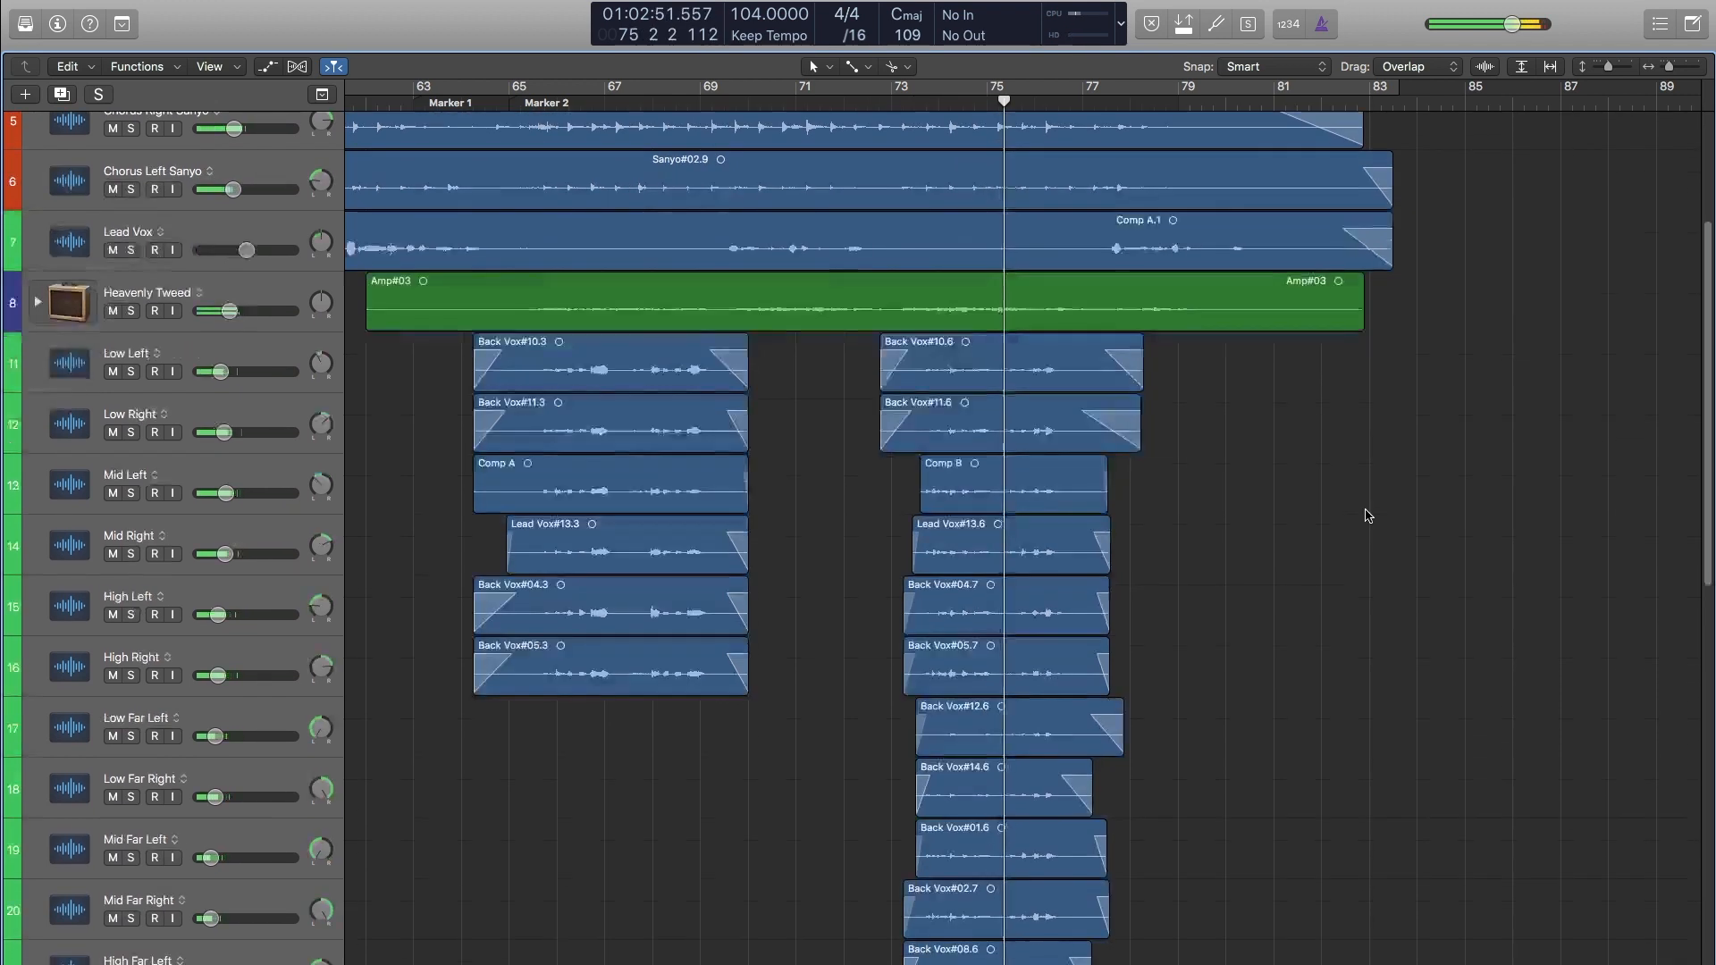
{"action": "scroll", "coordinate": [1365, 509], "scroll_direction": "down", "scroll_amount": 3}
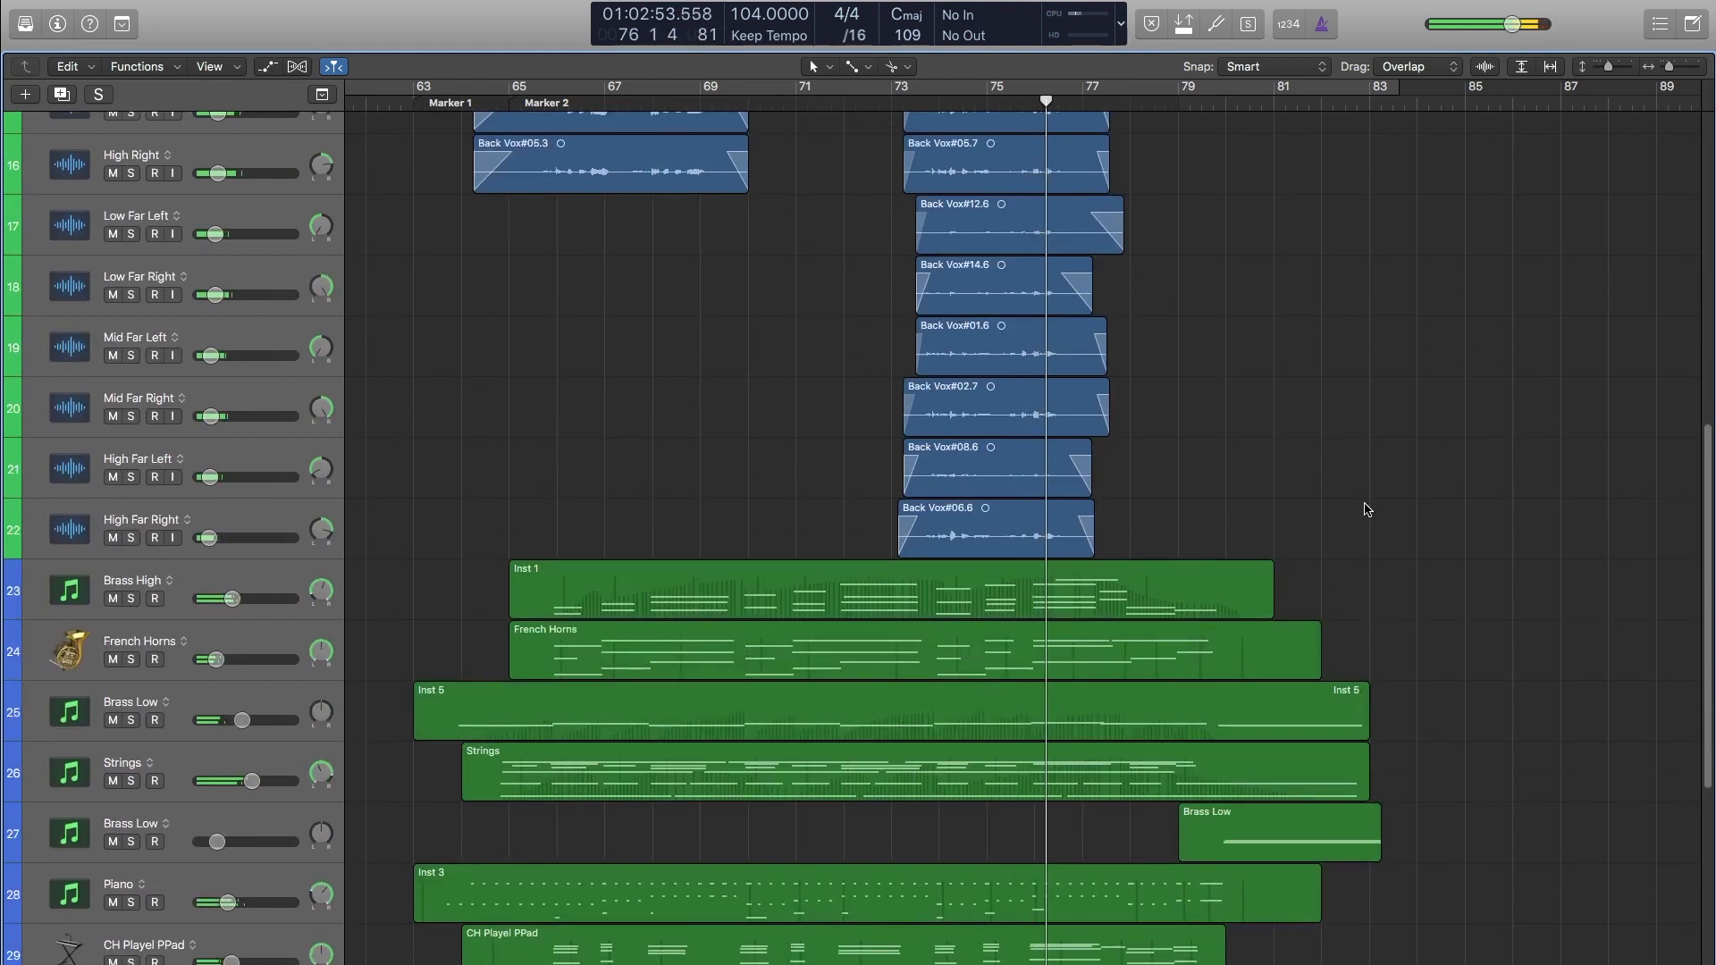
{"action": "scroll", "coordinate": [1363, 510], "scroll_direction": "down", "scroll_amount": 2}
{"action": "scroll", "coordinate": [1509, 501], "scroll_direction": "down", "scroll_amount": 7}
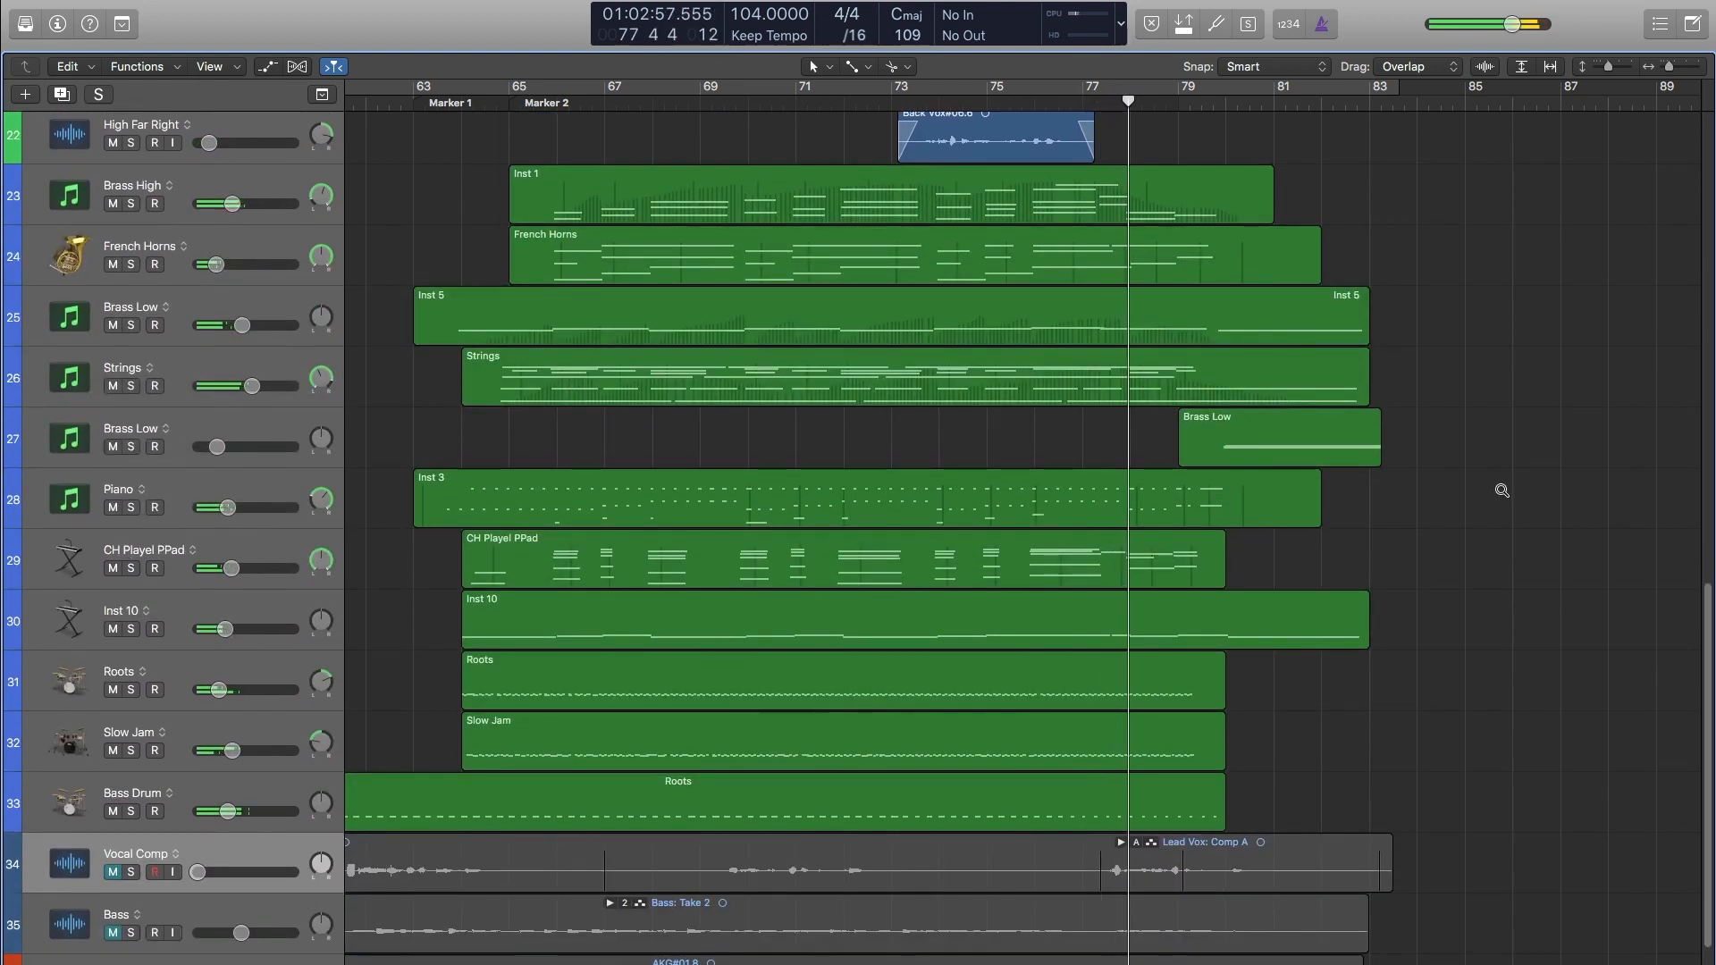
{"action": "scroll", "coordinate": [1503, 497], "scroll_direction": "down", "scroll_amount": 3}
{"action": "scroll", "coordinate": [1504, 496], "scroll_direction": "up", "scroll_amount": 20}
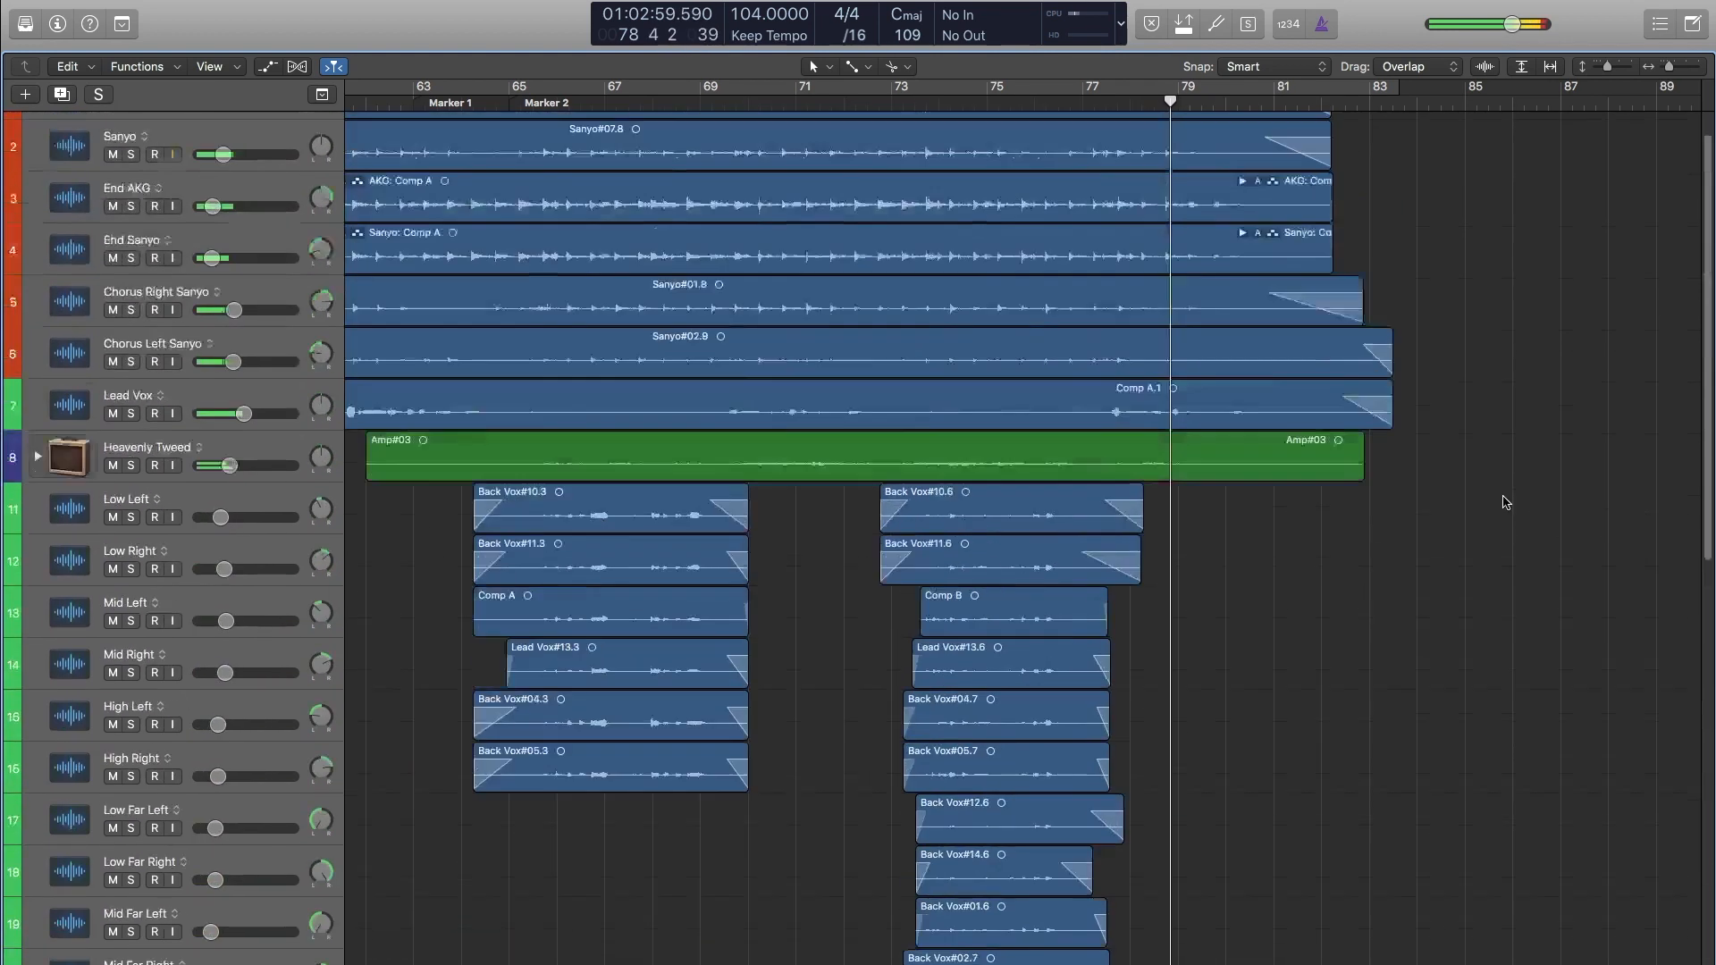
{"action": "scroll", "coordinate": [1509, 494], "scroll_direction": "down", "scroll_amount": 5}
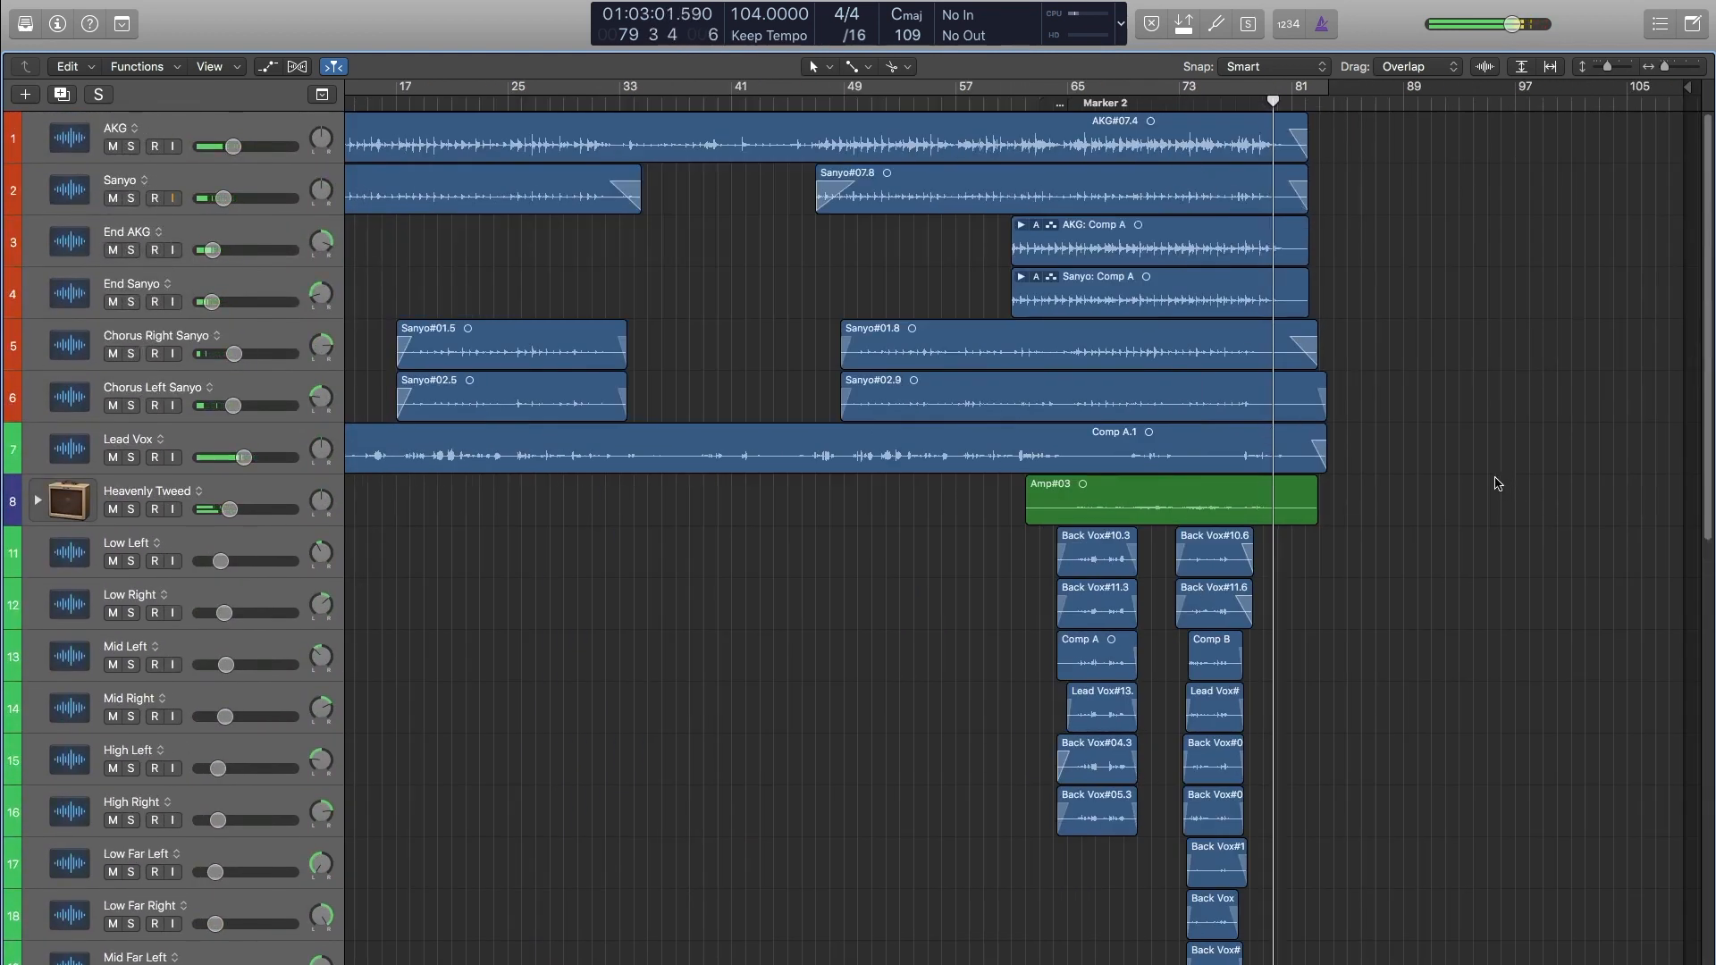
{"action": "scroll", "coordinate": [1497, 499], "scroll_direction": "down", "scroll_amount": 15}
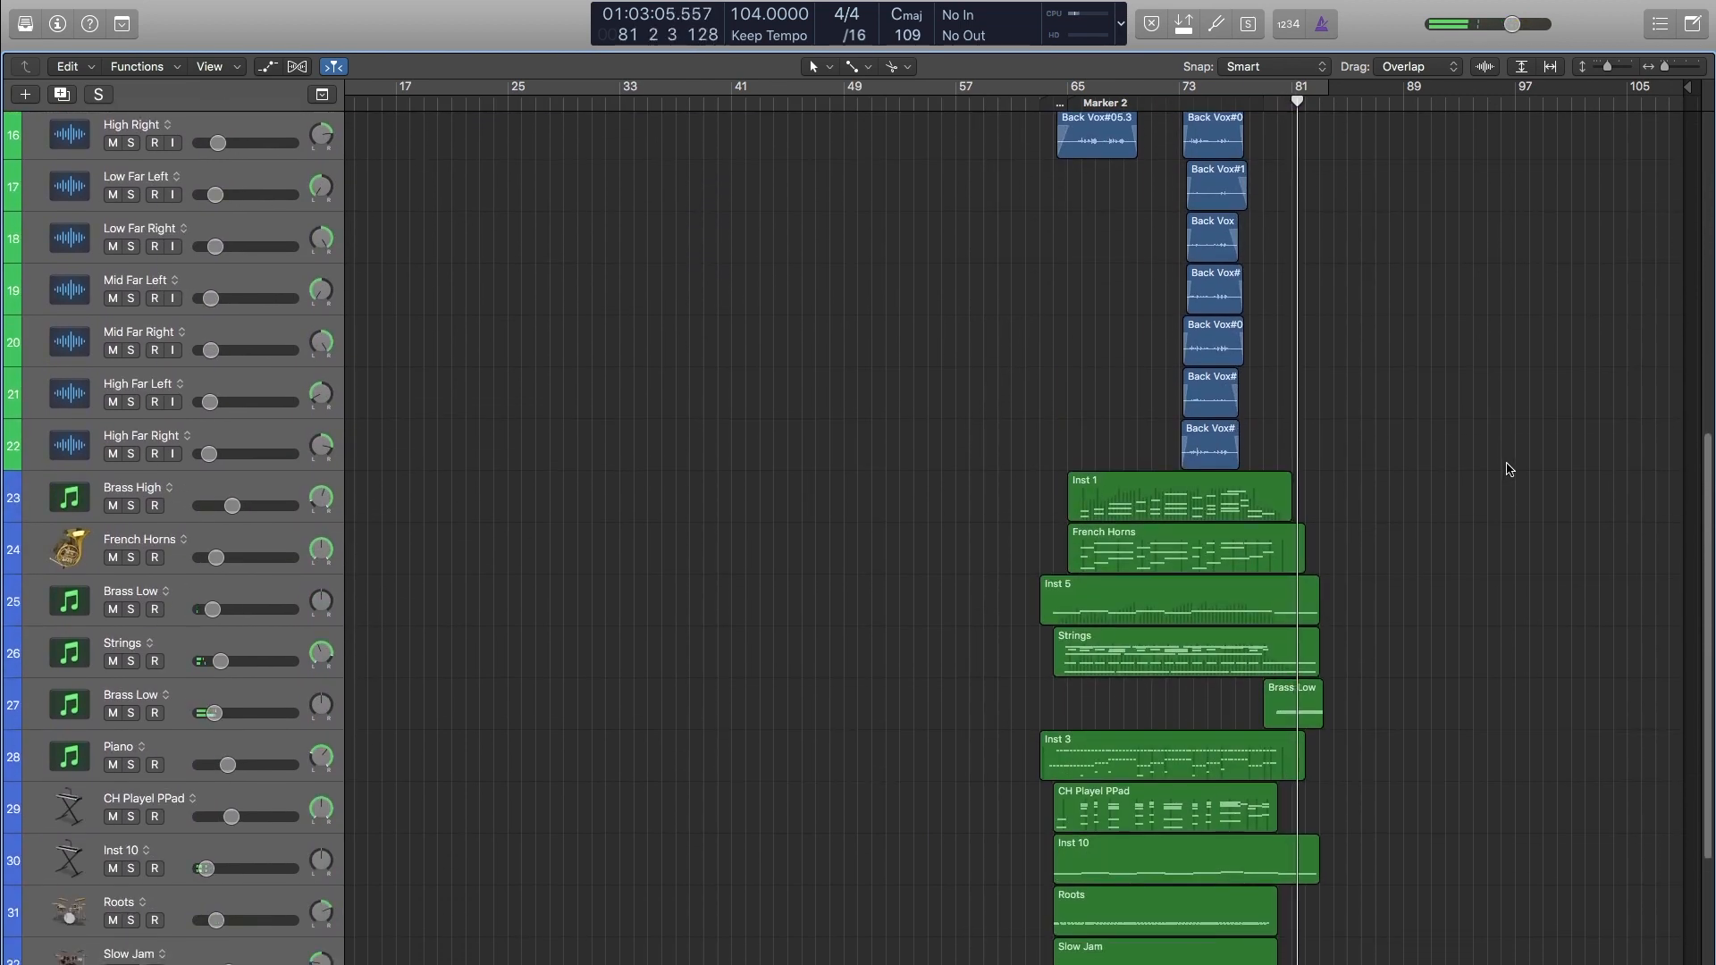
{"action": "scroll", "coordinate": [1510, 469], "scroll_direction": "up", "scroll_amount": 15}
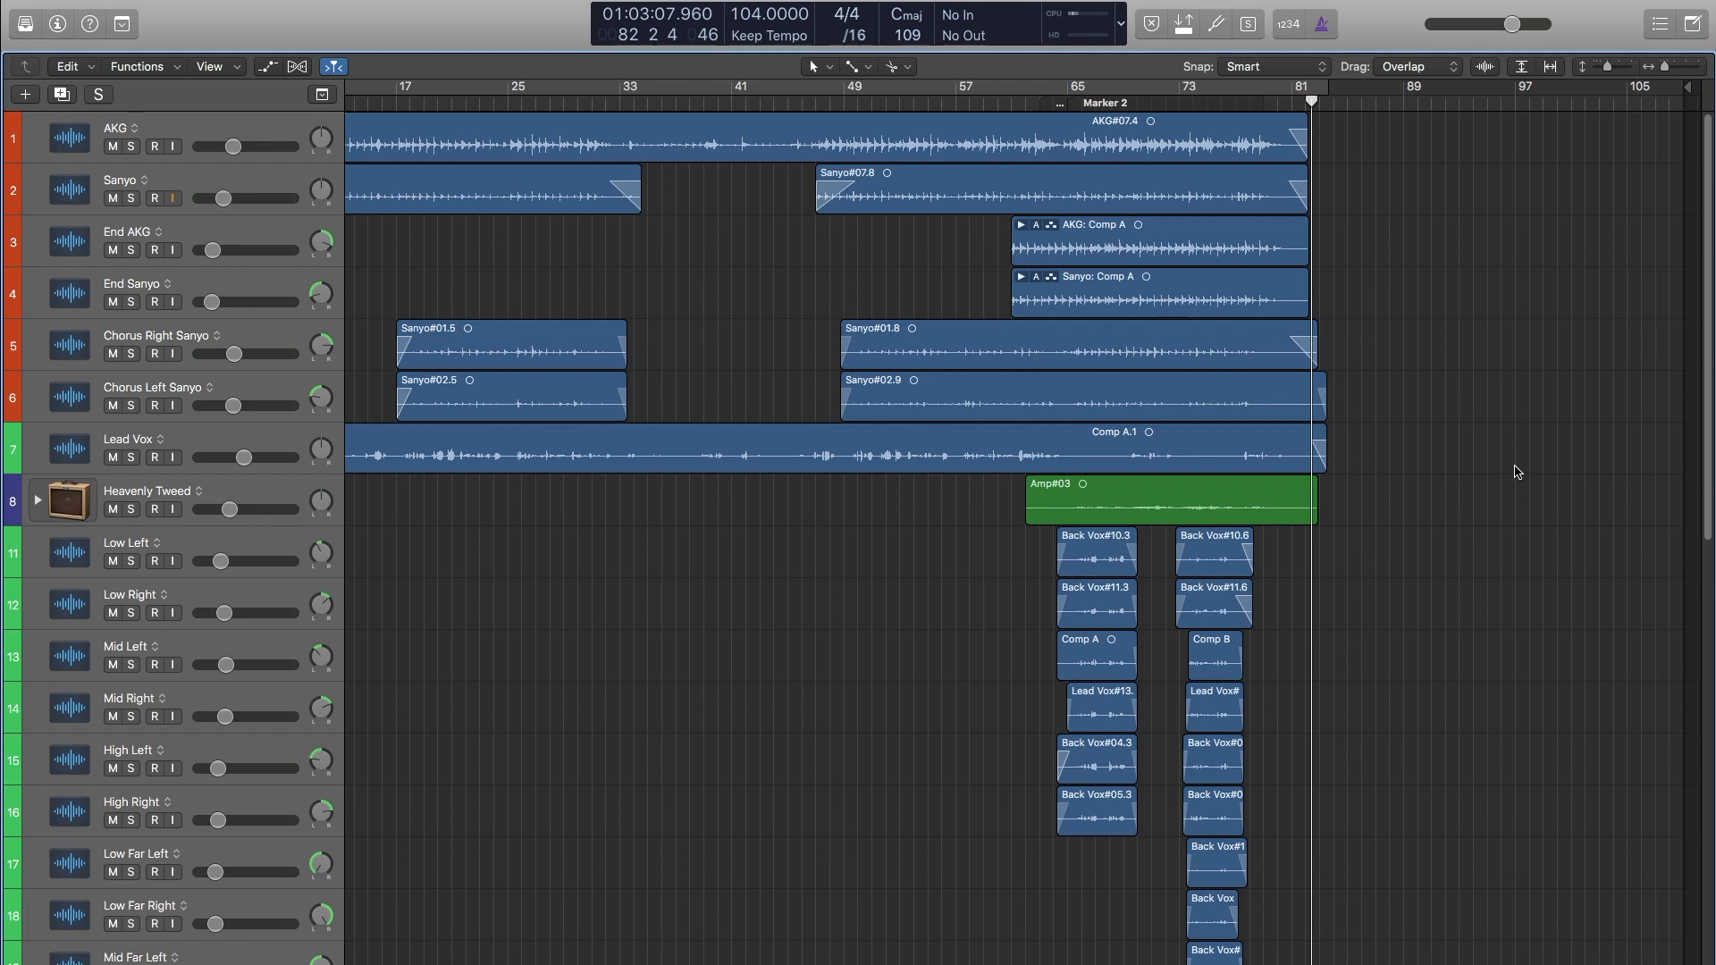
Look over the full arrangement, from the guitar and vocal tracks down through the brass, strings, piano and drum tracks.
{"action": "scroll", "coordinate": [1224, 597], "scroll_direction": "down", "scroll_amount": 15}
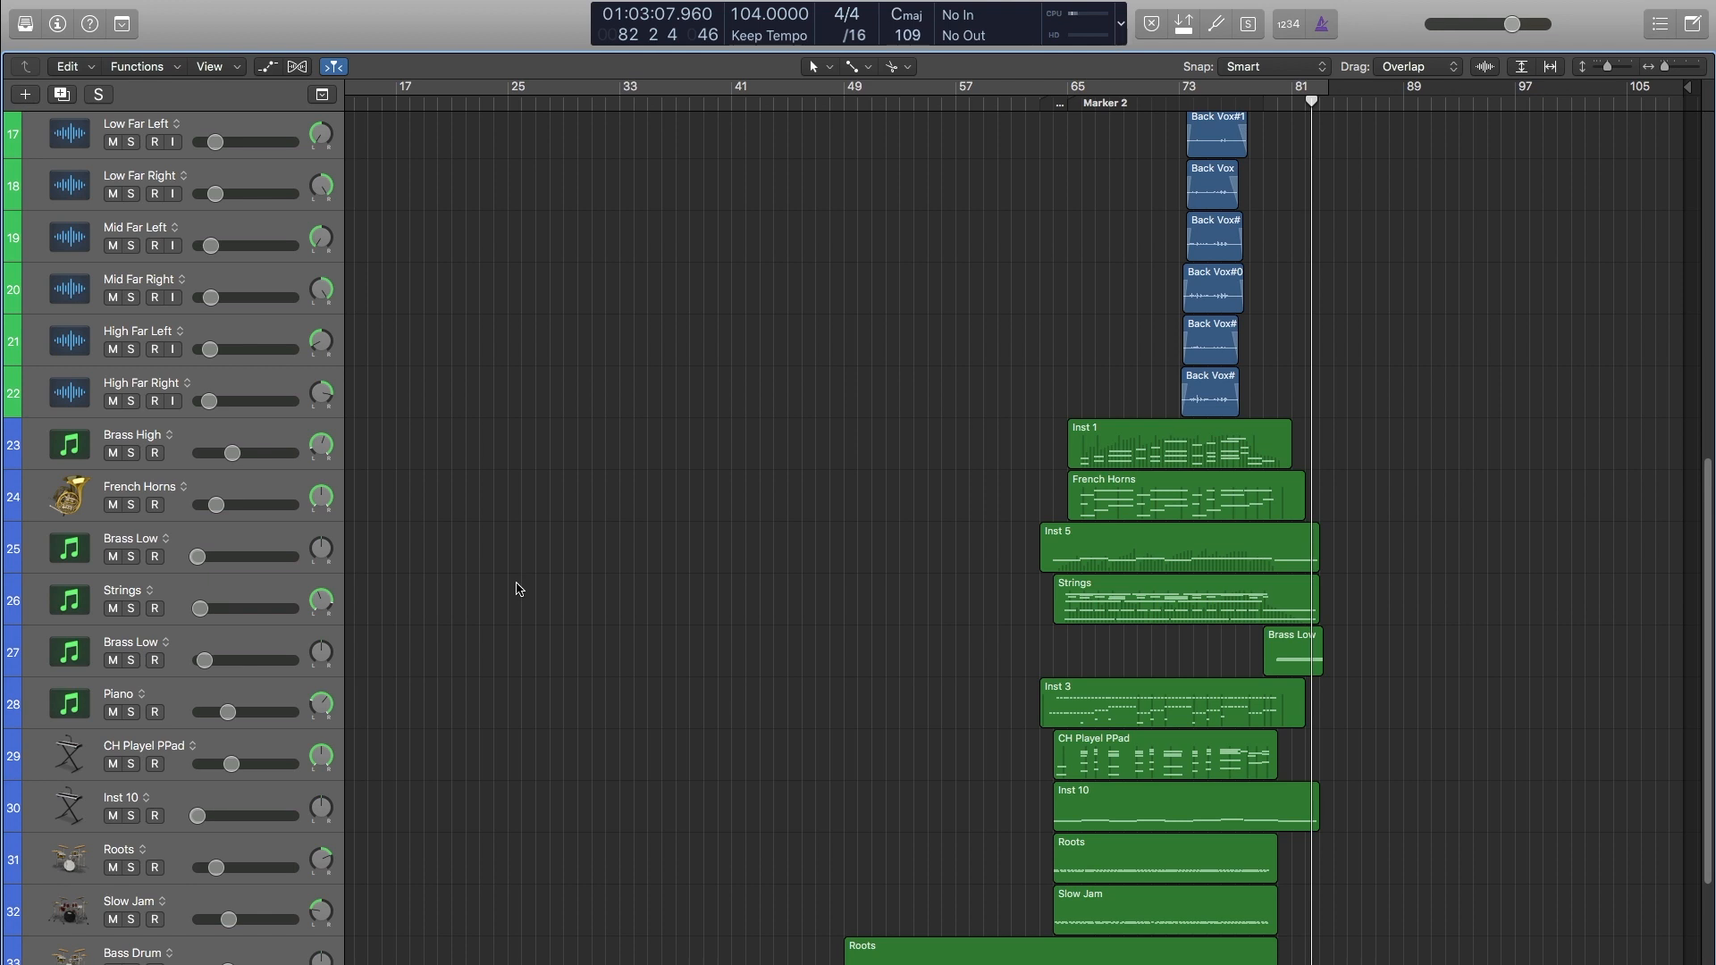
{"action": "scroll", "coordinate": [519, 594], "scroll_direction": "up", "scroll_amount": 10}
{"action": "scroll", "coordinate": [586, 643], "scroll_direction": "left", "scroll_amount": 4}
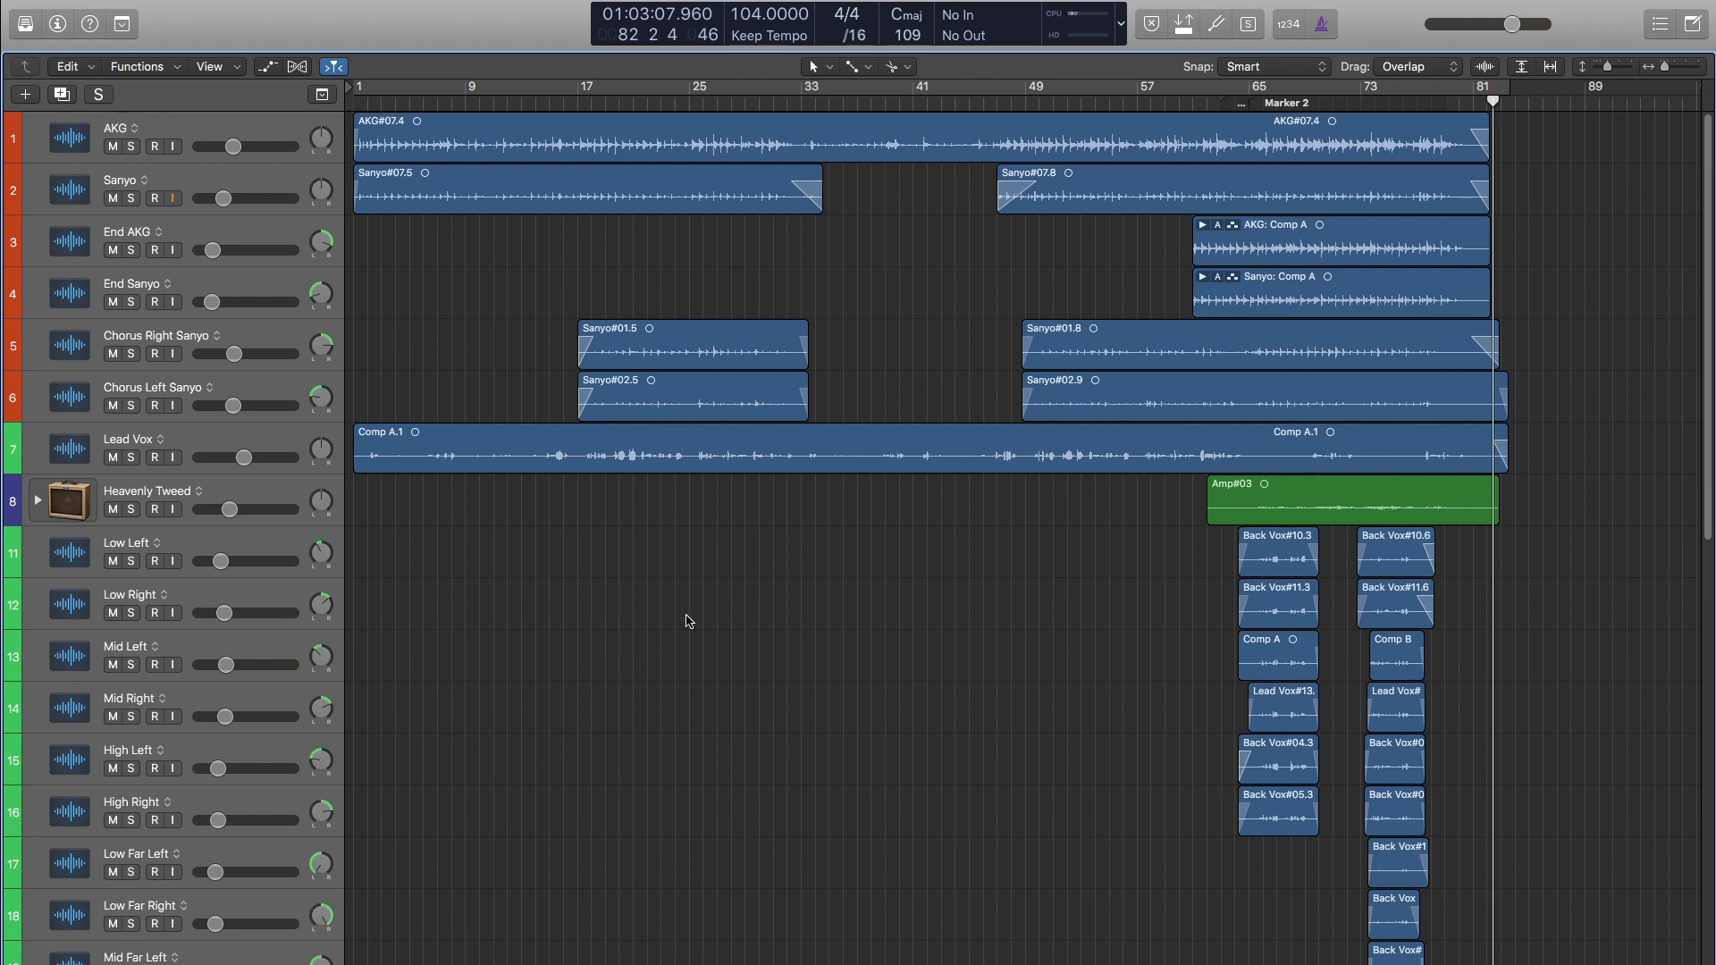
{"action": "scroll", "coordinate": [974, 649], "scroll_direction": "right", "scroll_amount": 2}
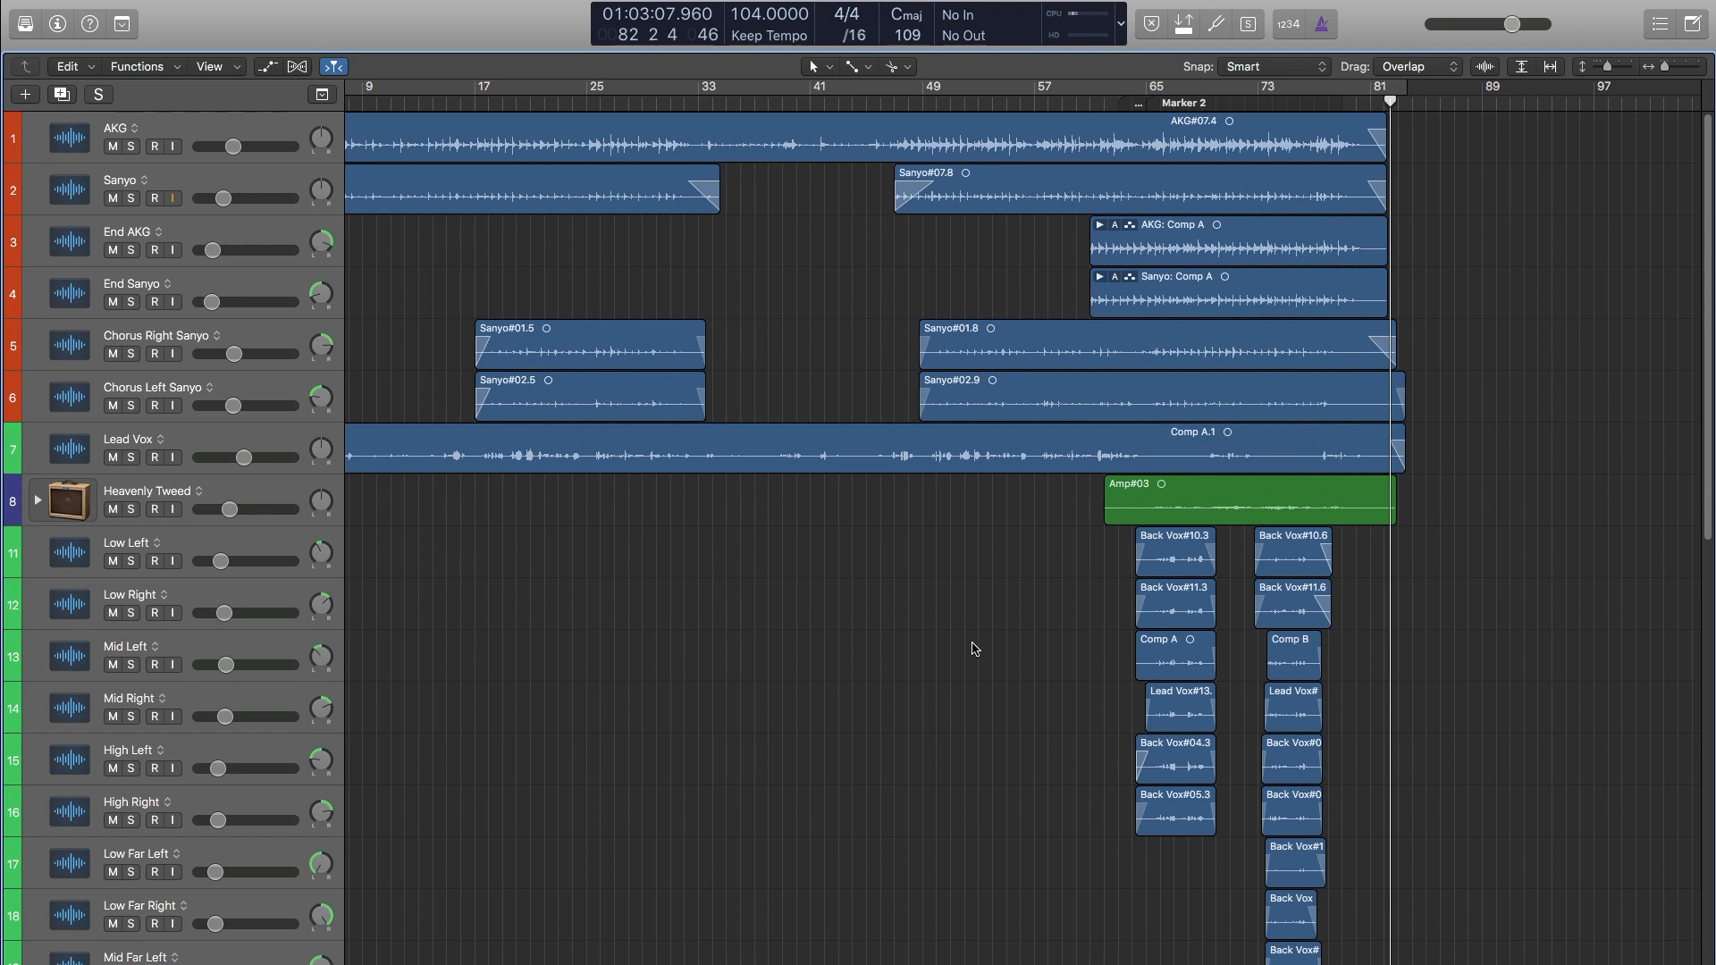
{"action": "scroll", "coordinate": [974, 649], "scroll_direction": "down", "scroll_amount": 15}
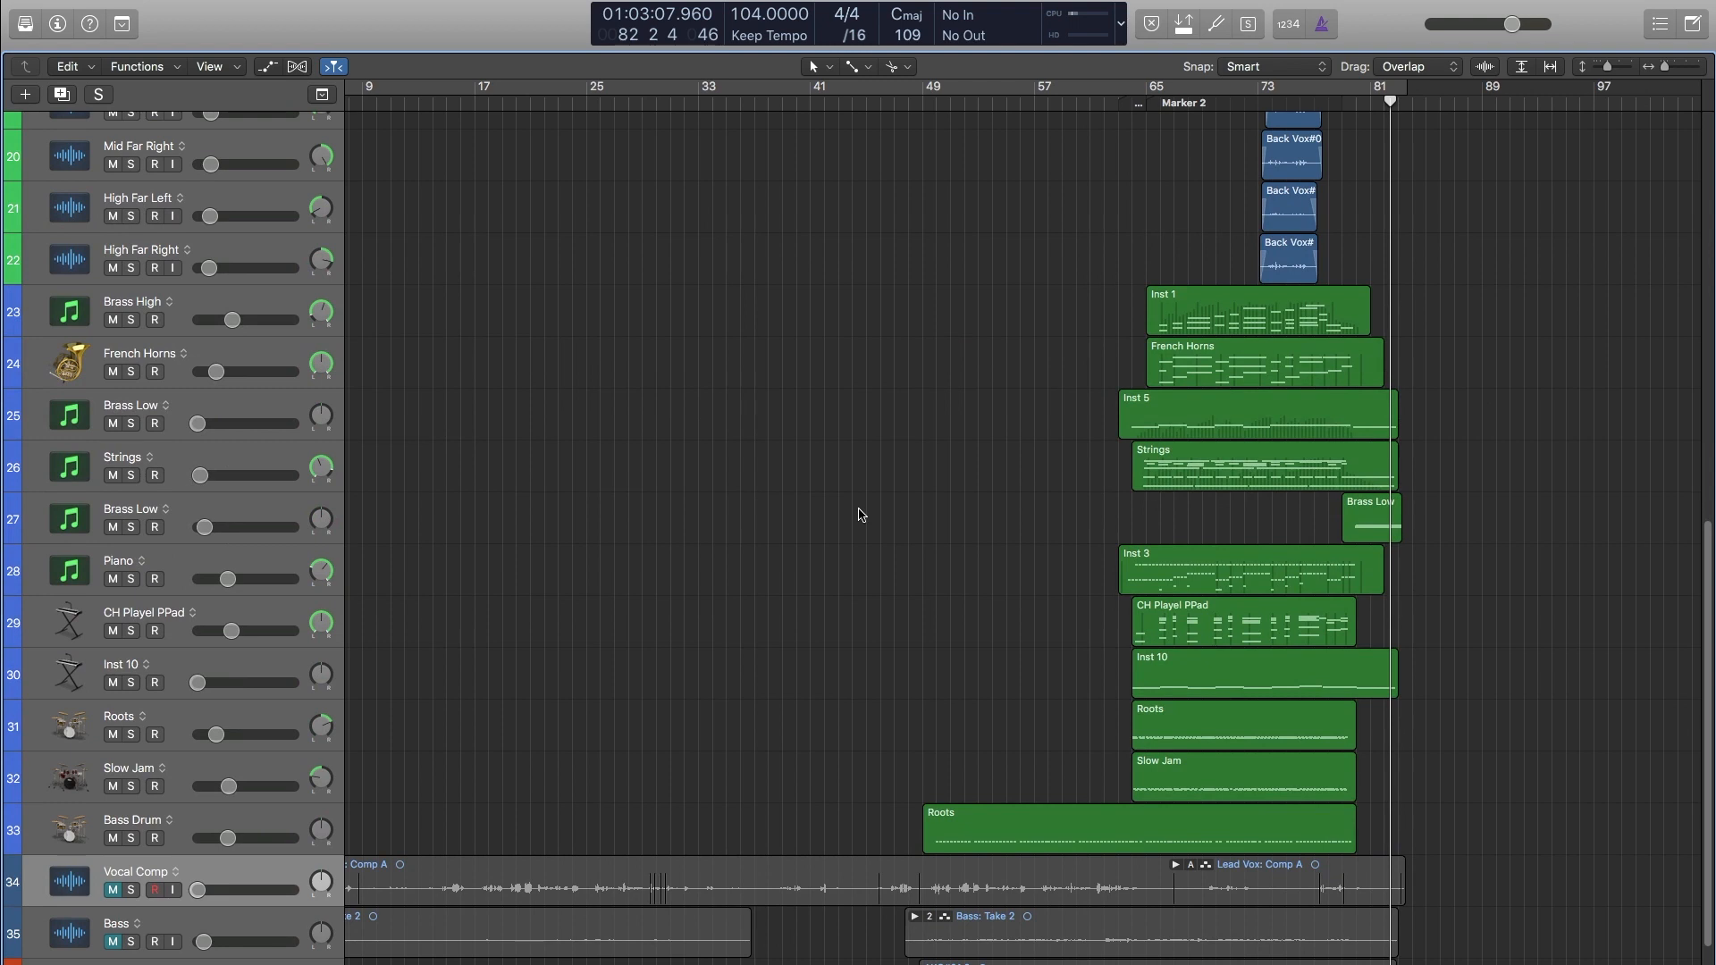
{"action": "scroll", "coordinate": [823, 486], "scroll_direction": "up", "scroll_amount": 15}
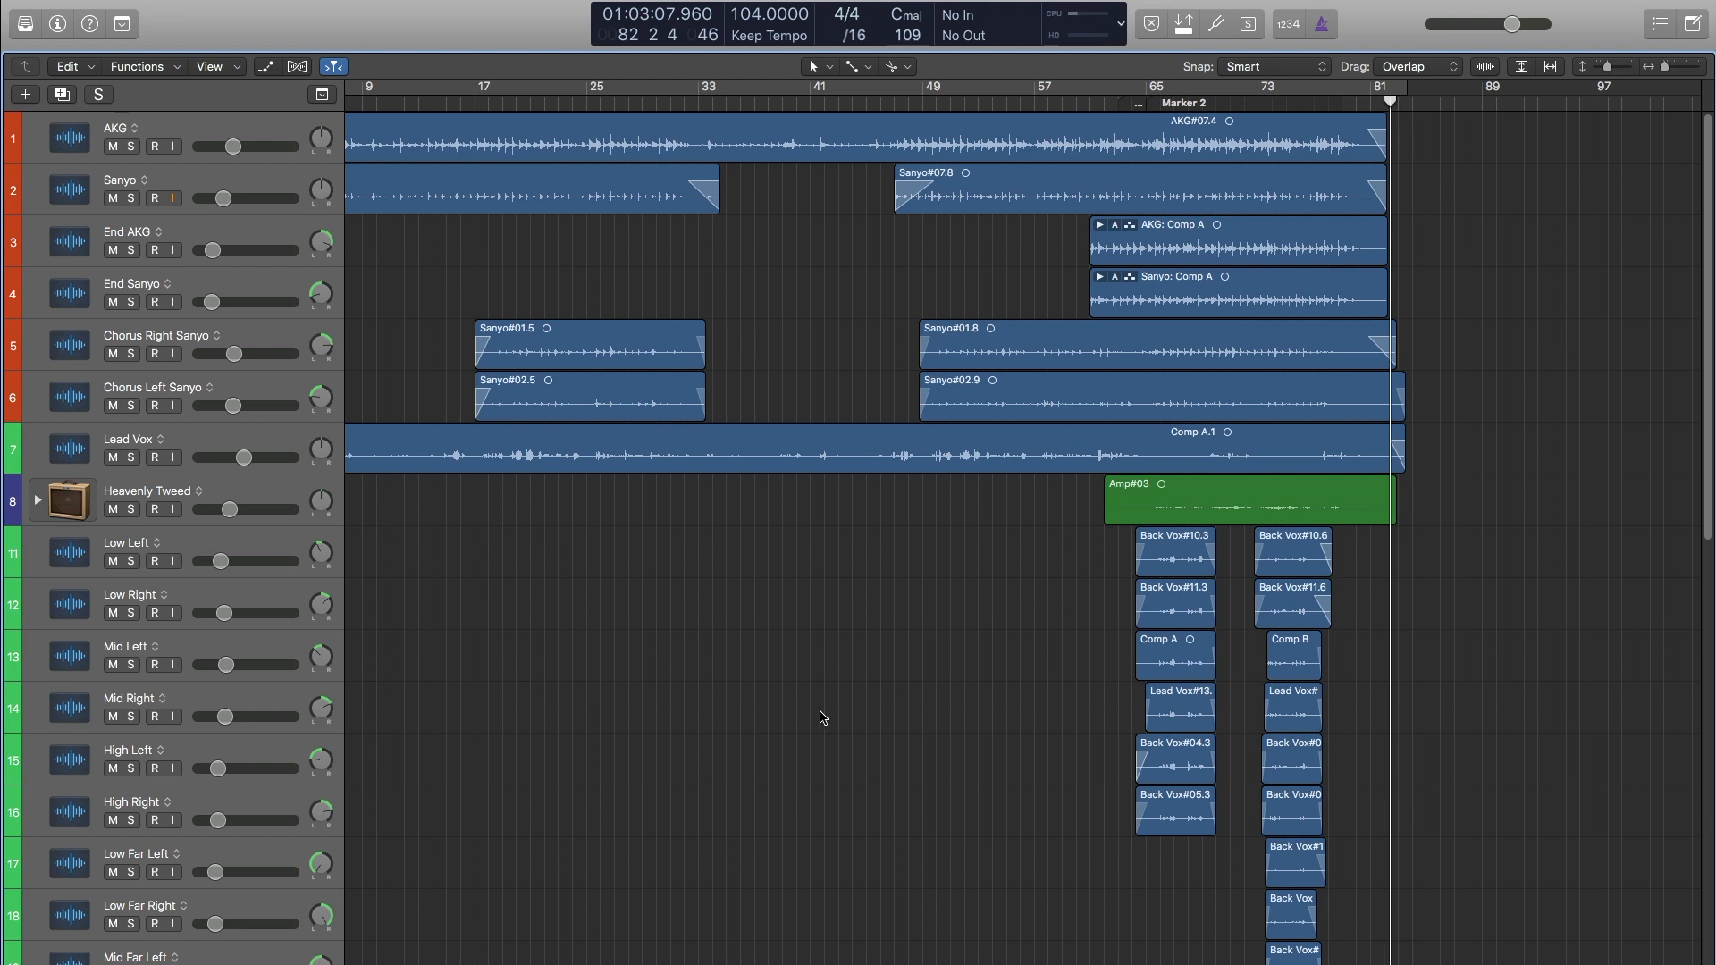
Examine the mixer's channel strips, select the Stereo Out channel to review its plug-in chain, and return to the arrangement's first tracks.
{"action": "key", "text": "super+2"}
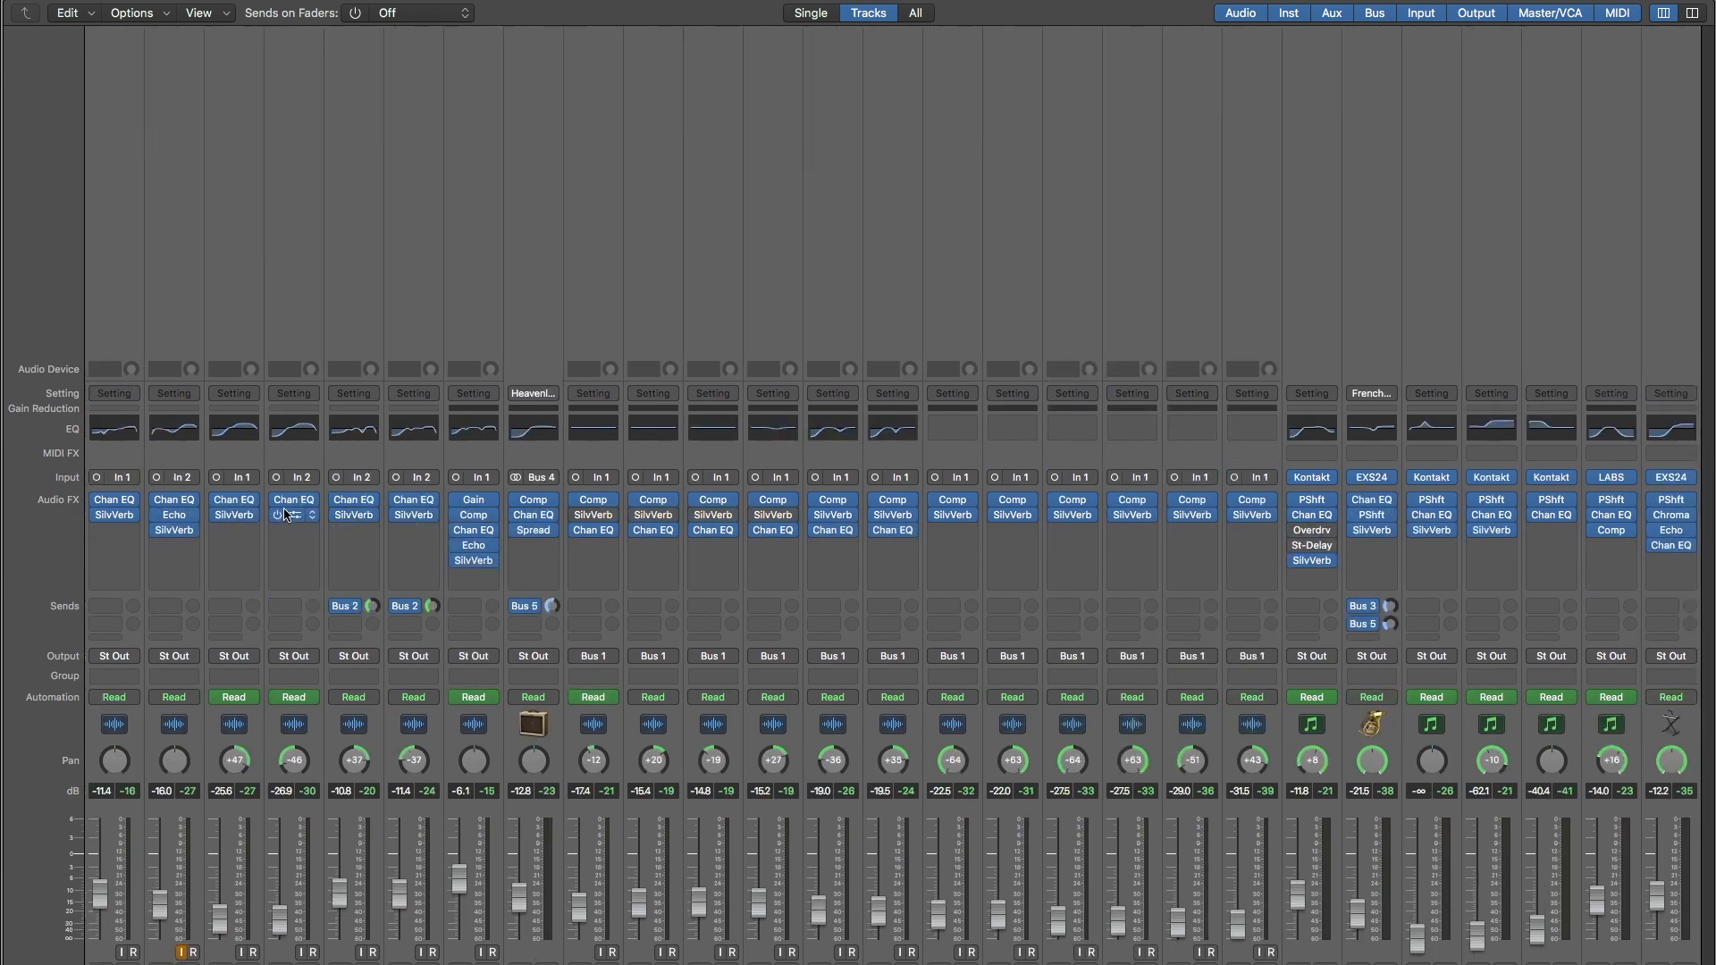
{"action": "scroll", "coordinate": [381, 368], "scroll_direction": "right", "scroll_amount": 8}
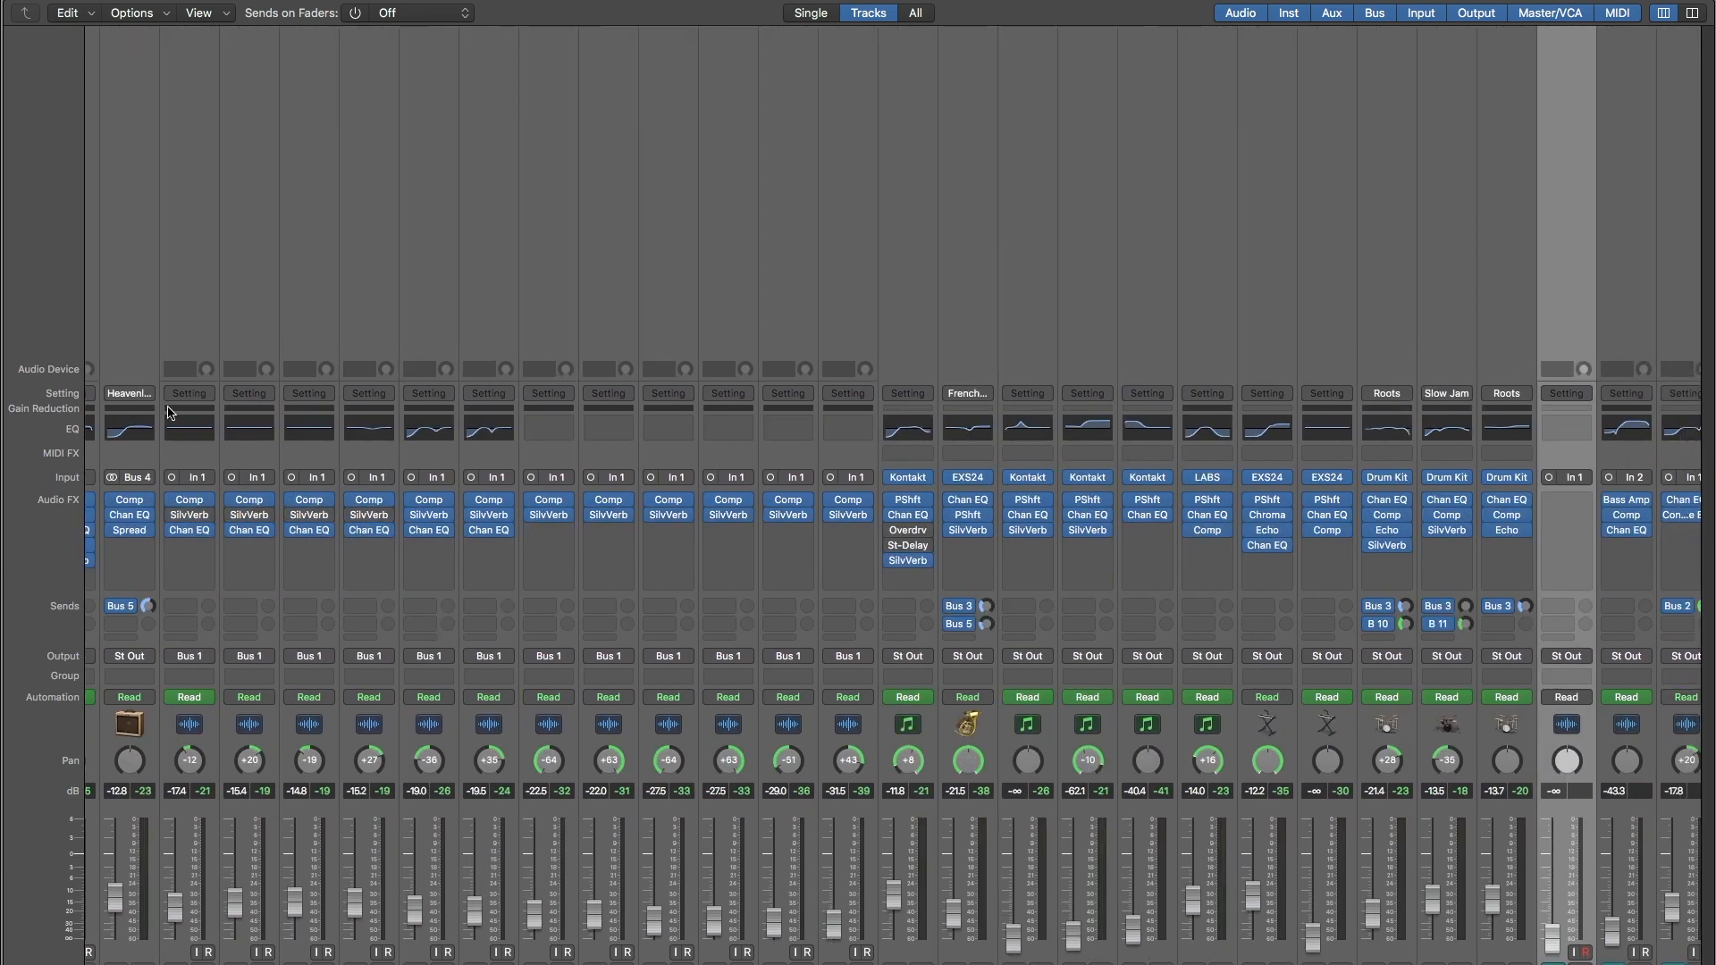
{"action": "scroll", "coordinate": [188, 410], "scroll_direction": "right", "scroll_amount": 10}
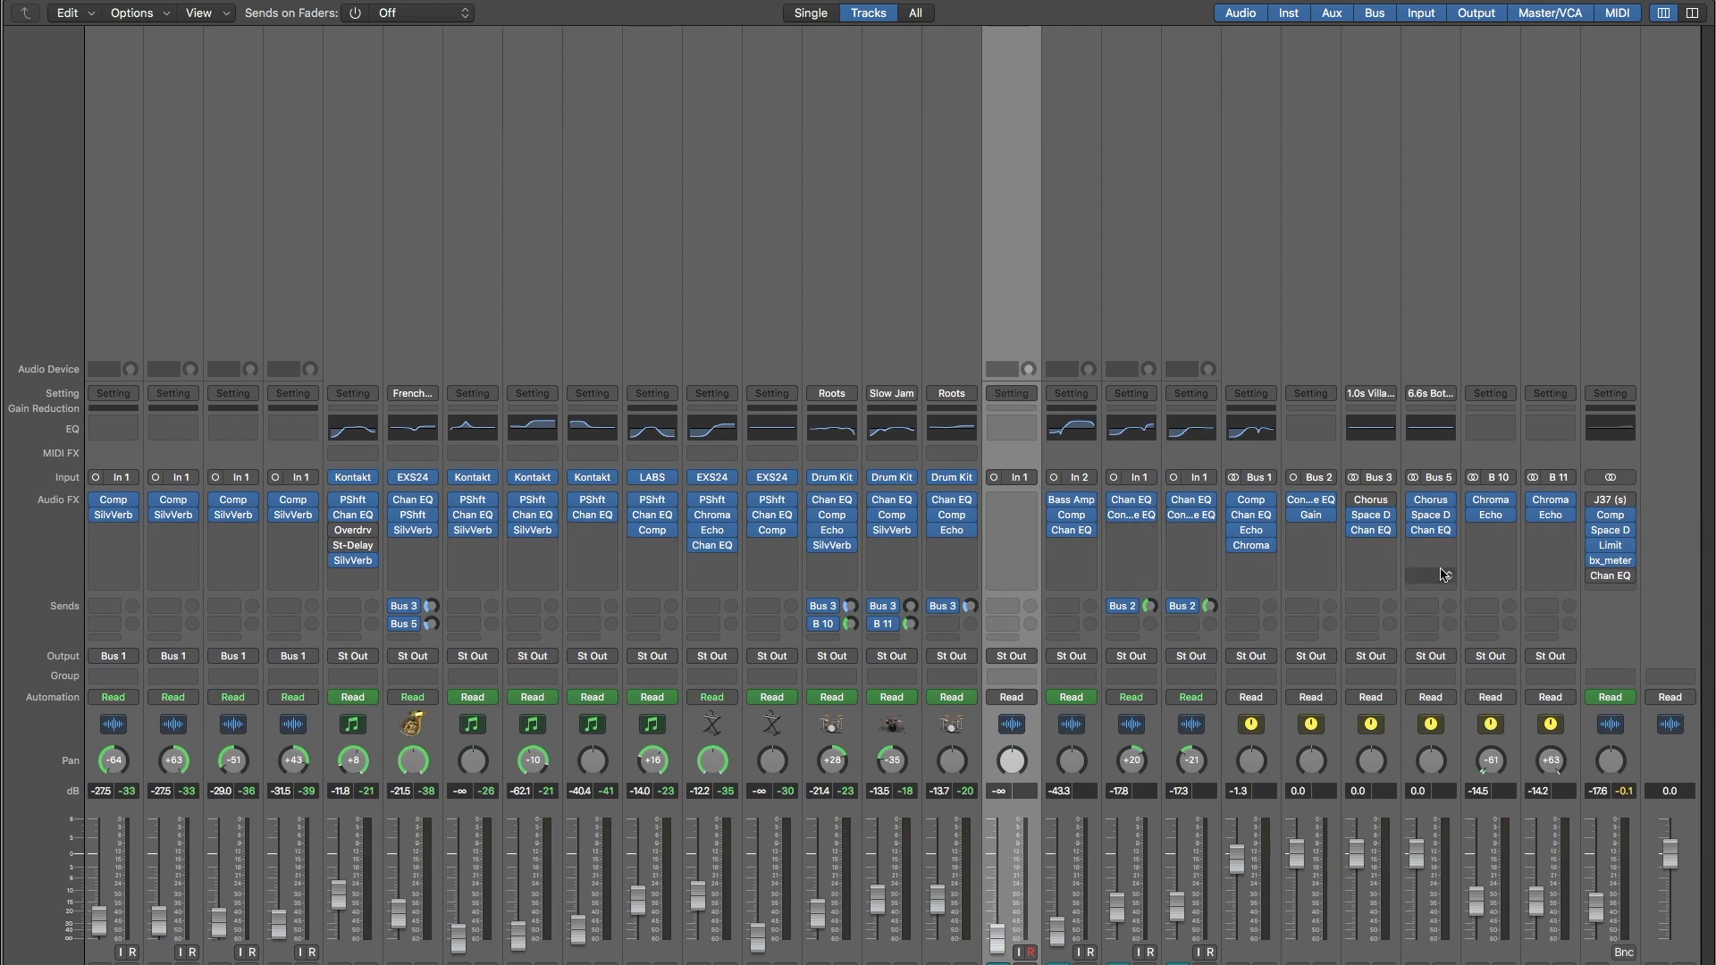
{"action": "left_click", "coordinate": [1616, 245]}
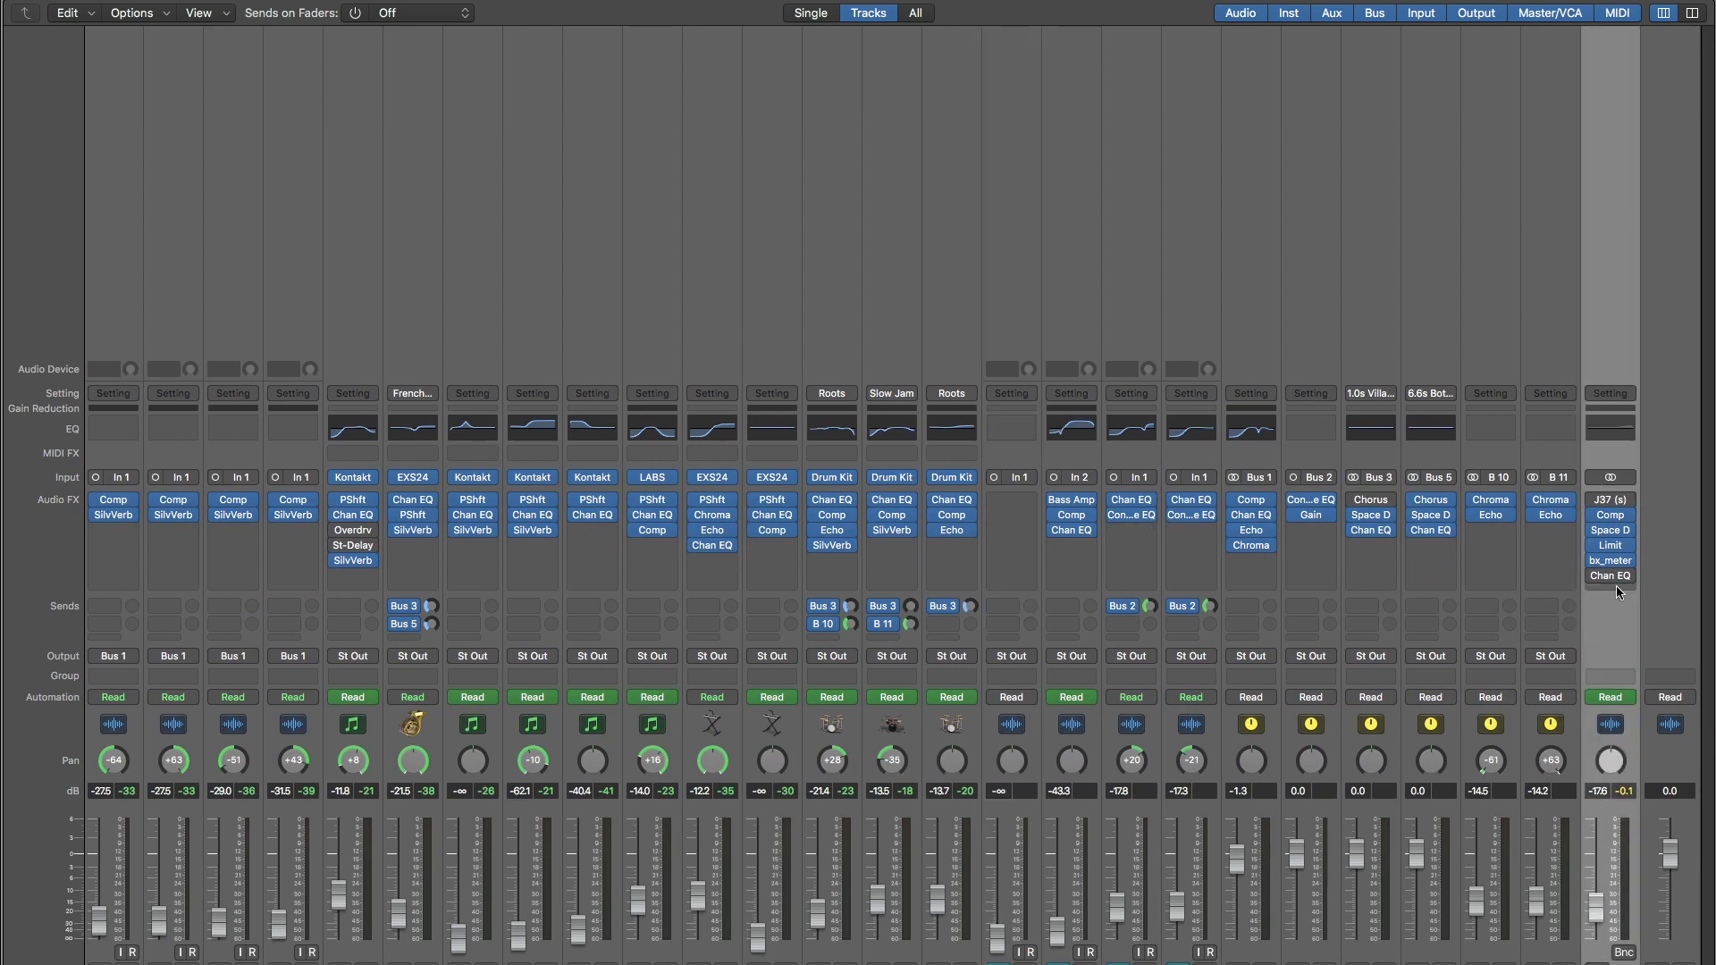
{"action": "left_click_drag", "start_coordinate": [1611, 578], "coordinate": [1612, 557]}
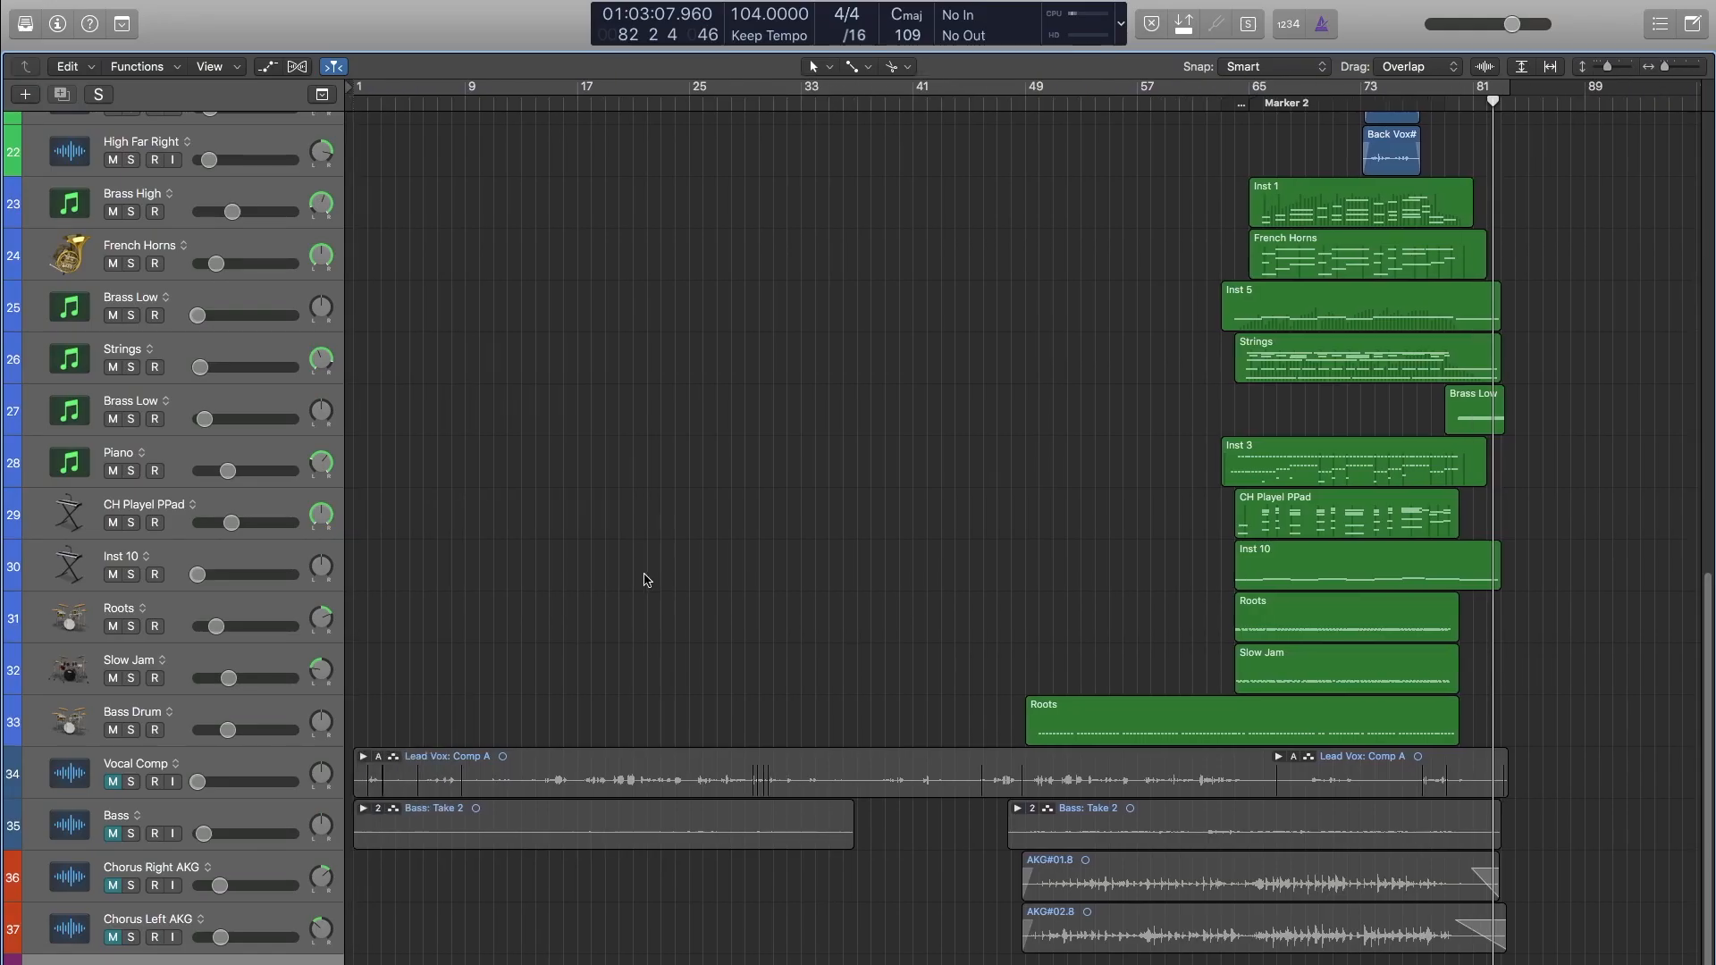
{"action": "scroll", "coordinate": [648, 580], "scroll_direction": "up", "scroll_amount": 15}
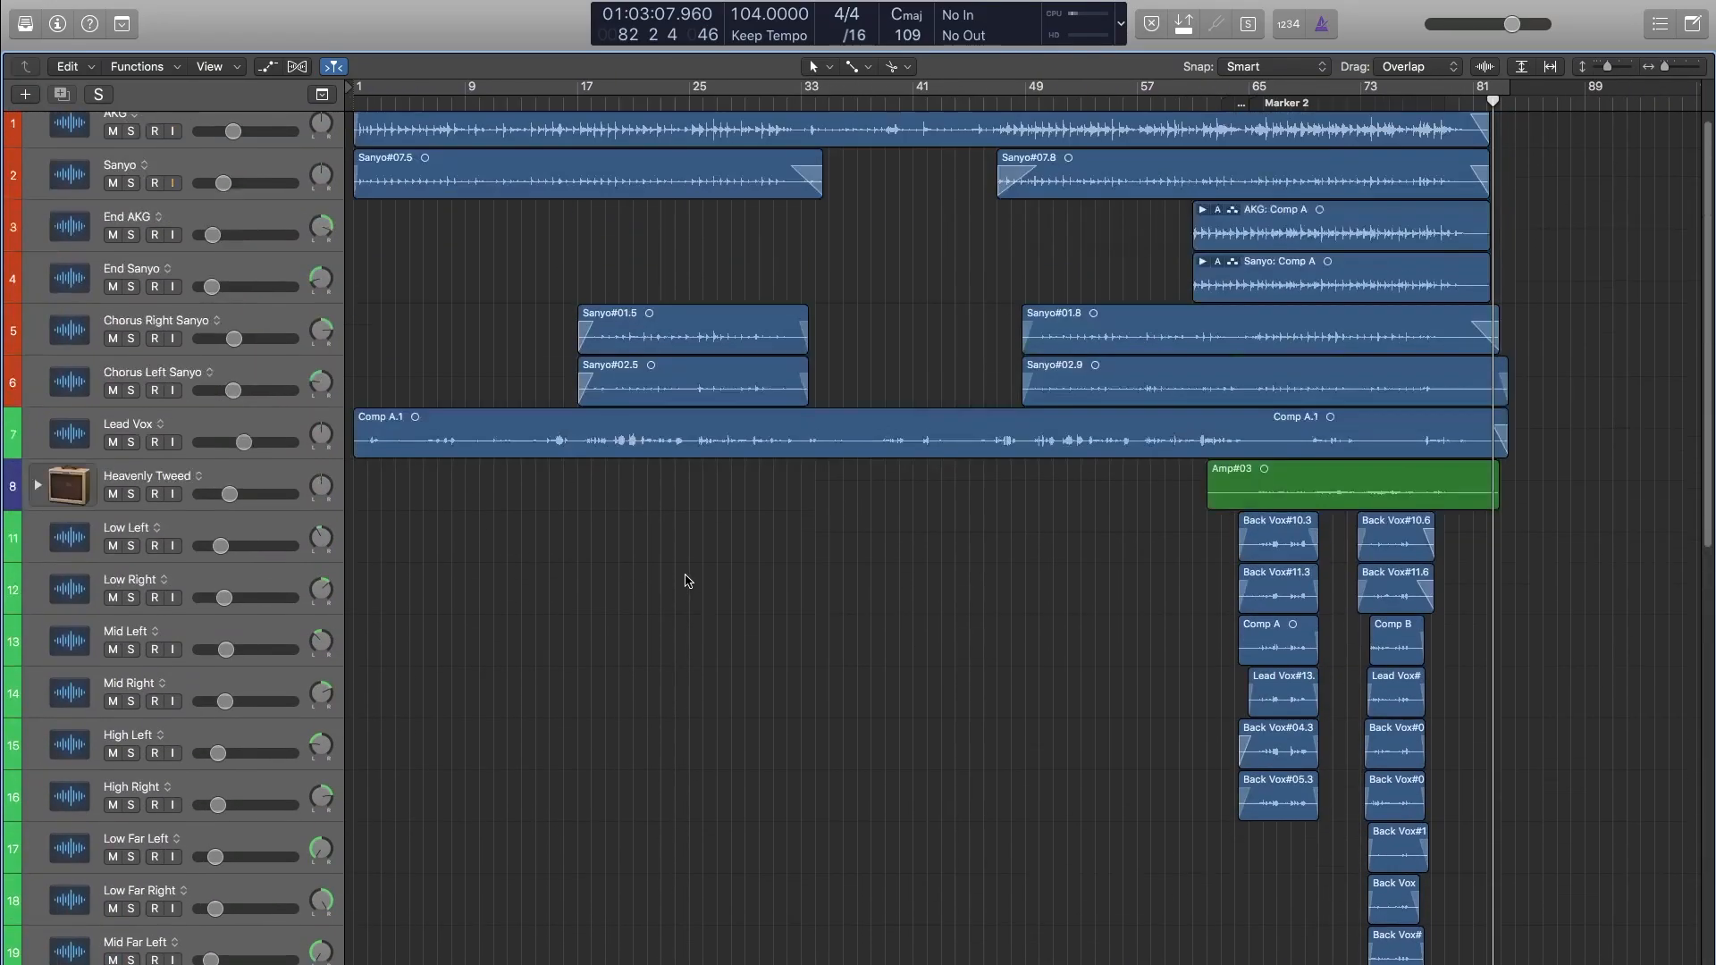